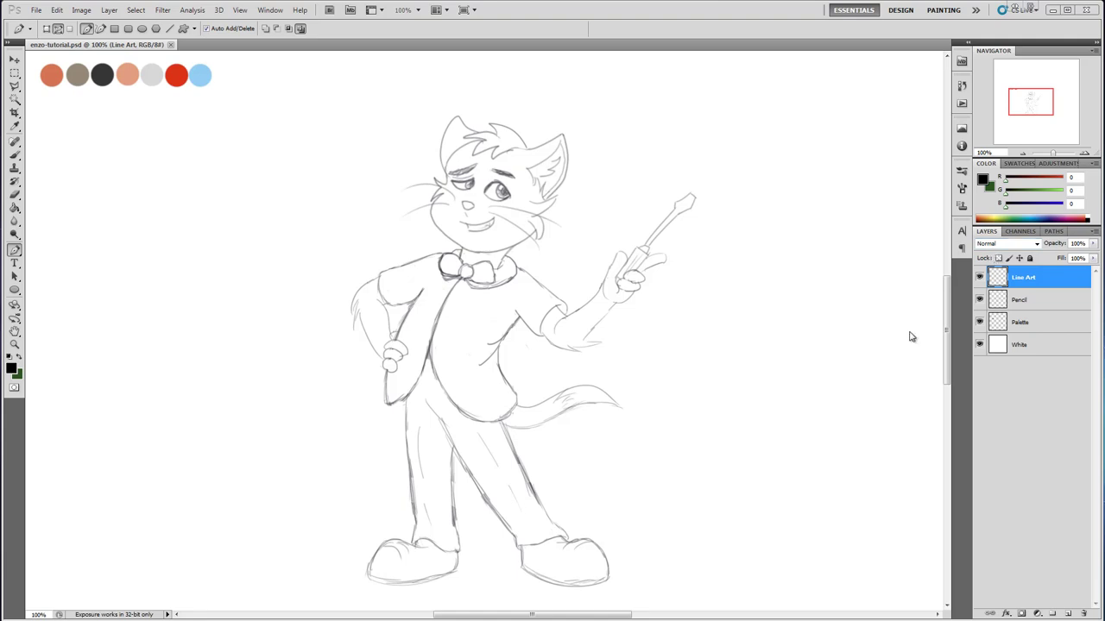
Compare the canvas with the Pencil layer hidden and shown, leaving the sketch visible.
click(1025, 301)
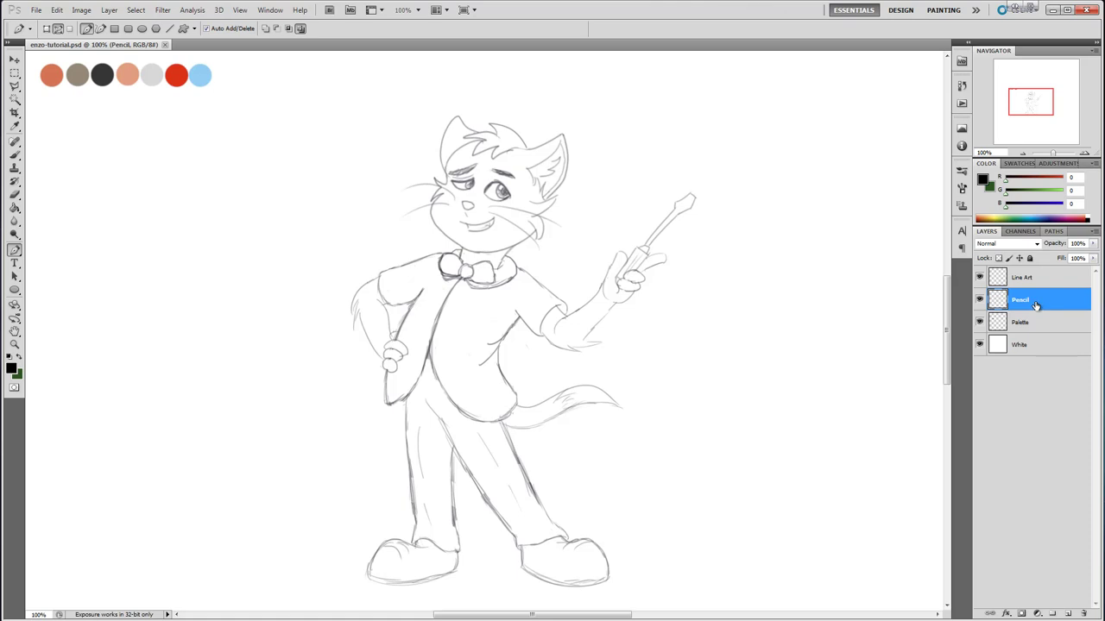
click(1021, 347)
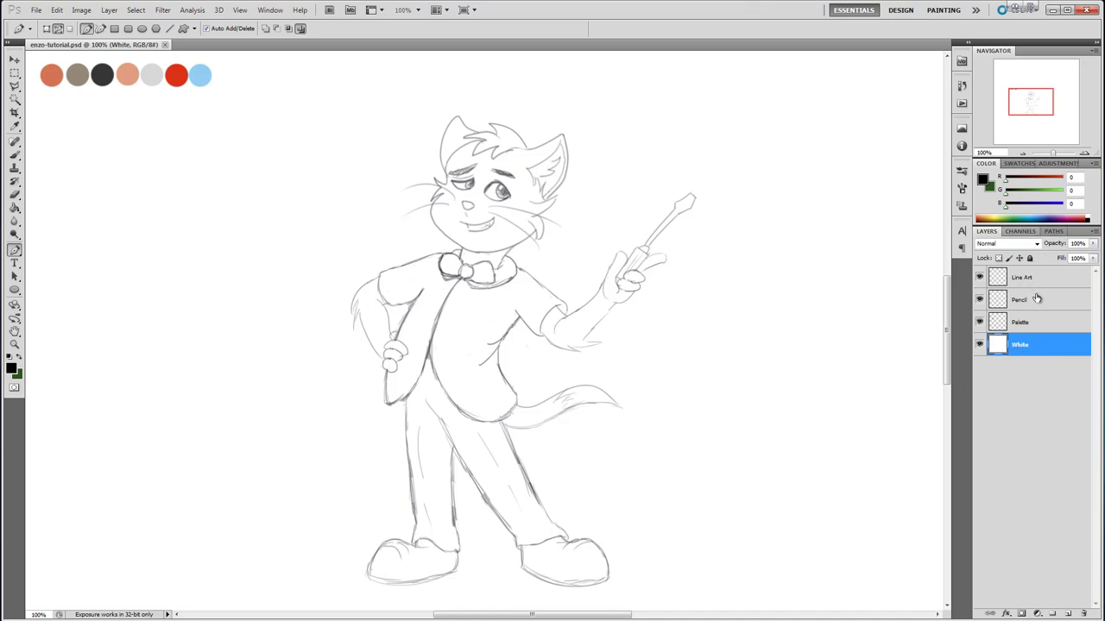
click(980, 299)
click(980, 301)
click(981, 301)
click(980, 300)
click(980, 300)
click(981, 300)
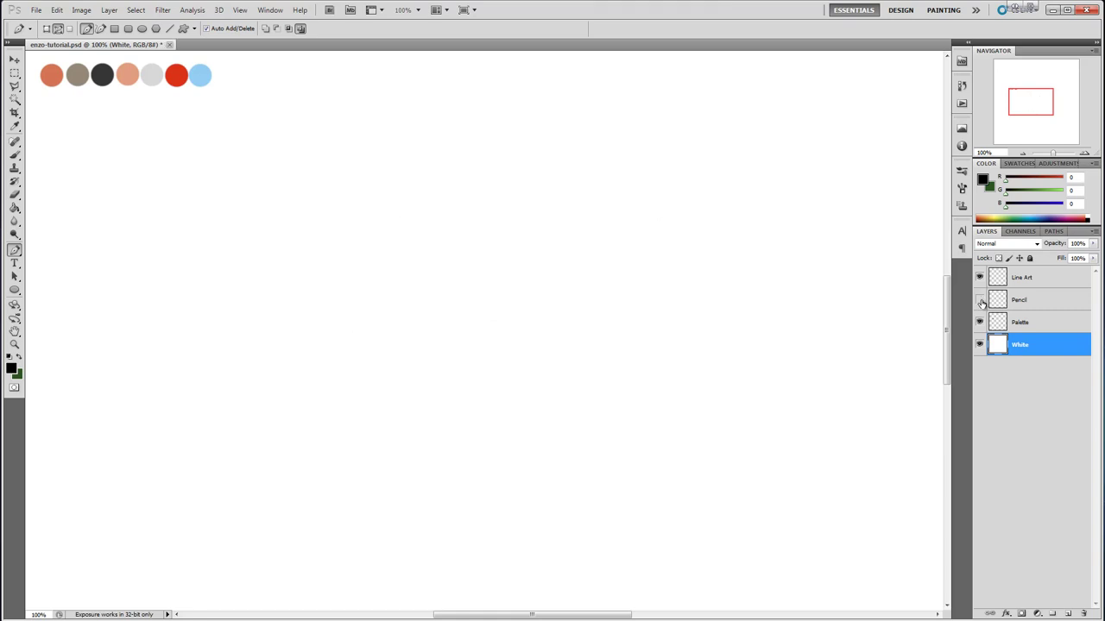
click(980, 300)
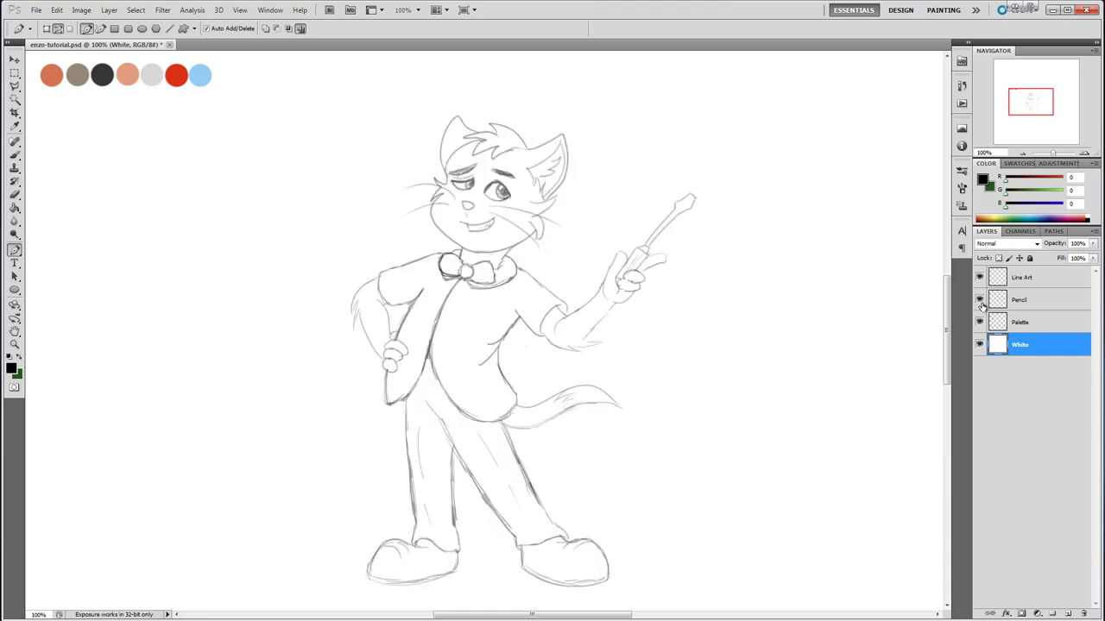
Try a freehand Brush scribble on a new layer above Palette, then undo it and delete the layer.
click(14, 156)
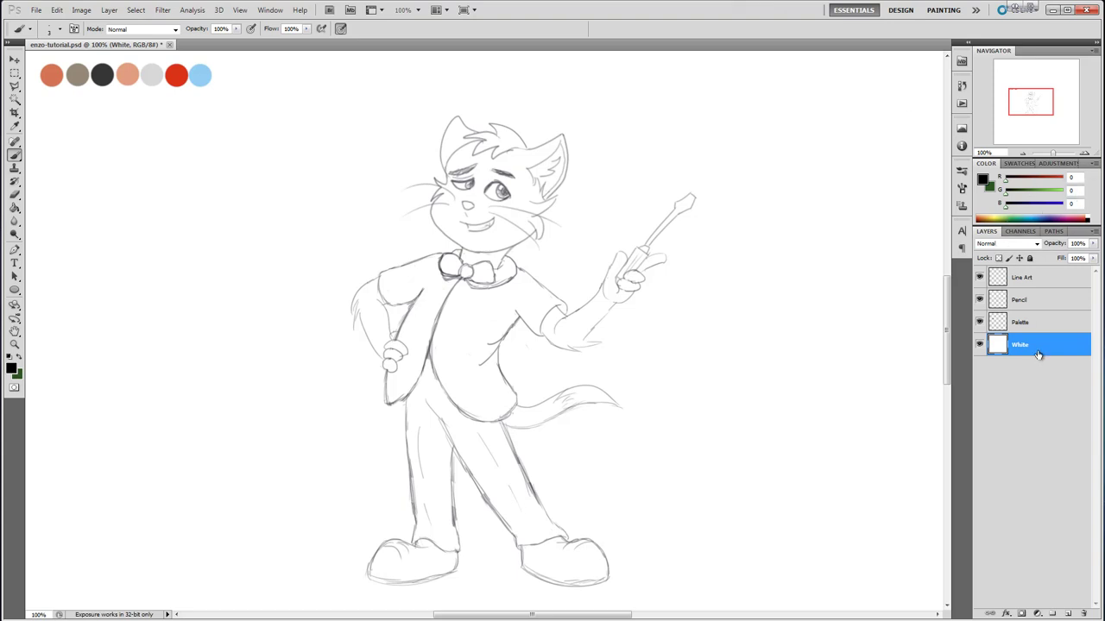
click(1026, 323)
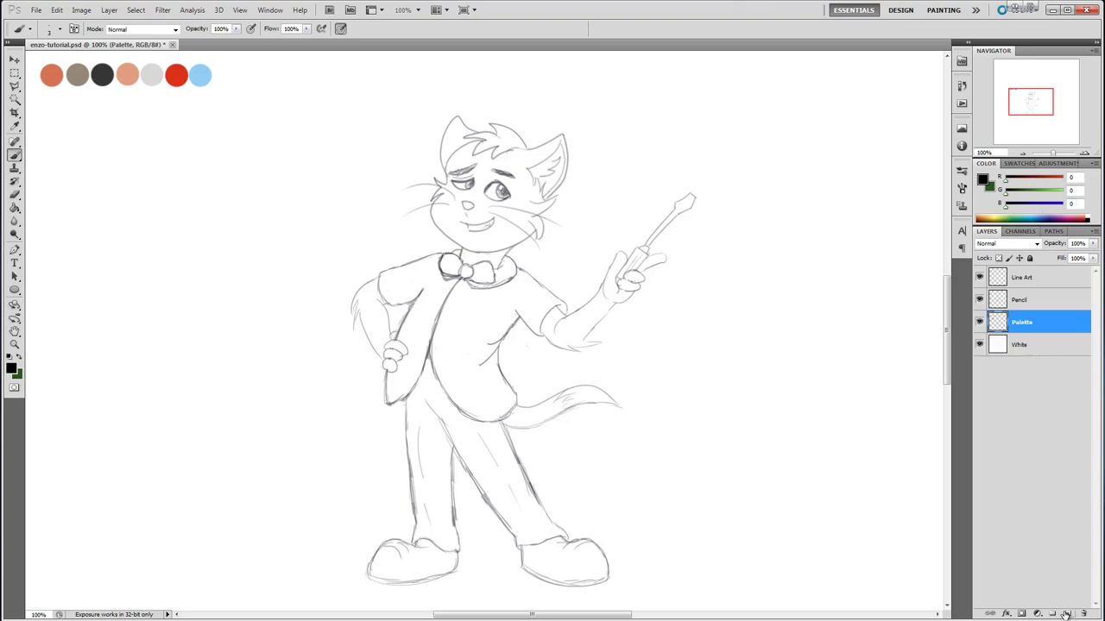
click(1067, 613)
mouse_move(713, 270)
mouse_down()
mouse_move(615, 311)
mouse_move(330, 220)
mouse_move(277, 395)
mouse_move(586, 455)
mouse_move(598, 502)
mouse_move(409, 386)
mouse_move(273, 467)
mouse_move(213, 544)
mouse_up()
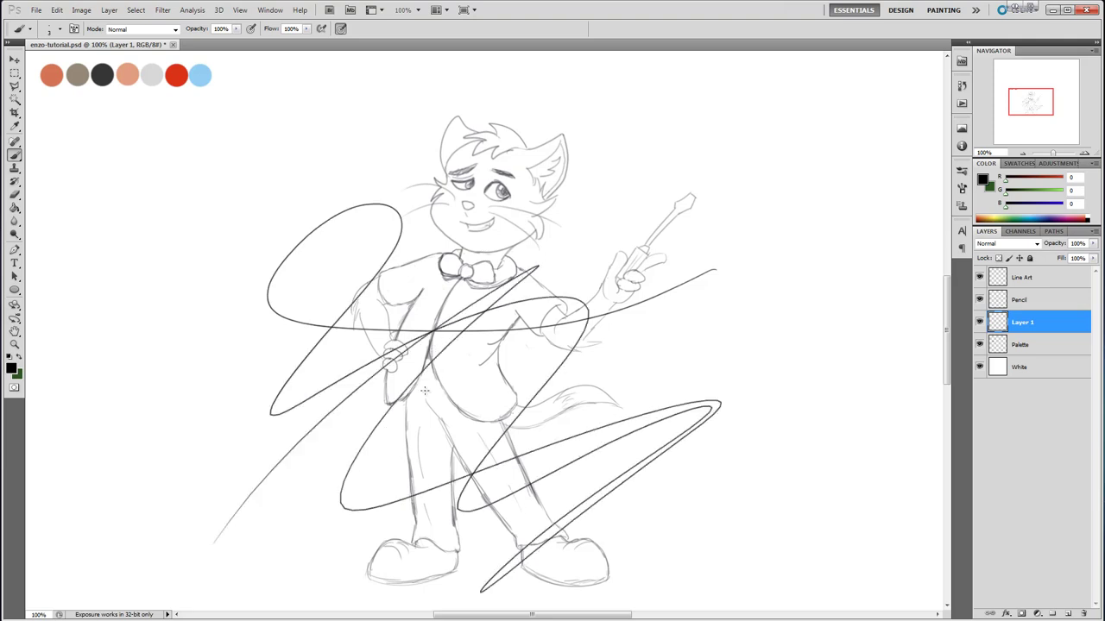
key(ctrl+z)
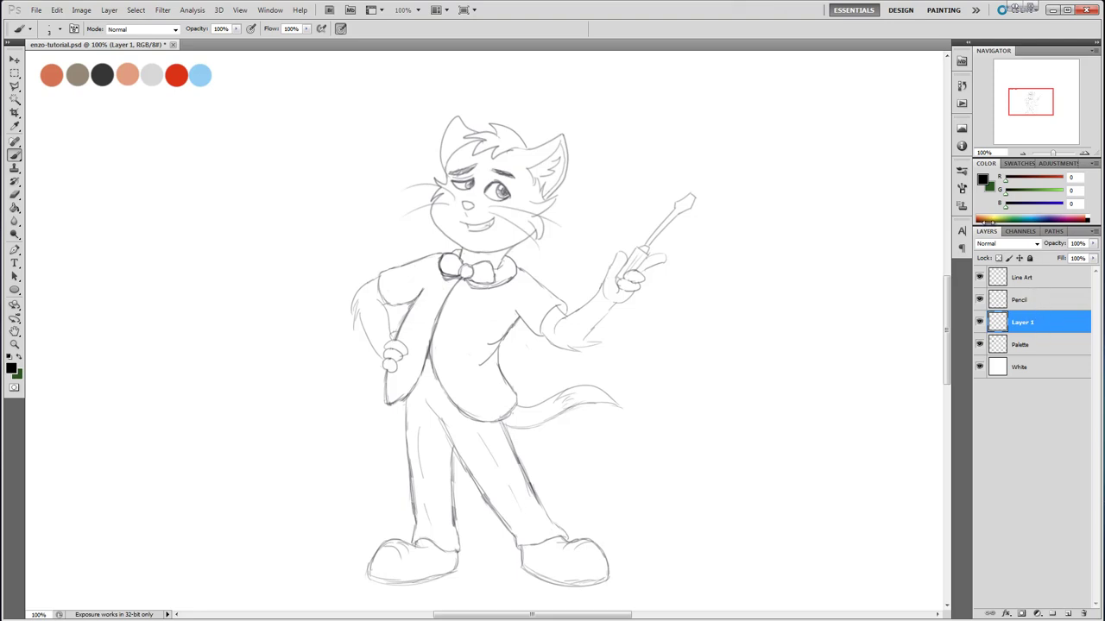
click(1082, 614)
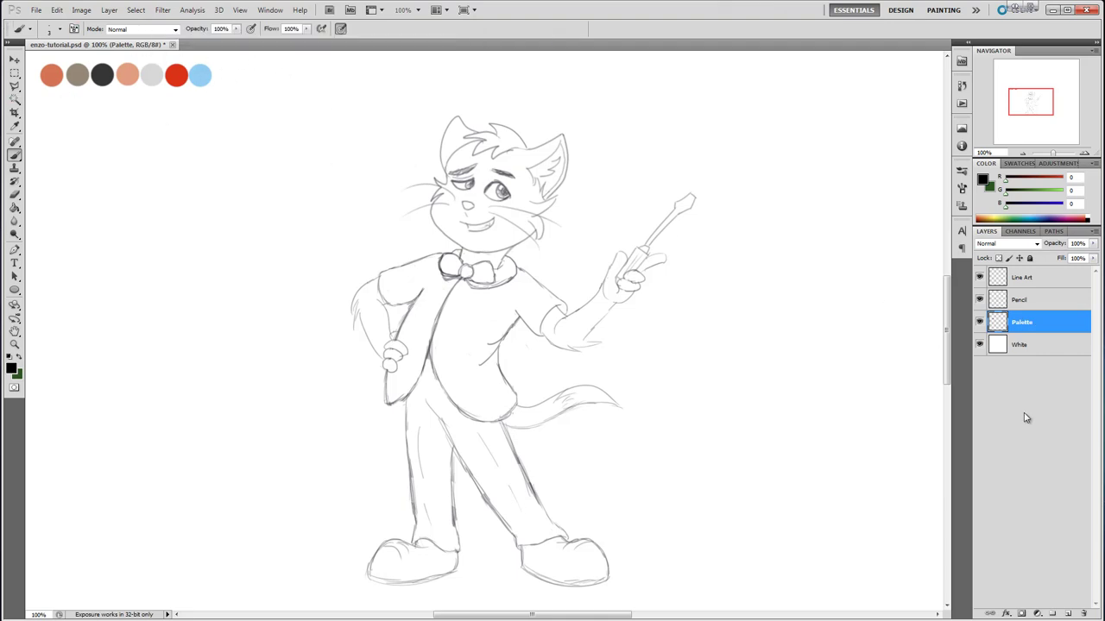
Activate the Line Art layer and check the canvas size in pixels without changing it.
click(1029, 280)
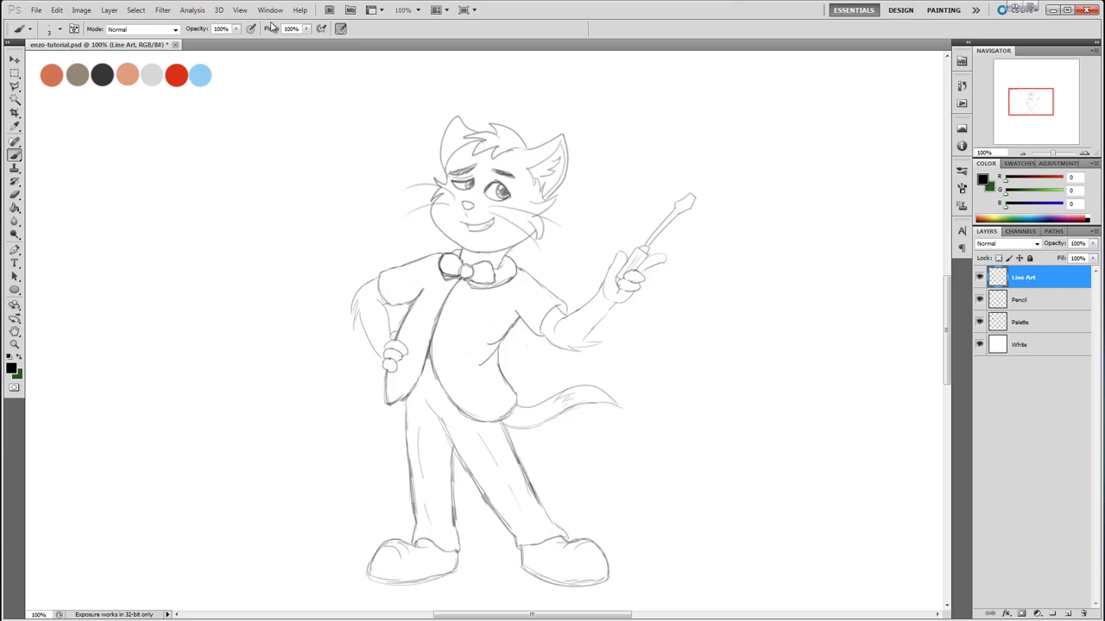
click(81, 10)
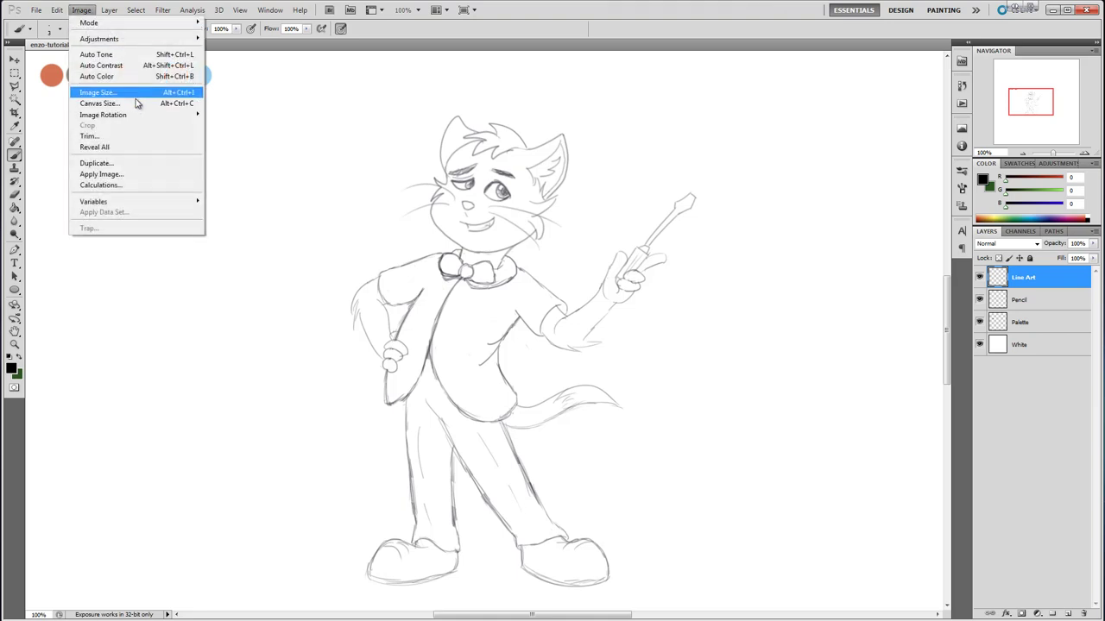
click(136, 102)
click(596, 197)
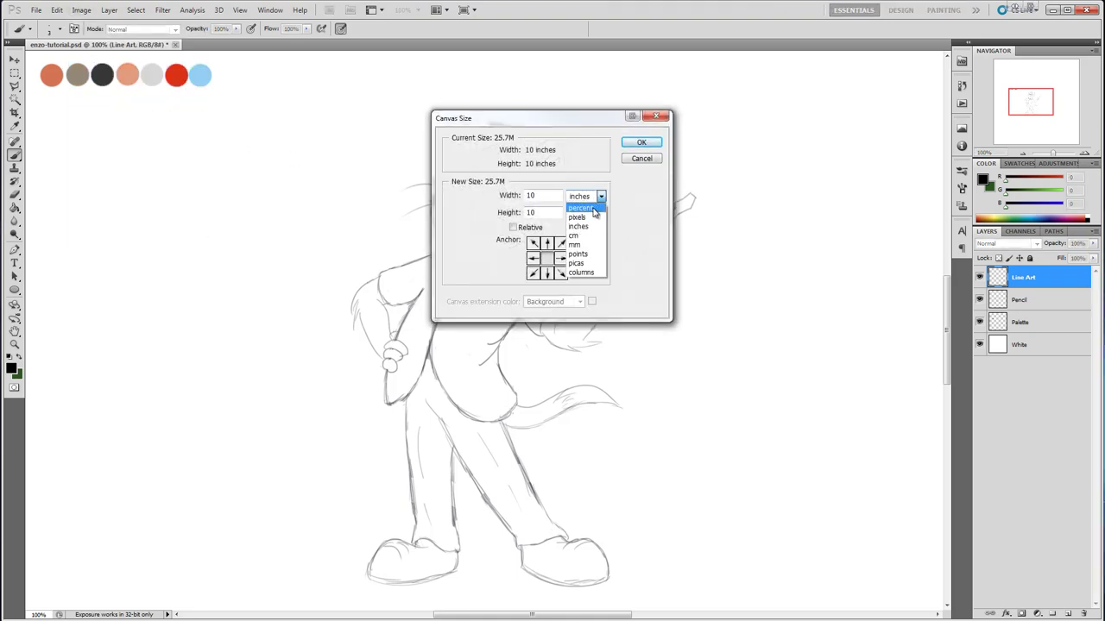
click(596, 217)
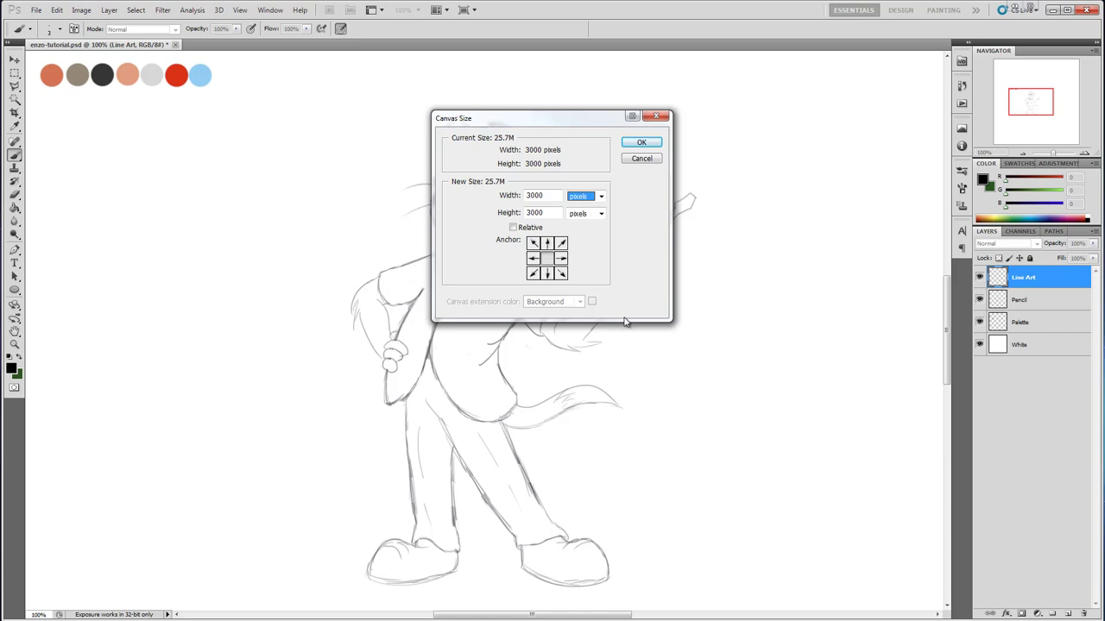
click(648, 158)
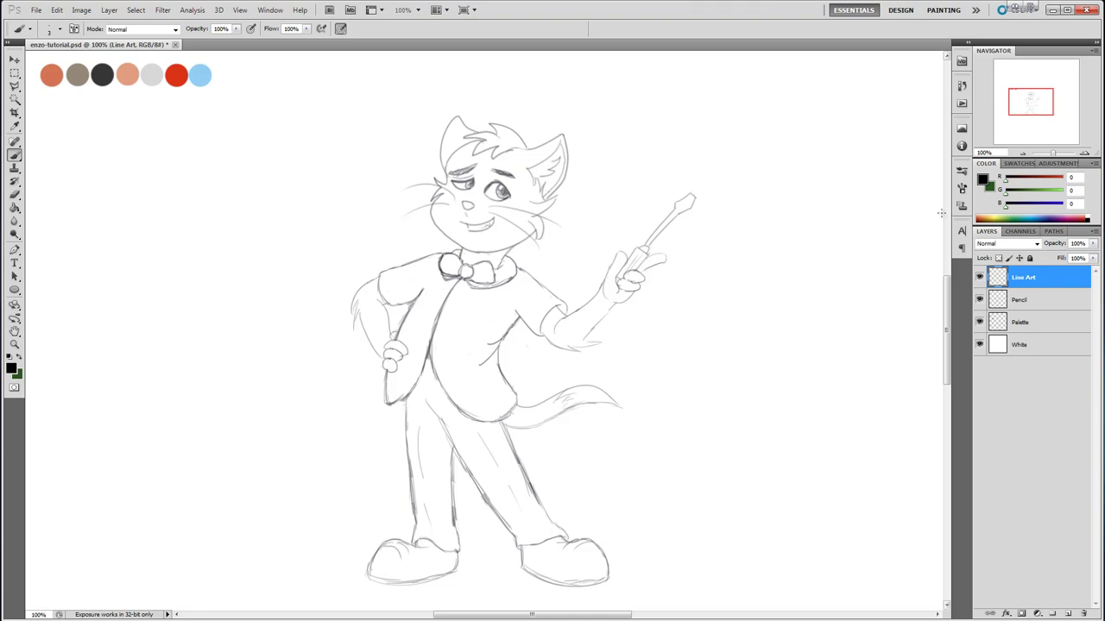
Examine the Brush tool's size, hardness and tablet pressure settings.
drag(946, 300, 947, 303)
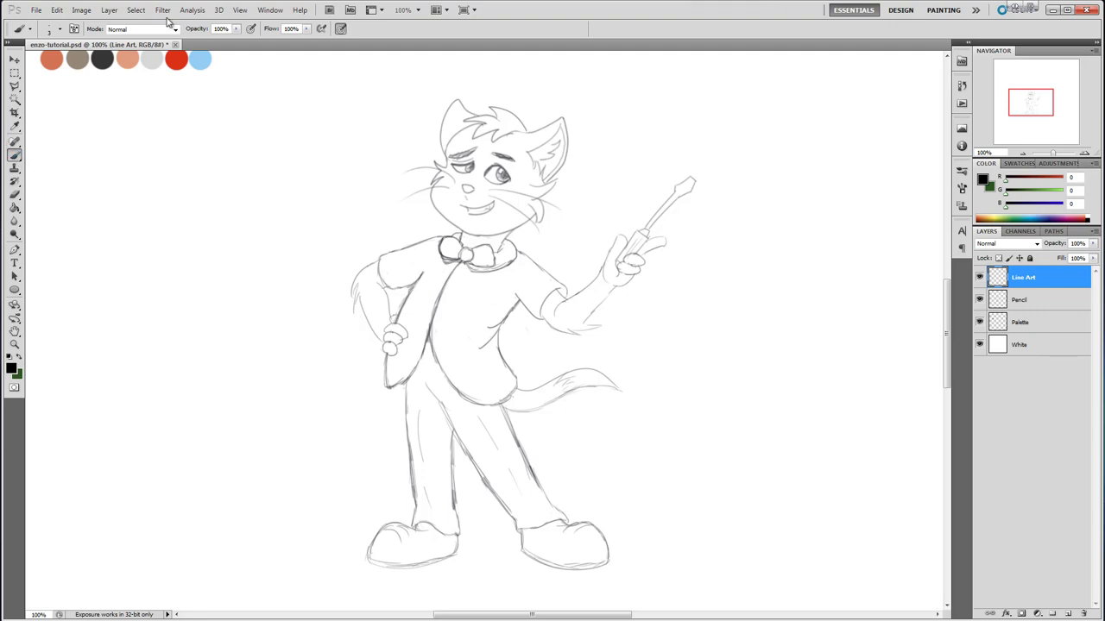
click(60, 29)
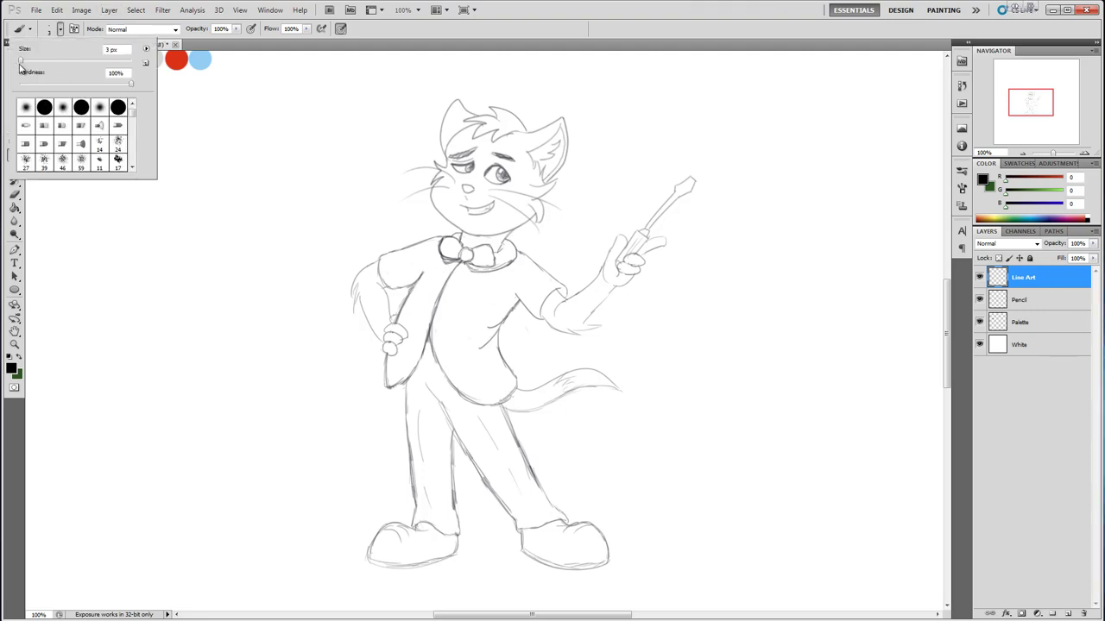
click(340, 29)
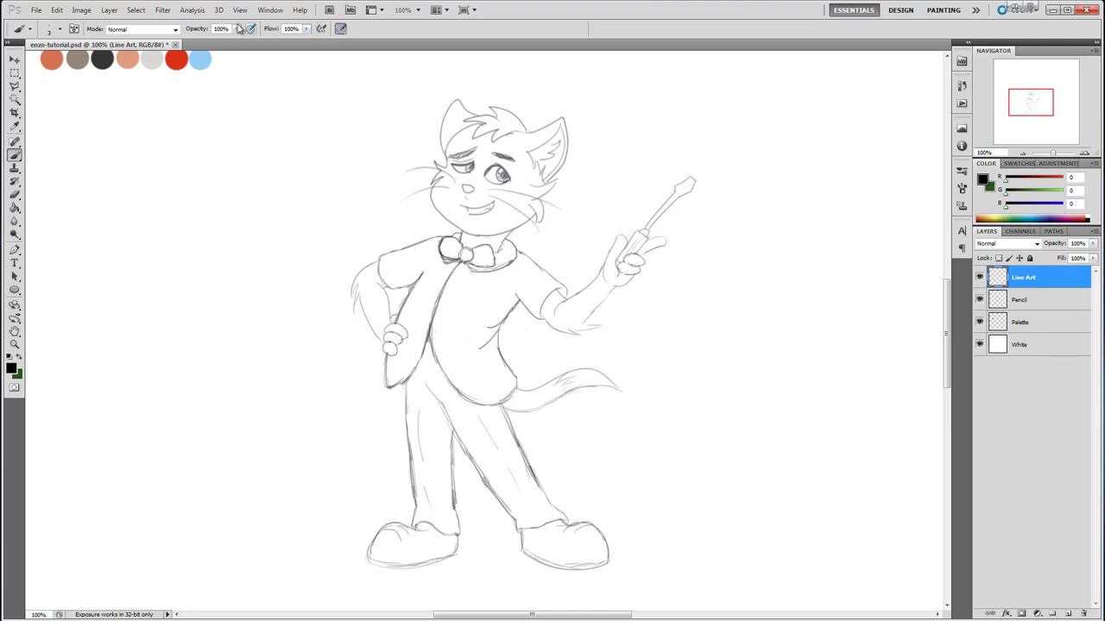
click(342, 29)
Trace the upper shirt fold beneath the arm holding the screwdriver with a curved Pen path.
click(15, 250)
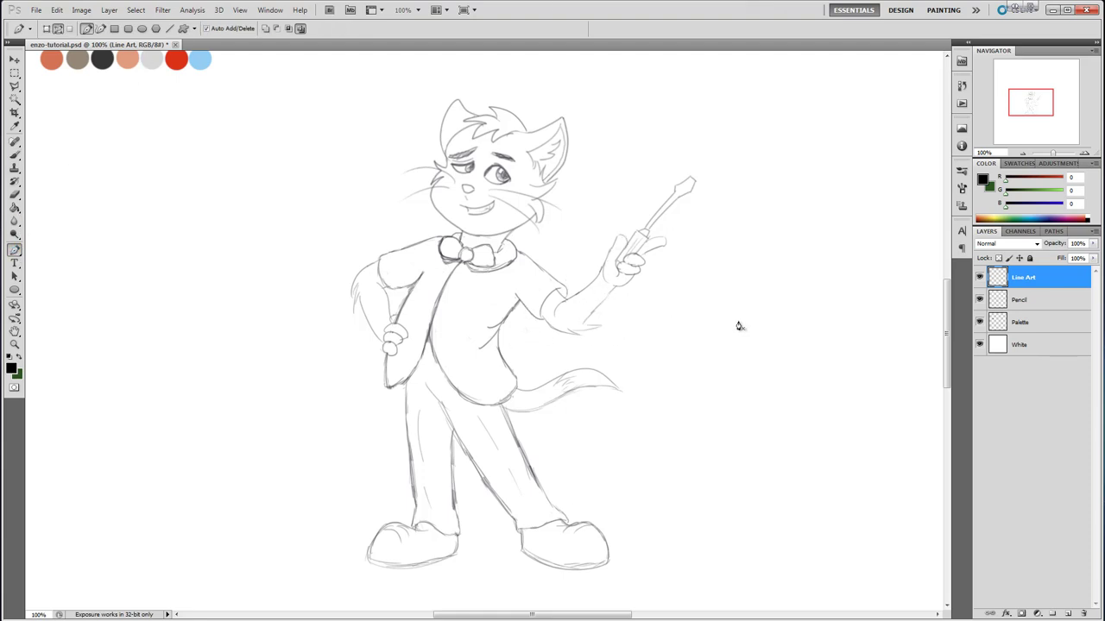
click(1079, 143)
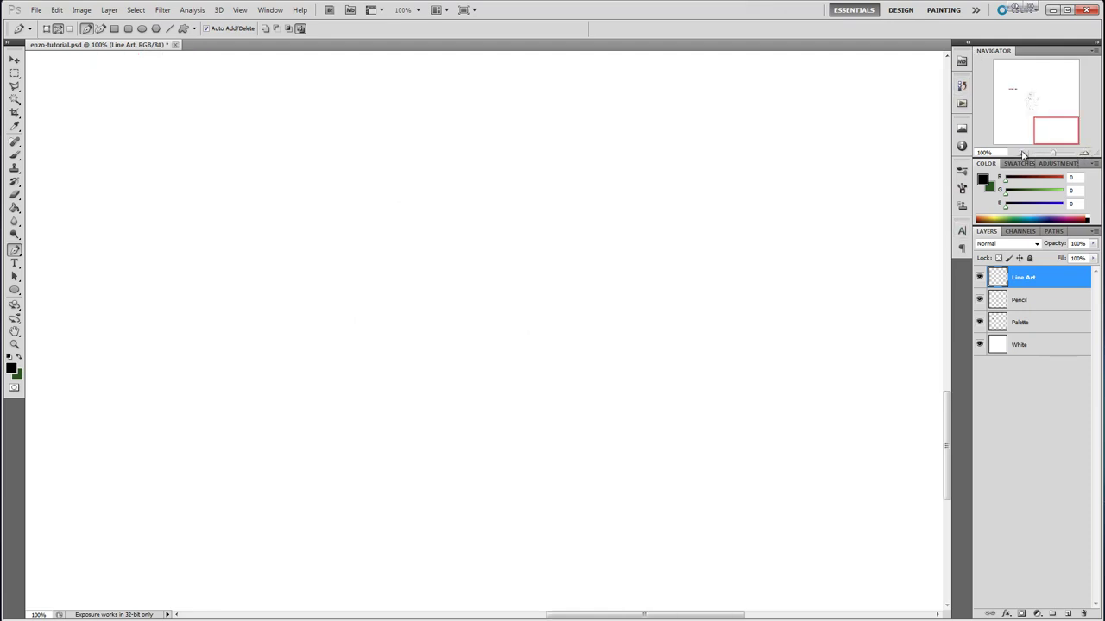
click(1023, 153)
click(1023, 153)
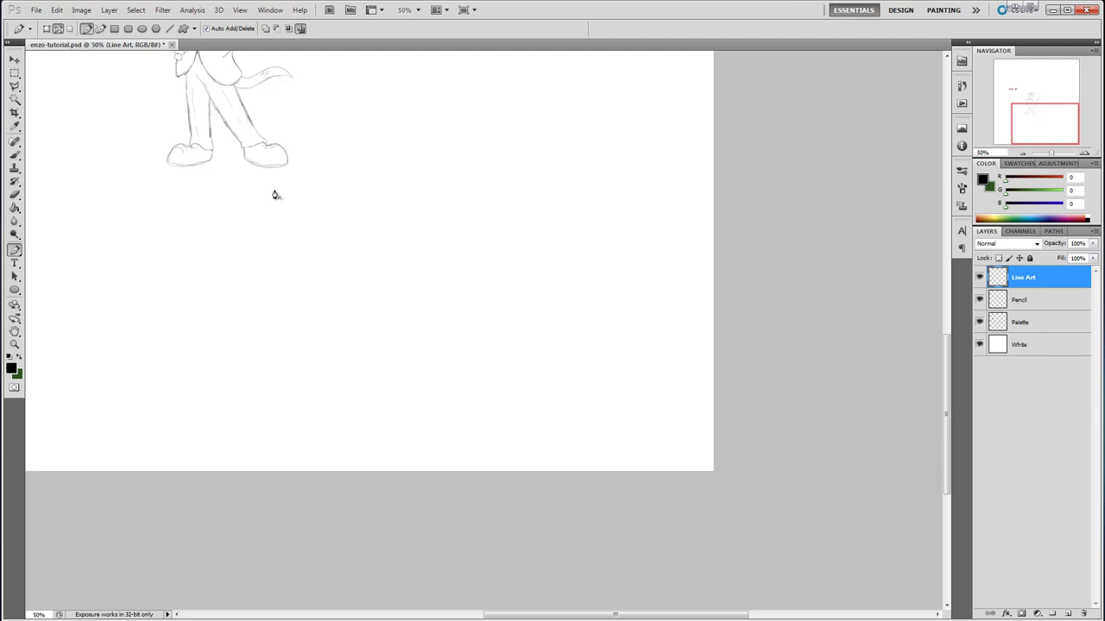
drag(947, 355, 948, 273)
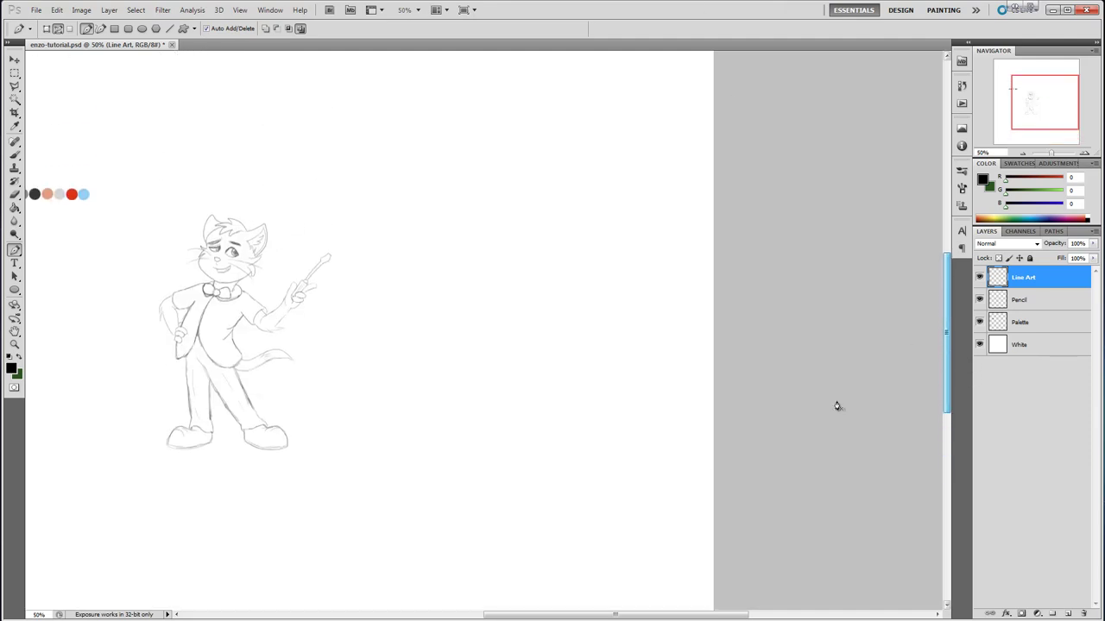
mouse_move(656, 609)
mouse_down()
mouse_move(562, 613)
mouse_move(592, 614)
mouse_move(578, 614)
mouse_up()
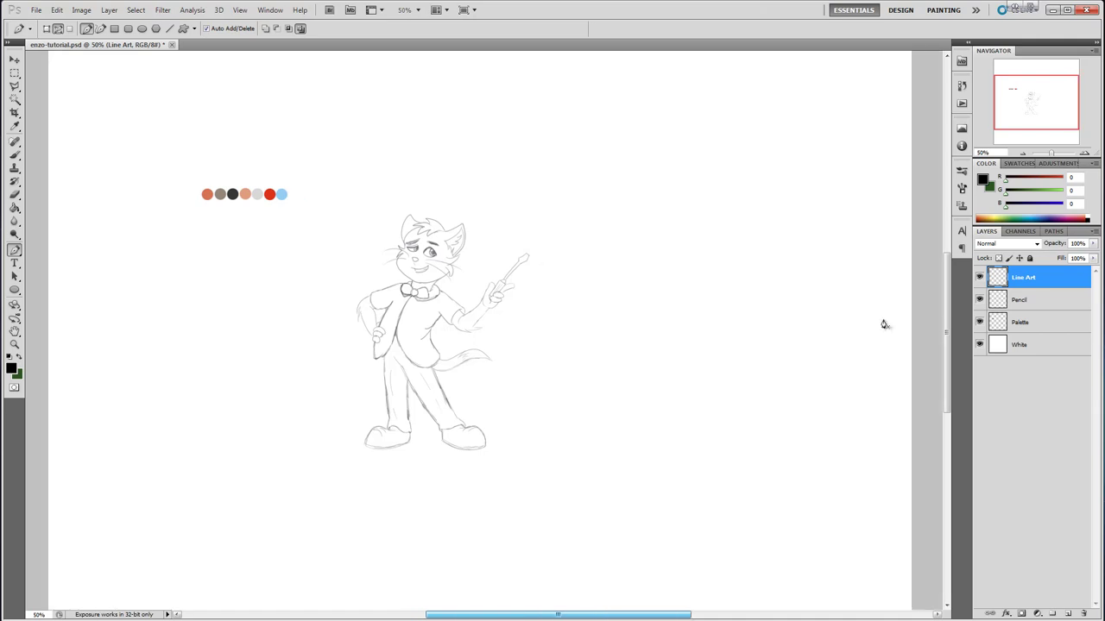
click(1086, 155)
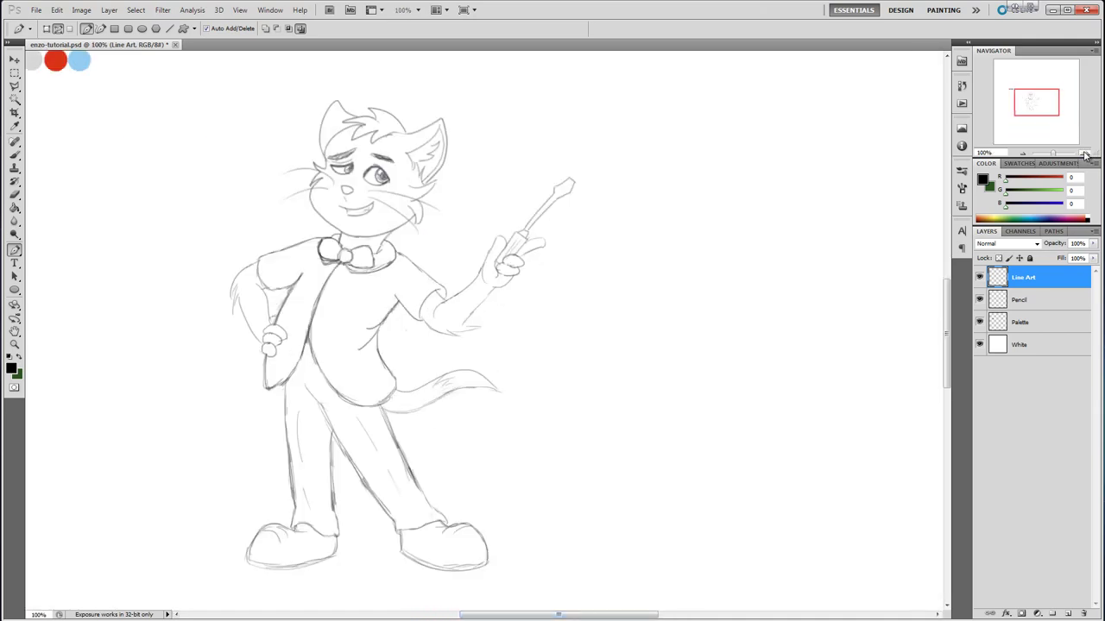
click(1086, 155)
drag(613, 616, 573, 617)
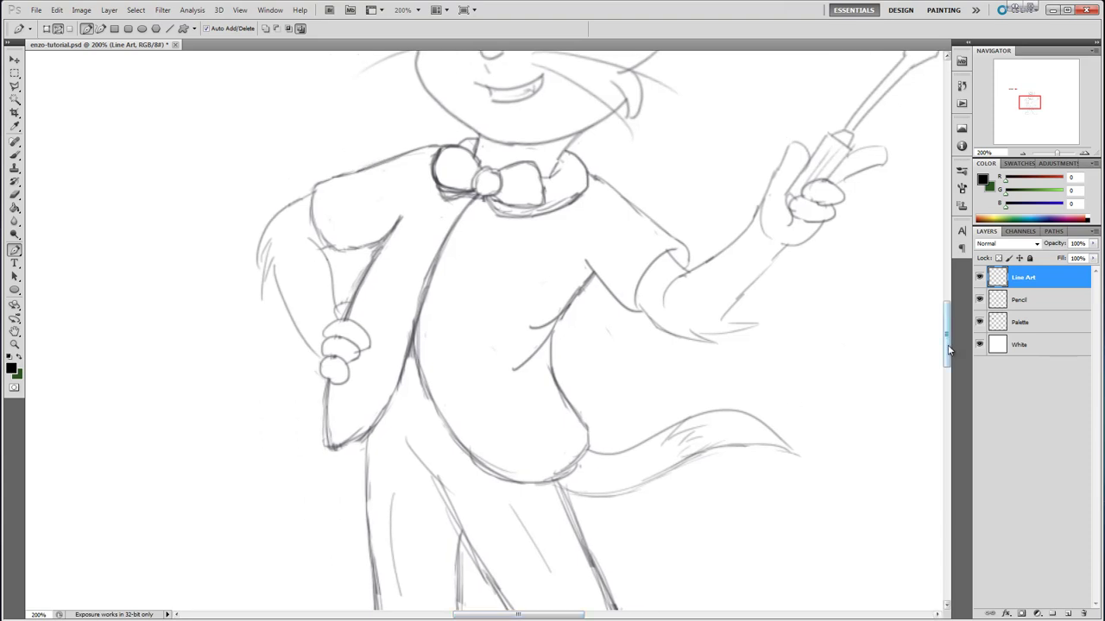
drag(947, 350, 942, 349)
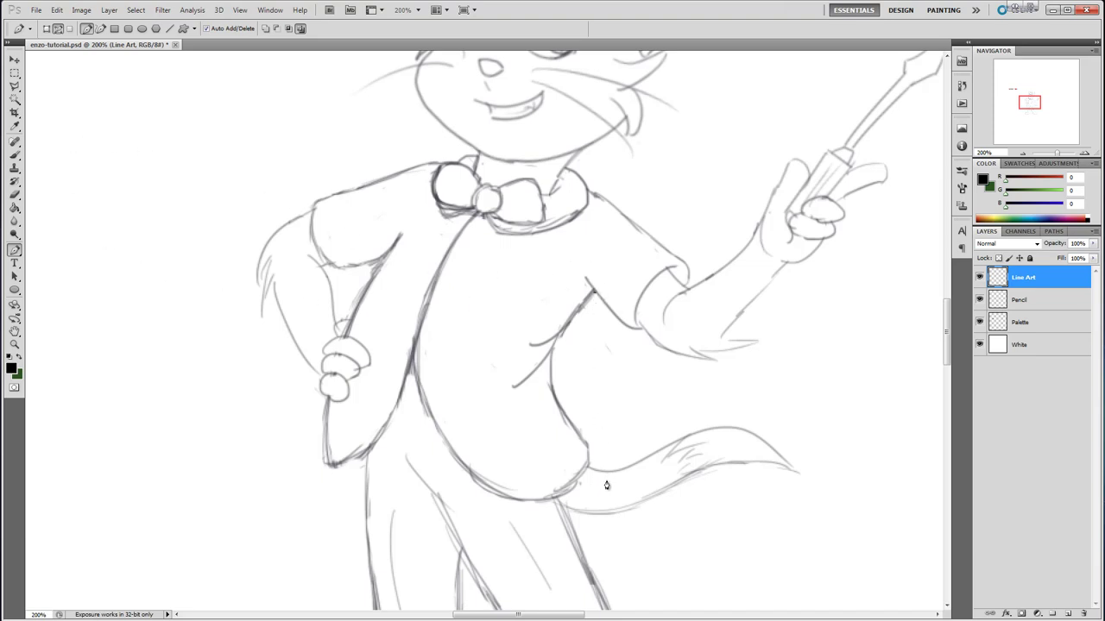
click(530, 345)
click(561, 320)
drag(561, 323, 561, 337)
Set the Pencil layer's opacity to 50%.
click(1053, 304)
click(1093, 243)
drag(1093, 263, 1070, 264)
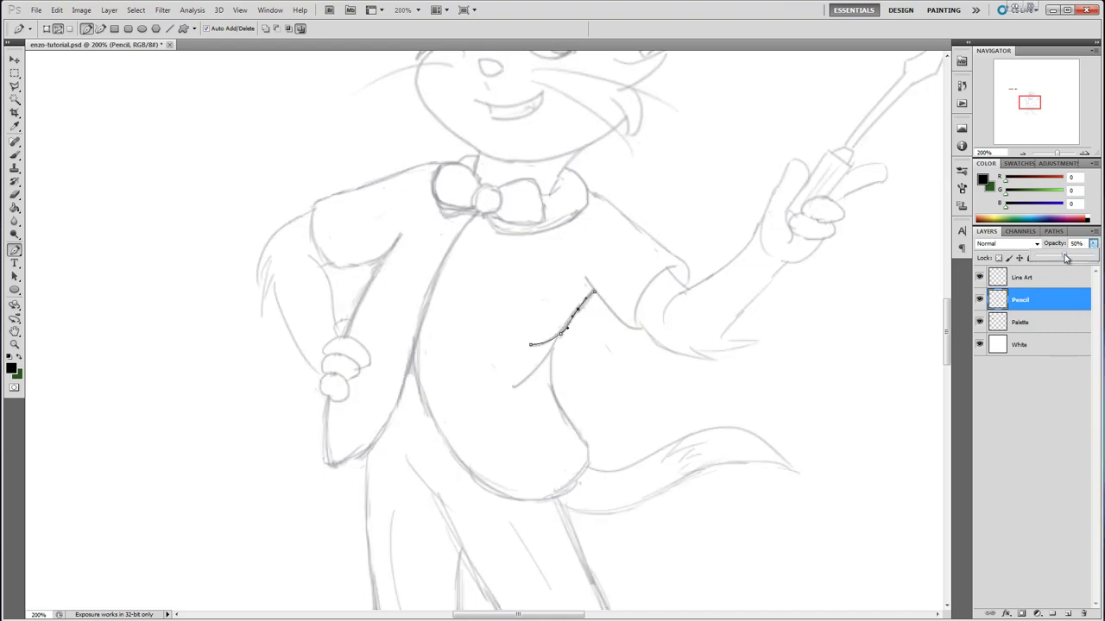
click(1093, 243)
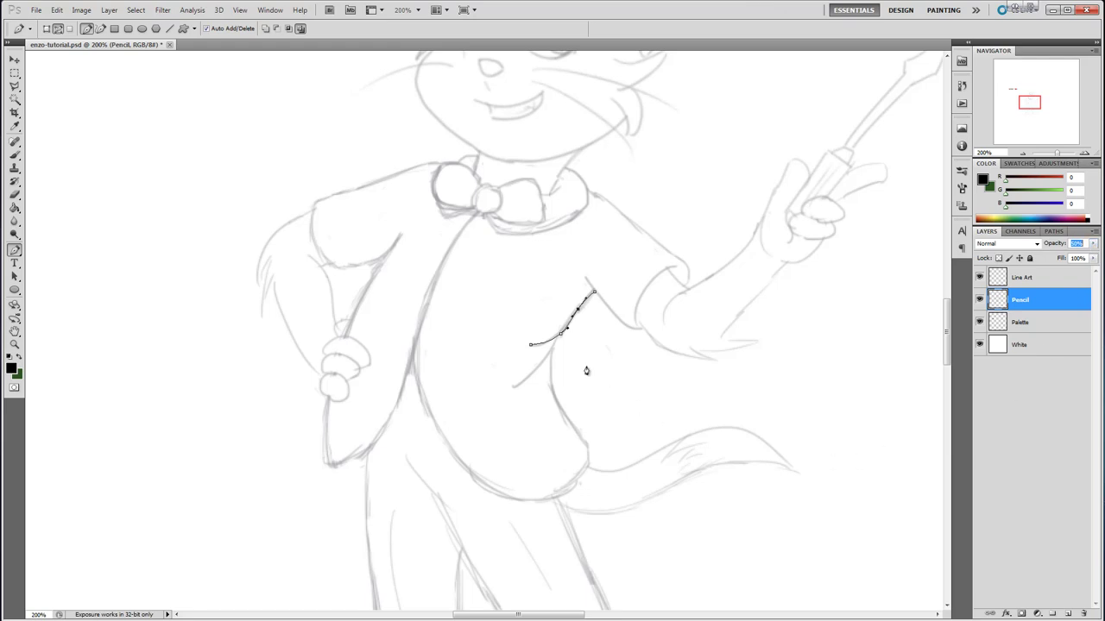
Try stroking the shirt fold path with the Brush on the Pencil layer without simulated pressure, then undo back past the opacity change.
right_click(578, 307)
click(642, 400)
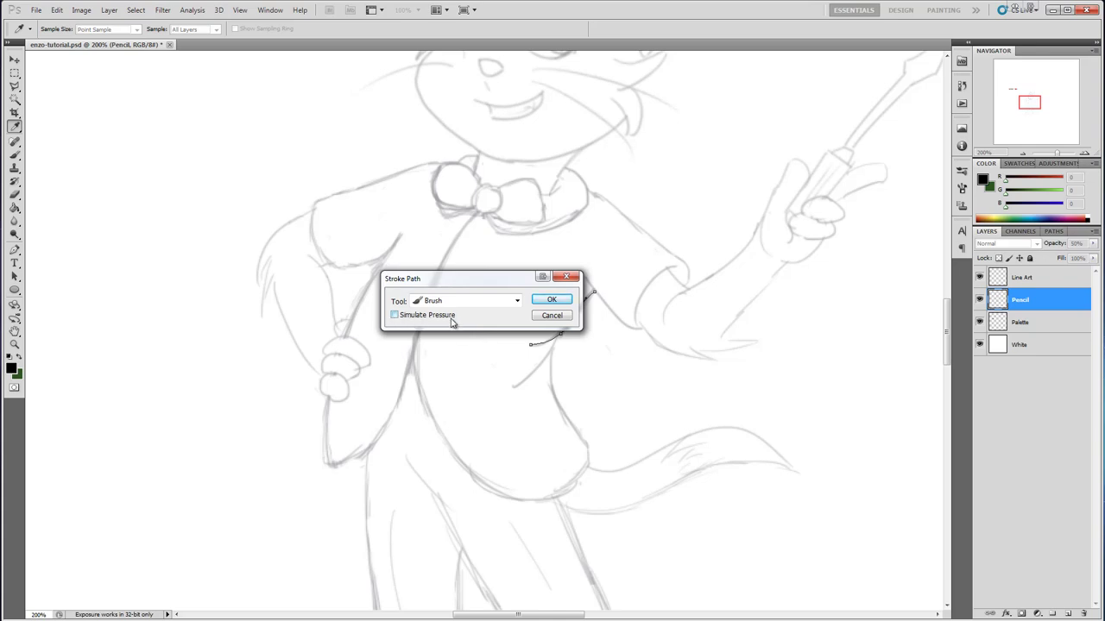
click(551, 300)
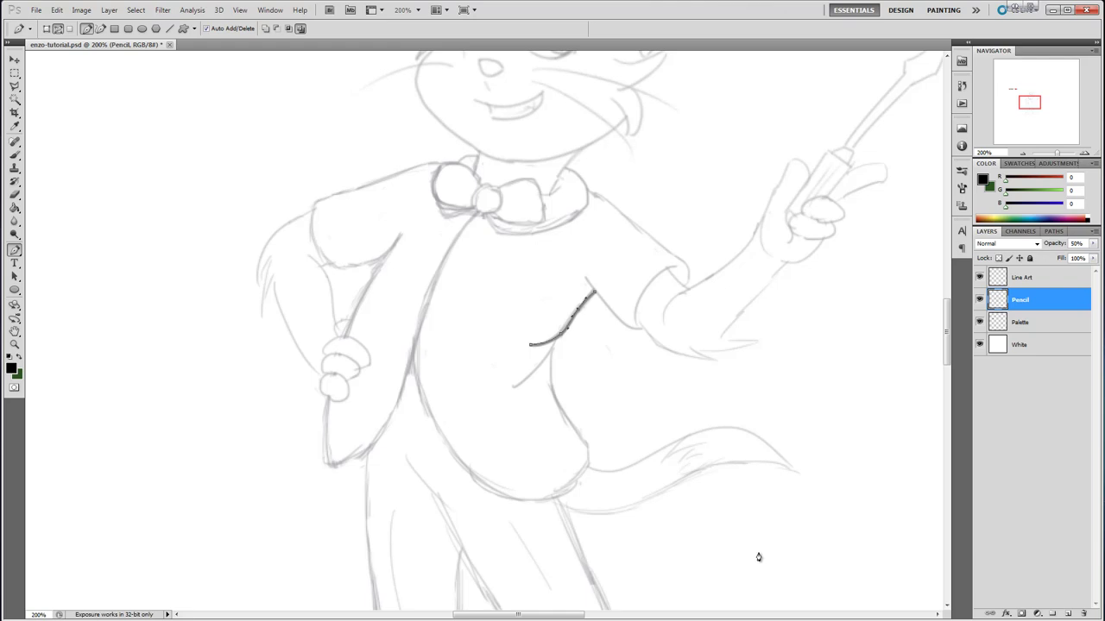
key(Return)
key(ctrl+z)
key(ctrl+alt+z)
Lower the opacity of the Pencil layer to 52%.
click(1051, 293)
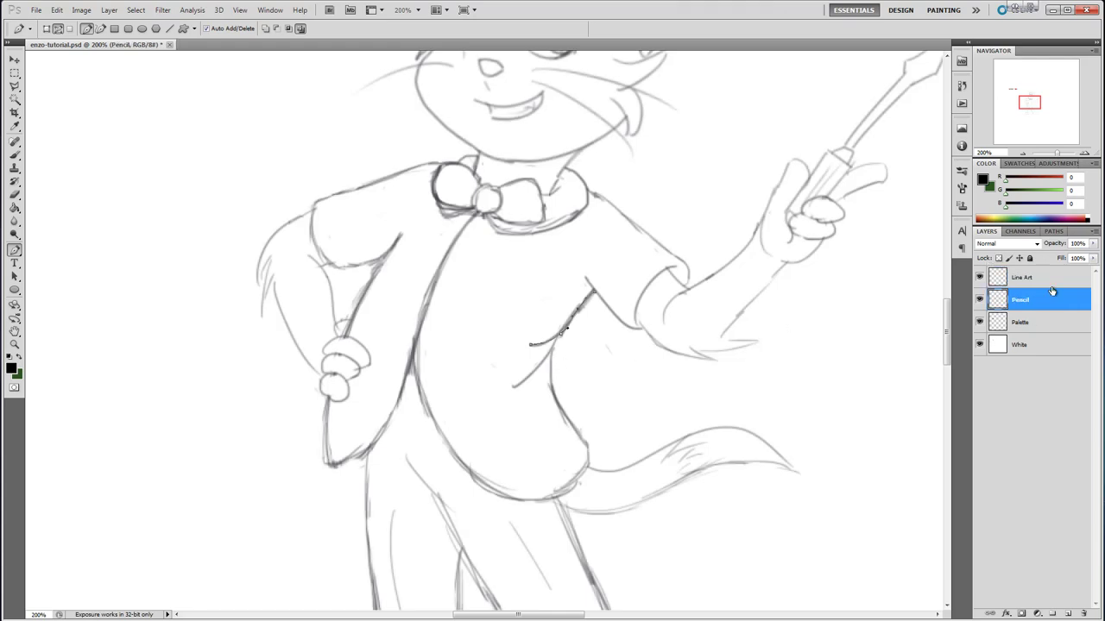
click(1093, 244)
click(1065, 255)
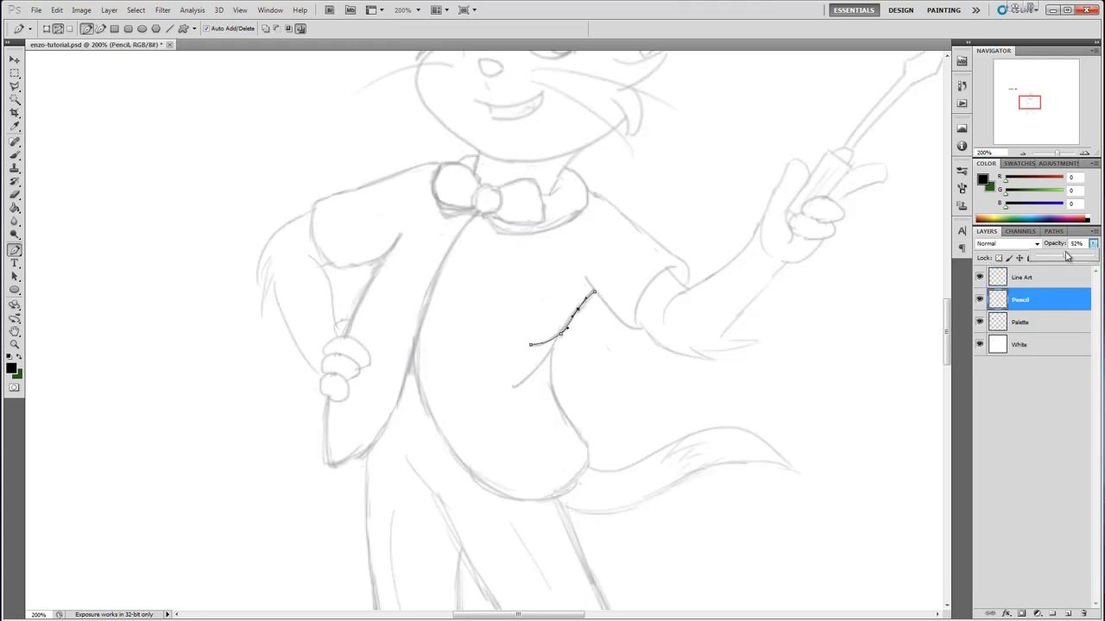
Stroke the shirt fold path with the Brush on the Line Art layer.
click(1048, 278)
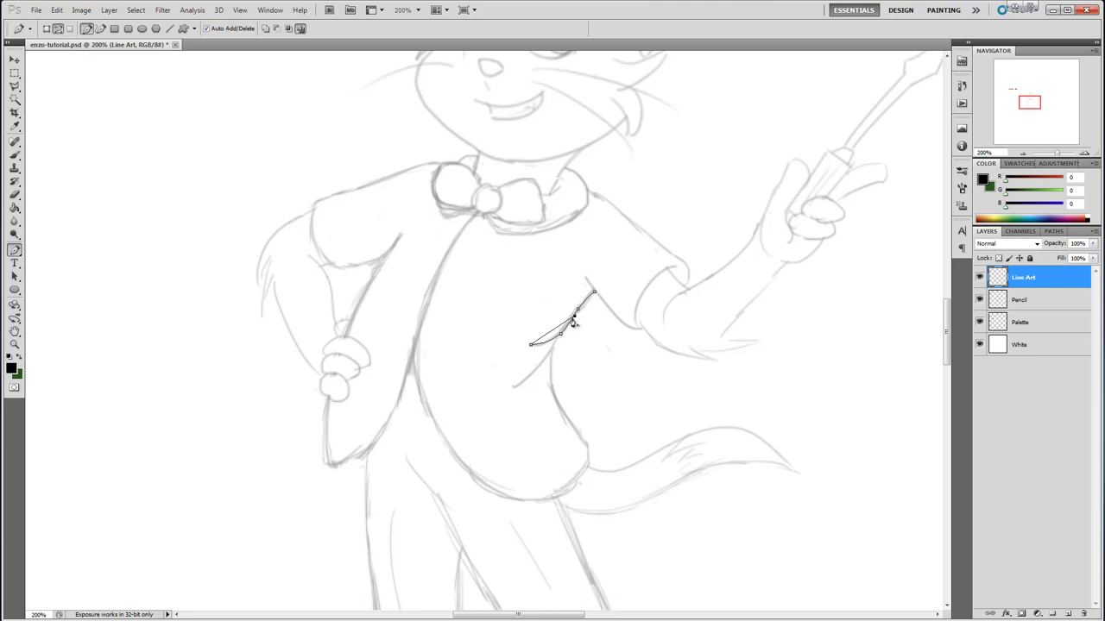
right_click(569, 330)
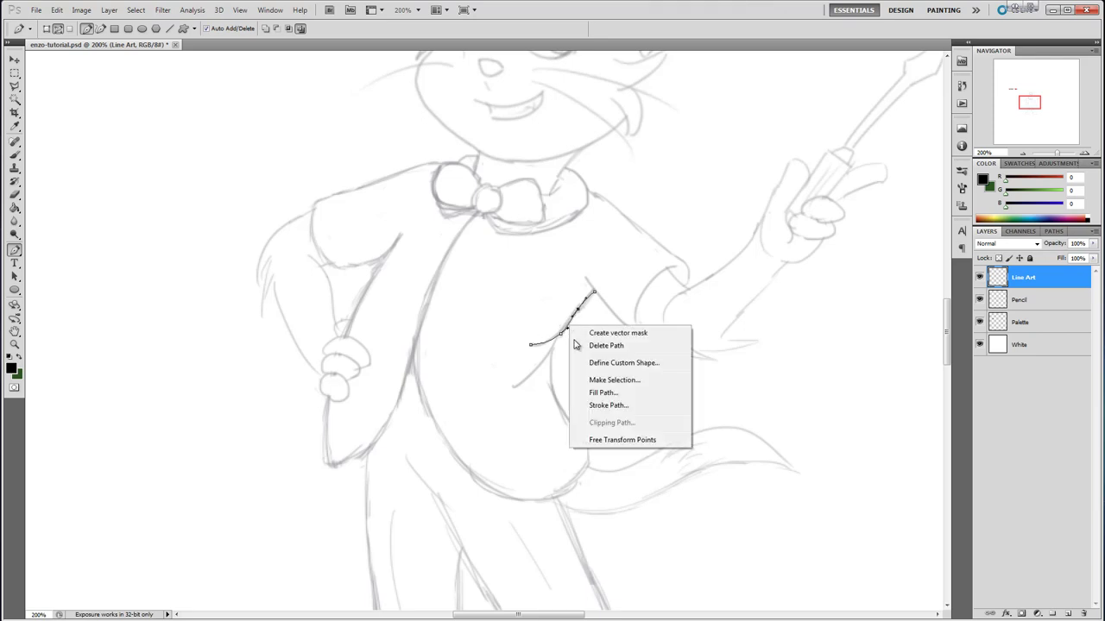
click(595, 406)
click(551, 299)
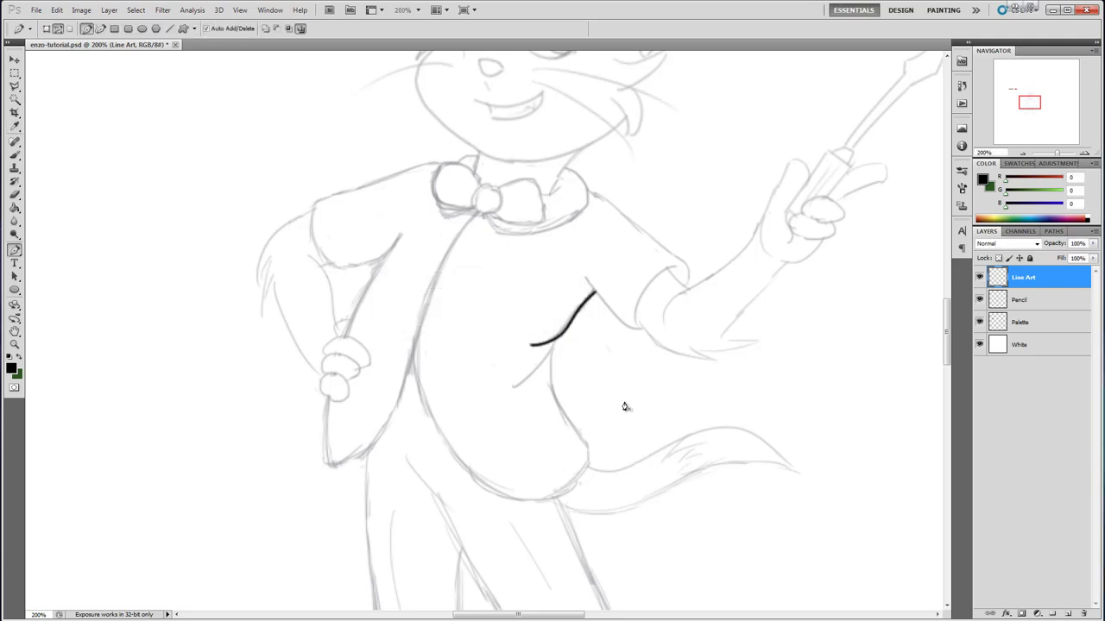
Trace the second shirt fold, branching down from the inked fold, with a curved Pen path and stroke it with the Brush.
click(555, 341)
click(513, 388)
click(535, 361)
drag(535, 364, 531, 372)
right_click(539, 376)
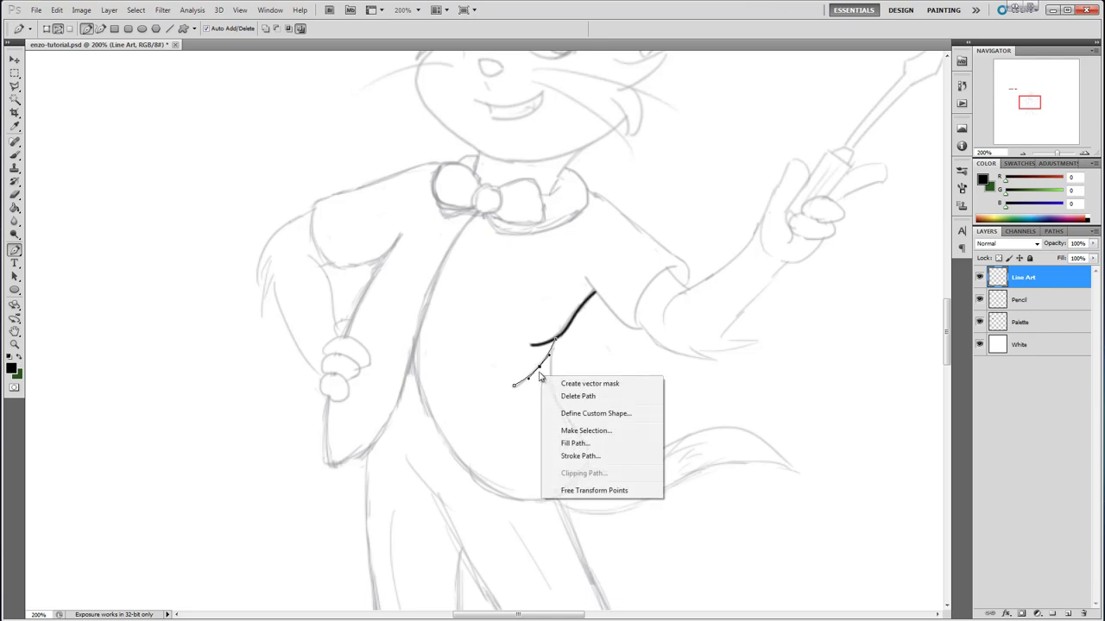
click(579, 455)
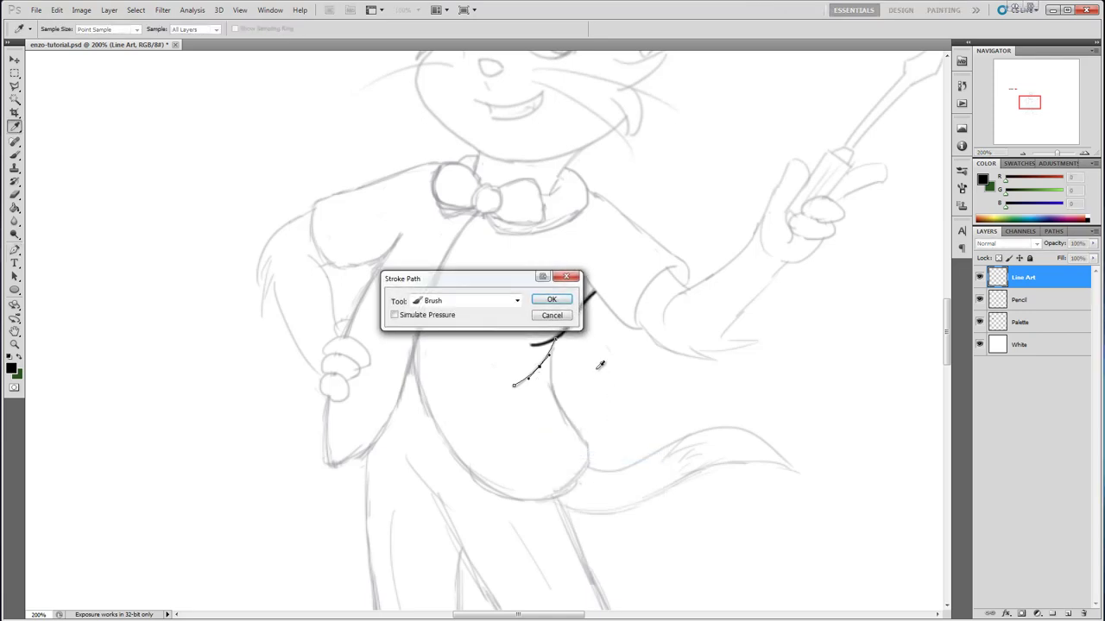
click(565, 302)
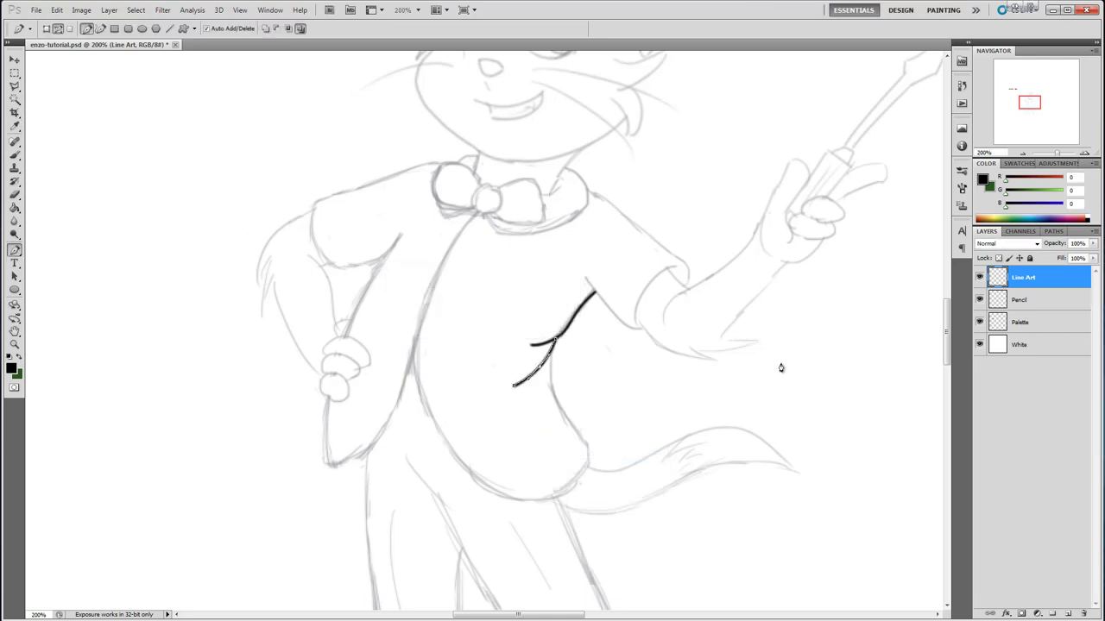
key(Return)
Trace the shirt's back edge from the folds down to the waist, stroke it with the Brush, and check it with the Pencil layer hidden.
click(588, 446)
drag(568, 395, 557, 402)
alt+click(556, 402)
click(552, 437)
key(ctrl+z)
right_click(556, 445)
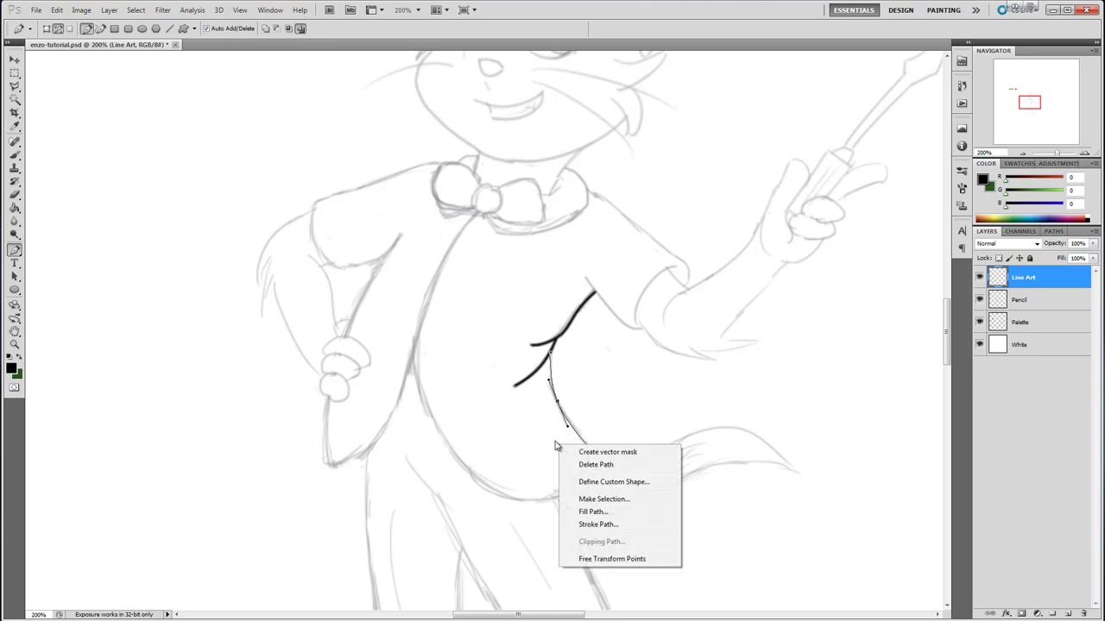
click(614, 525)
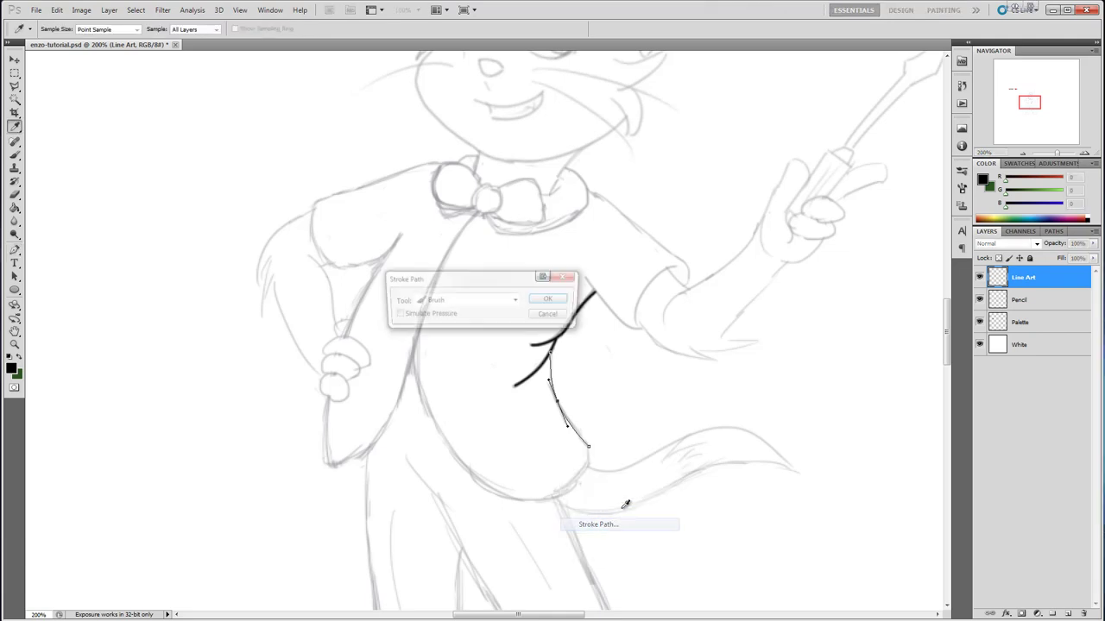
click(553, 300)
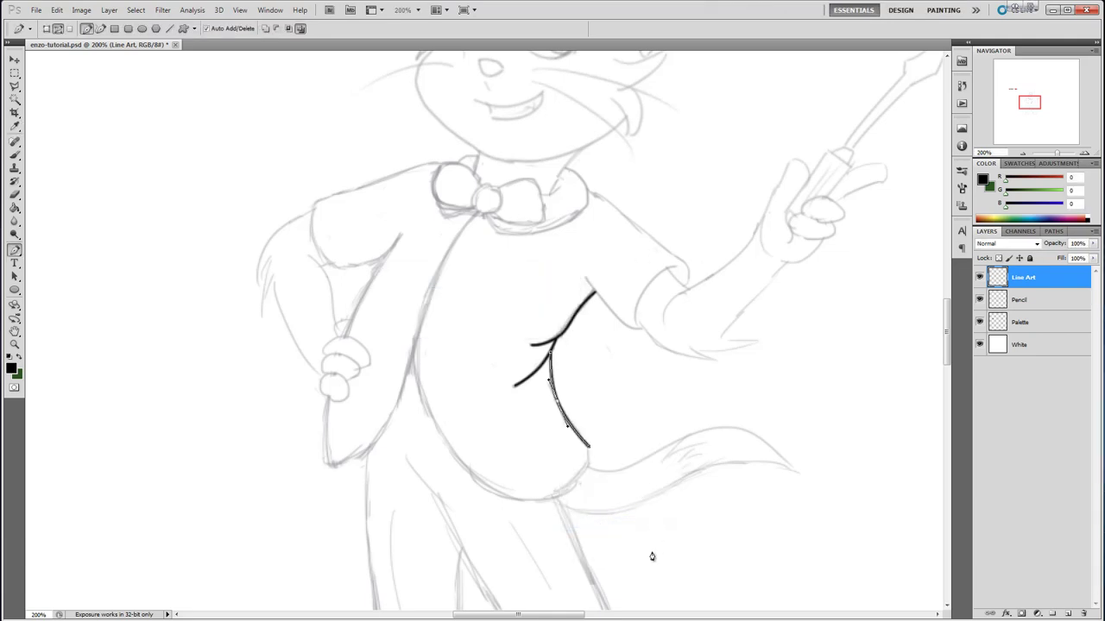
key(Return)
click(979, 299)
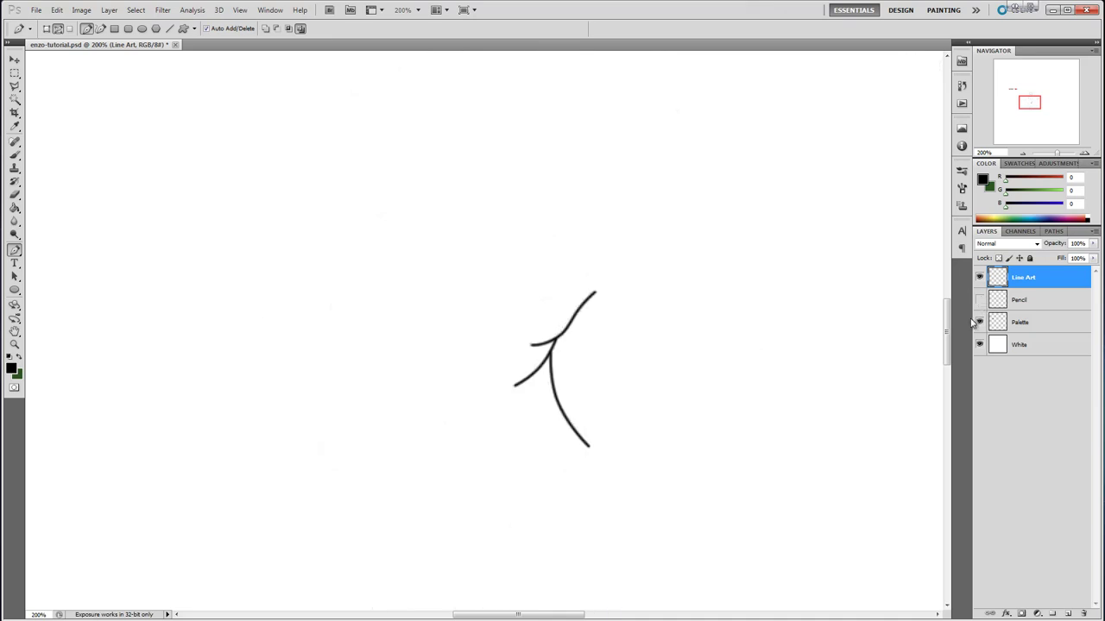
click(979, 299)
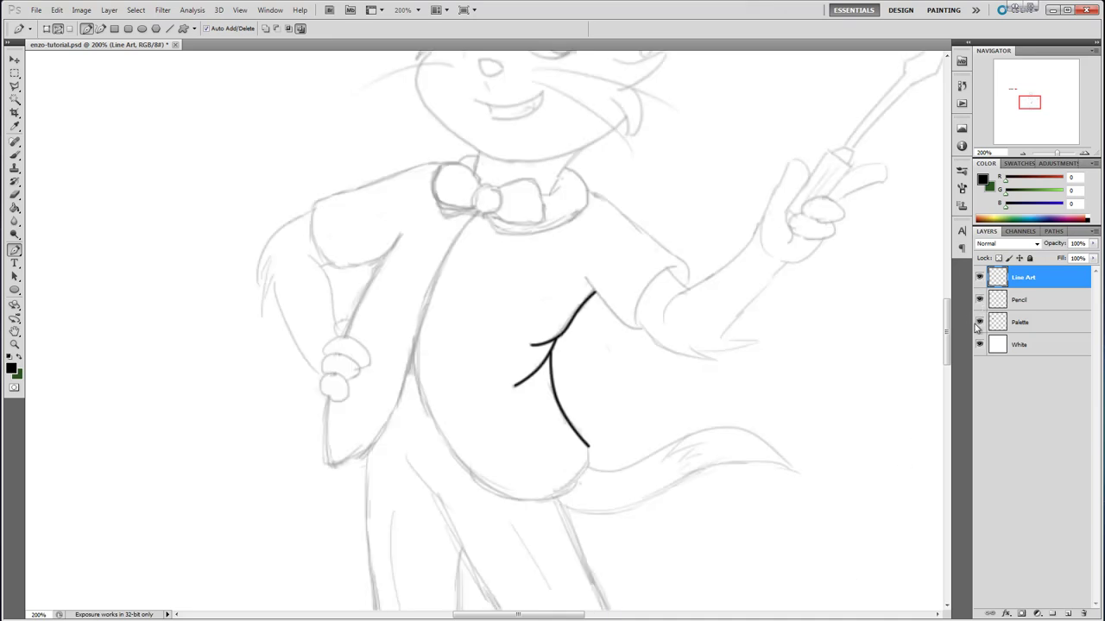
Draw a Pen path from below the bow tie around the belly to the shirt's back corner, curving it to follow the sketch.
click(476, 213)
click(588, 446)
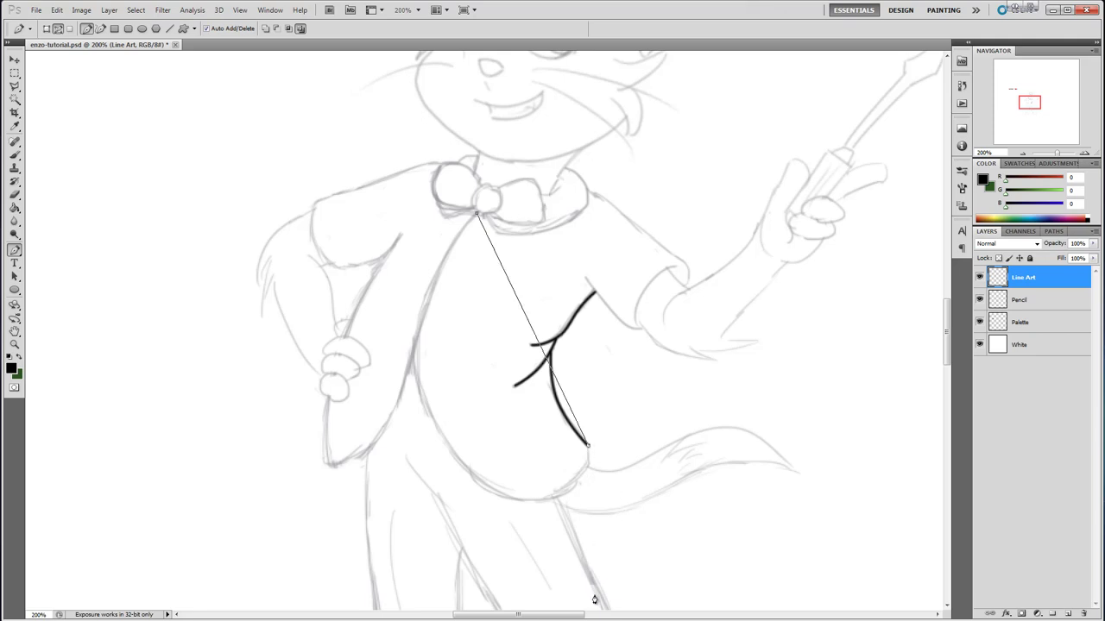
click(529, 326)
drag(530, 327, 425, 405)
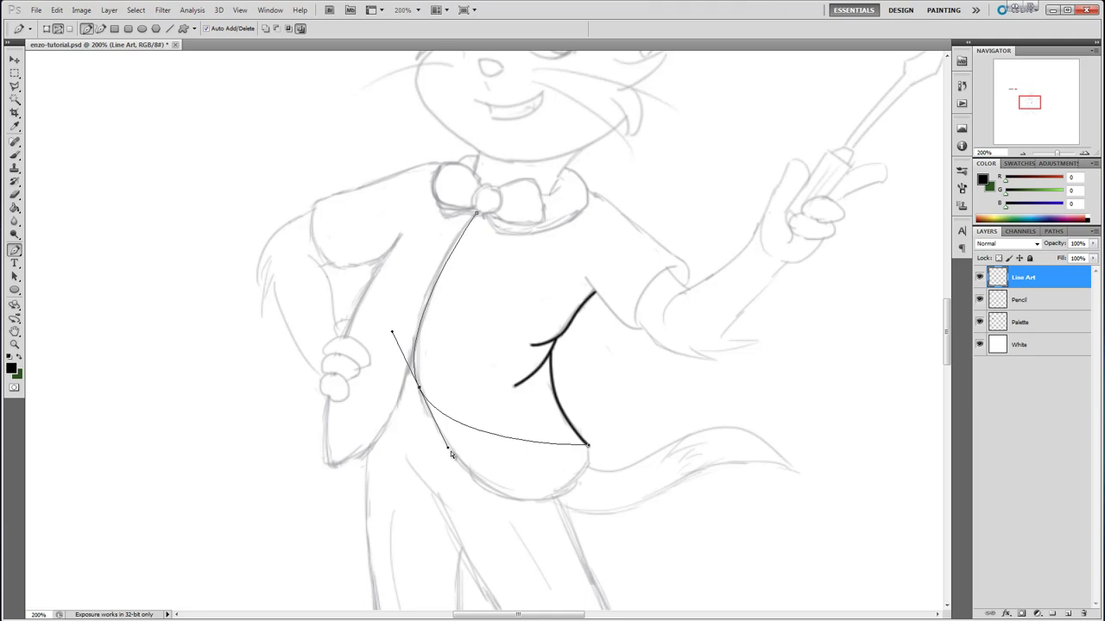
drag(450, 453, 534, 602)
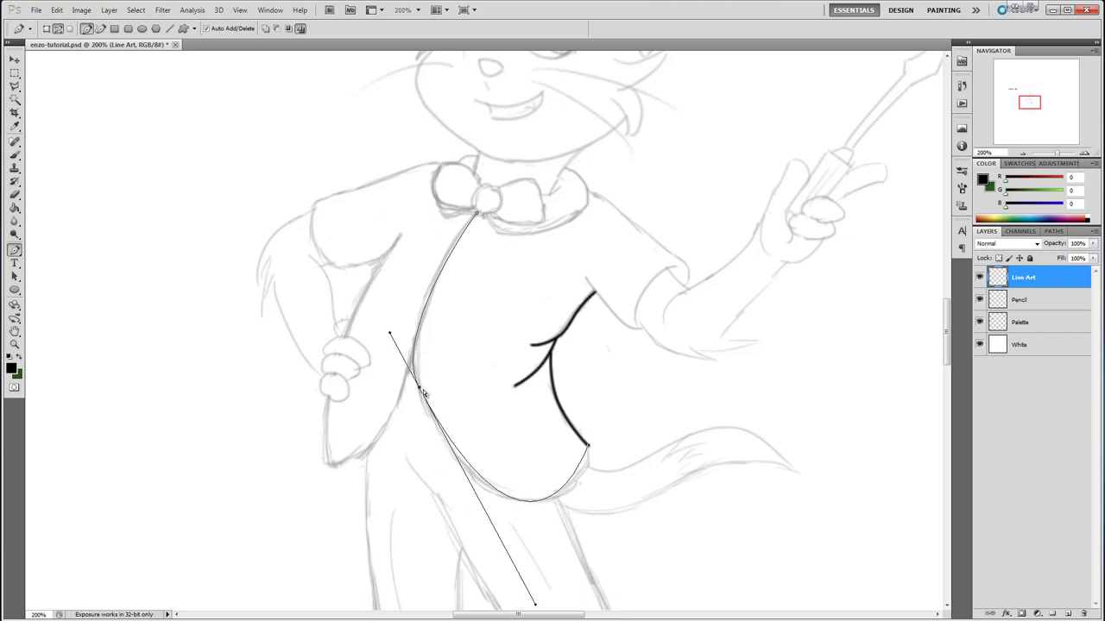
drag(420, 391, 424, 396)
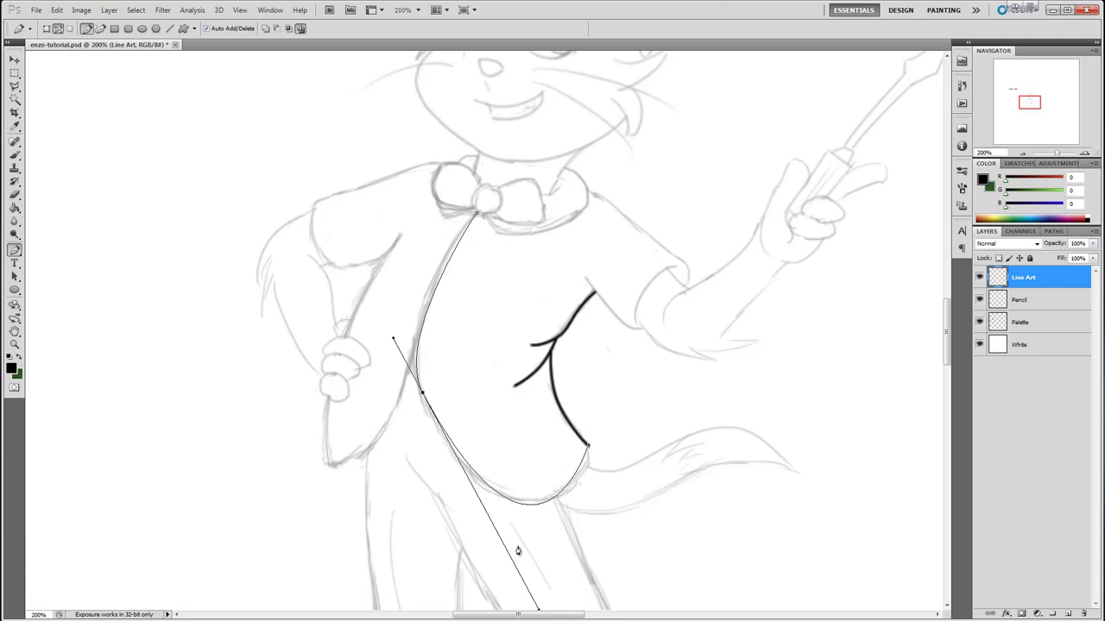
scroll(530, 507, down, 2)
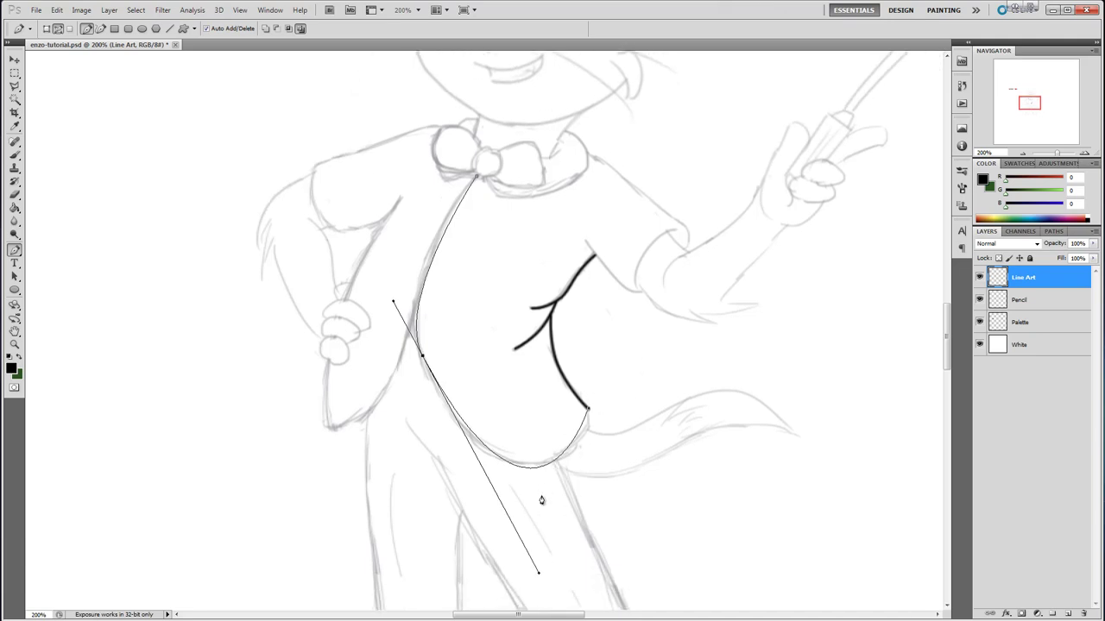
drag(540, 576, 533, 565)
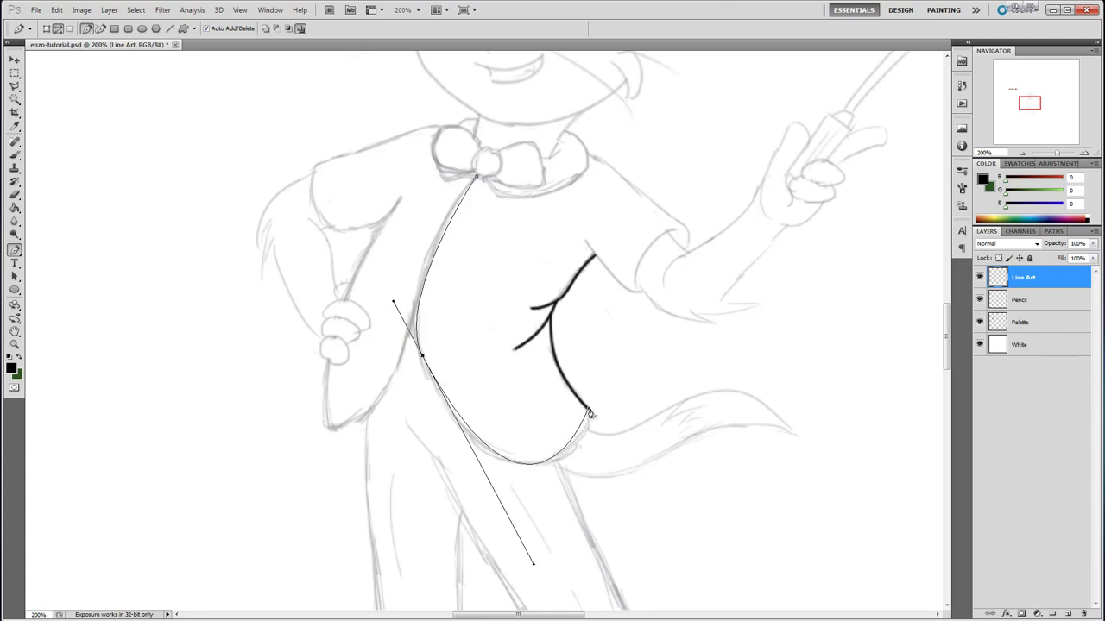
Add an anchor point to the belly path near the tail and adjust the points and handles to fit the sketched curve.
click(561, 452)
drag(566, 451, 483, 472)
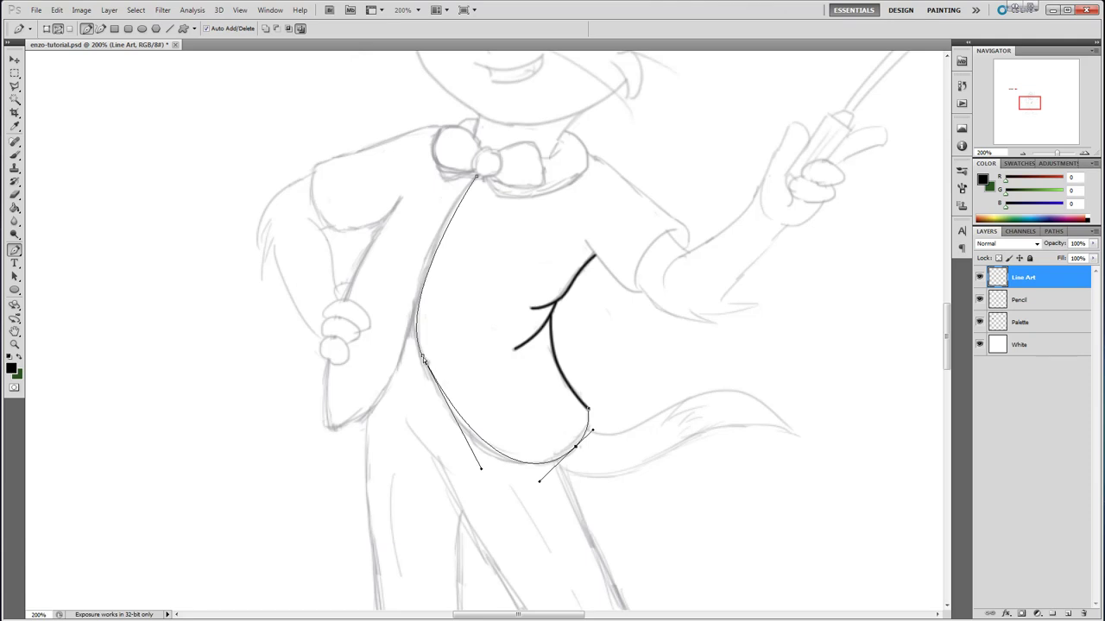
ctrl+click(422, 361)
drag(422, 361, 421, 362)
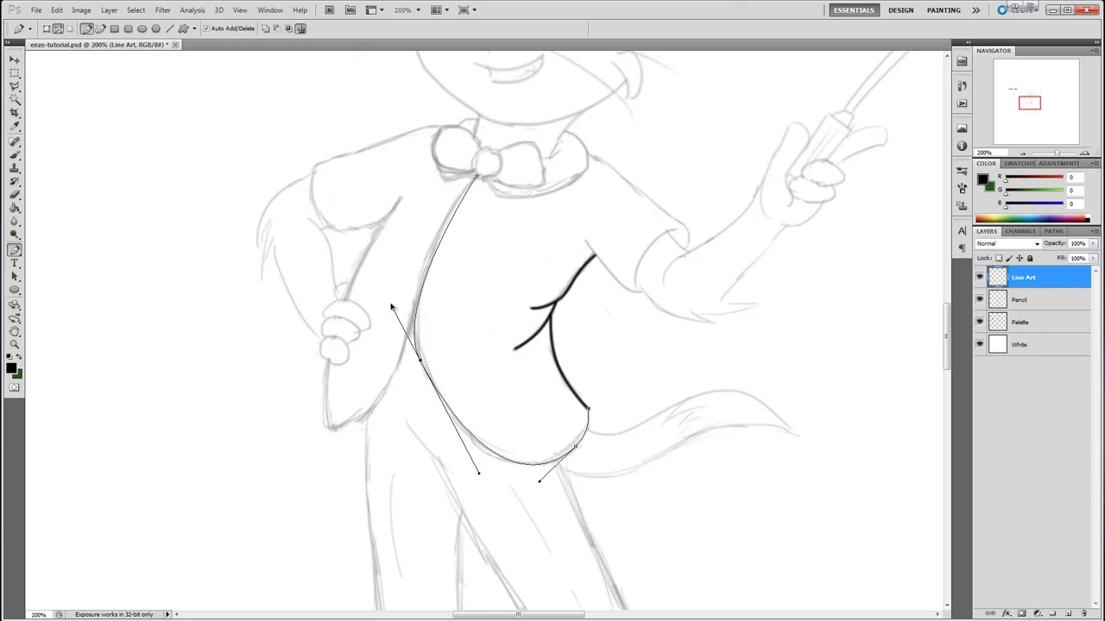
drag(390, 308, 387, 301)
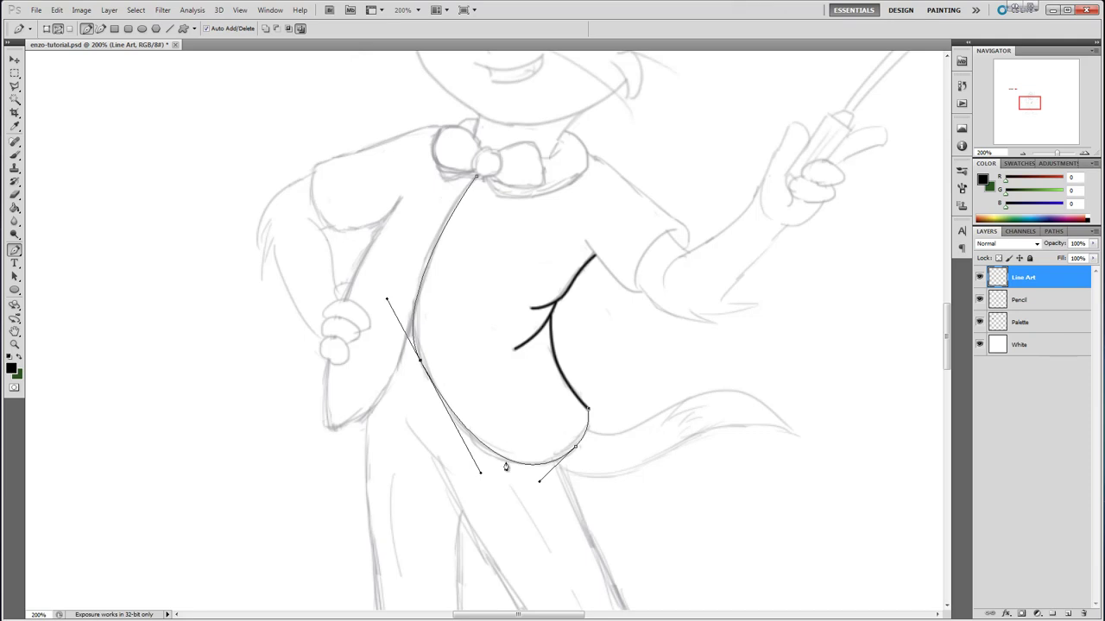
Stroke the belly outline path with the Brush without simulated pressure and dismiss the path.
right_click(515, 461)
click(557, 557)
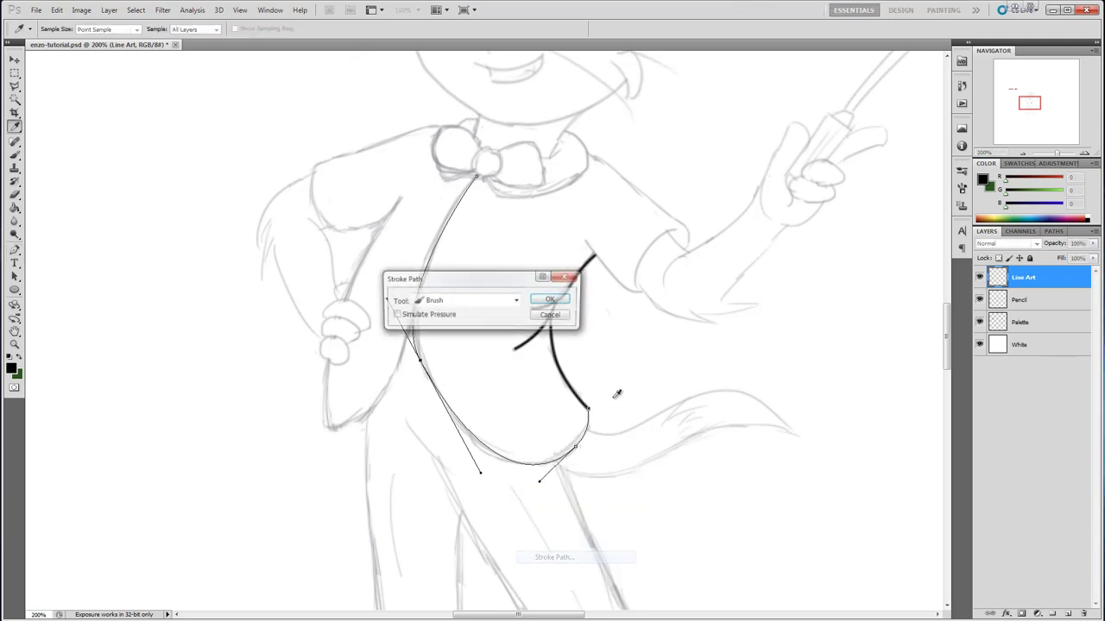
click(546, 299)
key(Return)
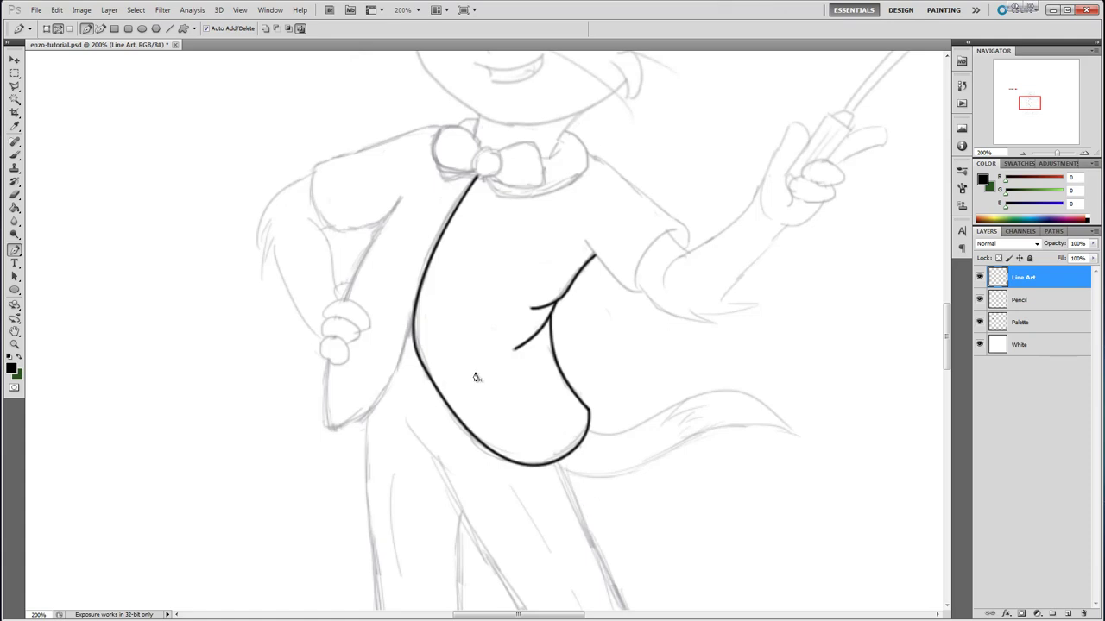
Trace the open jacket's lower flap from the belly line around its tip to the hand on the hip, and stroke it with the Brush.
click(330, 426)
mouse_move(373, 371)
mouse_down()
mouse_move(368, 404)
mouse_move(324, 401)
mouse_up()
click(328, 362)
right_click(362, 412)
click(414, 491)
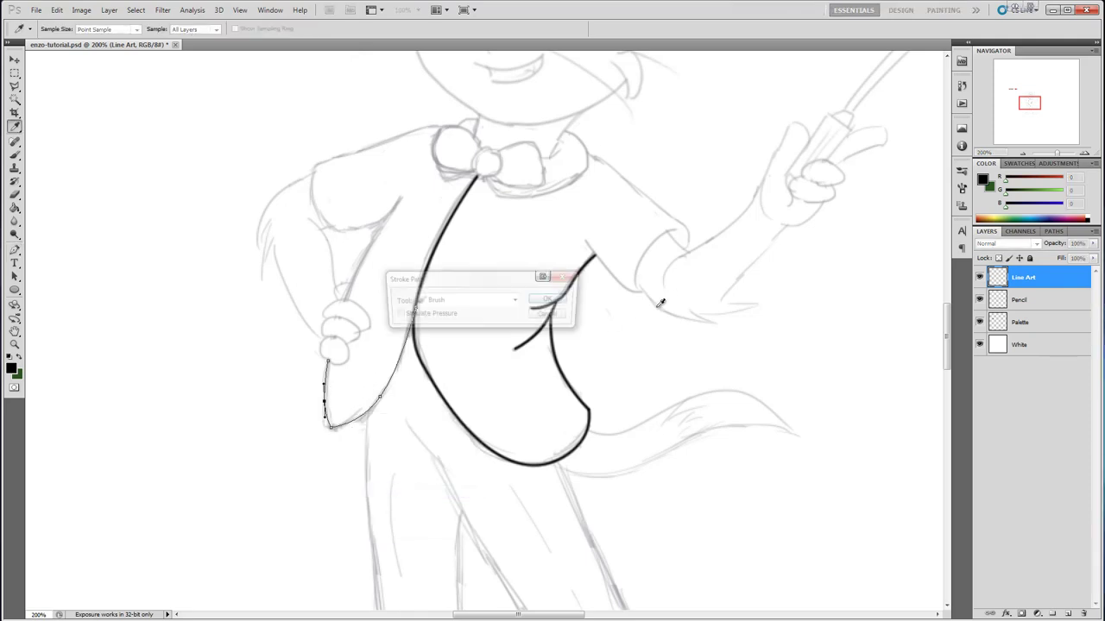
click(558, 293)
key(Escape)
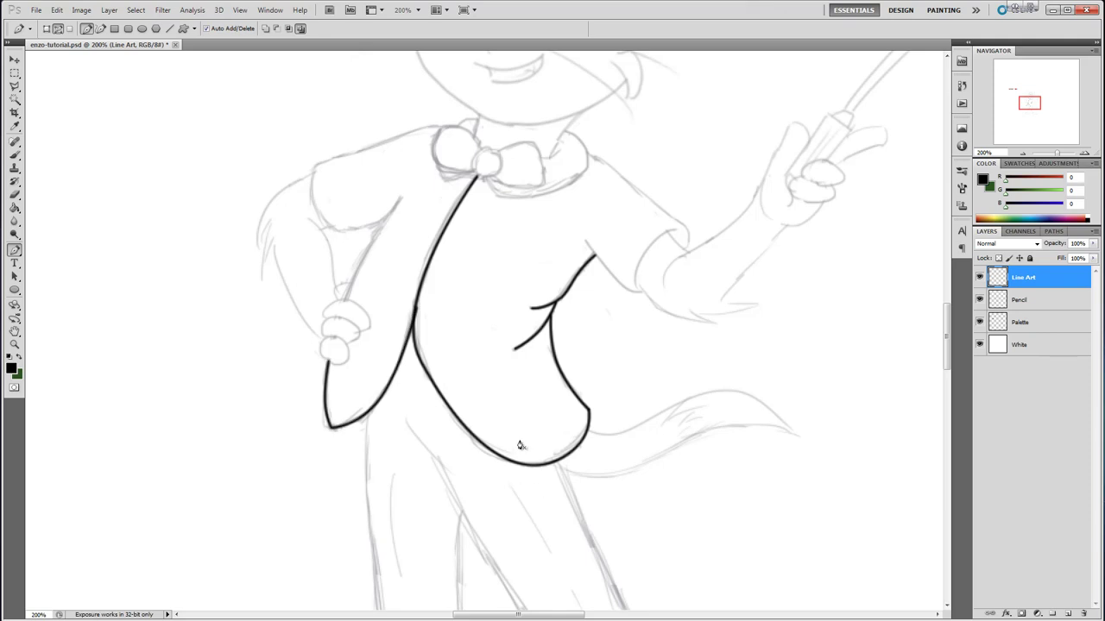
Trace the jacket line running from the hand on the hip up toward the chest and stroke it with the Brush.
click(345, 297)
click(400, 195)
drag(371, 249, 366, 249)
right_click(371, 257)
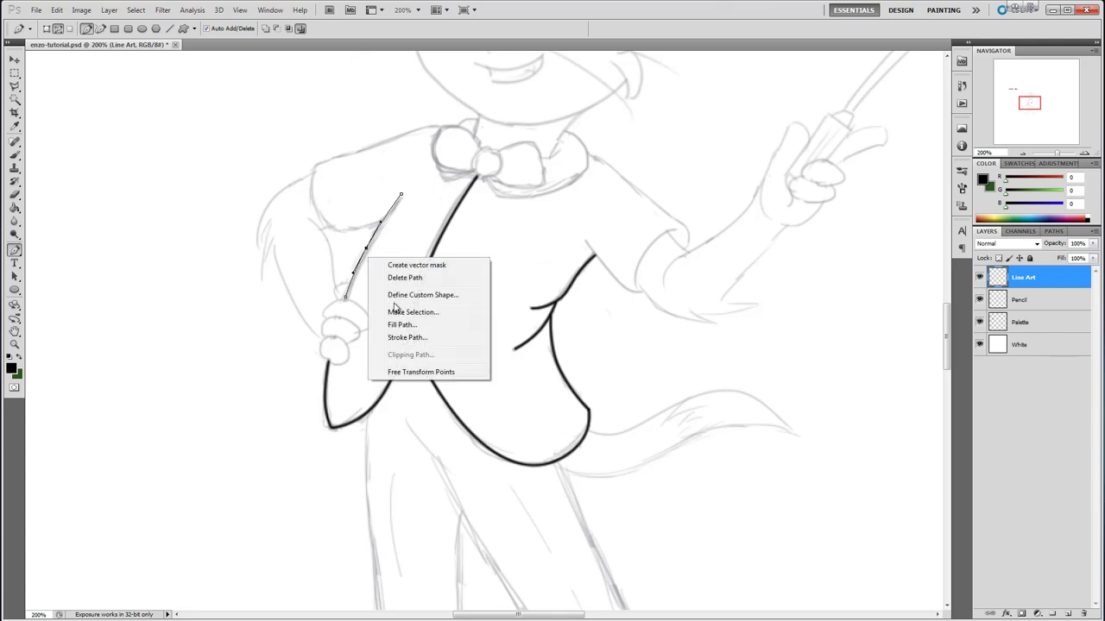
click(418, 341)
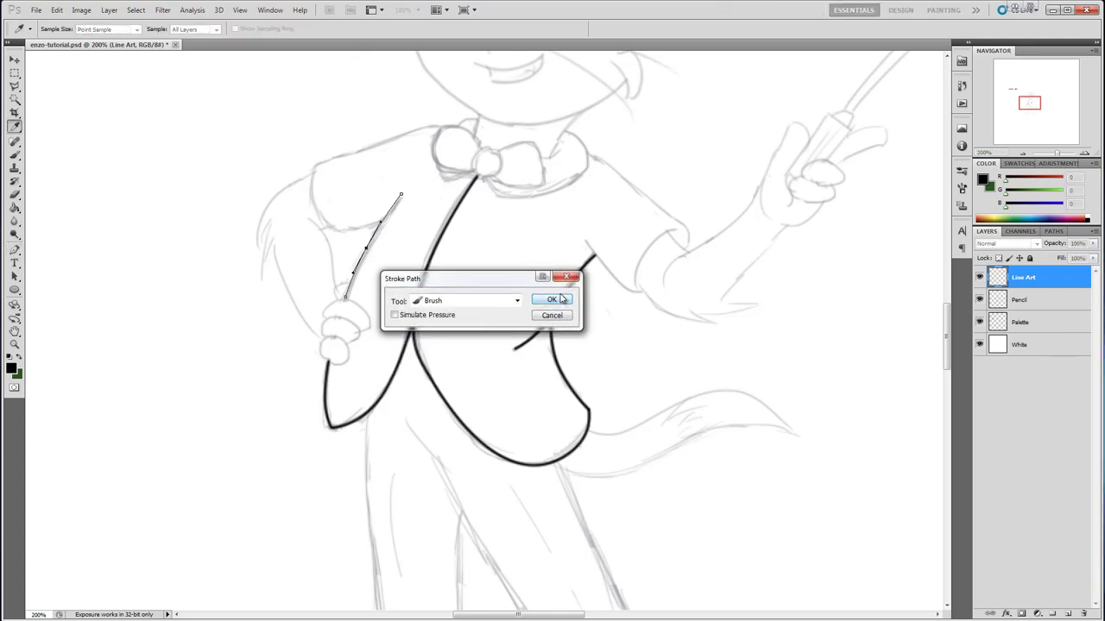
click(562, 299)
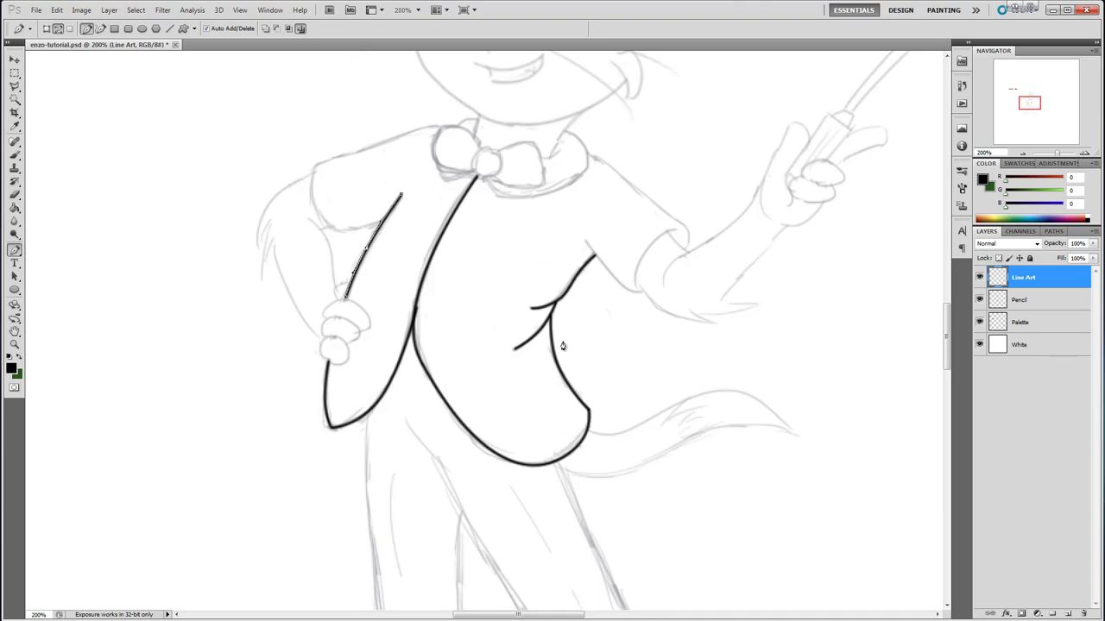
key(Return)
Draw a Pen path along the outer edge of the tail-side trouser leg from the shirt to the shoe, shaping its flared cuff.
drag(946, 347, 945, 367)
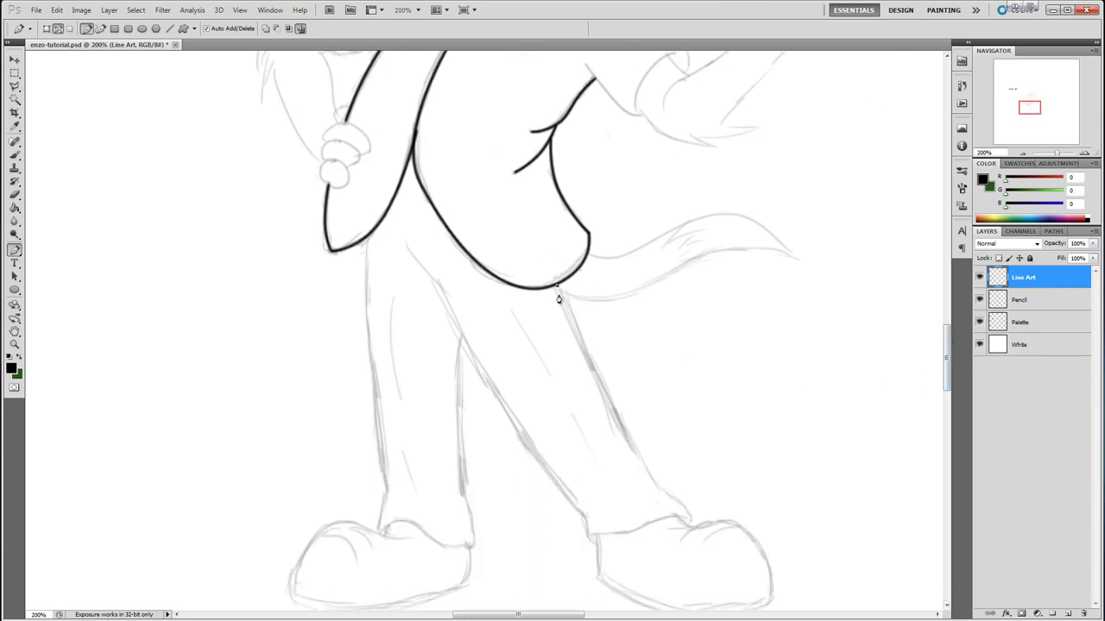
click(688, 525)
drag(618, 397, 612, 406)
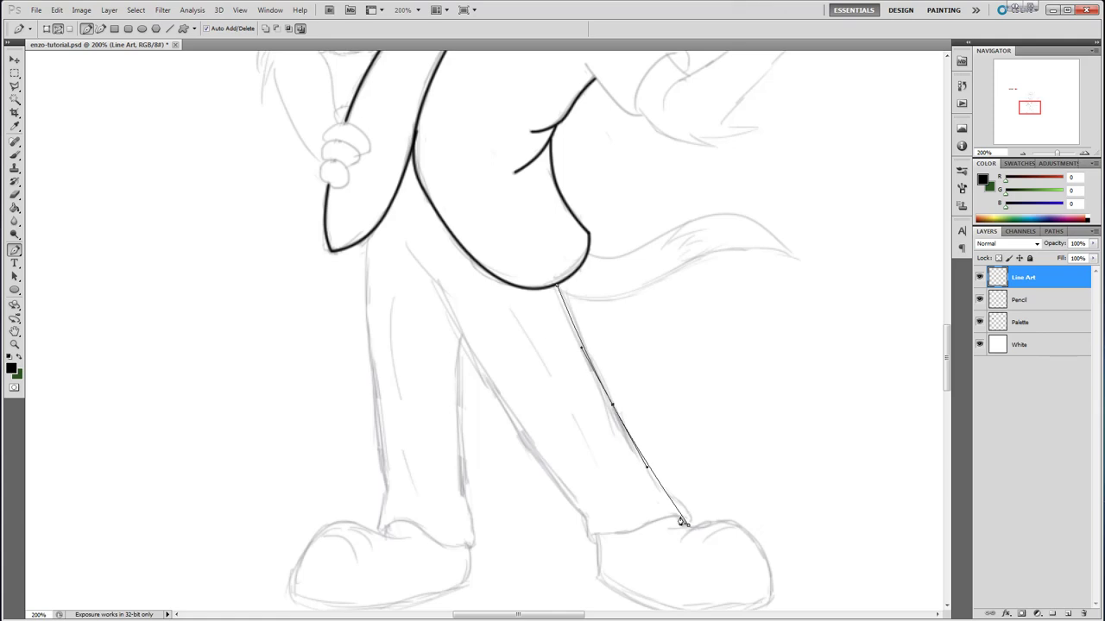
drag(681, 522, 689, 513)
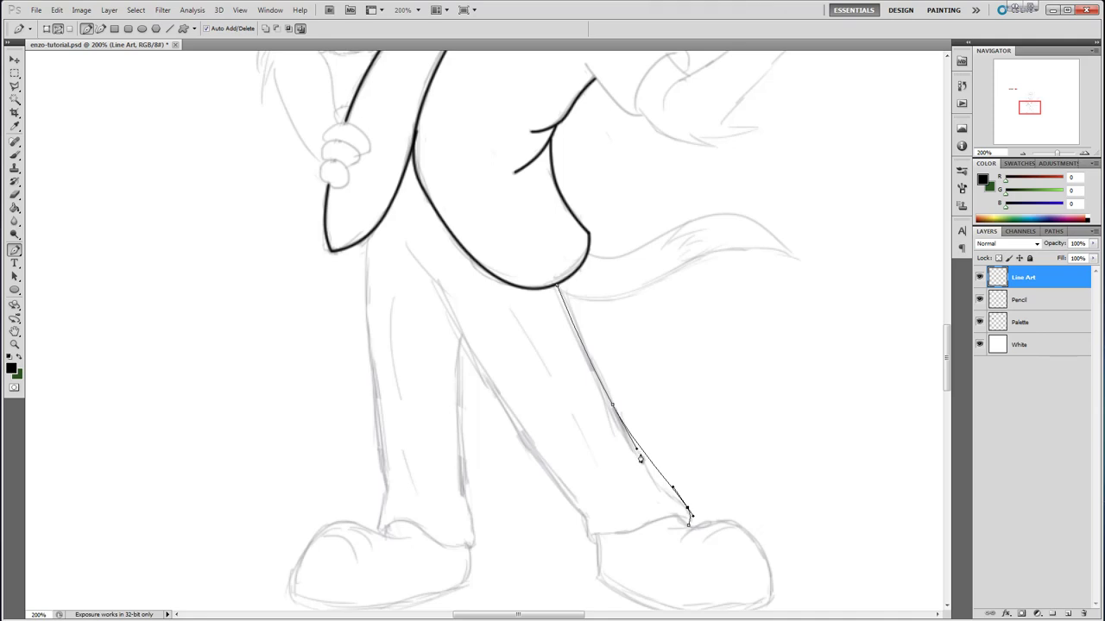
drag(637, 452, 659, 495)
drag(661, 497, 665, 505)
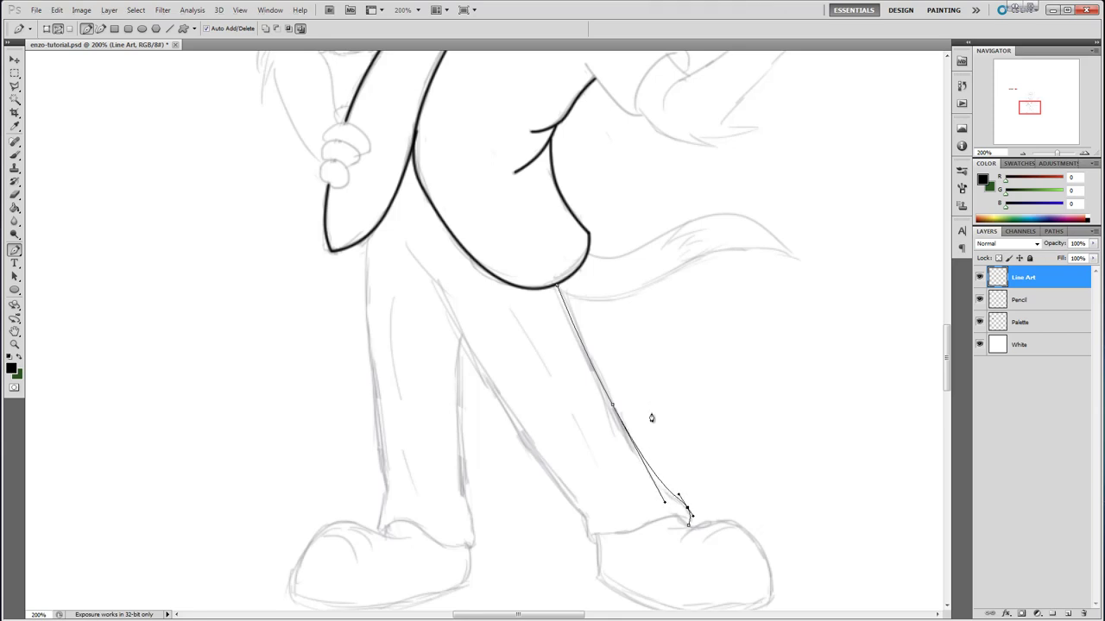
Stroke the outer trouser leg path with the Brush and hide the path.
right_click(665, 483)
click(715, 584)
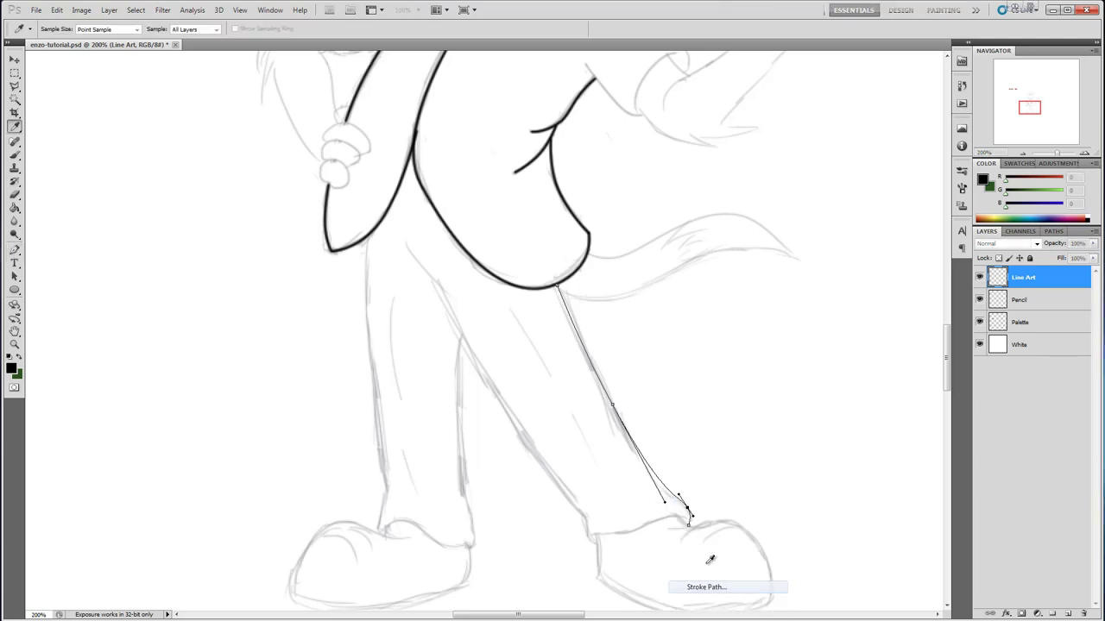
click(551, 299)
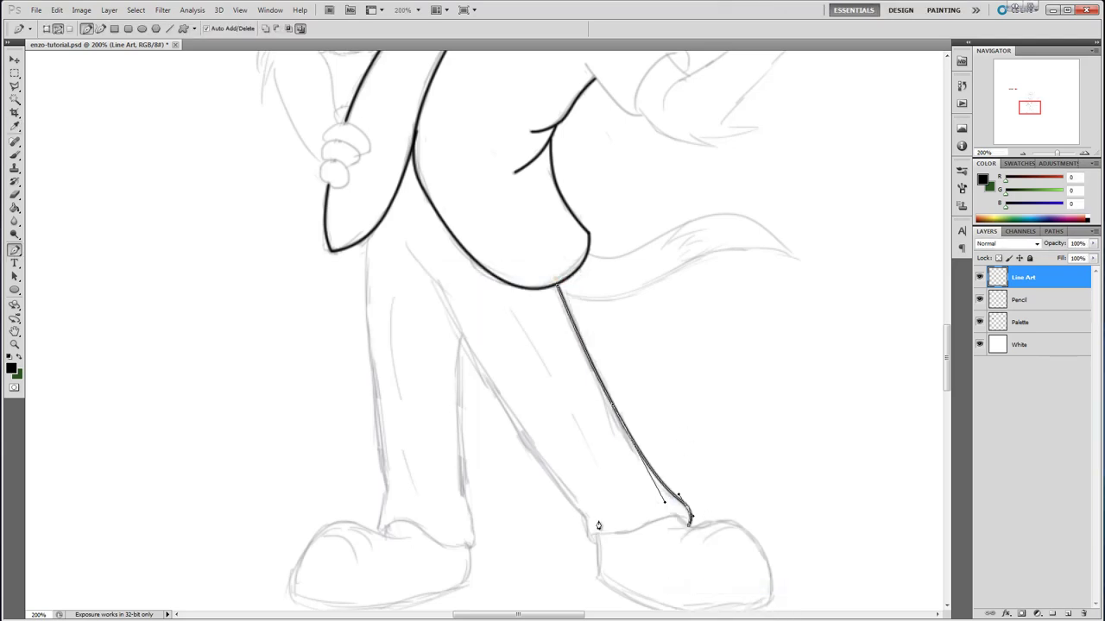
key(ctrl+h)
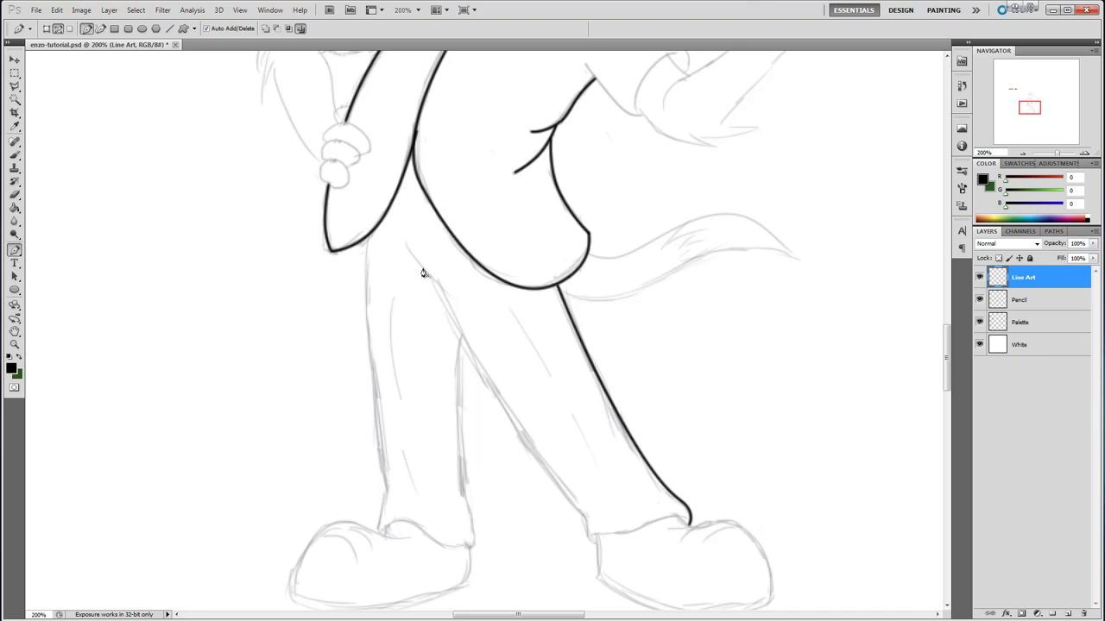
Trace the inner edge of the tail-side trouser leg from the crotch crease to the cuff and stroke it with the Brush.
click(405, 244)
click(441, 286)
drag(423, 271, 425, 274)
click(593, 541)
mouse_move(593, 536)
mouse_down()
mouse_move(484, 358)
mouse_move(520, 422)
mouse_move(512, 426)
mouse_up()
click(522, 420)
right_click(561, 489)
click(592, 573)
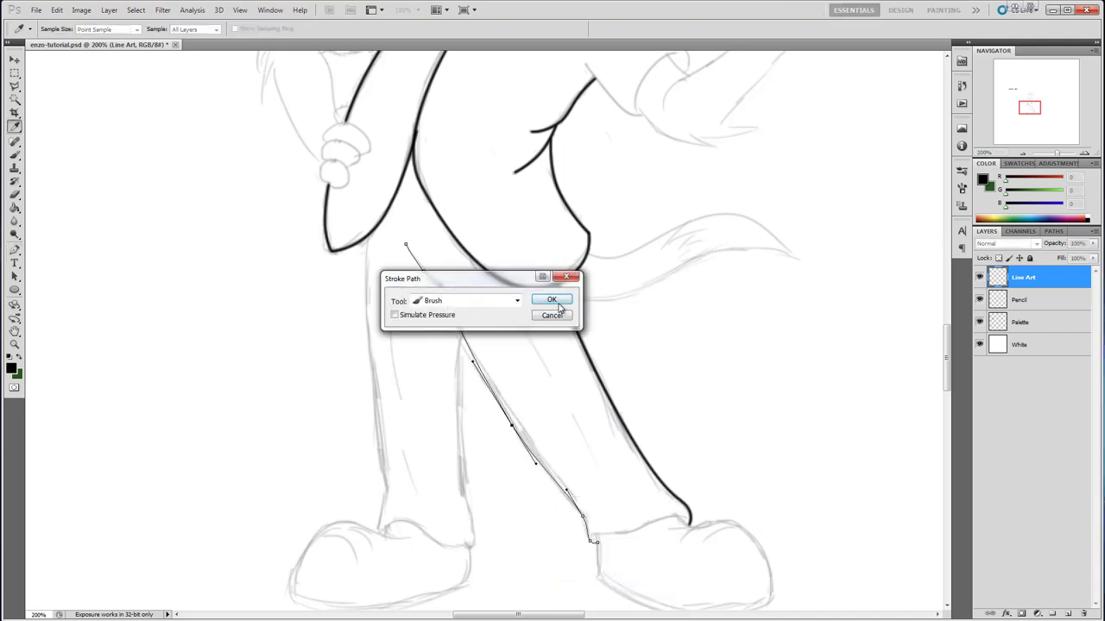
click(559, 303)
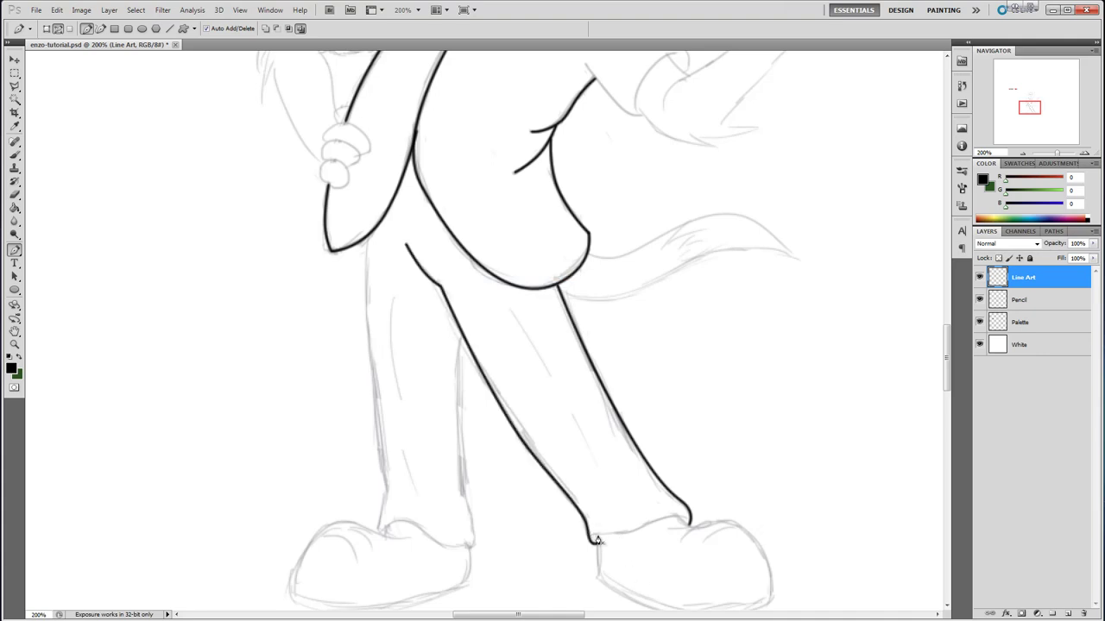
Trace the wavy cuff hem of the tail-side trouser leg above the shoe and stroke it with the Brush.
click(594, 535)
click(686, 518)
click(629, 527)
drag(628, 527, 656, 519)
click(662, 523)
right_click(658, 523)
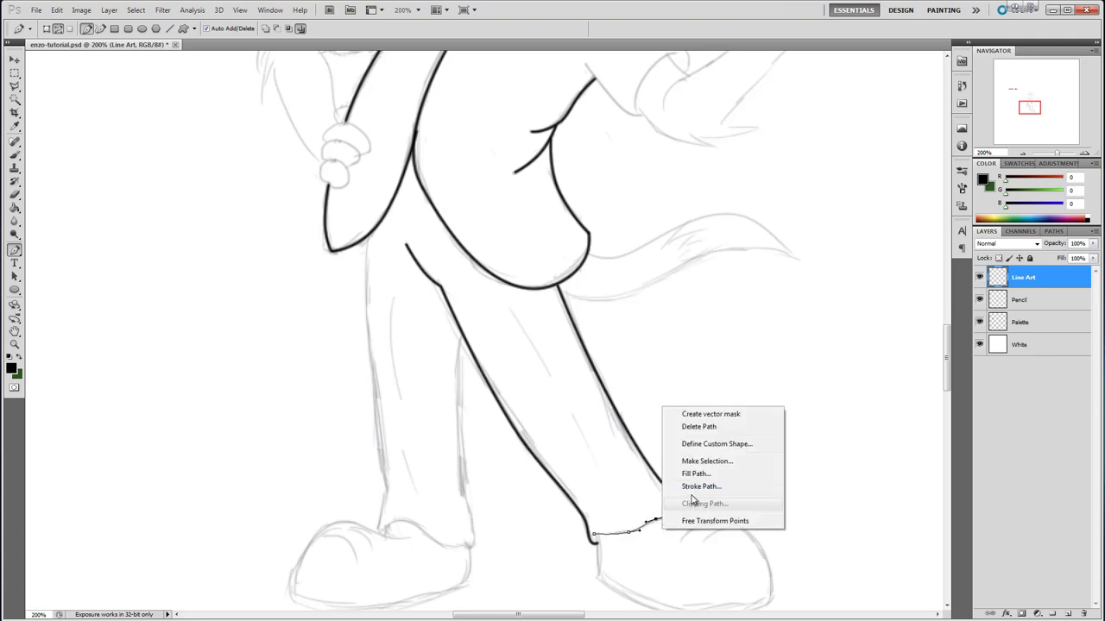
click(695, 487)
click(547, 298)
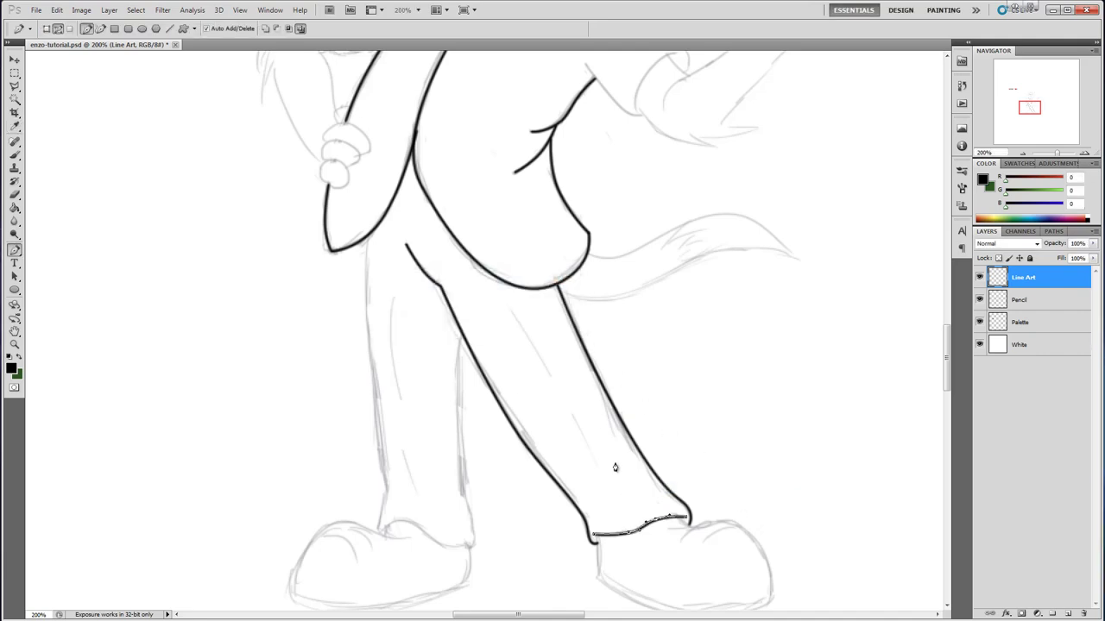
Undo the cuff hem stroke on the tail-side trouser leg, retrace the hem with more wave, and stroke it with the Brush.
key(Return)
key(ctrl+z)
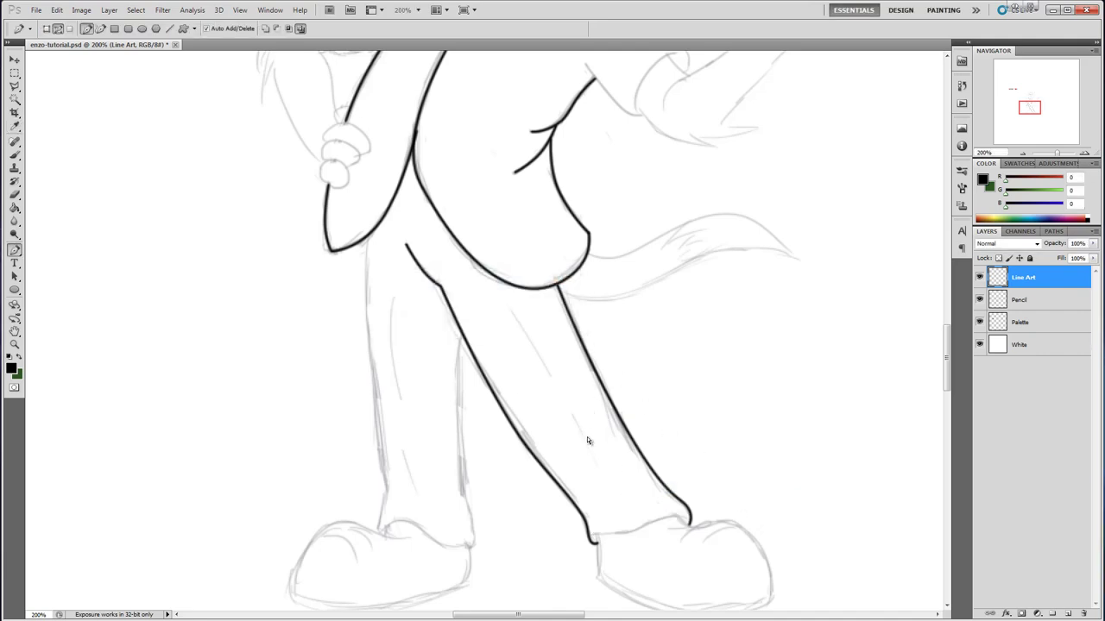
click(593, 540)
click(685, 519)
drag(609, 538, 659, 516)
click(630, 525)
click(629, 525)
click(660, 524)
right_click(666, 524)
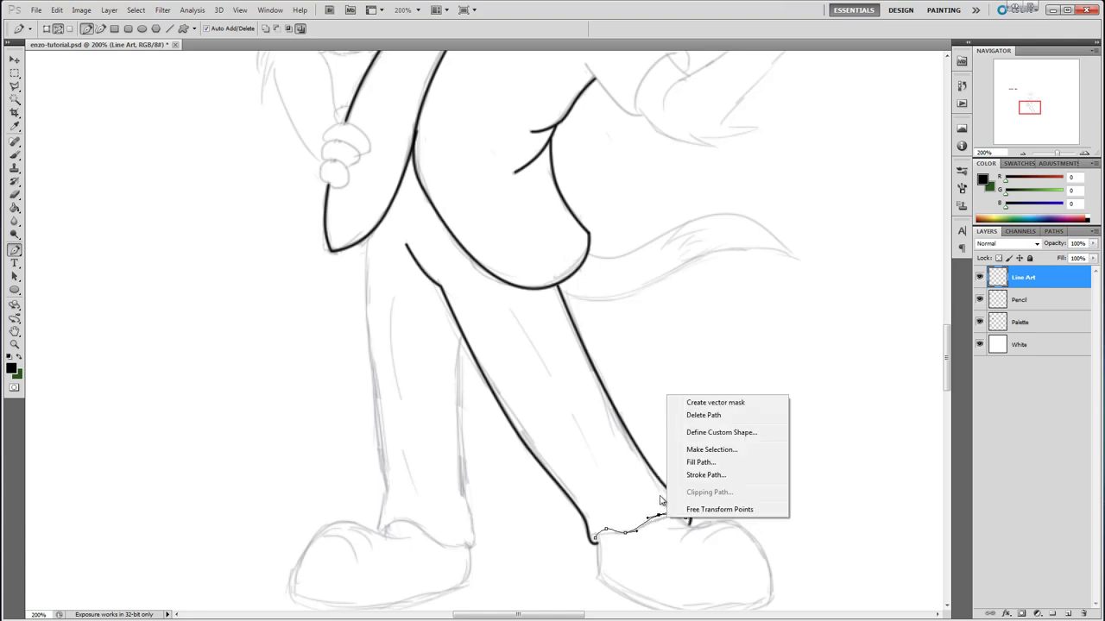
click(695, 476)
click(557, 298)
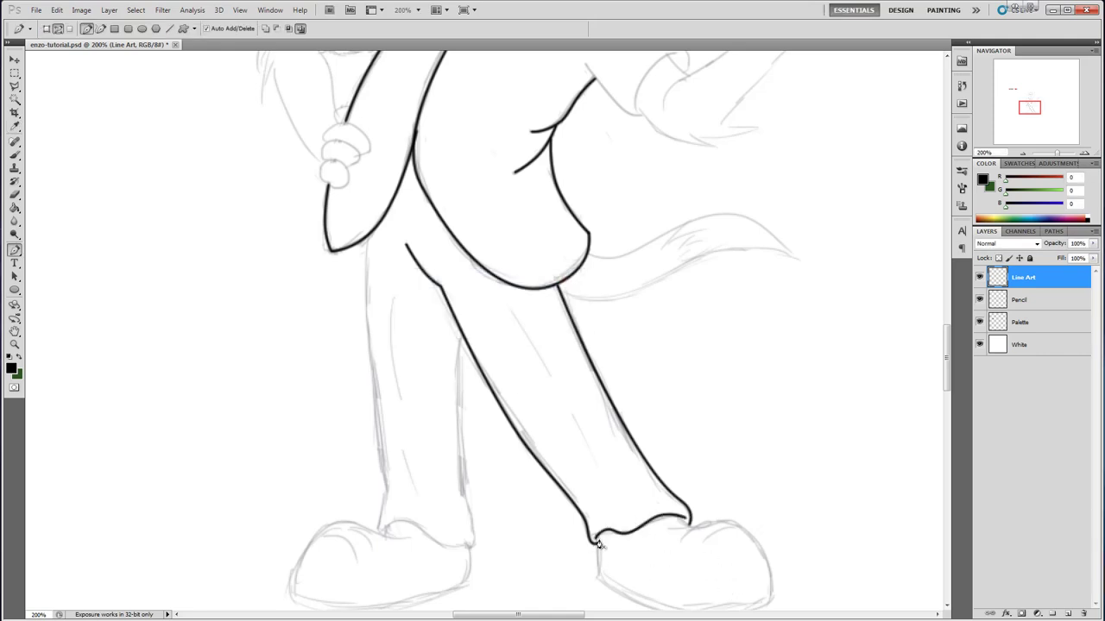
Draw a Pen path around the tail-side shoe from the heel along the curved bottom and over the rounded toe to the instep crease.
click(599, 577)
drag(947, 358, 940, 382)
click(770, 350)
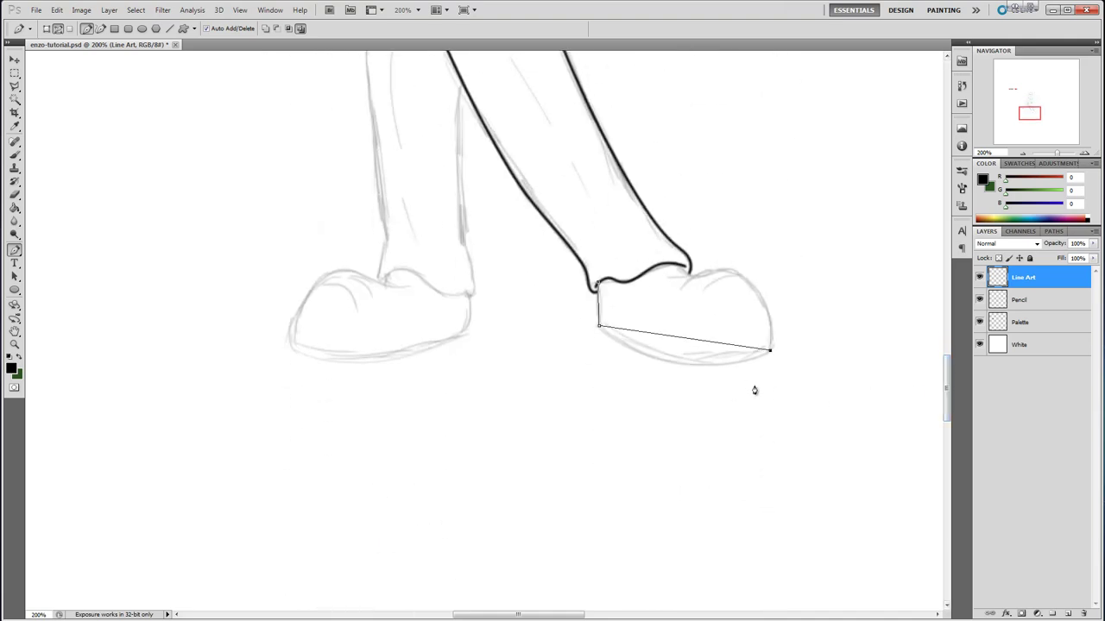
drag(691, 342, 685, 365)
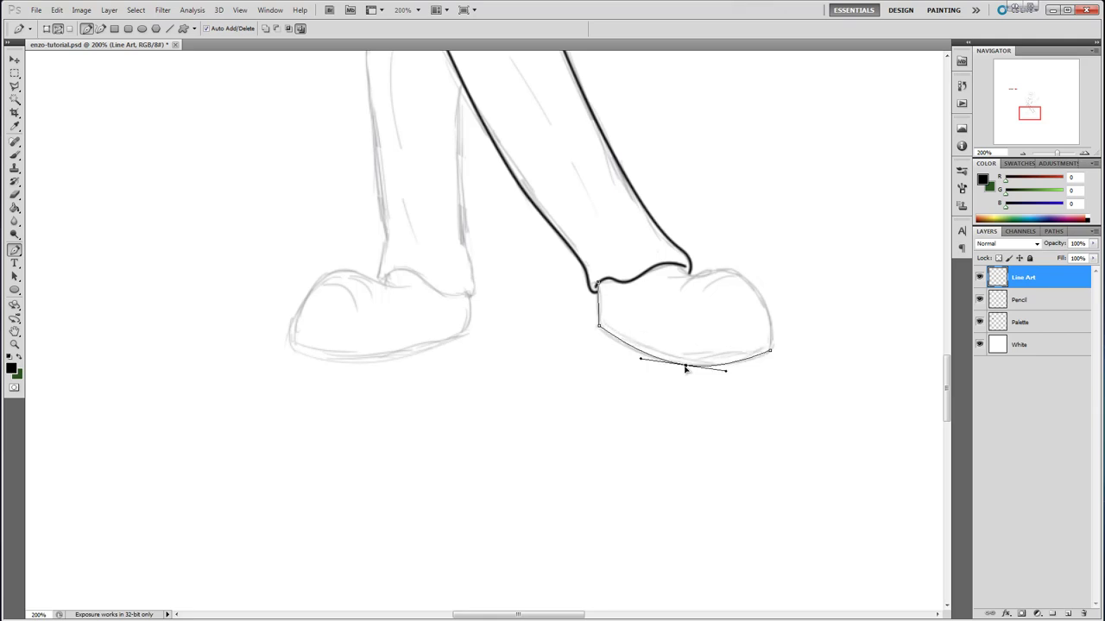
click(676, 294)
drag(718, 321, 732, 271)
drag(760, 291, 787, 307)
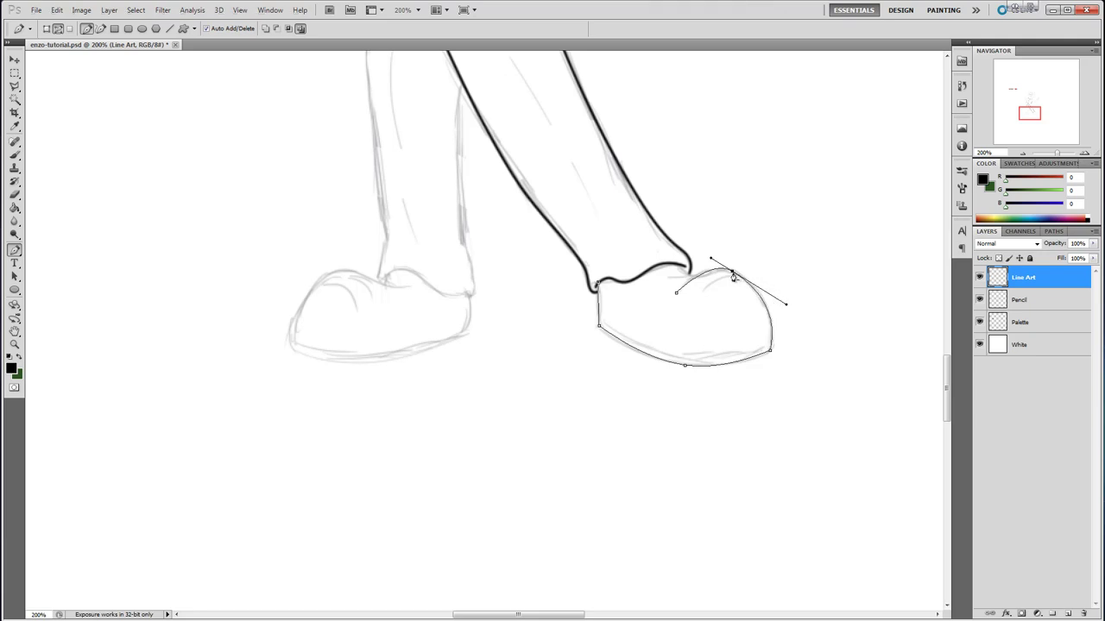
drag(733, 272, 709, 260)
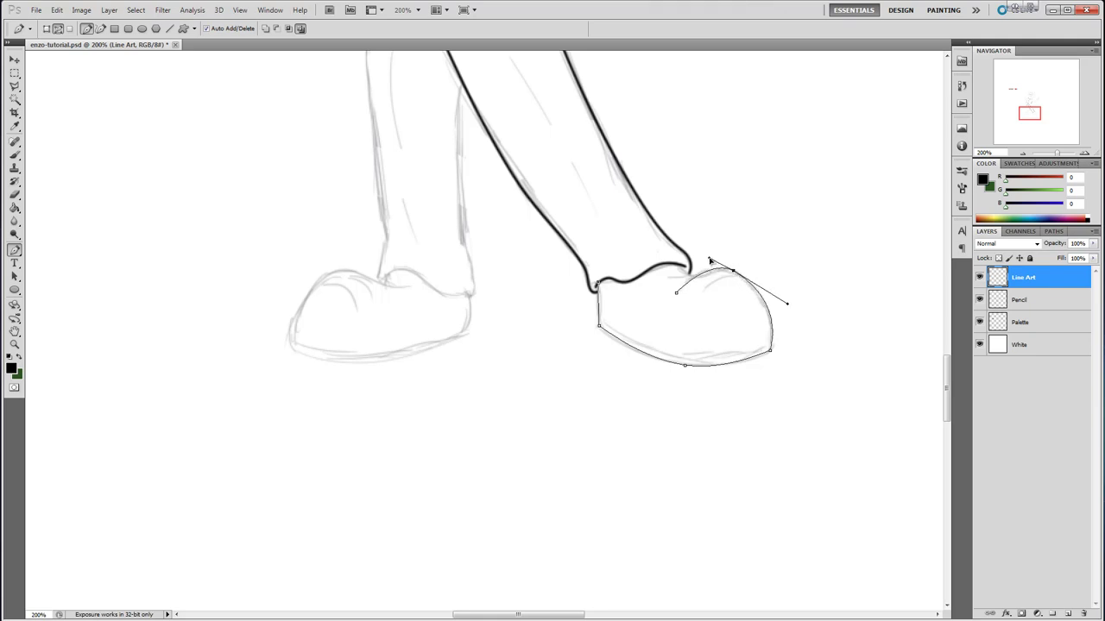
Stroke the tail-side shoe outline path with the Brush and hide the path.
right_click(732, 369)
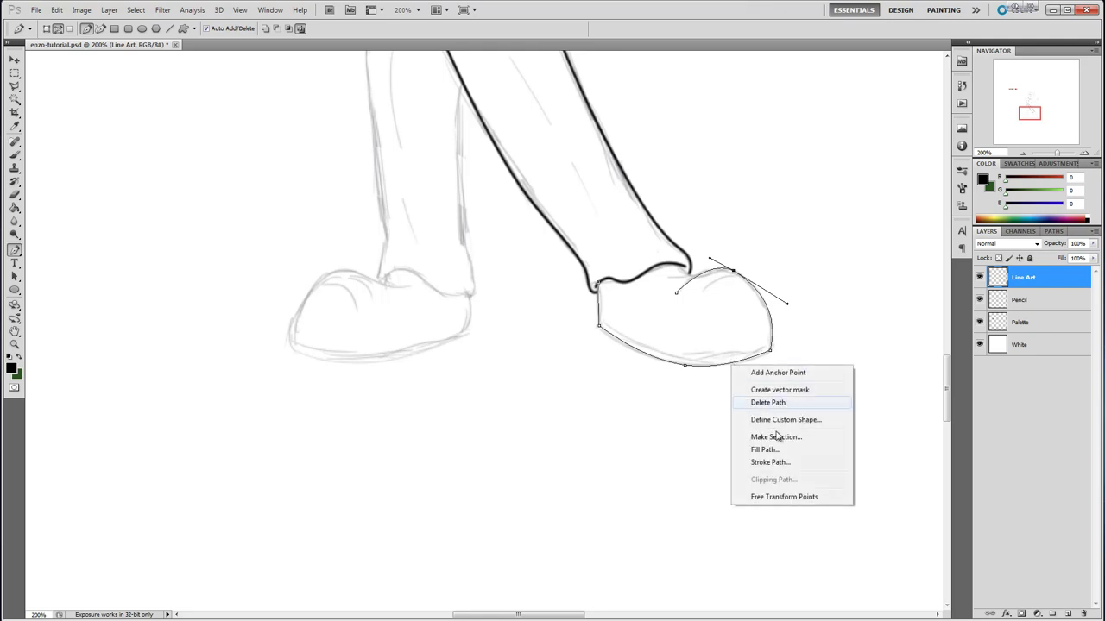
click(781, 462)
click(552, 300)
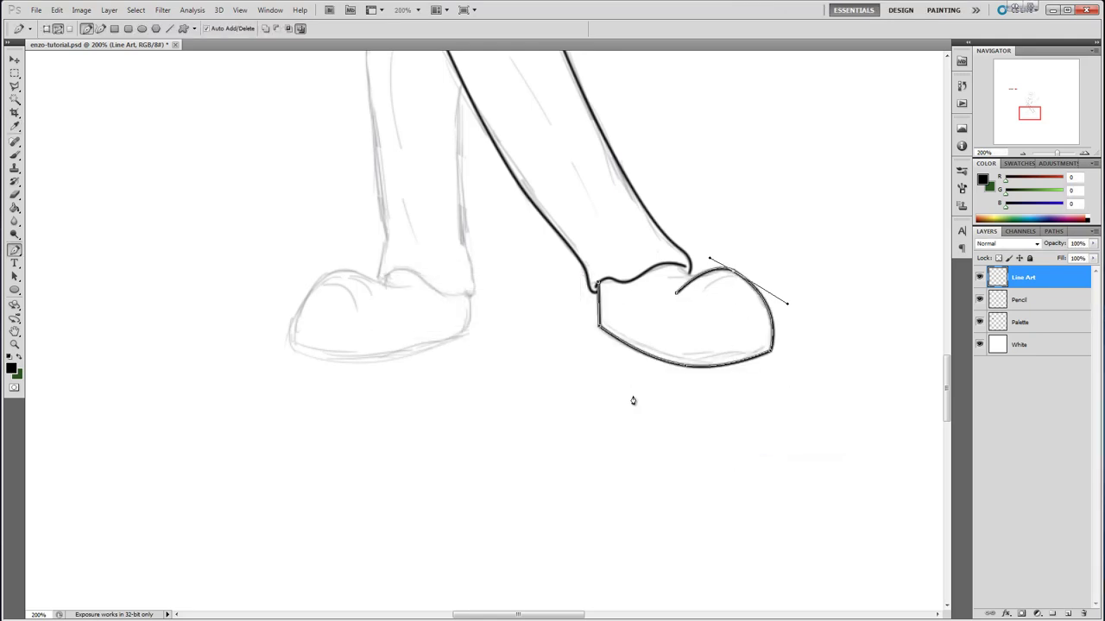
key(ctrl+h)
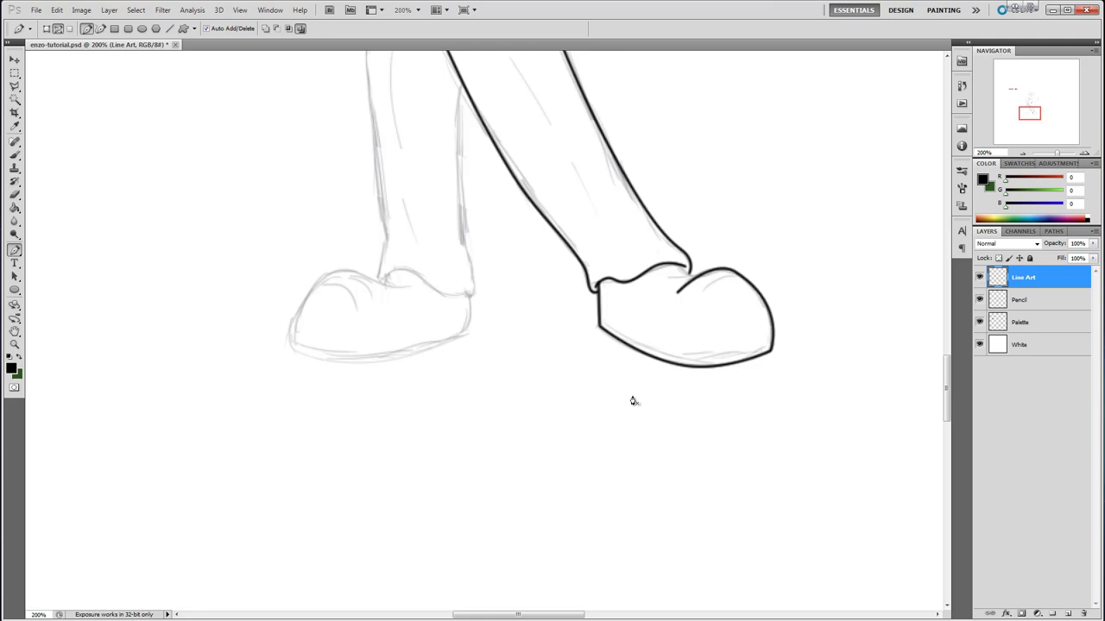
Trace the short line joining the tail-side trouser cuff to the top of the shoe and stroke it with the Brush.
right_click(690, 280)
click(725, 445)
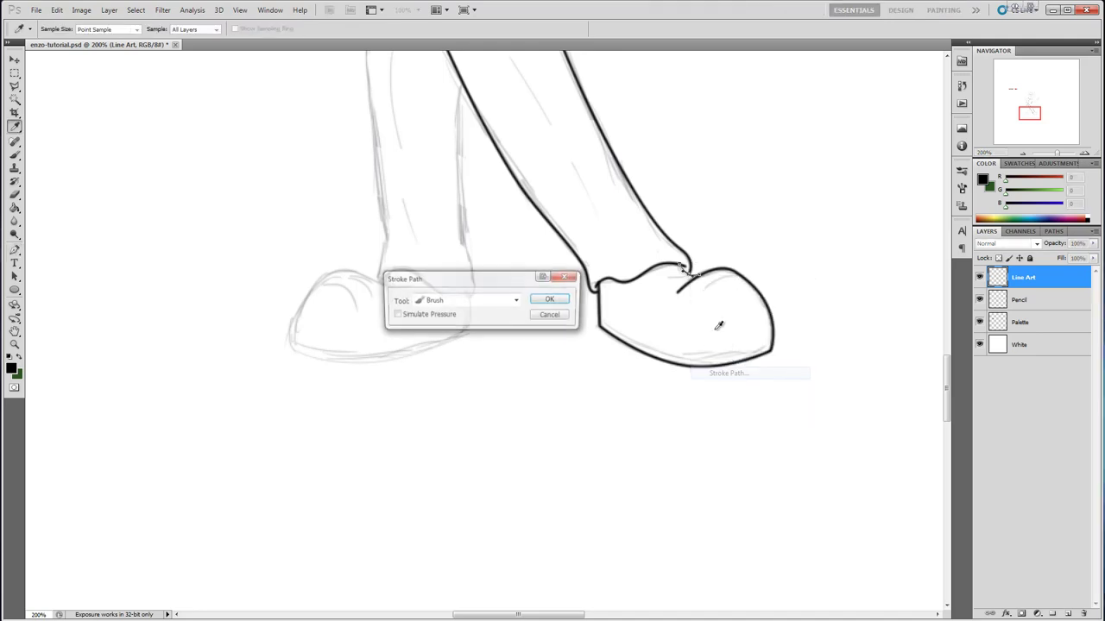
click(565, 306)
key(Return)
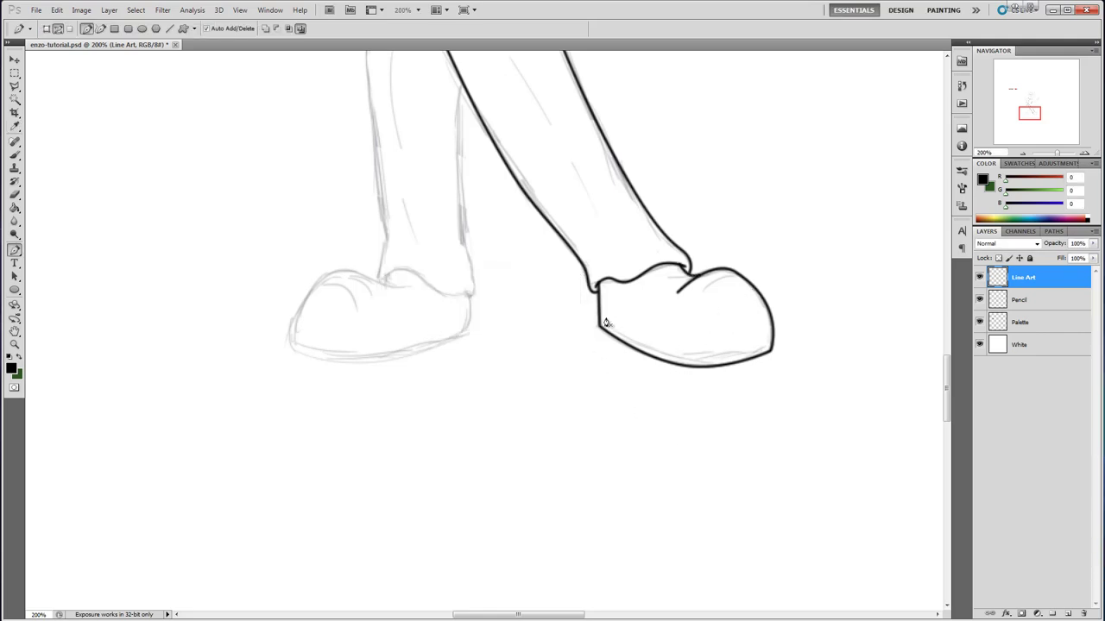
Trace a curved sole line just above the bottom edge of the tail-side shoe and stroke it with the Brush.
click(771, 349)
drag(711, 340, 688, 362)
right_click(723, 363)
click(770, 455)
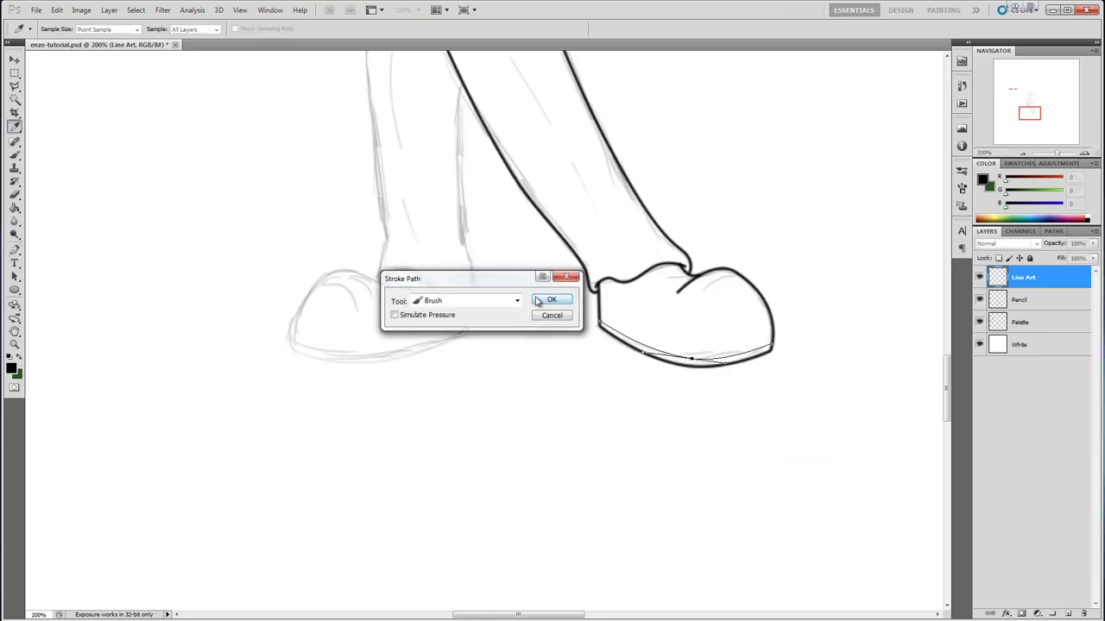
click(537, 301)
key(Return)
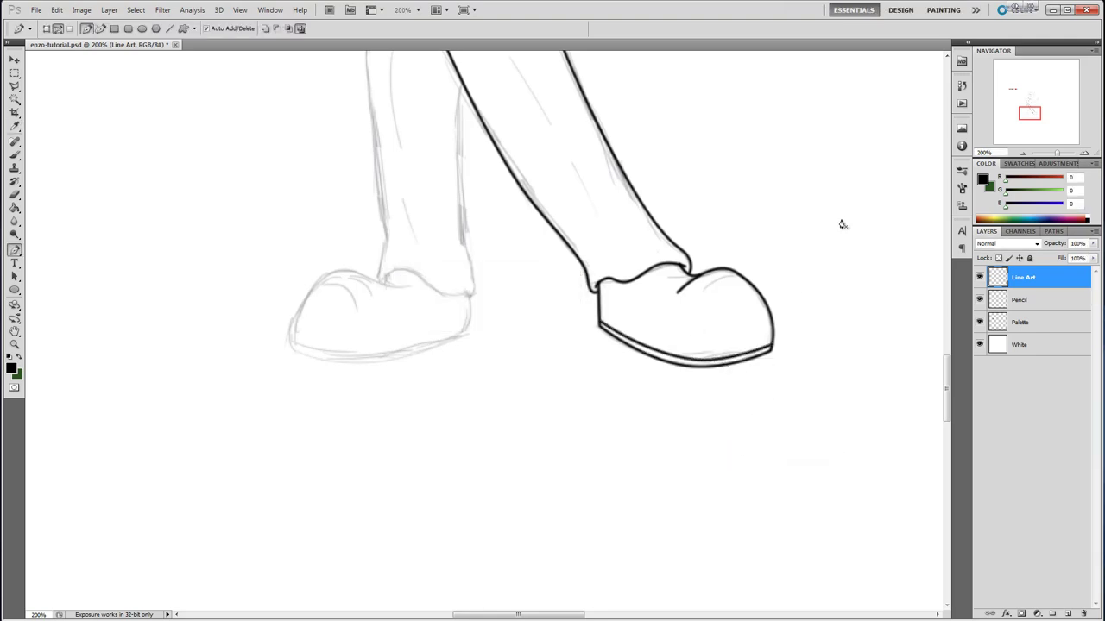
Draw a Pen path down the inner edge of the upright trouser leg from the other leg's line to the cuff corner.
mouse_move(949, 363)
mouse_down()
mouse_move(948, 332)
mouse_move(946, 353)
mouse_up()
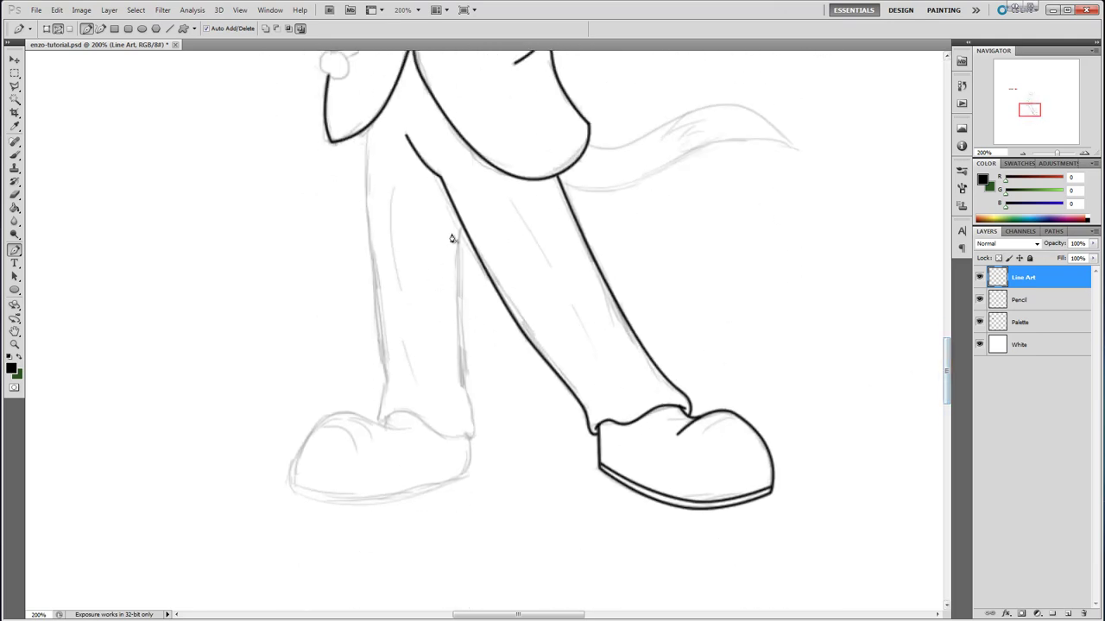
click(469, 439)
drag(469, 426, 474, 430)
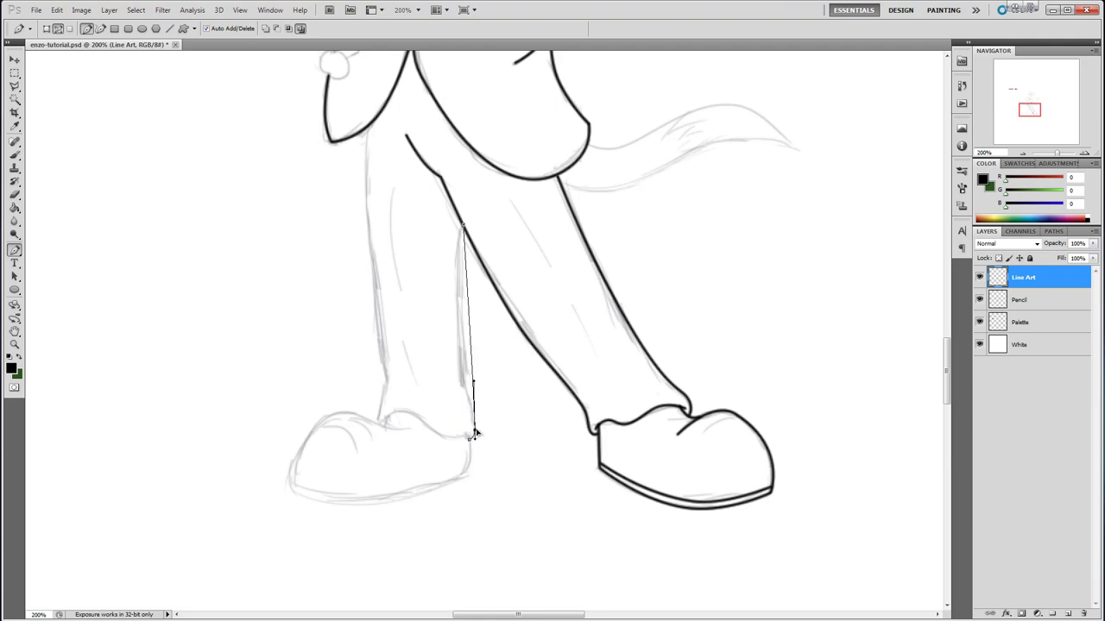
click(471, 327)
drag(470, 327, 459, 327)
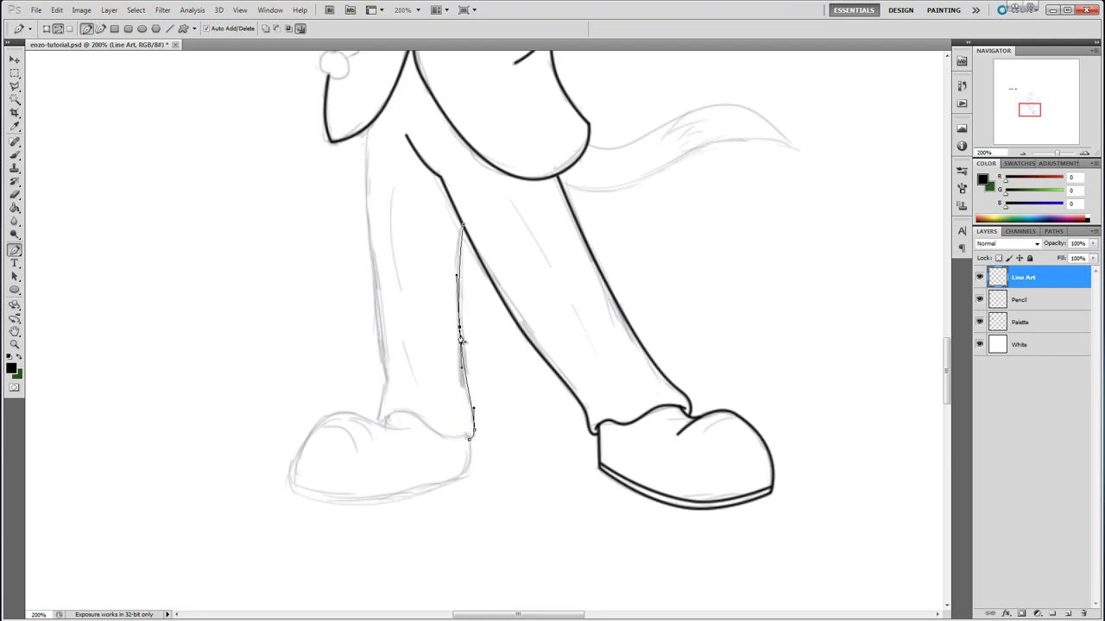
Continue the path along the wavy cuff hem of the upright trouser leg and stroke the whole path with the Brush.
click(385, 422)
drag(399, 424, 441, 436)
click(444, 431)
right_click(451, 446)
click(522, 538)
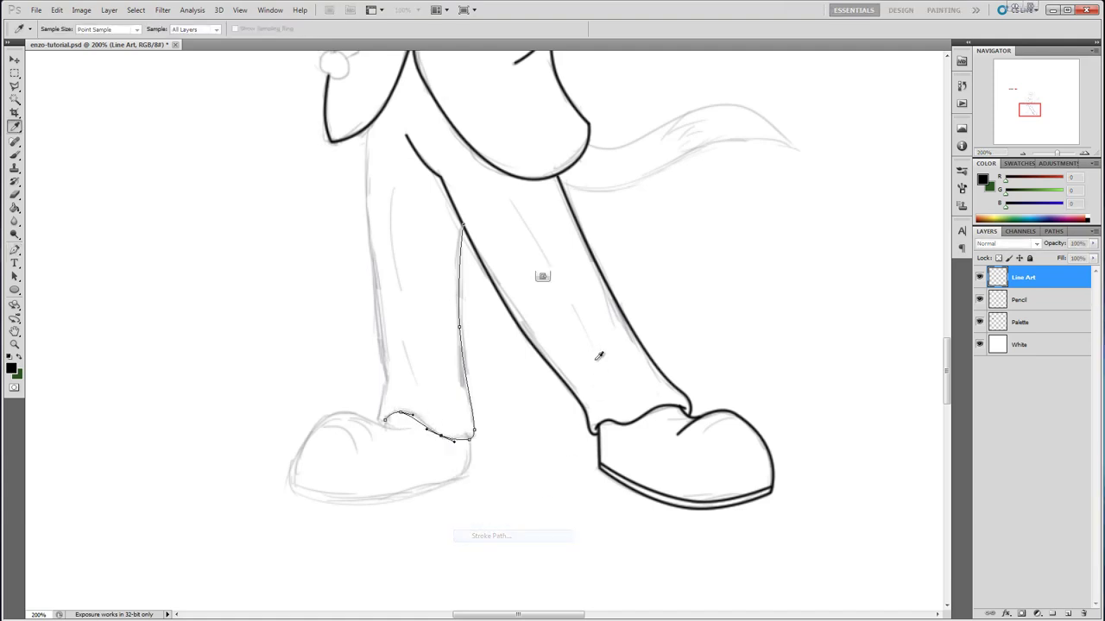
click(545, 297)
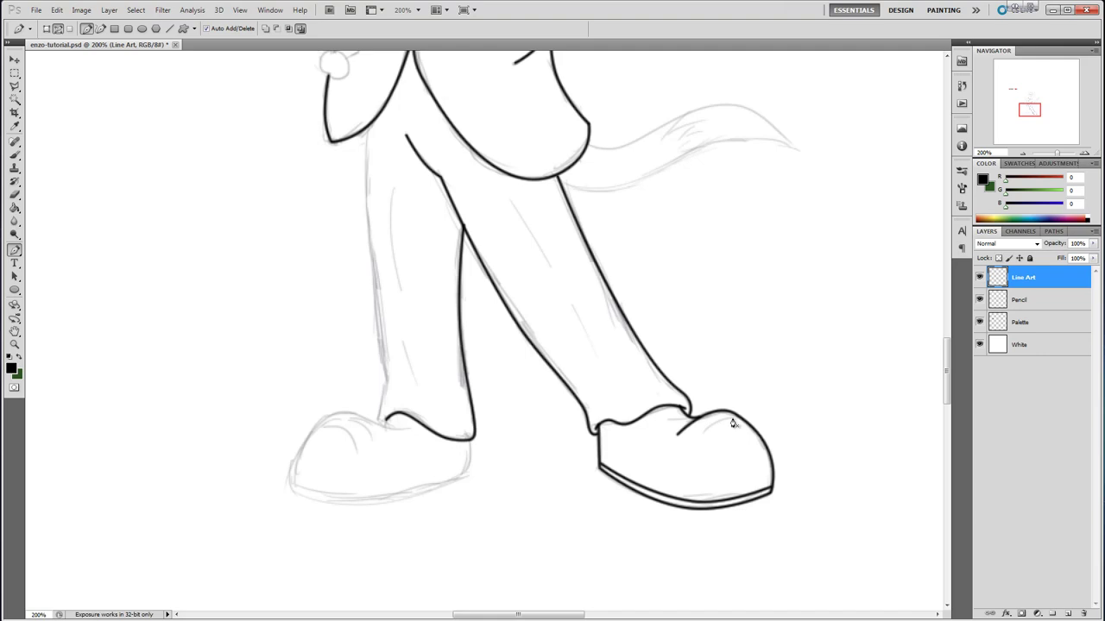
Ink the small toe crease on the tail-side shoe with a Simulate Pressure Brush stroke, and check the line art with the Pencil layer temporarily hidden.
click(706, 429)
drag(722, 421, 720, 419)
right_click(716, 420)
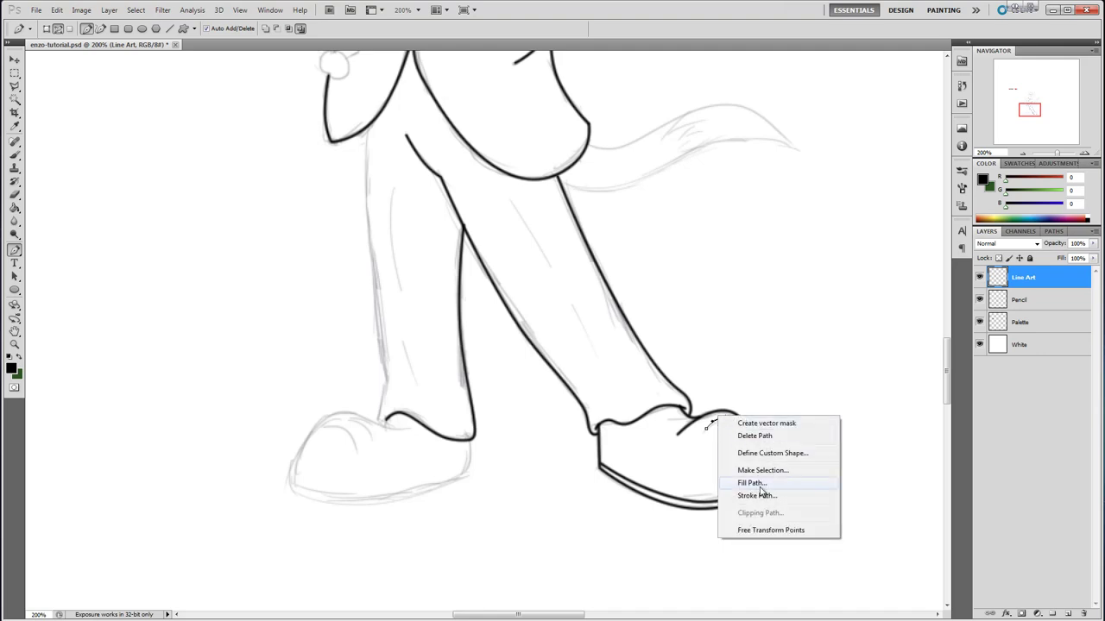
click(742, 492)
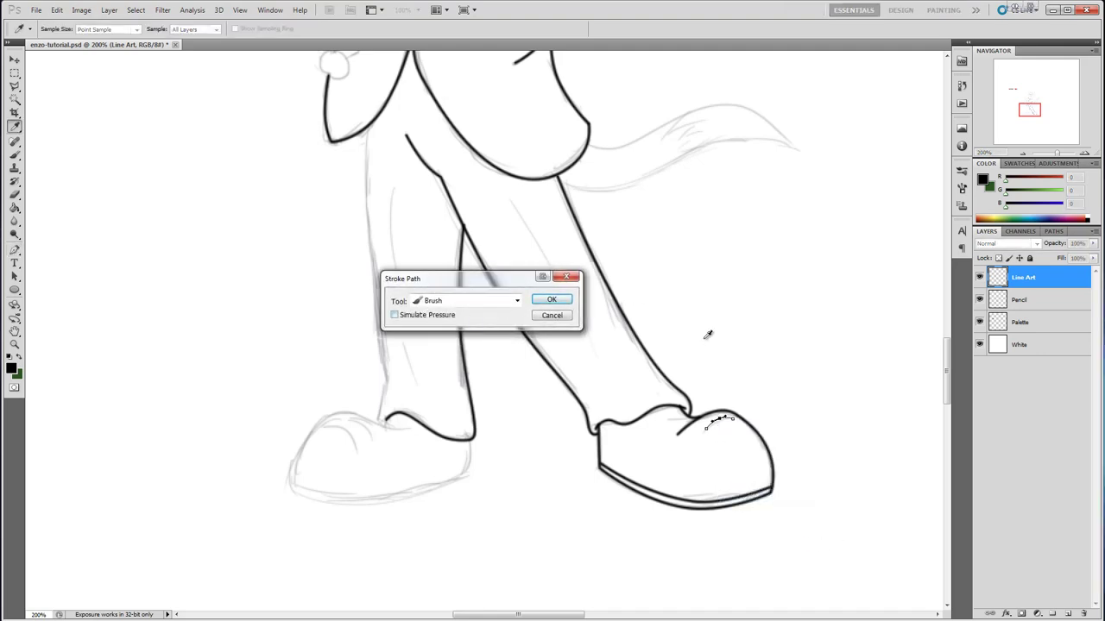
click(424, 317)
click(562, 302)
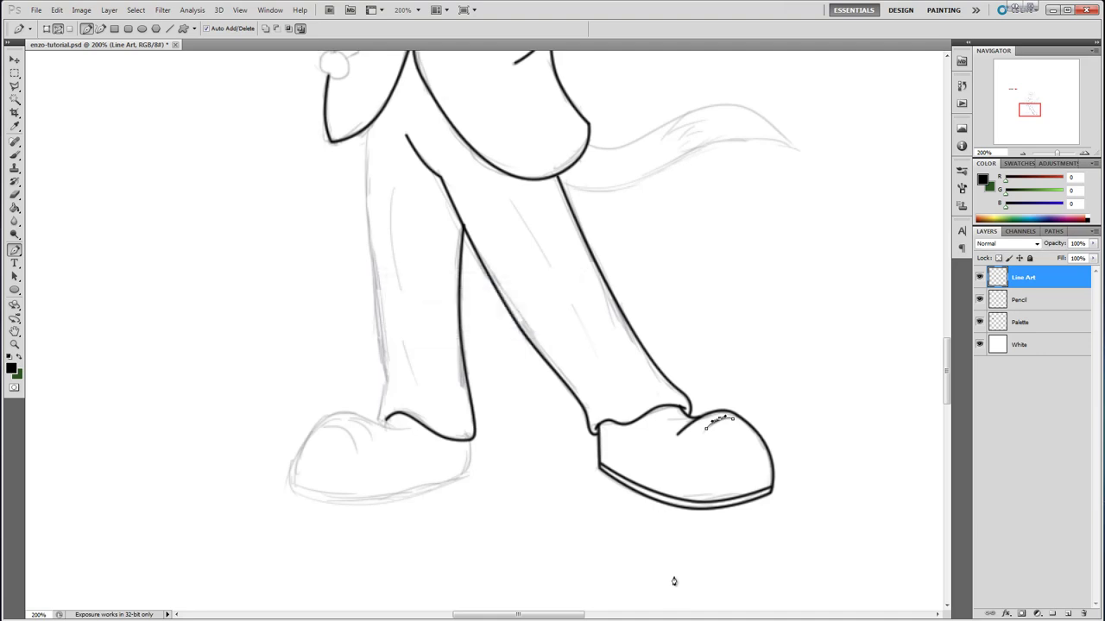
key(Return)
click(979, 300)
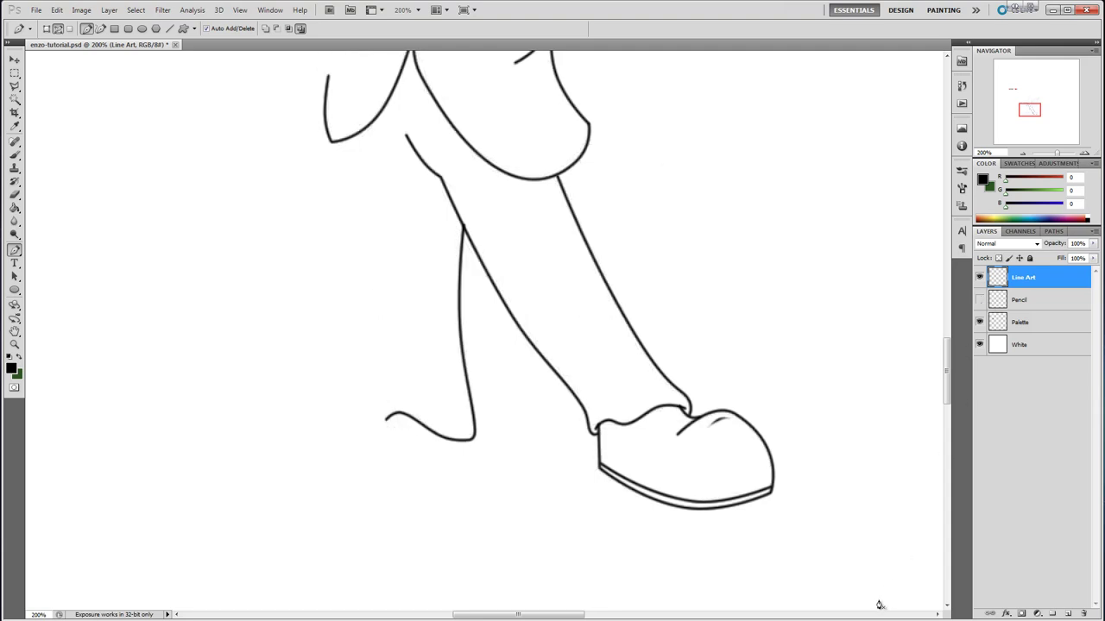
click(980, 300)
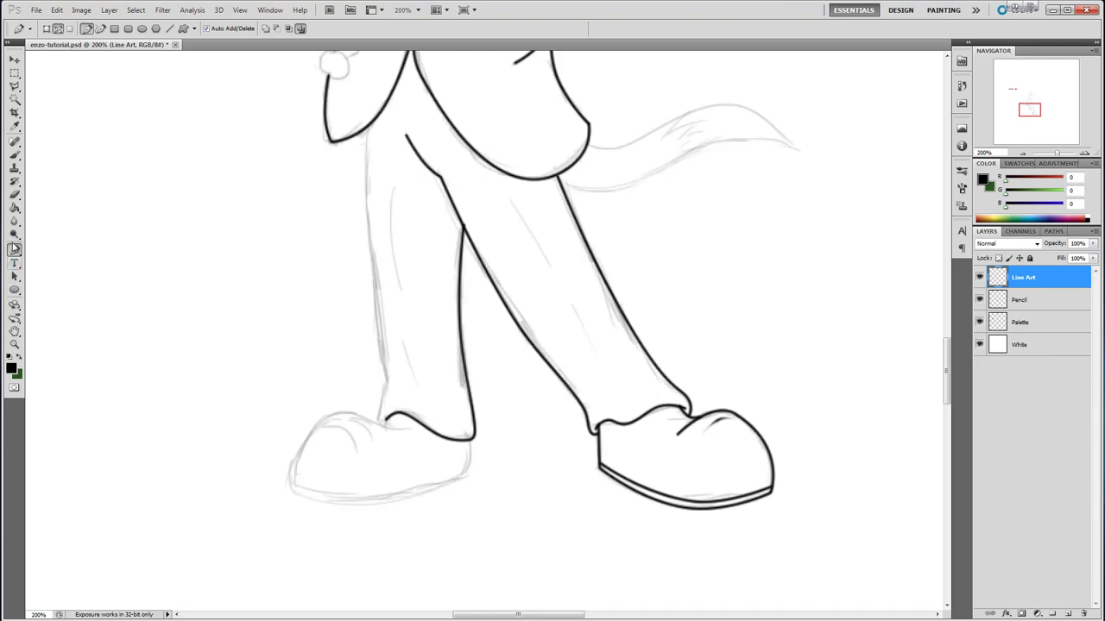
Draw a Pen path around the upright leg's shoe from the heel along the curved bottom and over the toe to the instep.
click(294, 493)
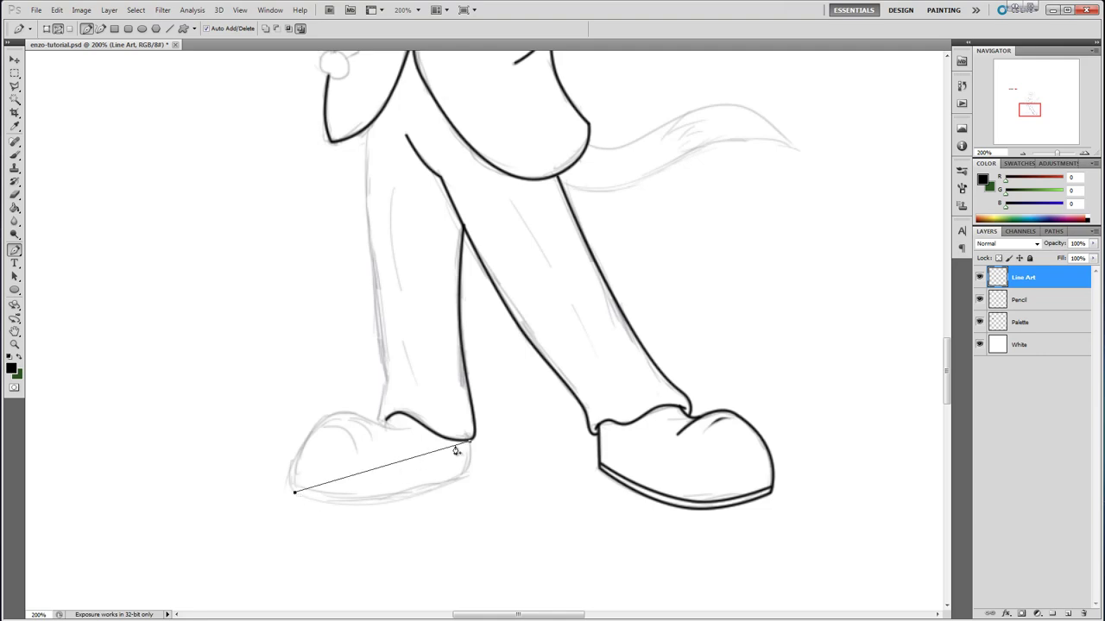
click(456, 446)
drag(455, 446, 462, 478)
click(383, 488)
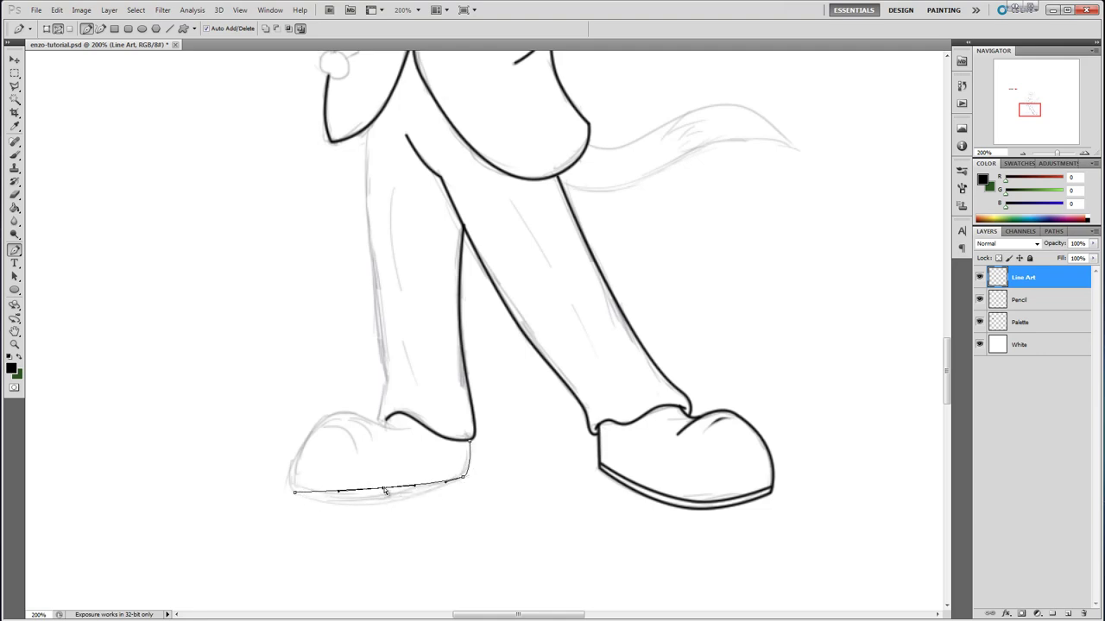
drag(385, 491, 380, 504)
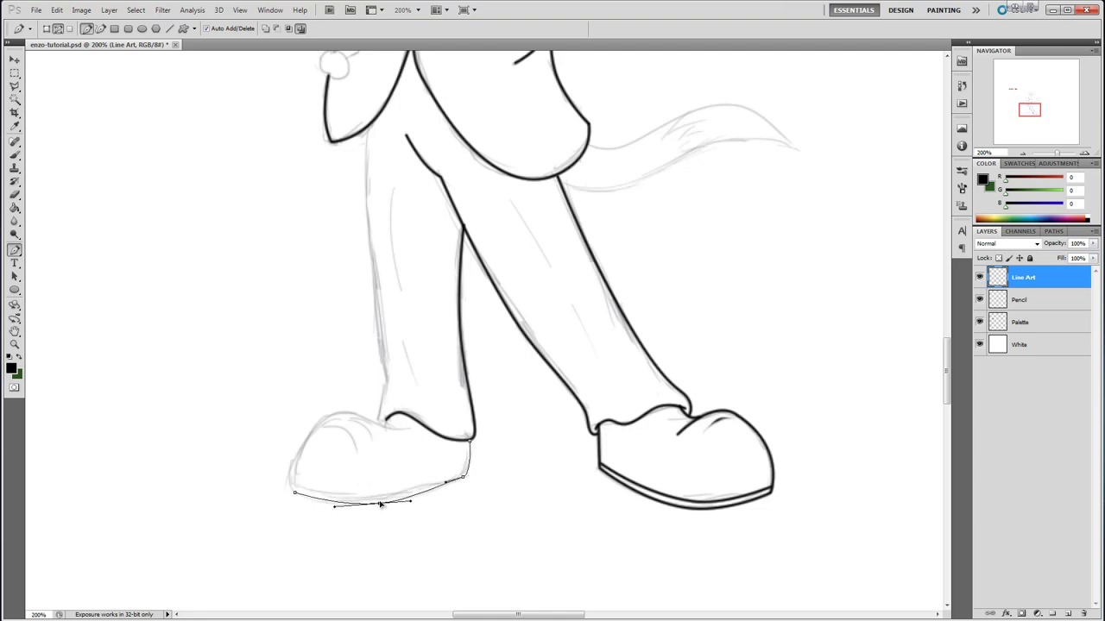
click(406, 426)
drag(348, 459, 382, 427)
click(380, 421)
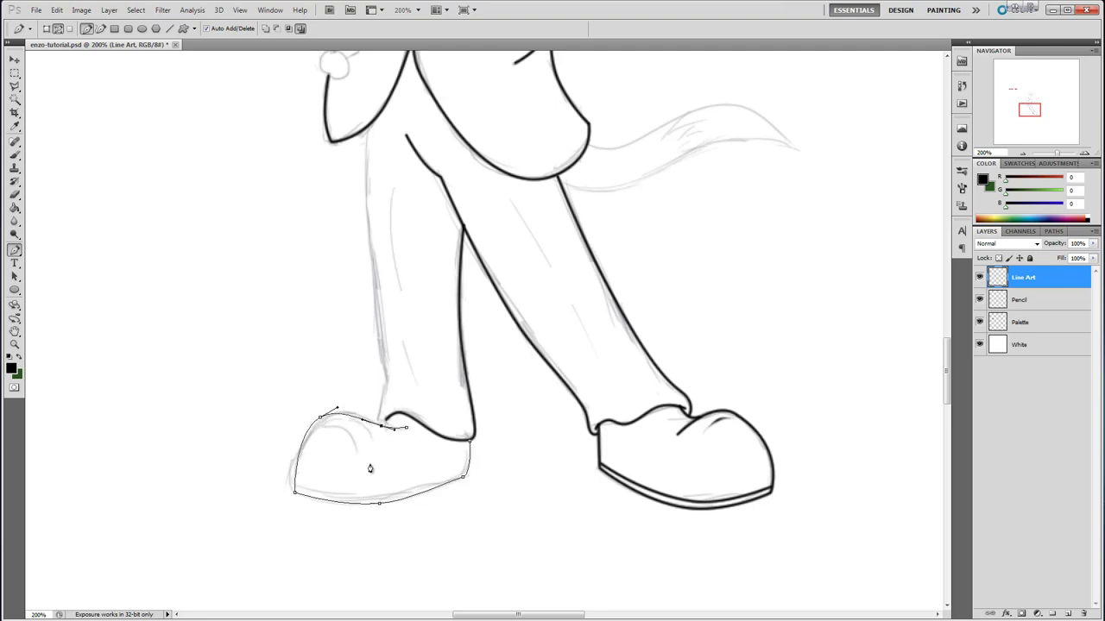
right_click(318, 452)
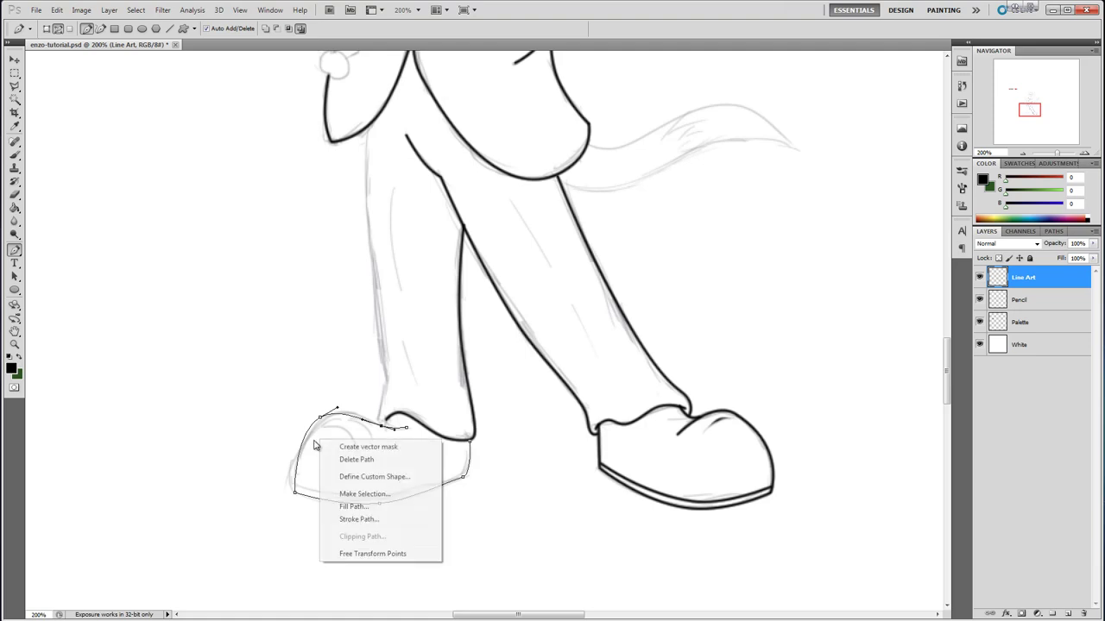
click(374, 517)
click(551, 299)
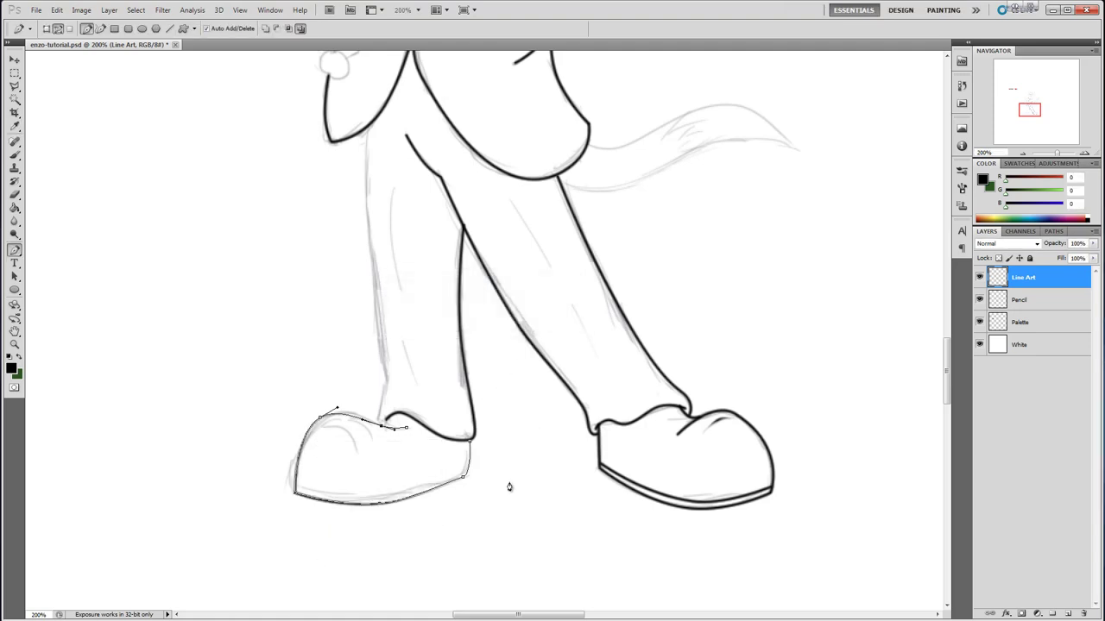
Stroke the upright leg's shoe outline path with the Brush, with Simulate Pressure off.
right_click(380, 426)
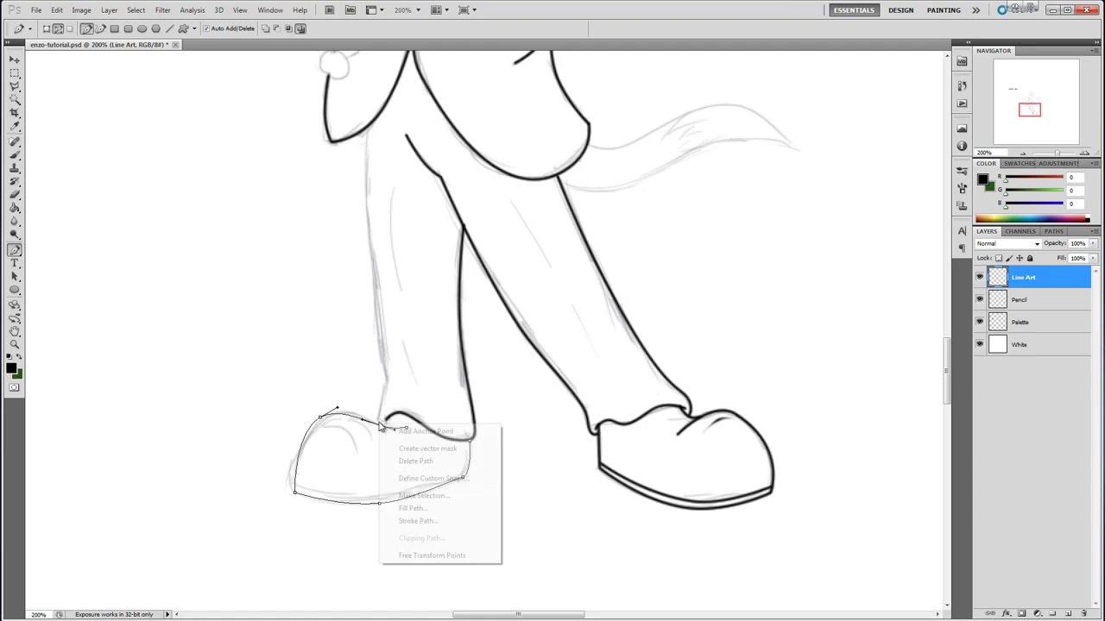
click(419, 521)
click(451, 315)
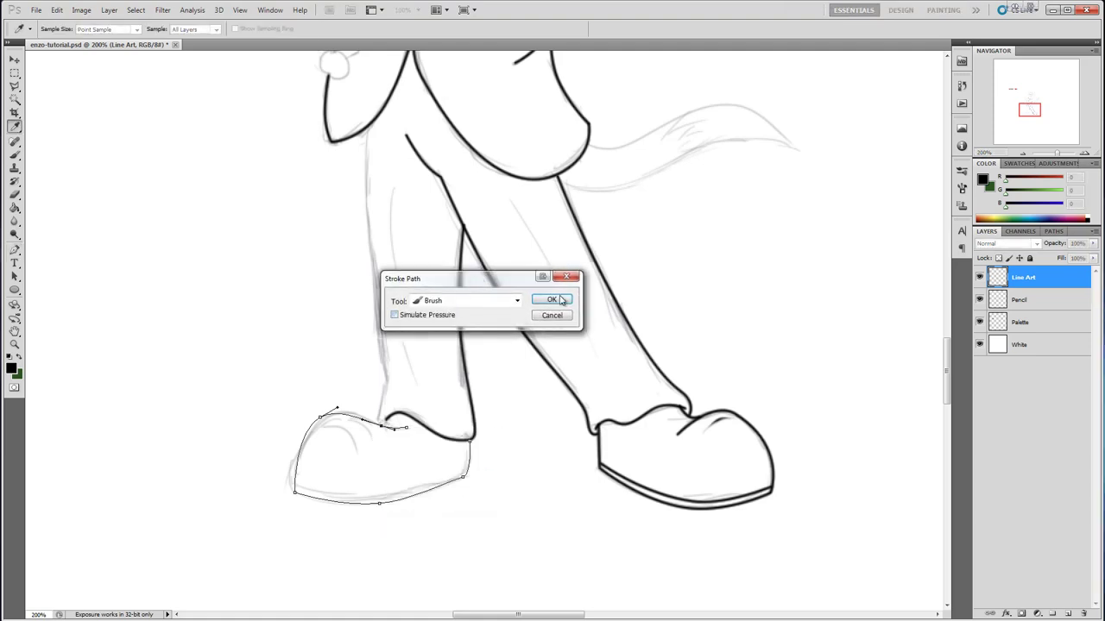
click(561, 301)
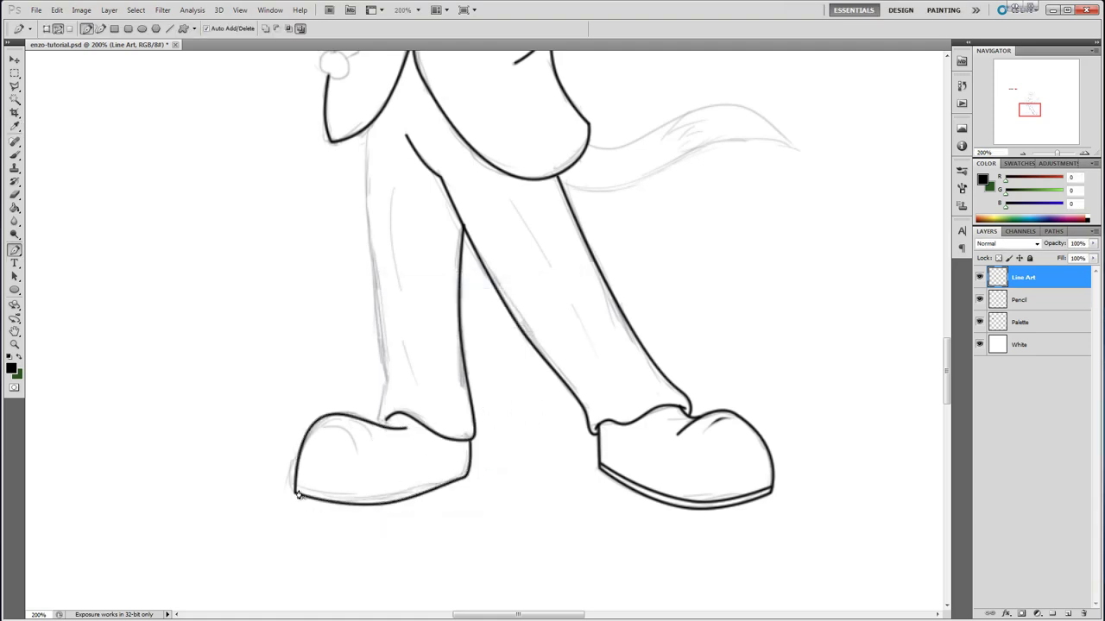
Trace a curved sole line just above the bottom edge of the upright leg's shoe and stroke it with the Brush.
click(467, 470)
drag(388, 481, 393, 499)
right_click(393, 499)
click(427, 575)
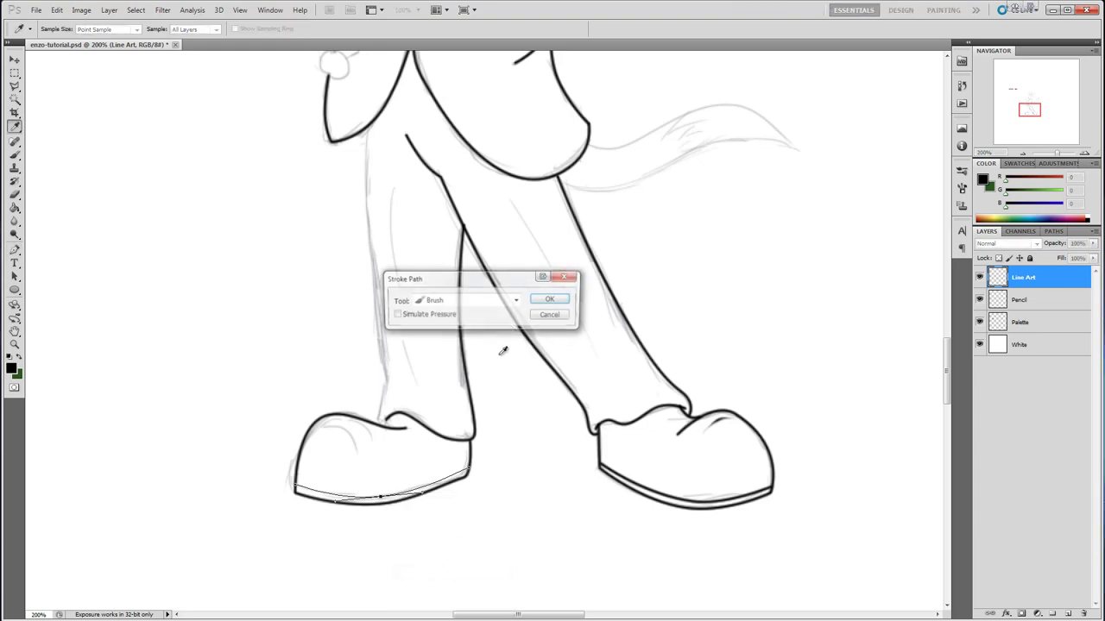
click(553, 301)
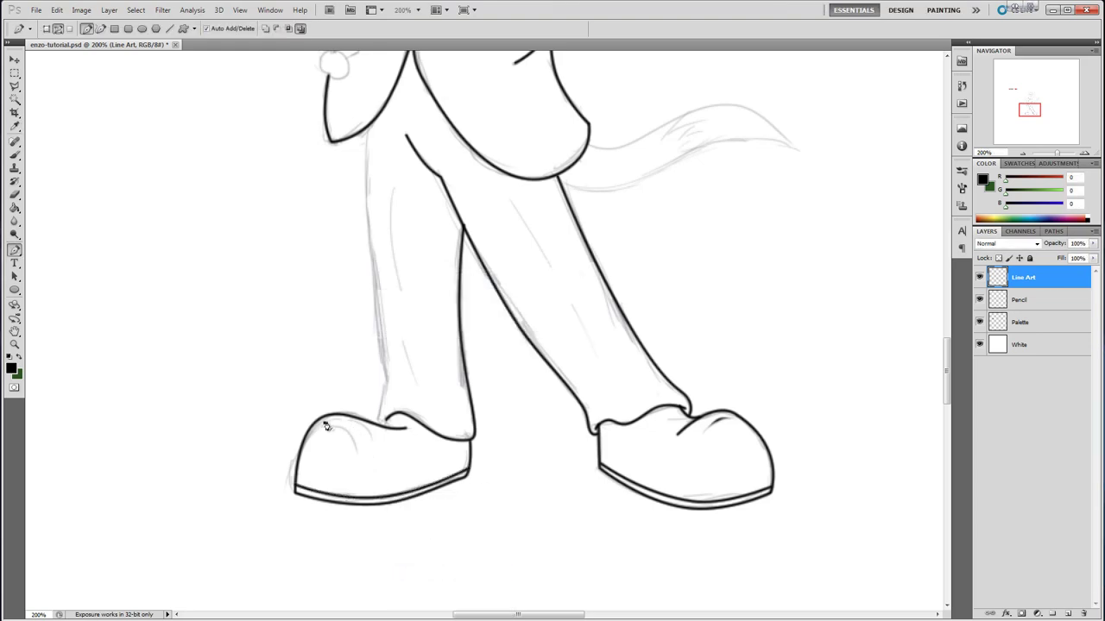
Trace a small curved crease on the toe of the upright leg's shoe and stroke it with the Brush, with Simulate Pressure on.
drag(356, 434, 347, 422)
right_click(345, 424)
click(397, 518)
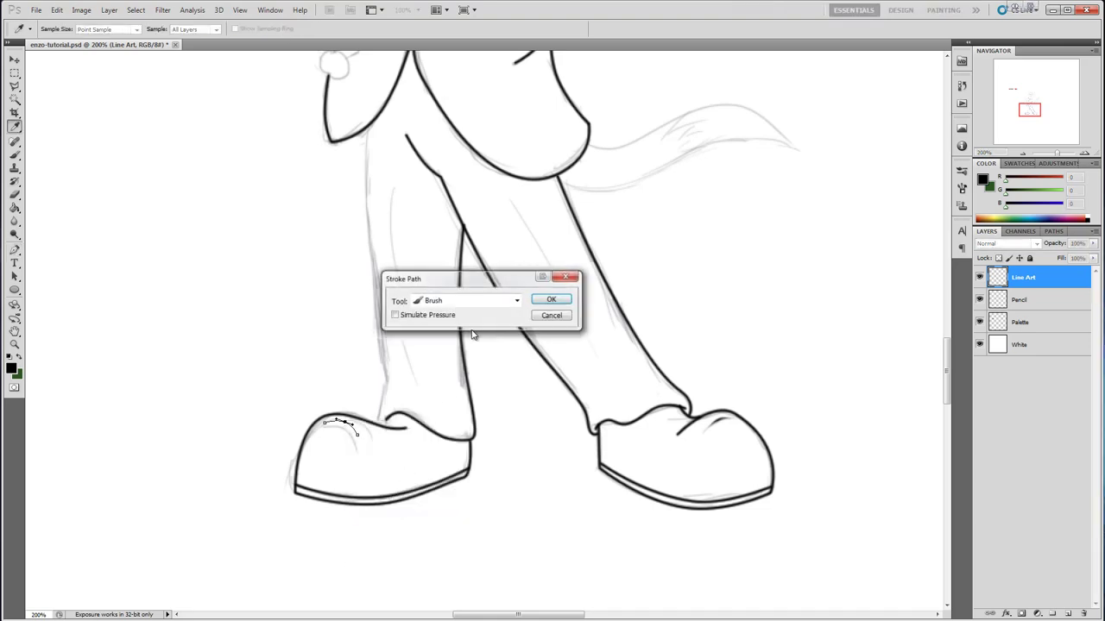
click(542, 302)
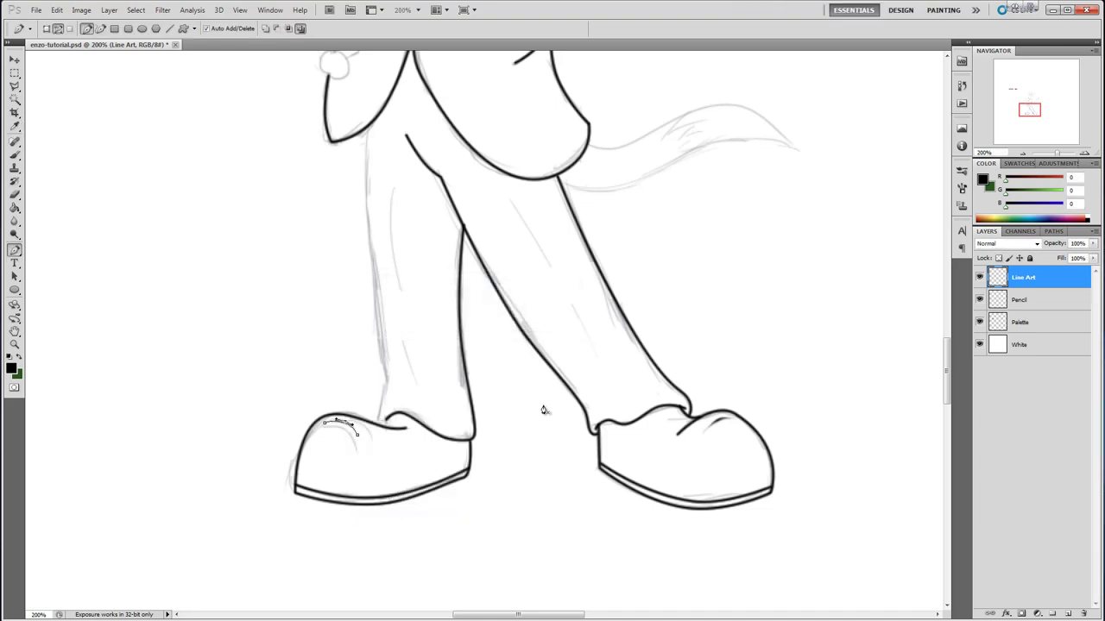
key(Return)
Trace the outer edge of the upright trouser leg from the jacket hem to the cuff and stroke it with the Brush at an even width.
click(380, 426)
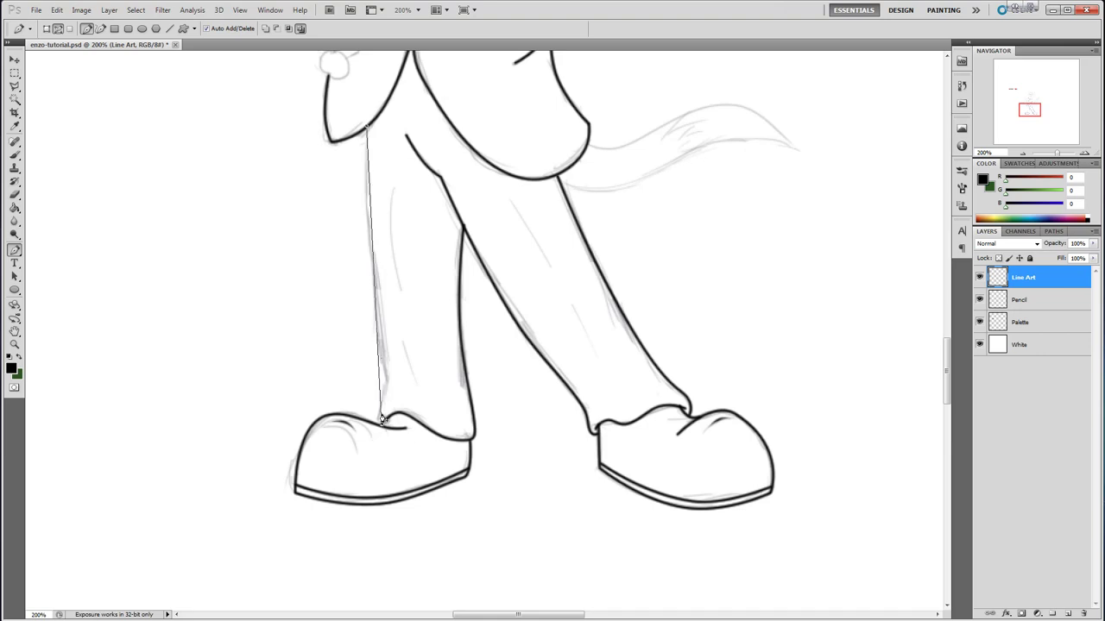
drag(381, 415, 385, 375)
drag(380, 248, 371, 249)
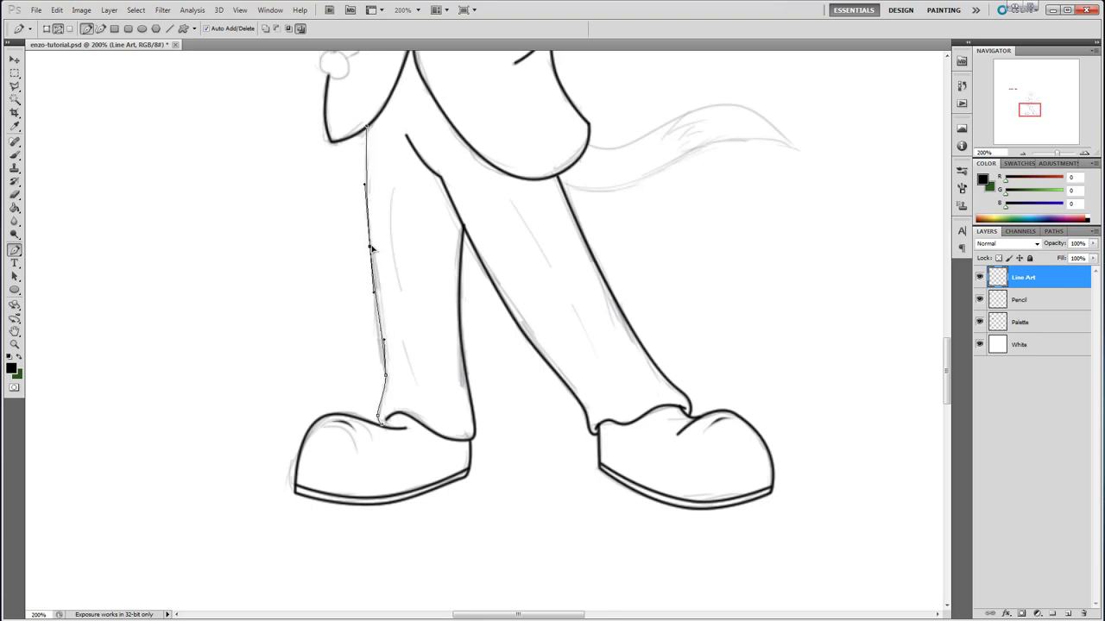
right_click(380, 271)
click(459, 365)
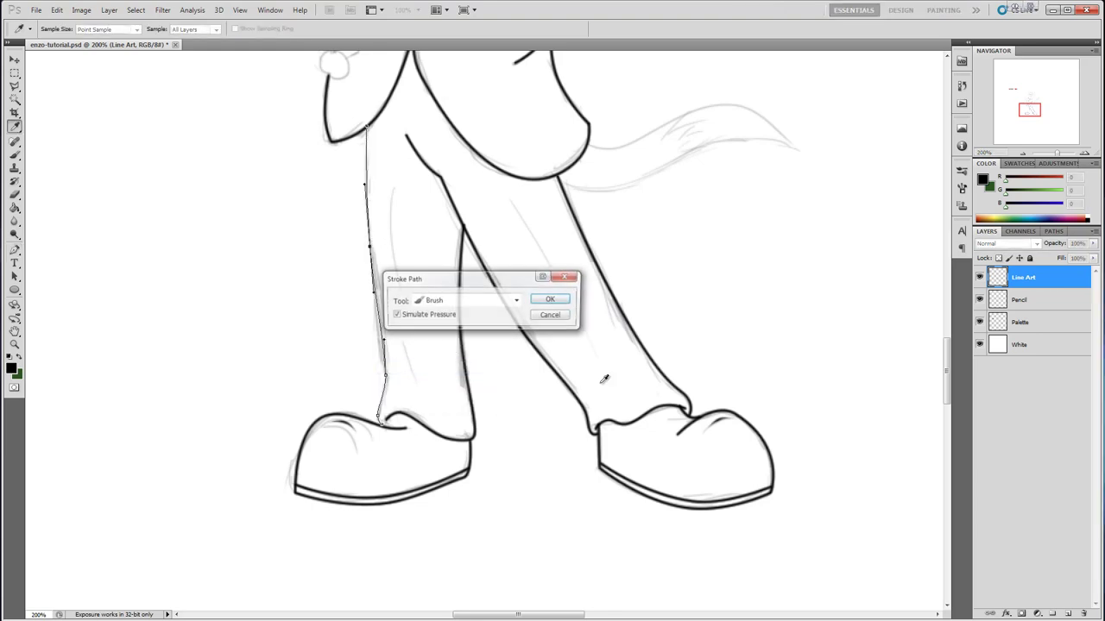
click(550, 299)
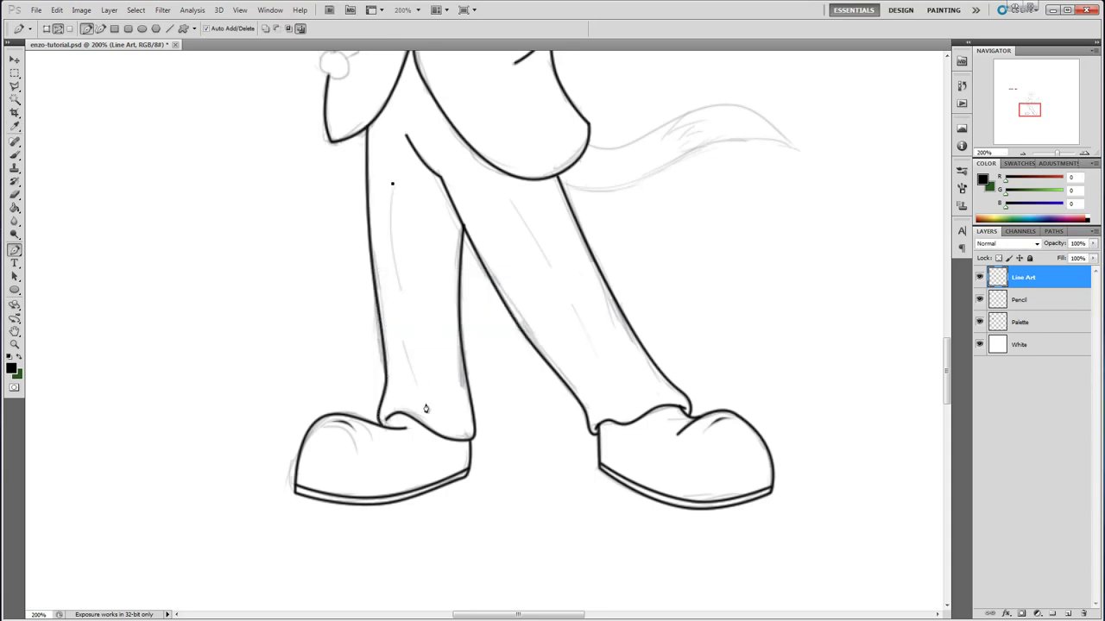
Trace the long fold line inside the upright trouser leg and give it a tapered Brush stroke.
click(409, 368)
drag(402, 280, 397, 279)
right_click(395, 286)
click(439, 378)
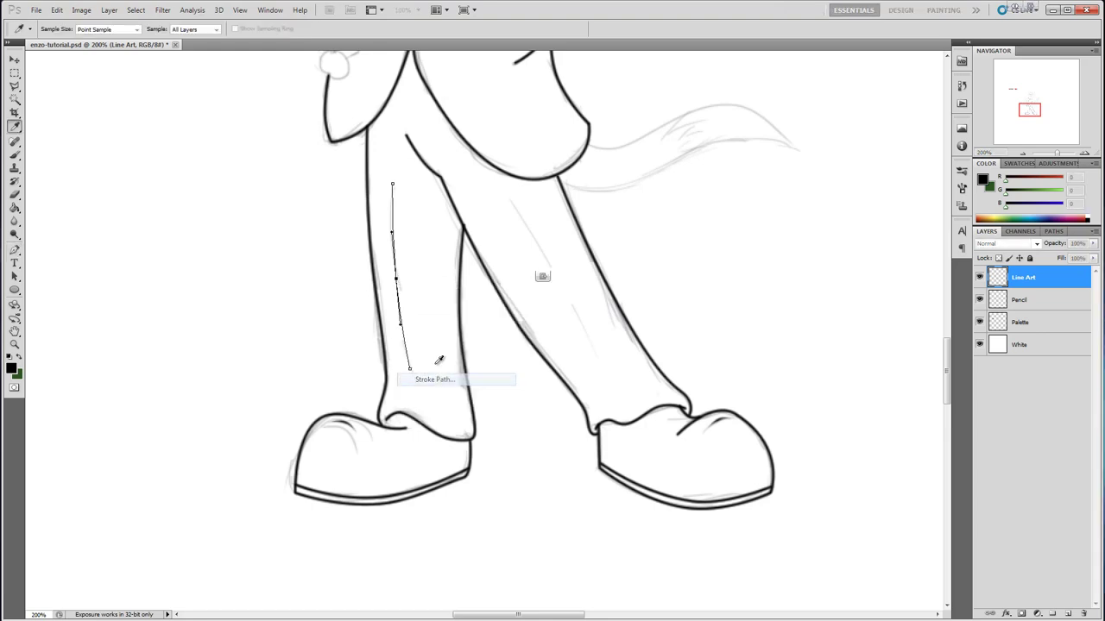
click(553, 300)
key(Return)
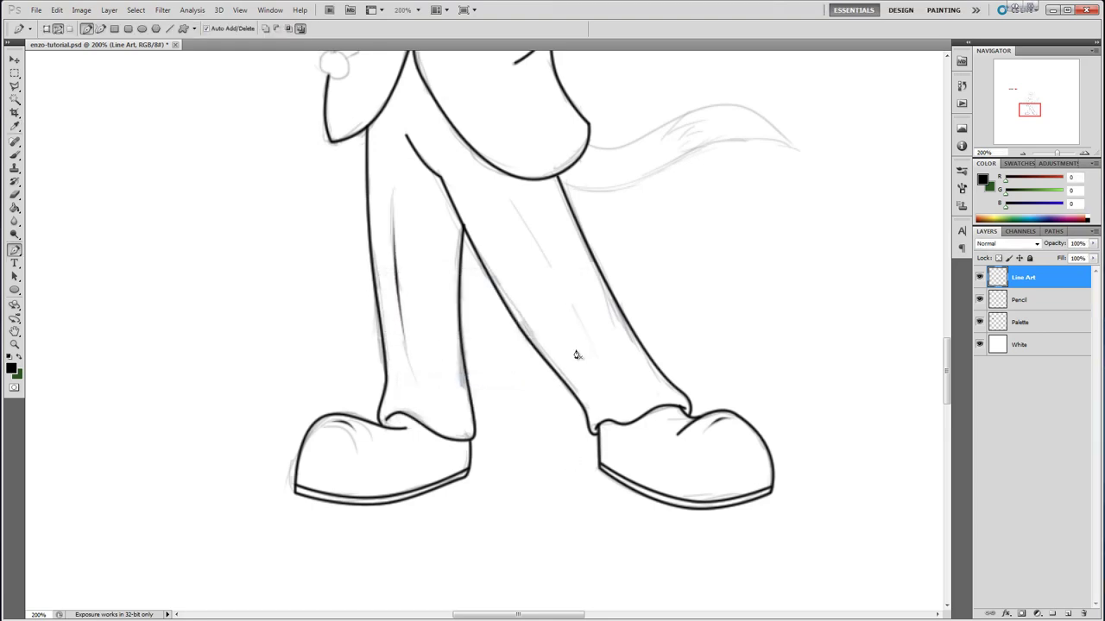
Trace the diagonal fold line inside the tail-side trouser leg and give it a tapered Brush stroke.
click(509, 199)
click(602, 356)
drag(557, 279, 559, 277)
right_click(566, 288)
click(587, 382)
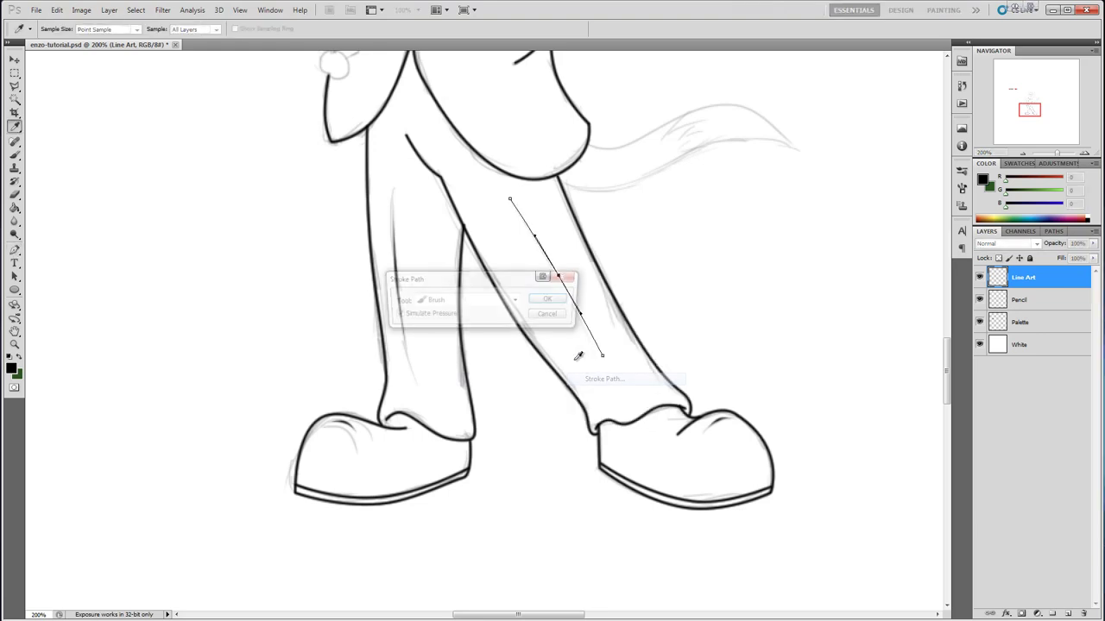
click(551, 300)
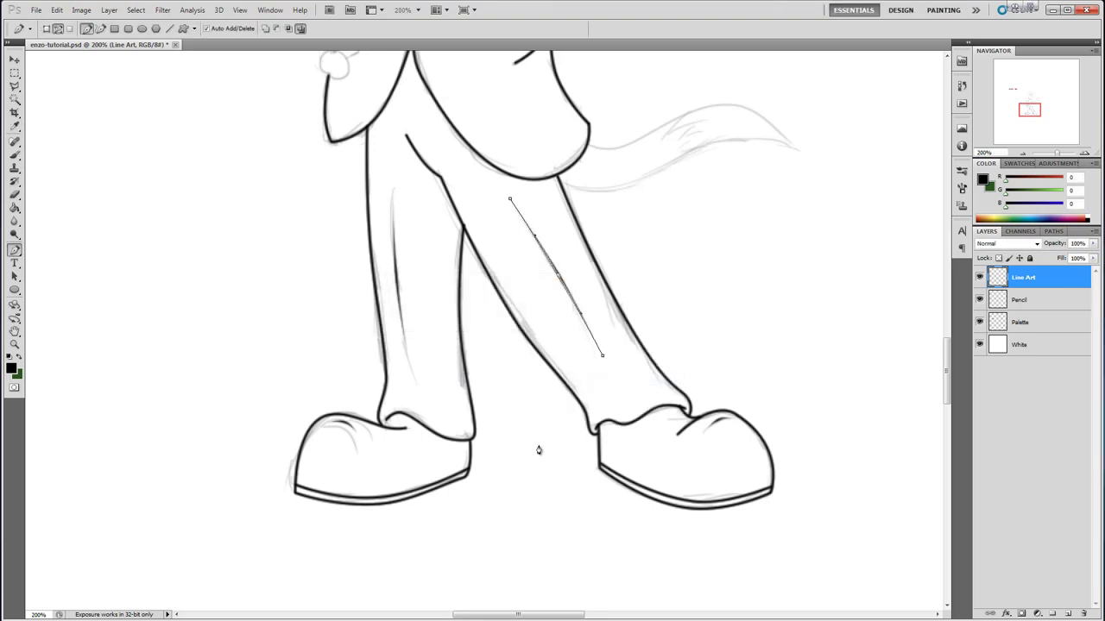
Check the inked legs and jacket at 100% zoom with the Pencil layer temporarily hidden.
click(979, 323)
click(979, 322)
click(979, 299)
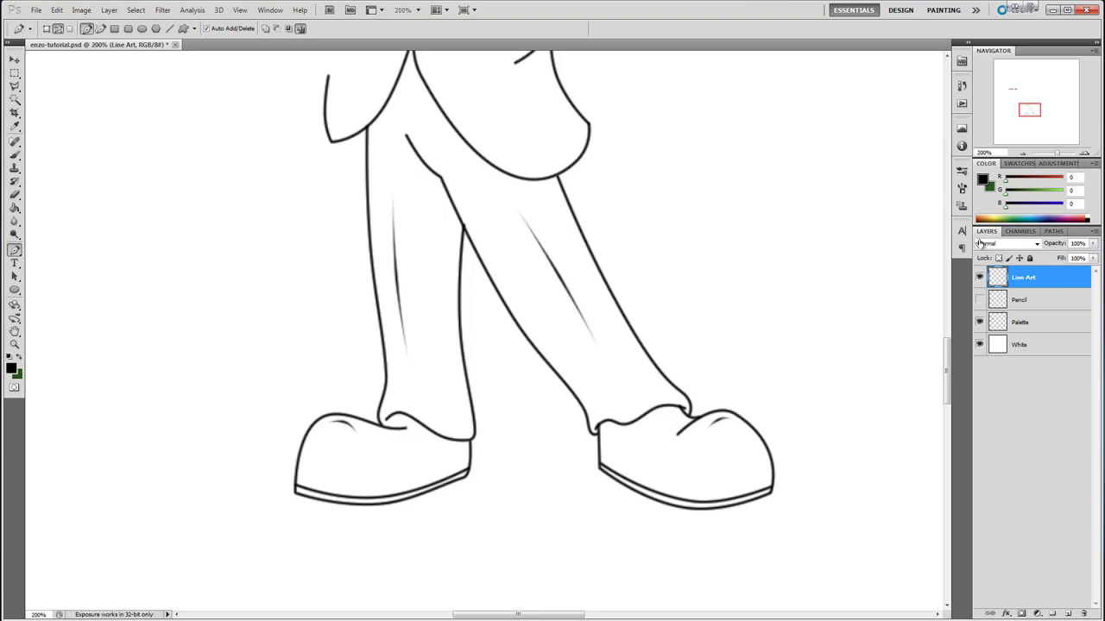
click(1021, 154)
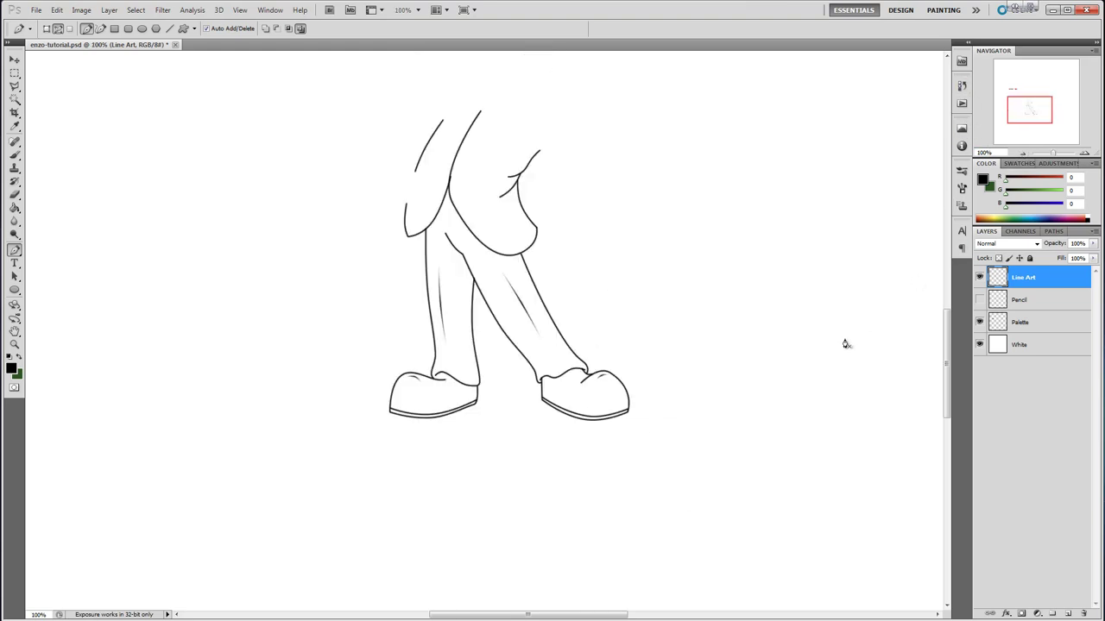
scroll(948, 335, up, 3)
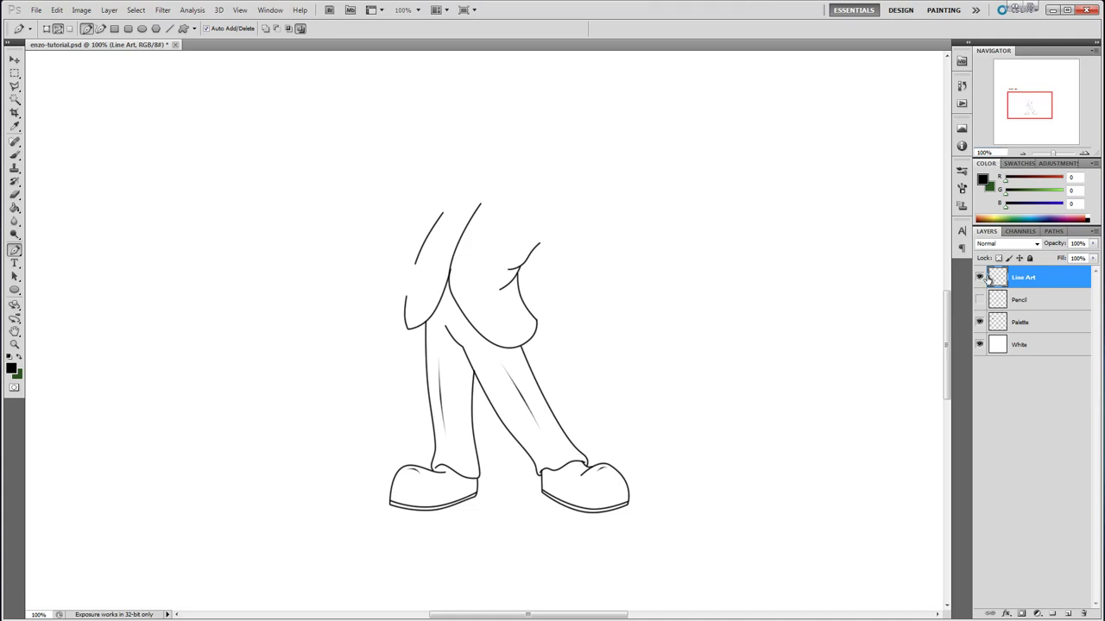
click(979, 300)
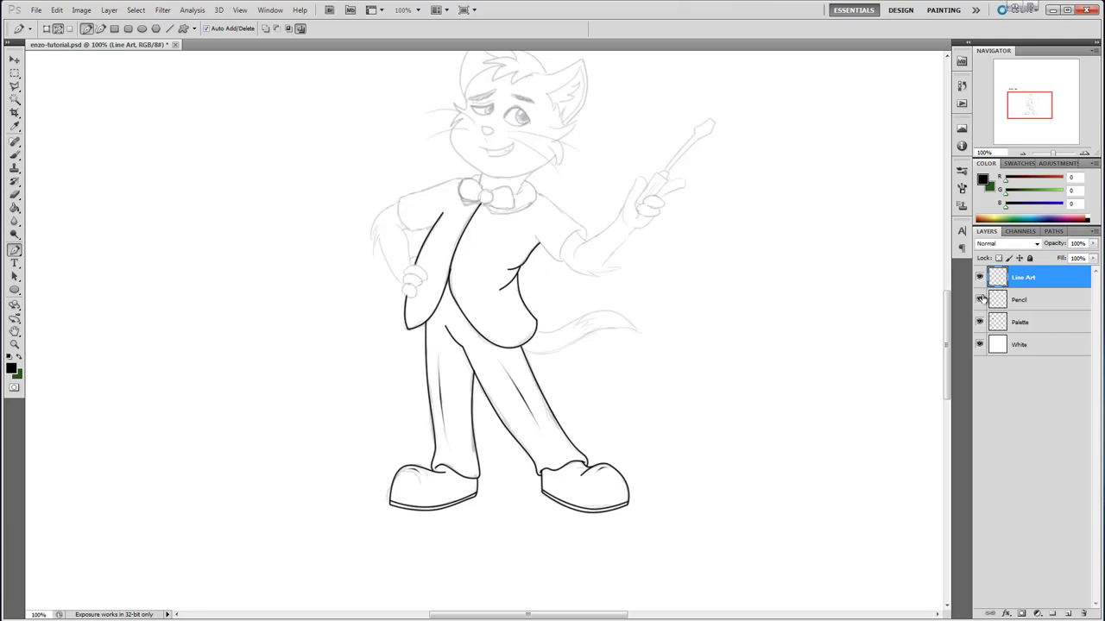
Draw a Pen path along the tail's upper edge to its tip and along its lower edge, adjusting the curves to the sketch.
click(1081, 153)
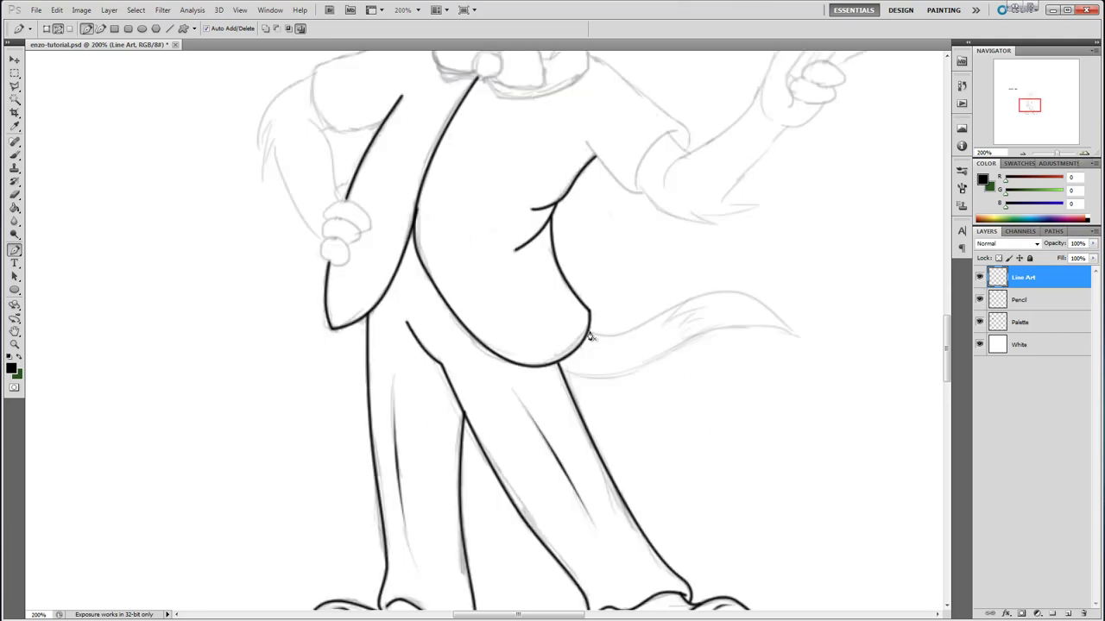
click(799, 335)
ctrl+drag(614, 331, 610, 338)
click(727, 336)
ctrl+drag(727, 336, 720, 293)
drag(762, 294, 767, 295)
click(560, 367)
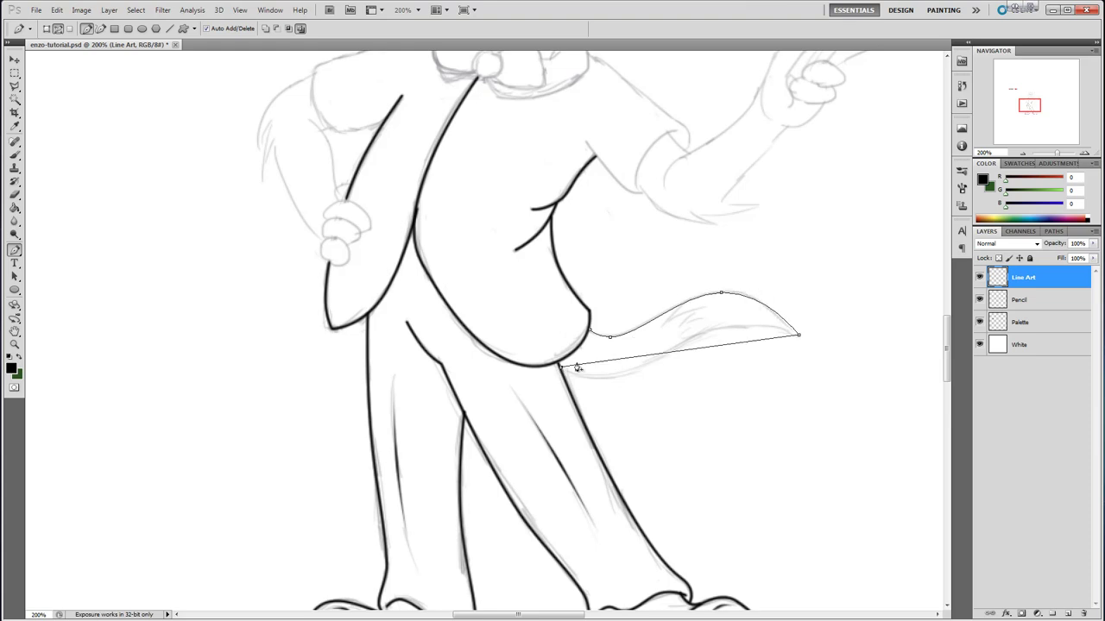
drag(608, 363, 604, 375)
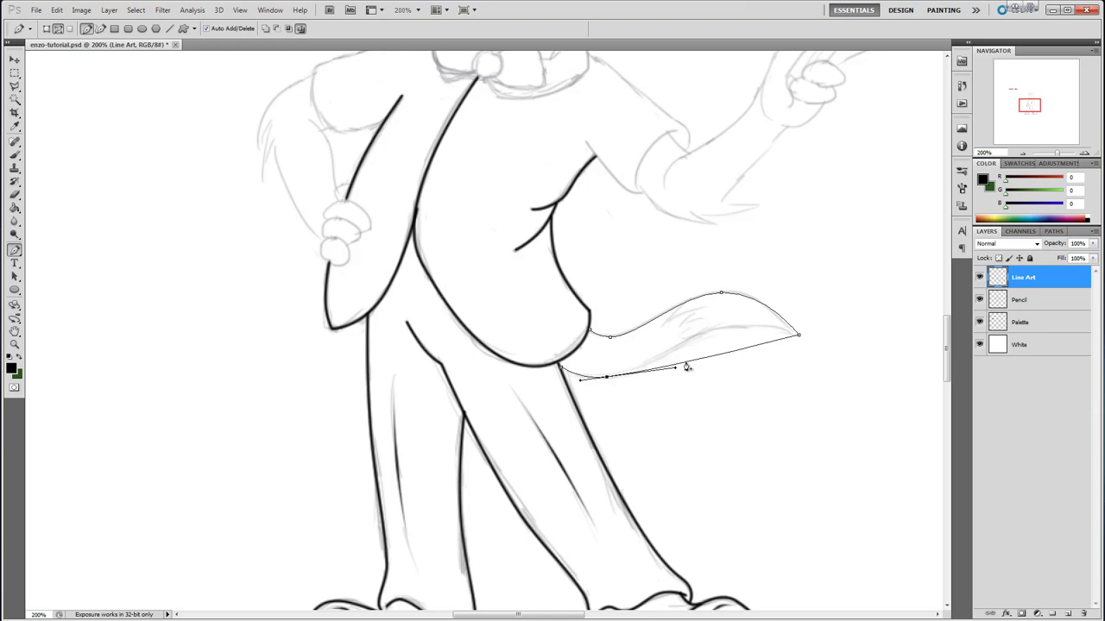
mouse_move(722, 356)
mouse_down()
mouse_move(713, 331)
mouse_move(762, 320)
mouse_up()
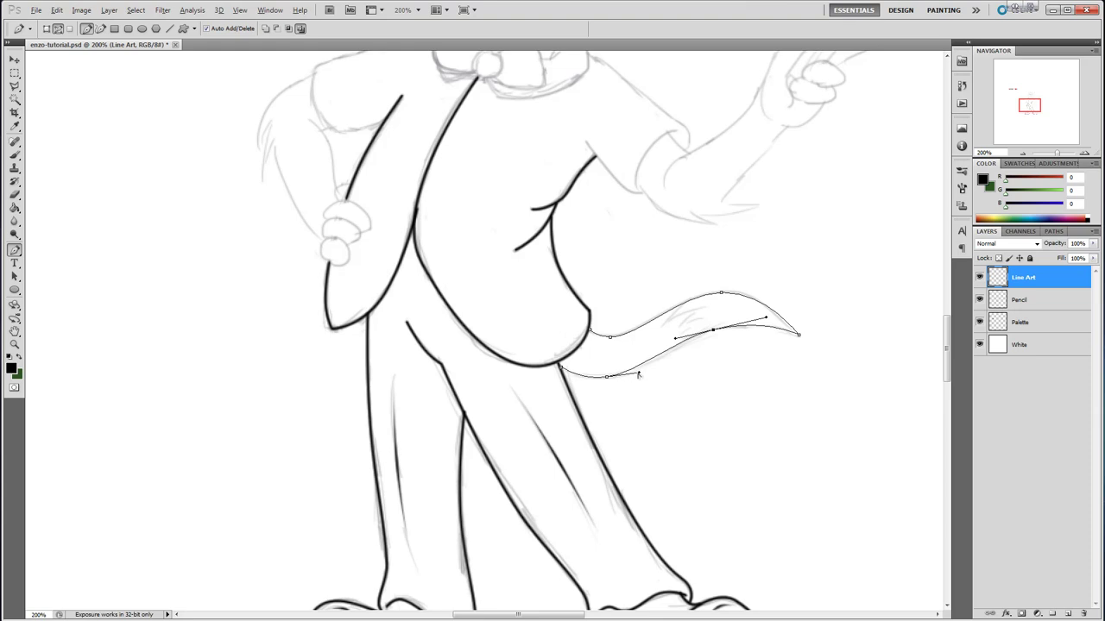
drag(639, 374, 648, 373)
Stroke the tail outline path with the Brush, with Simulate Pressure off.
right_click(678, 343)
click(734, 424)
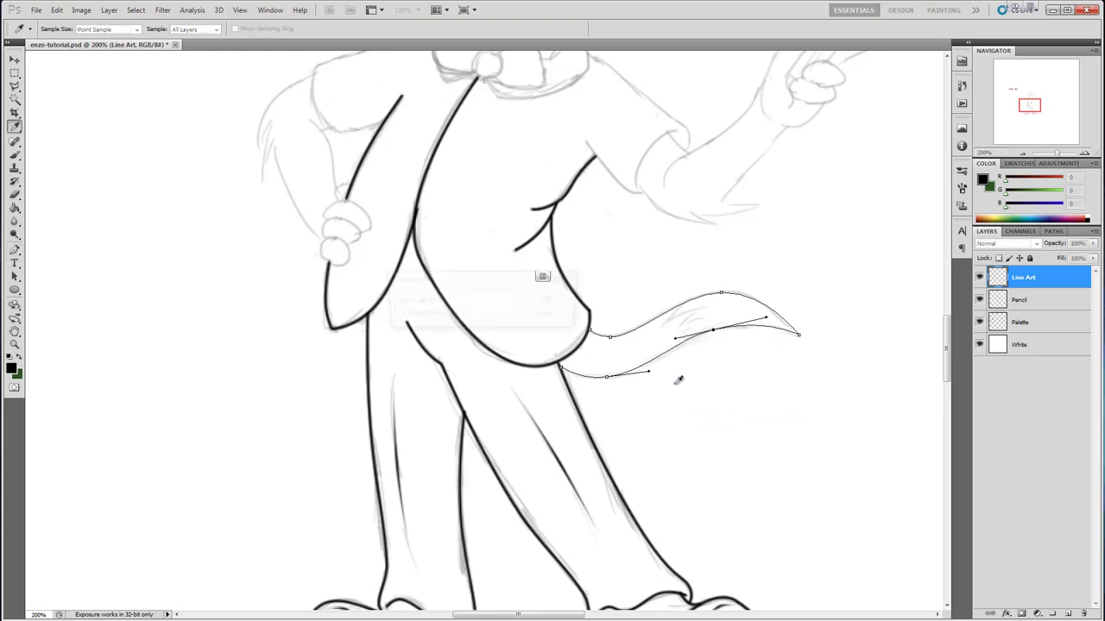
click(431, 315)
click(552, 300)
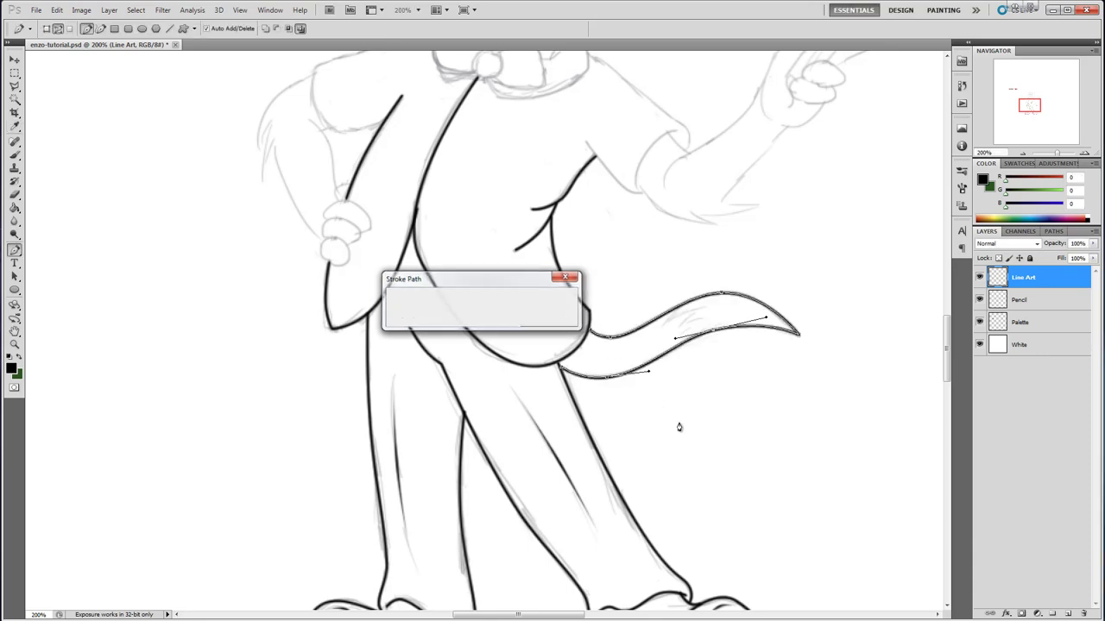
key(Return)
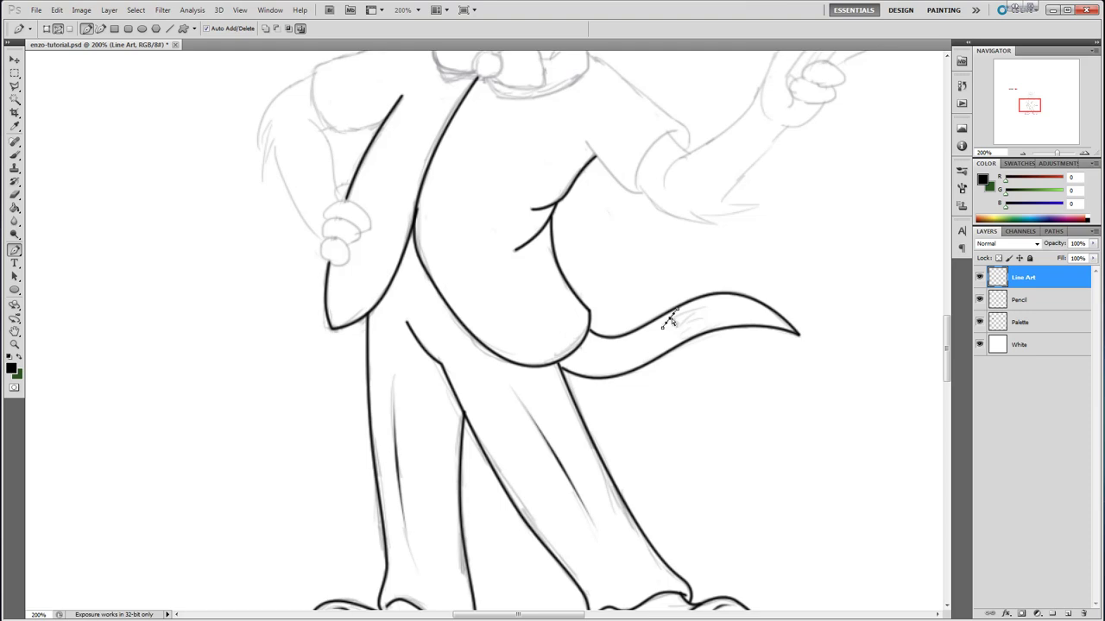
Trace the zigzag fur marks inside the tail and stroke them with the Brush, with Simulate Pressure on.
click(699, 309)
mouse_move(684, 317)
mouse_down()
mouse_move(695, 328)
mouse_move(688, 338)
mouse_up()
click(681, 325)
click(689, 317)
right_click(694, 324)
click(734, 414)
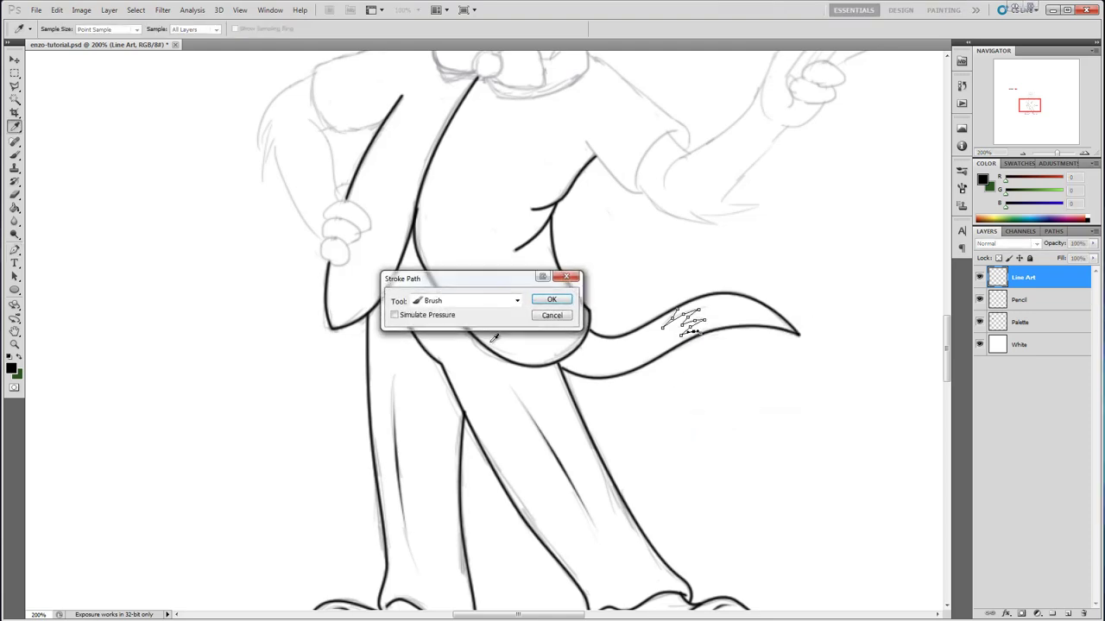
click(546, 301)
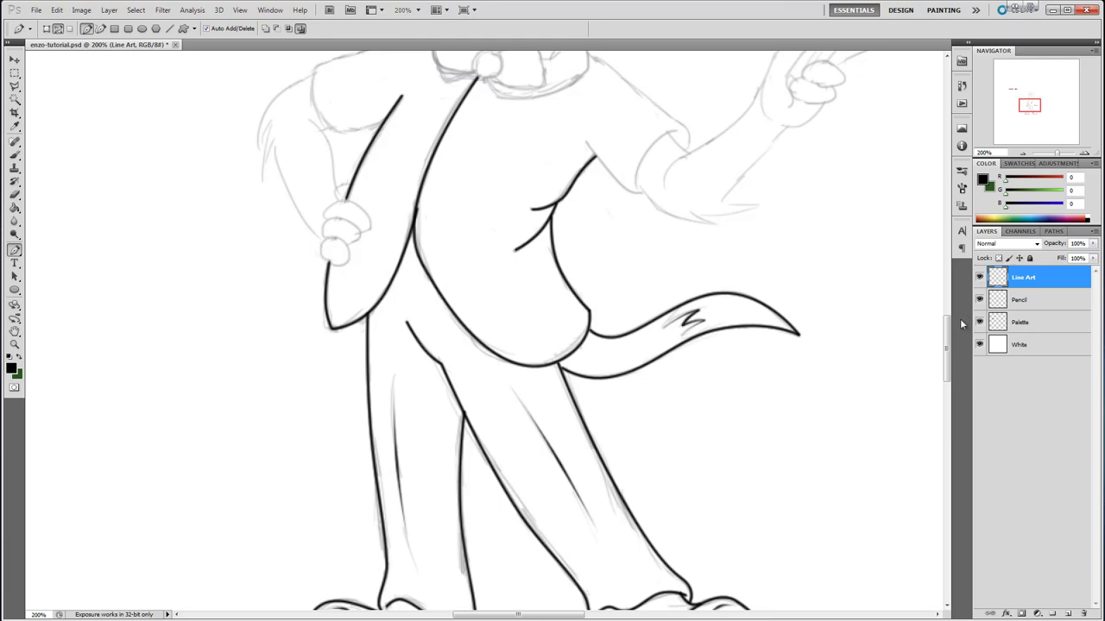
Trace the bent arm's sleeve from the jacket front around the hem and along the shoulder to the collar, and stroke it with the Brush.
mouse_move(946, 350)
mouse_down()
mouse_move(946, 313)
mouse_move(946, 324)
mouse_up()
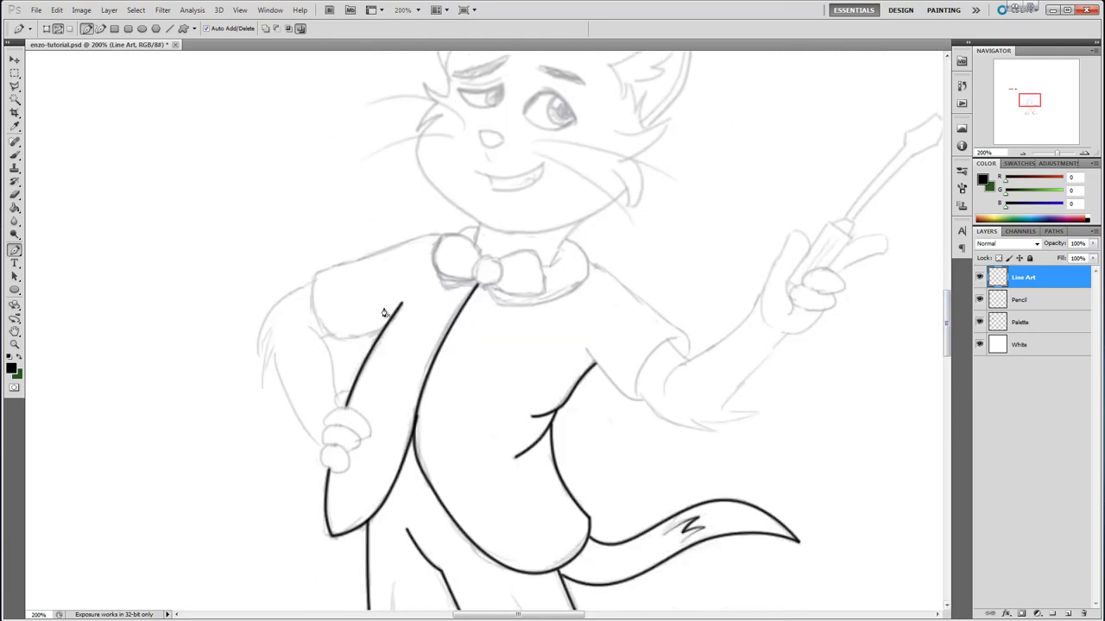
drag(352, 338, 315, 318)
click(316, 274)
click(444, 237)
click(371, 253)
drag(371, 253, 371, 258)
right_click(371, 256)
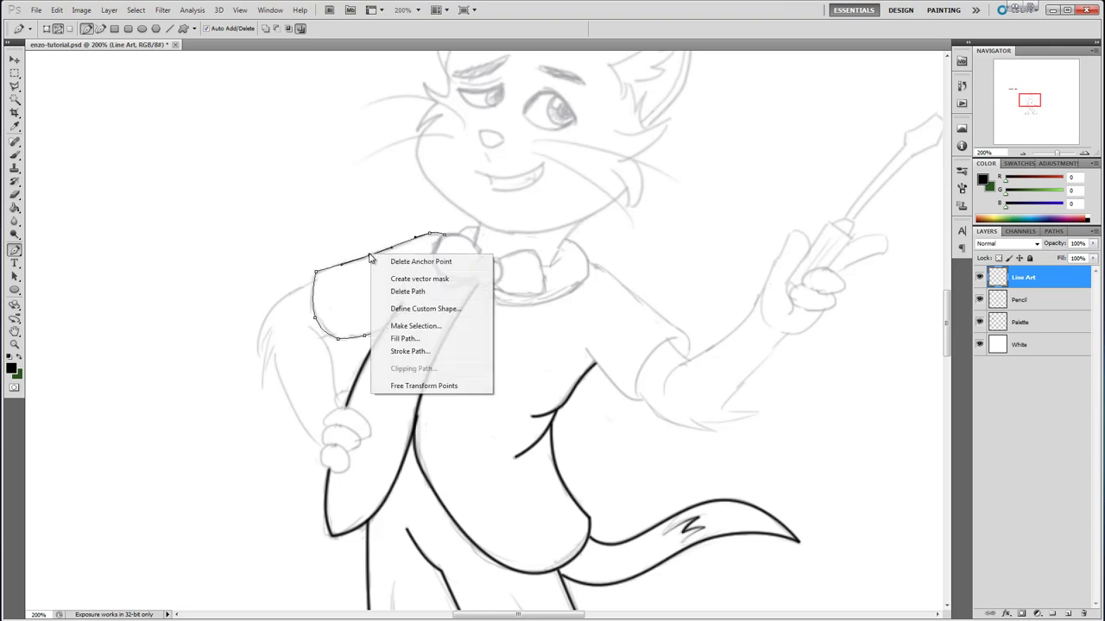
click(423, 352)
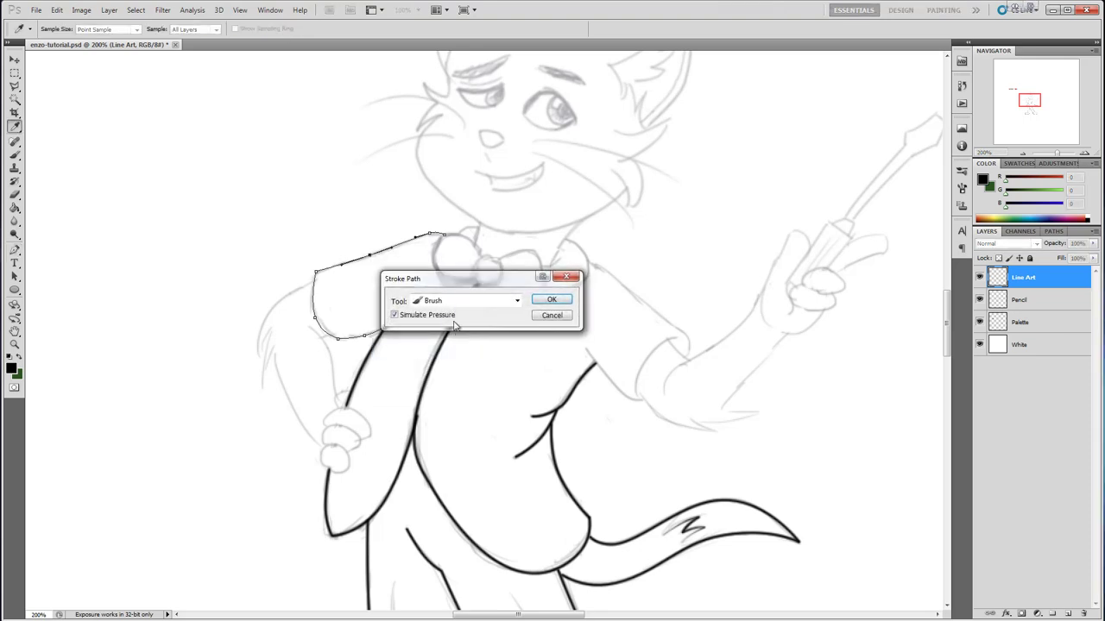
click(566, 299)
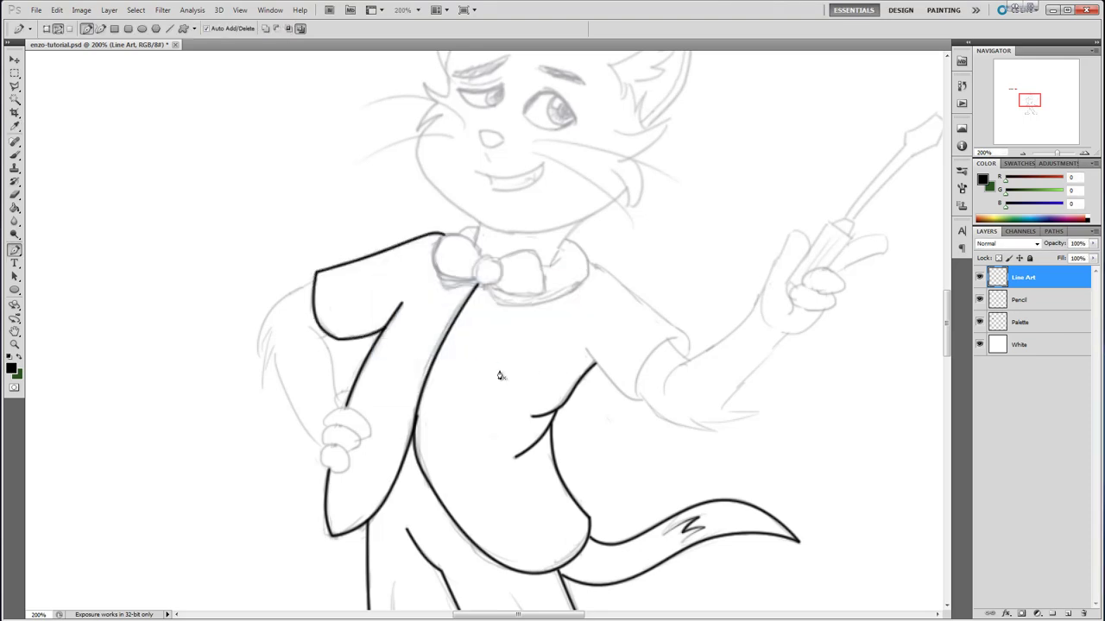
Trace the bent arm's outer edge from the sleeve through the elbow fur tufts to the hand, and stroke it with the Brush.
click(259, 353)
drag(288, 316, 268, 316)
click(270, 328)
click(262, 386)
drag(266, 363, 266, 364)
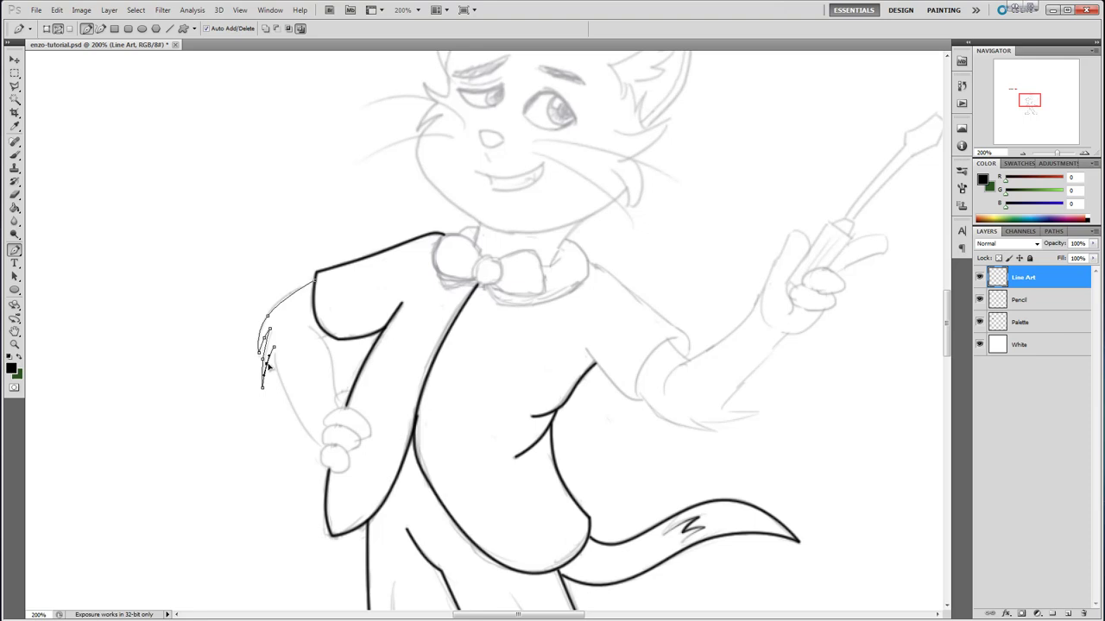
click(324, 447)
drag(300, 403, 301, 427)
right_click(295, 412)
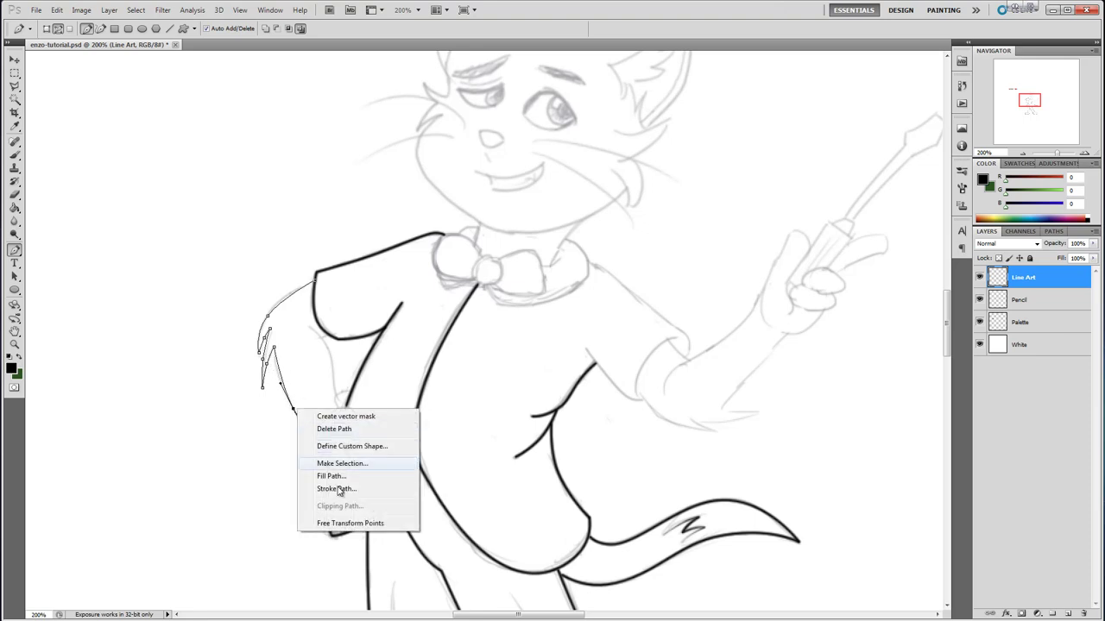
click(342, 488)
click(560, 292)
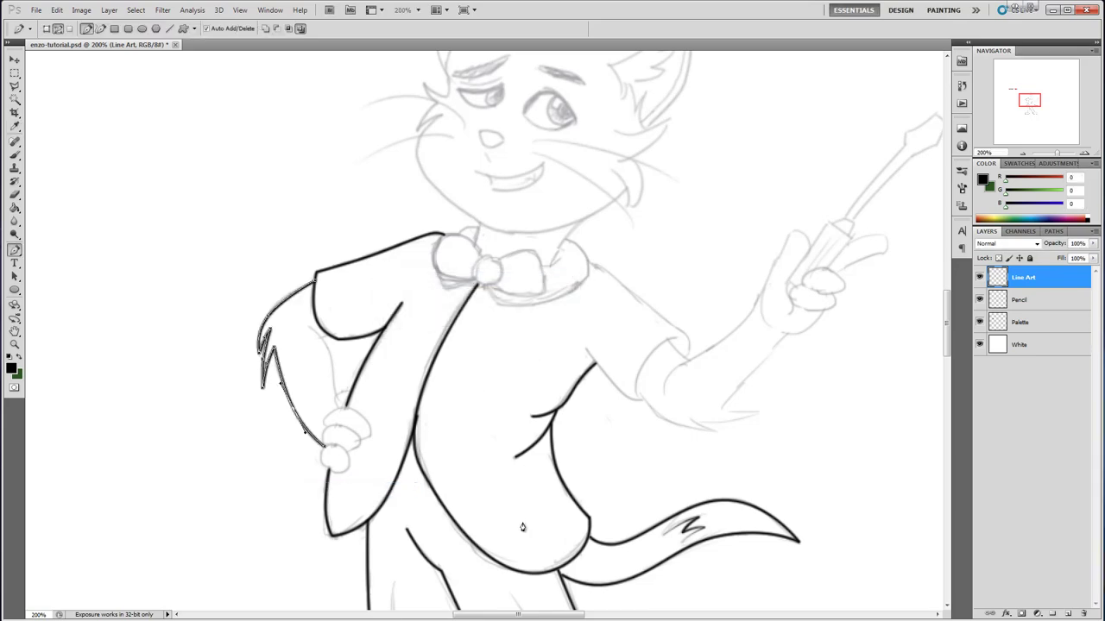
Stroke the short path at the bent arm's sleeve hem with the Brush.
right_click(326, 339)
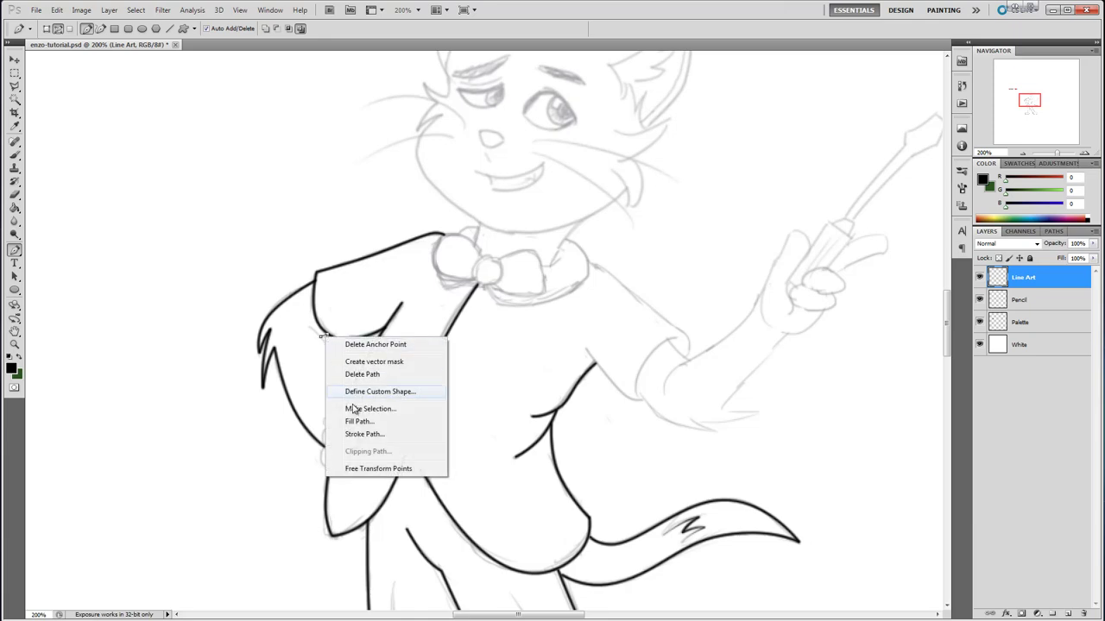
click(364, 434)
click(553, 301)
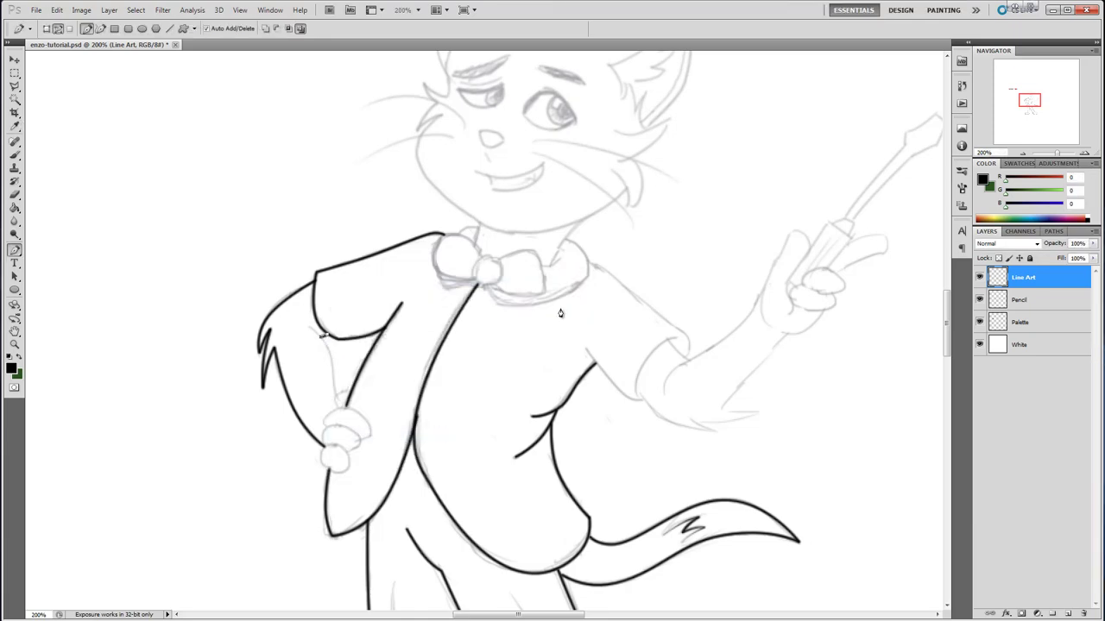
Trace the inner edge of the bent forearm from below the sleeve to the hand and stroke it with the Brush.
click(336, 395)
drag(320, 355, 333, 384)
click(335, 384)
right_click(331, 381)
click(365, 451)
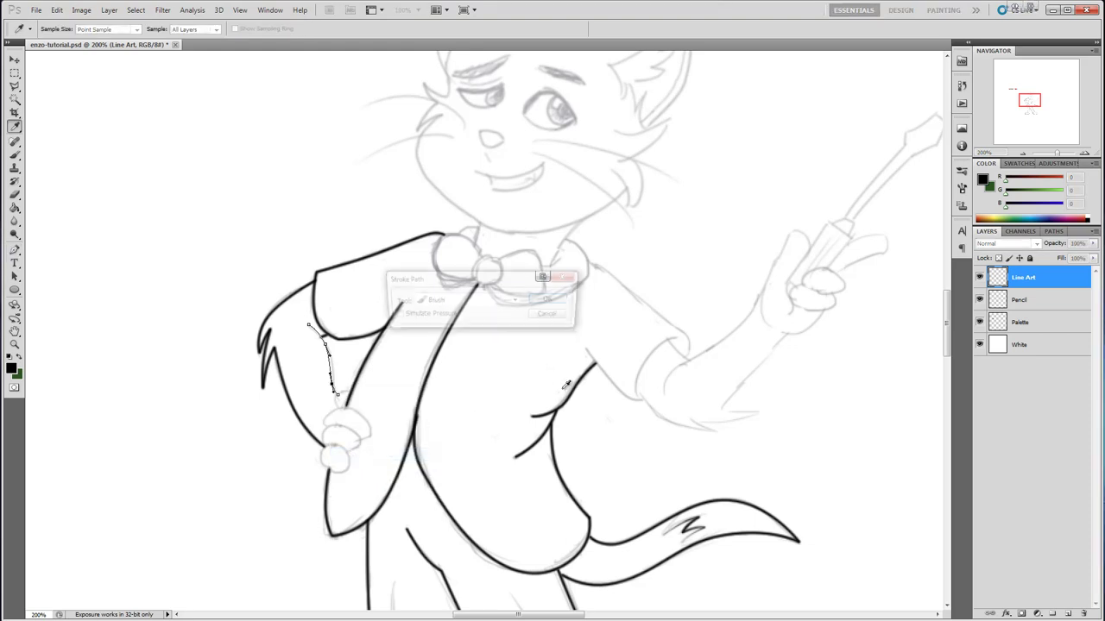
click(551, 300)
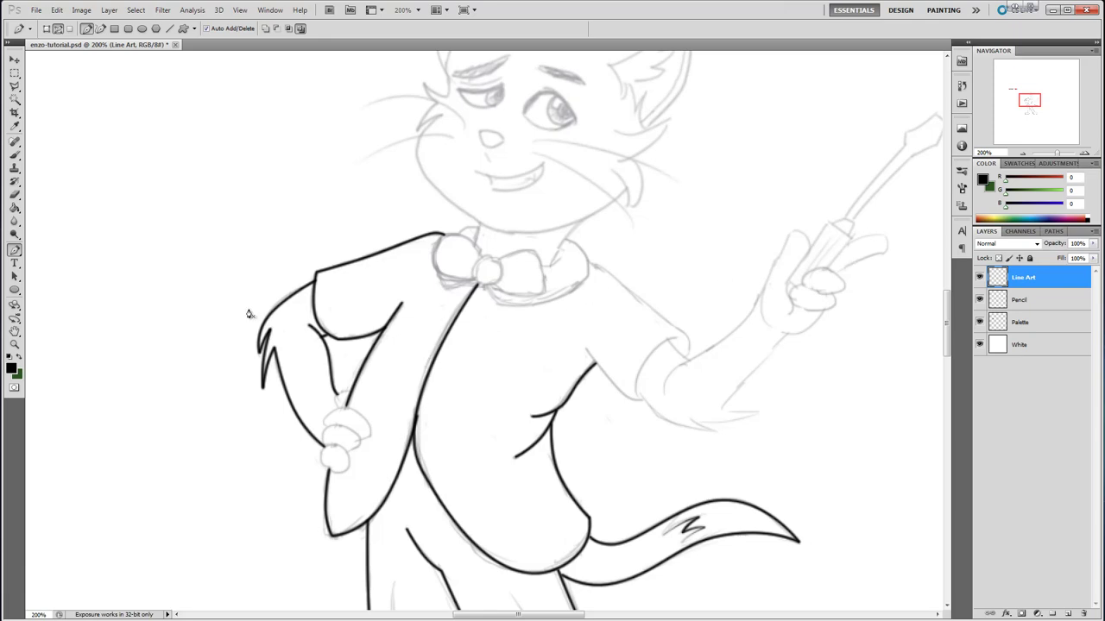
Set the Ellipse tool to draw paths and switch back to the Pen tool.
click(15, 289)
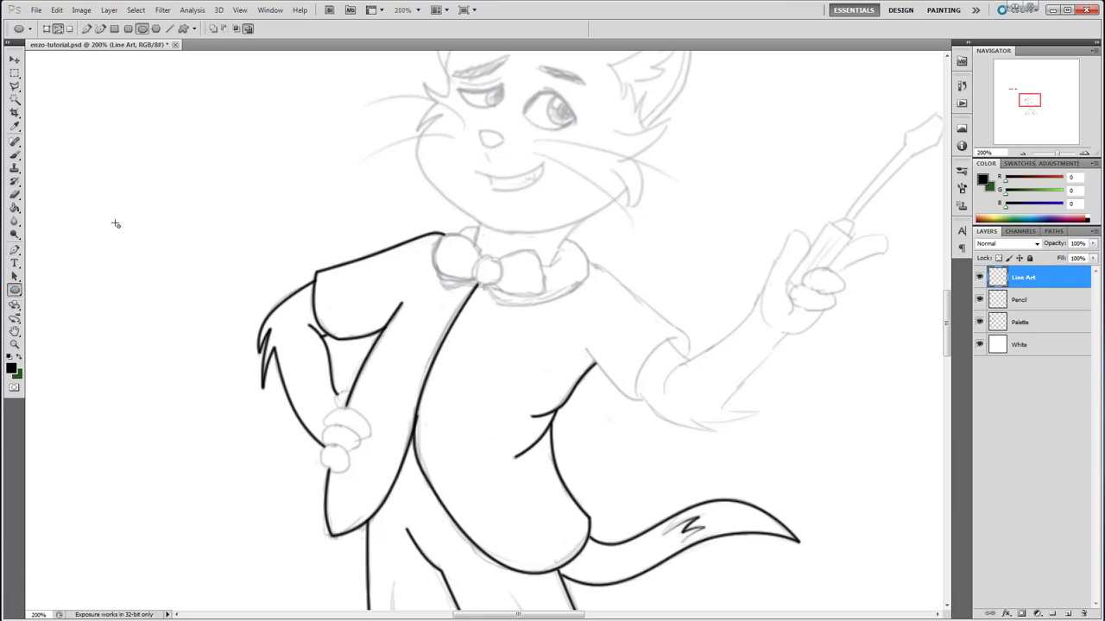
click(59, 30)
click(15, 249)
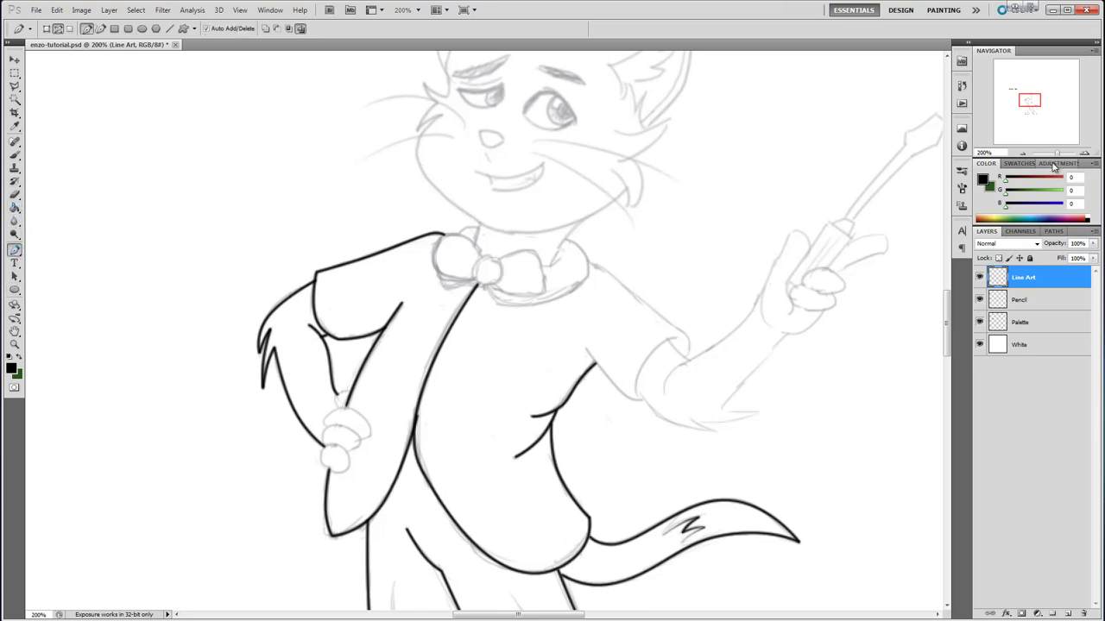
Trace the small fingertip at the top of the hand on the hip and stroke the path with the Brush.
click(1085, 154)
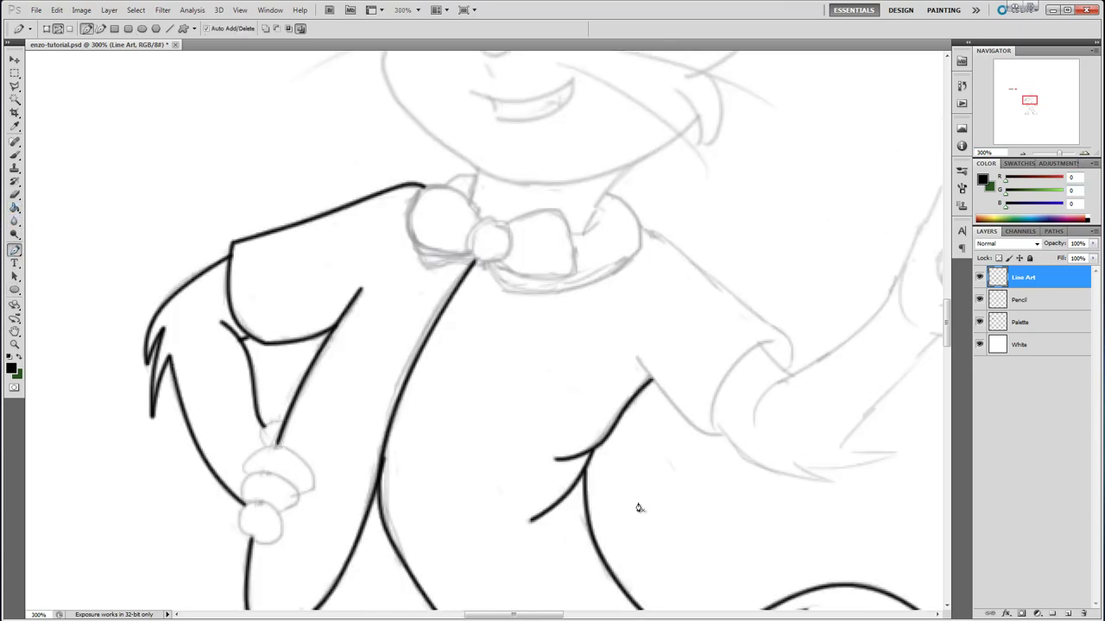
drag(951, 302, 951, 311)
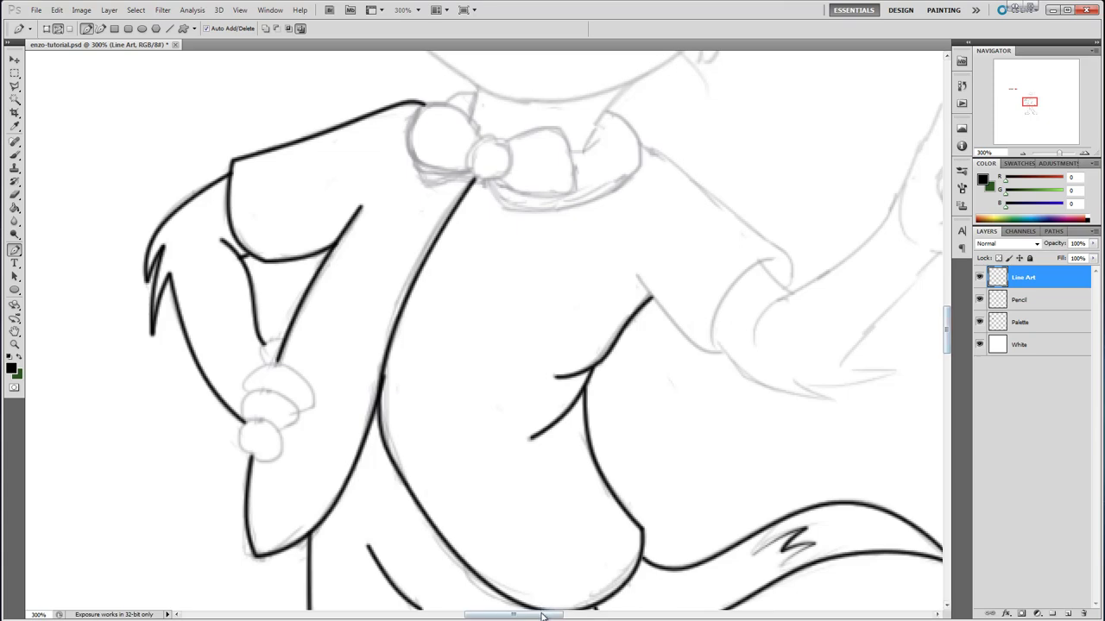
drag(542, 617, 525, 617)
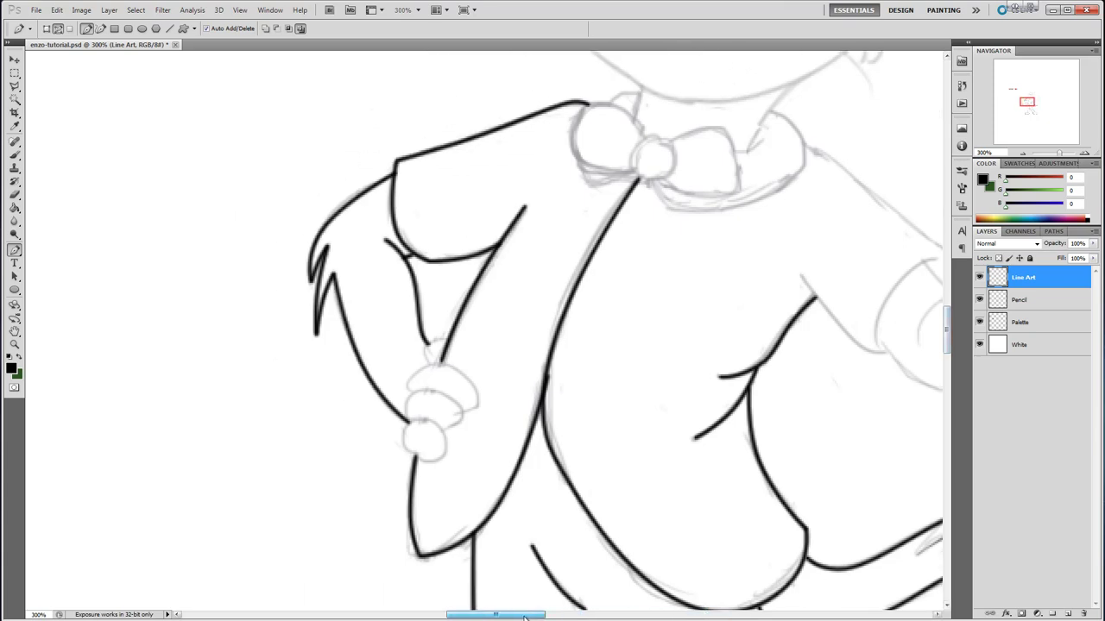
click(429, 365)
click(438, 353)
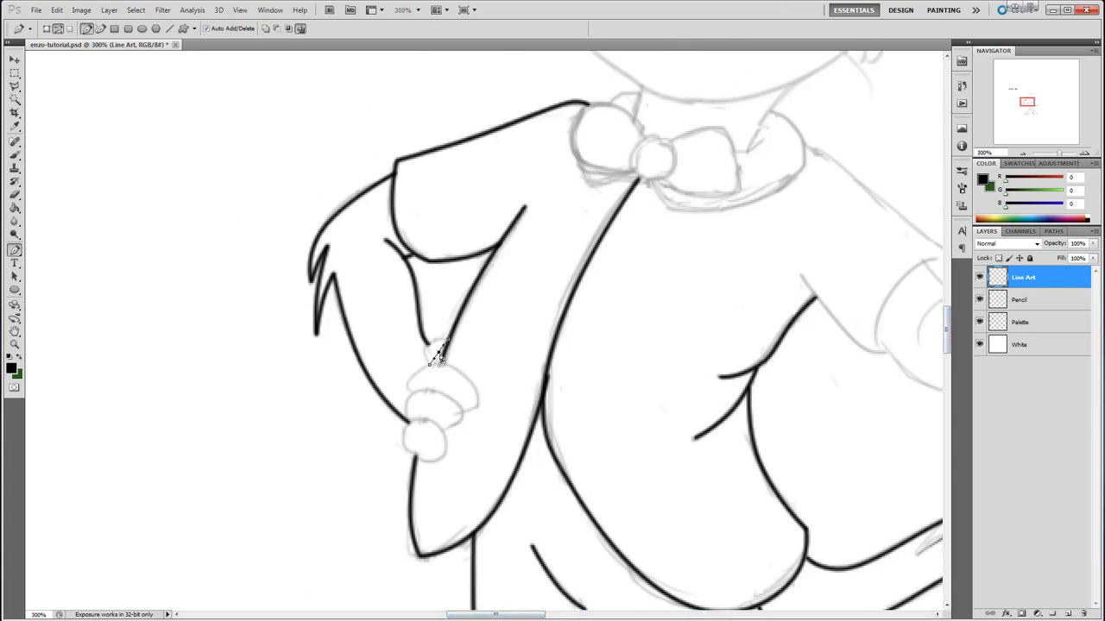
drag(437, 353, 424, 348)
right_click(429, 345)
click(470, 416)
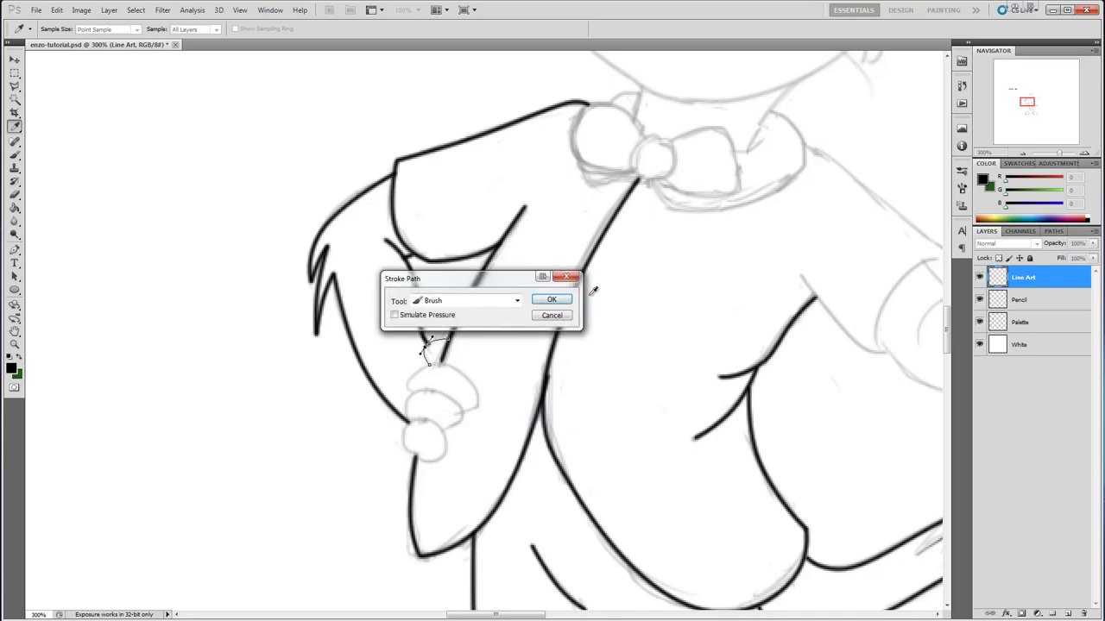
click(567, 303)
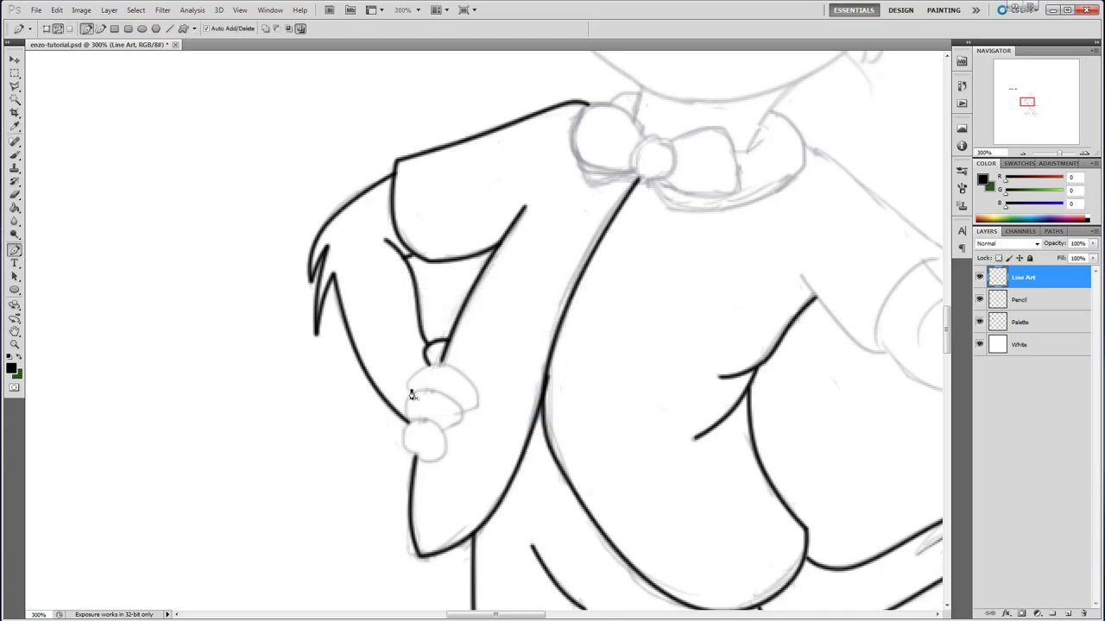
Trace the large curved finger below the small fingertip on the hip hand and stroke it with the Brush.
click(410, 391)
click(462, 410)
drag(437, 403, 450, 369)
click(465, 372)
drag(467, 384, 508, 394)
drag(436, 363, 406, 356)
drag(509, 383, 505, 403)
drag(450, 369, 398, 363)
drag(504, 405, 510, 387)
right_click(469, 401)
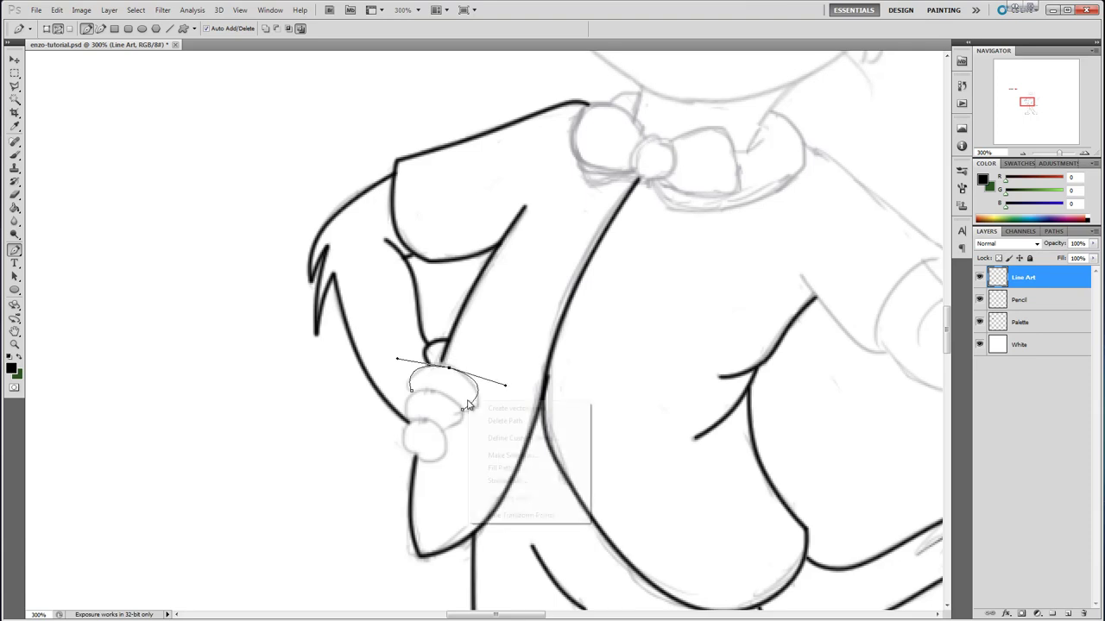
click(516, 485)
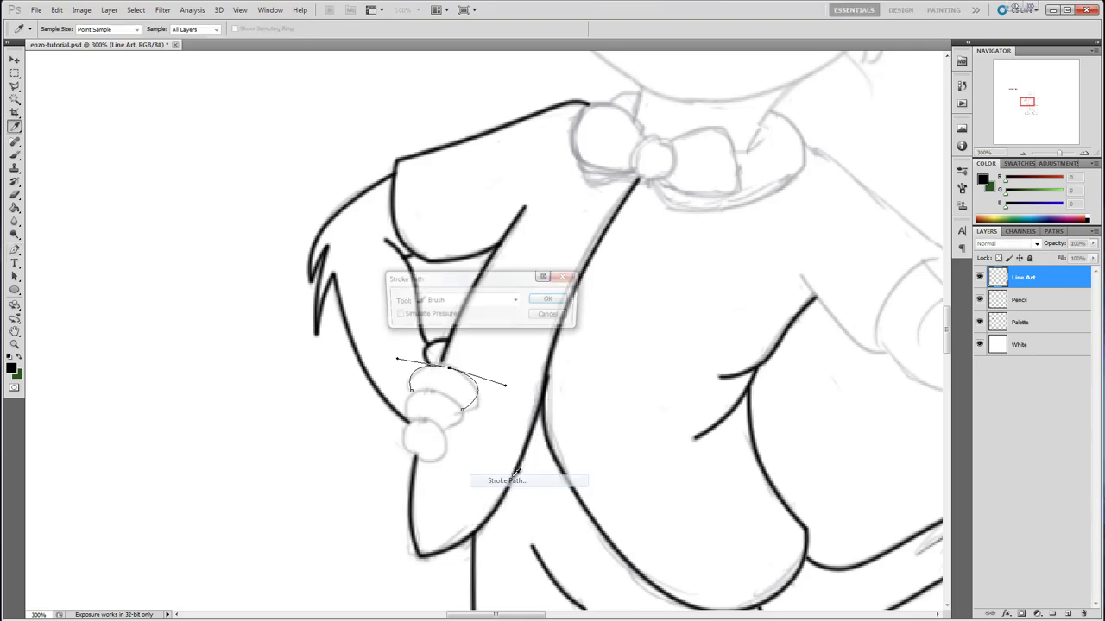
click(552, 299)
key(Return)
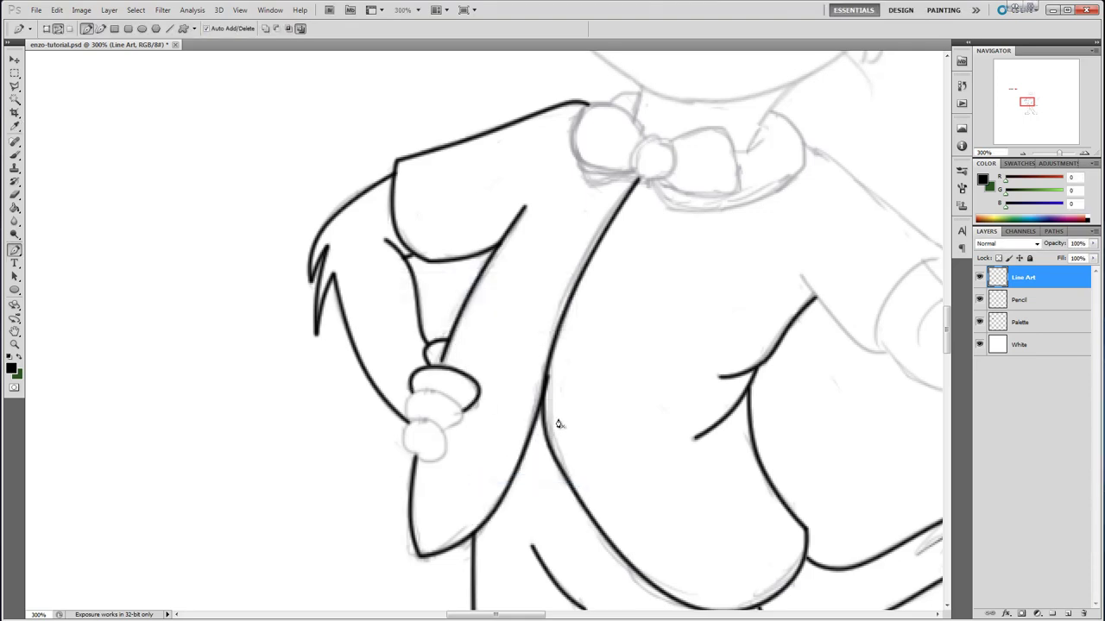
Trace the next finger down on the hip hand as a curved path and stroke it with the Brush.
click(407, 419)
click(443, 428)
drag(426, 424, 493, 414)
right_click(452, 419)
click(492, 498)
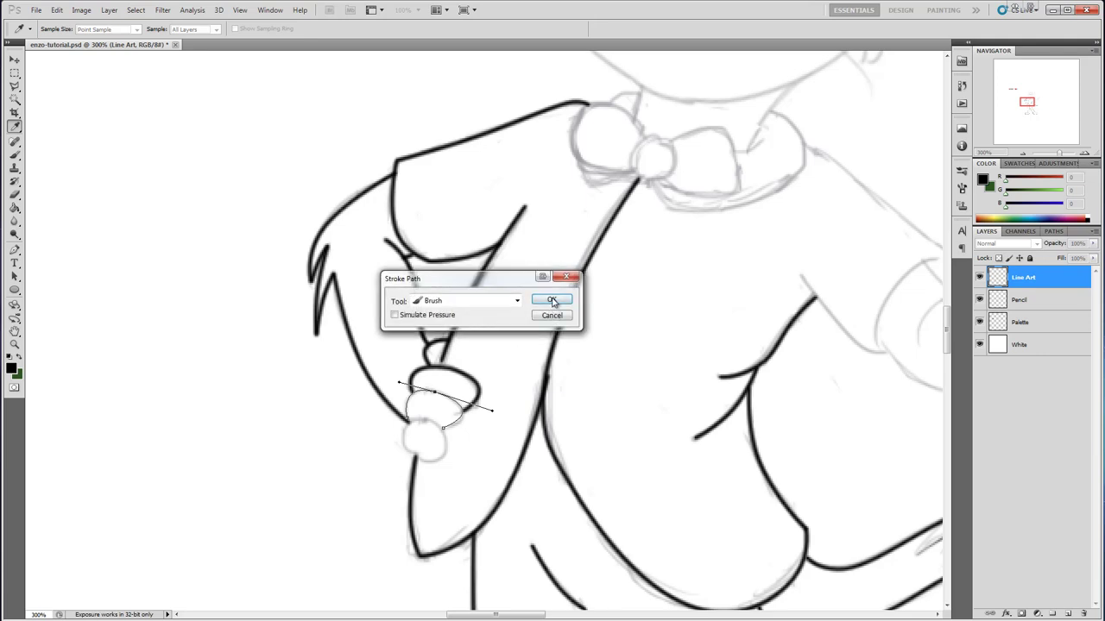
key(Return)
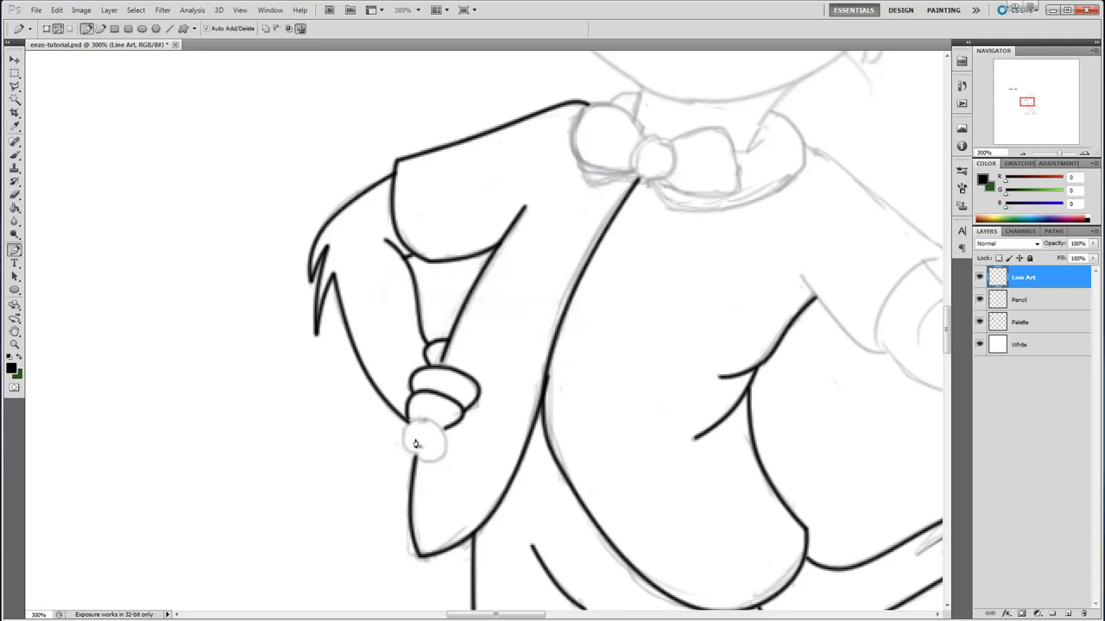
Draw an ellipse path over the hip hand's lowest finger, scale it to about 116% by 112% and rotate it about 15°.
click(14, 290)
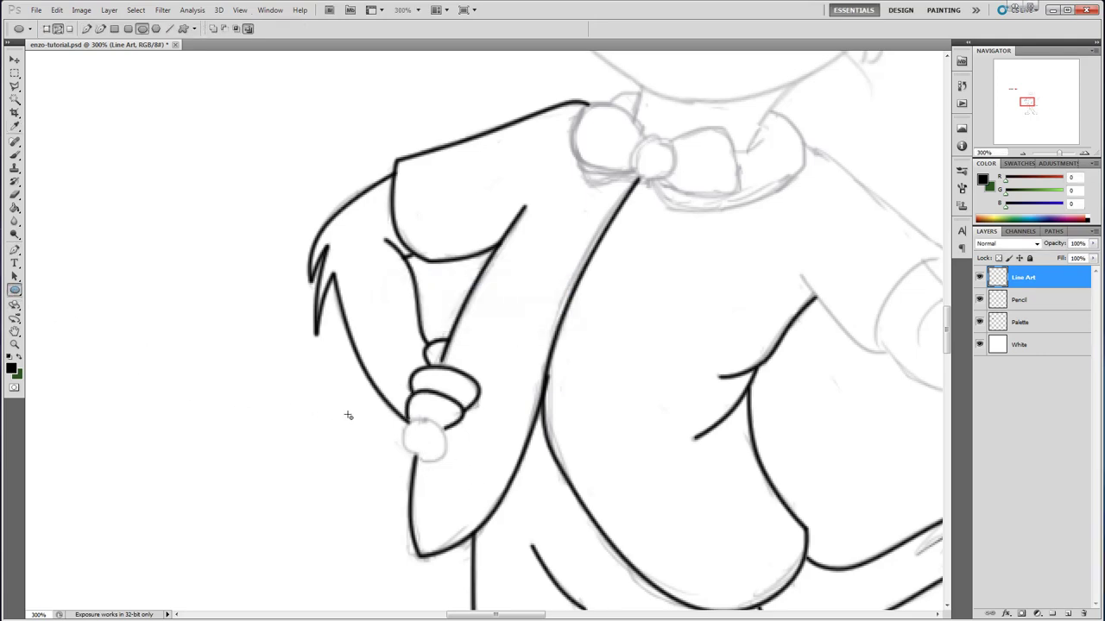
drag(407, 421, 448, 452)
right_click(431, 442)
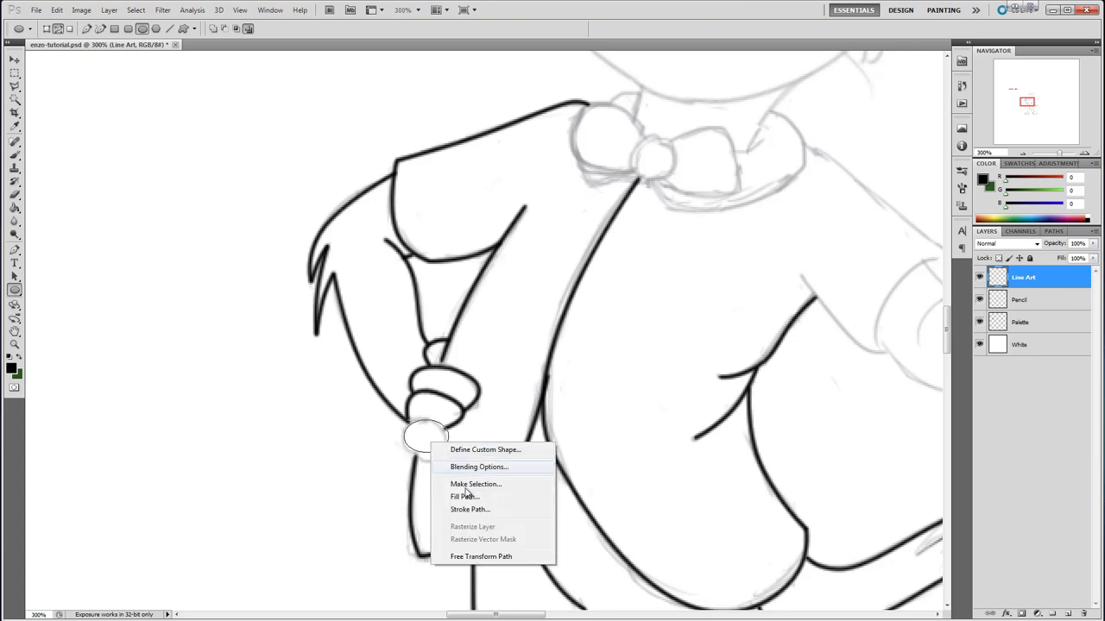
click(481, 556)
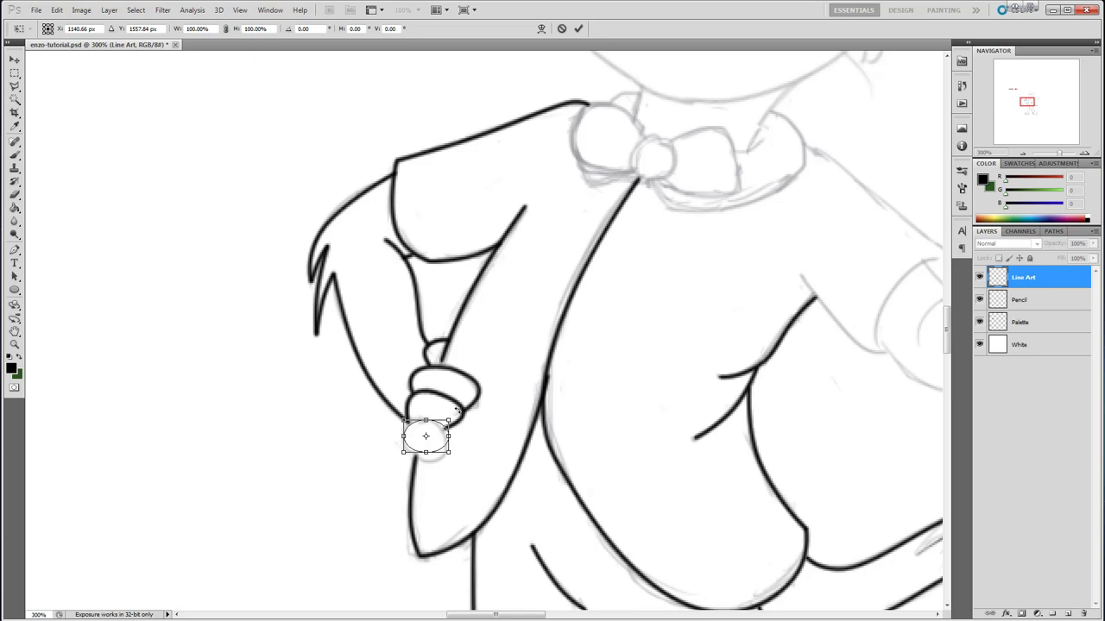
drag(457, 410, 440, 442)
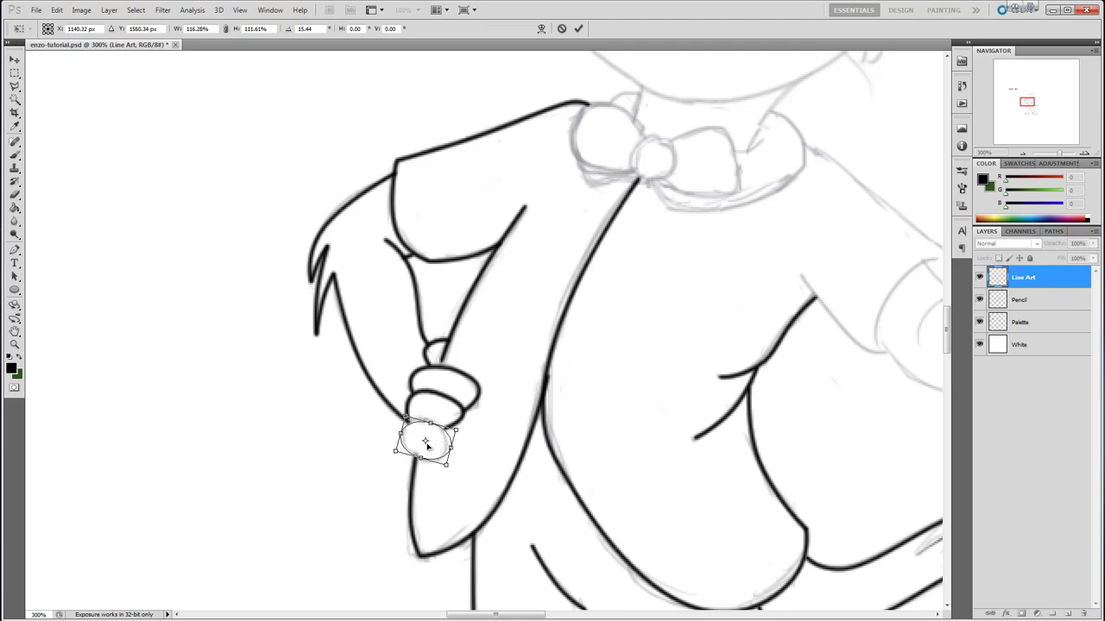
key(Return)
Stroke the ellipse path on the hip hand's lowest finger with the Brush.
right_click(426, 440)
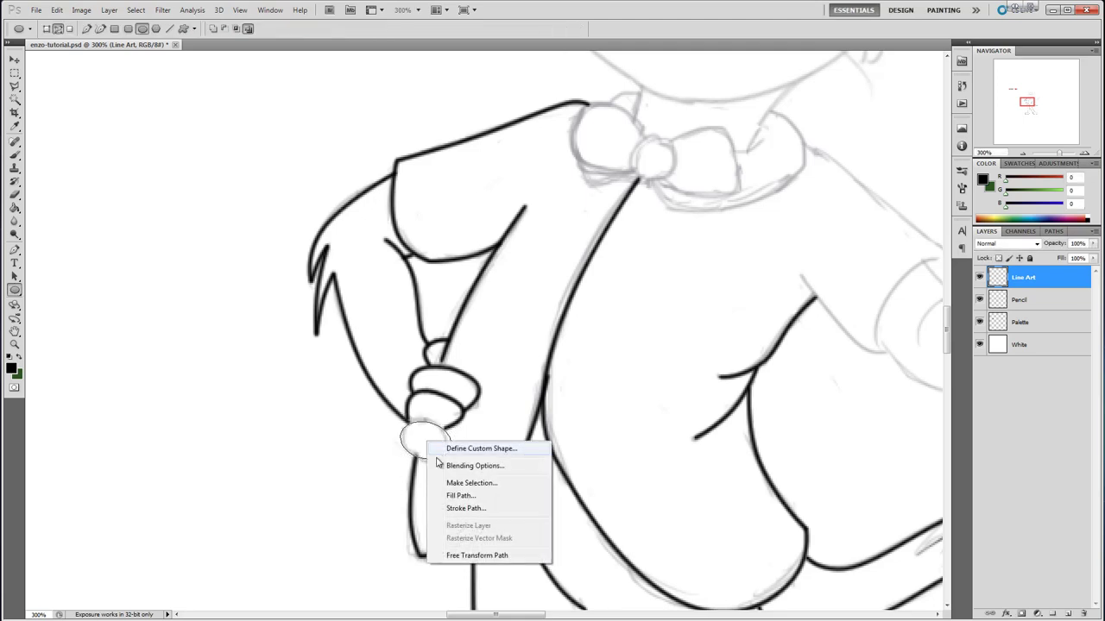
click(467, 509)
click(550, 299)
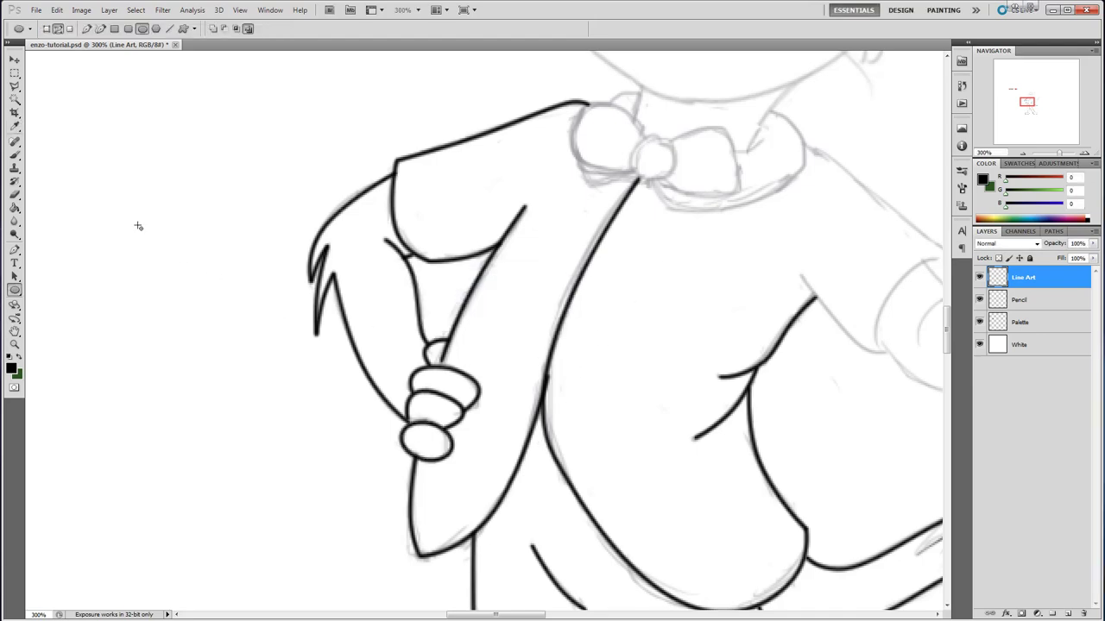
Trace the underside of the raised arm's sleeve from the armpit to the hem corner and stroke it with the Brush.
click(15, 155)
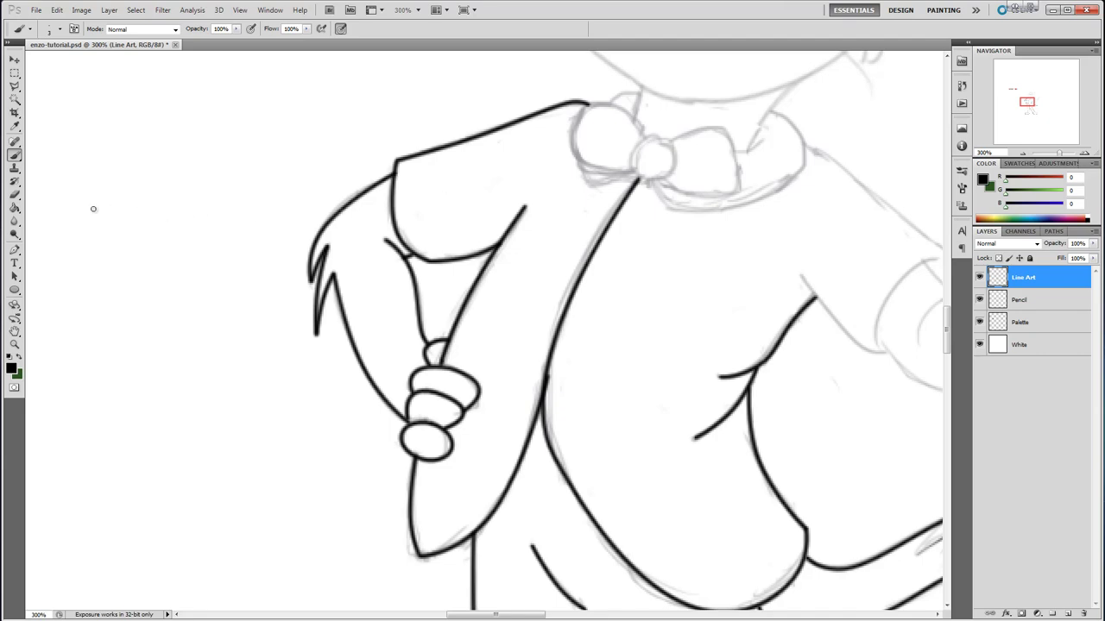
click(15, 250)
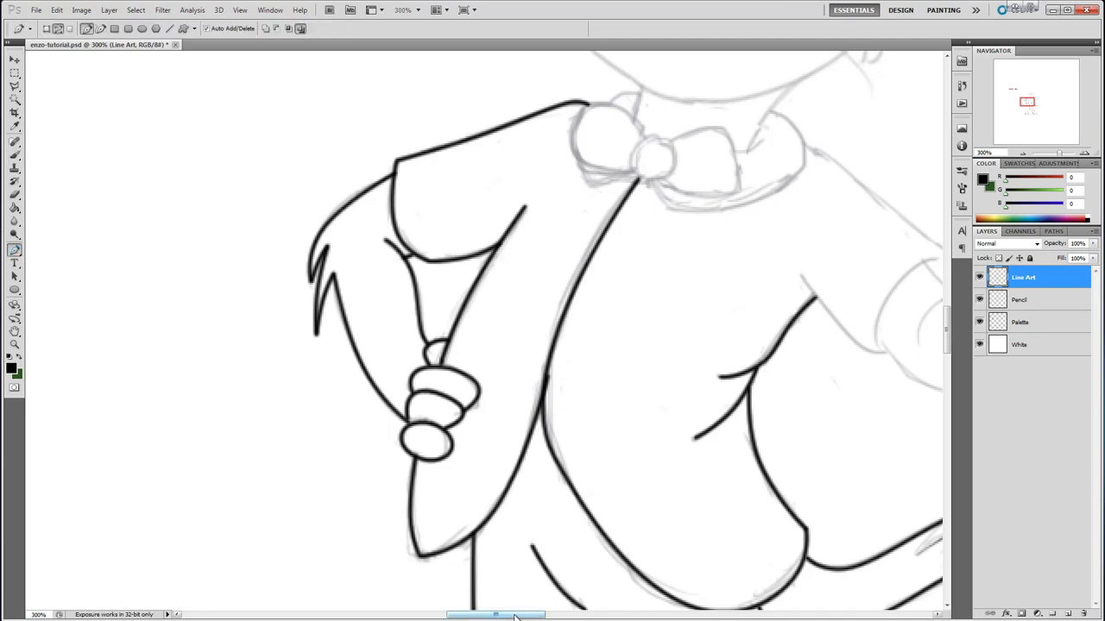
drag(515, 617, 559, 615)
click(336, 276)
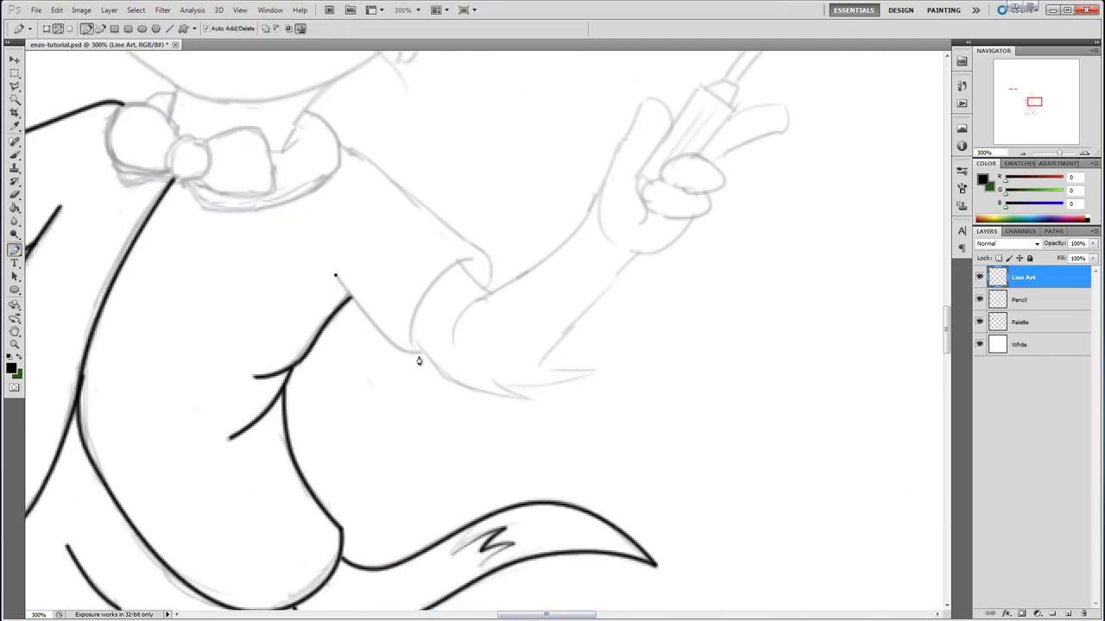
drag(423, 350, 405, 354)
right_click(404, 351)
click(458, 439)
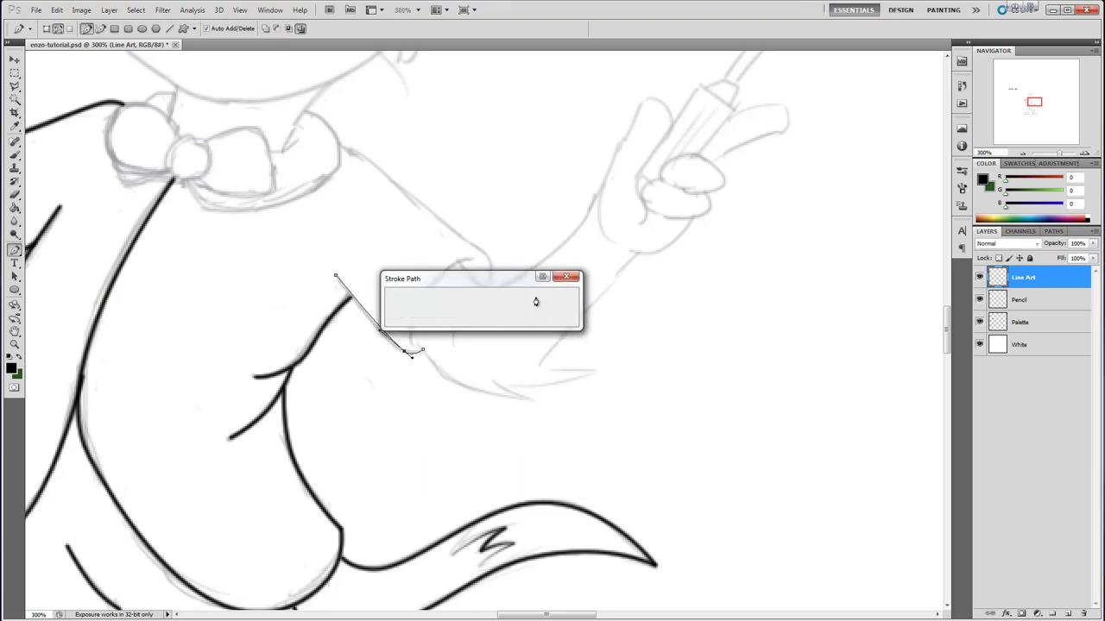
click(535, 301)
Trace the curved front hem of the raised arm's sleeve and stroke it with the Brush.
click(473, 258)
click(411, 347)
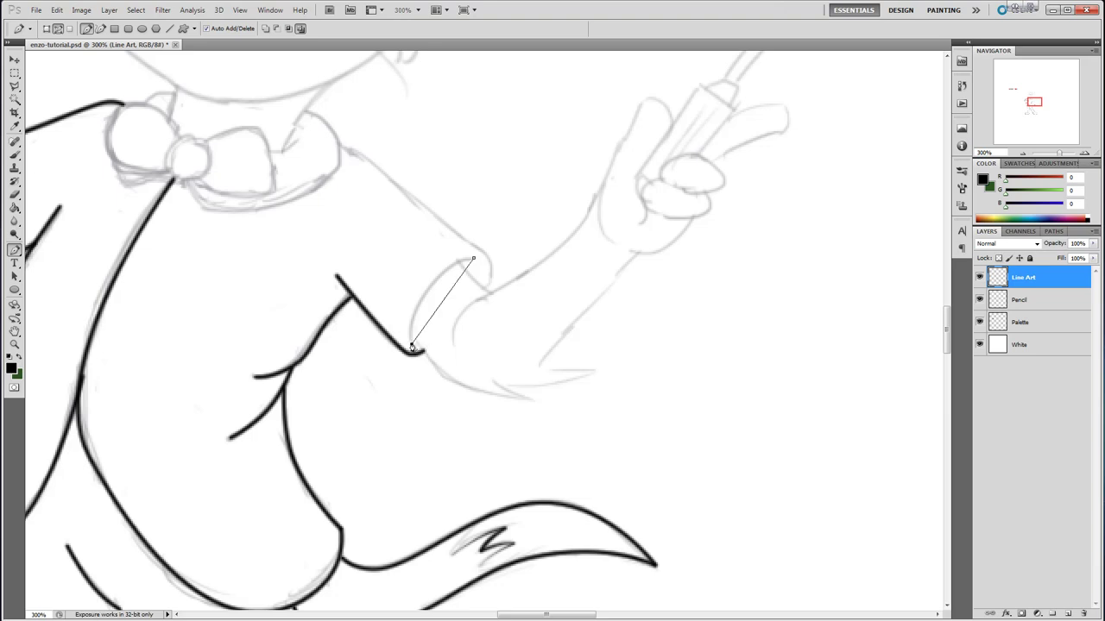
drag(443, 299, 424, 285)
right_click(431, 282)
click(470, 377)
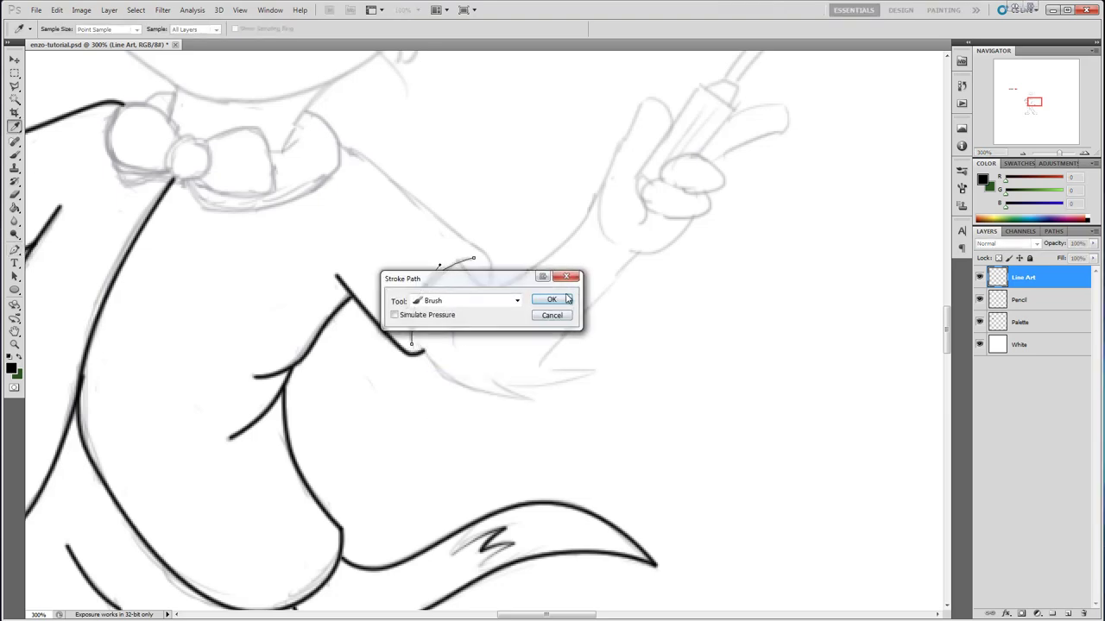
click(563, 296)
key(Return)
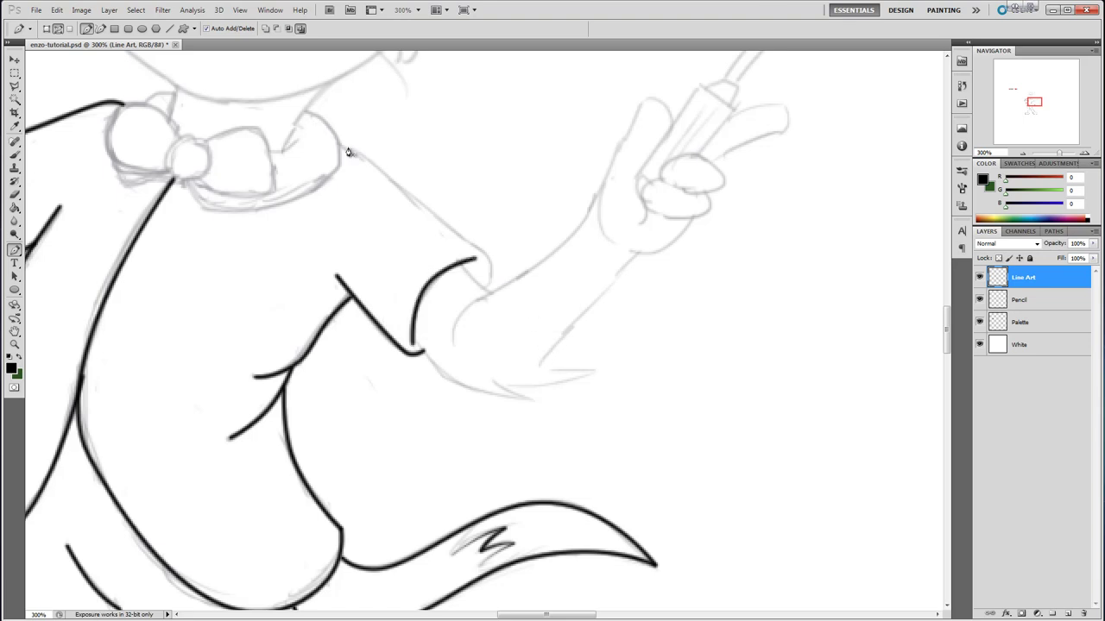
Trace the raised arm's shoulder line from the collar down around the sleeve's outer corner and stroke it with the Brush.
click(339, 146)
click(483, 285)
drag(475, 278, 491, 260)
click(366, 164)
drag(366, 164, 366, 158)
click(425, 203)
drag(426, 204, 424, 208)
right_click(429, 208)
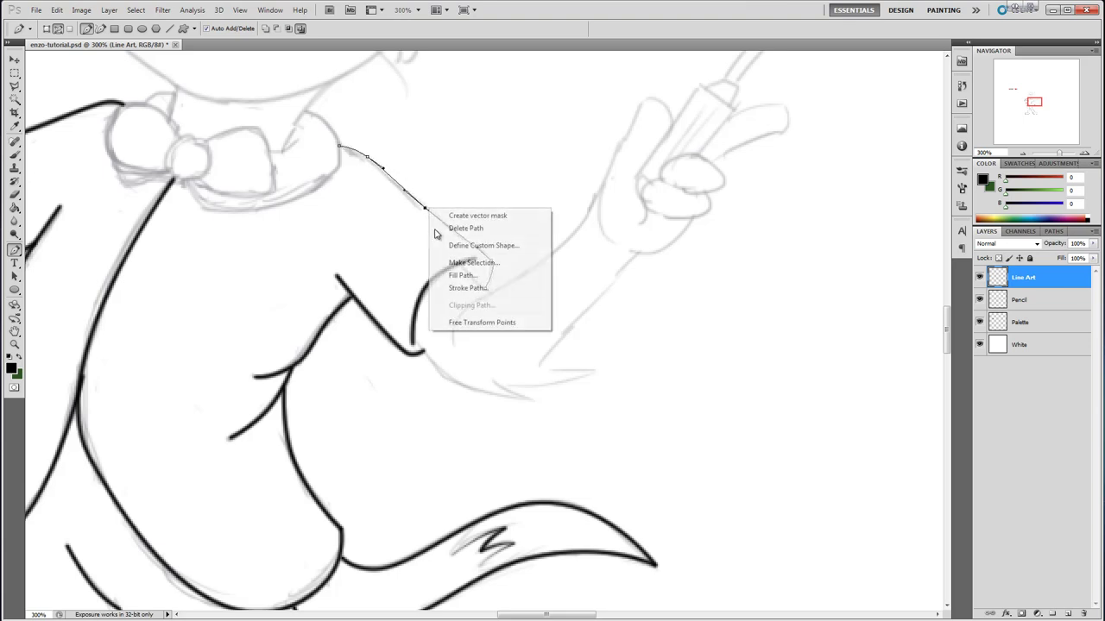
click(468, 289)
key(Return)
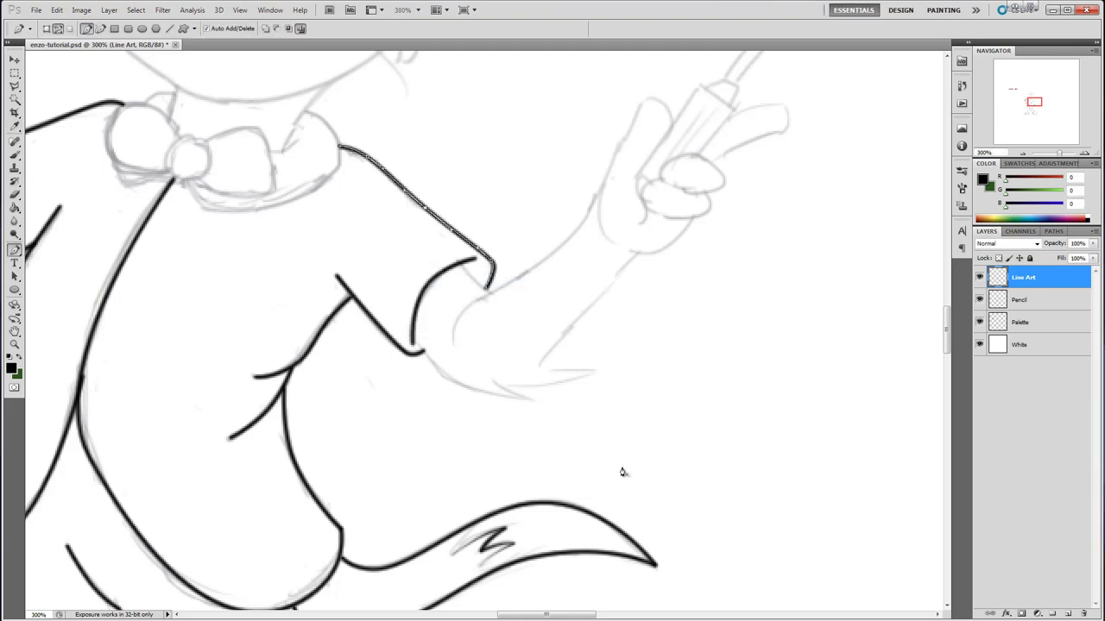
Trace the short inner edge of the raised arm's sleeve opening and stroke it with the Brush.
click(462, 263)
right_click(479, 287)
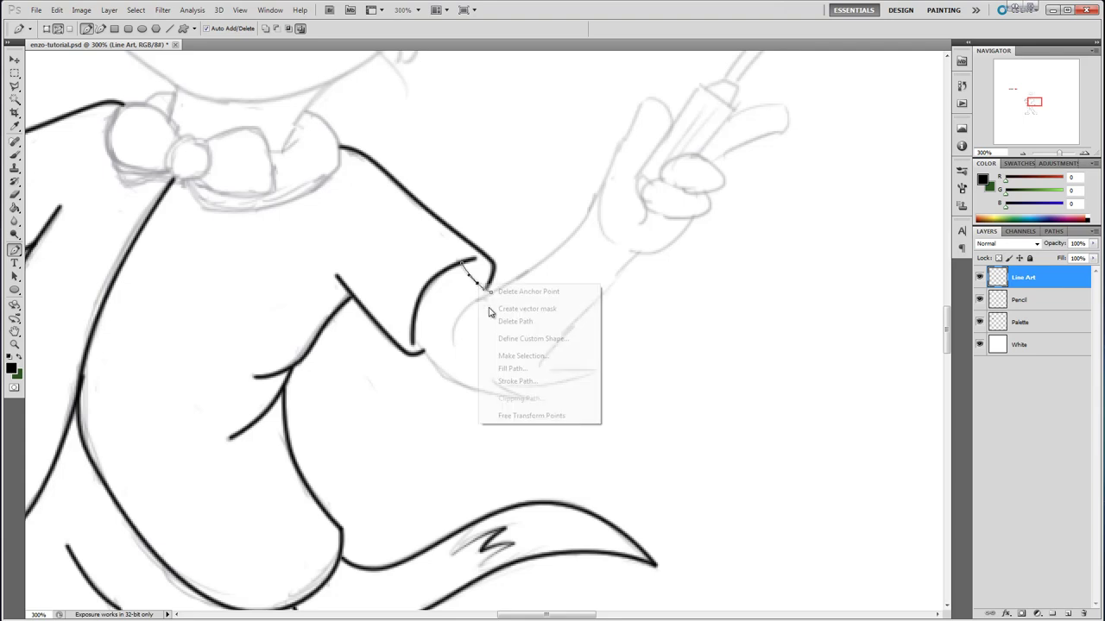
click(522, 382)
click(553, 300)
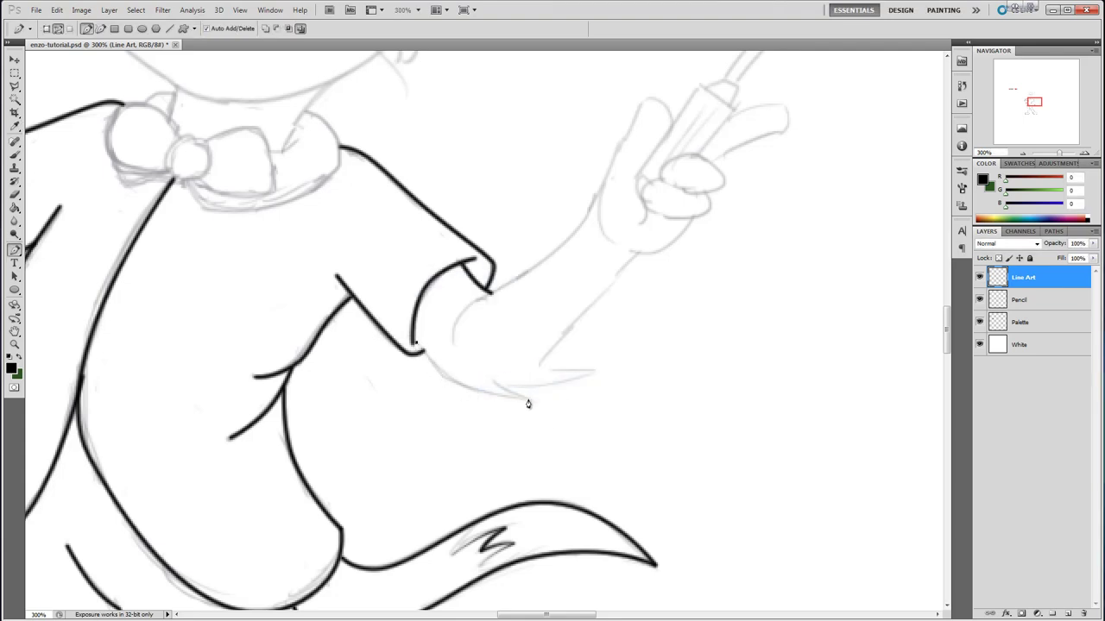
Trace the raised arm's lower edge from the sleeve through the elbow fur tufts to the wrist, and stroke it with the Brush.
click(528, 399)
click(478, 375)
drag(478, 375, 465, 386)
click(496, 380)
click(597, 369)
click(549, 374)
drag(550, 375, 546, 385)
click(538, 365)
click(562, 367)
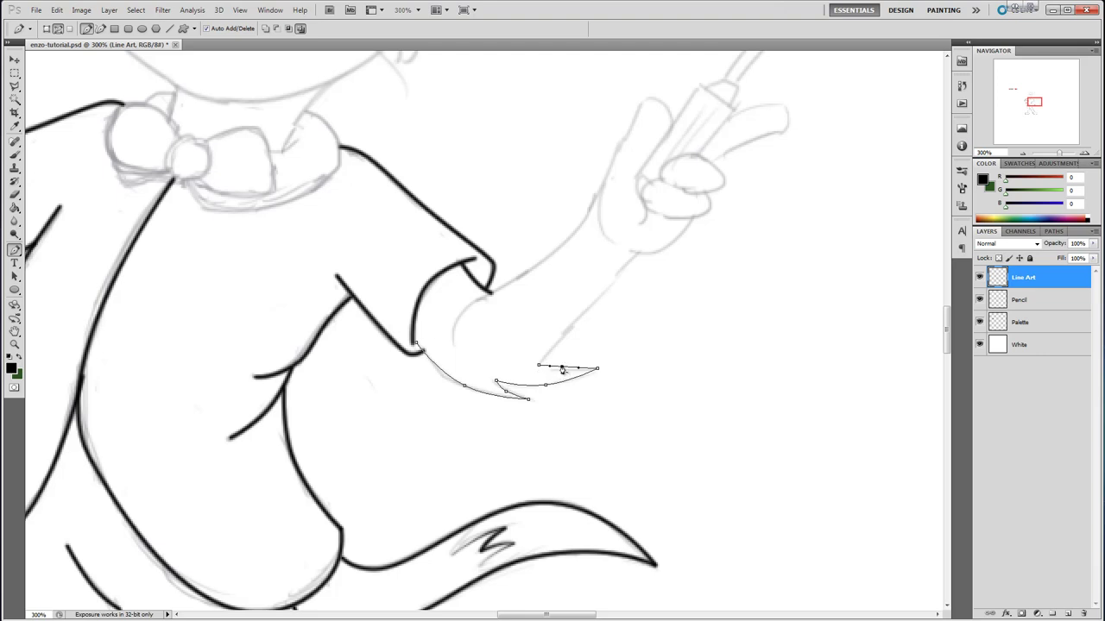
click(637, 252)
ctrl+click(585, 310)
right_click(585, 309)
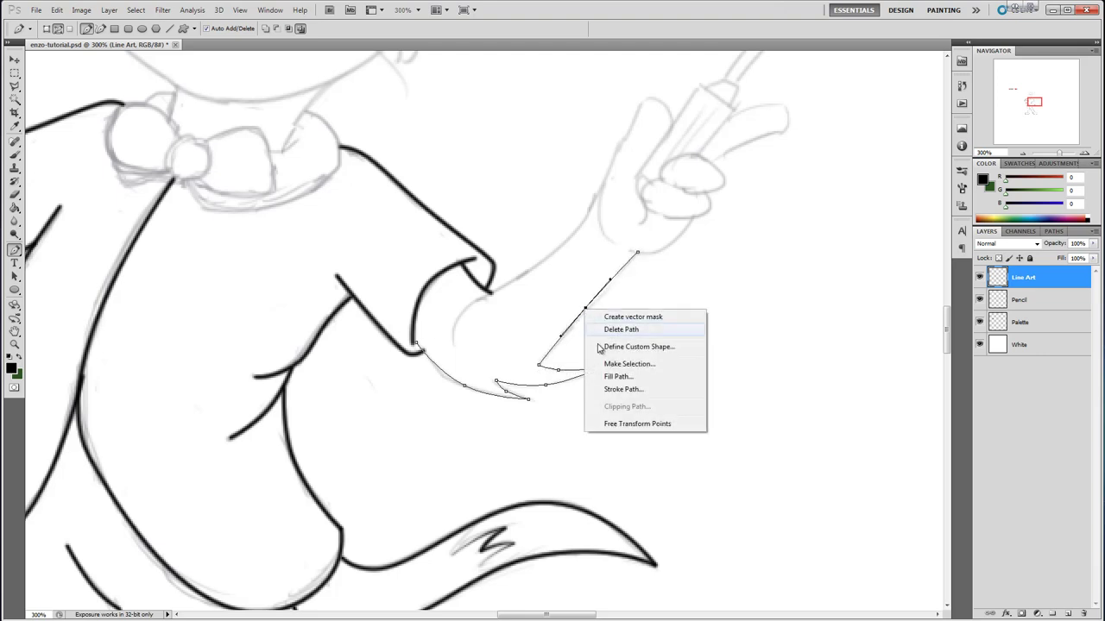
click(623, 389)
click(557, 283)
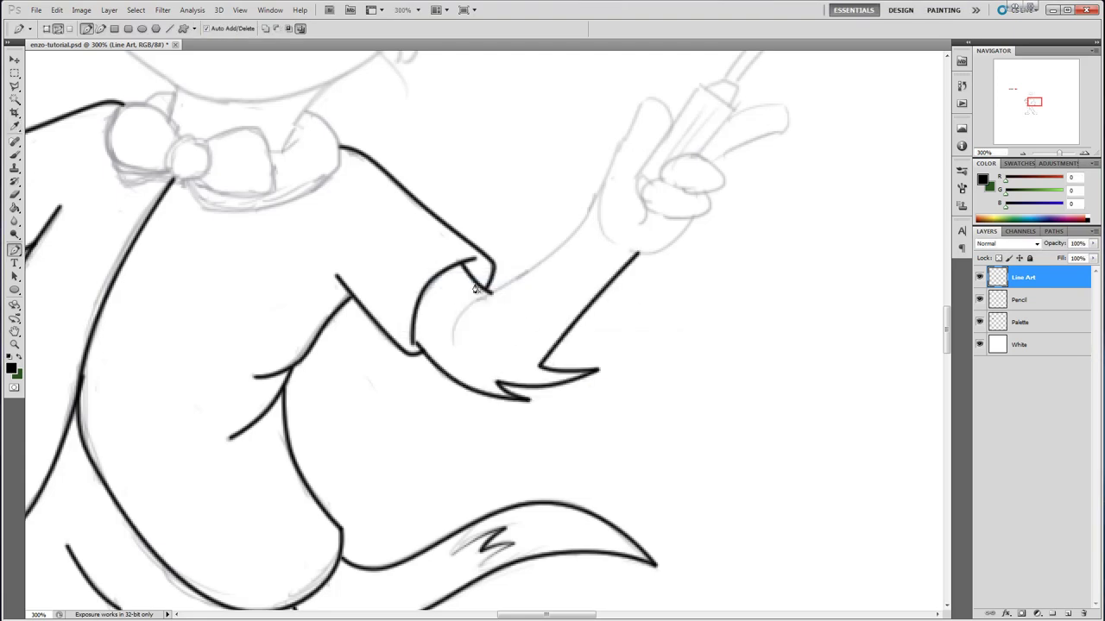
Trace the raised forearm's upper edge from inside the sleeve to the hand and stroke it with the Brush.
click(453, 342)
click(601, 188)
drag(479, 315, 462, 313)
drag(536, 243, 549, 258)
right_click(518, 260)
click(565, 344)
click(556, 299)
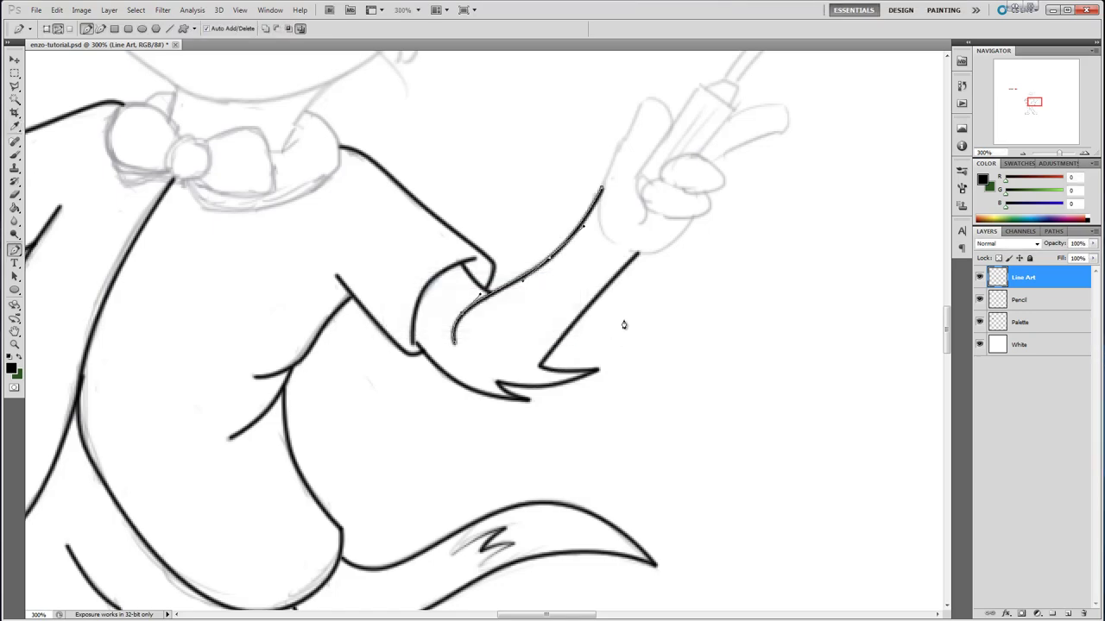
key(Return)
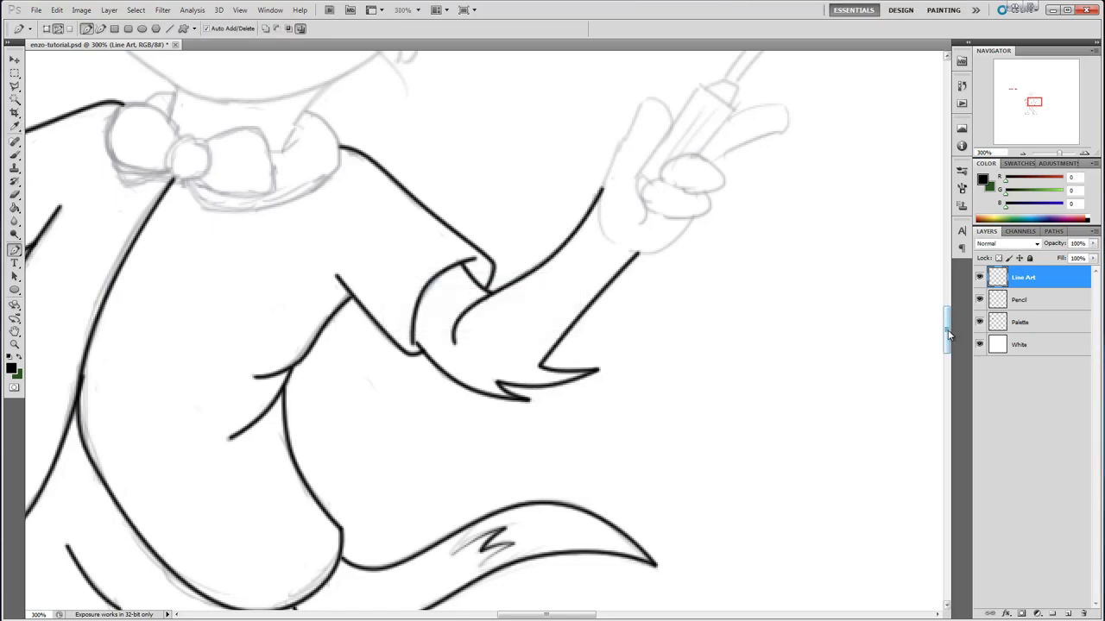
Trace the raised hand's thumb from the wrist around its tip to the inner palm crease and stroke it with the Brush.
drag(948, 335, 948, 317)
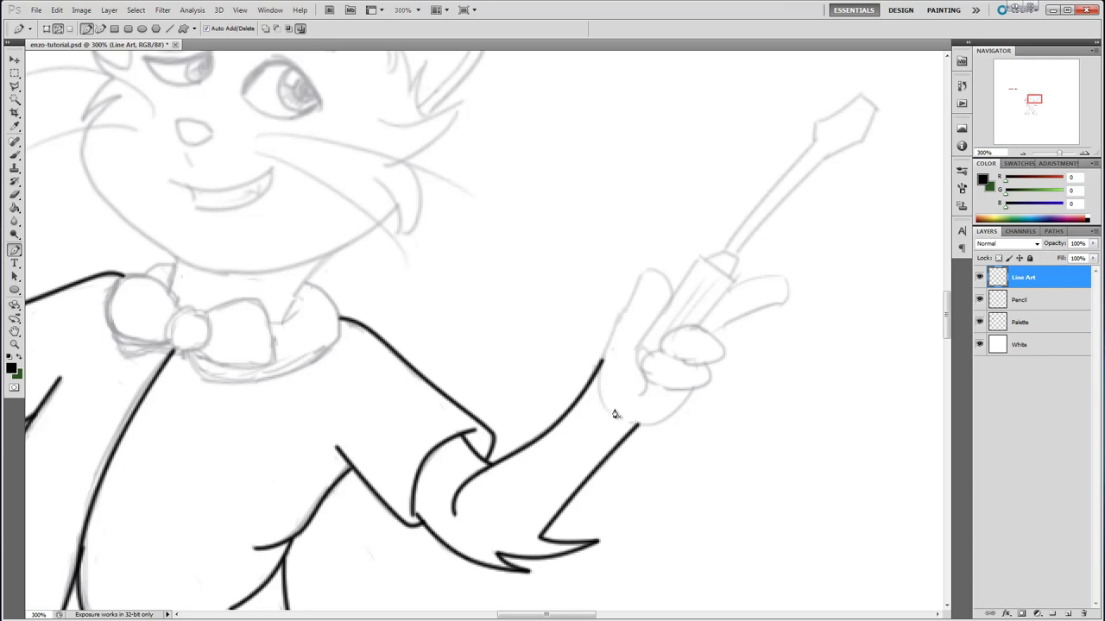
click(615, 413)
click(642, 274)
drag(625, 369, 598, 381)
drag(661, 310, 655, 257)
click(639, 392)
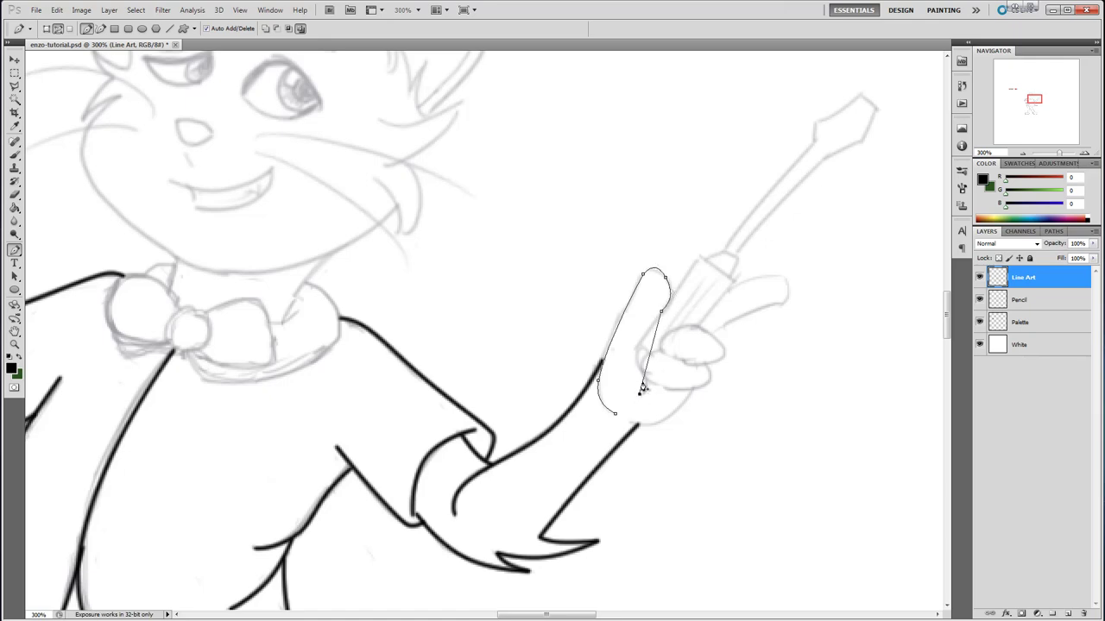
drag(645, 386, 636, 353)
right_click(634, 346)
click(665, 424)
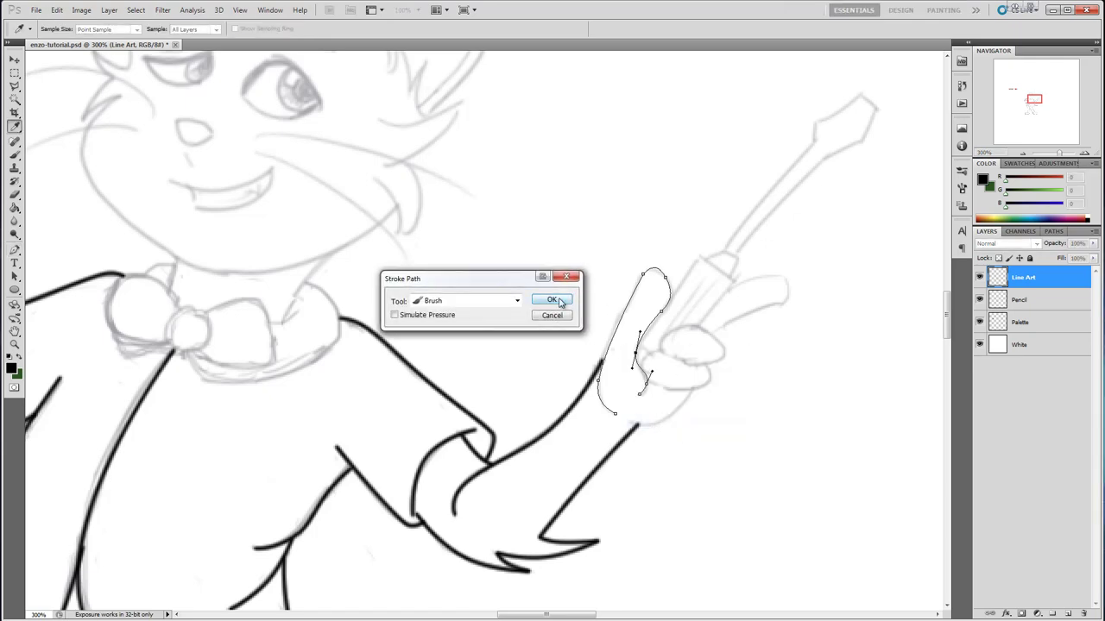
click(557, 300)
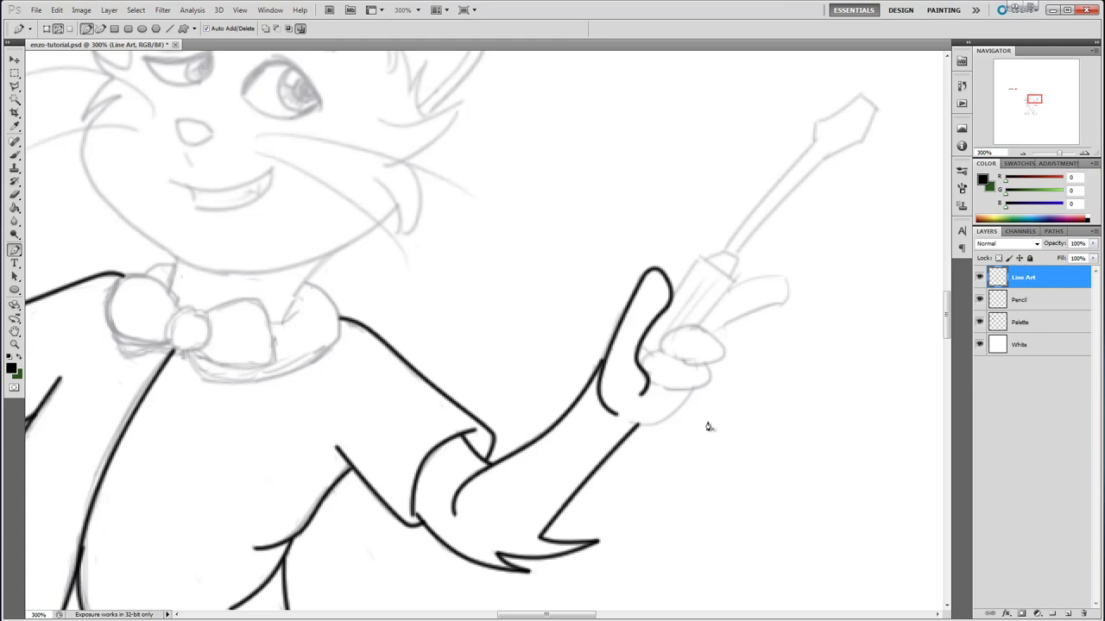
Trace the screwdriver handle's straight sides and end between the thumb and fingers, and stroke the path with the Brush.
click(14, 155)
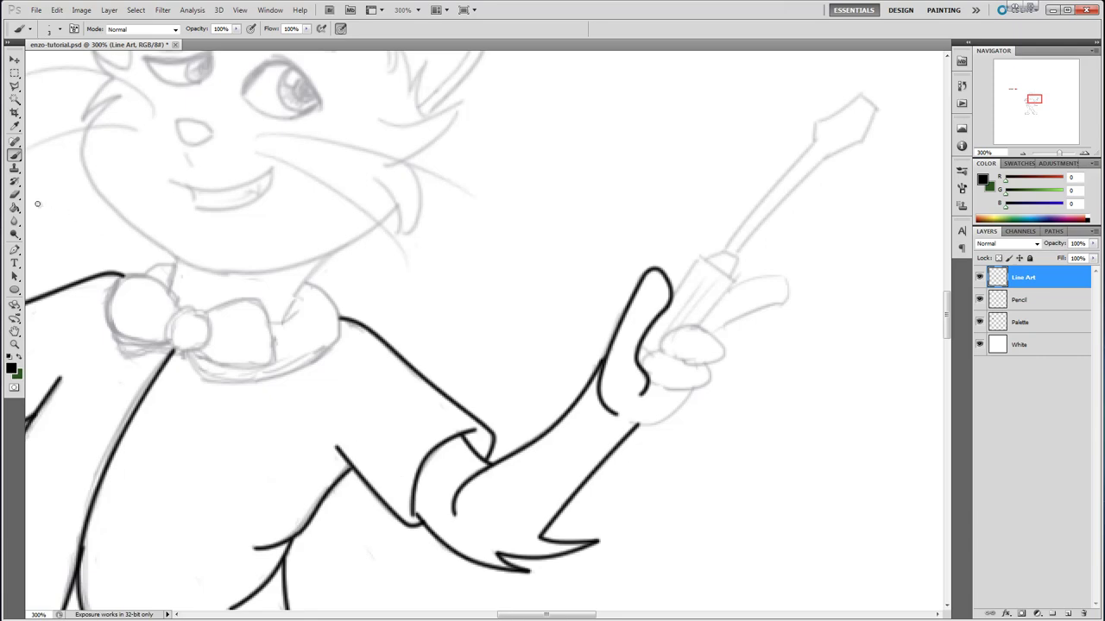
click(14, 250)
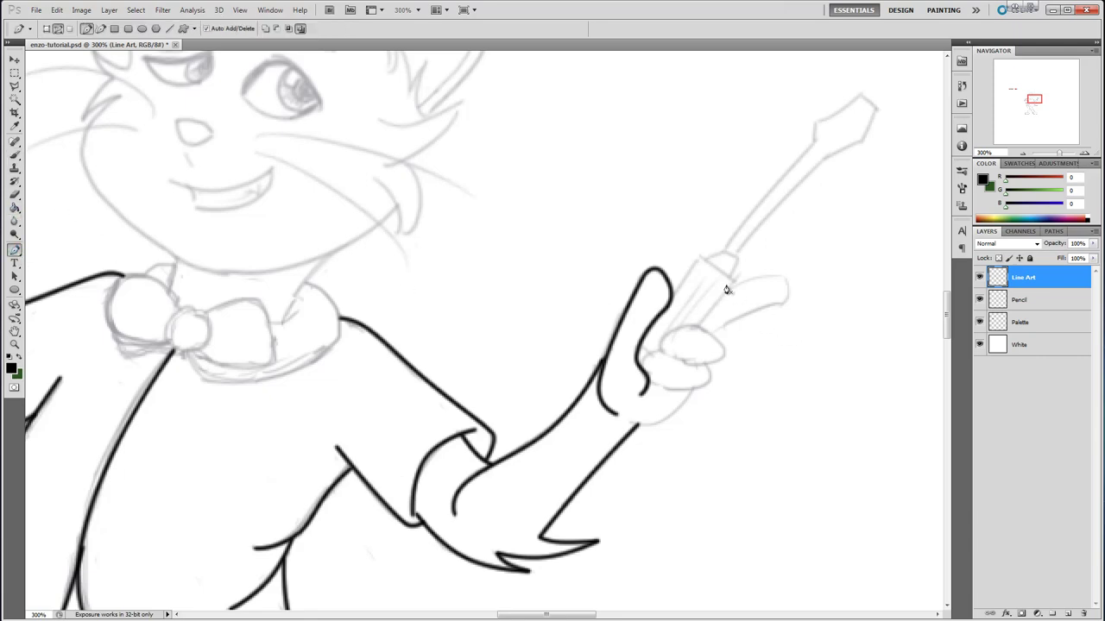
click(671, 296)
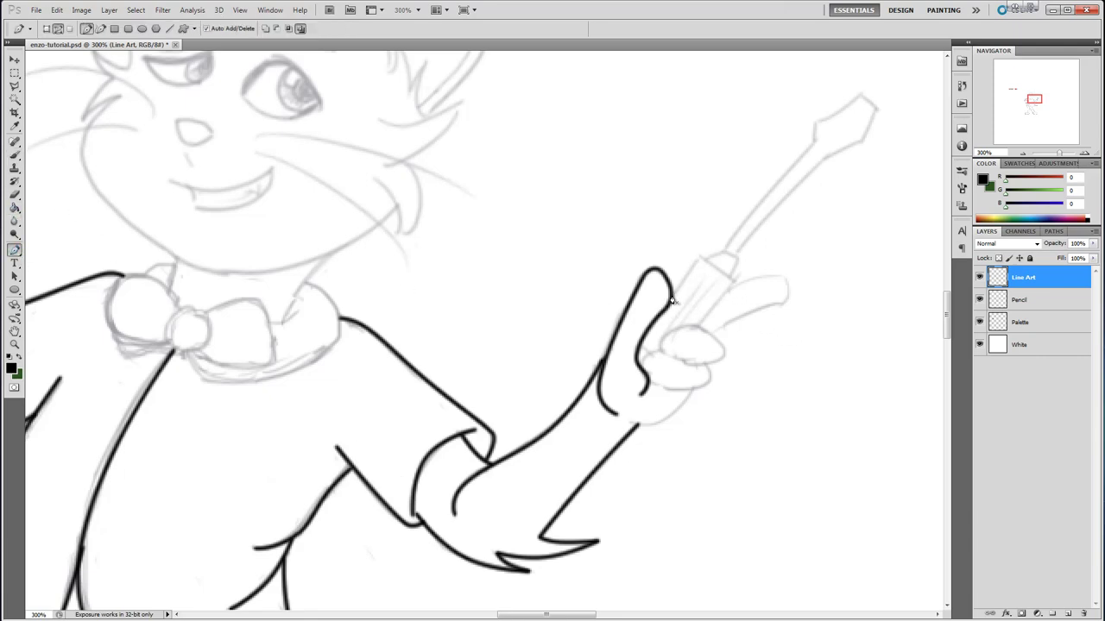
click(700, 257)
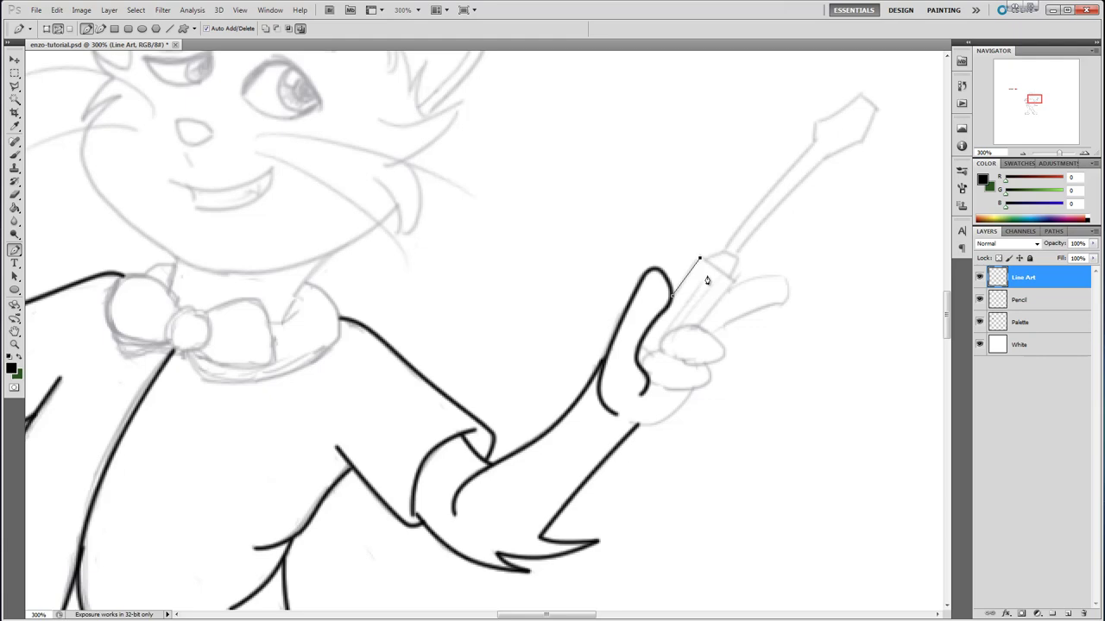
click(700, 327)
right_click(706, 292)
click(729, 372)
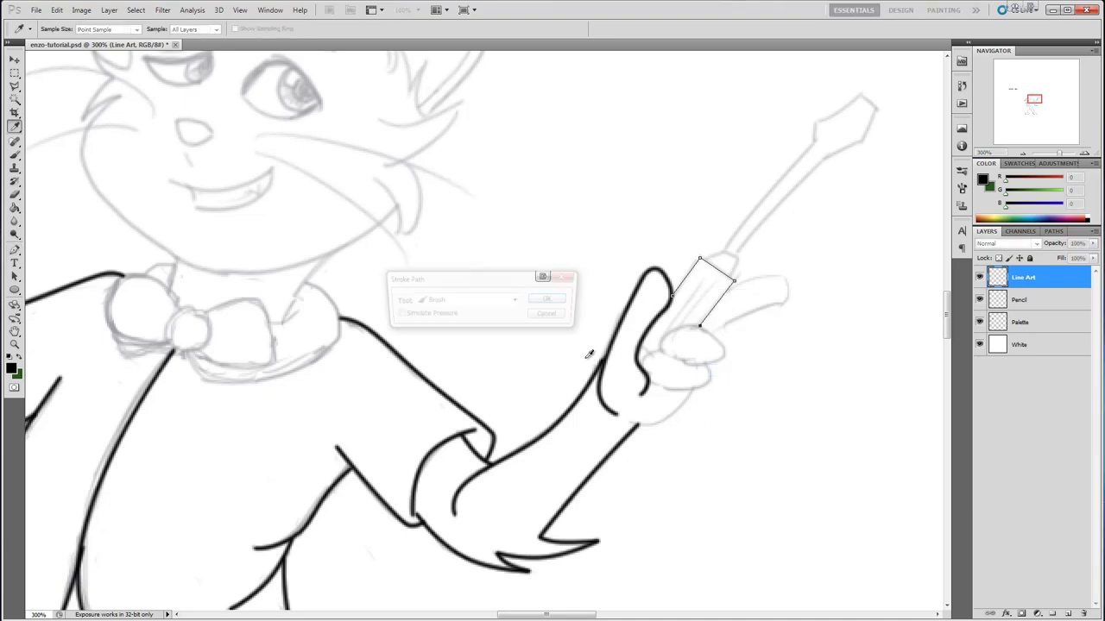
click(546, 298)
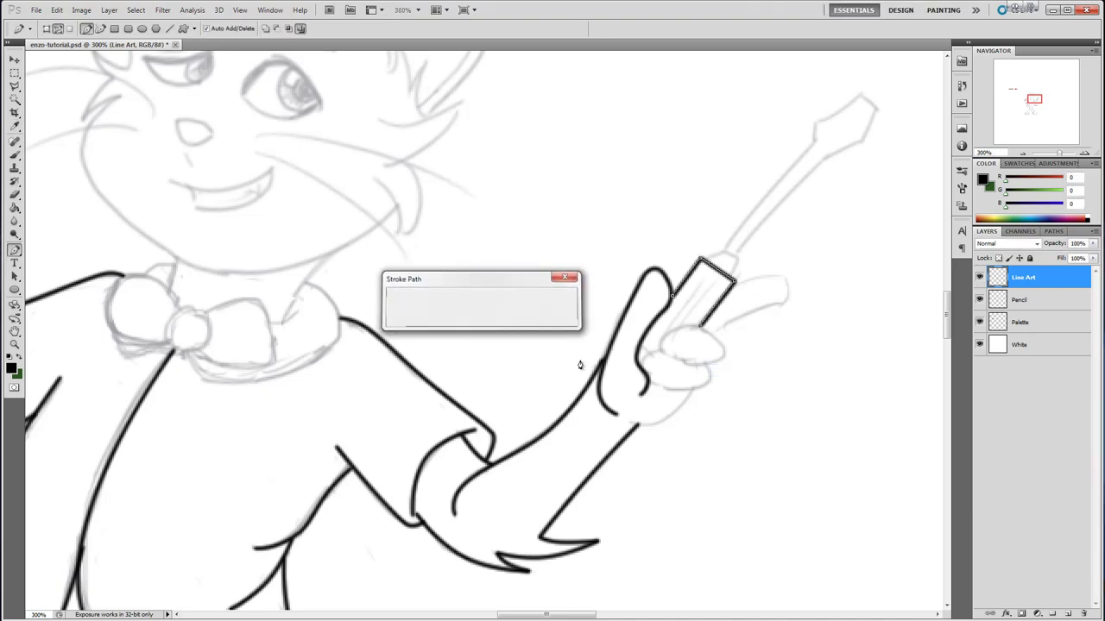
Trace the small tapered collar at the end of the screwdriver handle and stroke it with the Brush.
click(723, 253)
click(735, 263)
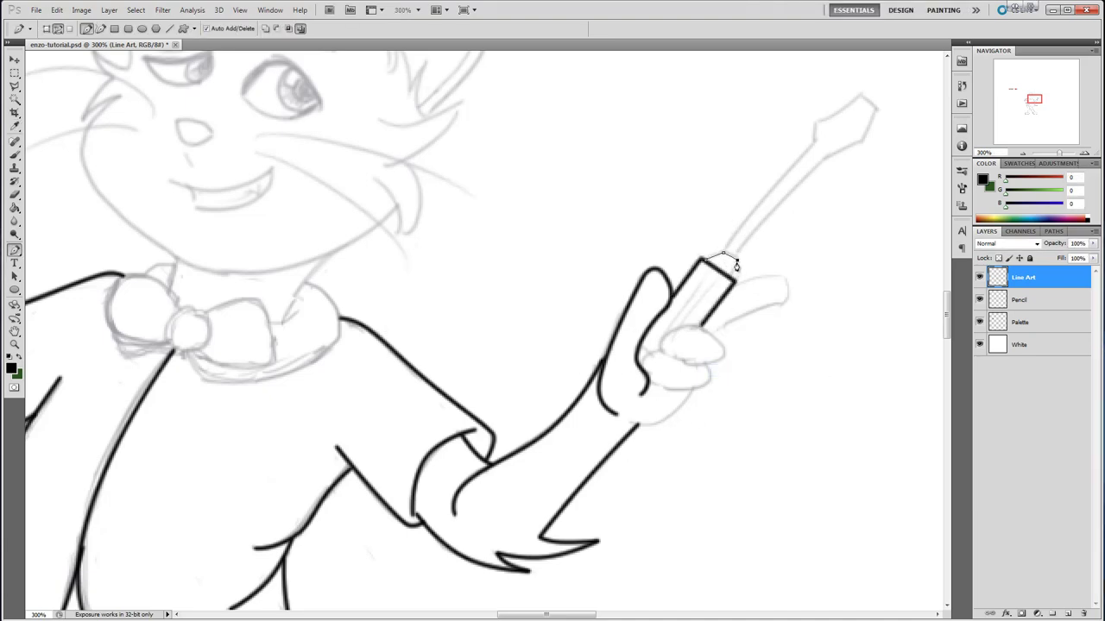
click(732, 281)
right_click(726, 269)
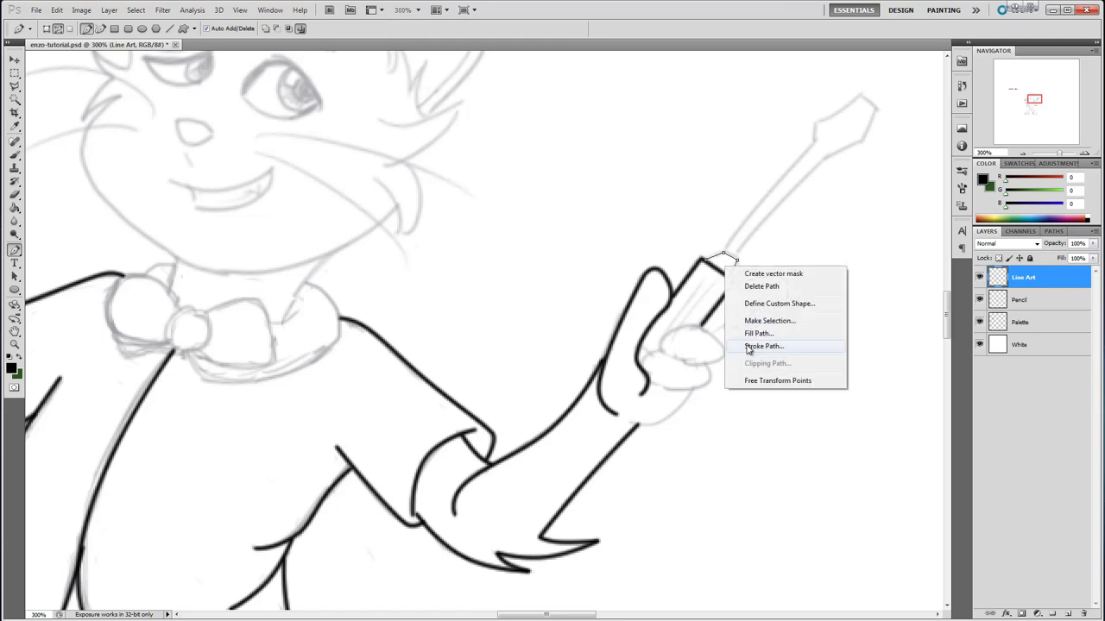
click(751, 351)
click(544, 299)
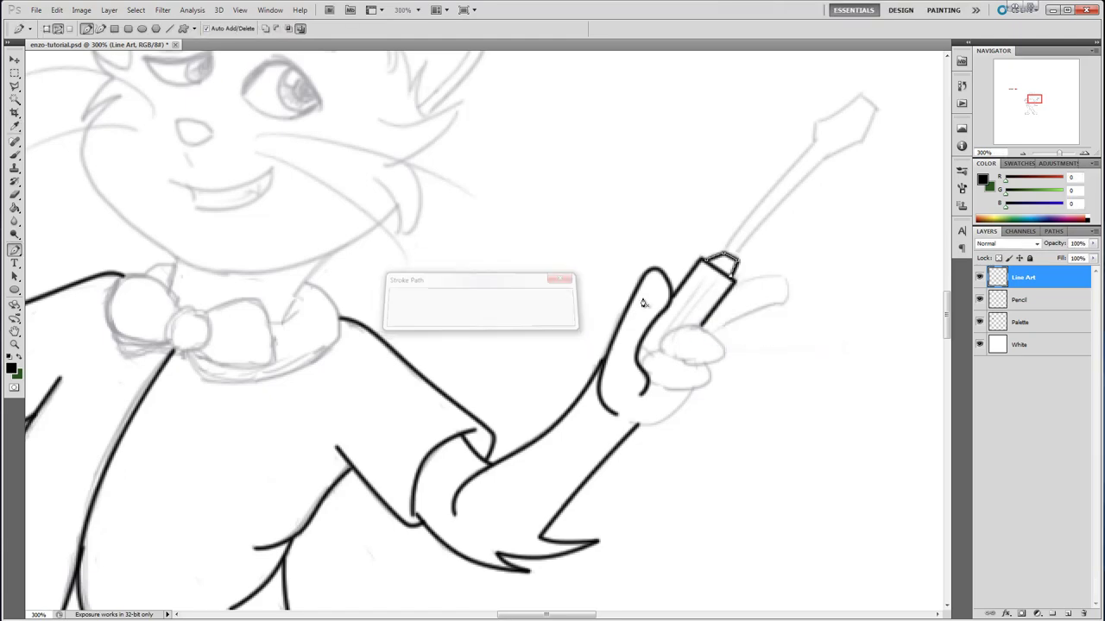
Trace the screwdriver's slightly curved shaft and angular flat tip from the collar and back, and stroke the outline with the Brush.
click(725, 251)
click(813, 141)
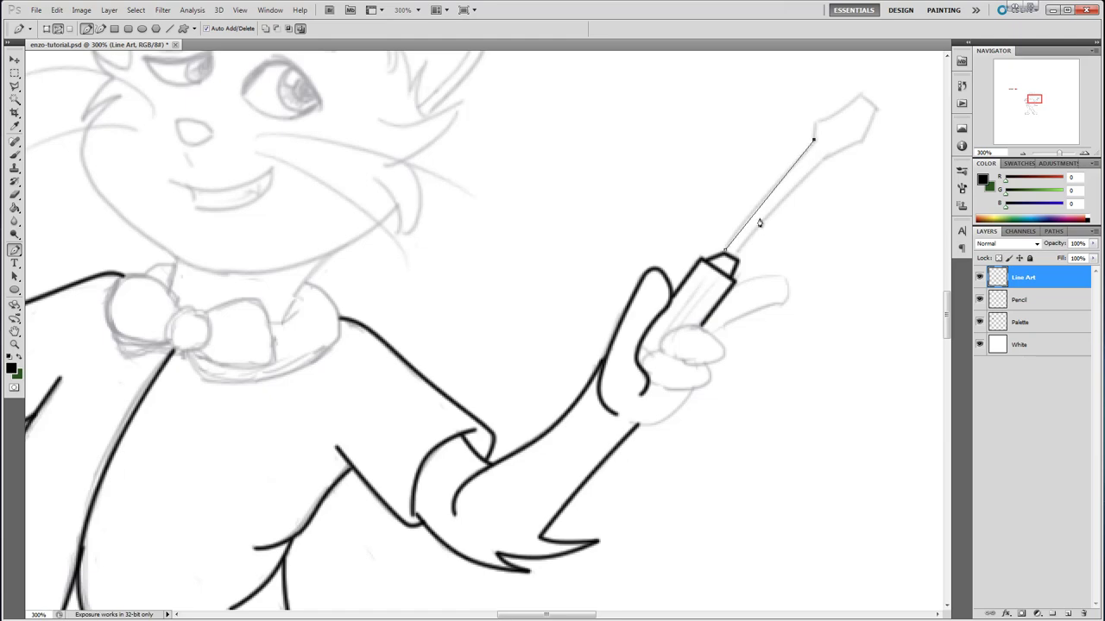
click(758, 208)
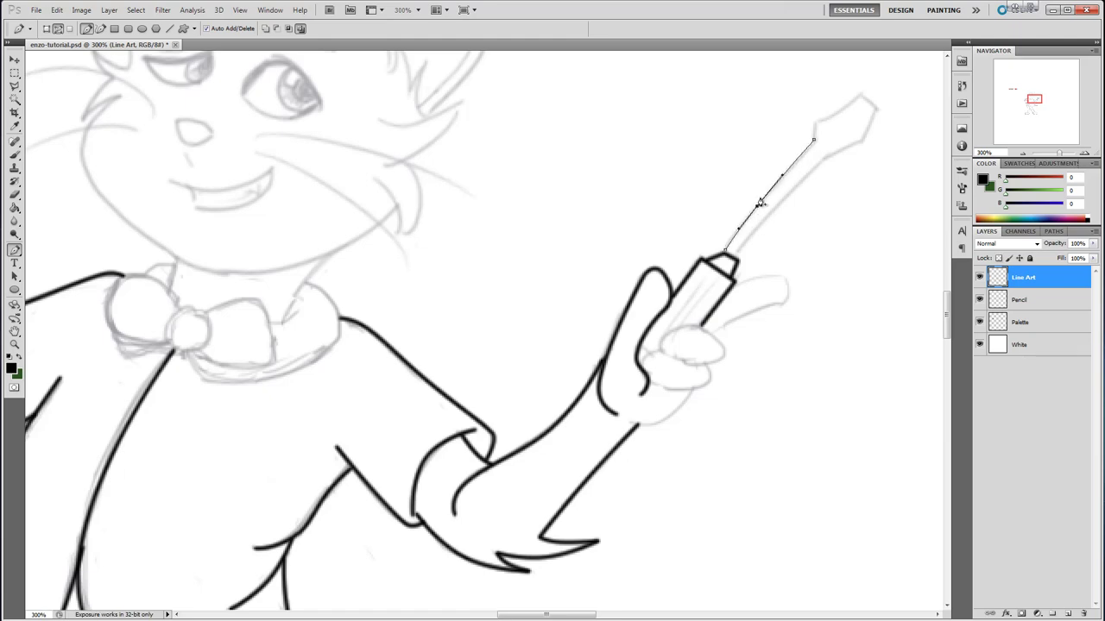
click(815, 122)
click(860, 97)
click(875, 107)
click(865, 136)
click(827, 155)
click(726, 252)
drag(771, 217, 767, 215)
right_click(766, 205)
click(806, 290)
click(568, 298)
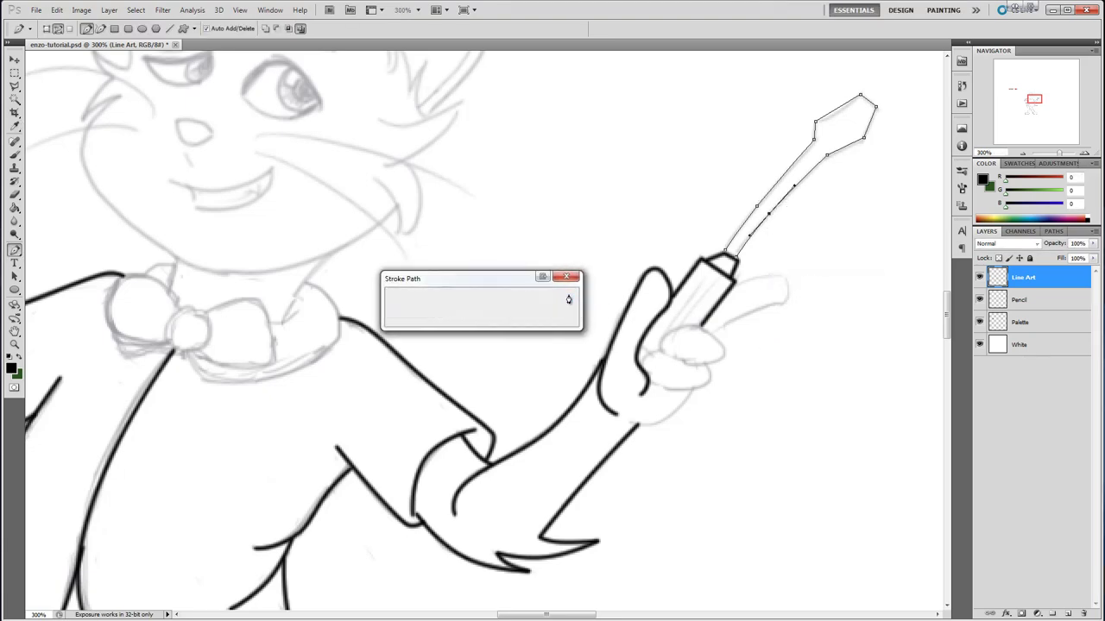
Trace the extended index finger from the screwdriver handle around the fingertip and back, and stroke it with the Brush.
click(731, 286)
click(778, 277)
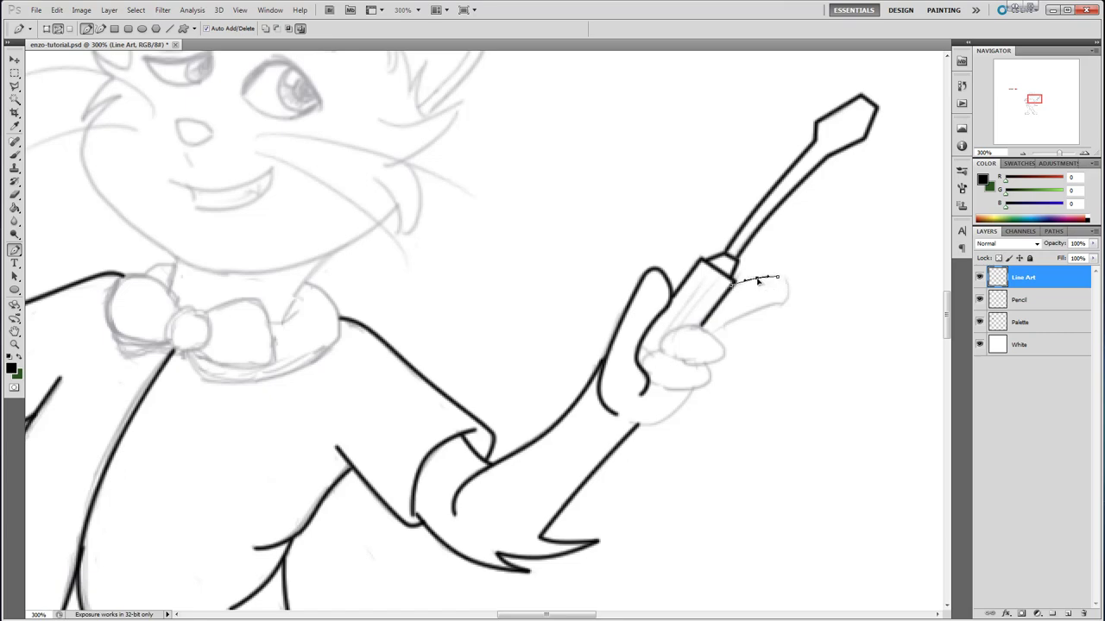
click(776, 302)
mouse_move(777, 293)
mouse_down()
mouse_move(790, 295)
mouse_move(790, 274)
mouse_move(789, 307)
mouse_up()
click(708, 333)
right_click(745, 298)
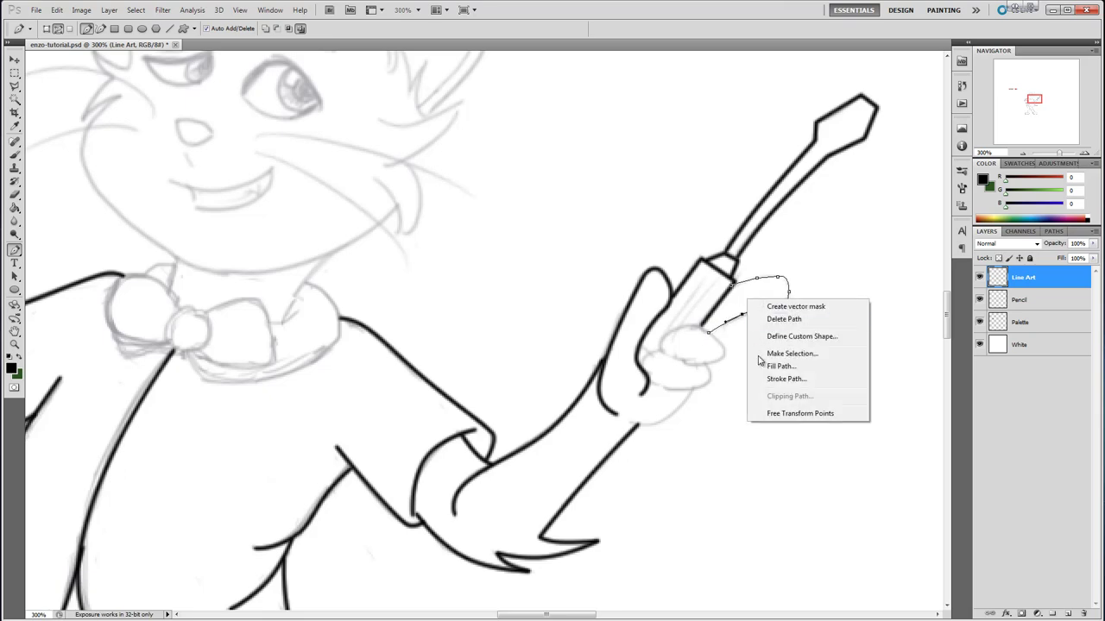
click(775, 380)
key(Return)
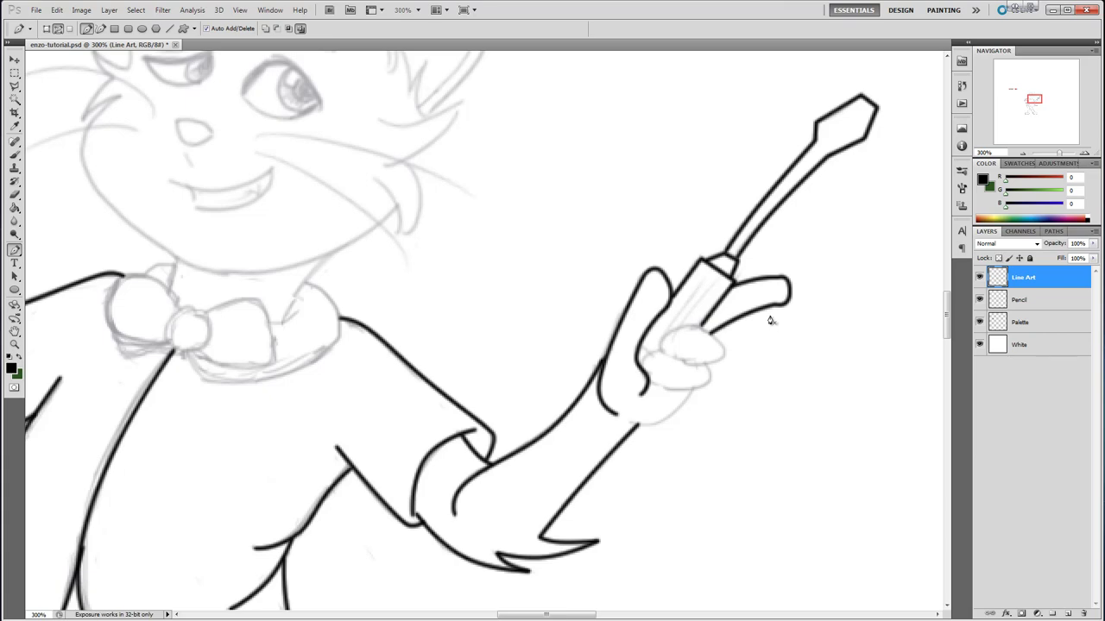
Undo the index finger's stroke, refine the path's curve at the underside of the fingertip, and stroke it again with the Brush.
key(ctrl+alt+z)
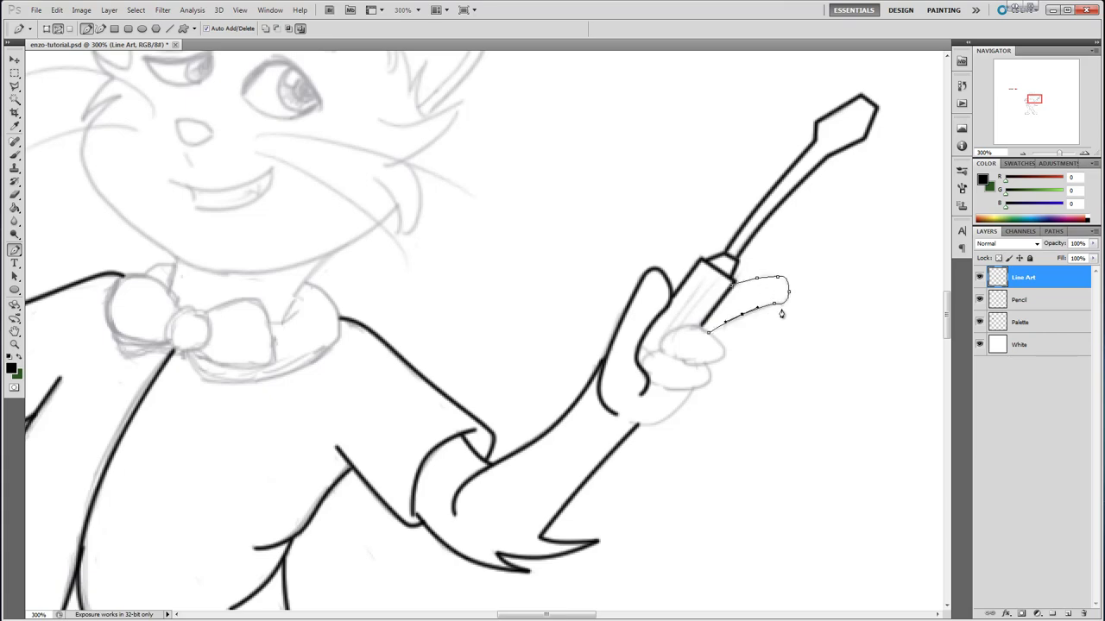
click(774, 308)
drag(789, 307, 791, 311)
right_click(770, 295)
click(792, 376)
click(567, 297)
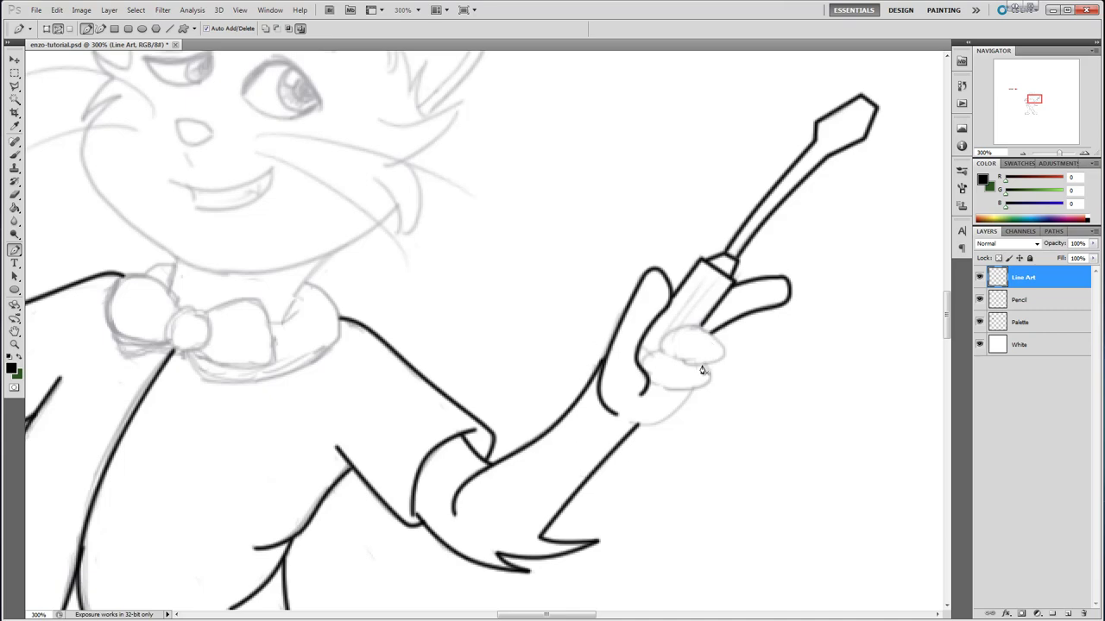
Draw an ellipse path for the upper curled finger, rotate it 16.75° to fit the sketch, and stroke it with the Brush.
click(13, 290)
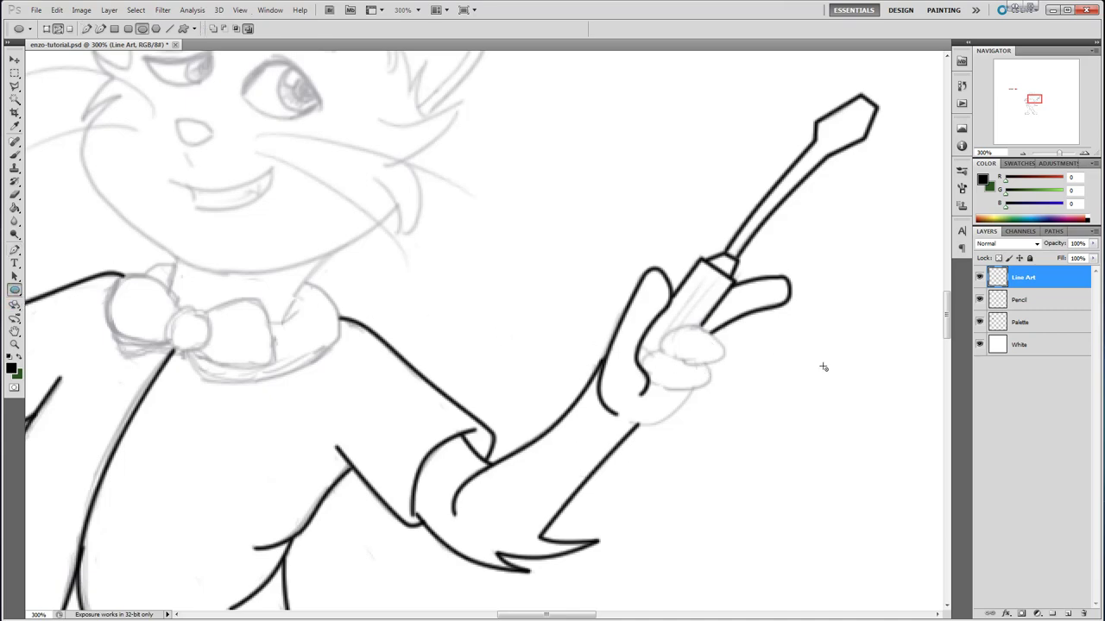
drag(682, 339, 732, 369)
right_click(707, 350)
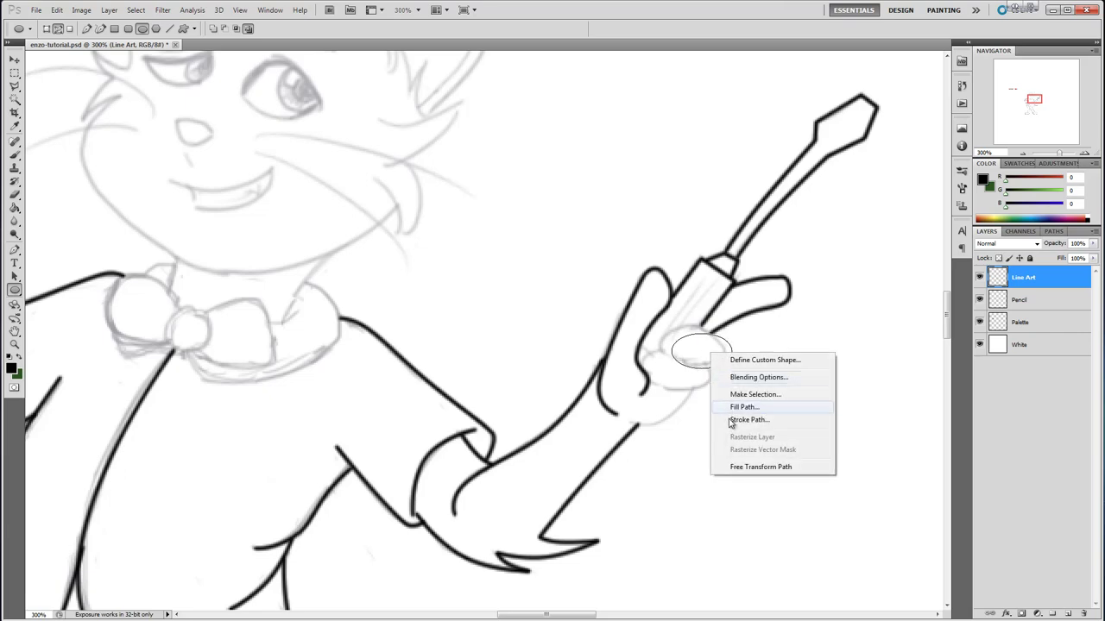
click(729, 405)
drag(748, 325, 712, 352)
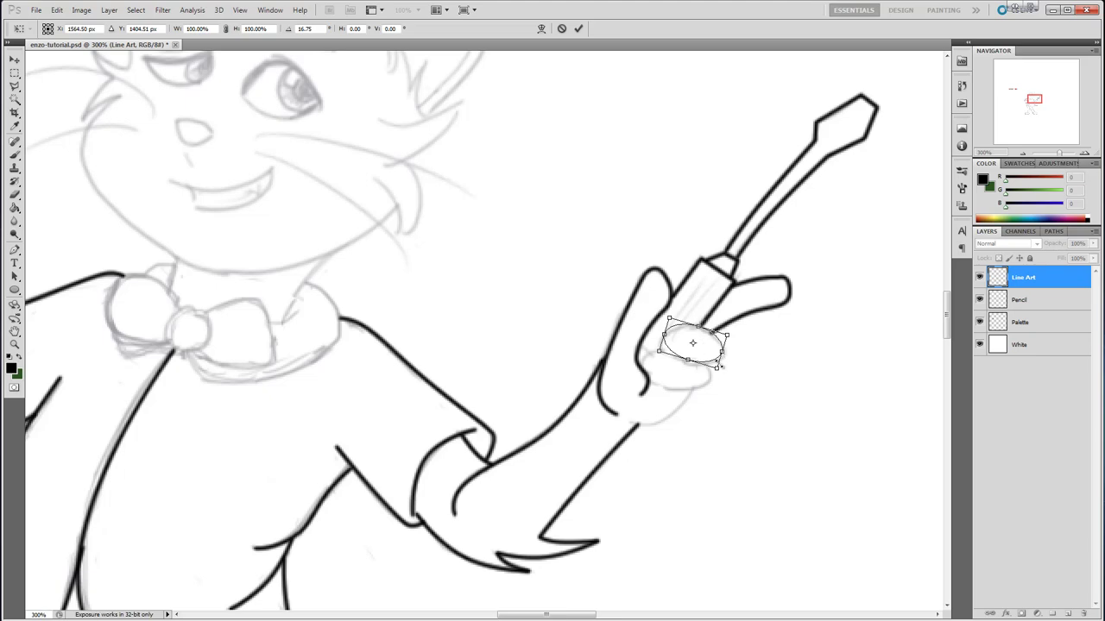
key(Return)
right_click(702, 346)
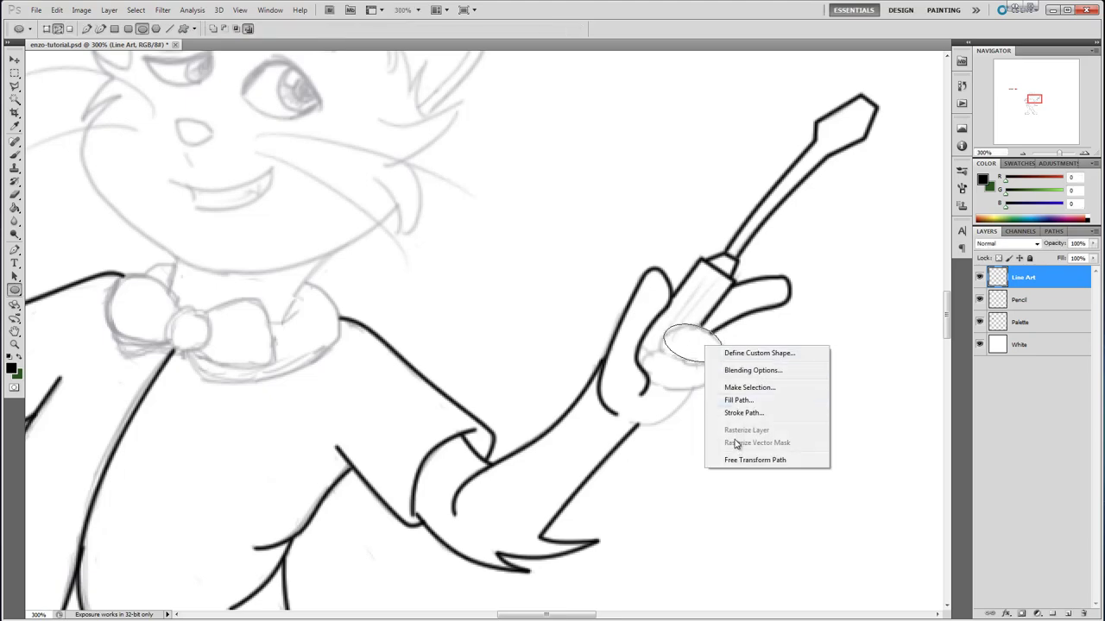
click(742, 413)
click(549, 300)
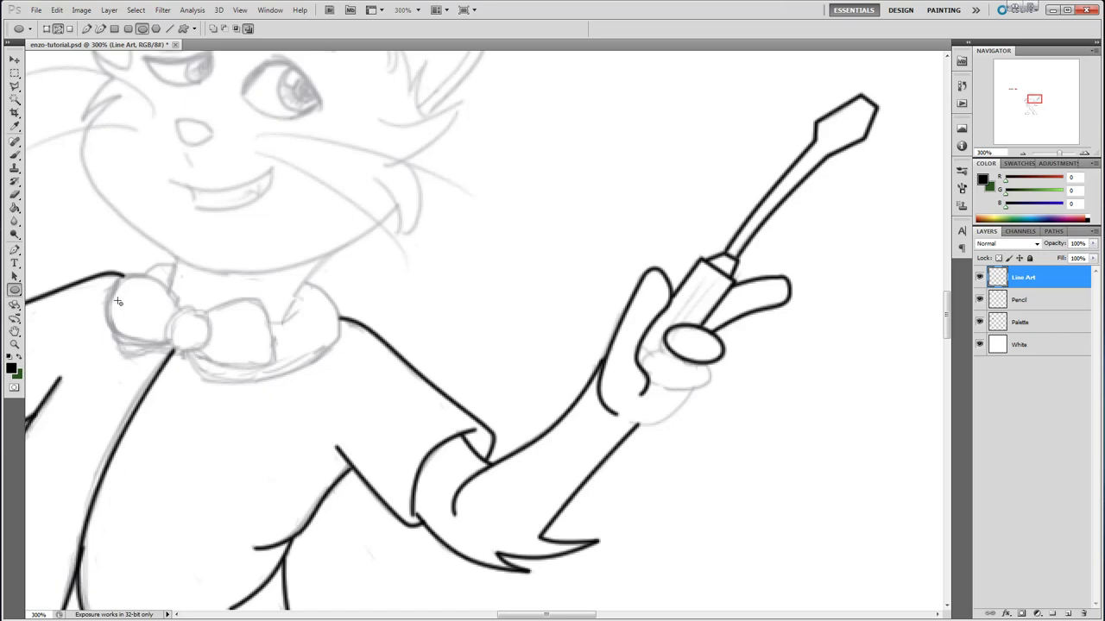
Trace the lower curled finger's outer and bottom edge from the upper finger to the palm, and stroke it with the Brush.
click(14, 250)
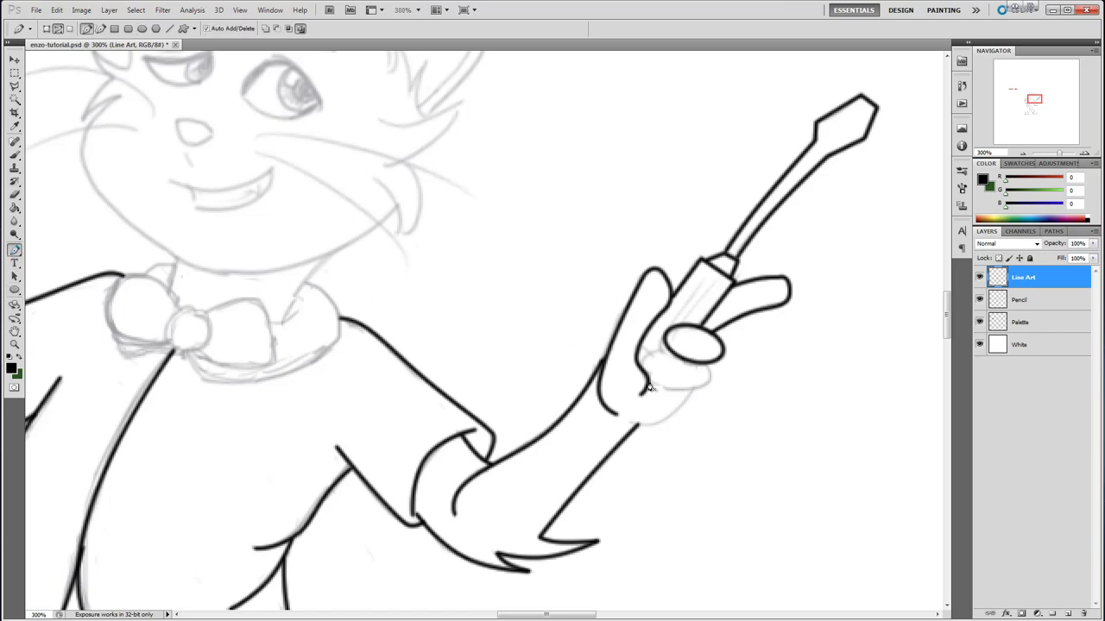
click(705, 363)
drag(693, 379, 674, 399)
right_click(676, 380)
click(709, 455)
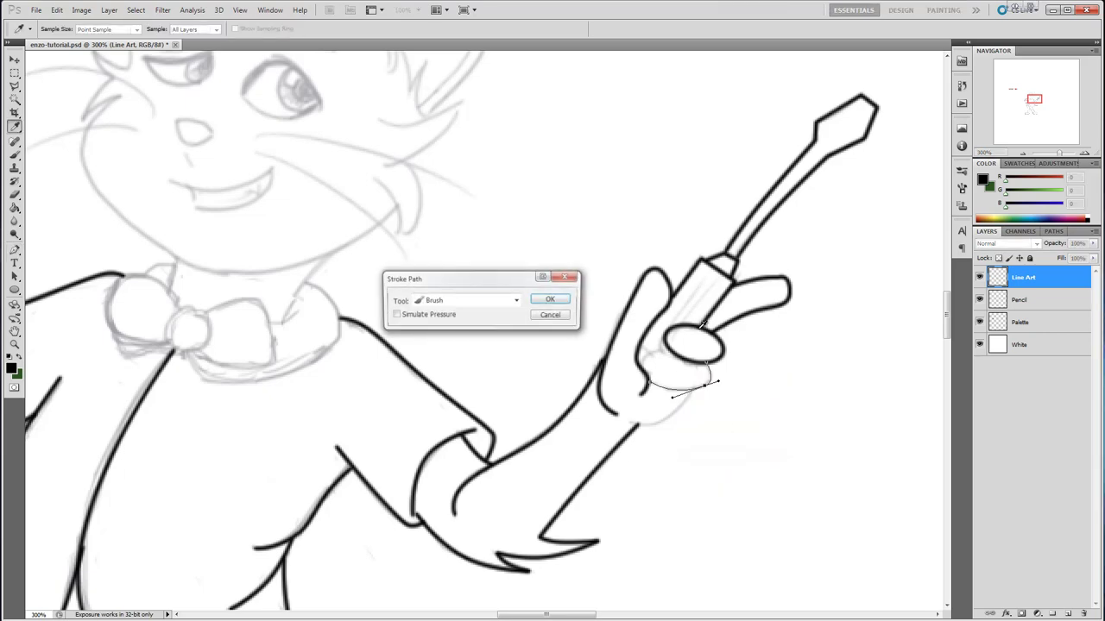
click(559, 300)
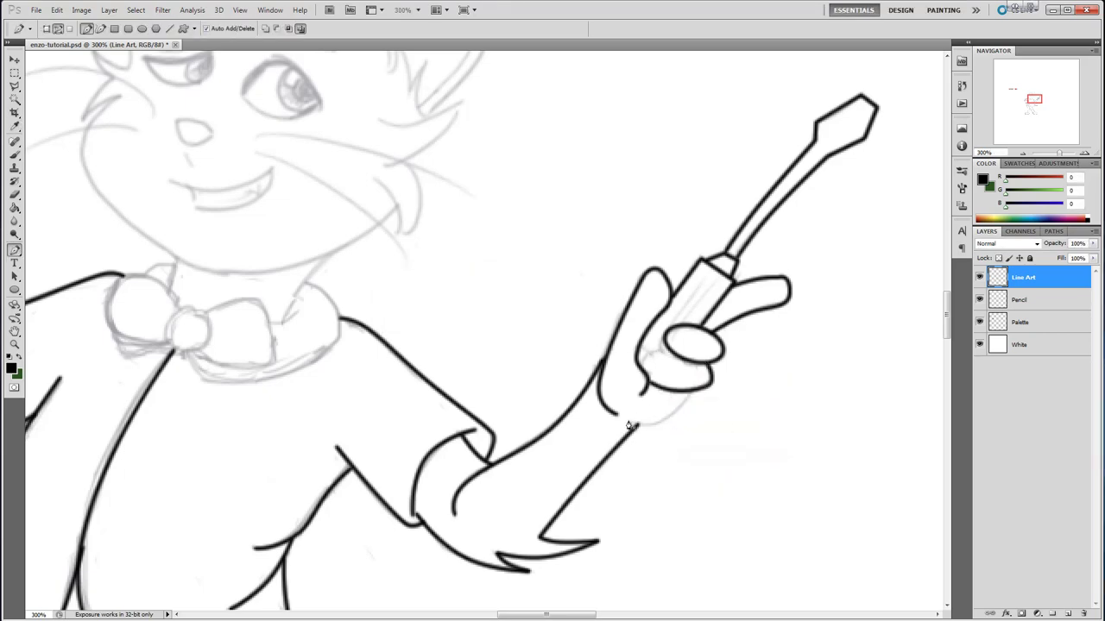
Trace the palm's lower edge from beneath the curled fingers to the wrist and stroke it with the Brush.
click(691, 393)
click(659, 408)
drag(660, 407, 661, 423)
right_click(658, 408)
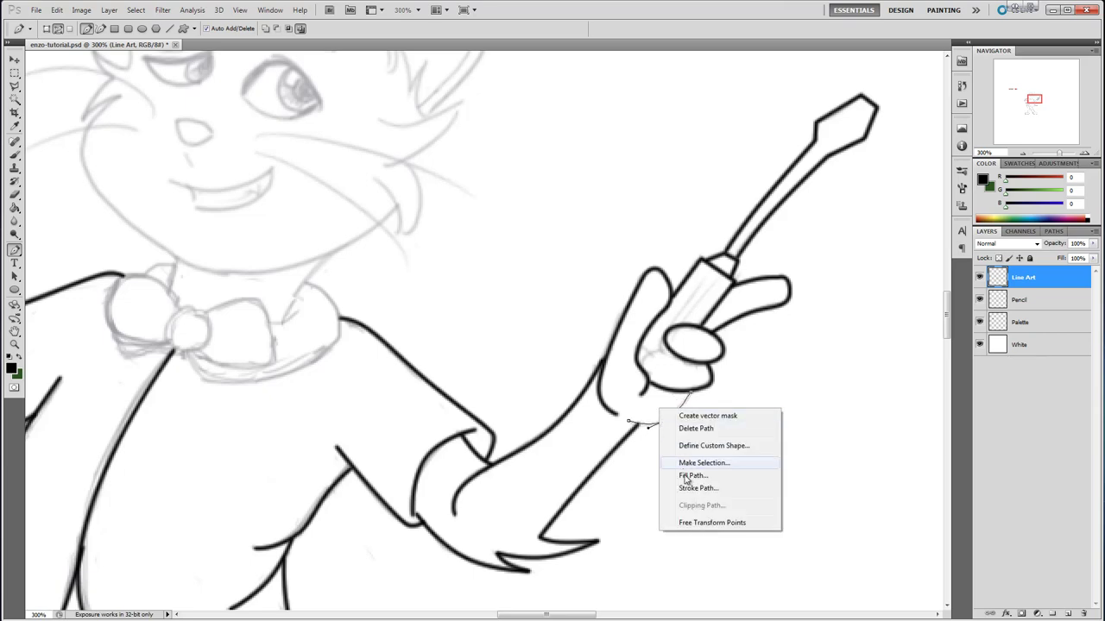
click(694, 487)
click(561, 300)
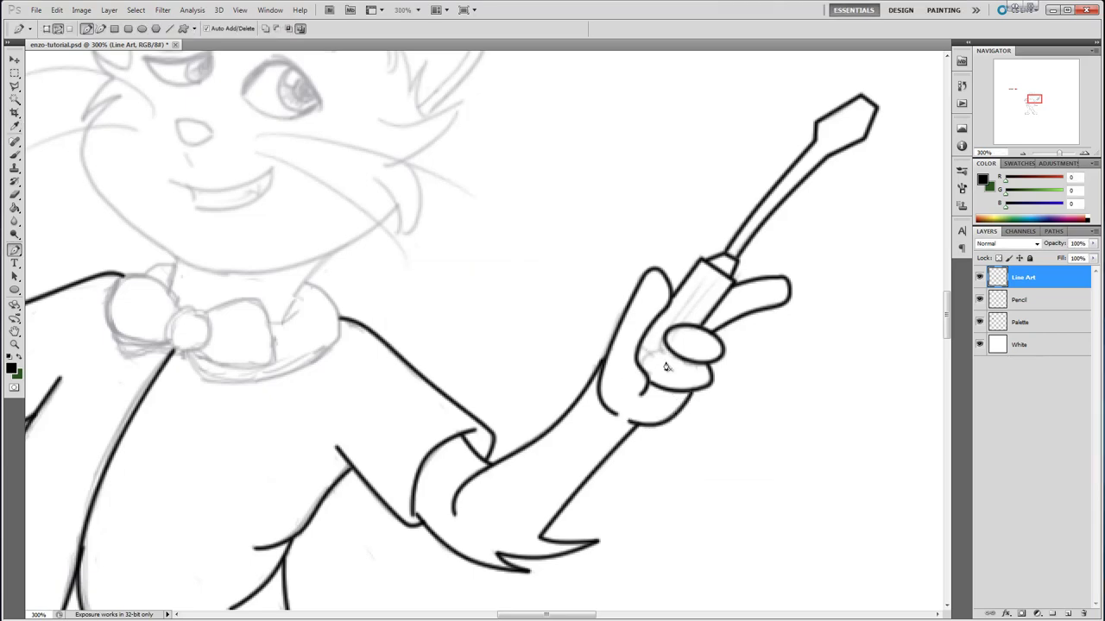
Trace the lower curled finger's upper edge from the palm crease to the upper finger and stroke it with the Brush.
click(641, 363)
drag(655, 356, 650, 352)
right_click(651, 362)
click(694, 436)
key(Return)
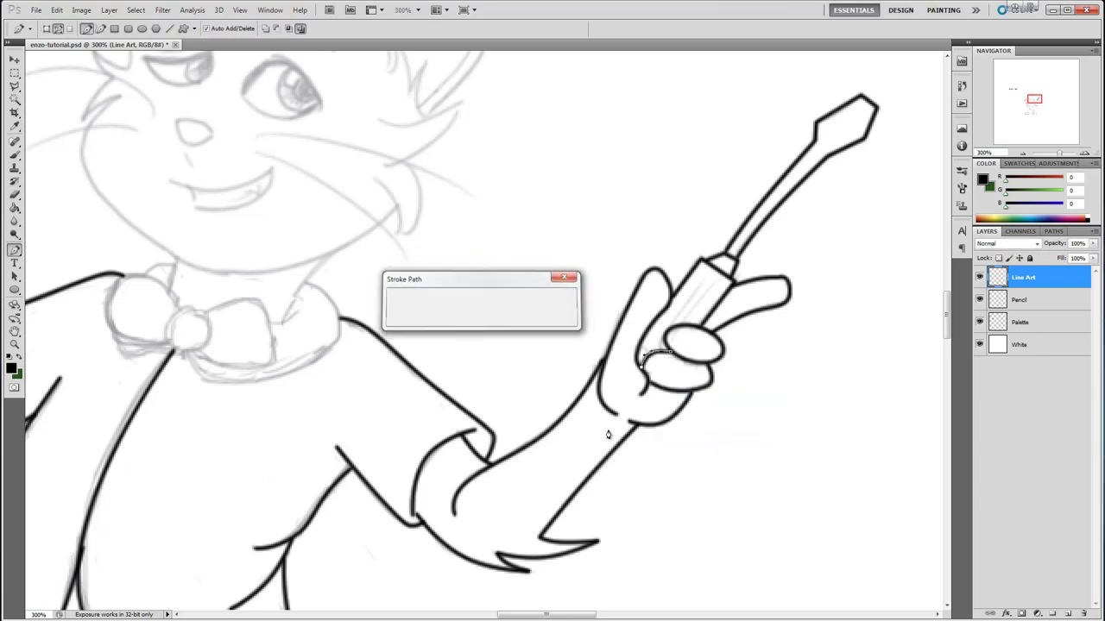
Stroke the short base edge of the screwdriver handle beside the lower curled finger with the Brush.
right_click(645, 351)
click(678, 441)
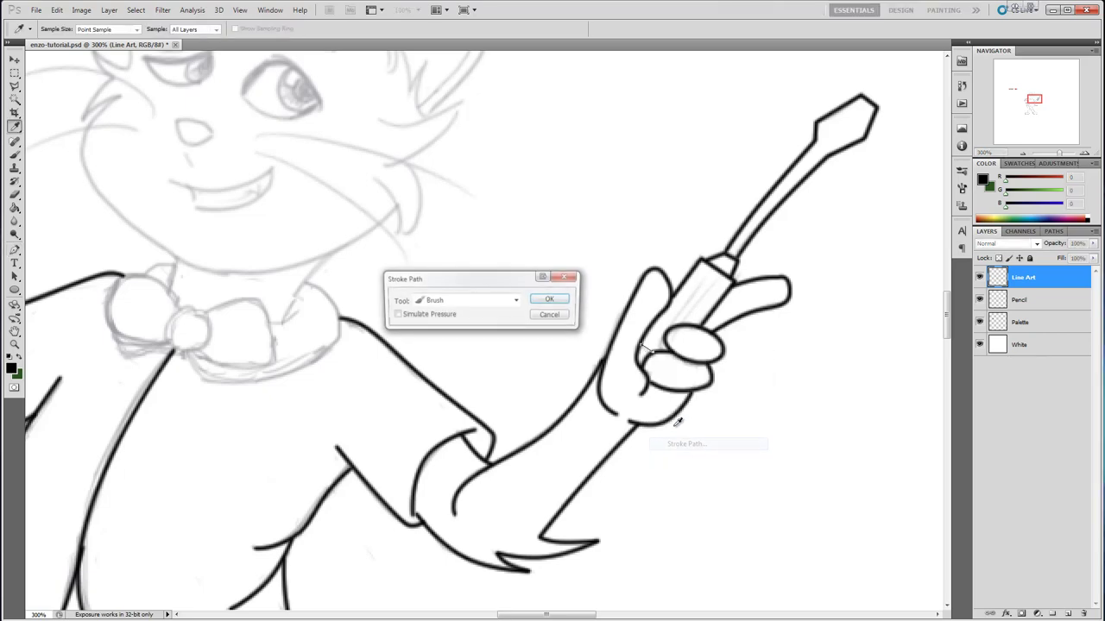
key(Return)
Trace a straight grip line along the middle of the screwdriver handle and stroke it with the Brush.
click(704, 280)
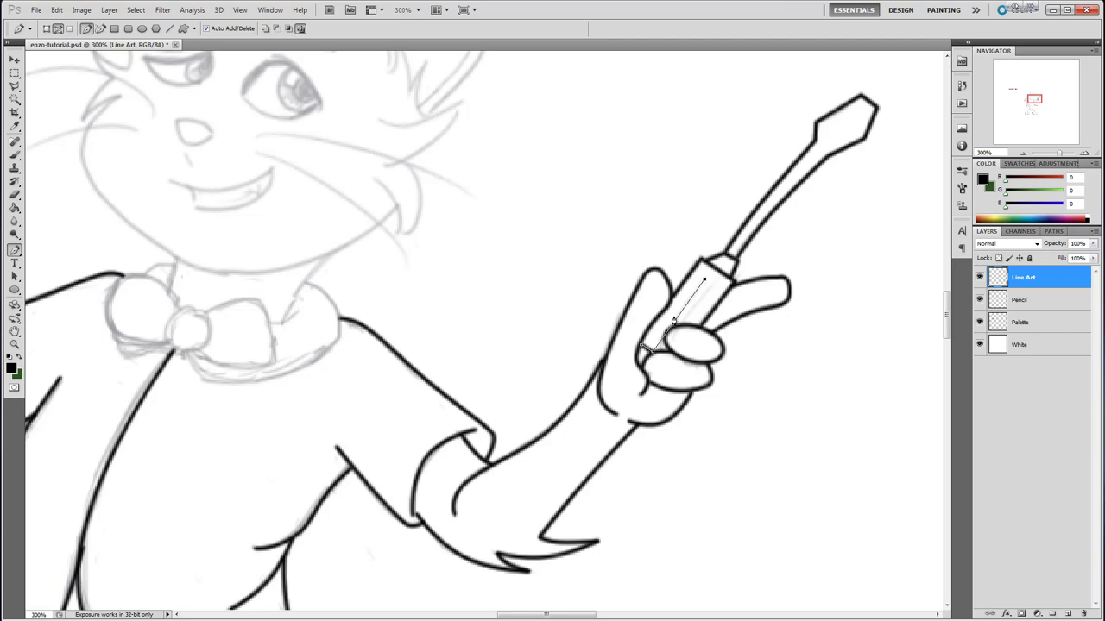
key(Return)
click(703, 280)
click(667, 324)
right_click(690, 315)
click(717, 400)
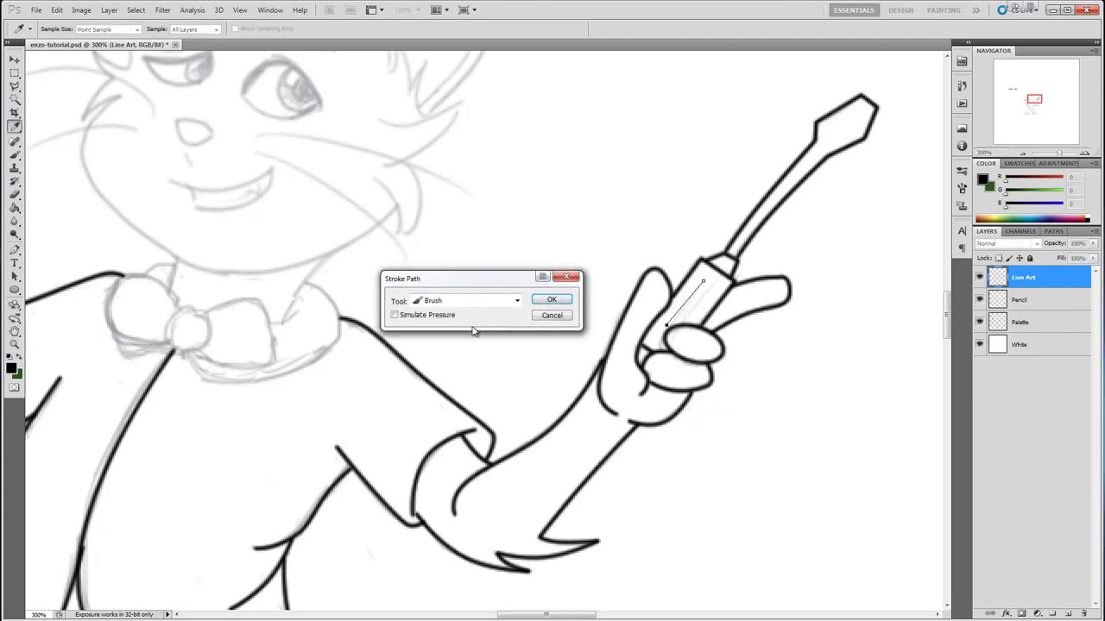
click(549, 299)
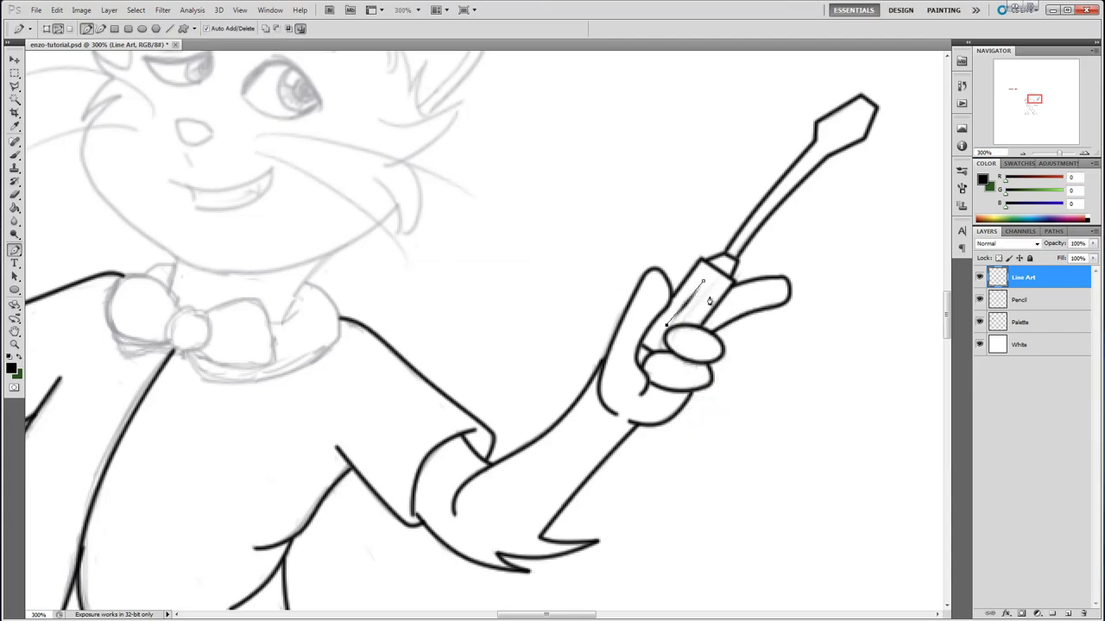
Trace a second, shorter grip line parallel to the first on the handle and stroke it with the Brush using Simulate Pressure.
click(710, 290)
click(687, 324)
right_click(696, 311)
click(729, 400)
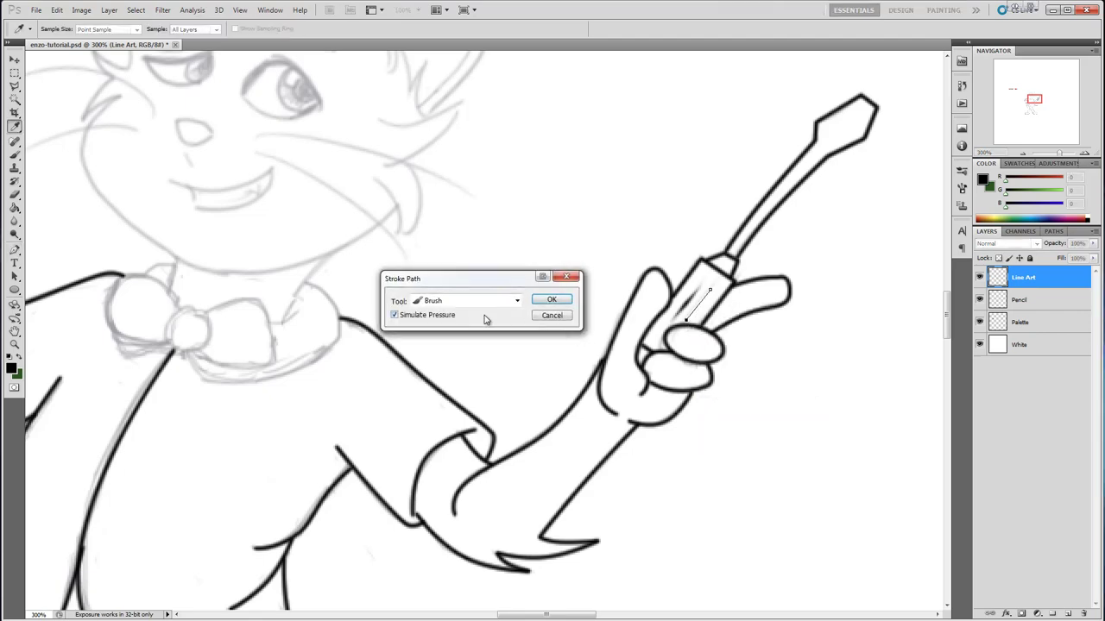
click(550, 298)
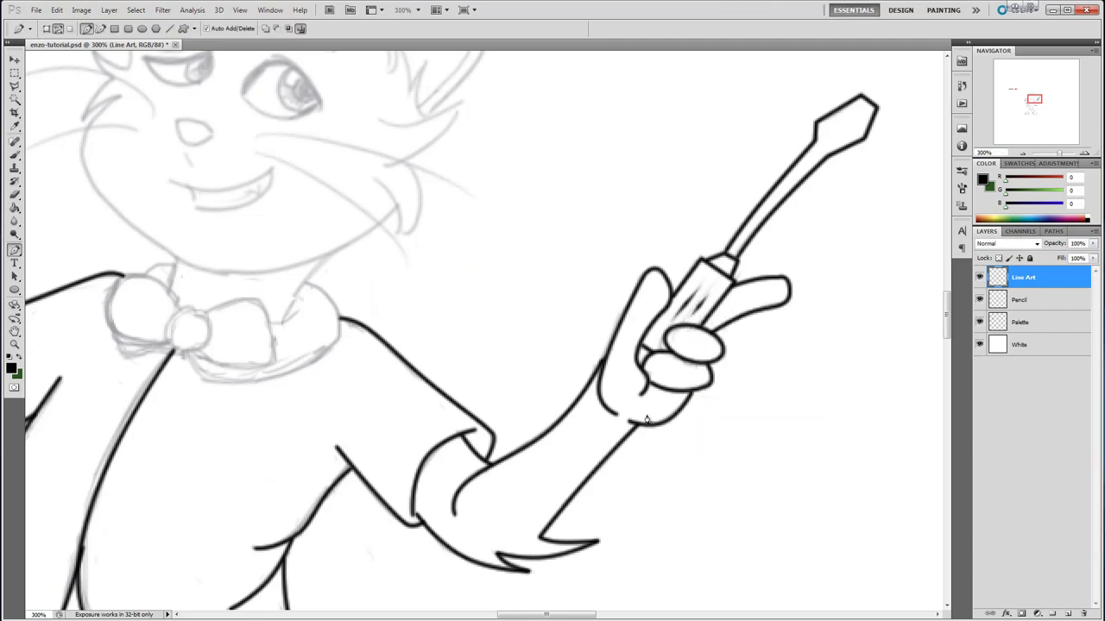
Trace the collar's outer curve from the right side of the neck to beneath the bow tie knot and stroke it with the Brush without Simulate Pressure.
drag(566, 615, 536, 599)
scroll(953, 308, up, 3)
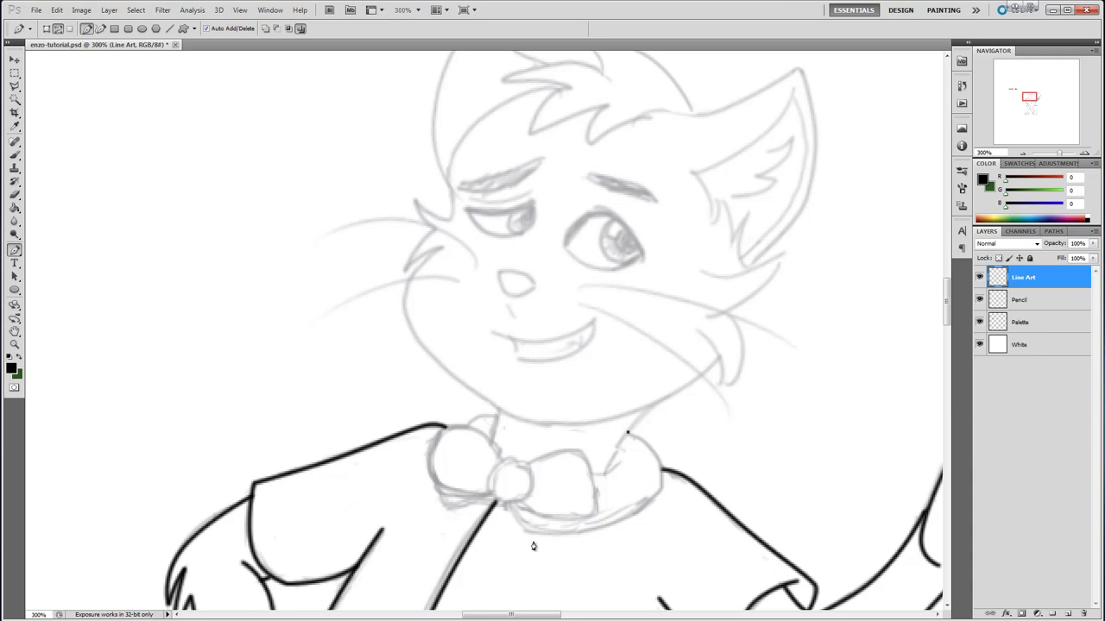
click(508, 505)
drag(539, 532, 575, 509)
key(ctrl+z)
drag(640, 513, 699, 474)
drag(606, 533, 549, 566)
click(528, 534)
drag(592, 541, 602, 538)
right_click(610, 503)
click(656, 580)
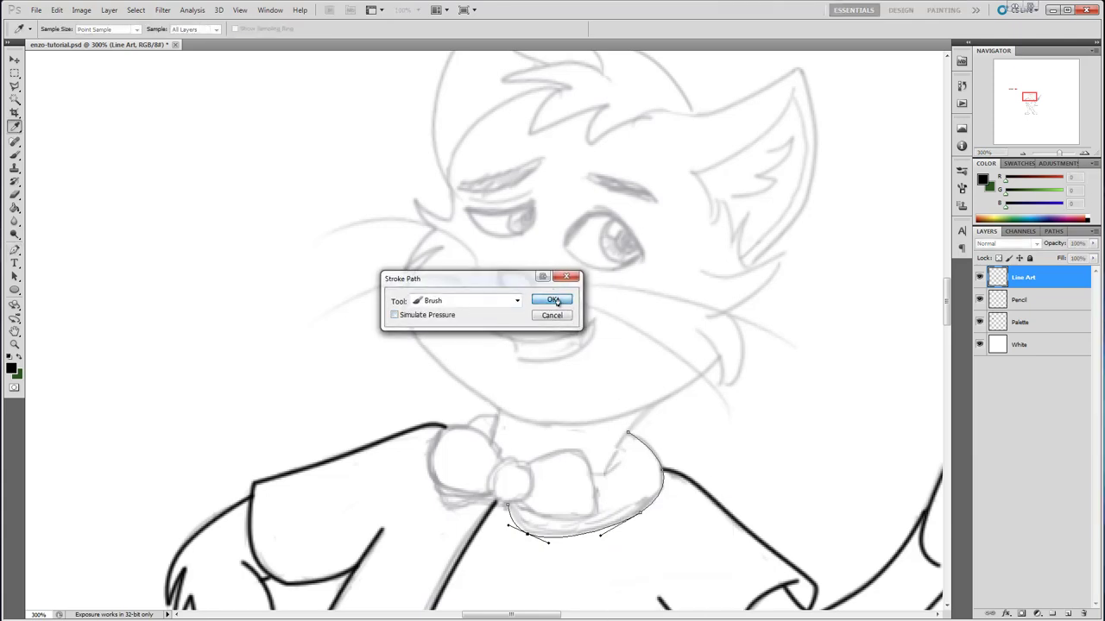
click(552, 302)
Trace the small collar edge between the left bow loop and the neck and stroke it with the Brush.
click(498, 417)
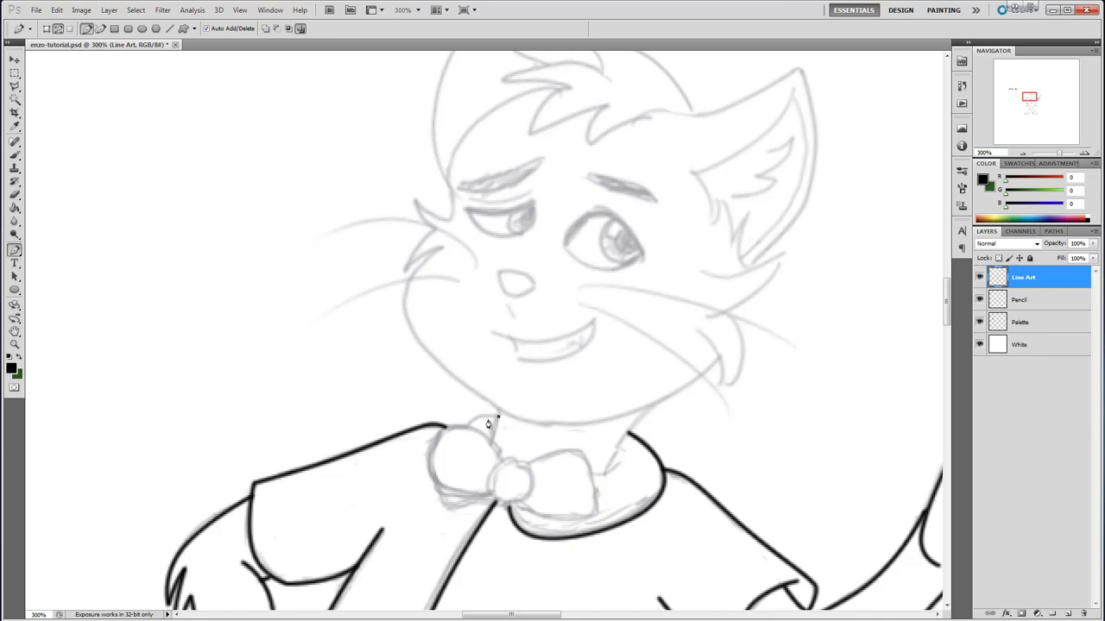
drag(466, 427, 481, 420)
right_click(476, 420)
click(525, 518)
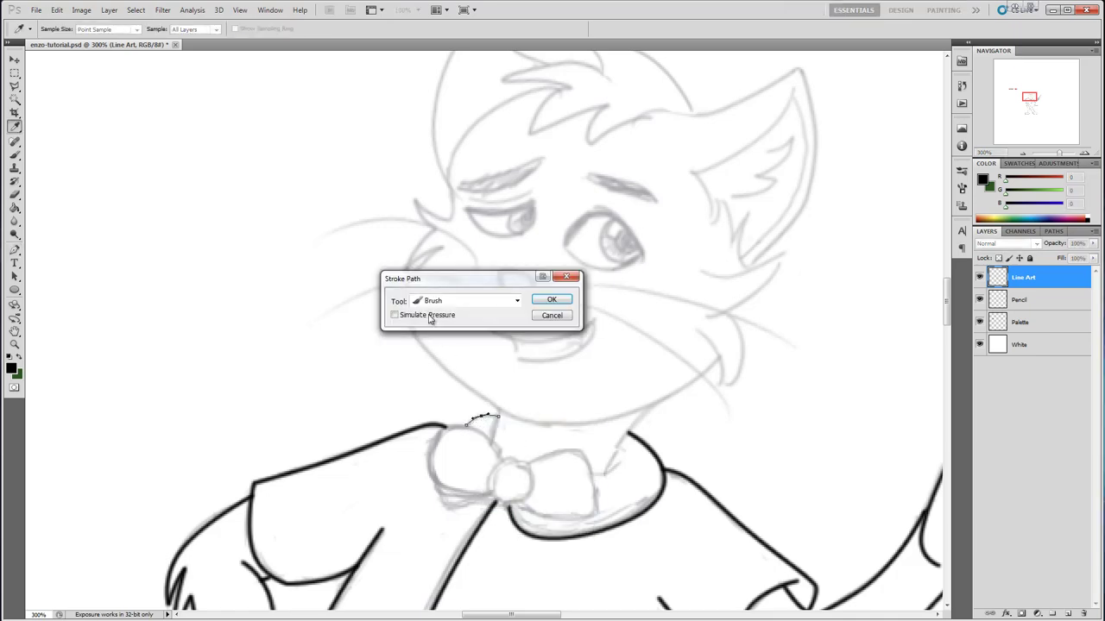
click(552, 300)
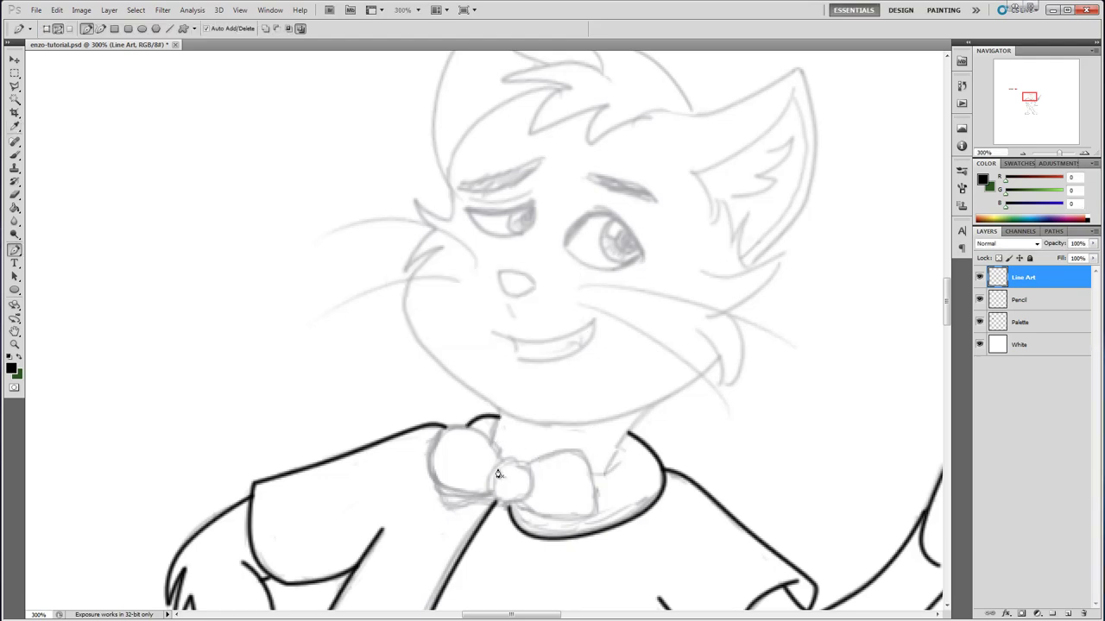
Draw an elliptical path around the bow tie's center knot and stroke it with the Brush.
click(14, 290)
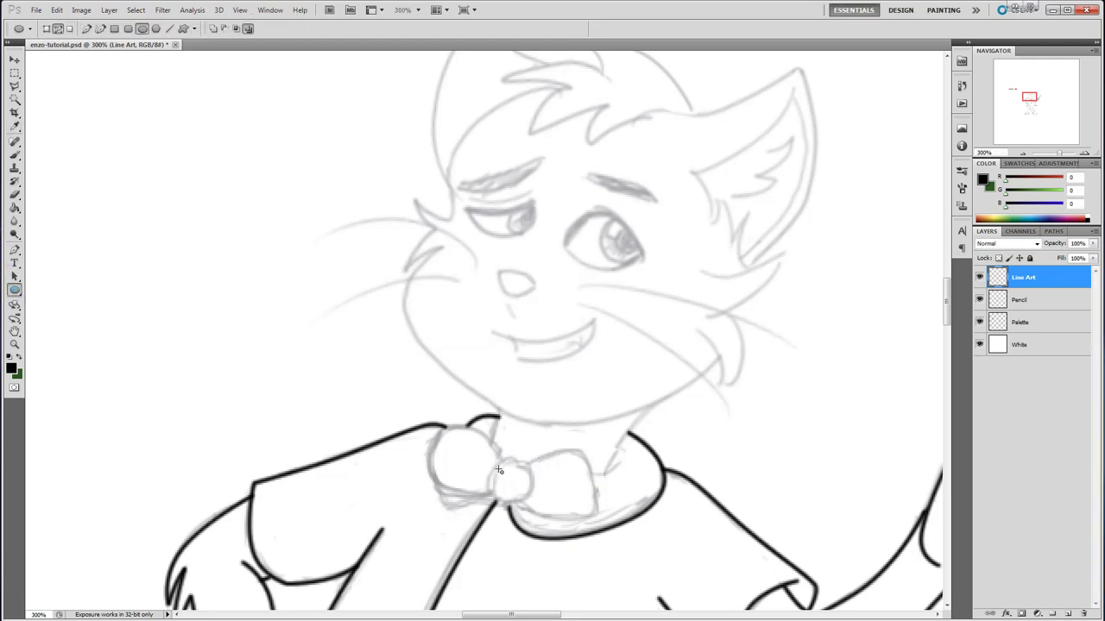
drag(491, 457, 524, 506)
key(ctrl+z)
drag(495, 467, 535, 502)
key(ctrl+z)
drag(487, 457, 535, 506)
right_click(507, 480)
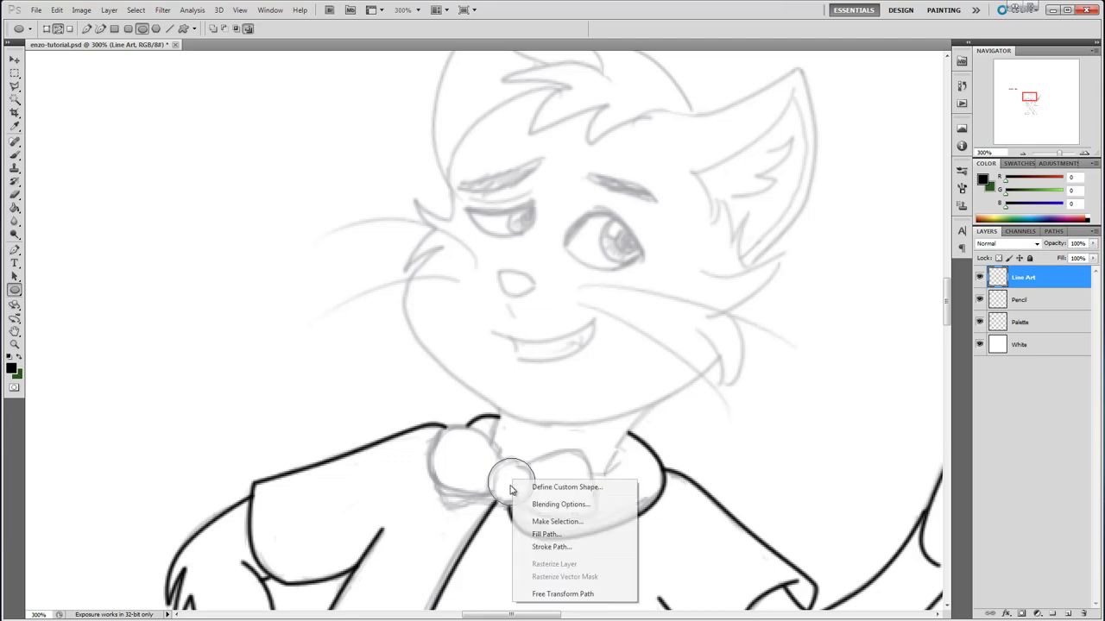
click(539, 546)
click(550, 299)
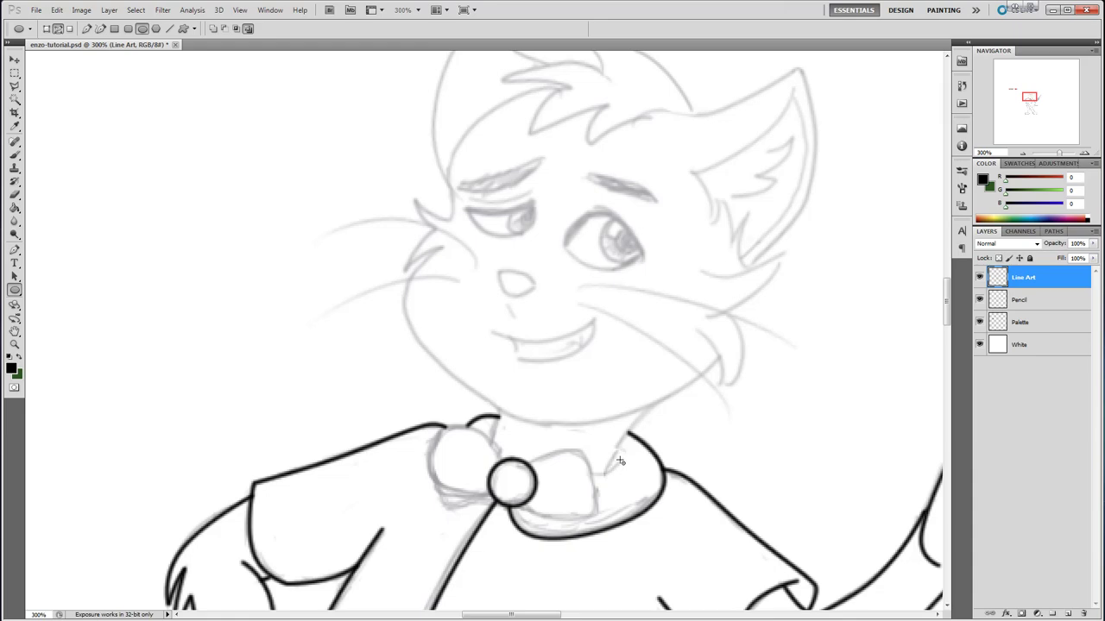
Trace the short curved collar fold beside the right bow loop with the Pen tool and stroke it with the Brush.
click(14, 250)
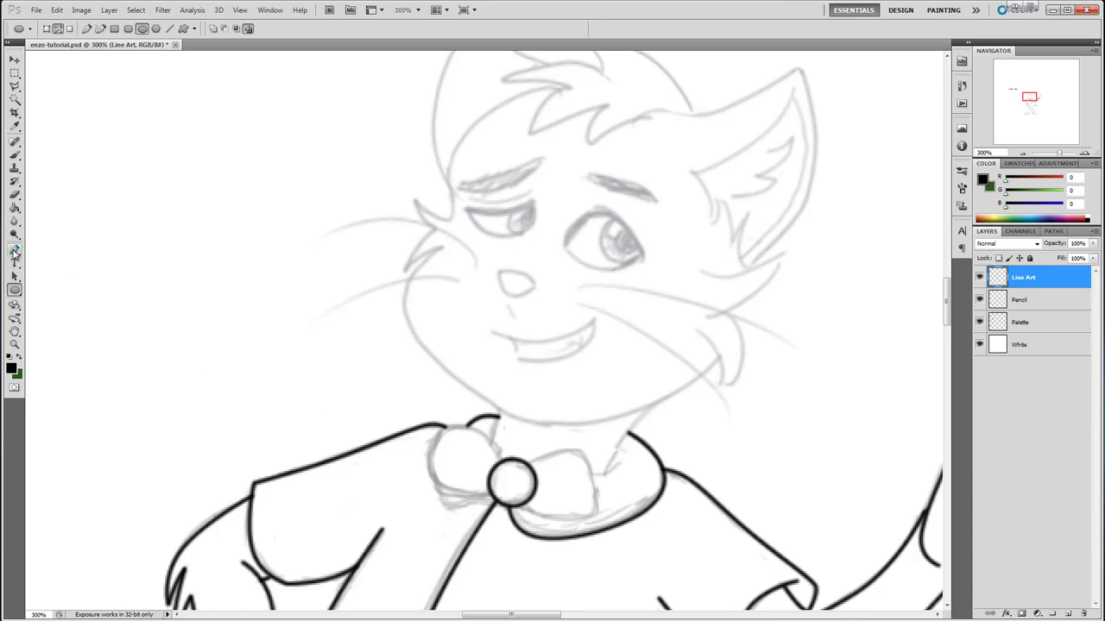
drag(592, 475, 608, 473)
right_click(609, 473)
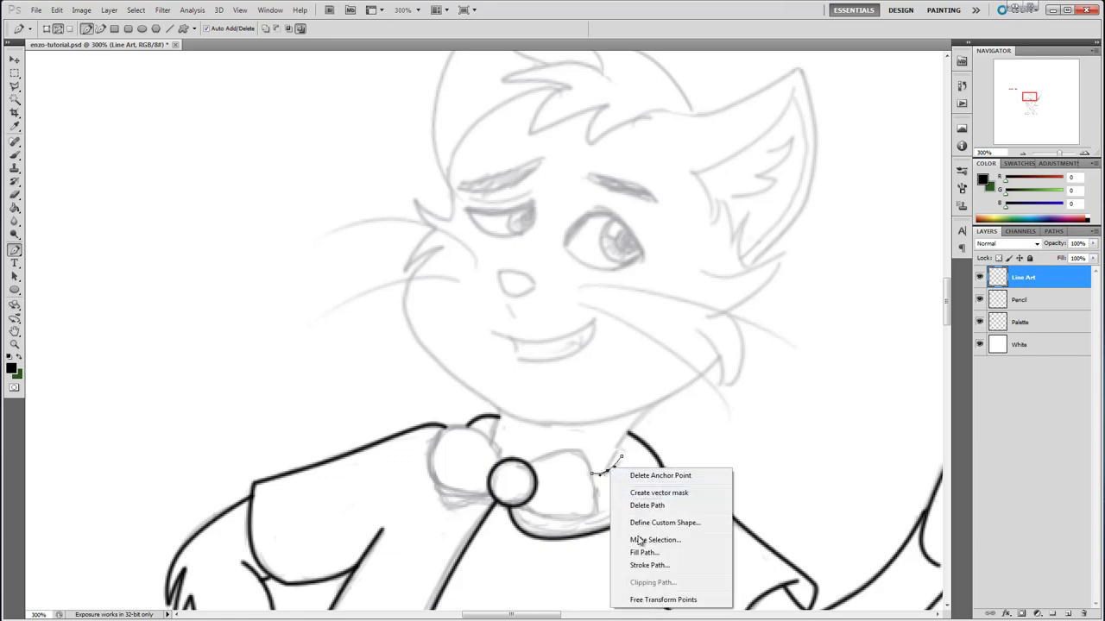
click(634, 566)
click(552, 300)
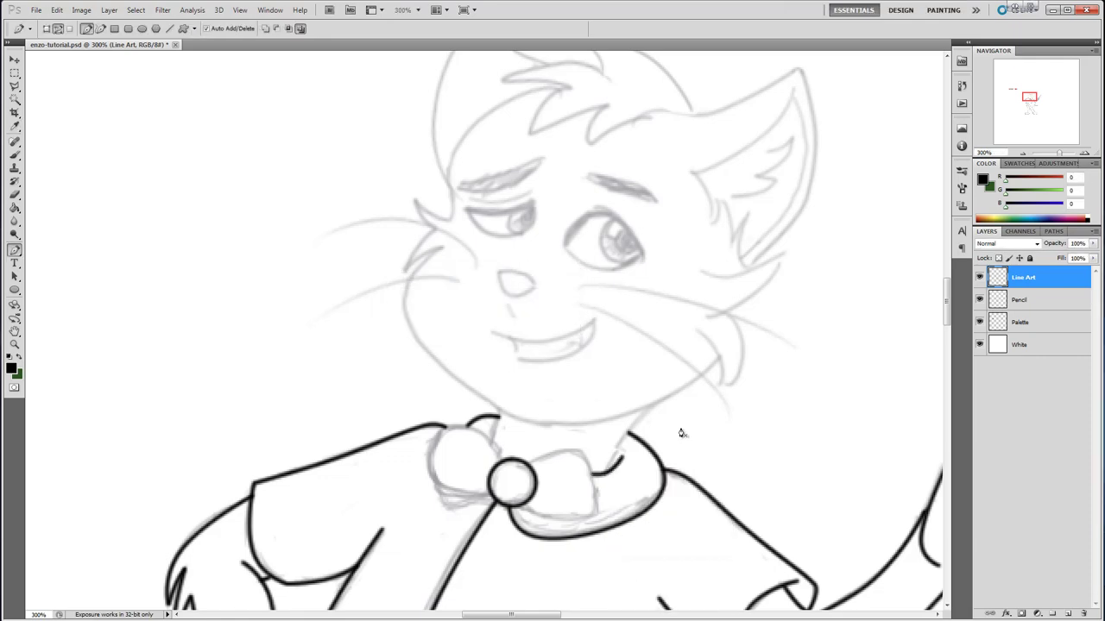
Trace the right neck line from the collar fold up to the jaw and stroke it with the Brush.
click(607, 471)
key(ctrl+z)
click(606, 472)
drag(628, 439, 623, 438)
right_click(614, 449)
click(654, 524)
click(561, 296)
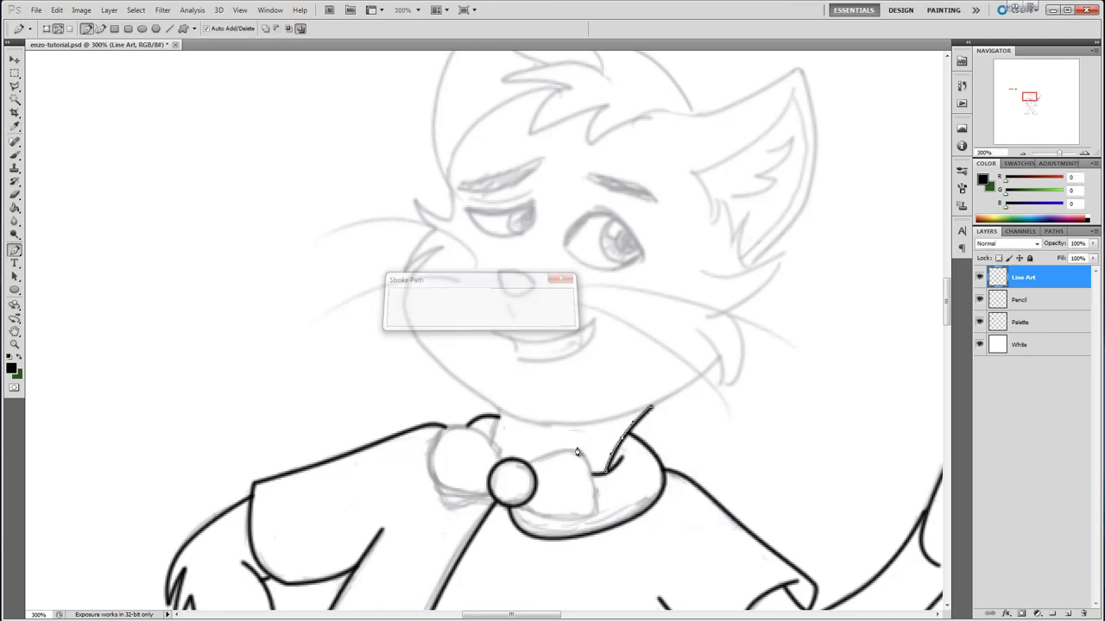
Trace the short left neck line from the chin down to the bow tie and stroke it with the Brush.
click(494, 436)
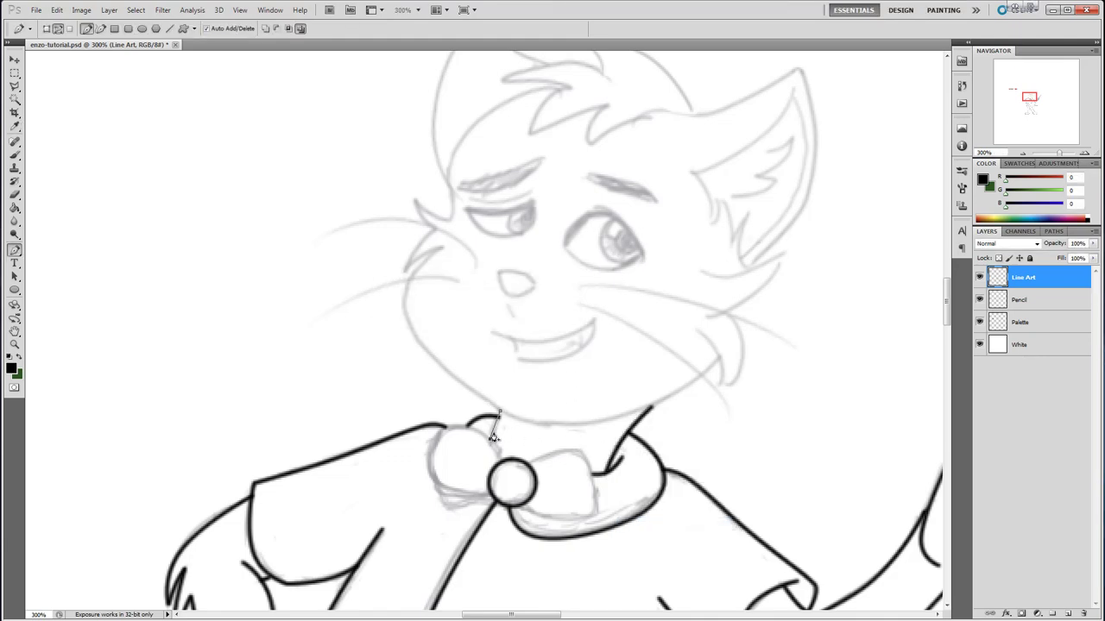
right_click(498, 423)
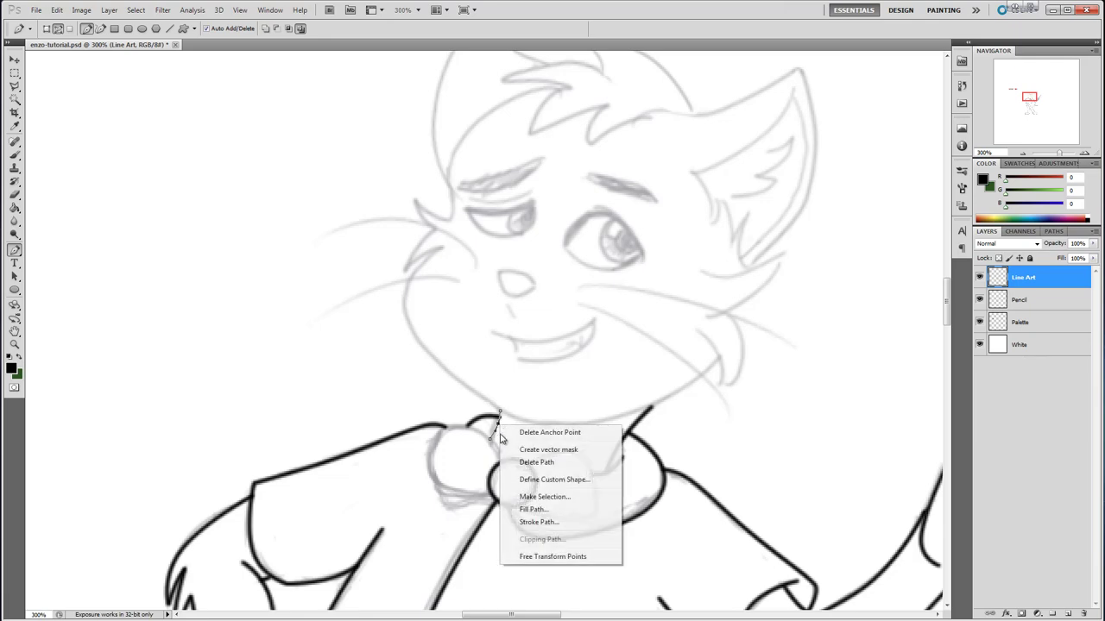
click(524, 517)
click(564, 296)
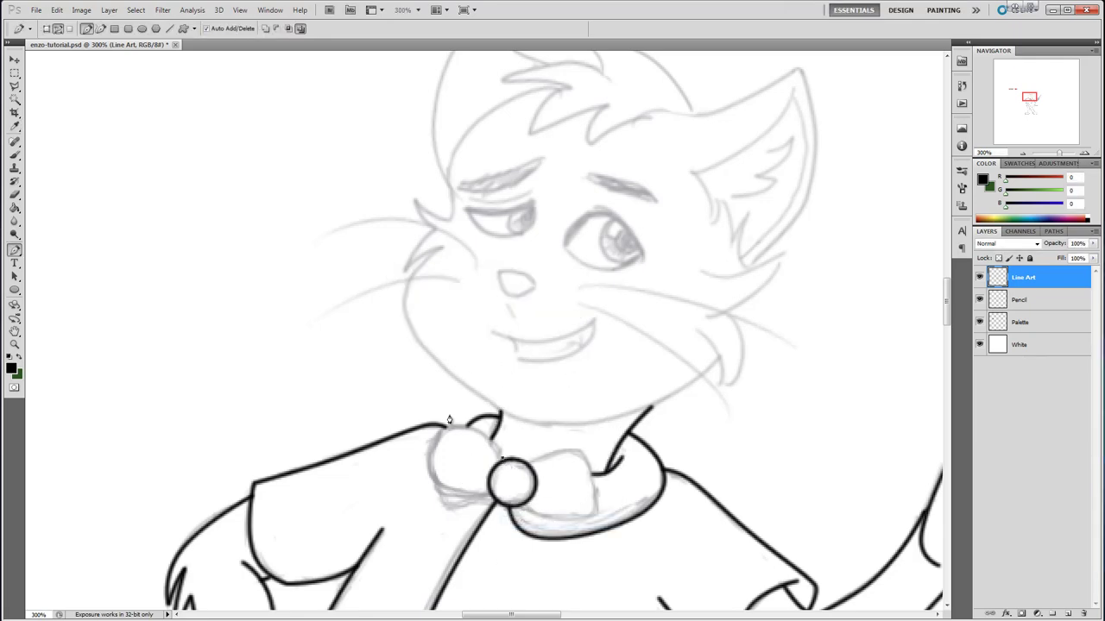
Trace the left bow tie loop's outline around to the center knot and stroke it with the Brush.
drag(454, 427, 433, 443)
click(449, 491)
click(486, 497)
key(ctrl+s)
click(449, 489)
drag(469, 494, 432, 511)
right_click(444, 462)
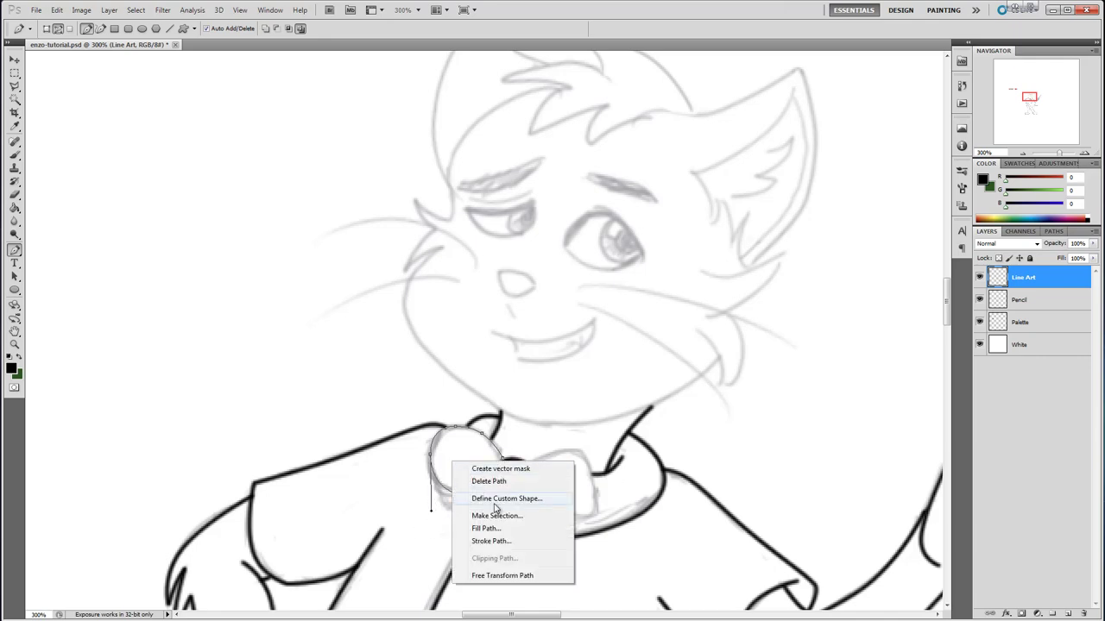
click(503, 543)
click(552, 300)
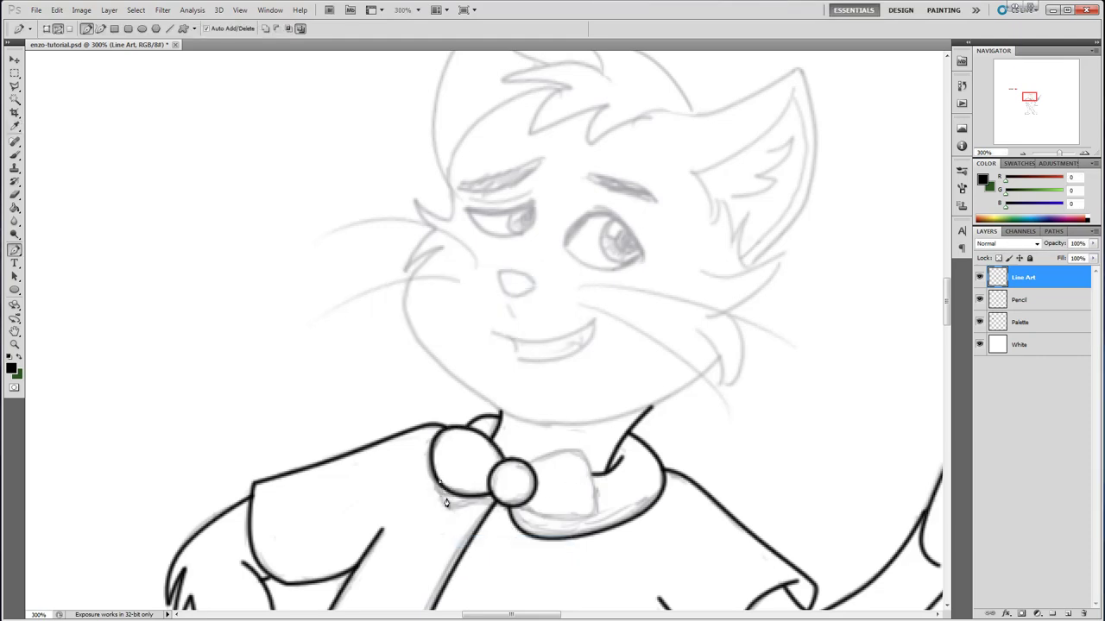
Trace the fold beneath the left bow loop back to the knot and stroke it with the Brush.
click(448, 510)
key(ctrl+z)
drag(492, 501, 451, 511)
right_click(458, 505)
click(507, 576)
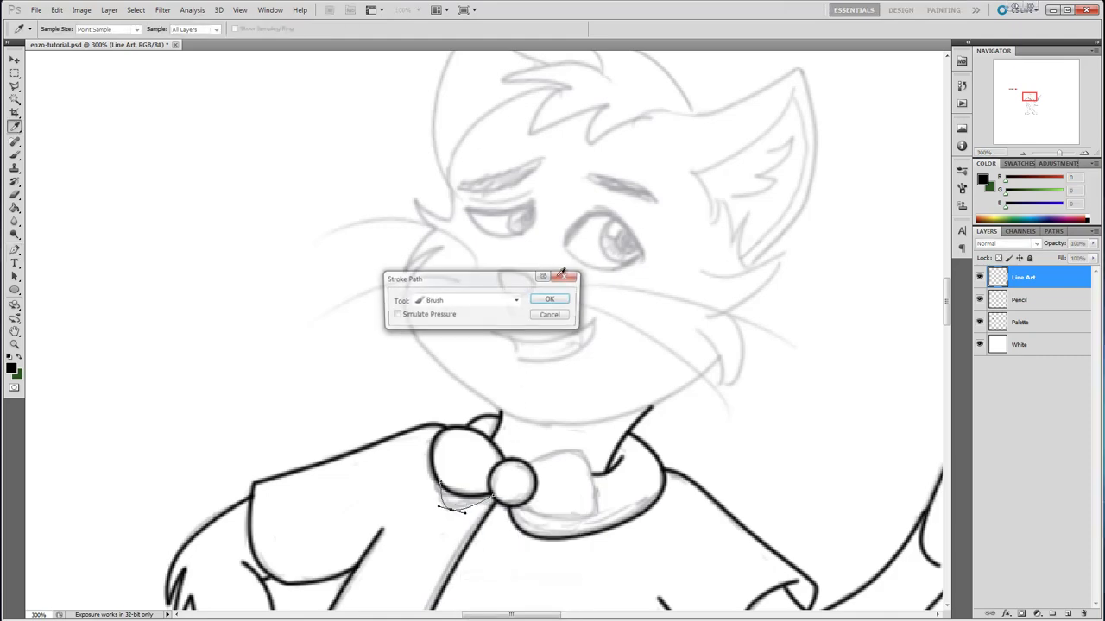
click(554, 301)
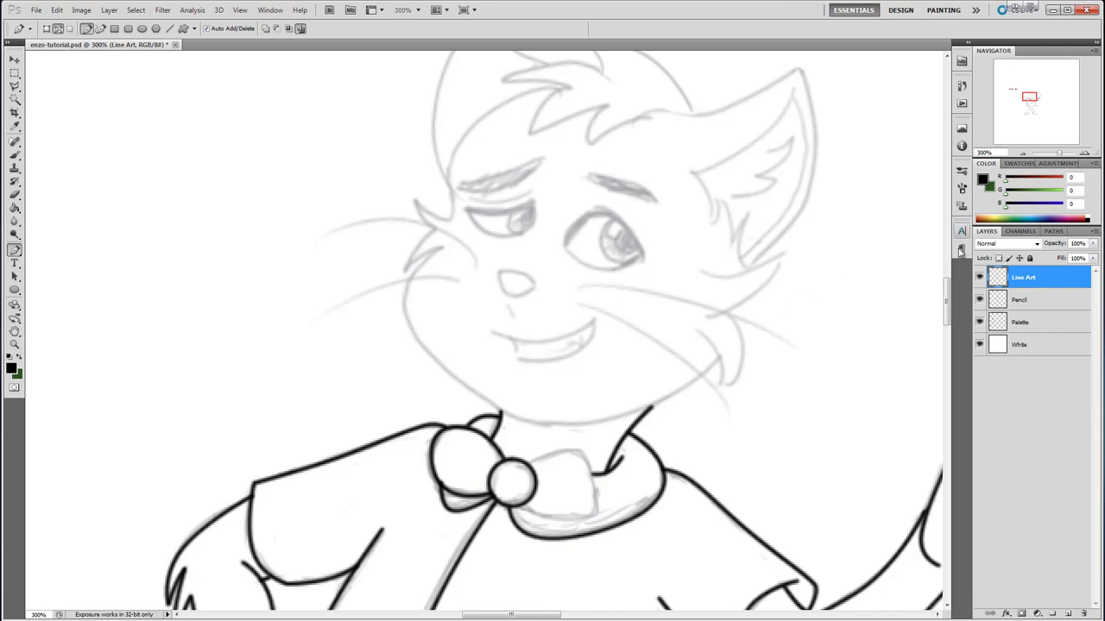
Trace the face outline from the left cheek around the chin to the right cheek and stroke it with the Brush.
mouse_move(946, 296)
mouse_down()
mouse_move(946, 286)
mouse_move(945, 295)
mouse_up()
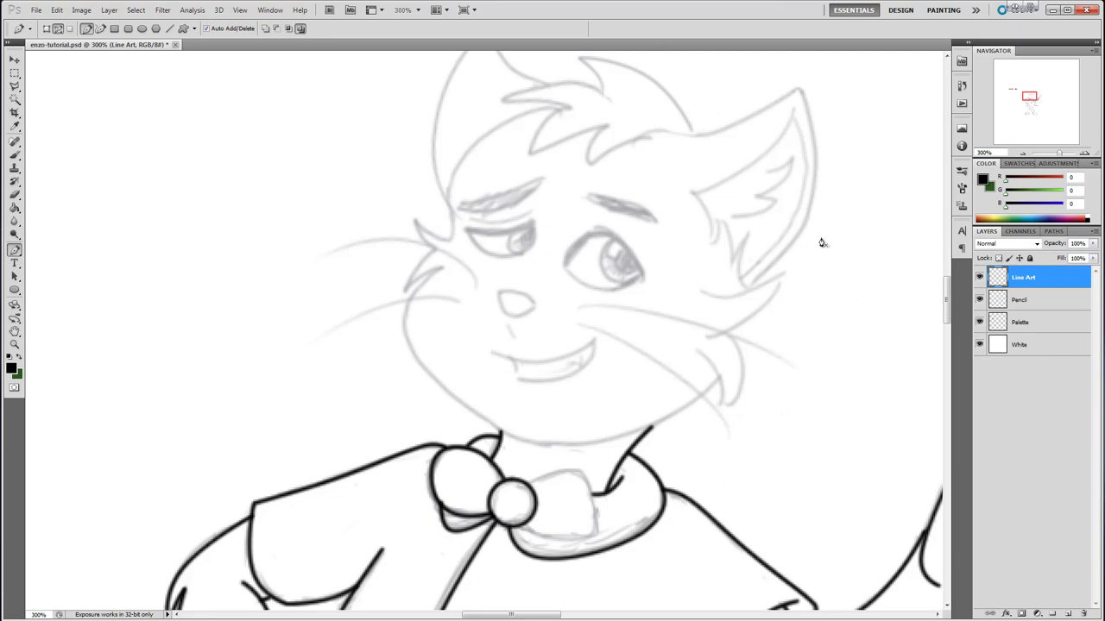
drag(946, 318, 951, 309)
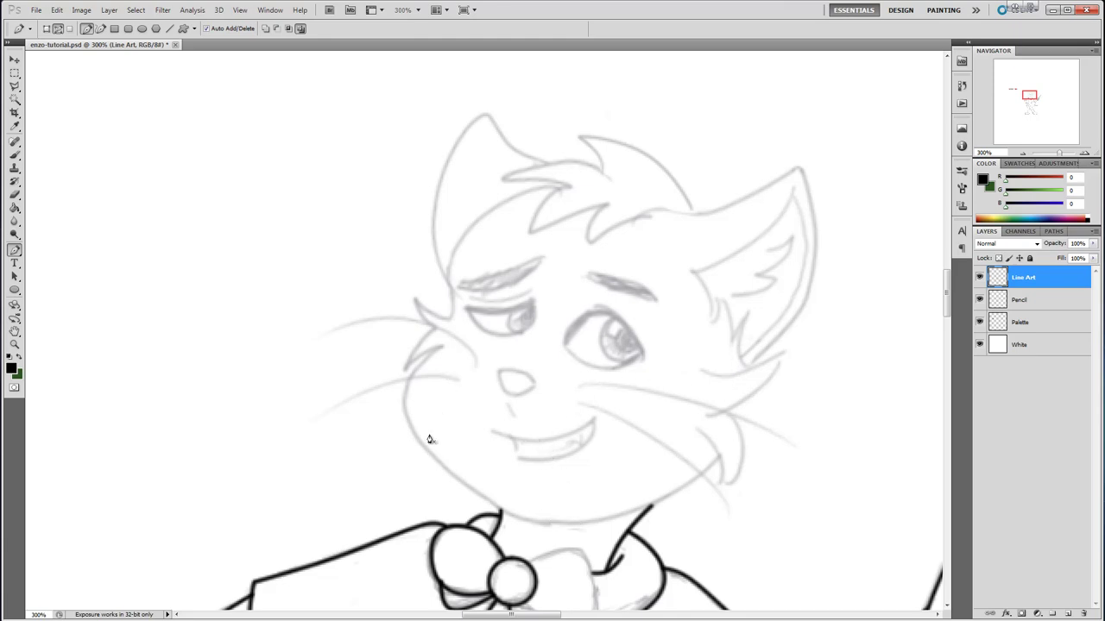
click(443, 346)
click(719, 456)
drag(552, 393, 499, 511)
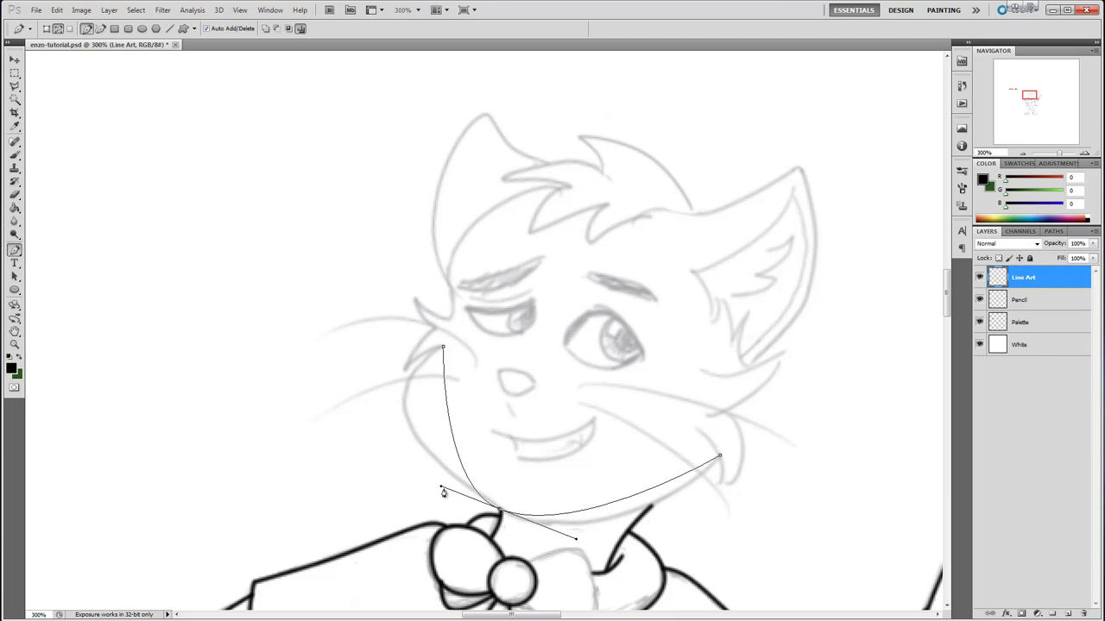
drag(441, 488, 331, 410)
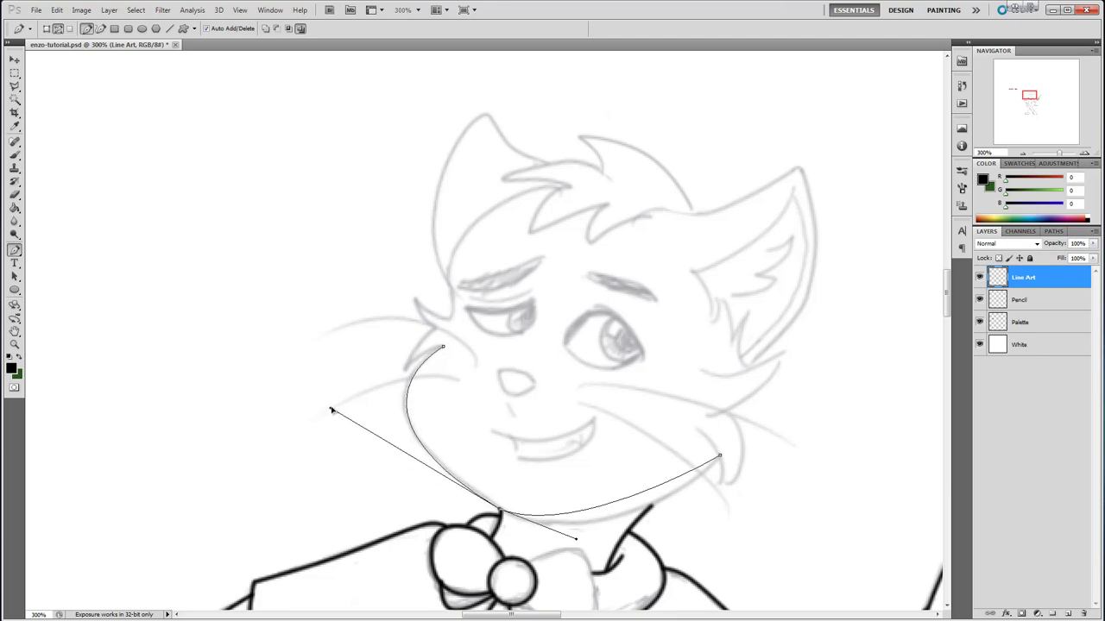
drag(578, 541, 617, 567)
right_click(579, 488)
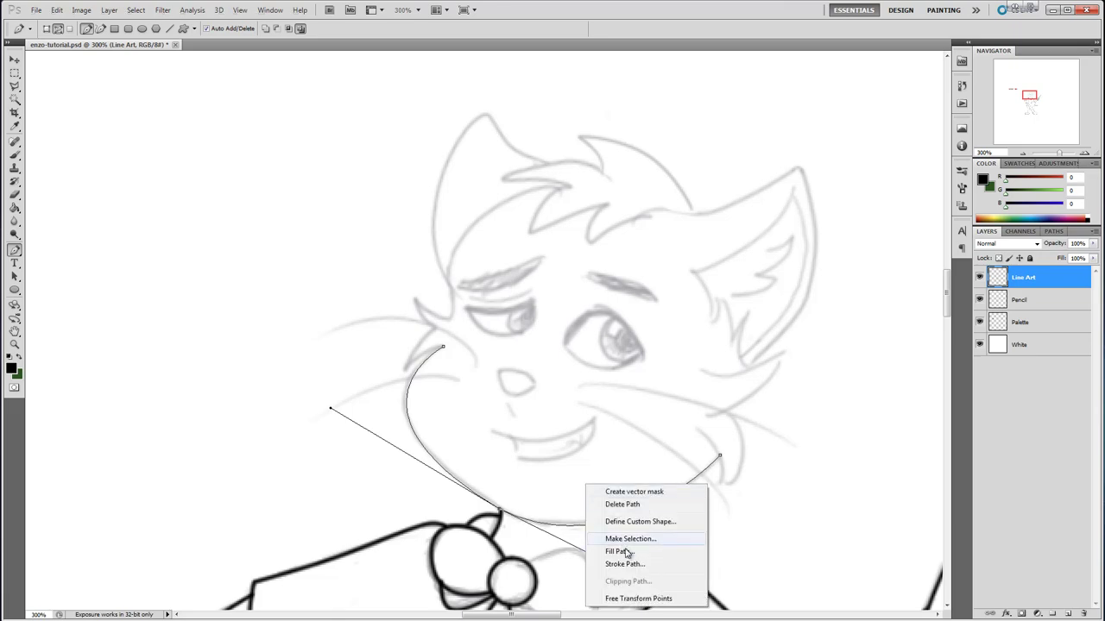
click(630, 567)
click(554, 298)
key(Return)
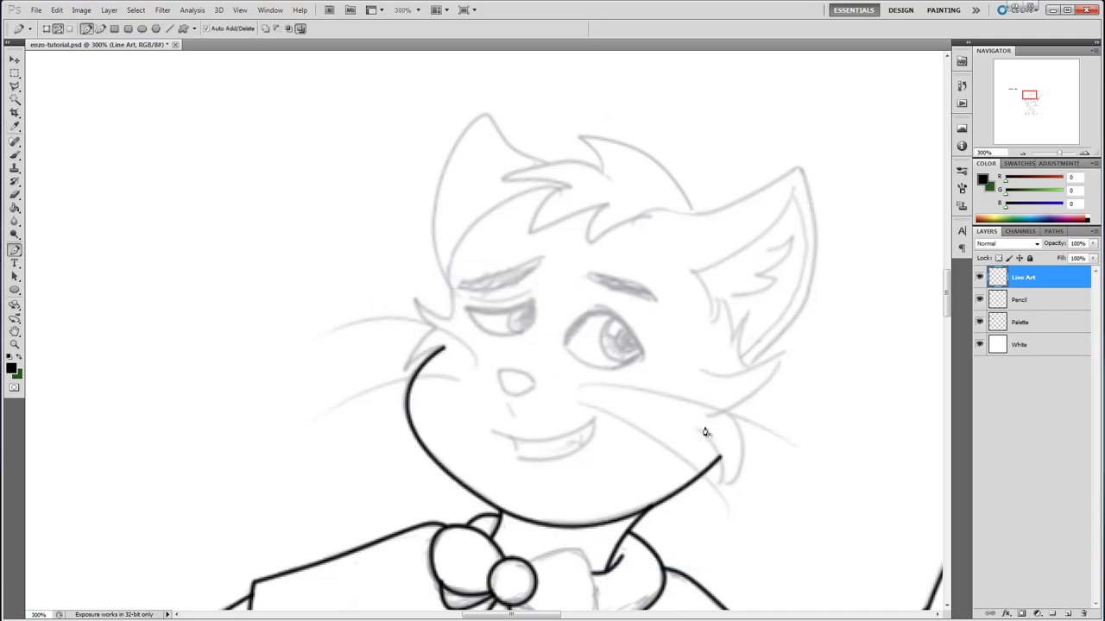
Trace the lower fur tuft on the right cheek at the end of the jawline and stroke it with the Brush.
click(721, 485)
drag(715, 463, 744, 453)
right_click(734, 442)
click(766, 519)
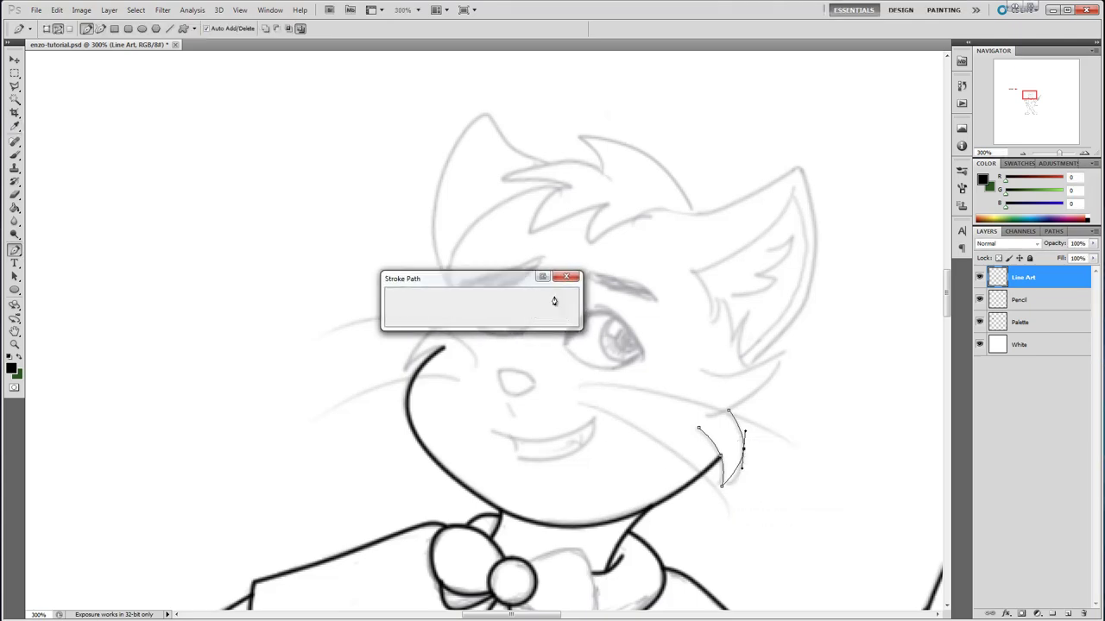
click(554, 301)
Trace the upper pointed fur tuft on the right cheek below the ear and stroke it with the Brush.
click(708, 416)
click(783, 356)
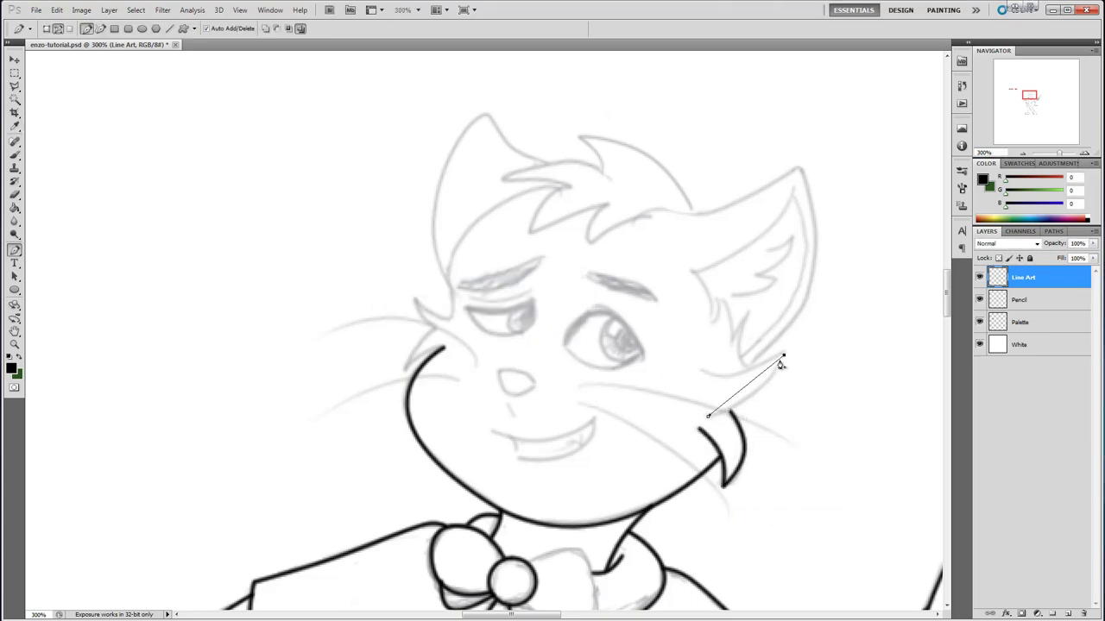
drag(756, 383, 731, 375)
click(700, 369)
right_click(729, 385)
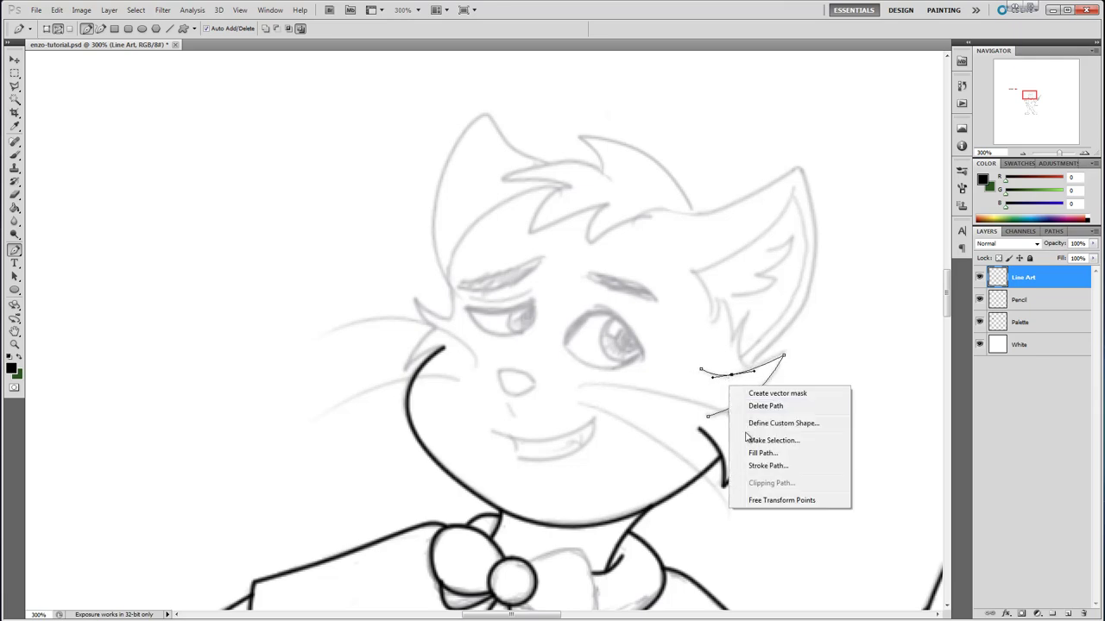
click(767, 465)
click(550, 300)
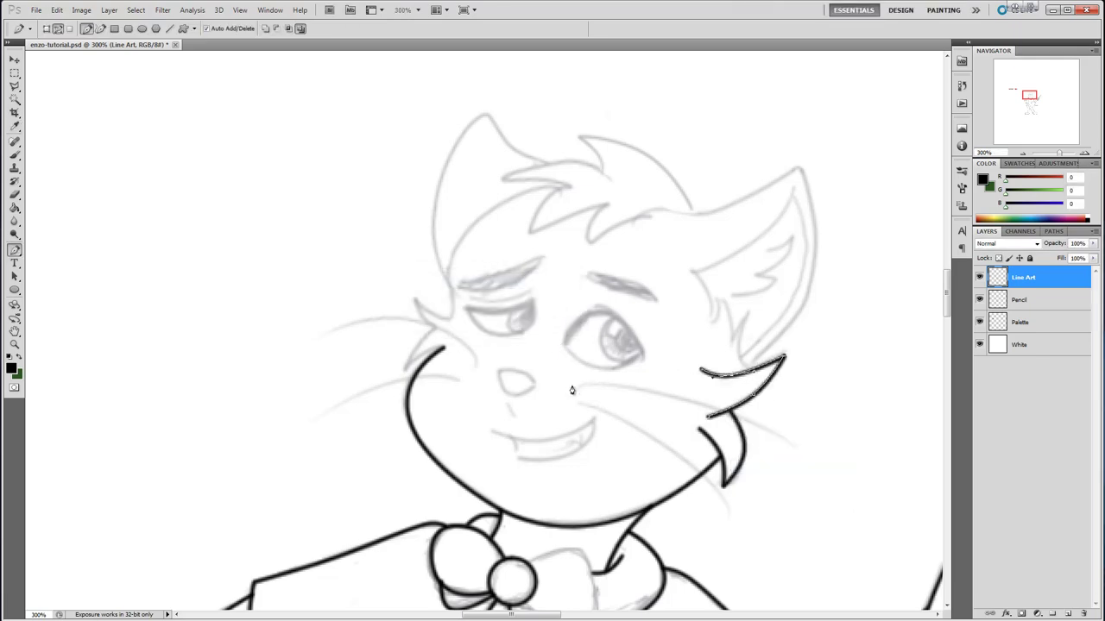
key(Return)
Trace the two pointed fur tufts on the left cheek above the jawline and stroke them with the Brush.
drag(405, 368, 423, 348)
drag(415, 300, 438, 317)
right_click(438, 331)
click(457, 429)
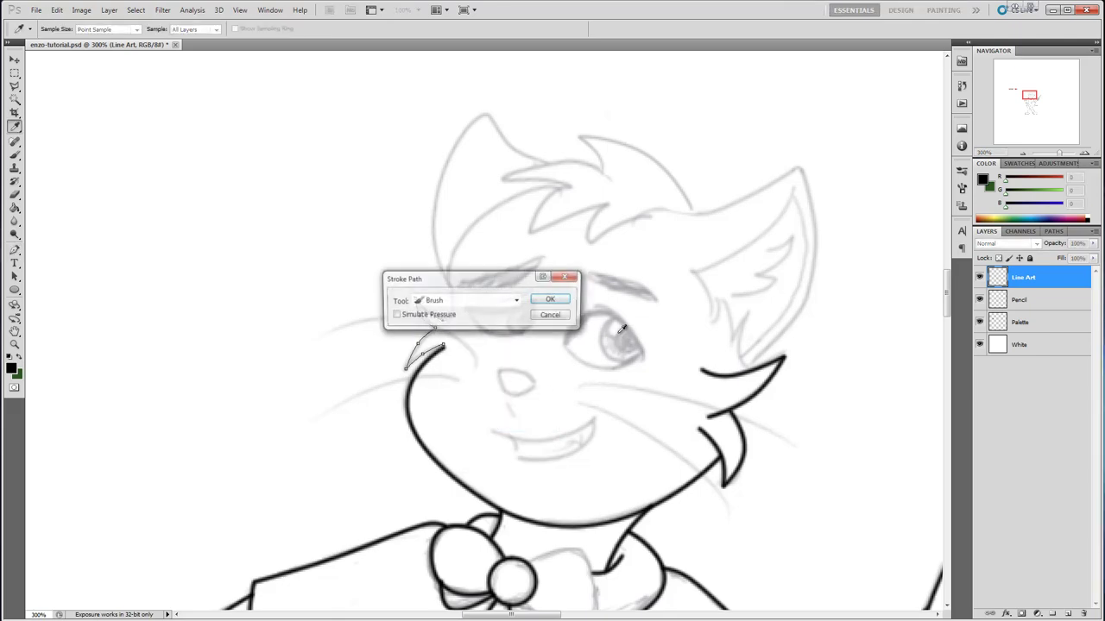
click(557, 294)
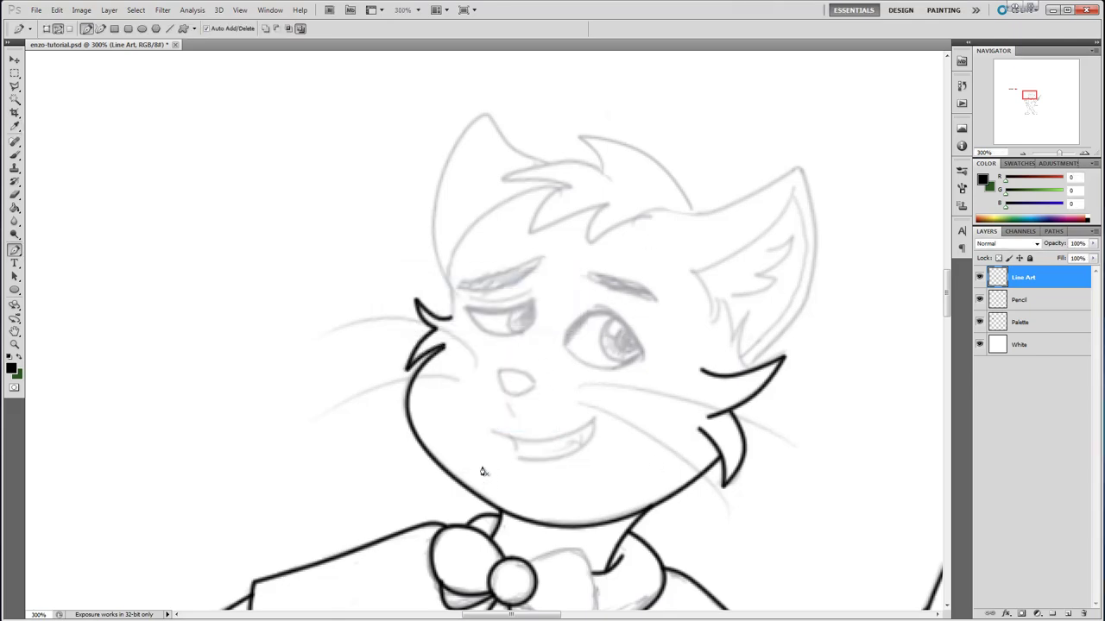
Trace the forehead outline from the hair fringe down to the left cheek tuft and stroke it with the Brush.
click(559, 187)
drag(510, 246, 471, 226)
drag(442, 261, 451, 298)
click(448, 301)
drag(448, 255, 435, 272)
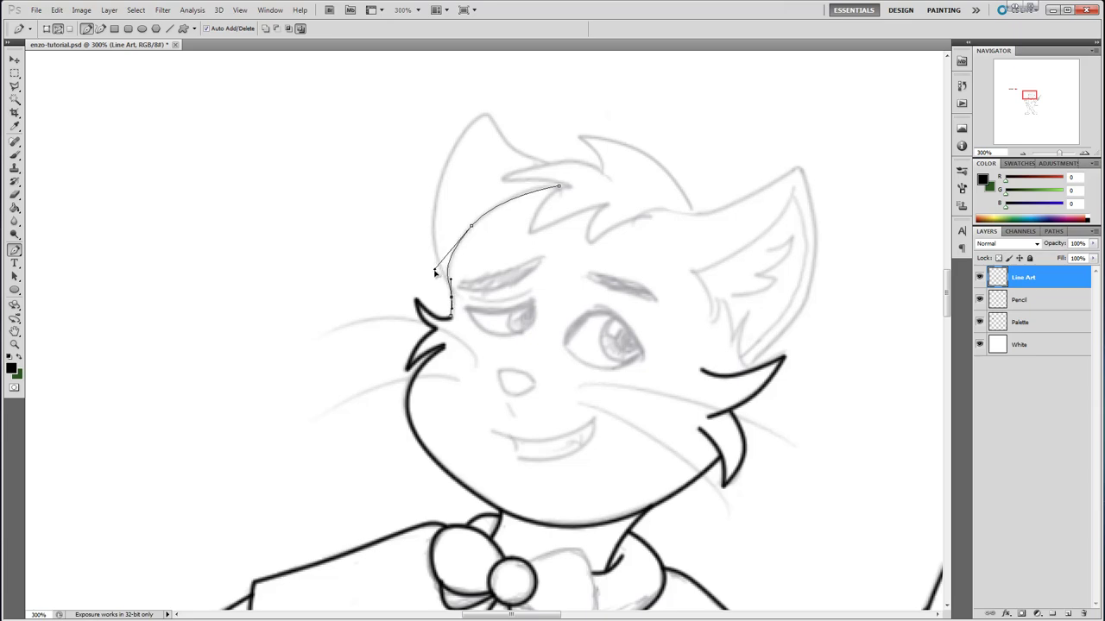
right_click(494, 216)
click(559, 294)
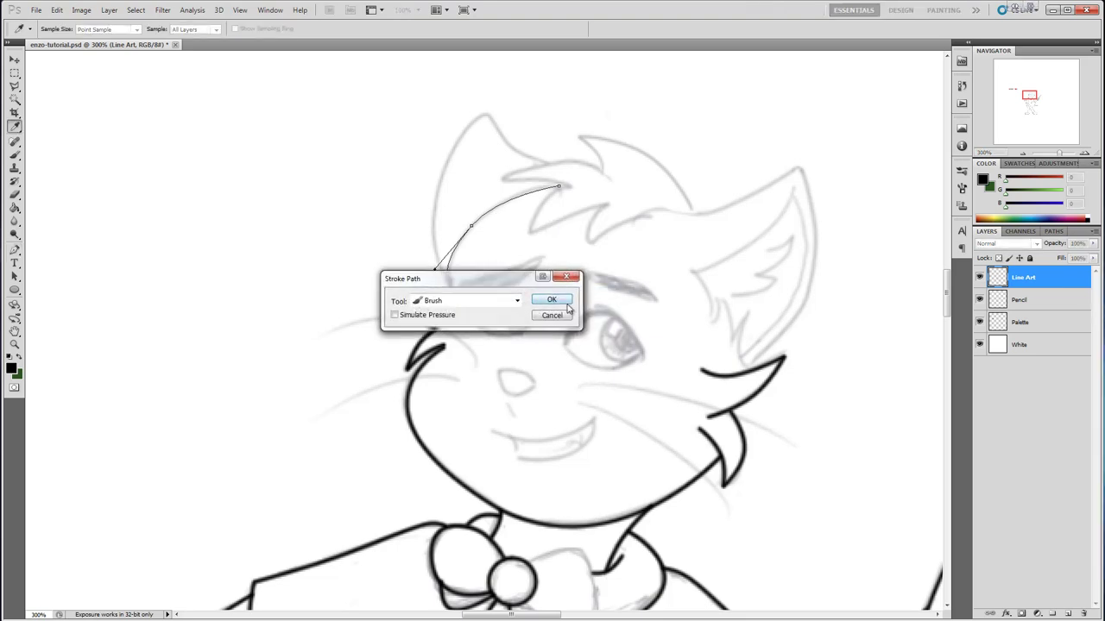
click(566, 298)
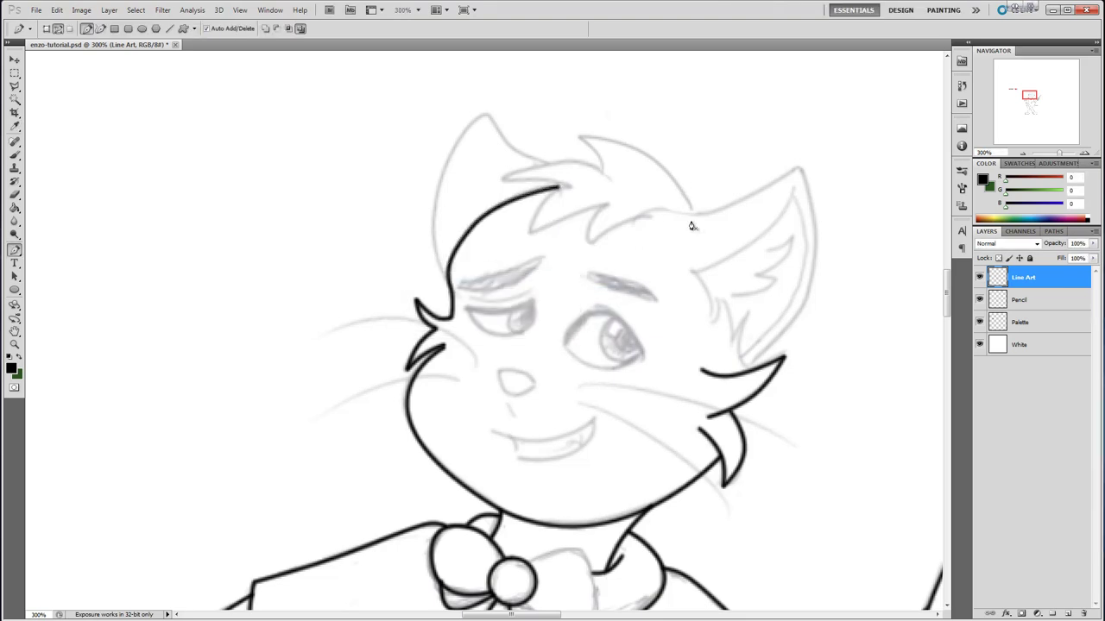
Trace the outer outline of the right ear from the hairline over the tip to its base and stroke it with the Brush.
click(662, 208)
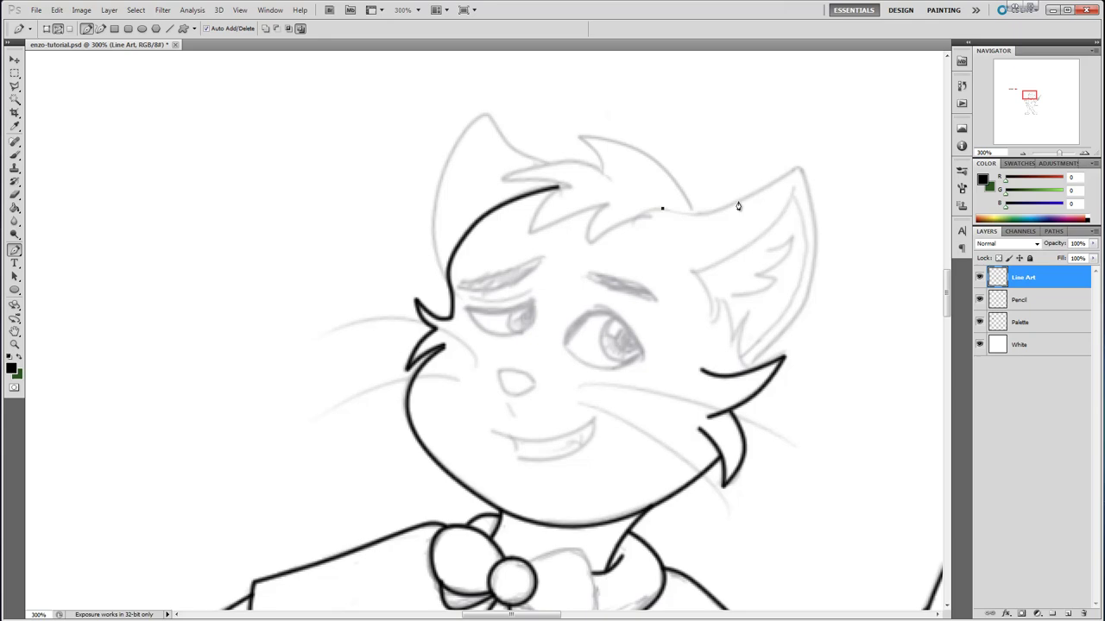
click(791, 171)
drag(721, 192, 715, 212)
click(804, 179)
click(745, 369)
drag(770, 274, 810, 291)
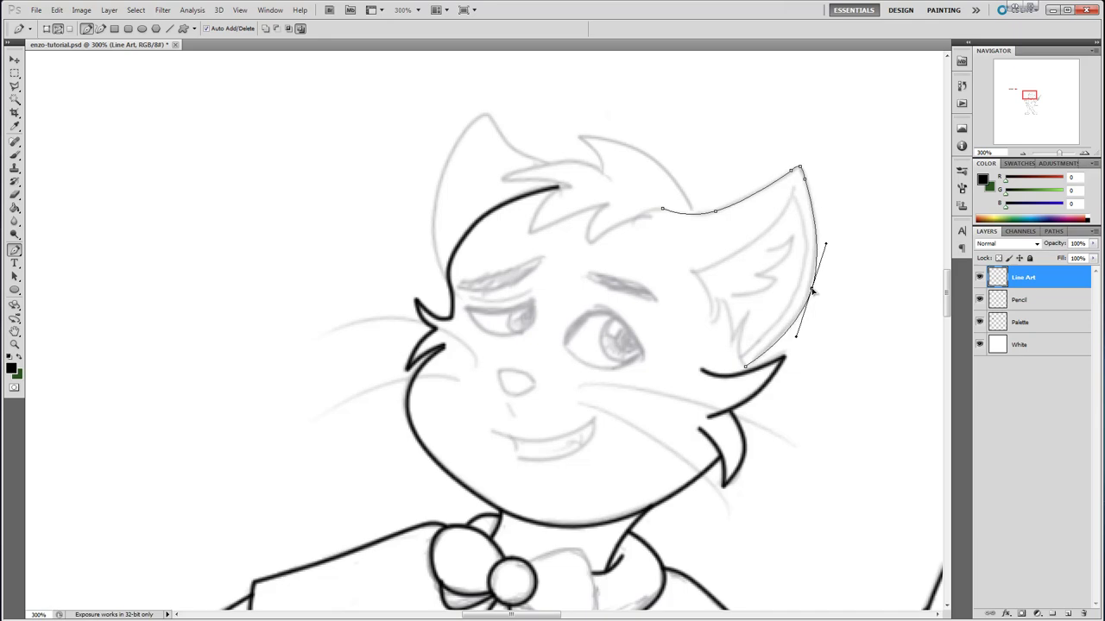
right_click(771, 266)
click(808, 342)
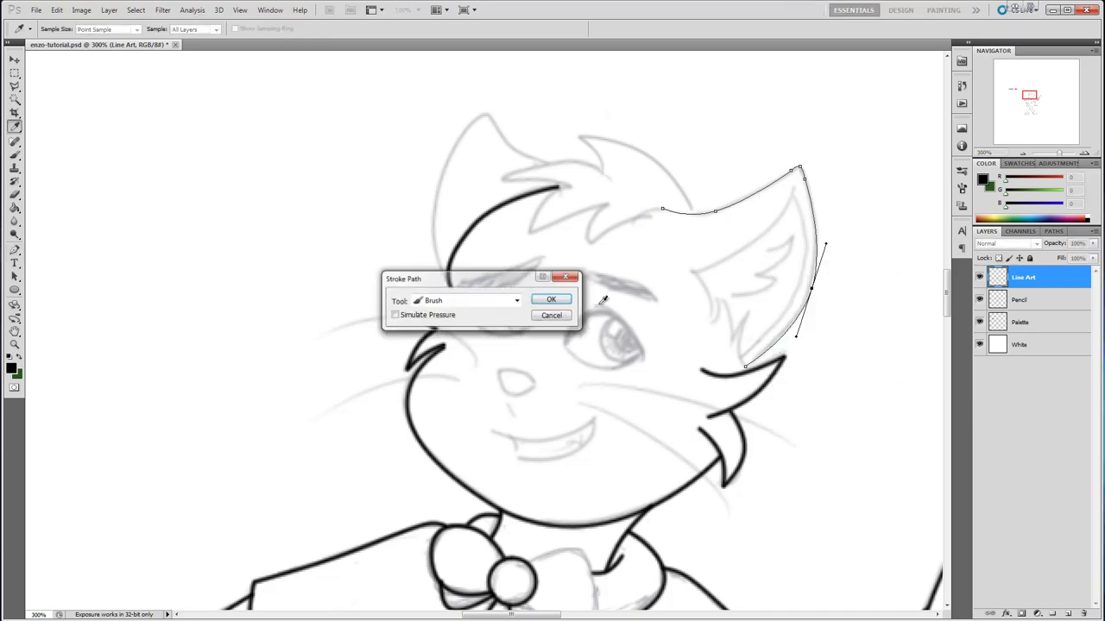
click(562, 296)
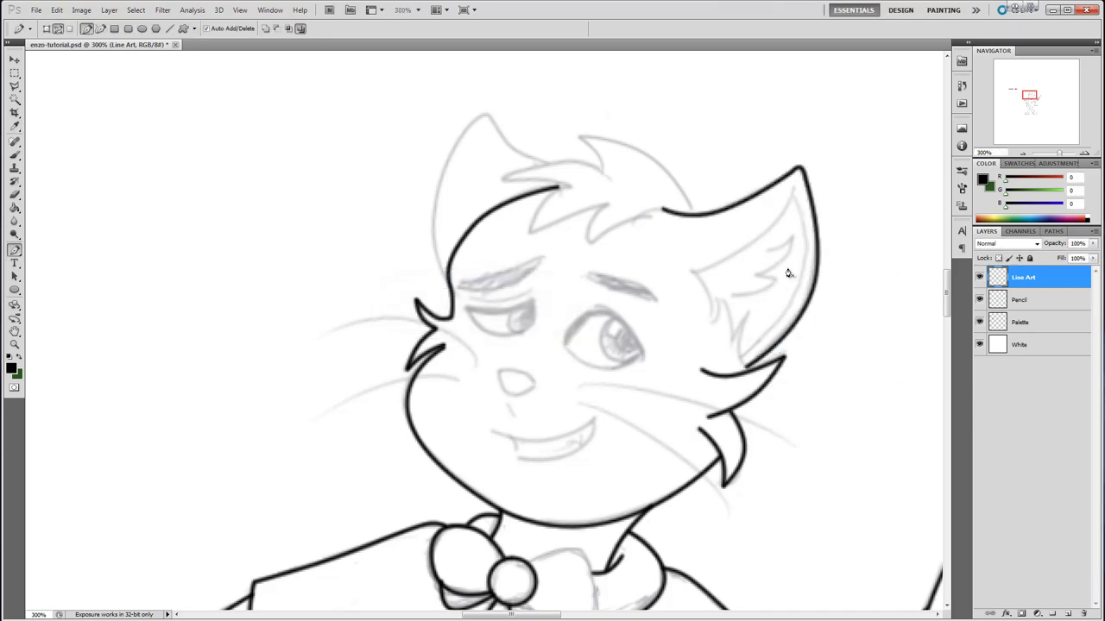
Trace the upper inner edge of the right ear up to its tip and stroke it with the Brush.
click(693, 271)
click(793, 186)
drag(755, 220, 761, 230)
right_click(733, 221)
click(803, 309)
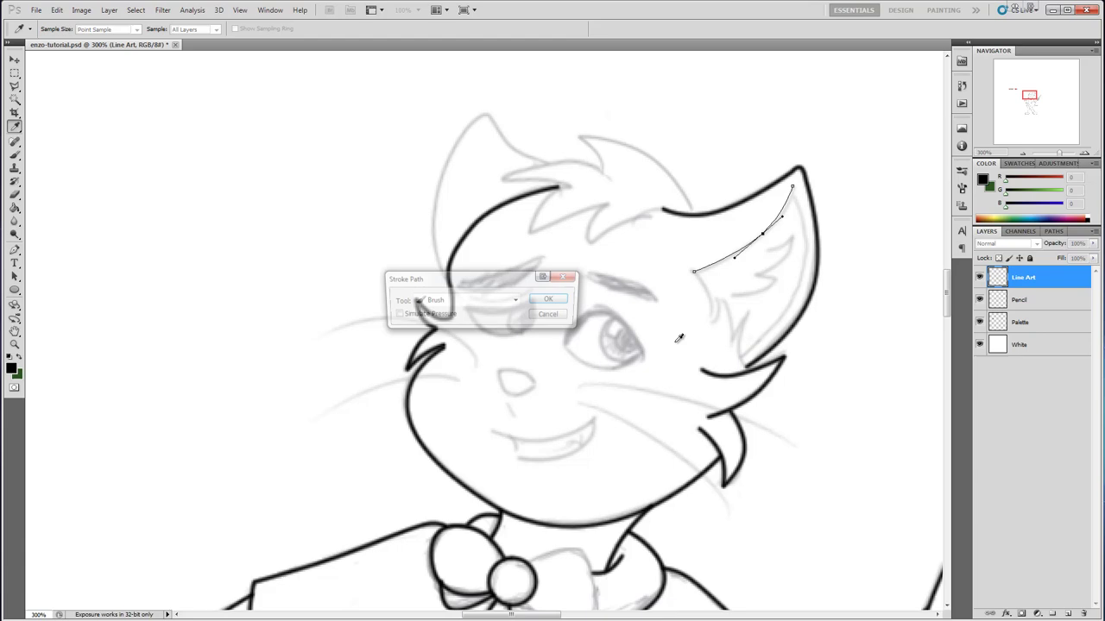
click(543, 303)
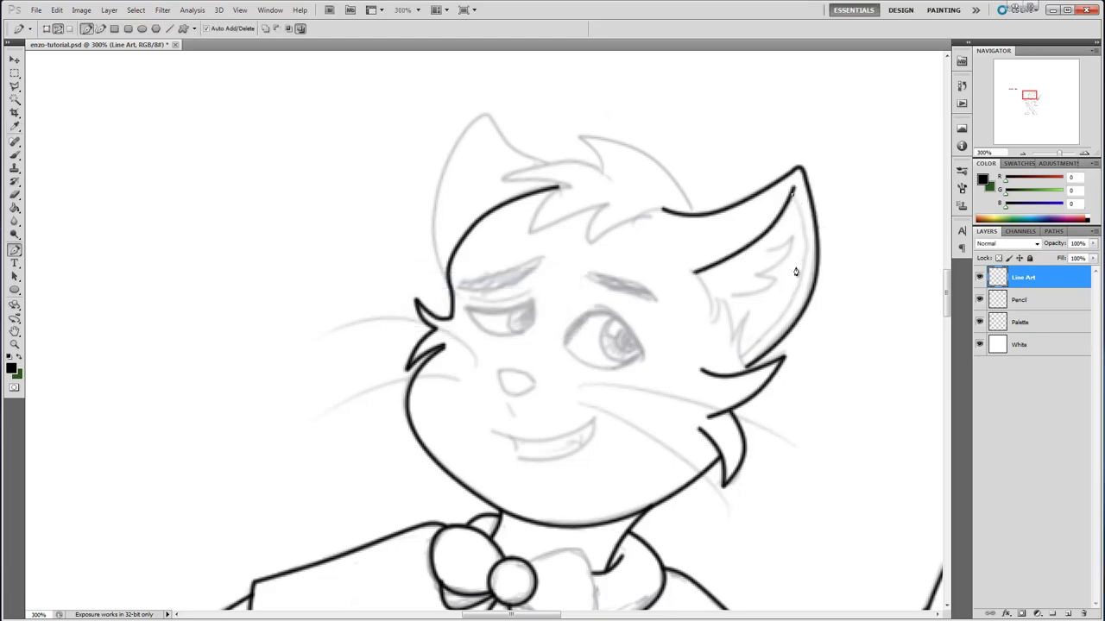
Trace the inner line along the right ear's outer rim from tip to base and stroke it with the Brush.
click(741, 357)
drag(778, 265, 788, 275)
right_click(771, 257)
click(802, 326)
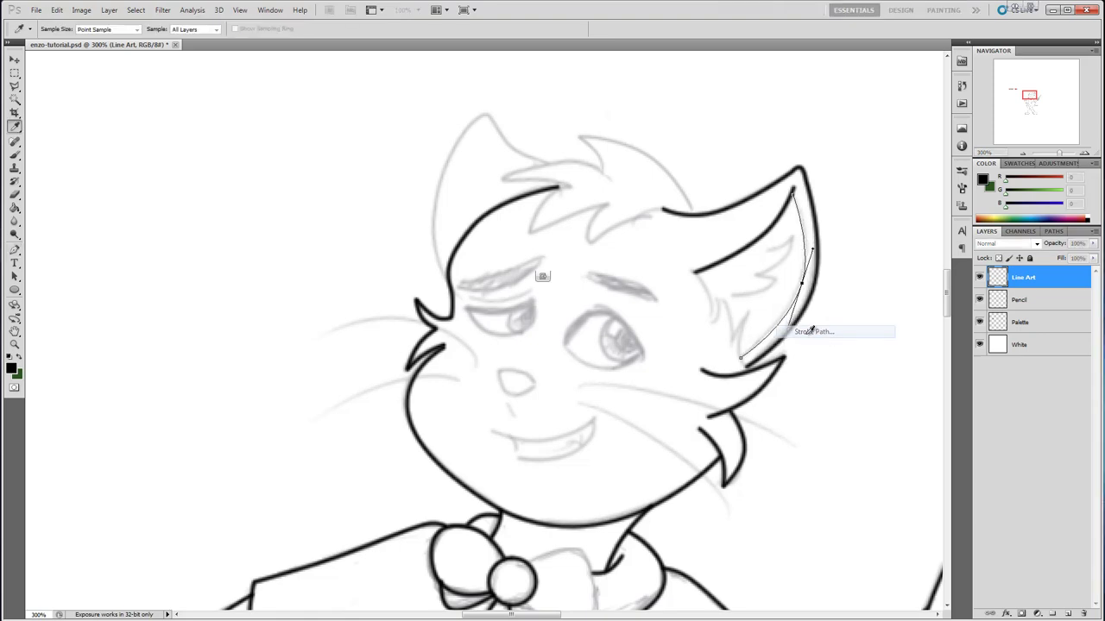
click(556, 301)
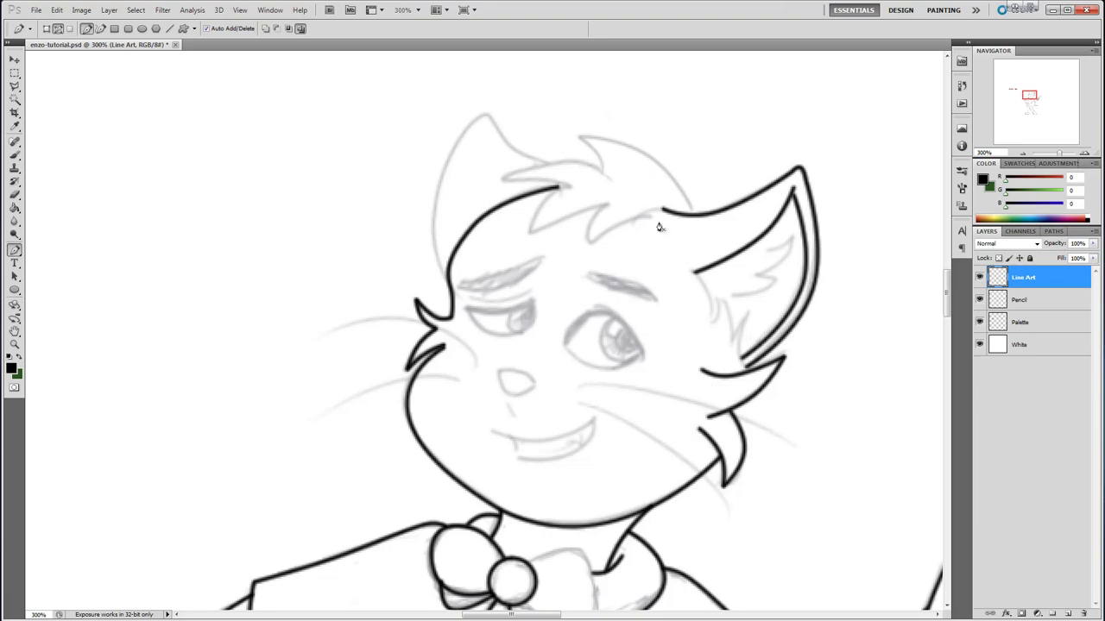
Trace the pointed hair tuft on top of the head down to the right ear and stroke it with the Brush.
click(582, 137)
click(637, 173)
drag(637, 173, 648, 156)
click(601, 172)
right_click(616, 163)
click(655, 244)
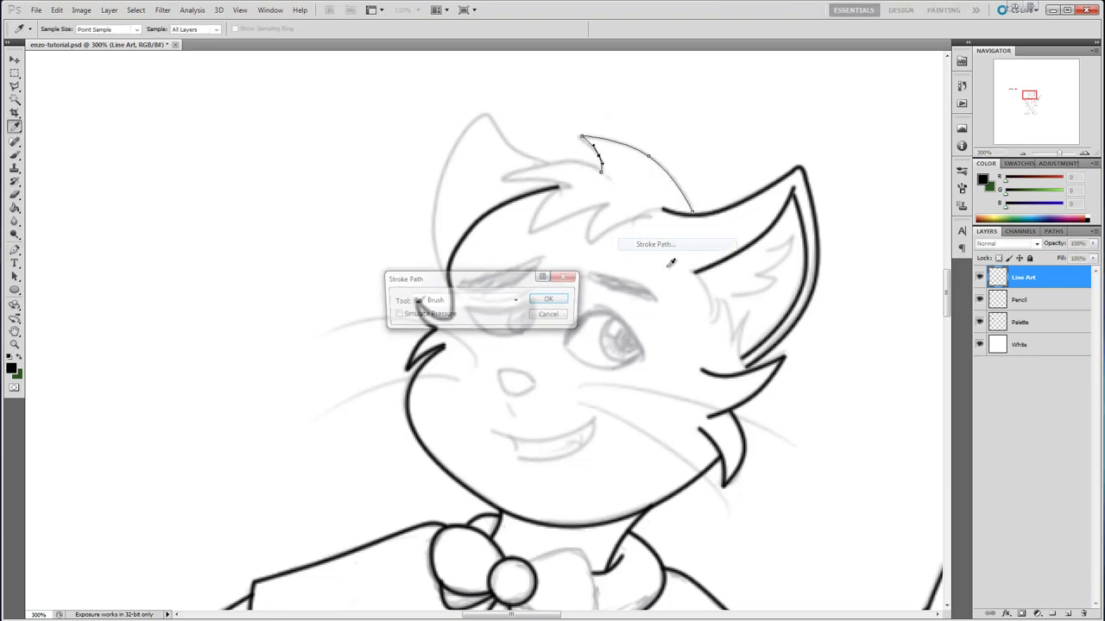
click(553, 290)
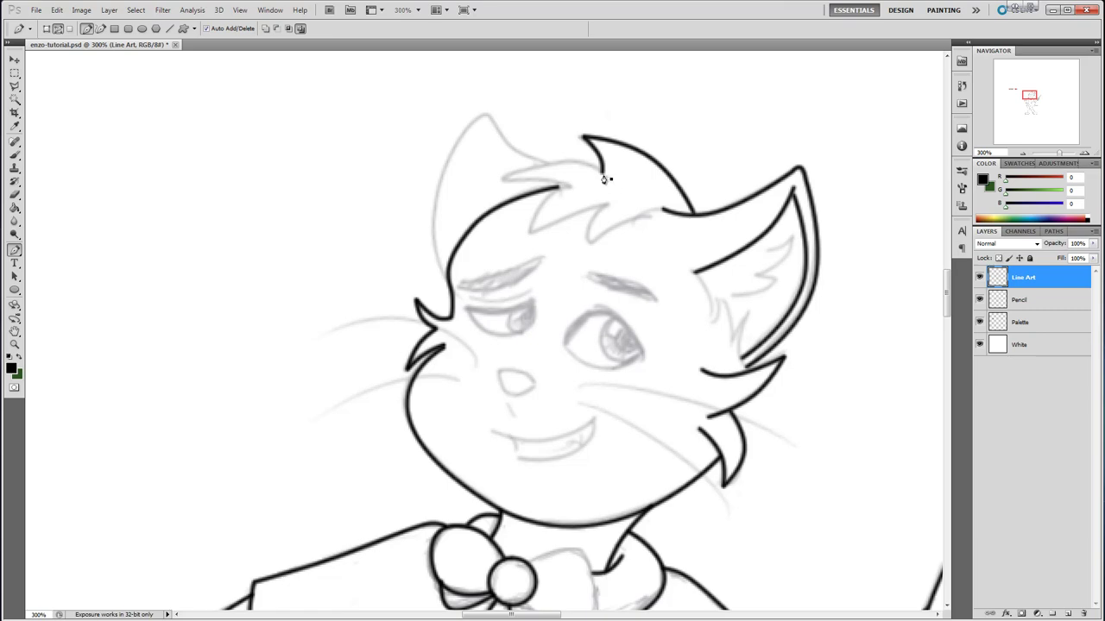
Trace the upper spike of the hair fringe out to its left tip and back to the forehead line.
click(504, 180)
drag(566, 181, 567, 162)
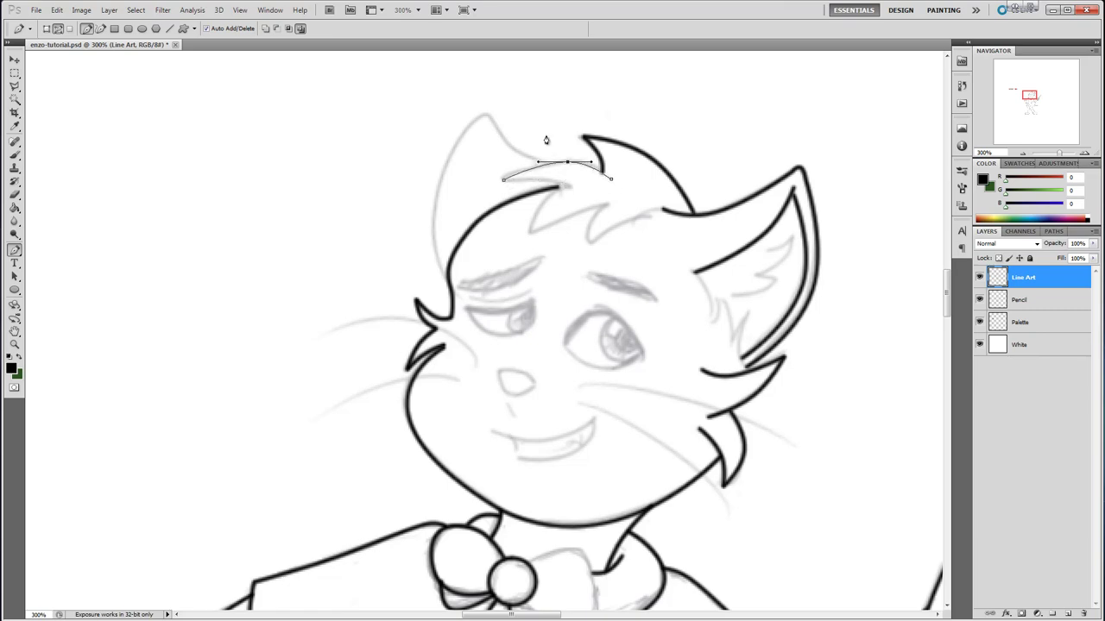
right_click(566, 178)
click(559, 186)
key(ctrl+z)
click(570, 187)
click(544, 181)
Continue the fringe path around the two lower hair spikes to the start of the right ear line.
click(531, 230)
drag(555, 207, 567, 186)
click(607, 205)
click(570, 218)
click(589, 241)
drag(598, 222, 593, 226)
click(663, 209)
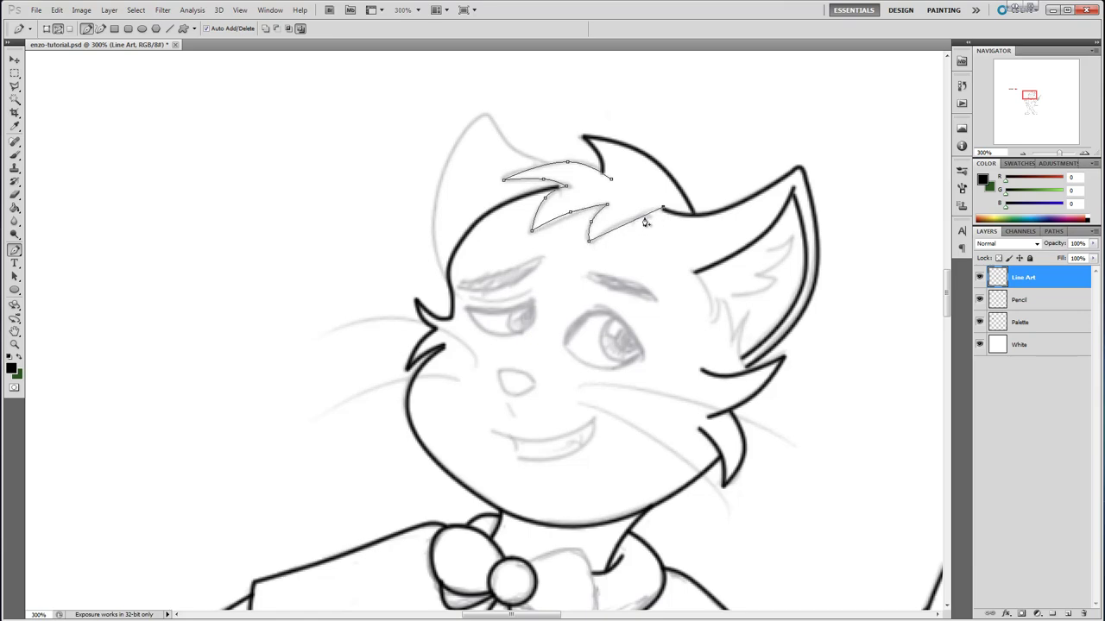
Curve the last fringe segment toward the right ear and stroke the whole fringe path with the Brush.
drag(632, 224, 665, 210)
ctrl+click(663, 210)
right_click(602, 209)
click(639, 292)
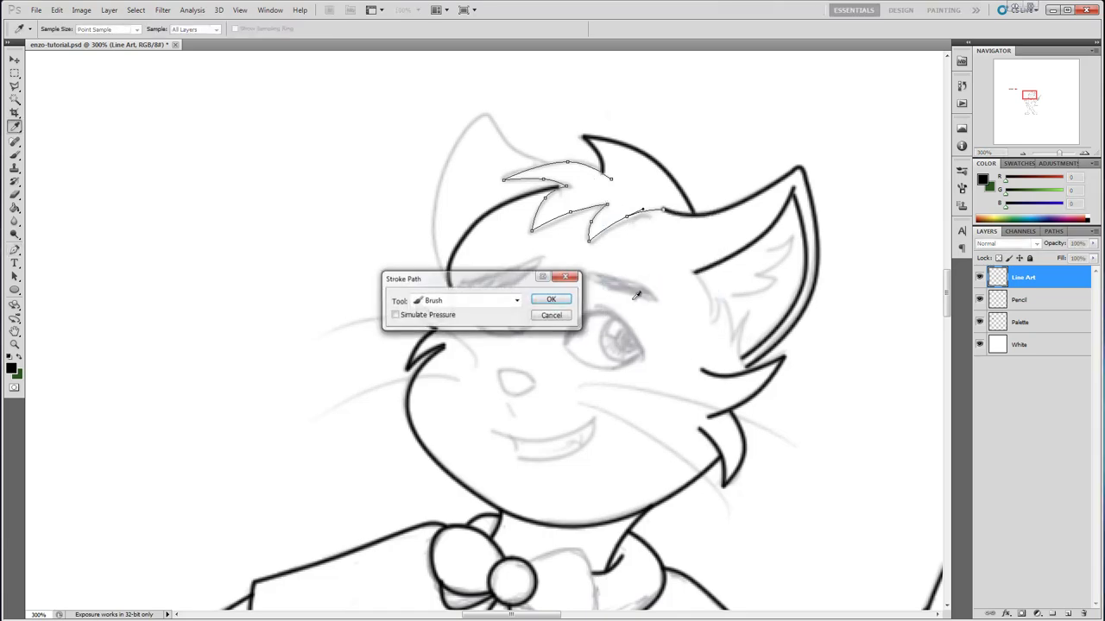
click(551, 299)
key(Return)
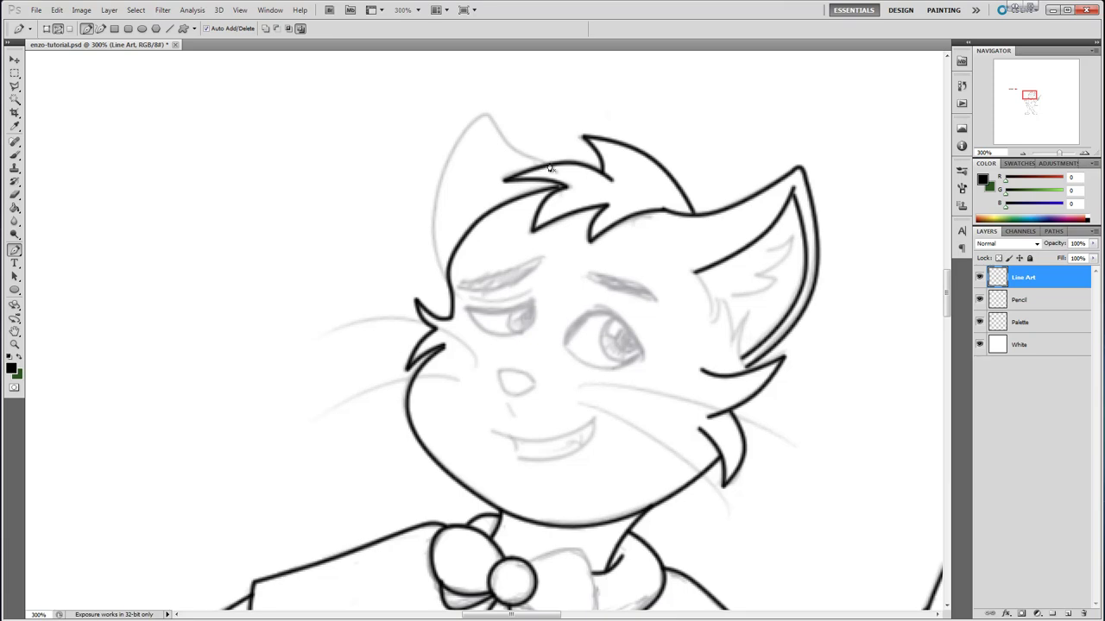
Trace the left ear outline from the fringe over the tip to the side of the head and stroke it with the Brush.
click(492, 119)
drag(521, 145, 485, 116)
click(448, 281)
drag(460, 201, 433, 206)
right_click(470, 178)
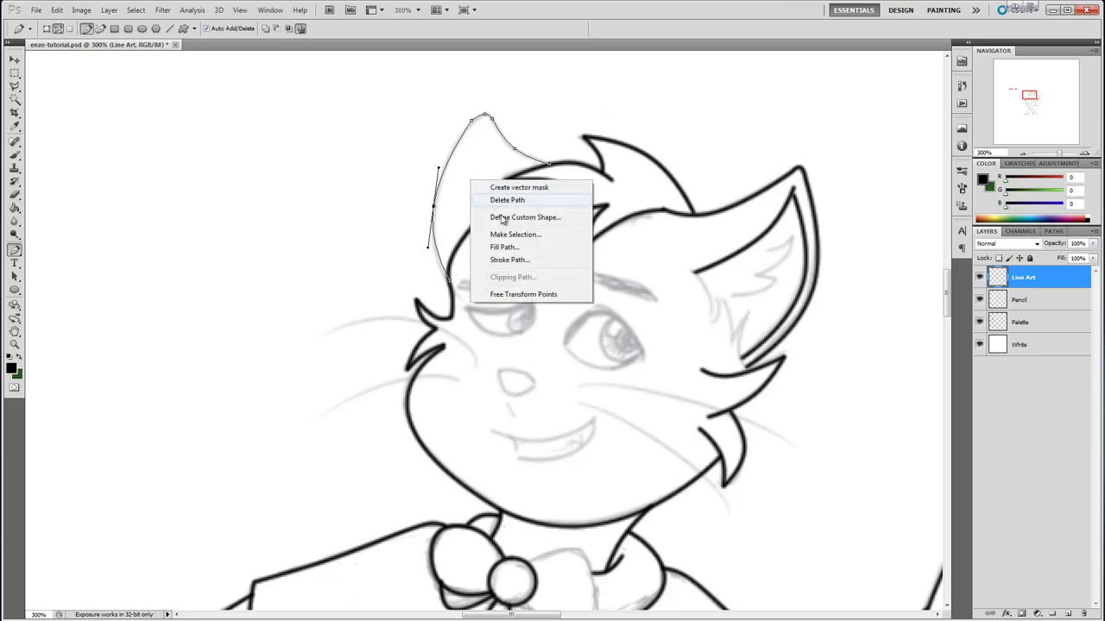
click(526, 258)
click(553, 300)
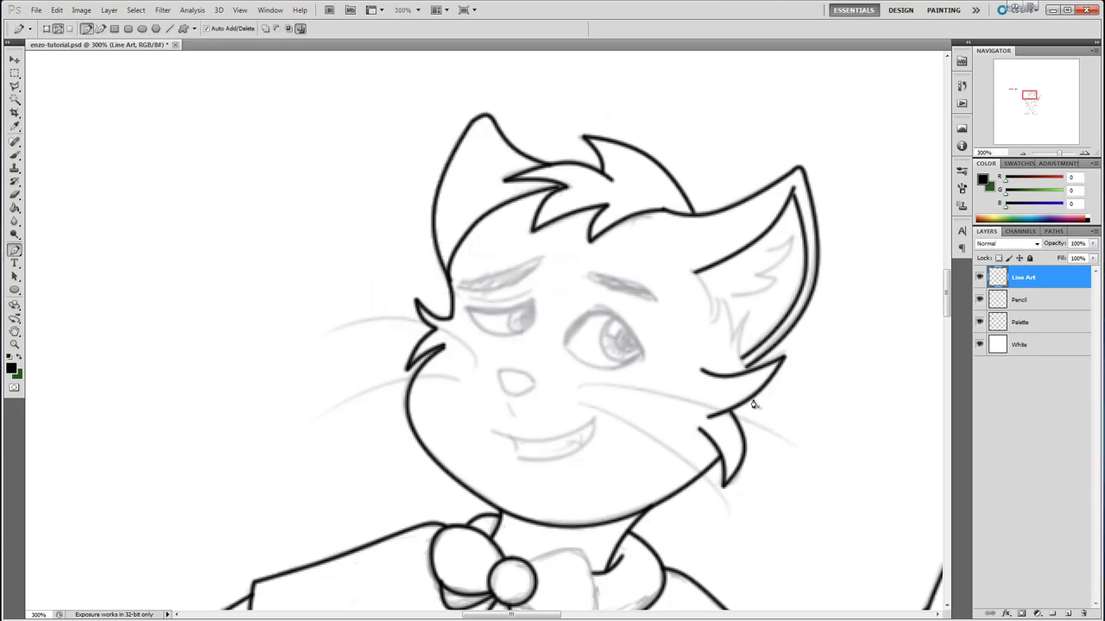
Trace the jagged fur edge at the inner side of the right ear and stroke it with the Brush.
click(689, 266)
click(711, 321)
drag(704, 301, 717, 300)
mouse_move(734, 344)
mouse_down()
mouse_move(729, 312)
mouse_move(739, 323)
mouse_up()
click(746, 313)
click(740, 326)
mouse_move(747, 373)
mouse_down()
mouse_move(749, 355)
mouse_move(740, 359)
mouse_up()
right_click(706, 333)
click(747, 409)
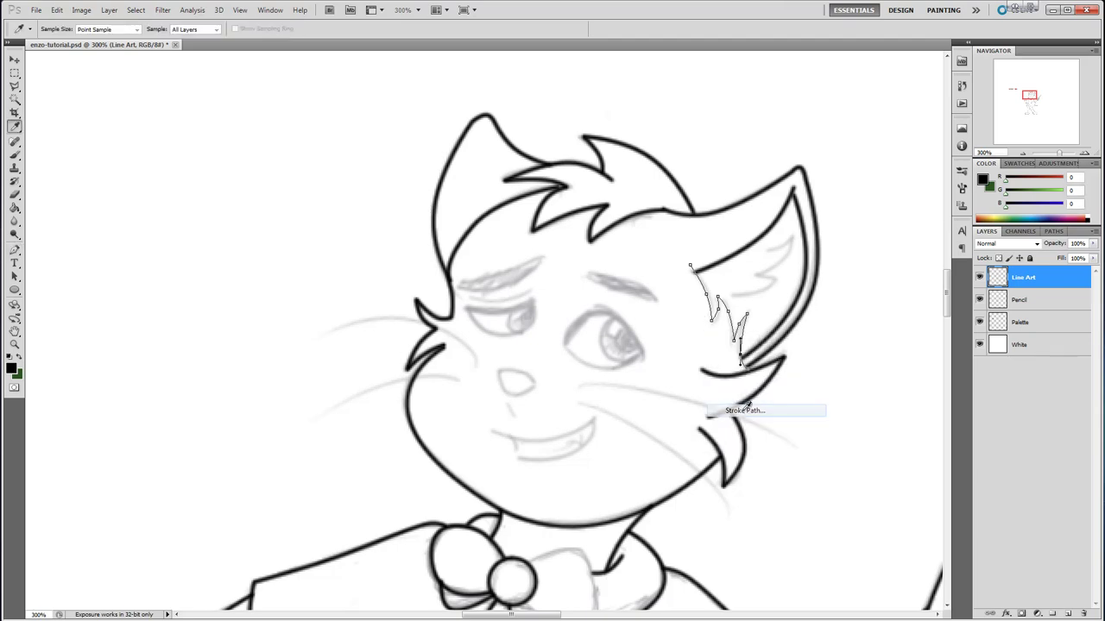
click(561, 298)
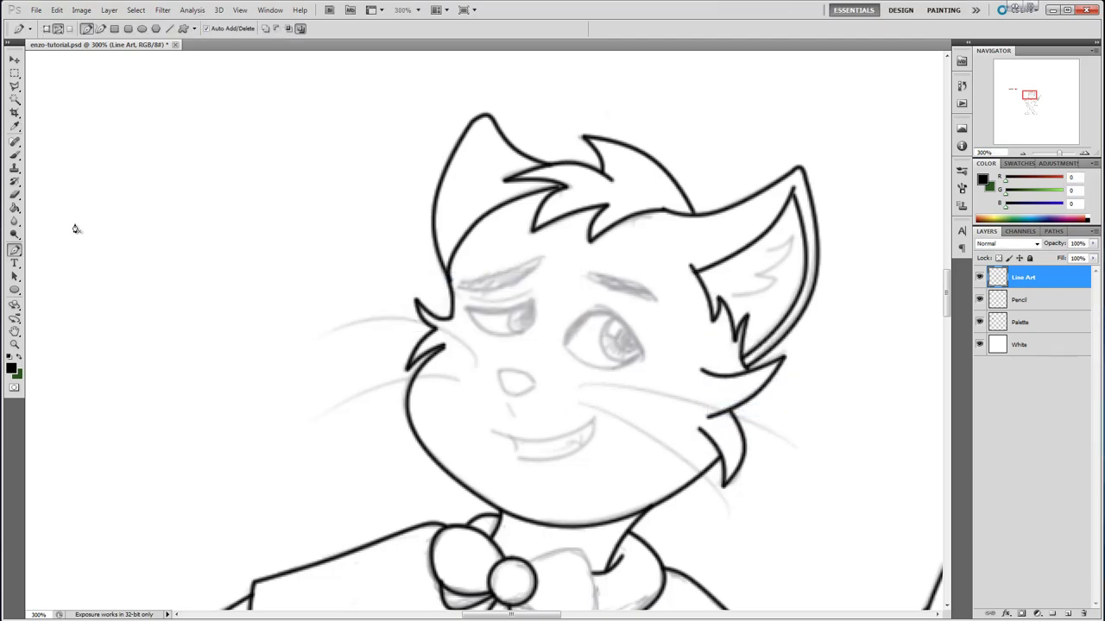
Paint the small fur strands inside the right ear freehand with the Brush tool.
click(14, 155)
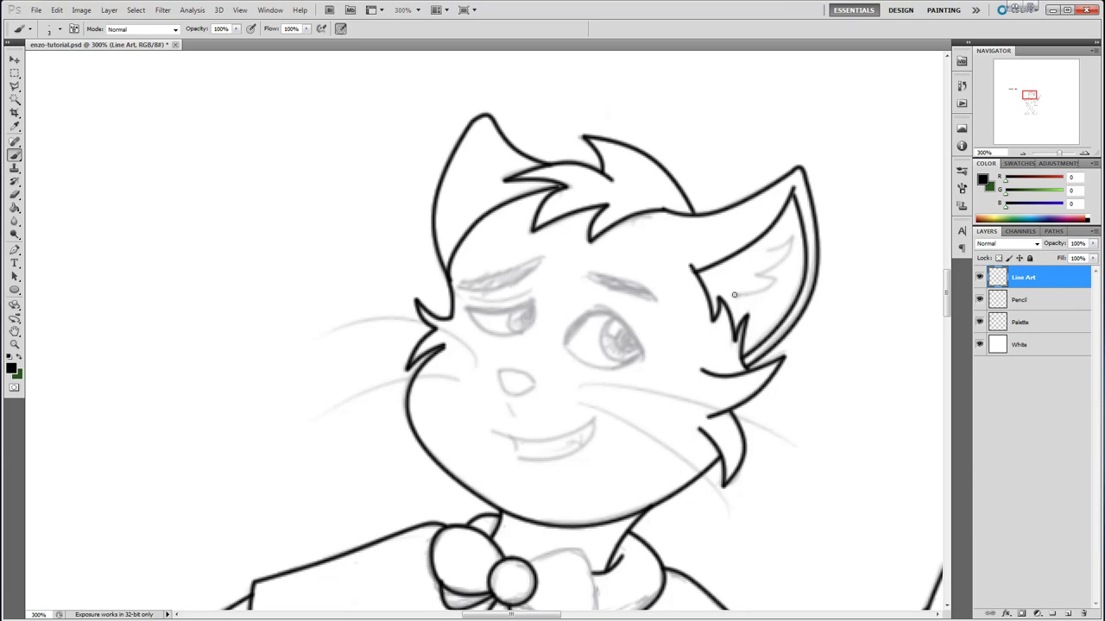
mouse_move(735, 295)
mouse_down()
mouse_move(780, 277)
mouse_move(760, 274)
mouse_move(794, 248)
mouse_up()
key(ctrl+z)
mouse_move(735, 295)
mouse_down()
mouse_move(776, 284)
mouse_move(745, 281)
mouse_move(757, 261)
mouse_up()
Trace the smiling mouth's upper line and lower lip with the Pen tool and stroke them with the Brush.
click(14, 251)
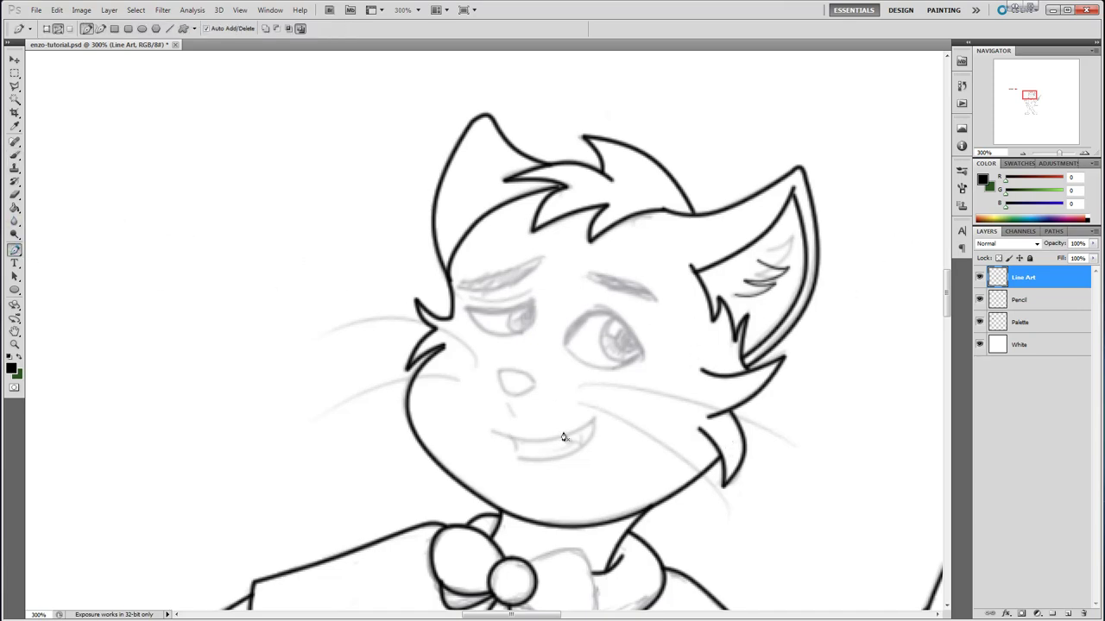
click(495, 432)
click(593, 418)
click(545, 424)
drag(545, 424, 545, 439)
click(516, 458)
drag(556, 442, 549, 470)
click(516, 457)
right_click(547, 448)
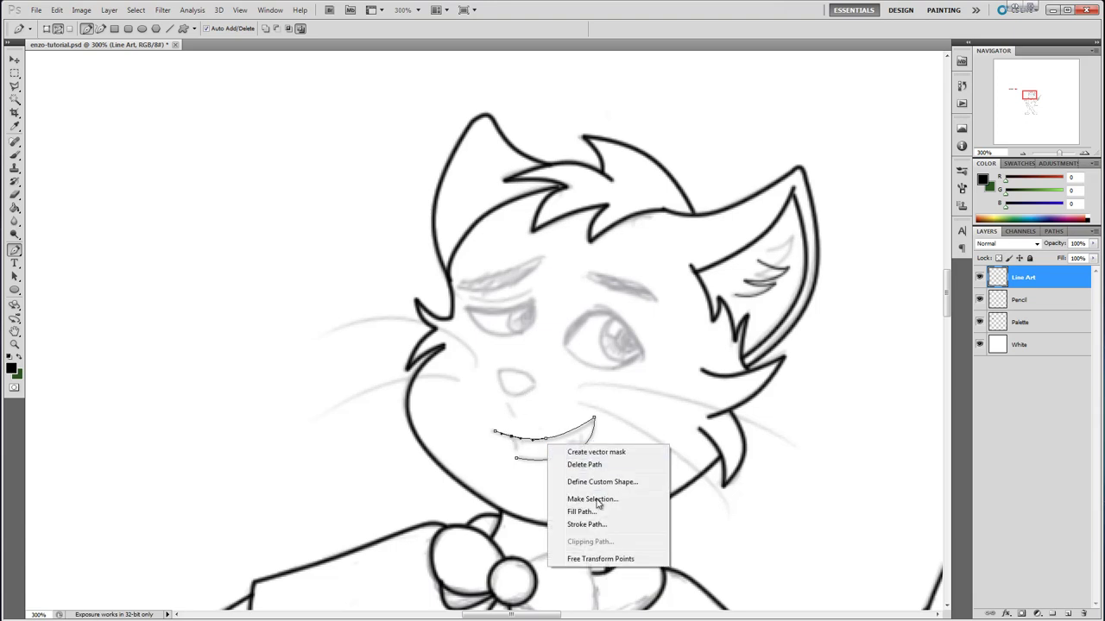
click(574, 516)
click(562, 293)
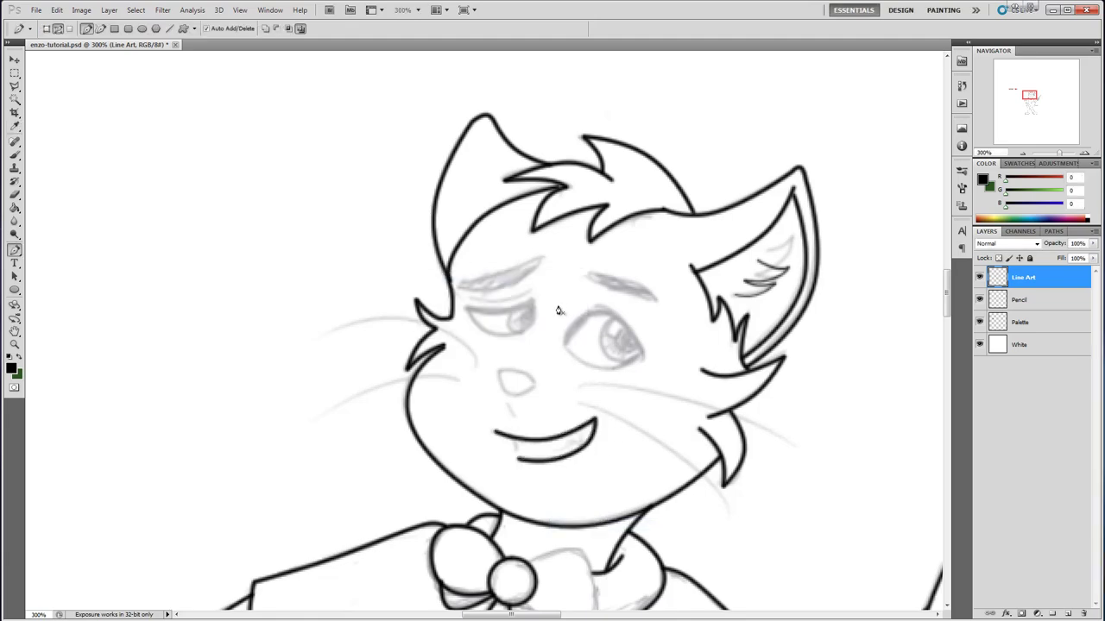
Stroke the short path closing the left side of the mouth with the Brush.
right_click(513, 453)
click(561, 530)
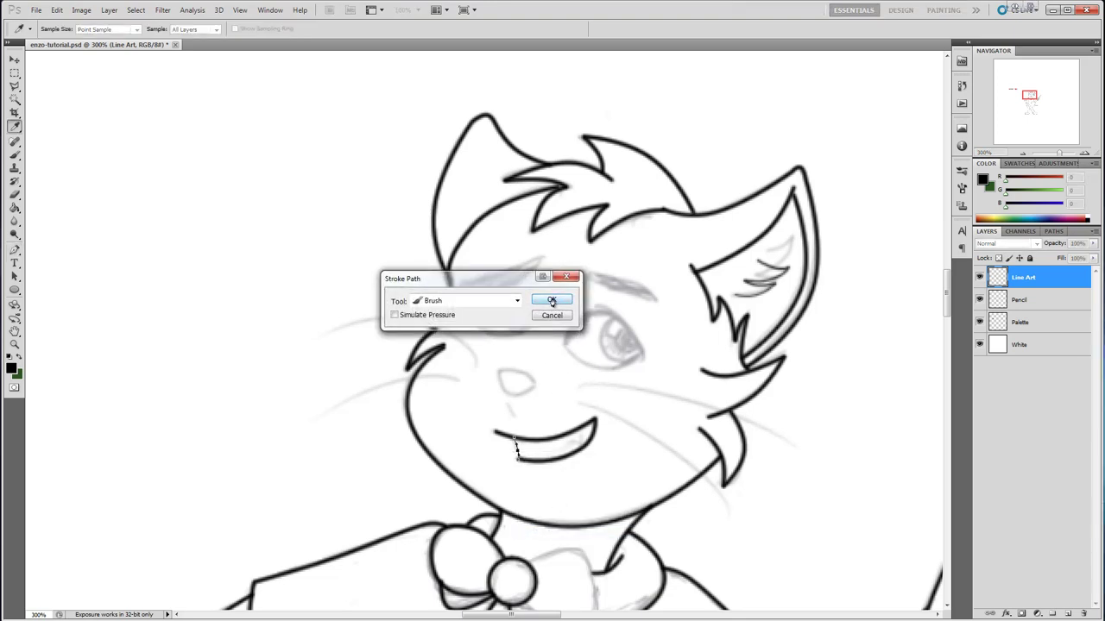
click(553, 301)
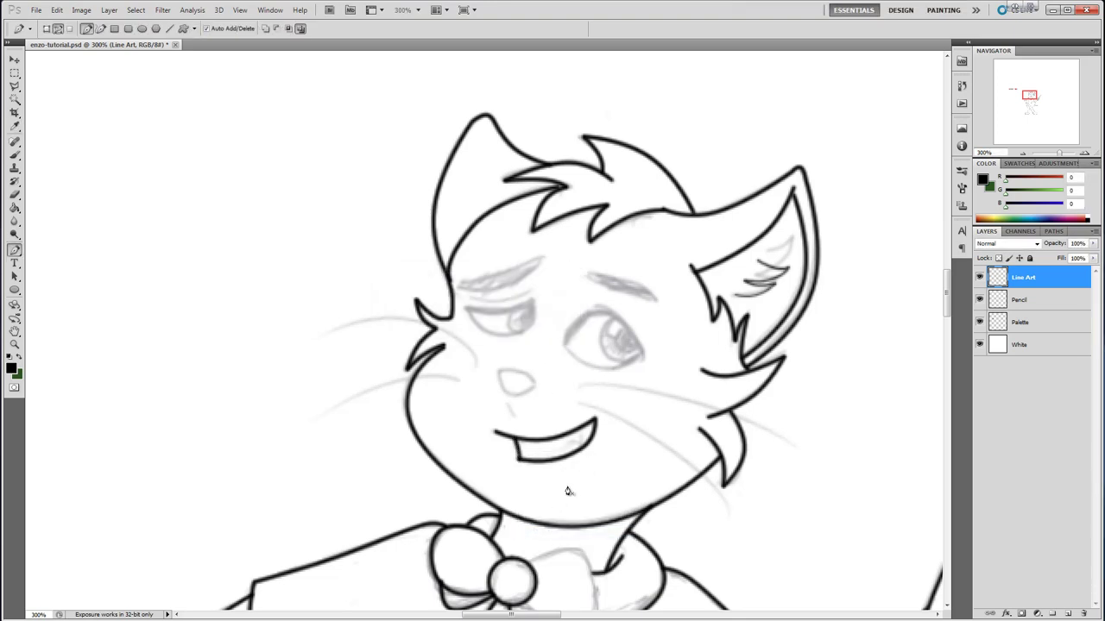
Paint the teeth line inside the mouth and the short line beneath the nose freehand with the Brush tool.
click(14, 155)
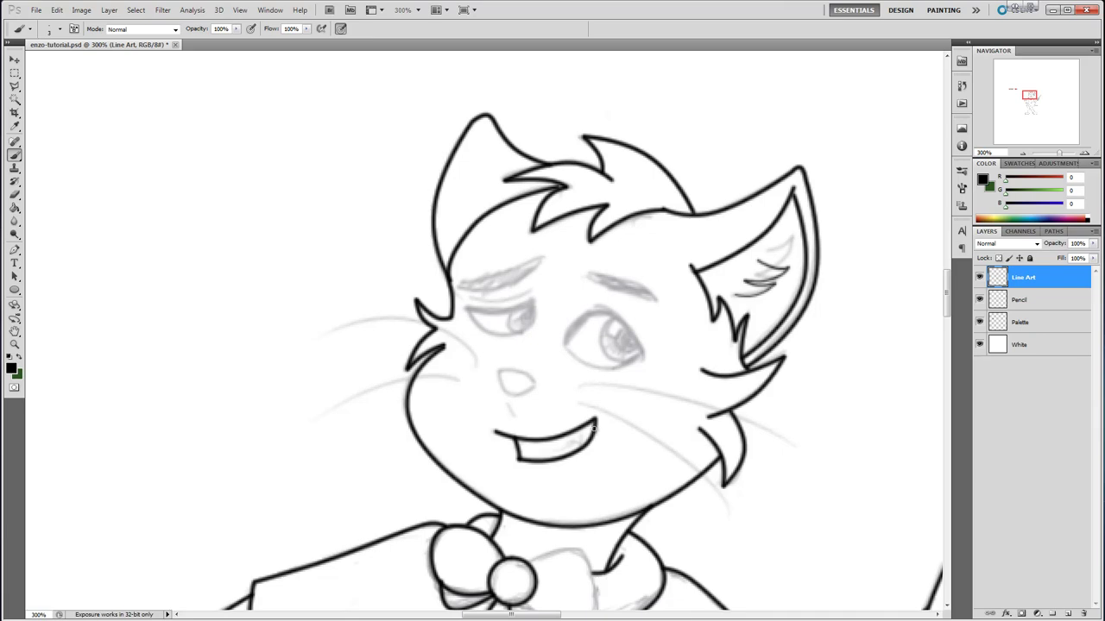
drag(579, 440, 551, 454)
click(14, 250)
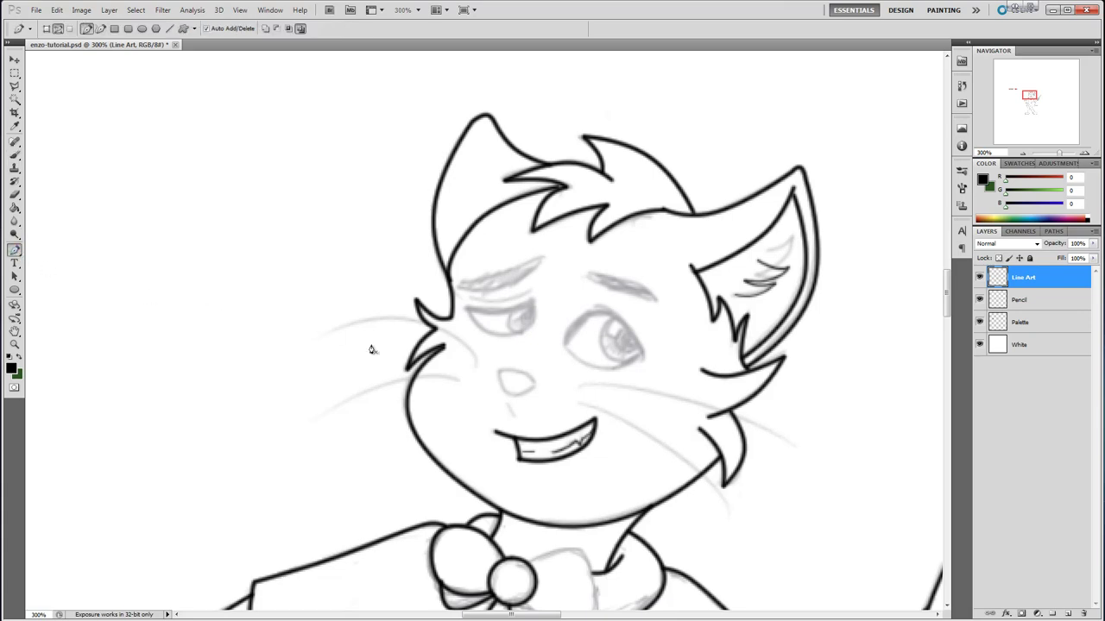
click(15, 156)
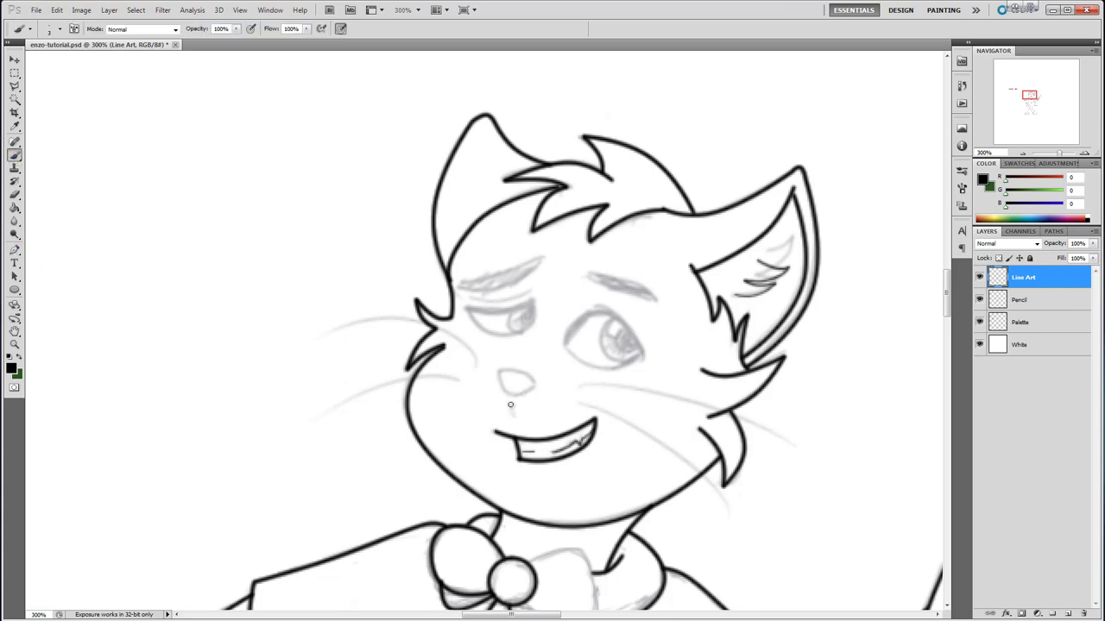
drag(510, 405, 514, 417)
Trace the nose outline as a closed path with the Pen tool and stroke it with the Brush.
click(13, 250)
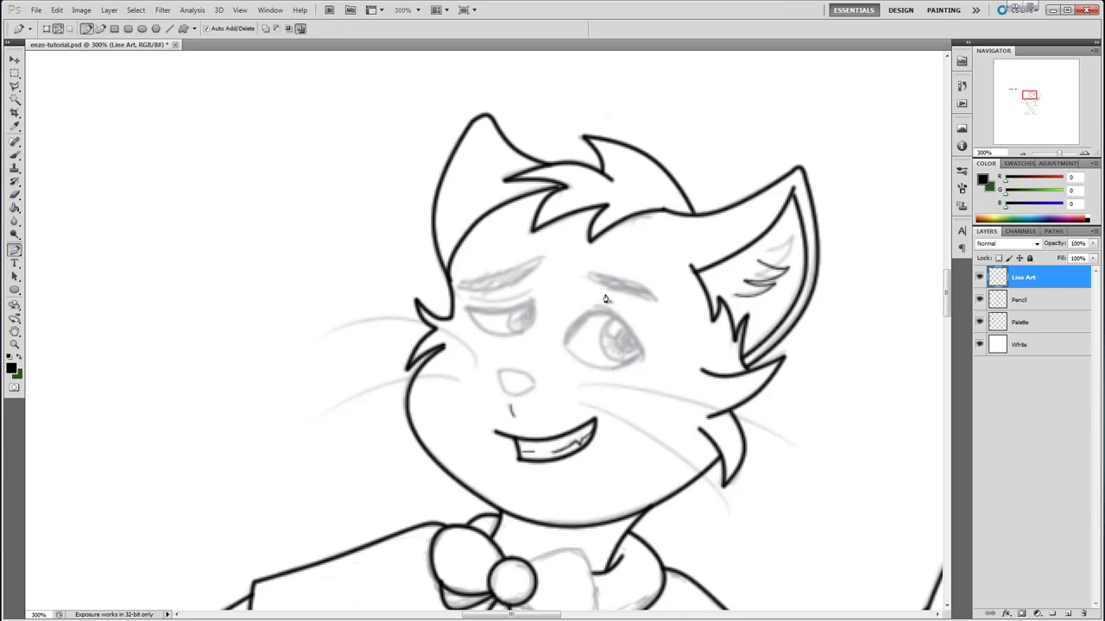
click(534, 386)
drag(518, 379, 519, 374)
click(500, 373)
drag(516, 378, 514, 392)
right_click(516, 386)
click(572, 466)
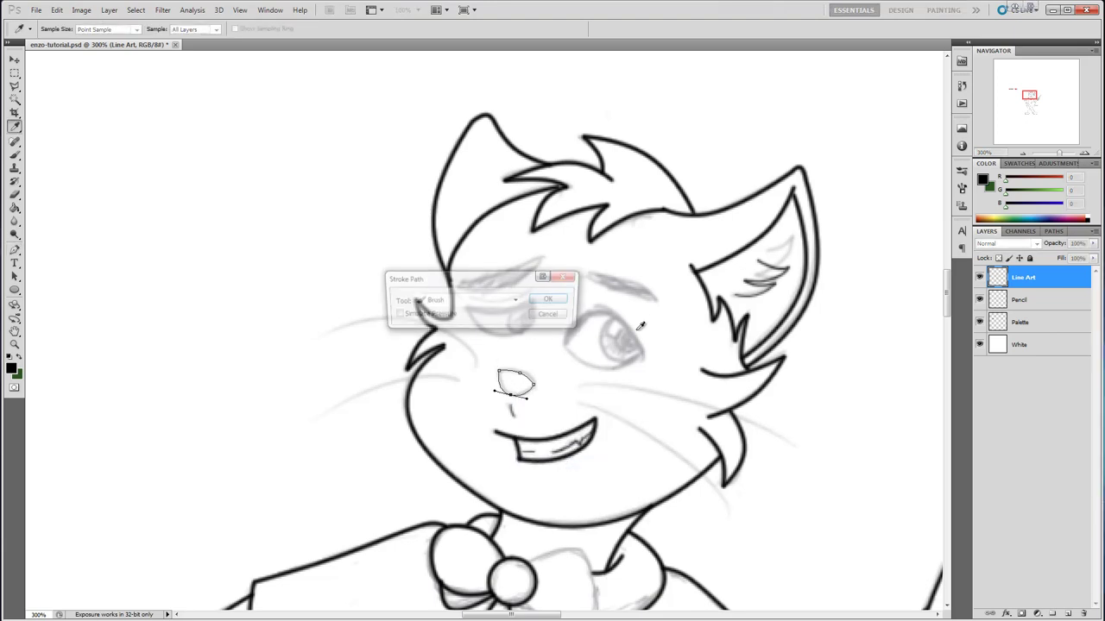
click(564, 294)
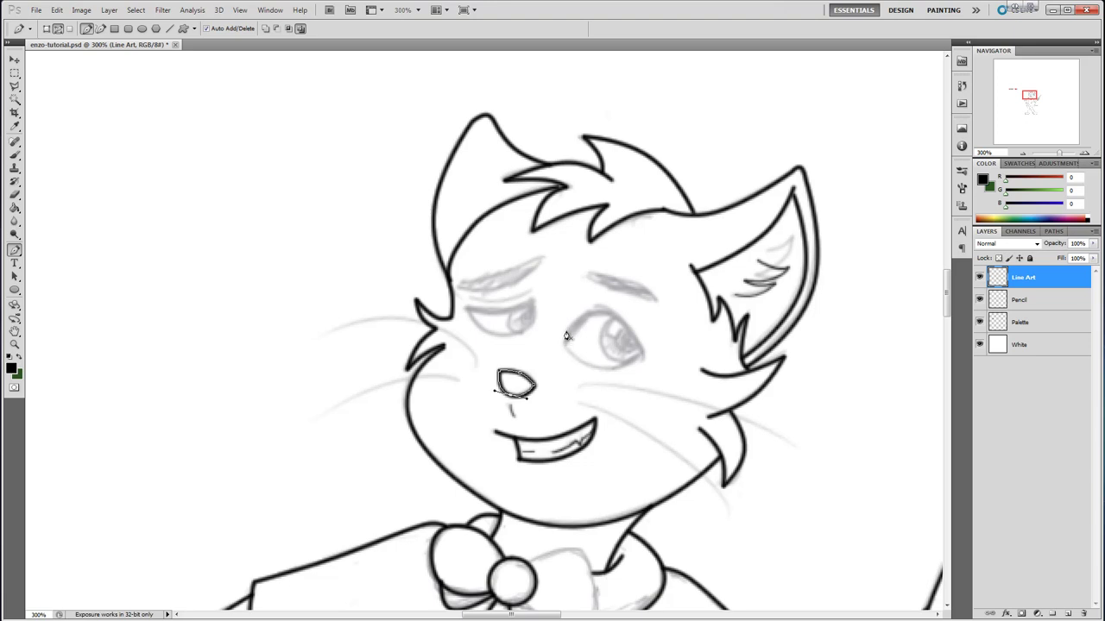
Trace the right-hand eyebrow as a closed path with the Pen tool and fill it with the foreground color at 100% opacity.
key(Return)
click(591, 274)
drag(658, 301, 624, 289)
click(588, 280)
click(624, 291)
right_click(619, 285)
click(661, 349)
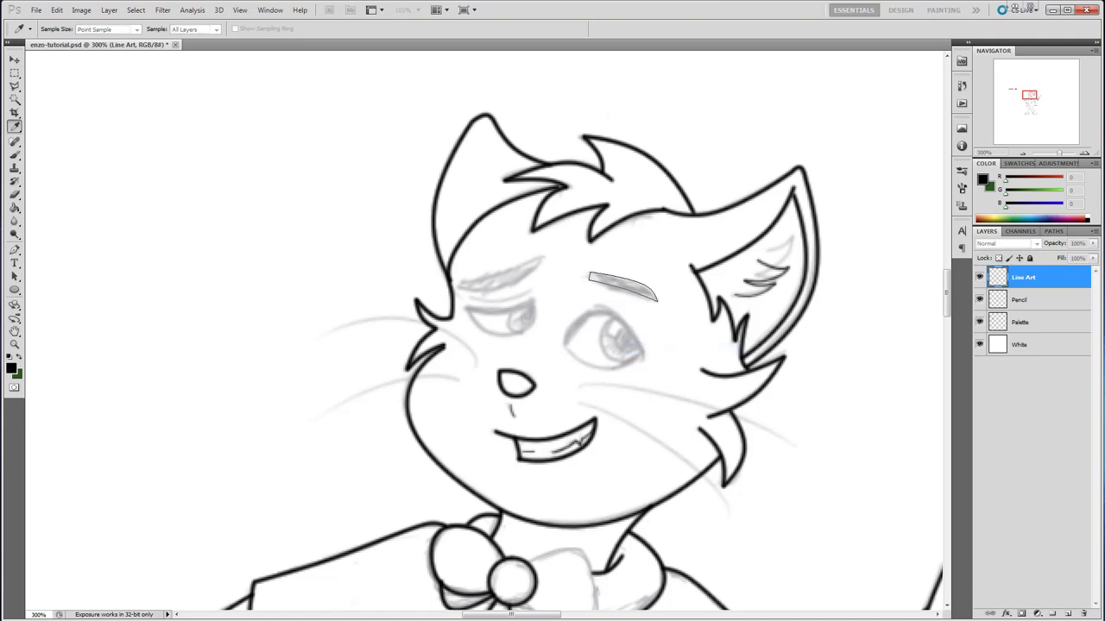
drag(798, 27, 889, 77)
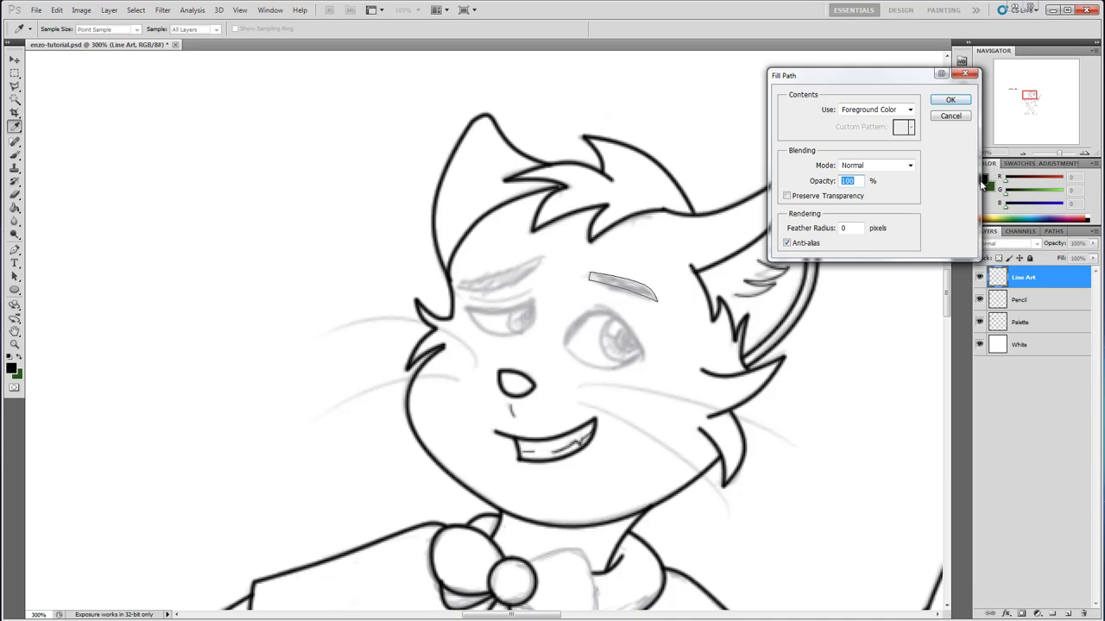
click(951, 100)
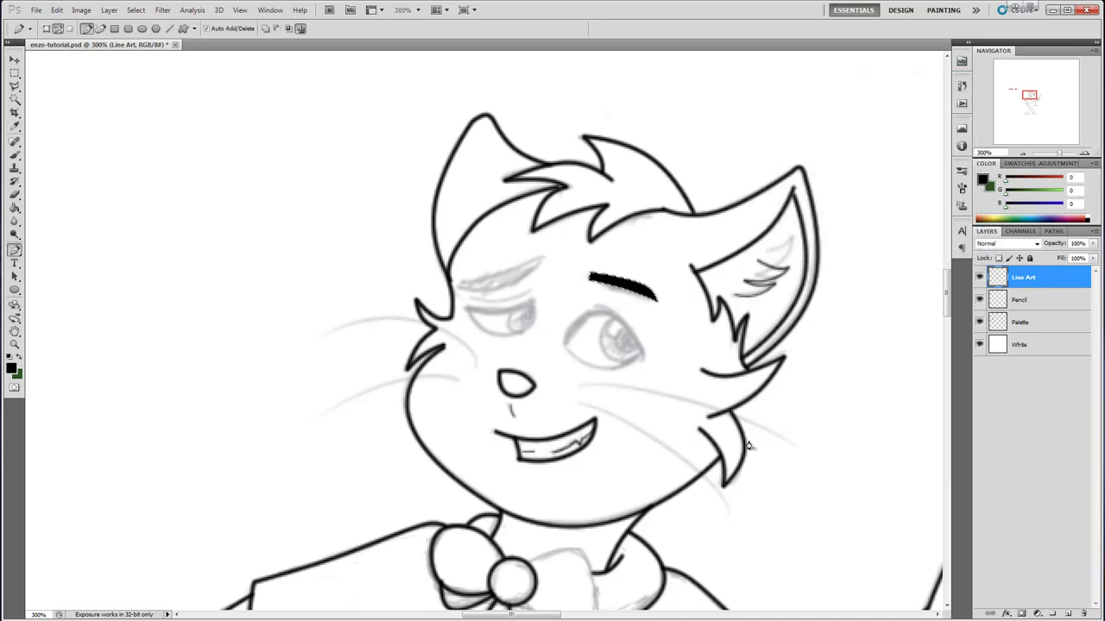
Trace the left-hand eyebrow as a closed path with the Pen tool and fill it with the foreground color.
click(464, 289)
click(542, 259)
drag(509, 274, 510, 284)
click(464, 290)
drag(505, 276, 504, 280)
right_click(504, 280)
click(544, 365)
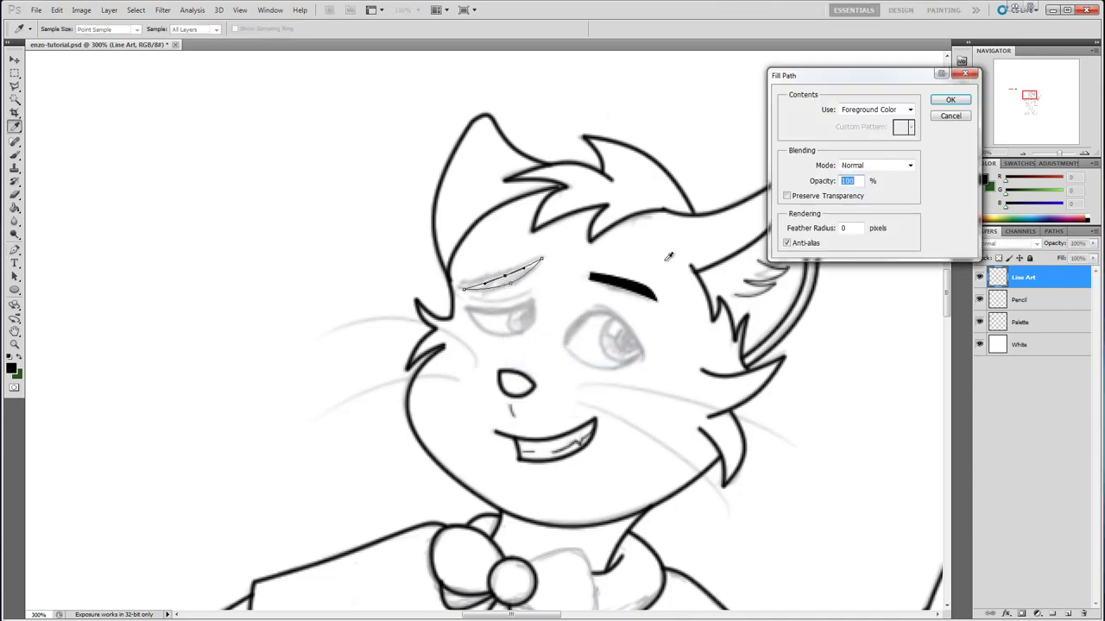
click(949, 101)
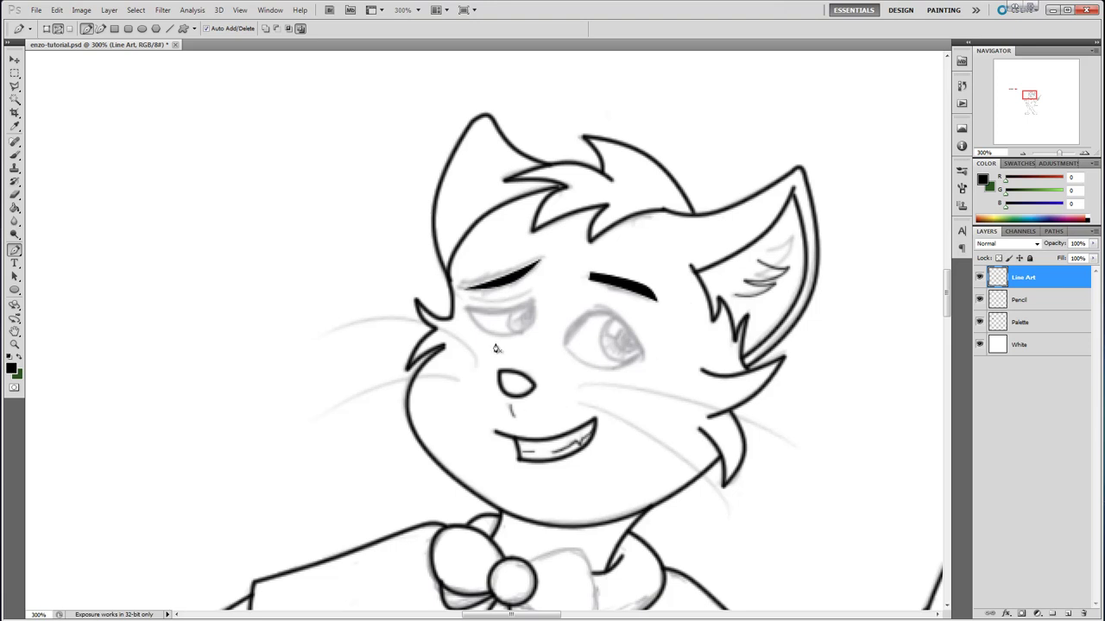
Trace the crease line beneath the left-hand eyebrow and stroke it with the Brush using Simulate Pressure.
click(472, 295)
click(531, 290)
drag(503, 298, 499, 300)
right_click(499, 298)
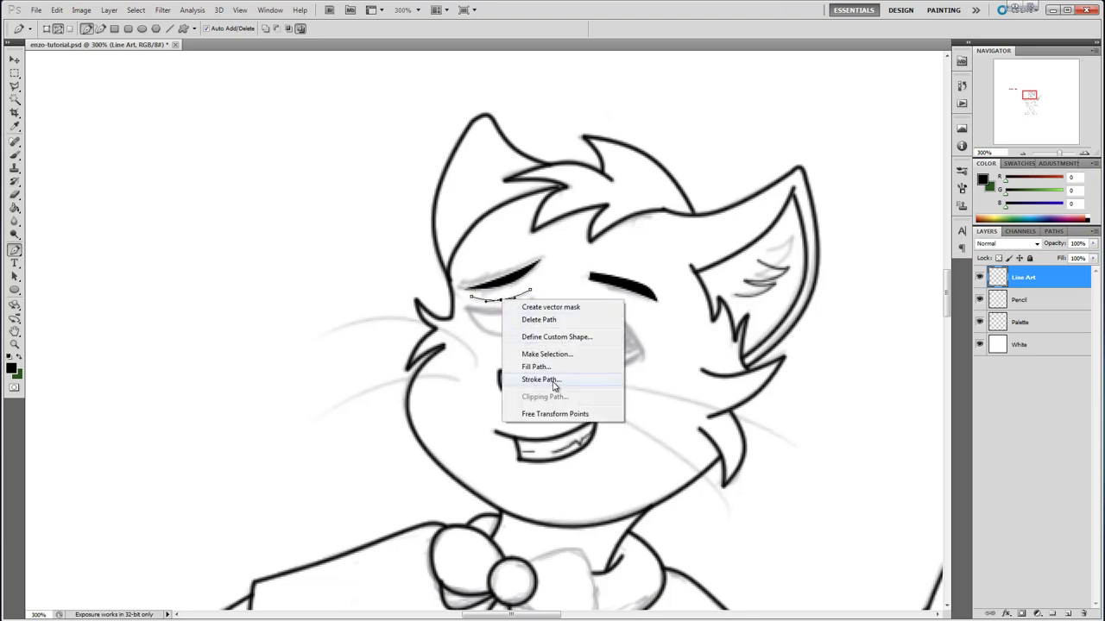
click(554, 379)
key(i)
click(560, 302)
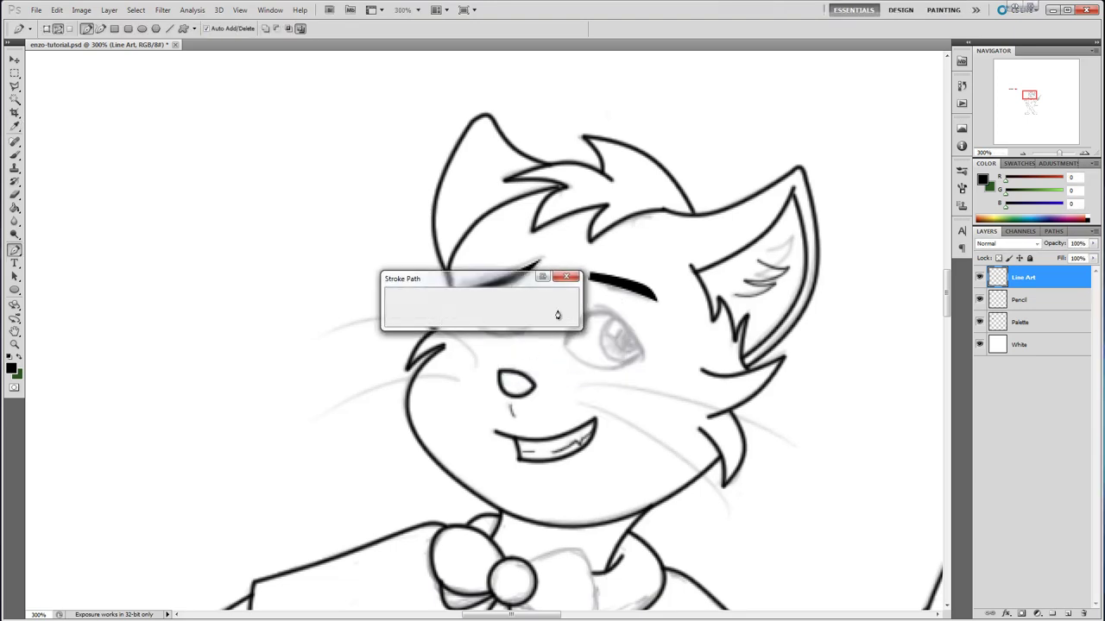
key(Return)
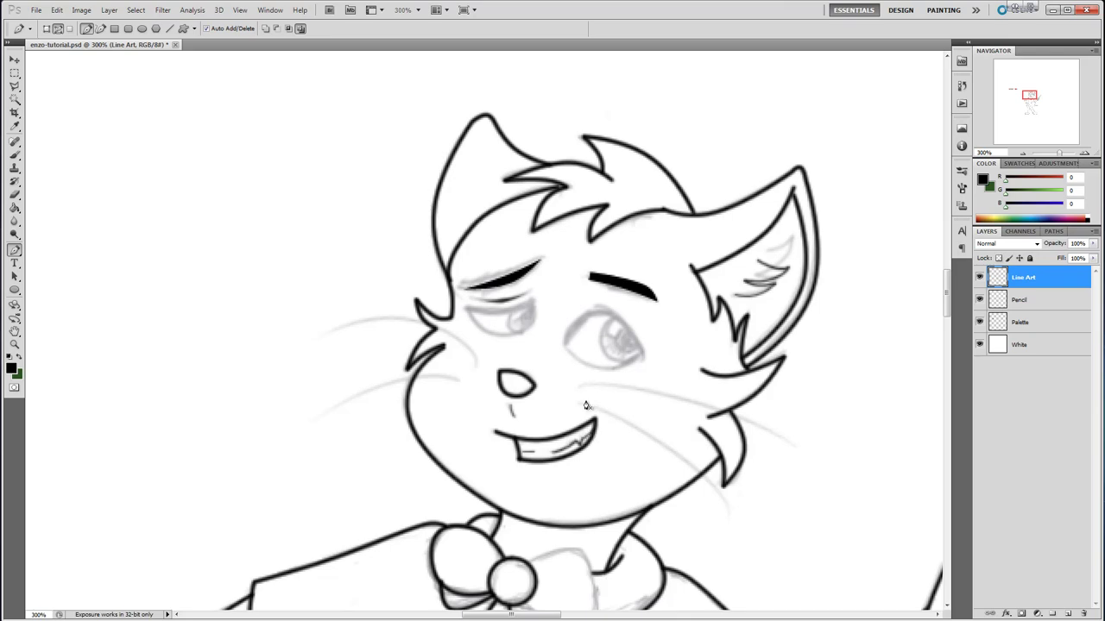
Trace the lower curve of the right-hand eye with the Pen tool and stroke it with the Brush.
click(564, 346)
click(642, 352)
drag(607, 352, 624, 372)
ctrl+click(580, 372)
click(607, 370)
right_click(603, 365)
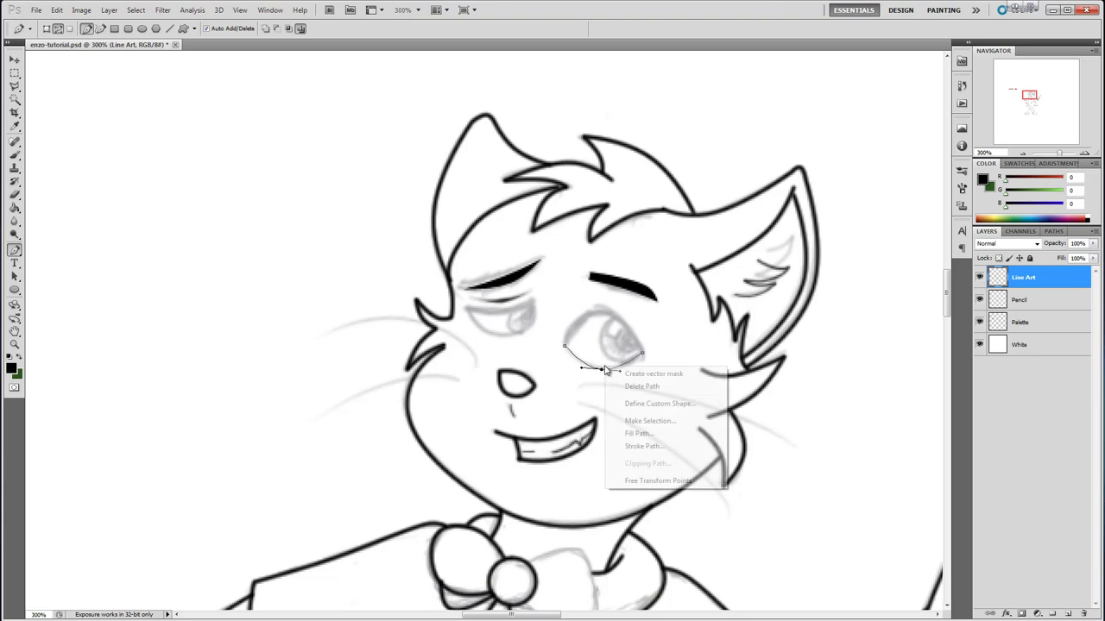
click(643, 446)
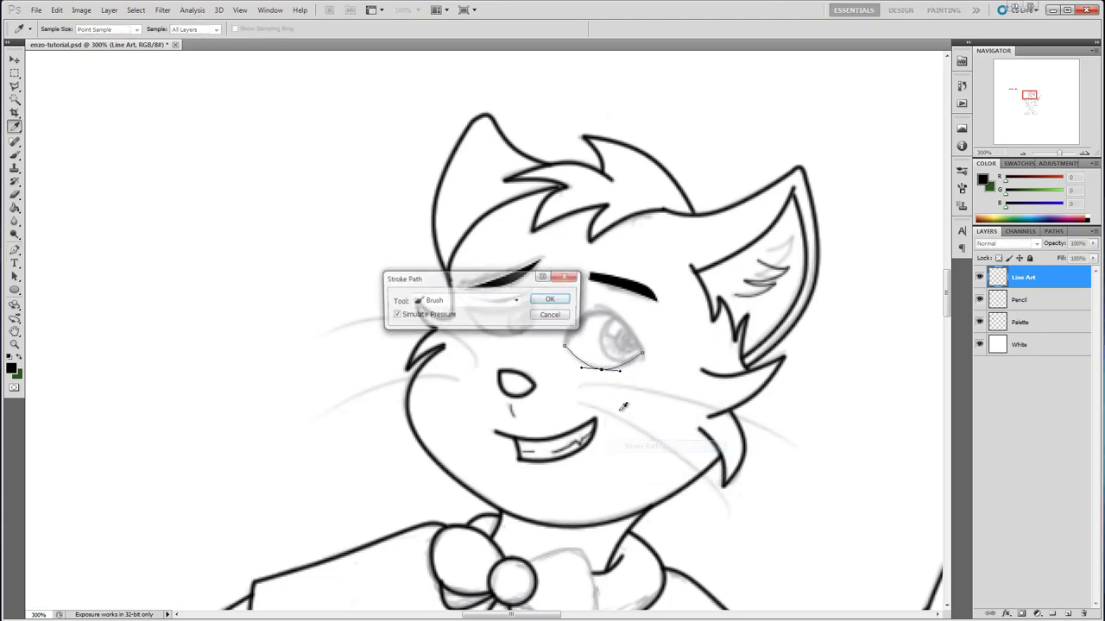
click(550, 302)
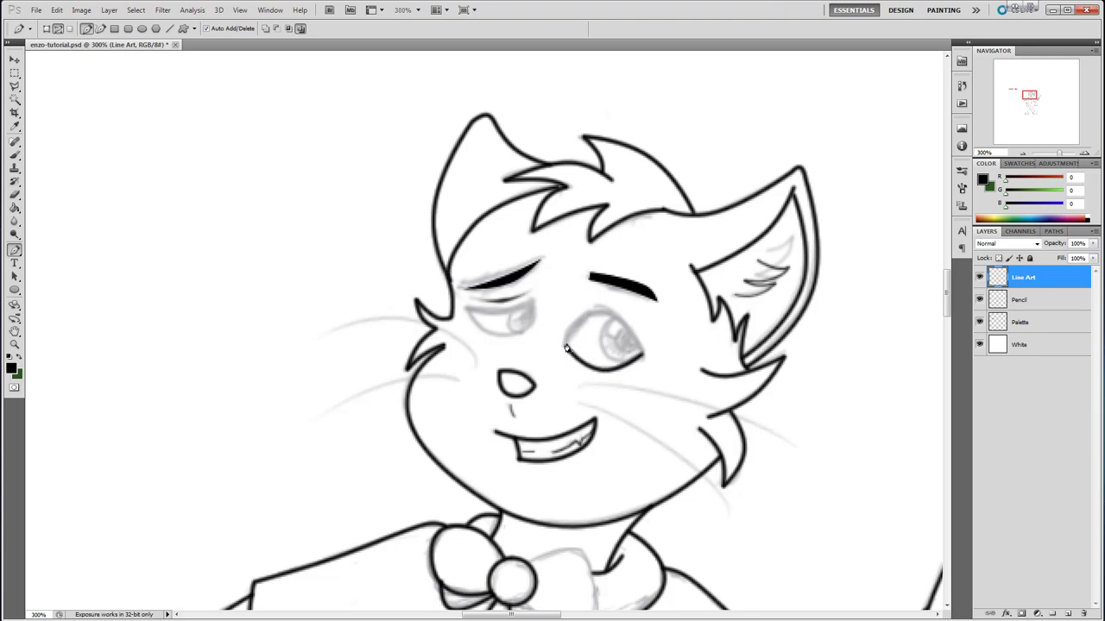
Set the brush size to 4 px, then trace the right-hand eye's upper lid with the Pen tool and stroke it with the Brush.
click(15, 155)
click(59, 29)
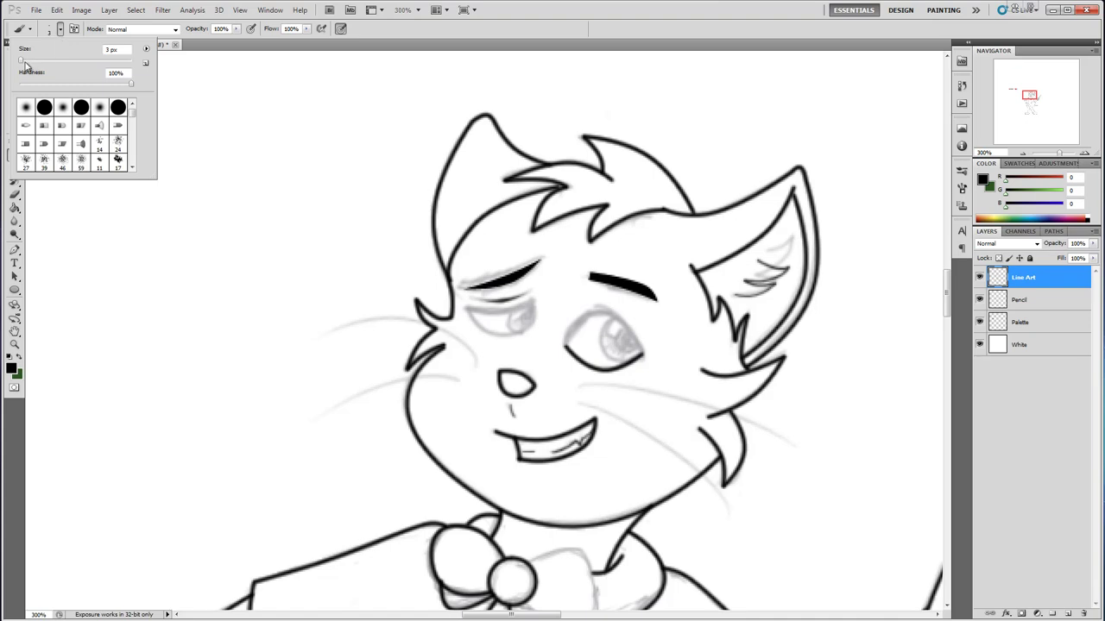
drag(22, 62, 23, 63)
click(509, 31)
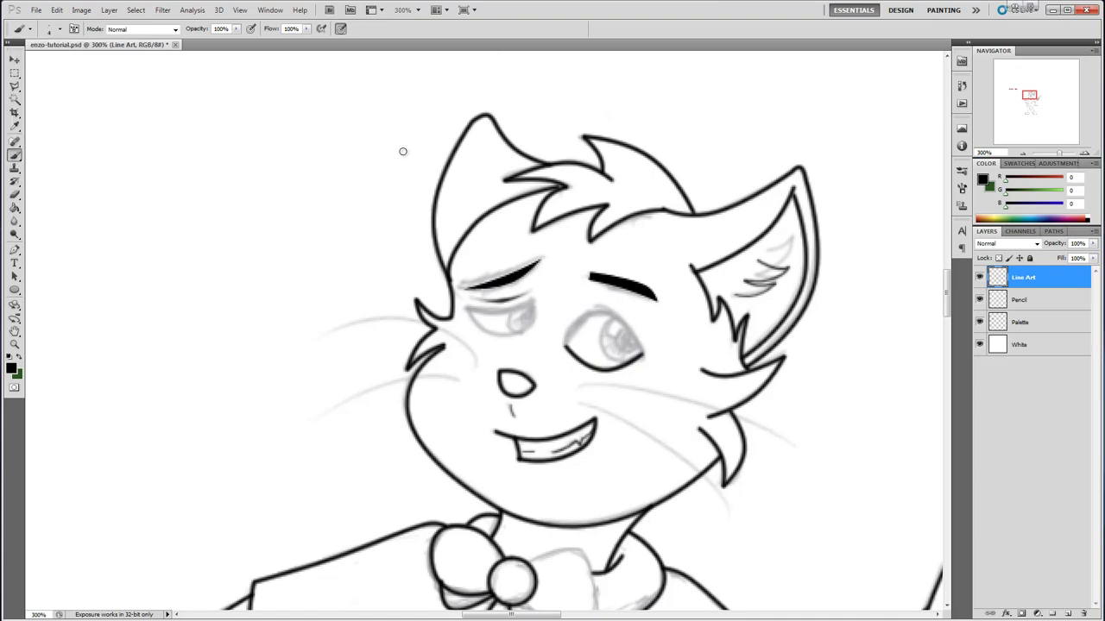
click(14, 250)
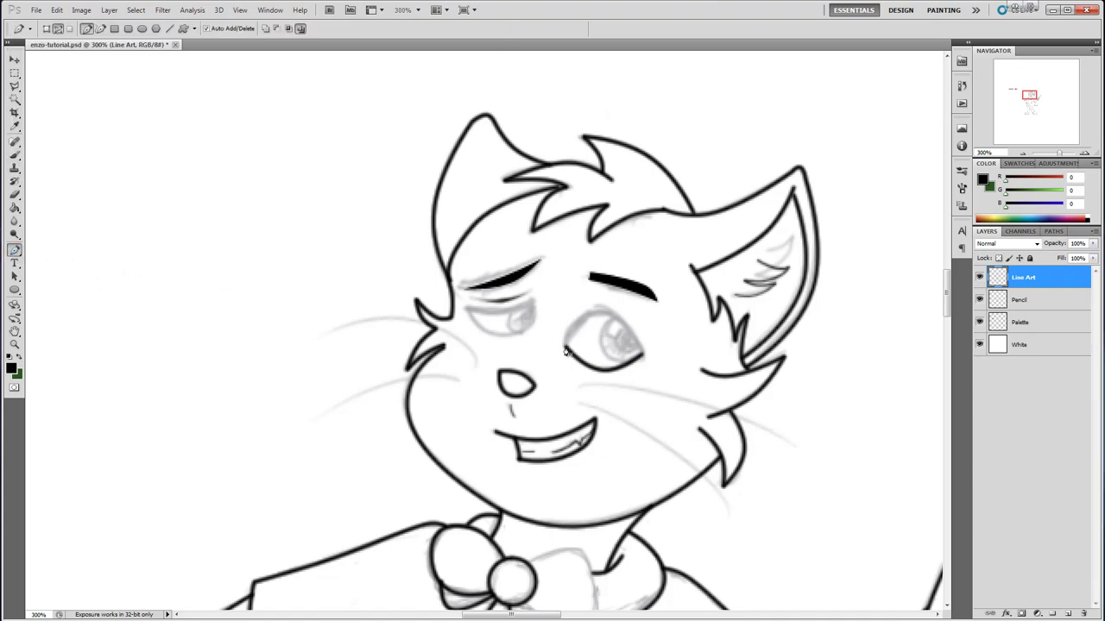
click(643, 354)
drag(604, 349, 572, 309)
right_click(602, 331)
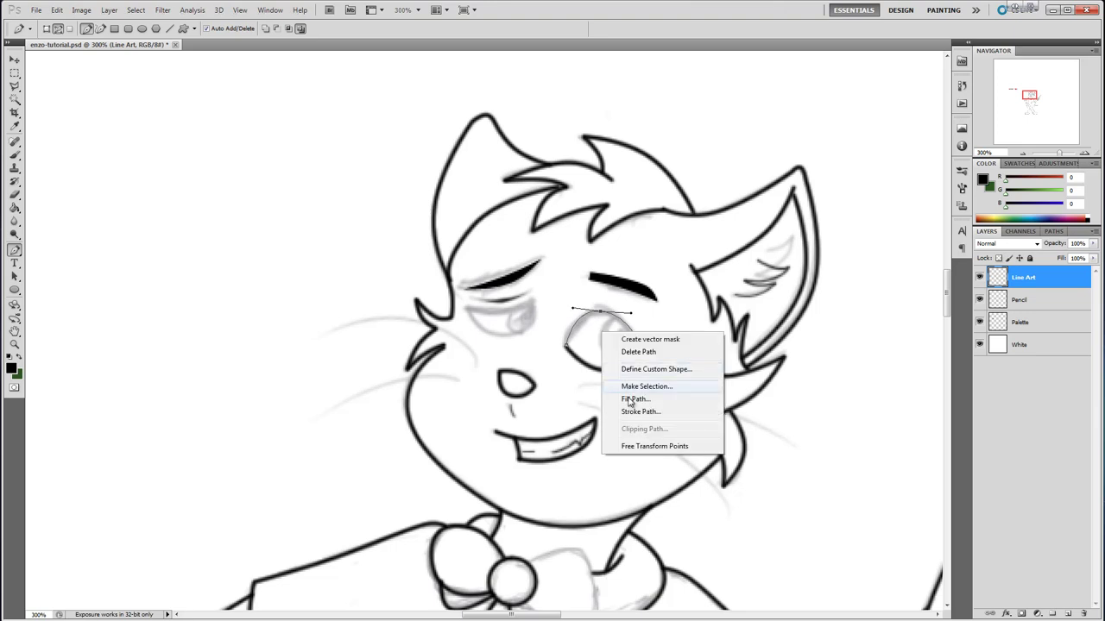
click(640, 413)
click(559, 300)
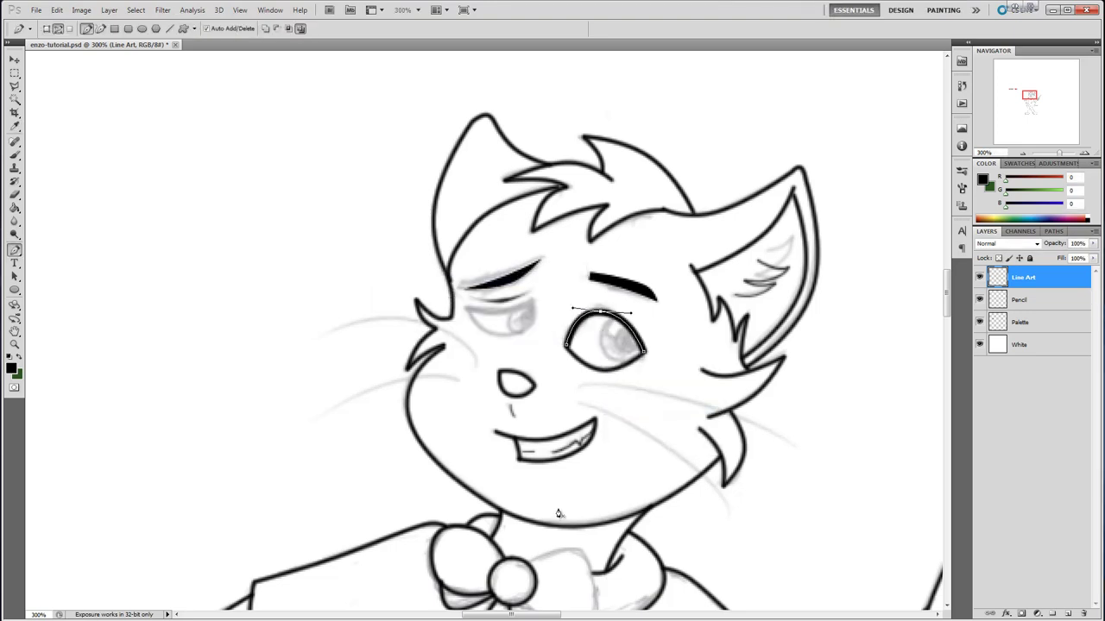
Trace the upper lid of the left-hand eye with the Pen tool and stroke it with the Brush.
click(465, 306)
drag(534, 301, 506, 313)
right_click(511, 322)
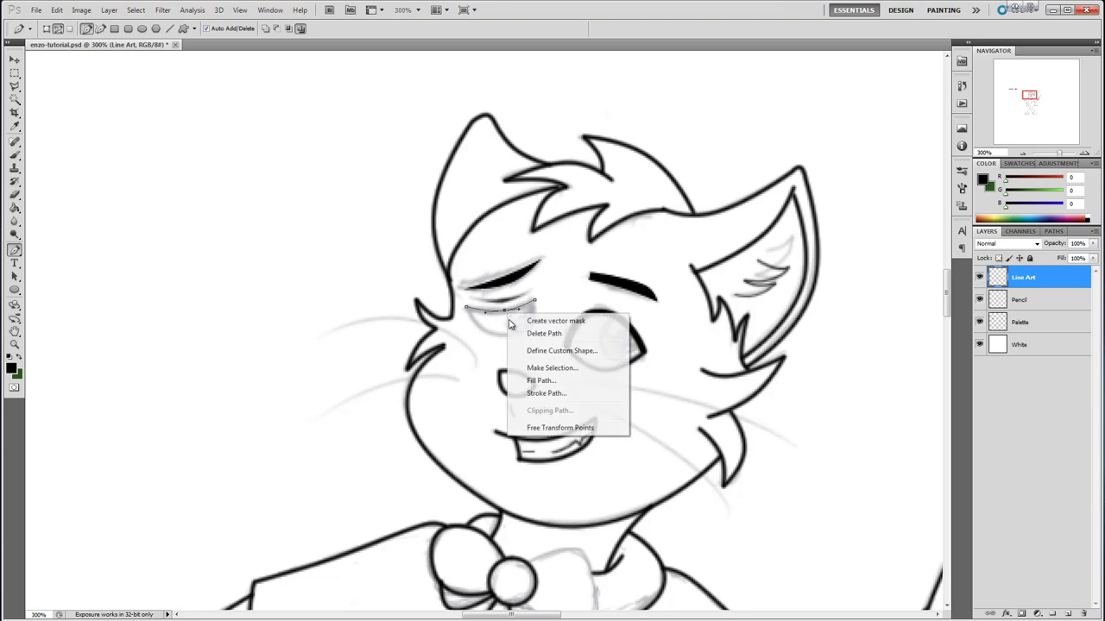
click(556, 391)
click(551, 300)
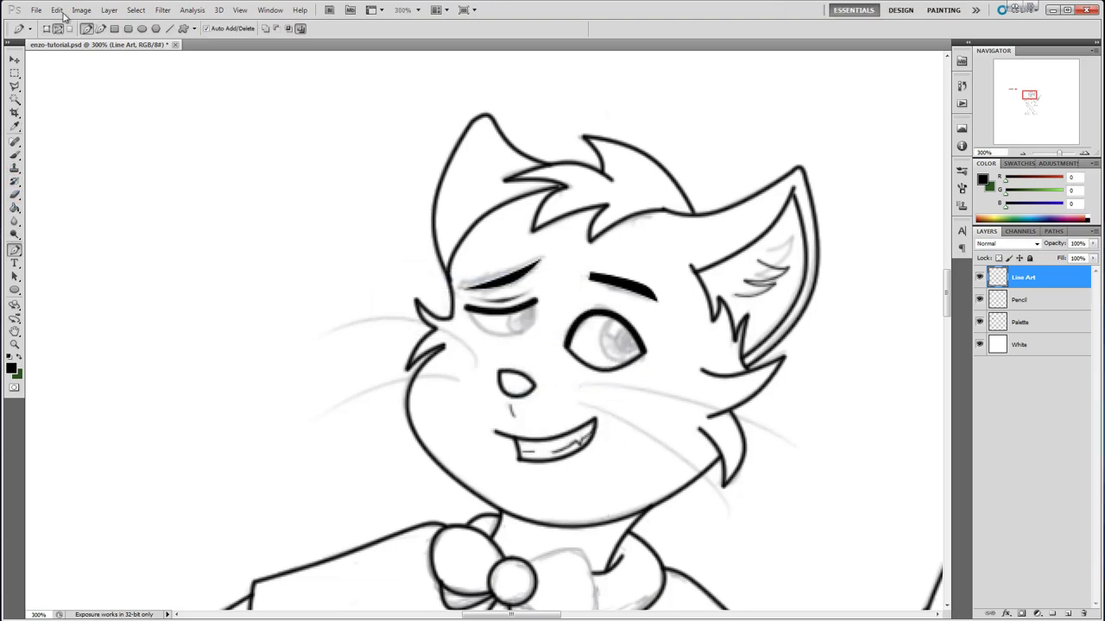
Set the brush size to 3 px, trace the left-hand eye's lower curve with the Pen tool, and stroke it with the Brush.
click(14, 156)
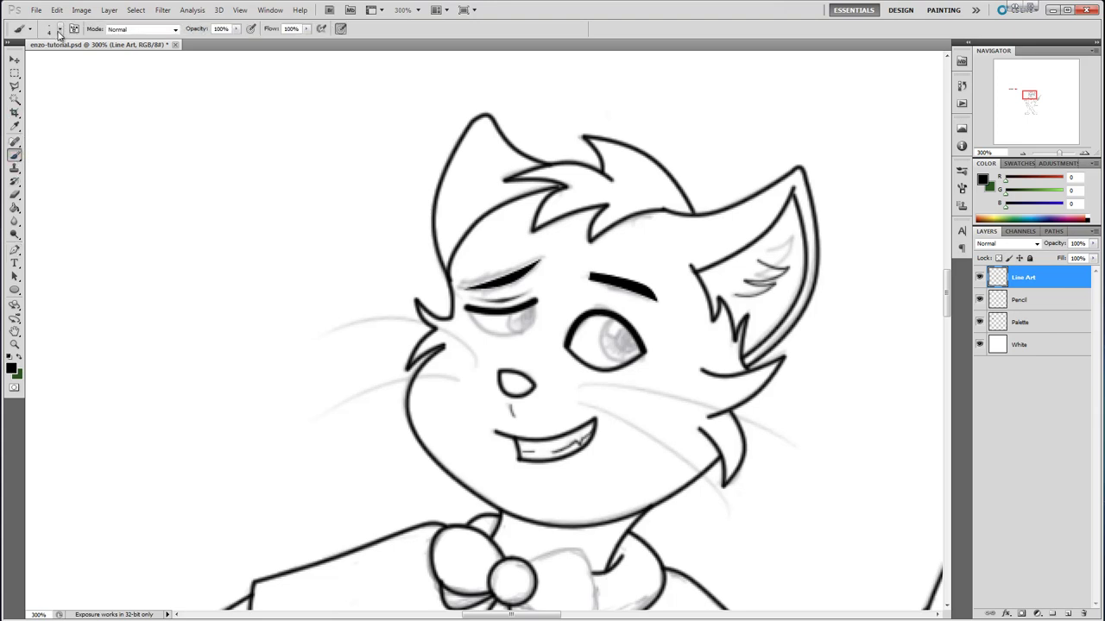
click(60, 28)
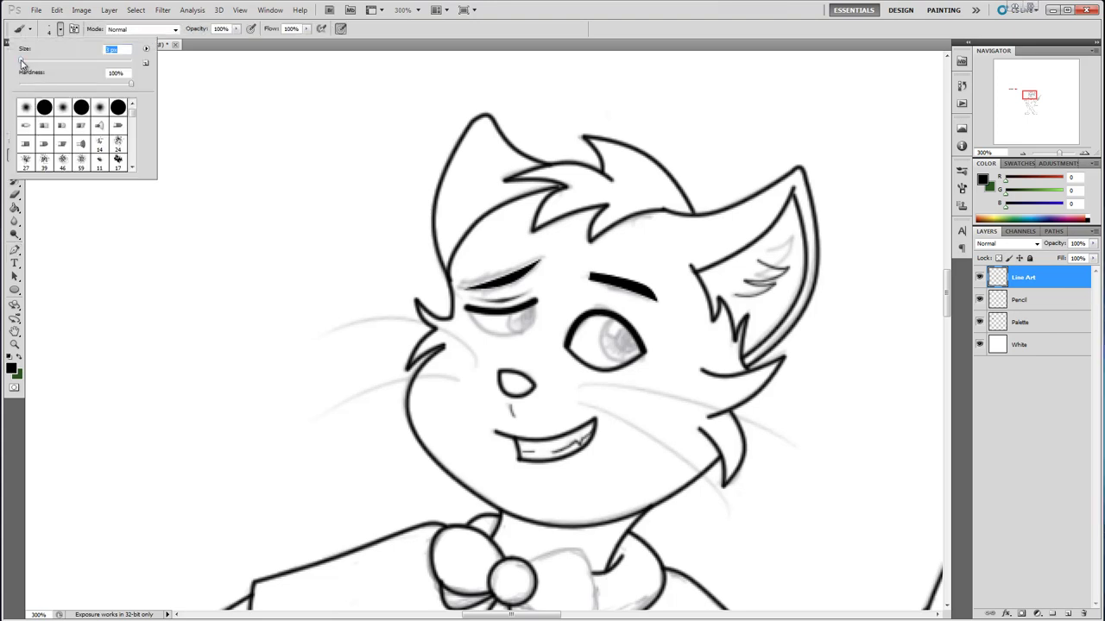
click(448, 42)
click(15, 249)
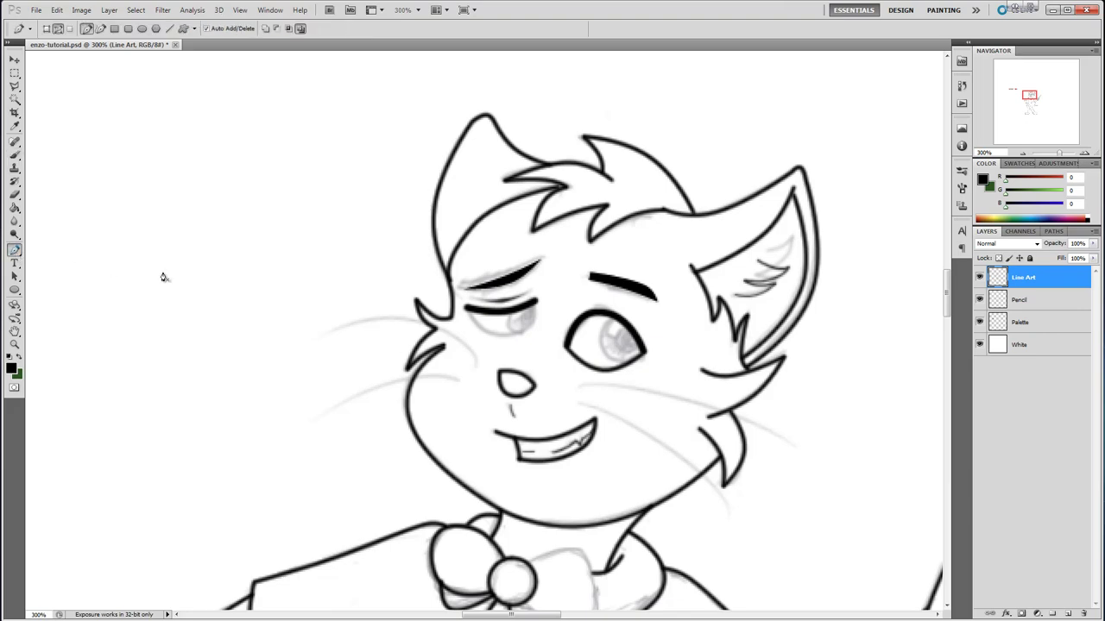
click(535, 303)
drag(509, 337, 541, 333)
right_click(509, 339)
click(561, 407)
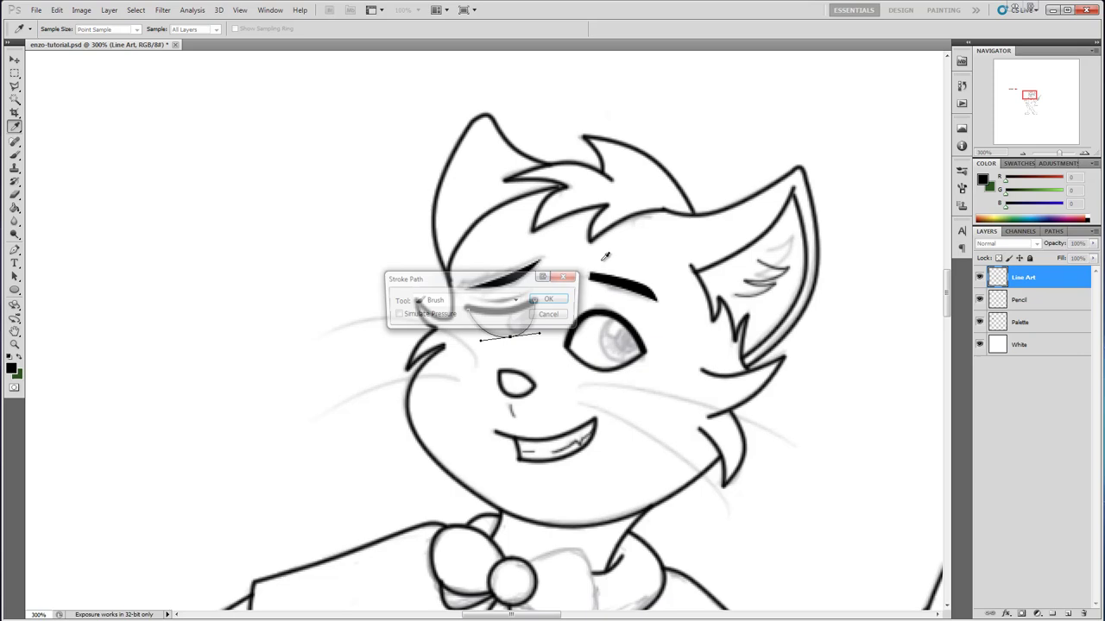
click(560, 309)
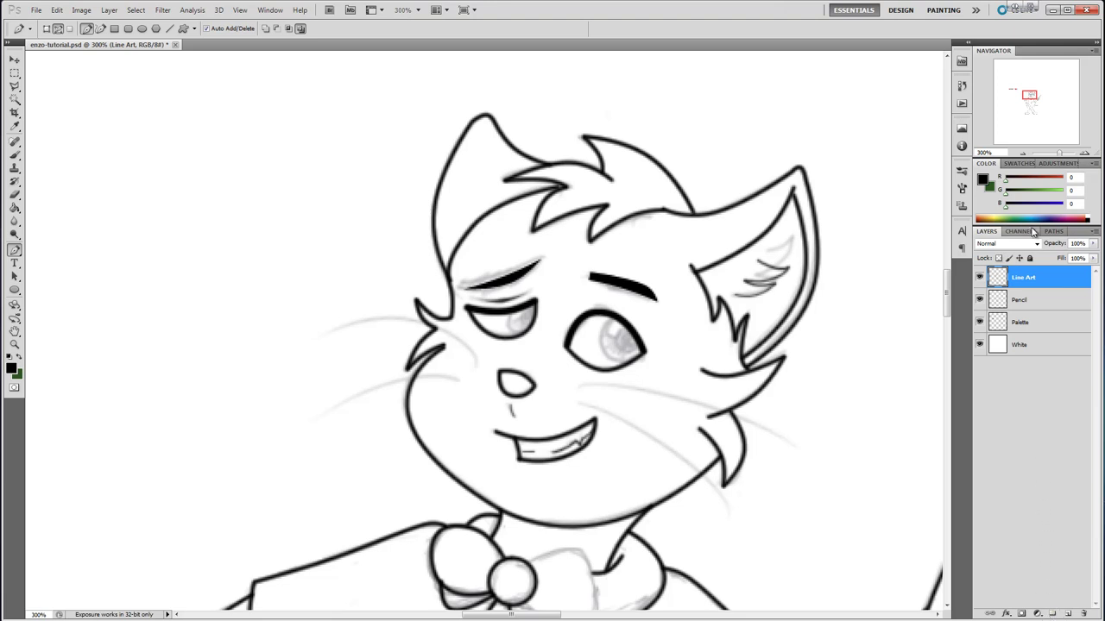
Add four new layers above Line Art and select the lowest of them.
click(1067, 613)
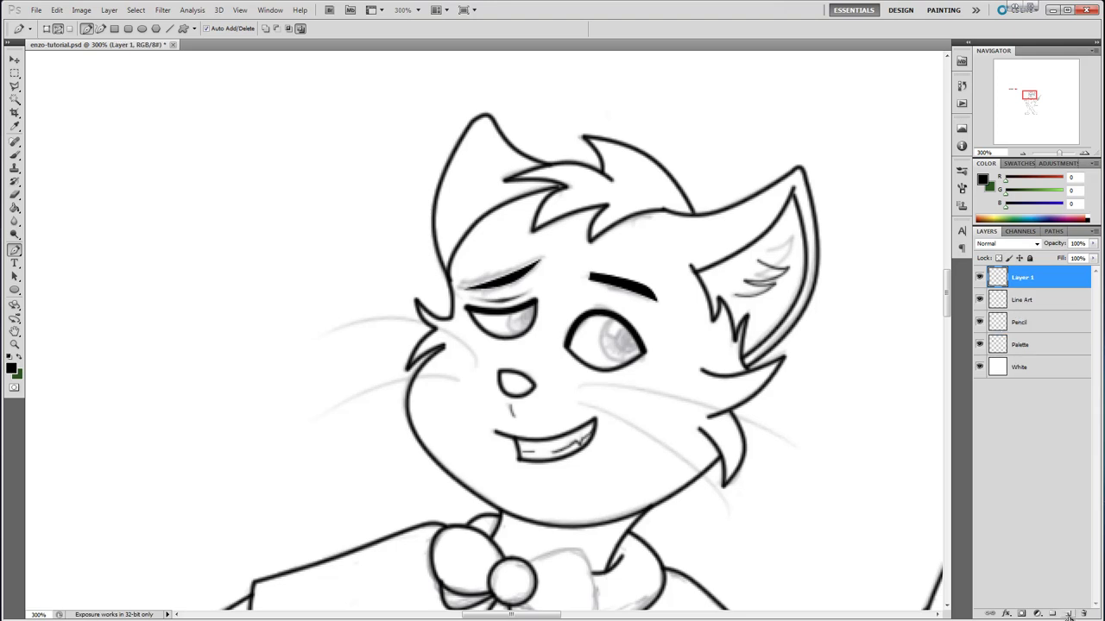
click(1067, 613)
click(1067, 613)
click(1067, 614)
click(1040, 345)
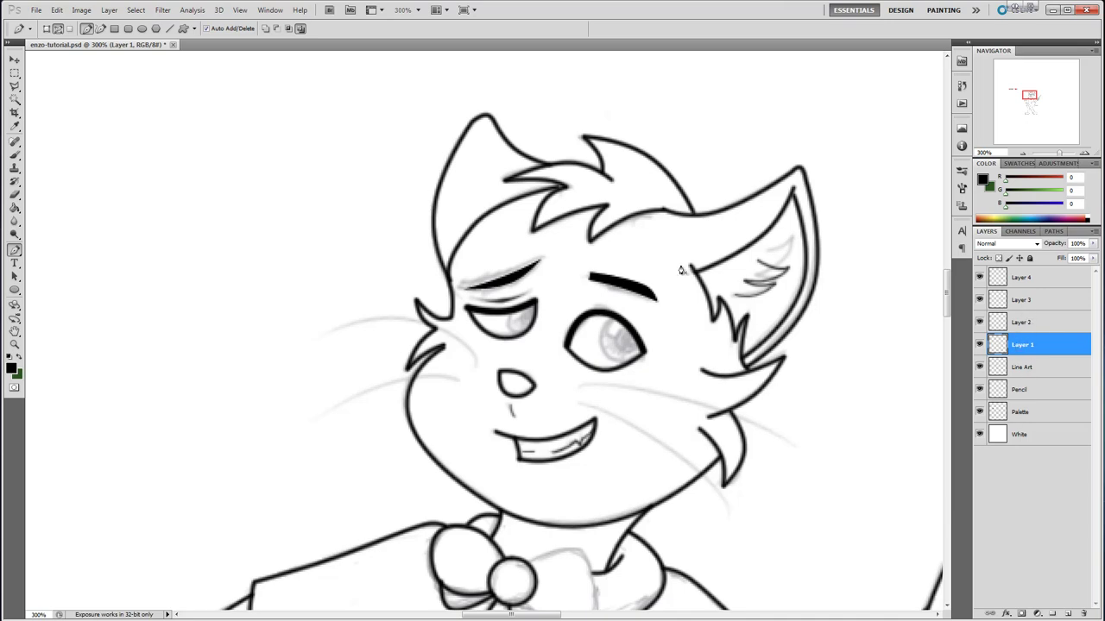
Set the brush size to 2 px for outlining the irises.
click(14, 290)
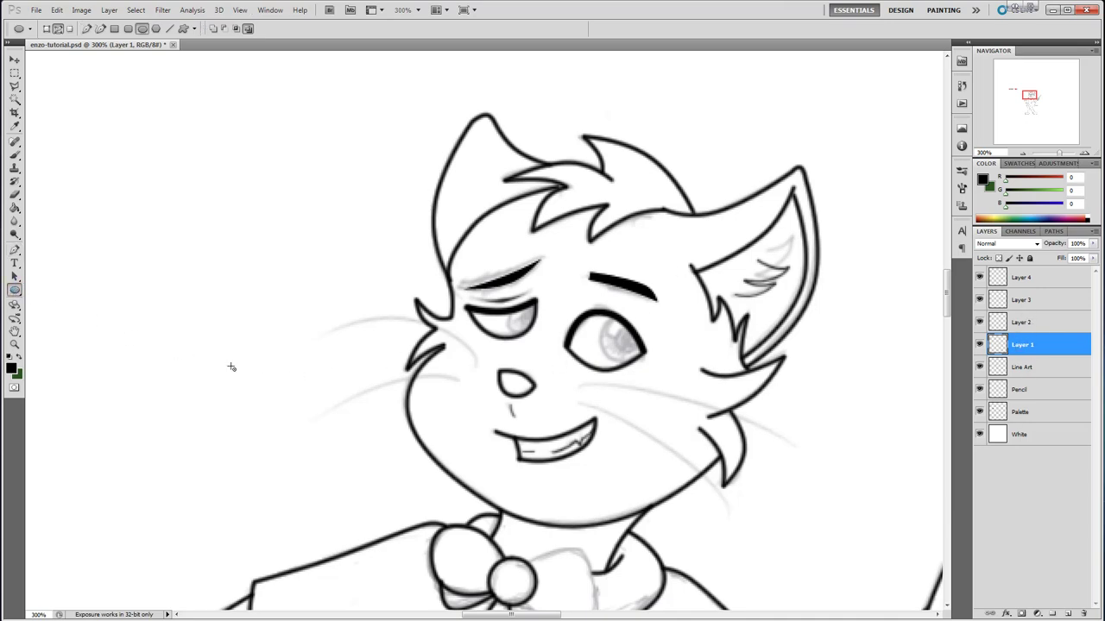
click(15, 154)
click(60, 28)
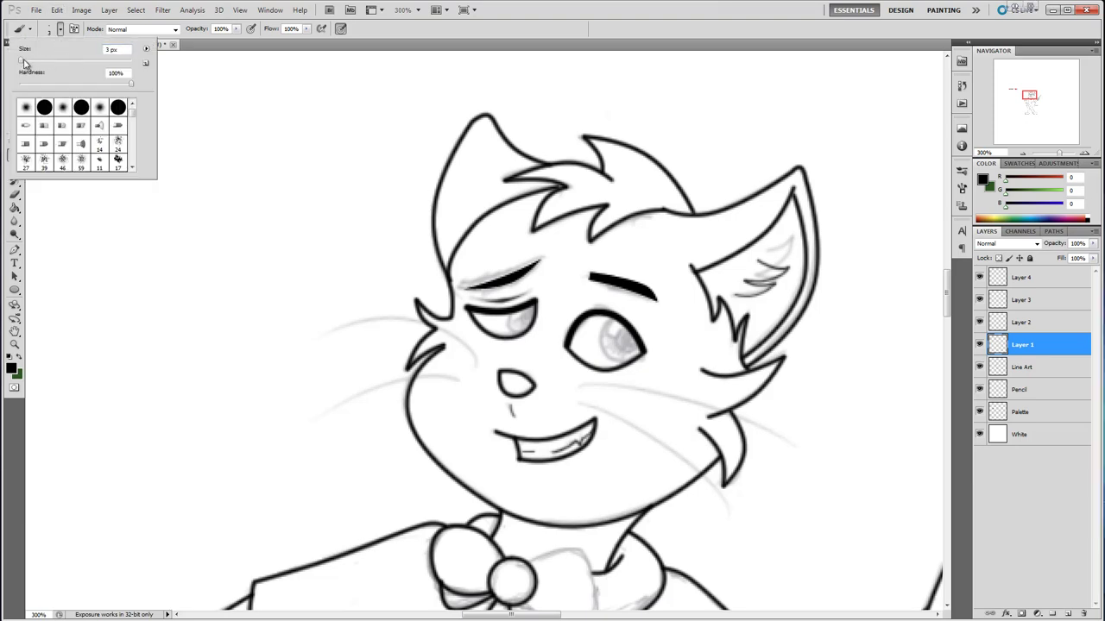
drag(22, 64, 19, 65)
click(564, 58)
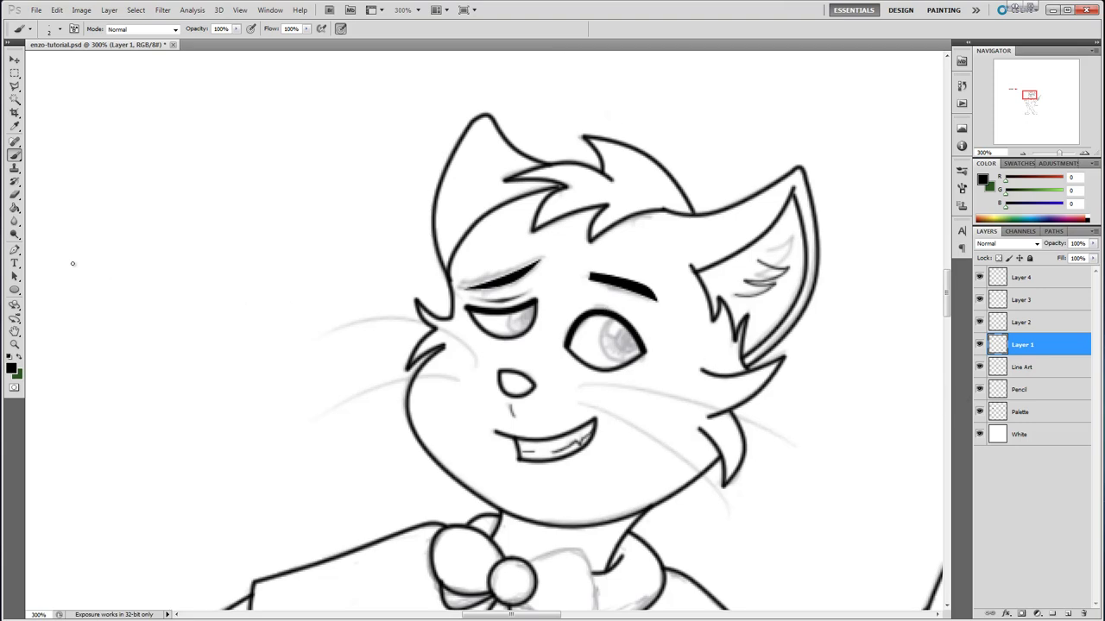
Draw a circular path around the right-hand eye's iris with the Ellipse tool and stroke it with the Brush.
click(15, 290)
key(shift)
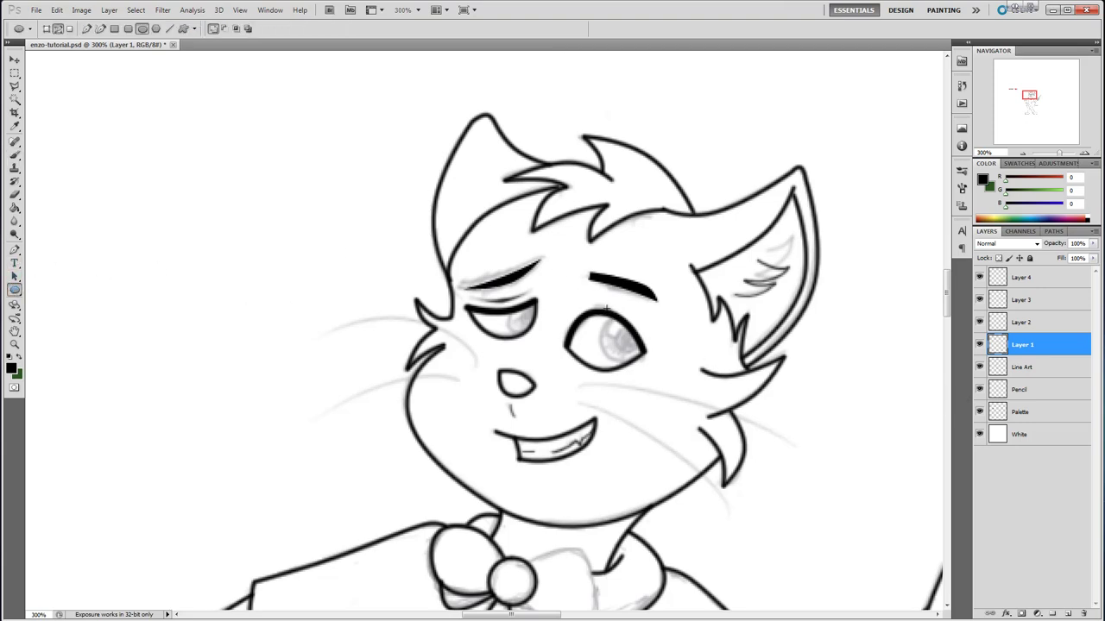
drag(599, 307, 646, 354)
key(ctrl+z)
key(shift)
drag(608, 317, 612, 369)
drag(601, 314, 652, 371)
right_click(626, 342)
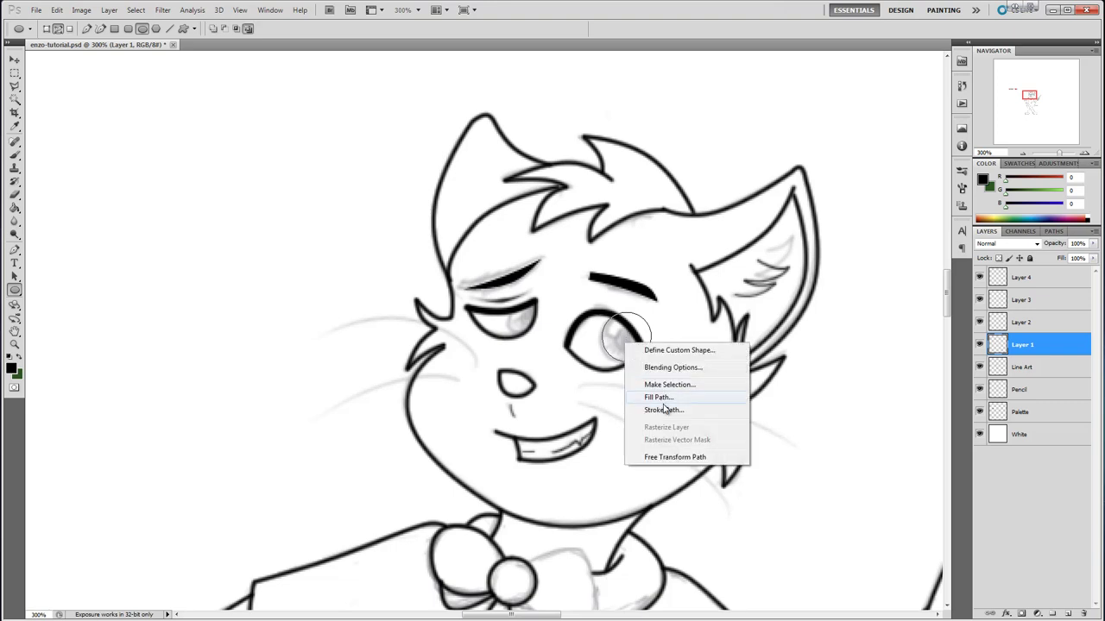
click(649, 413)
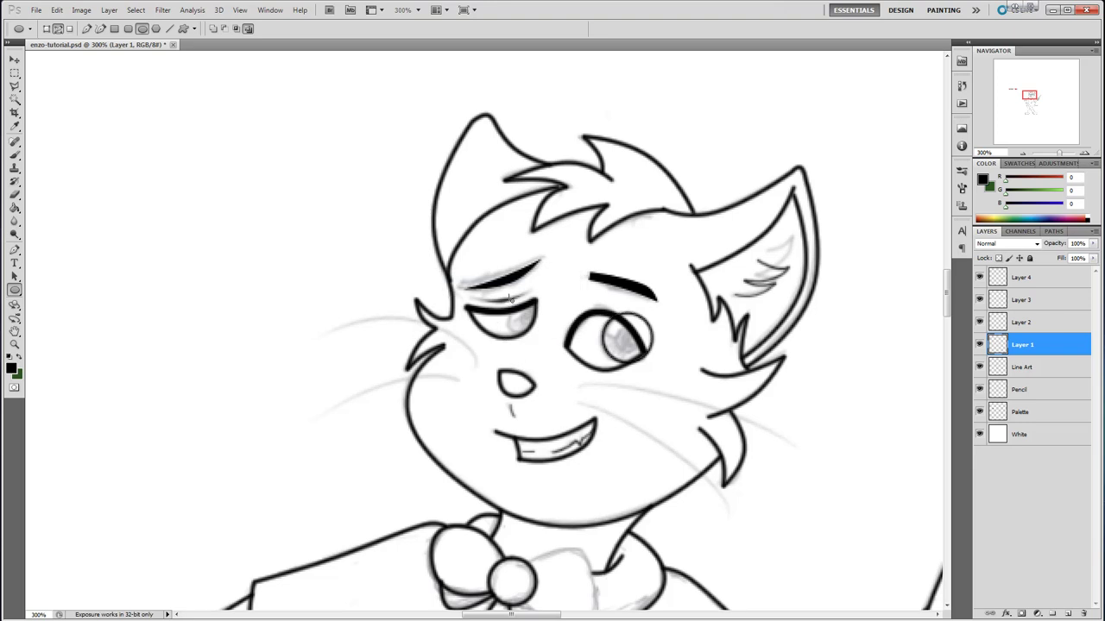
Draw a circular path around the left-hand eye's iris and stroke it with the Brush.
drag(508, 297, 542, 339)
right_click(521, 321)
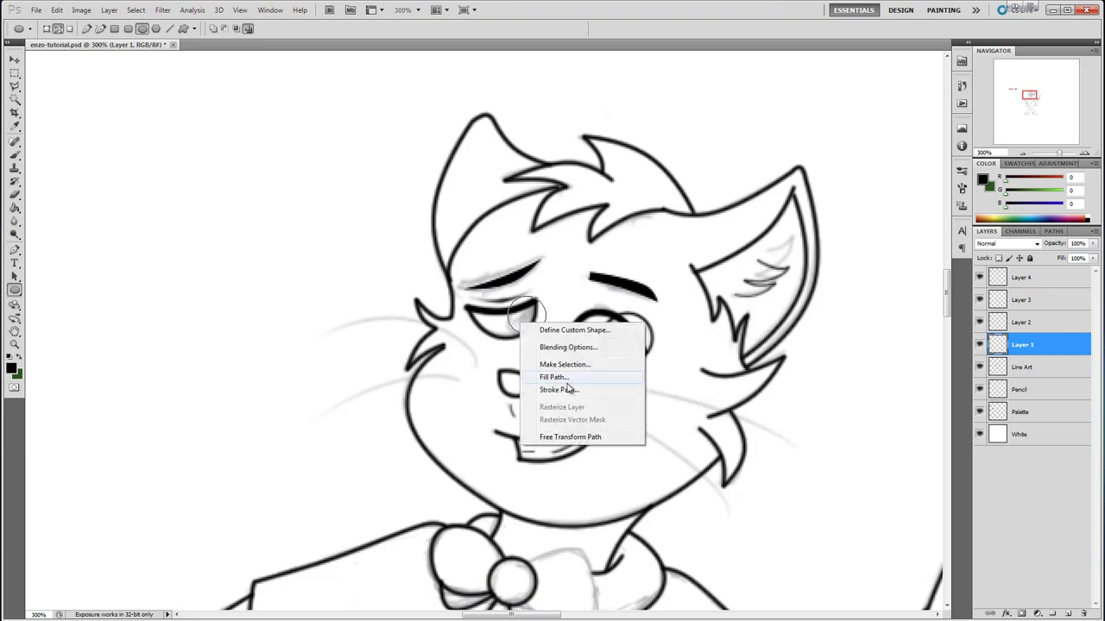
click(565, 390)
click(553, 300)
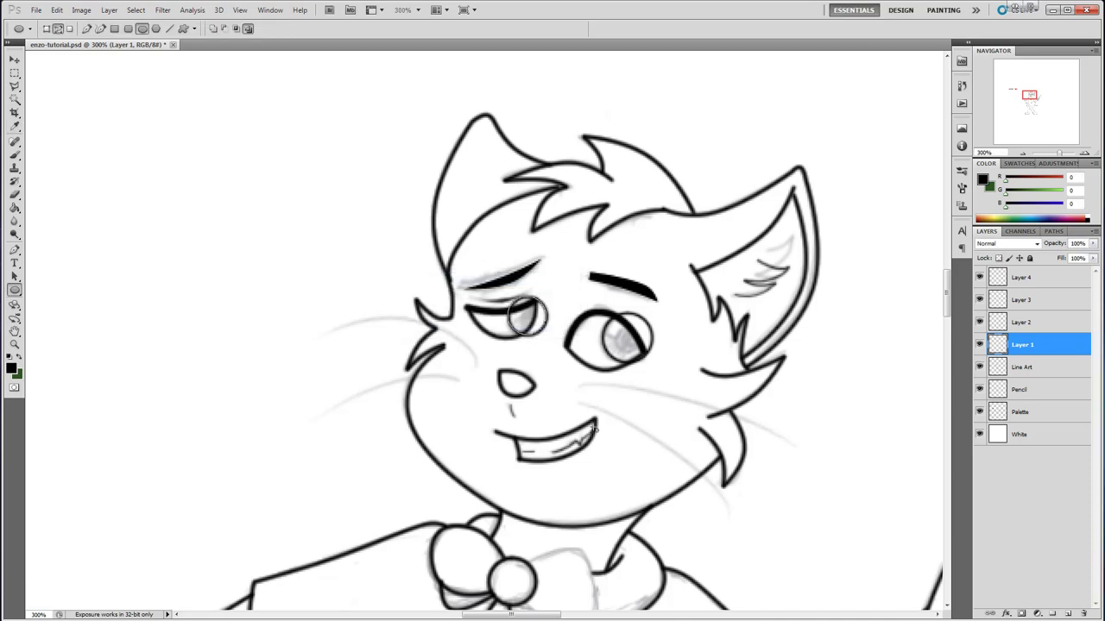
Erase the parts of both iris circles that extend beyond the eye outlines.
click(15, 196)
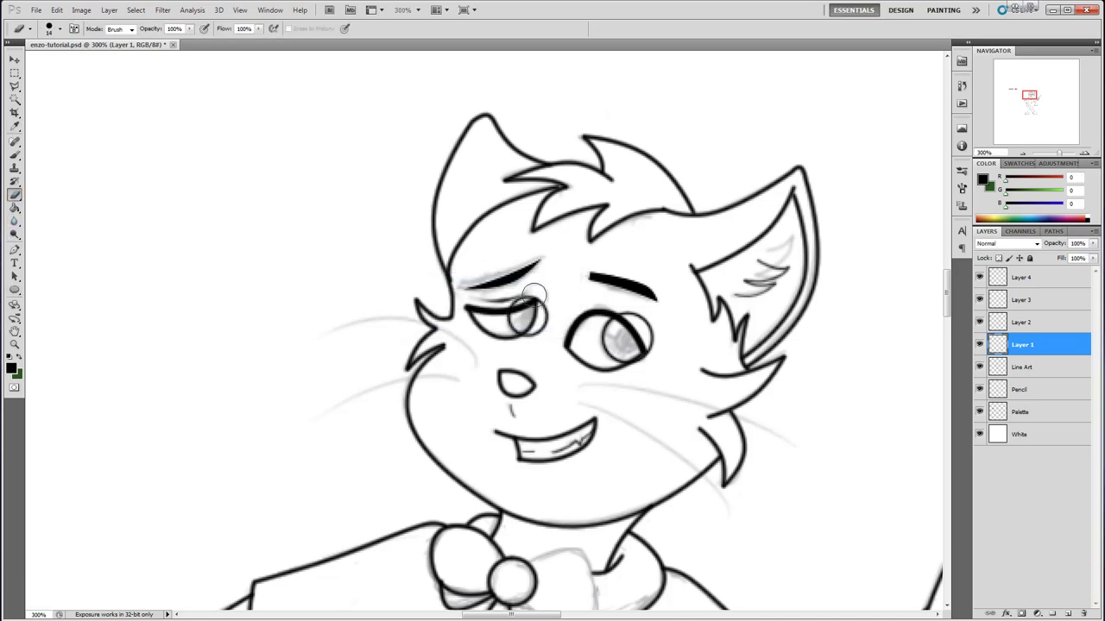
mouse_move(546, 290)
mouse_down()
mouse_move(549, 316)
mouse_move(529, 347)
mouse_up()
mouse_move(629, 313)
mouse_down()
mouse_move(662, 342)
mouse_move(649, 367)
mouse_up()
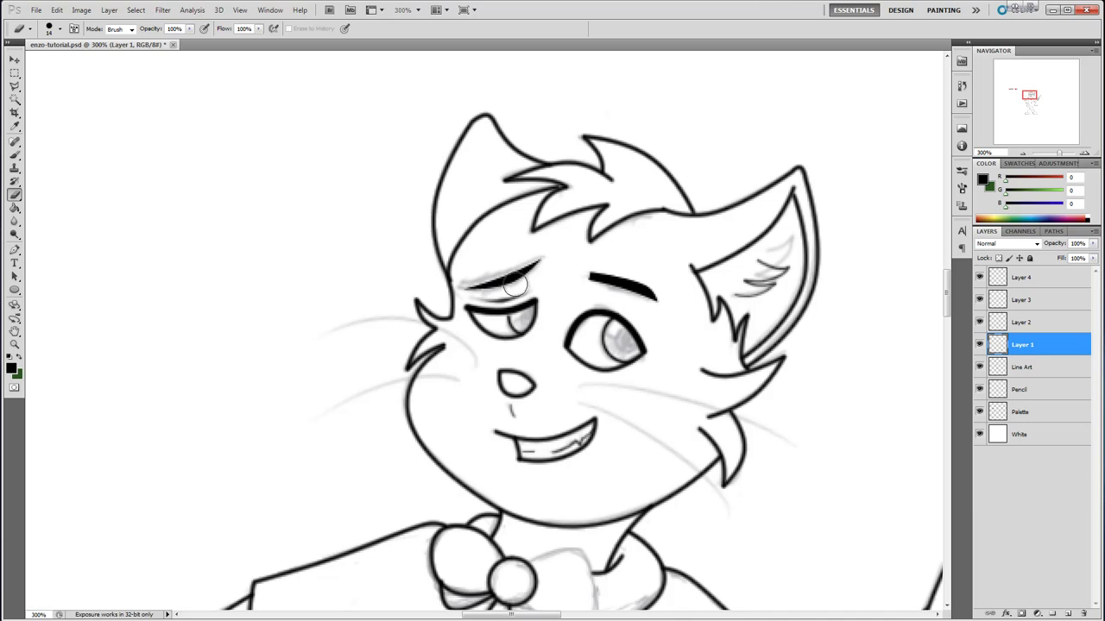
Undo the last iris erasing and trim both iris circles back to the eye outlines with an 8 px Eraser.
key(ctrl+z)
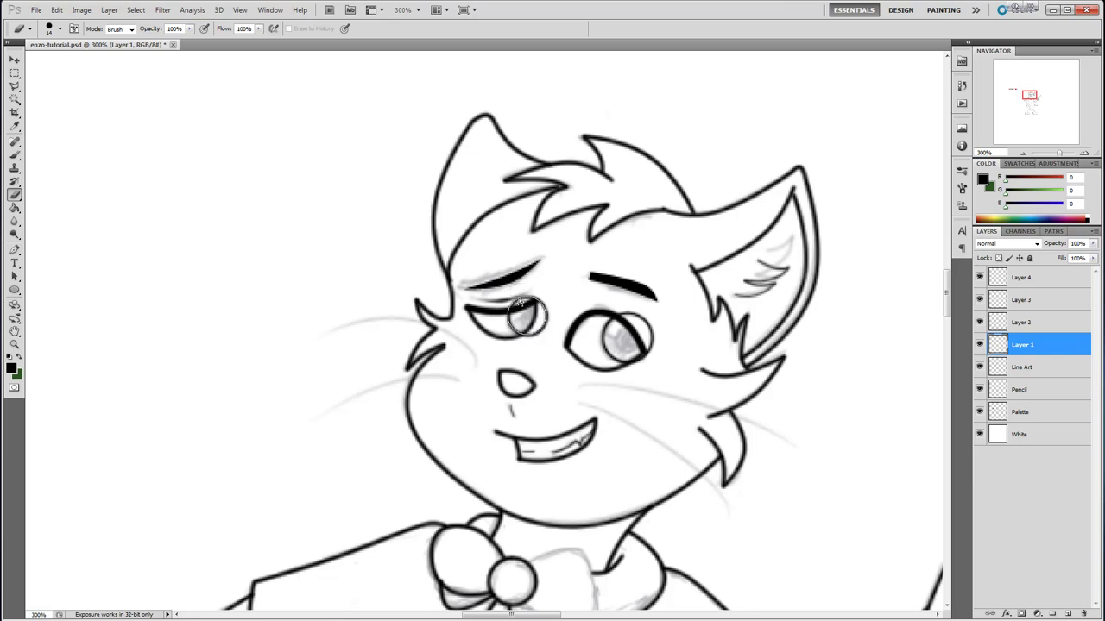
click(13, 251)
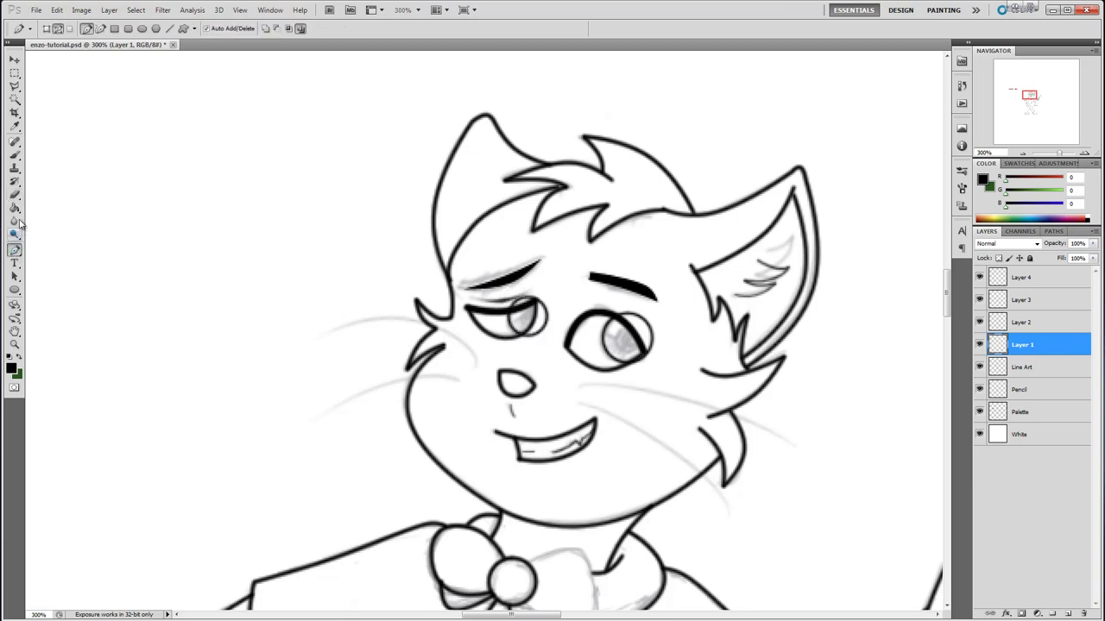
click(14, 194)
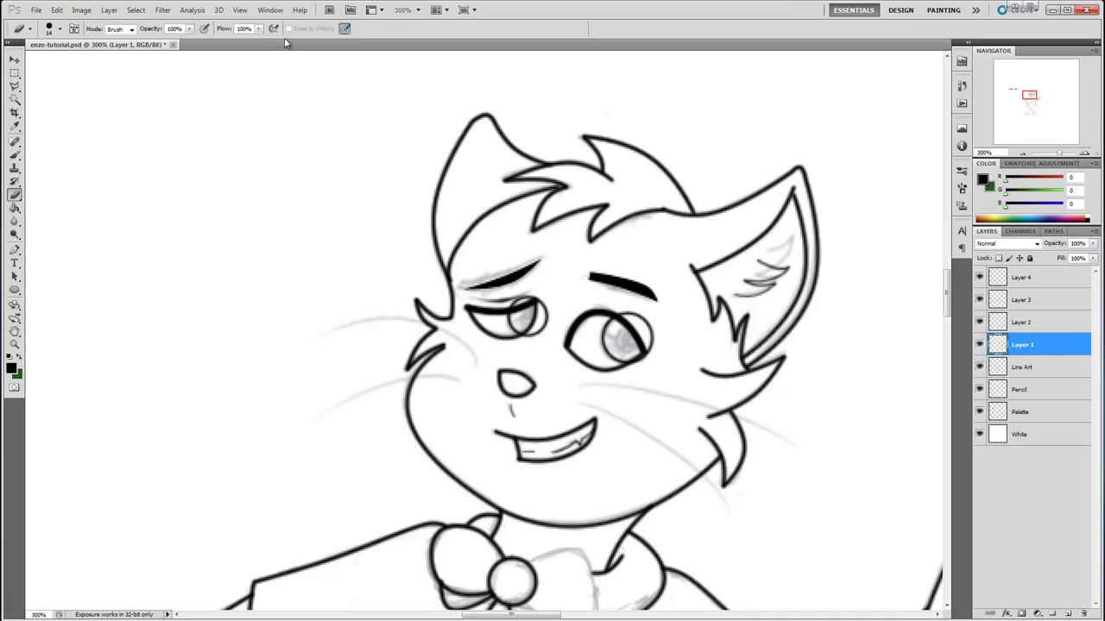
click(59, 30)
drag(27, 61, 23, 60)
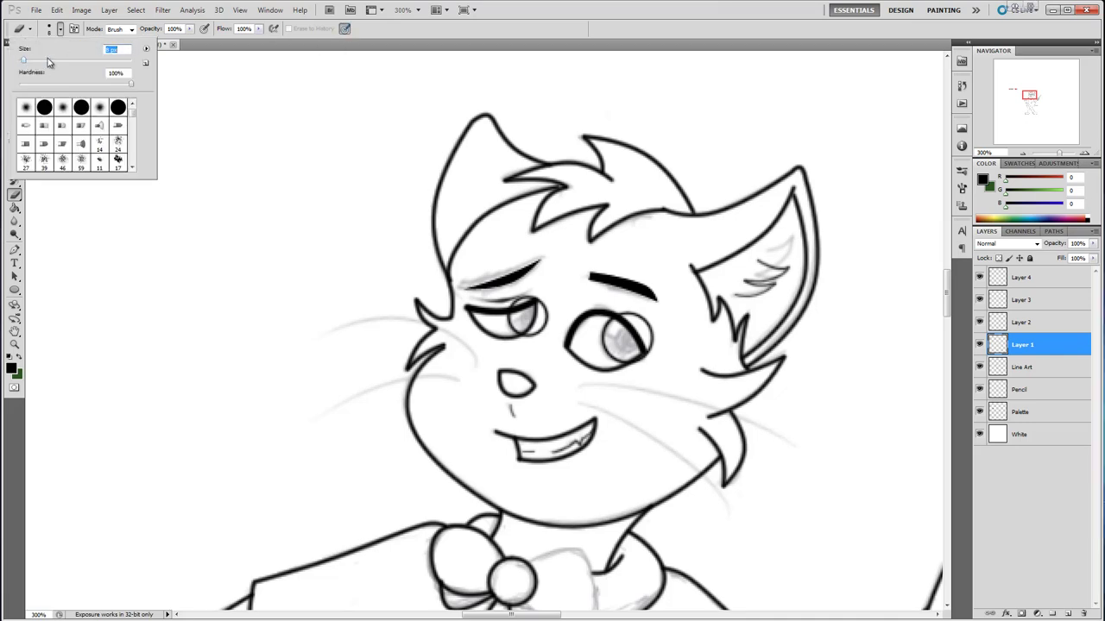
click(593, 11)
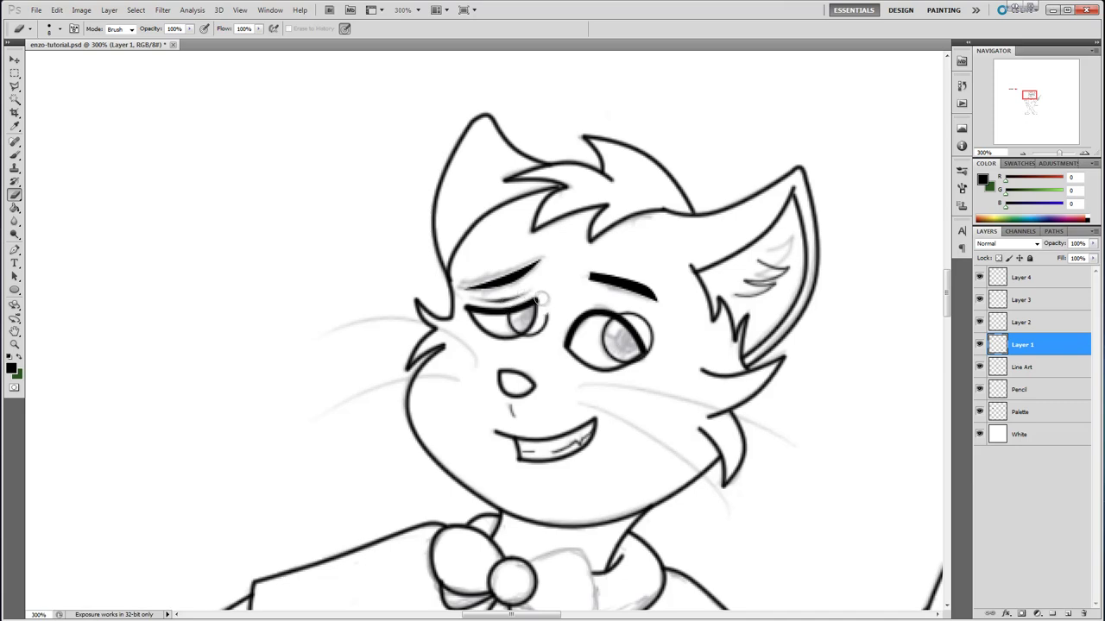
drag(542, 299, 528, 338)
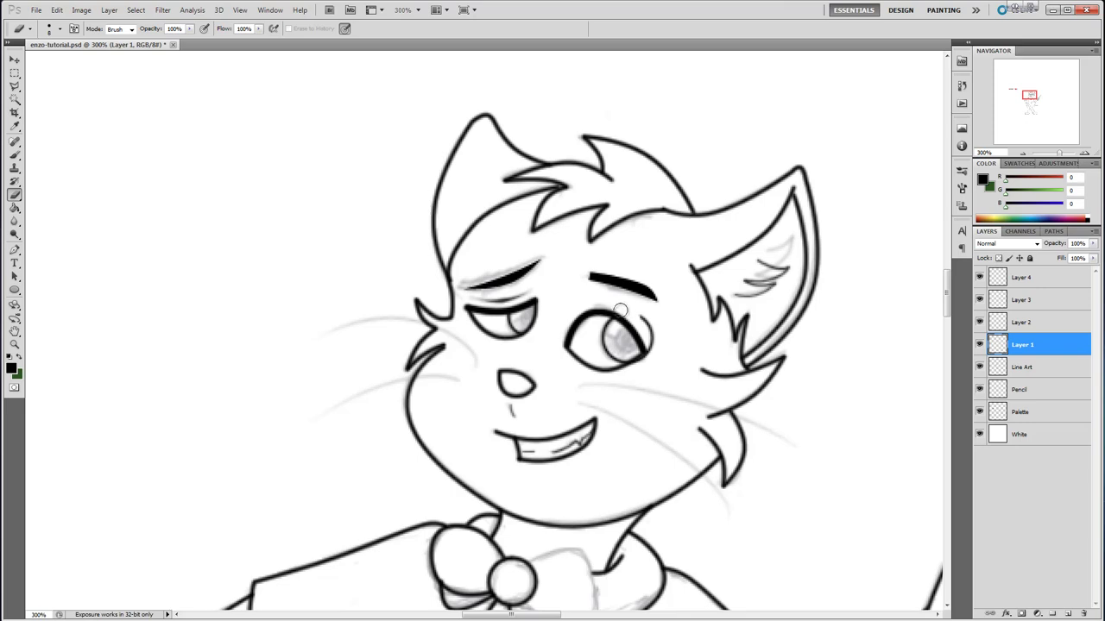
drag(641, 318, 653, 349)
Lower the opacity of Layer 1 with the iris outlines to 71%.
click(1093, 244)
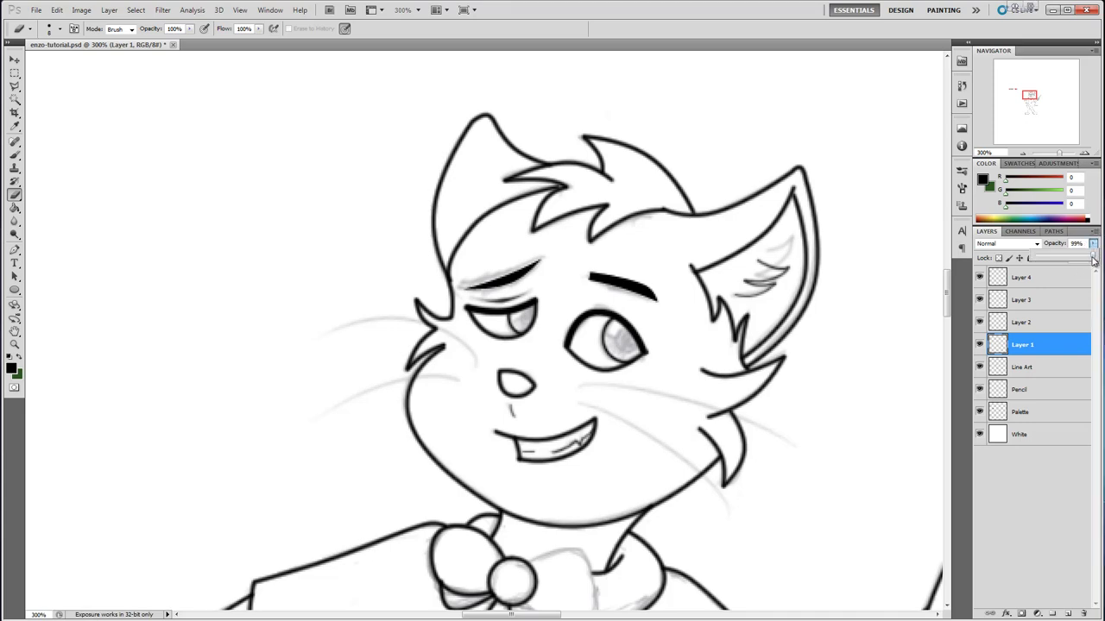
drag(1085, 263, 1078, 268)
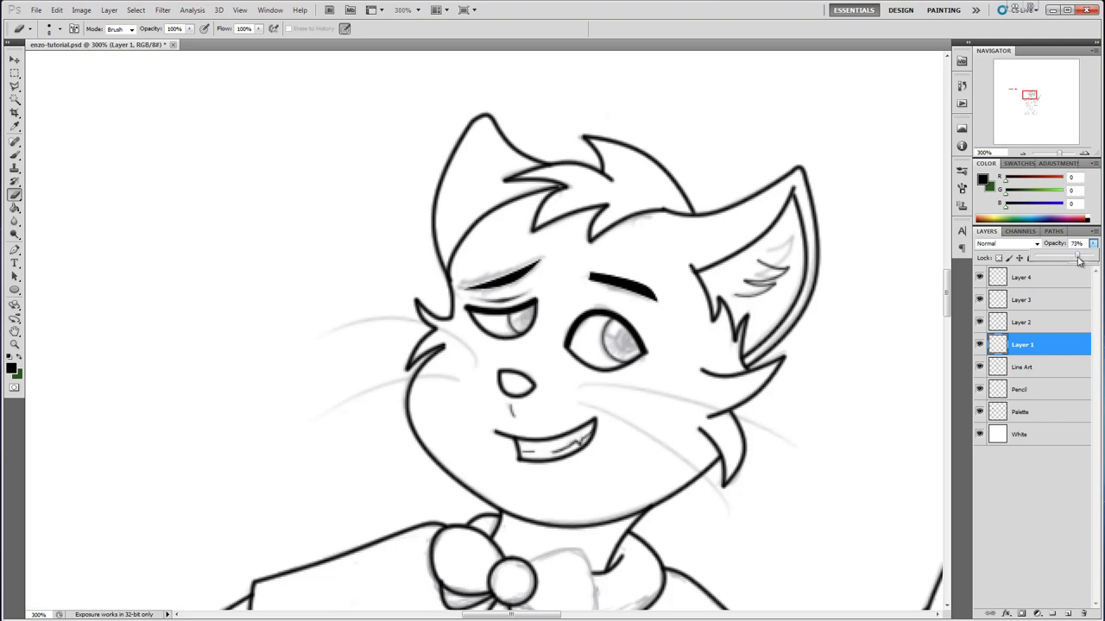
click(1093, 247)
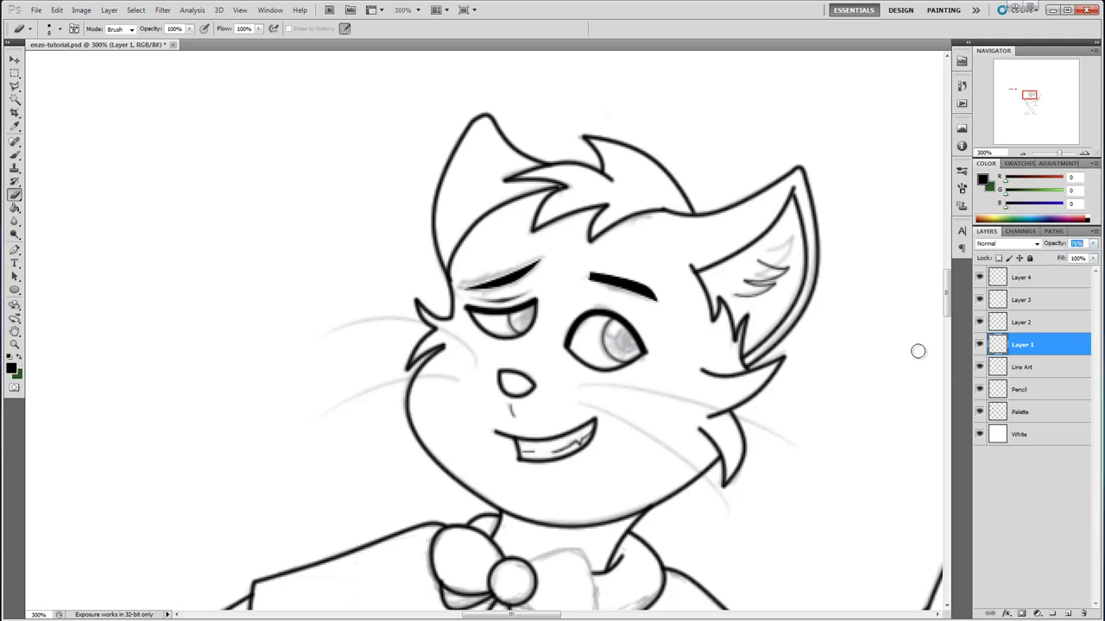
On Layer 2, paint a round black pupil in the right-hand eye with a 20 px Brush, with pressure-controlled size switched off.
click(1050, 323)
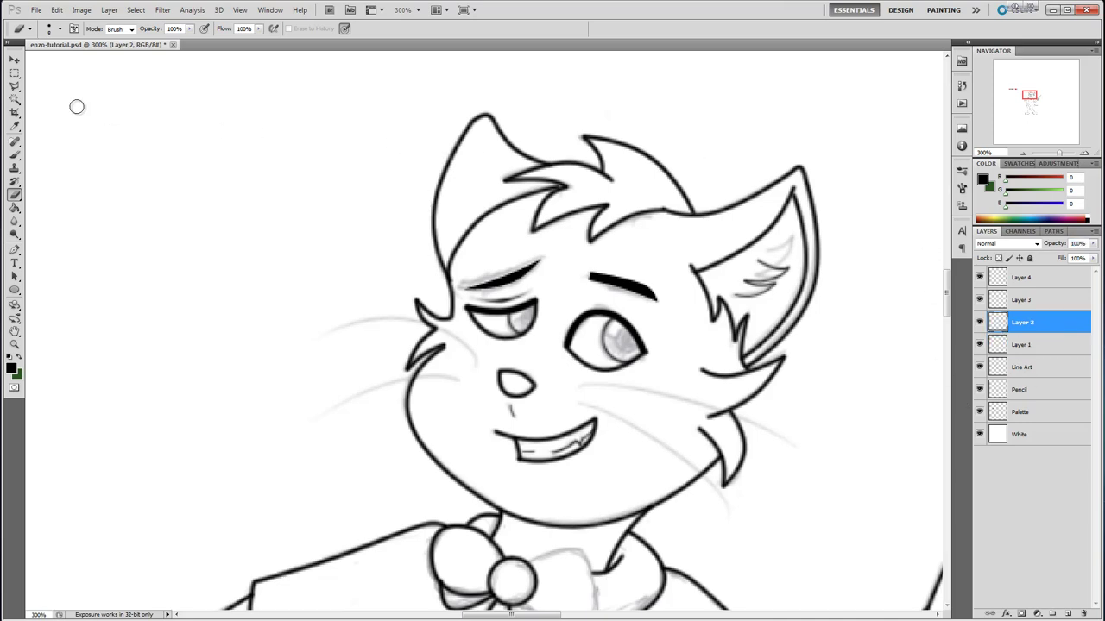
click(15, 155)
click(60, 29)
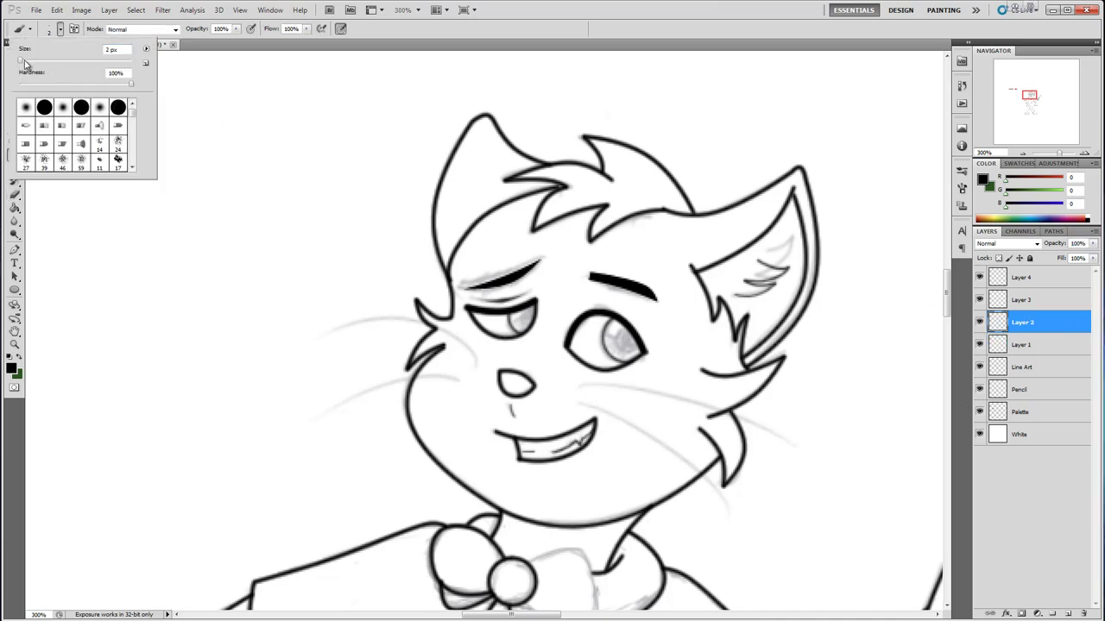
drag(26, 64, 23, 60)
drag(25, 62, 30, 64)
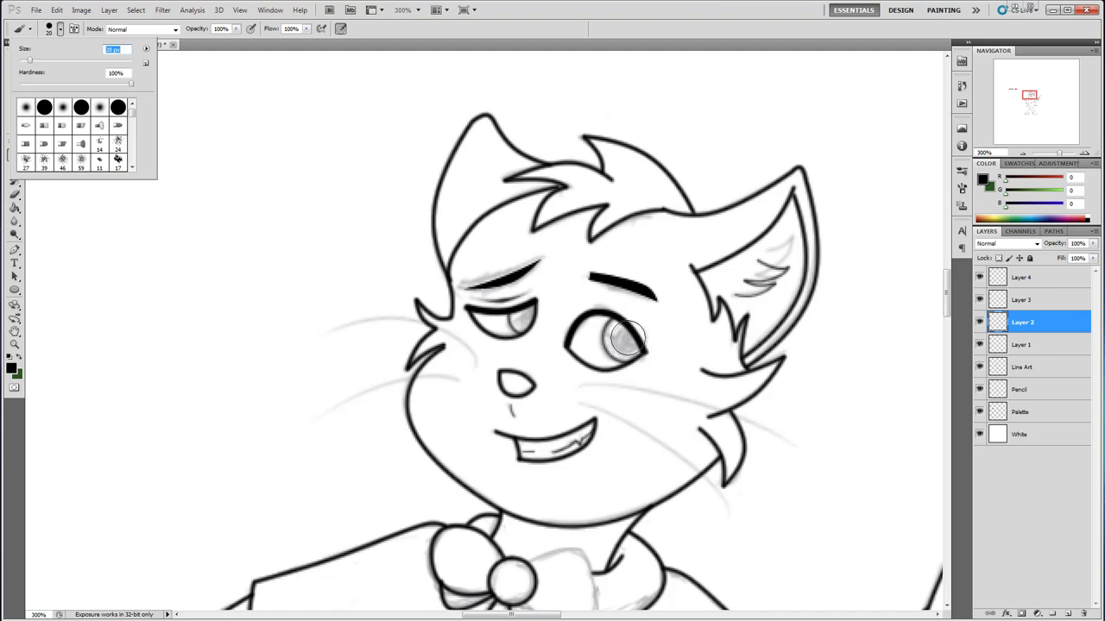
click(628, 339)
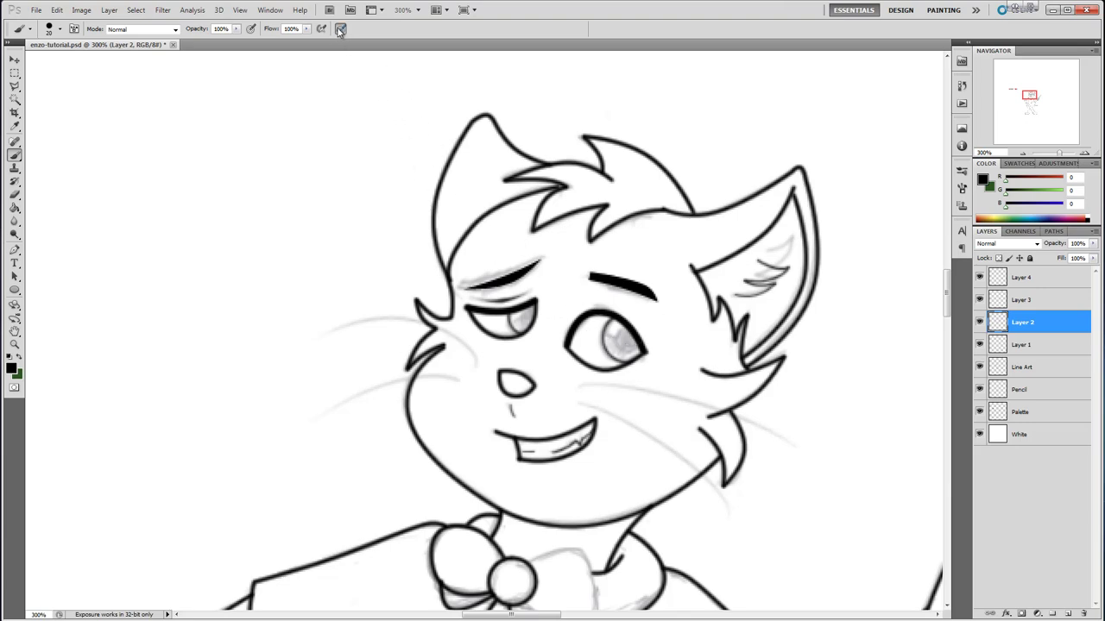
click(628, 338)
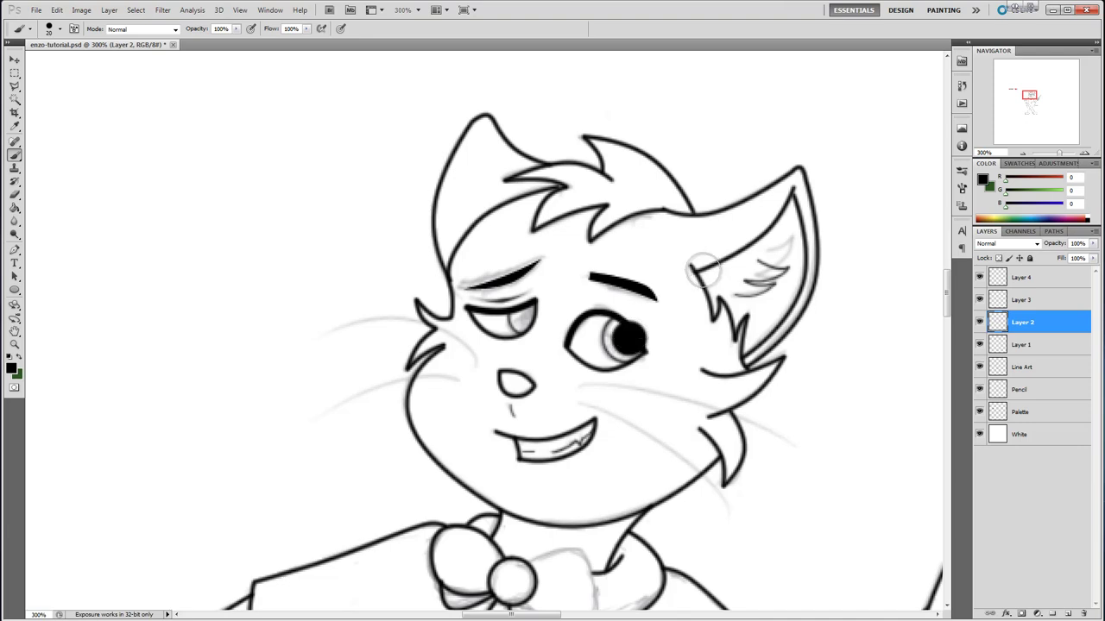
Dab a black 20 px pupil in the half-closed eye on Layer 2 and erase the wide-open eye's pupil outside its outline.
click(532, 315)
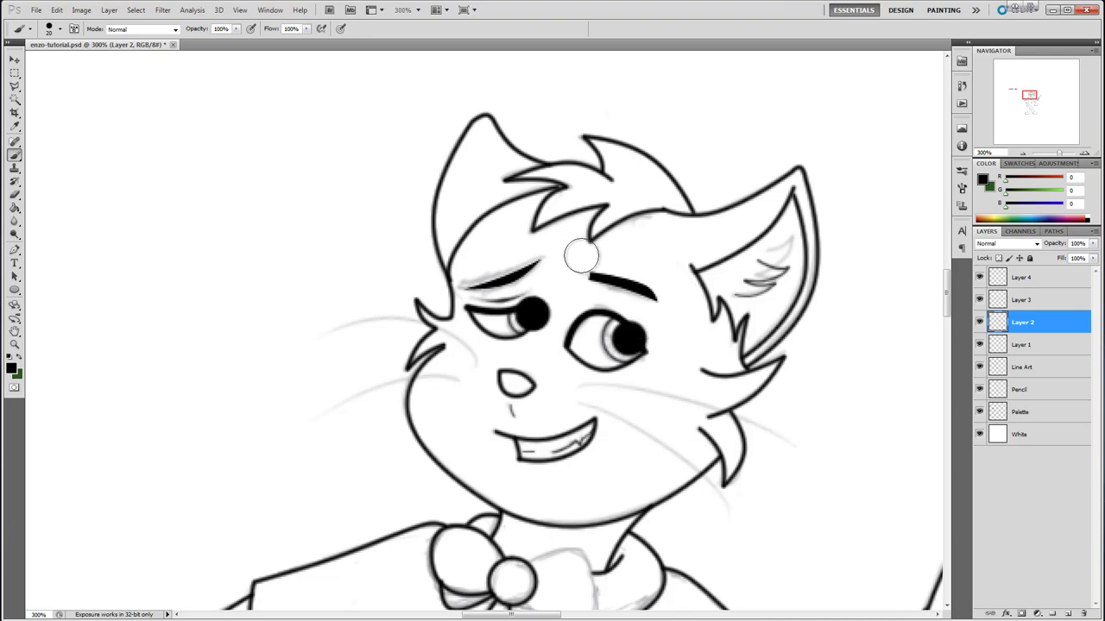
click(14, 196)
drag(639, 320, 631, 318)
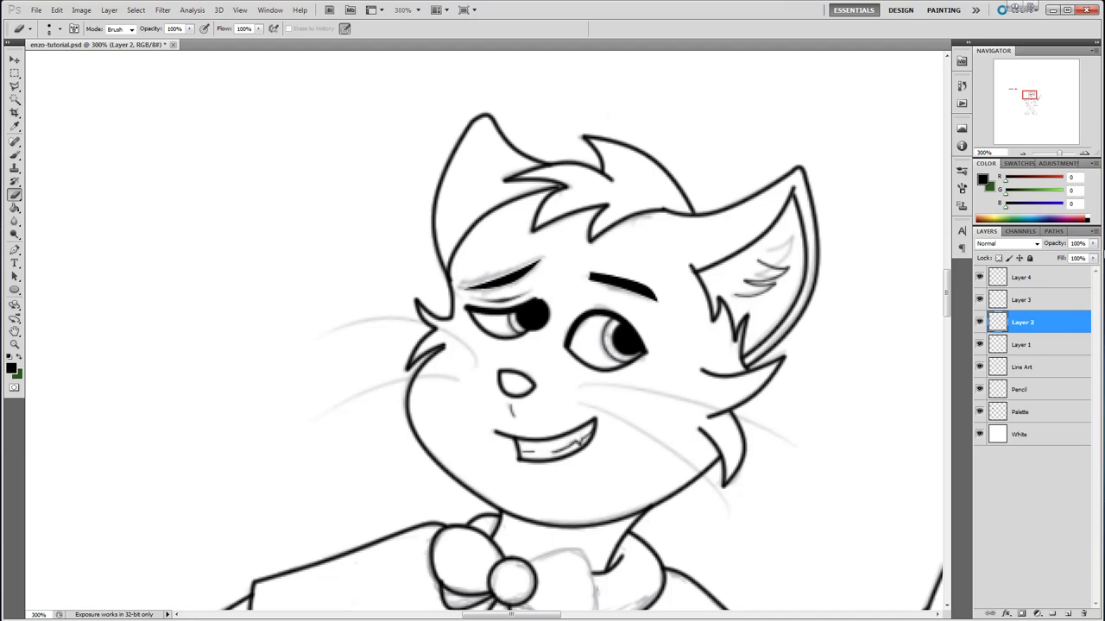
Lower Layer 2's opacity to 58% and erase the part of the pupil that spills outside the half-closed eye.
click(1093, 243)
drag(1084, 254, 1071, 254)
click(546, 292)
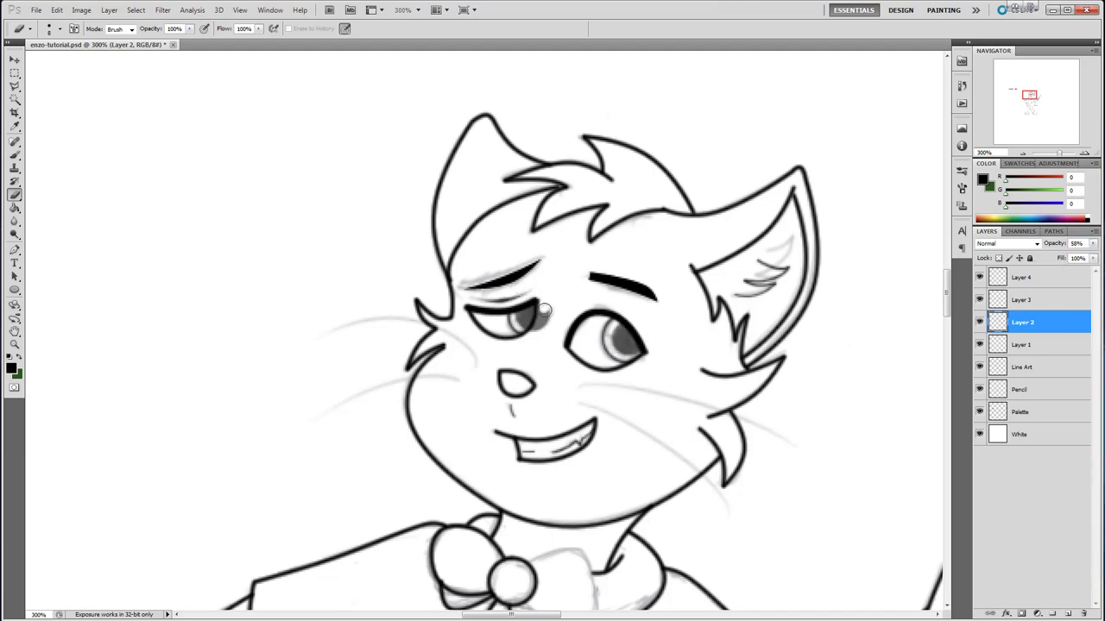
mouse_move(539, 303)
mouse_down()
mouse_move(539, 328)
mouse_move(553, 311)
mouse_move(542, 336)
mouse_up()
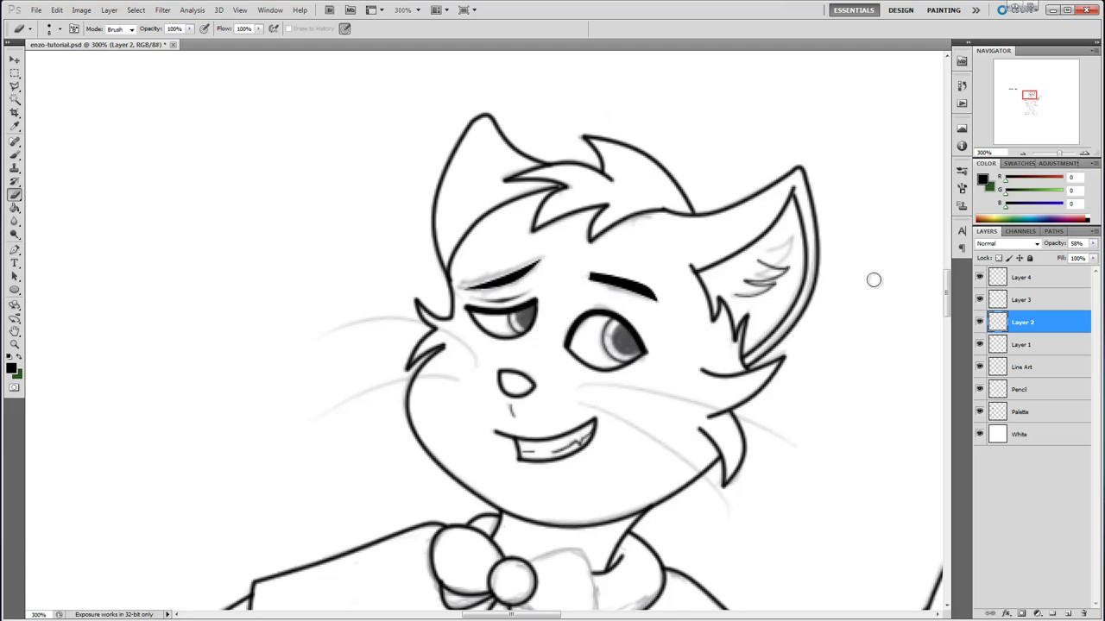
Hide the Pencil layer and set Layer 2's opacity back to 100%.
click(979, 390)
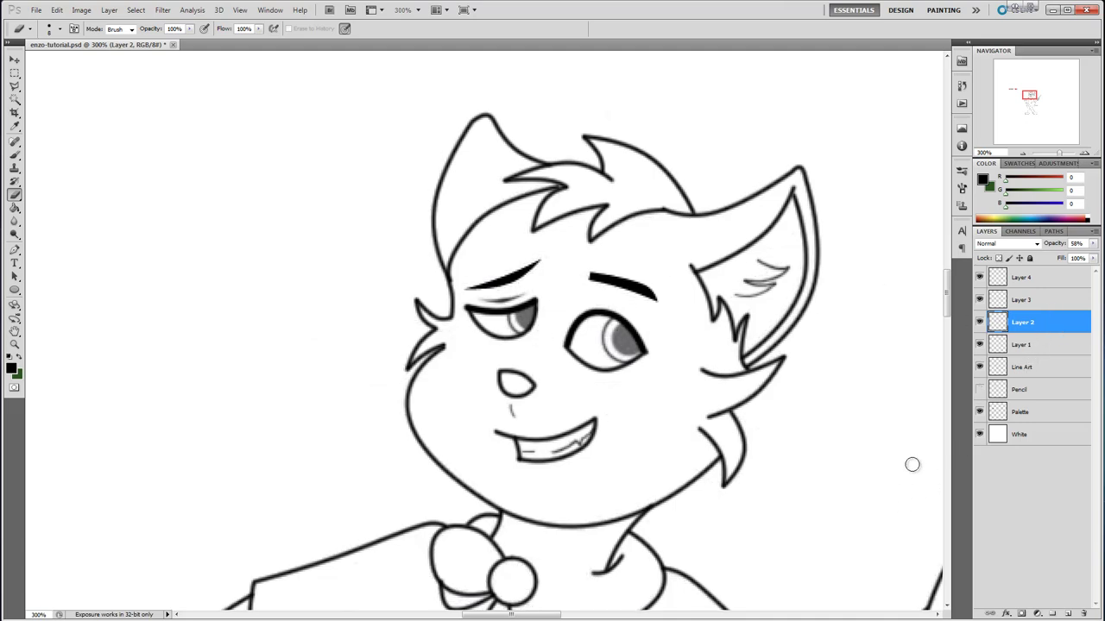
click(1093, 243)
drag(1070, 257, 1101, 257)
Draw fine black lines in both irises on Layer 3 with a 2 px pressure-sensitive brush.
click(1039, 305)
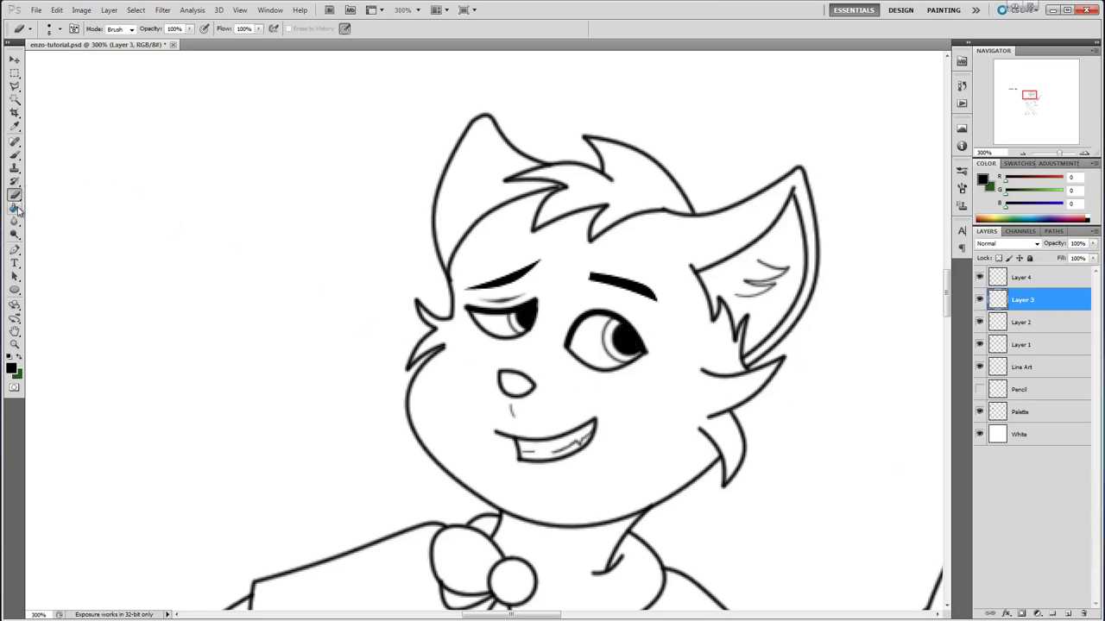
click(14, 158)
click(60, 28)
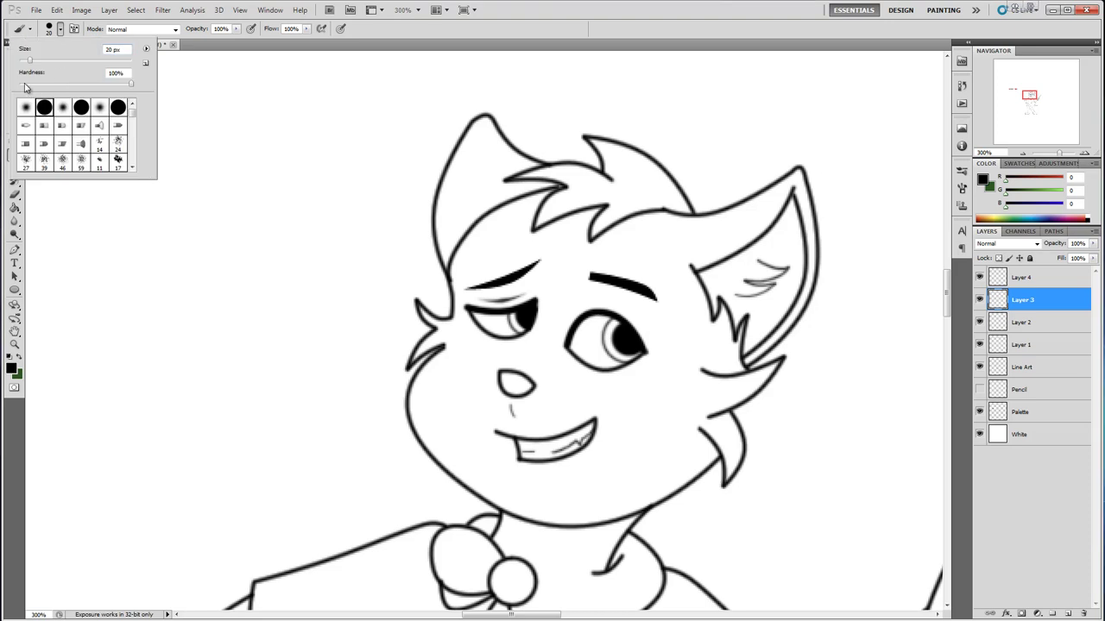
drag(30, 63, 24, 65)
click(373, 28)
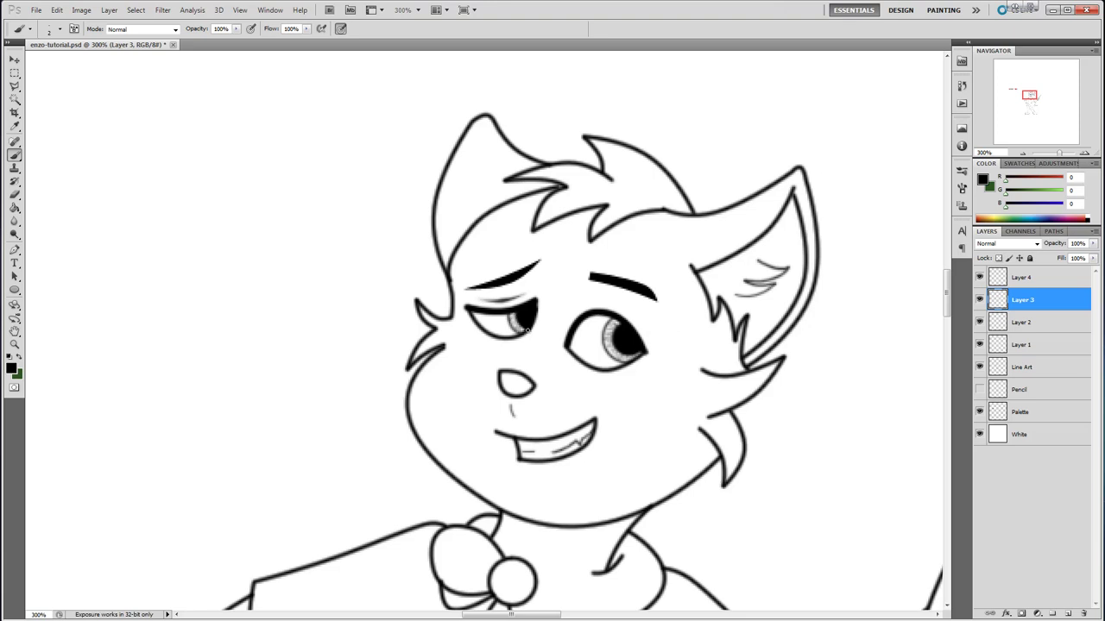
Paint white highlights in both eyes on Layer 4 with a 6 px pressure-sensitive brush.
click(1050, 278)
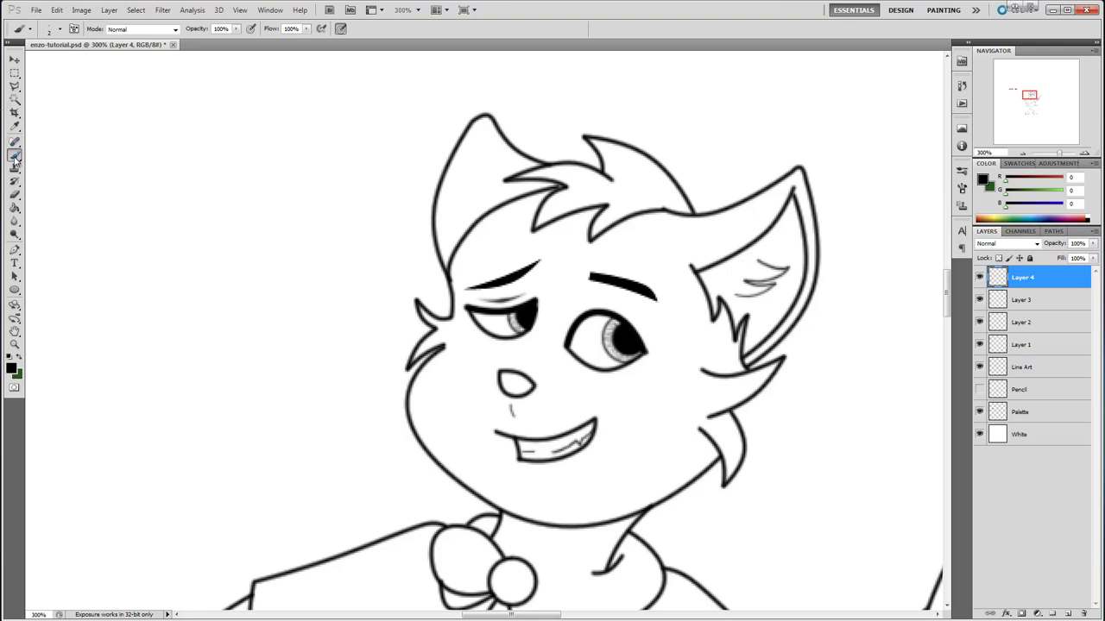
click(1045, 215)
click(1045, 213)
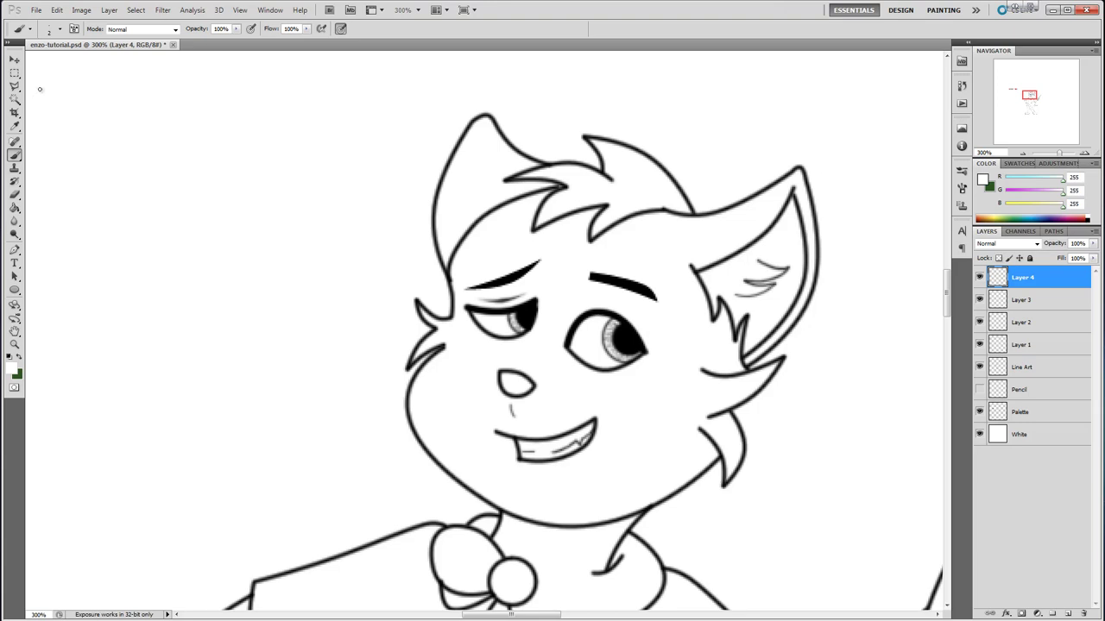
click(60, 29)
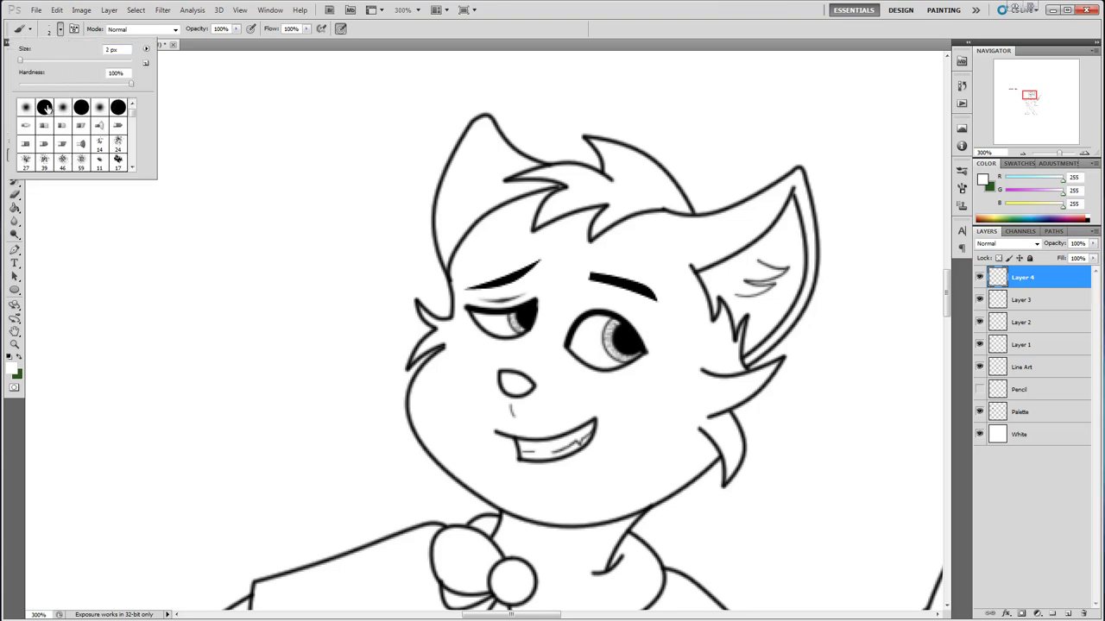
drag(20, 61, 23, 60)
click(563, 15)
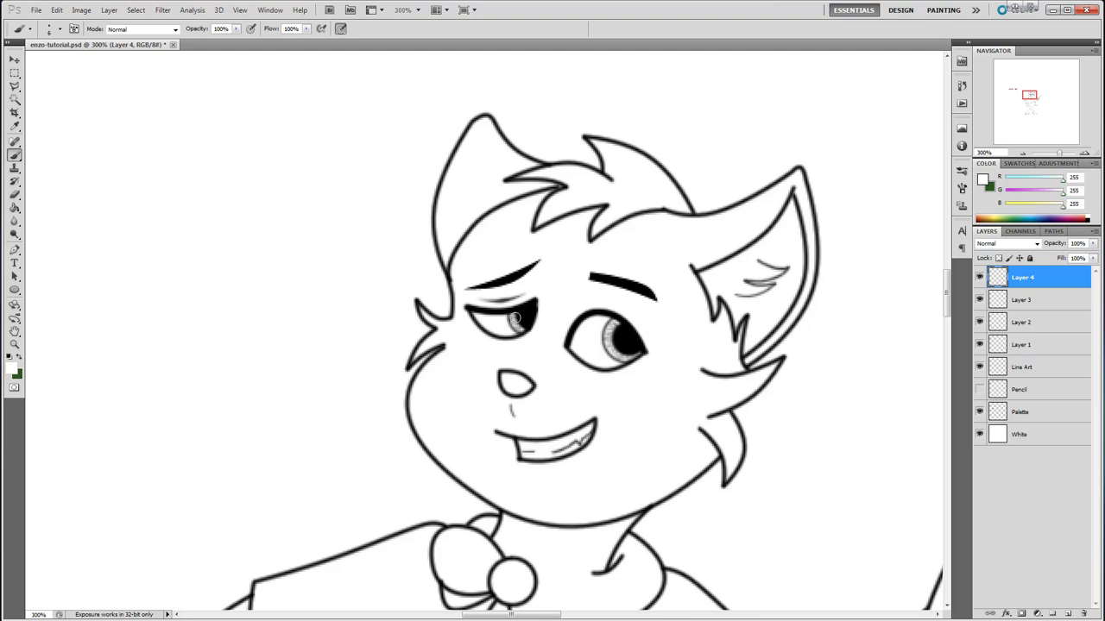
Add small white highlight dots to both pupils with a 3 px brush, with pressure-controlled size turned off.
click(340, 29)
click(59, 29)
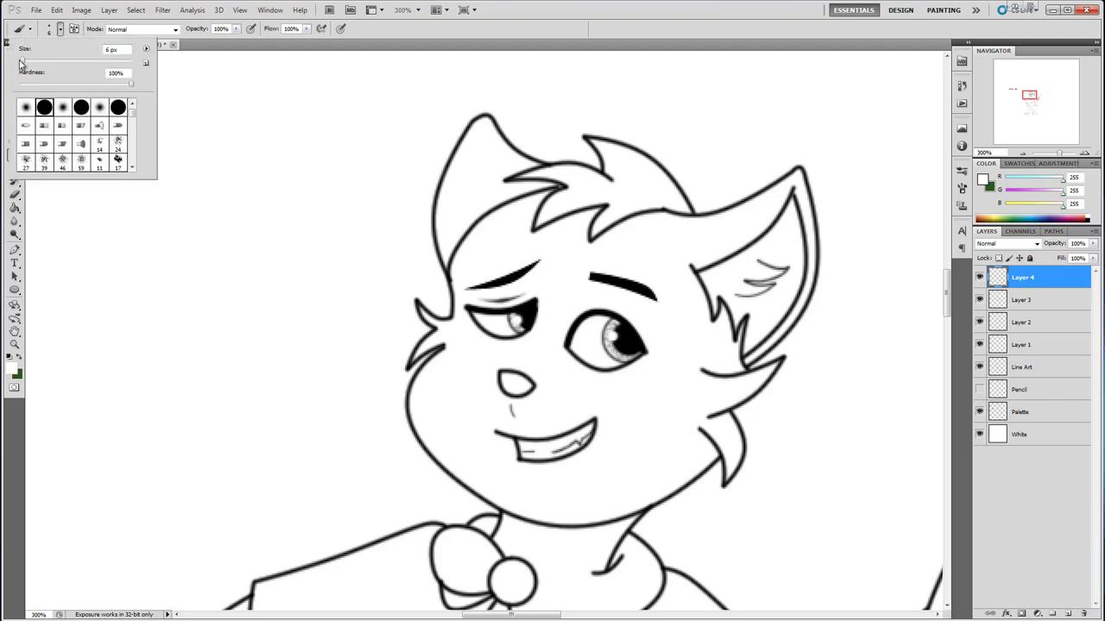
drag(22, 60, 21, 59)
click(522, 17)
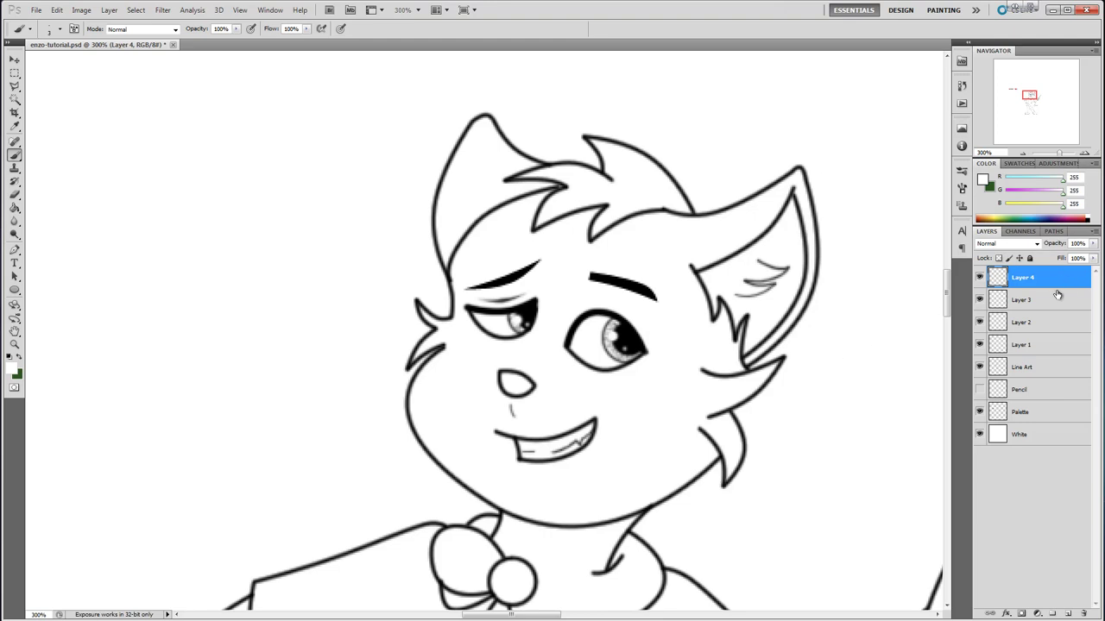
Reduce the opacity of Layer 1 slightly.
click(1052, 337)
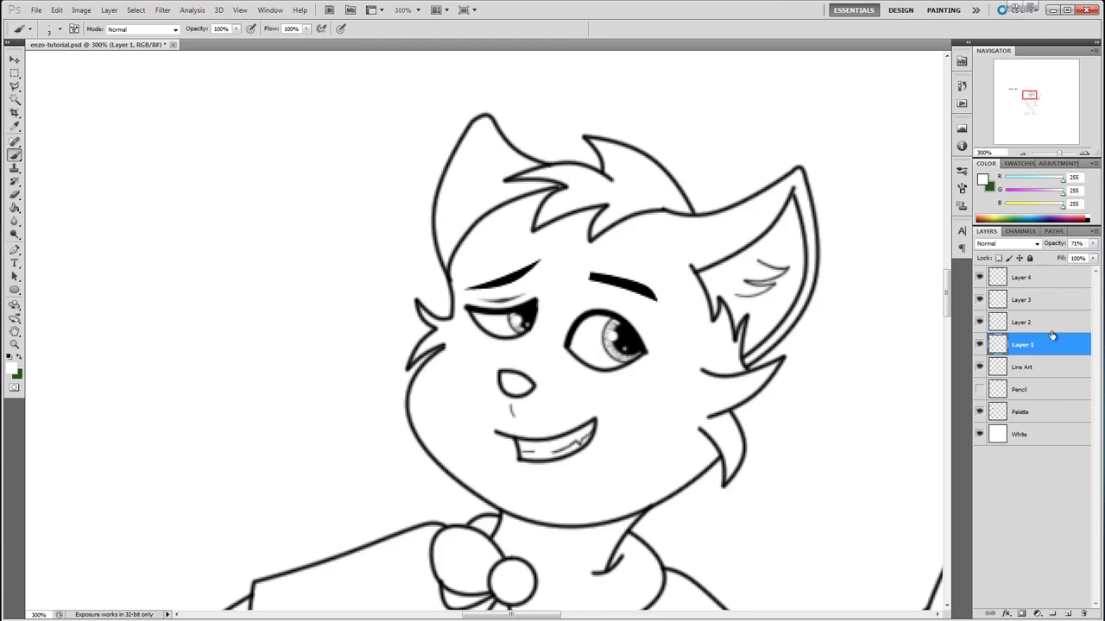
click(1094, 245)
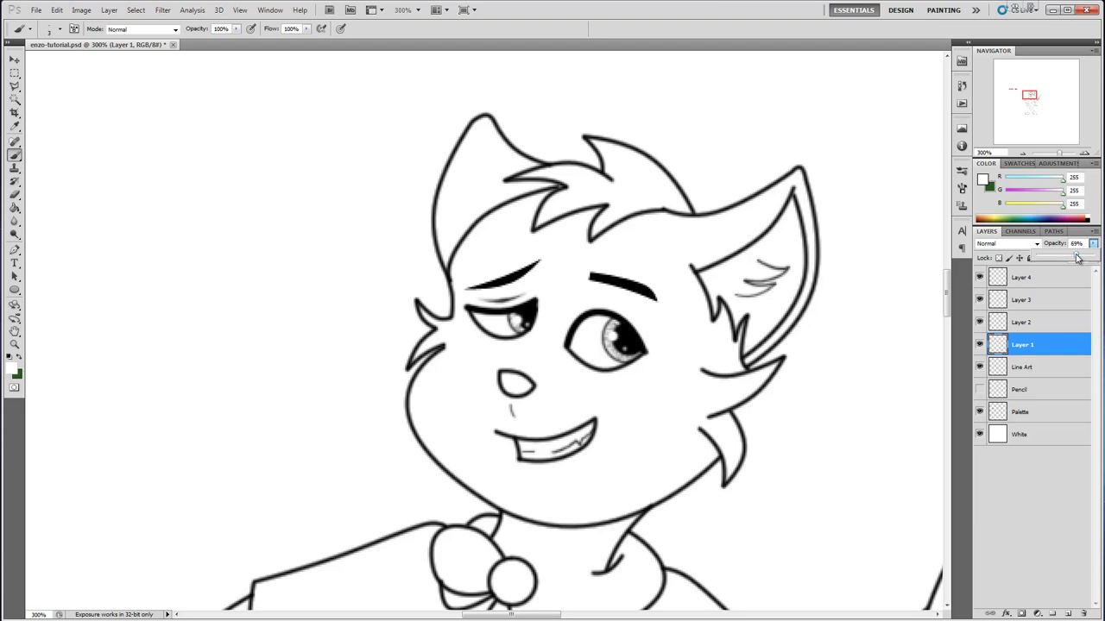
drag(1072, 257, 1068, 259)
Merge Layer 1 through Layer 4 into one layer and rename it Eyes.
click(1059, 282)
shift+click(1046, 349)
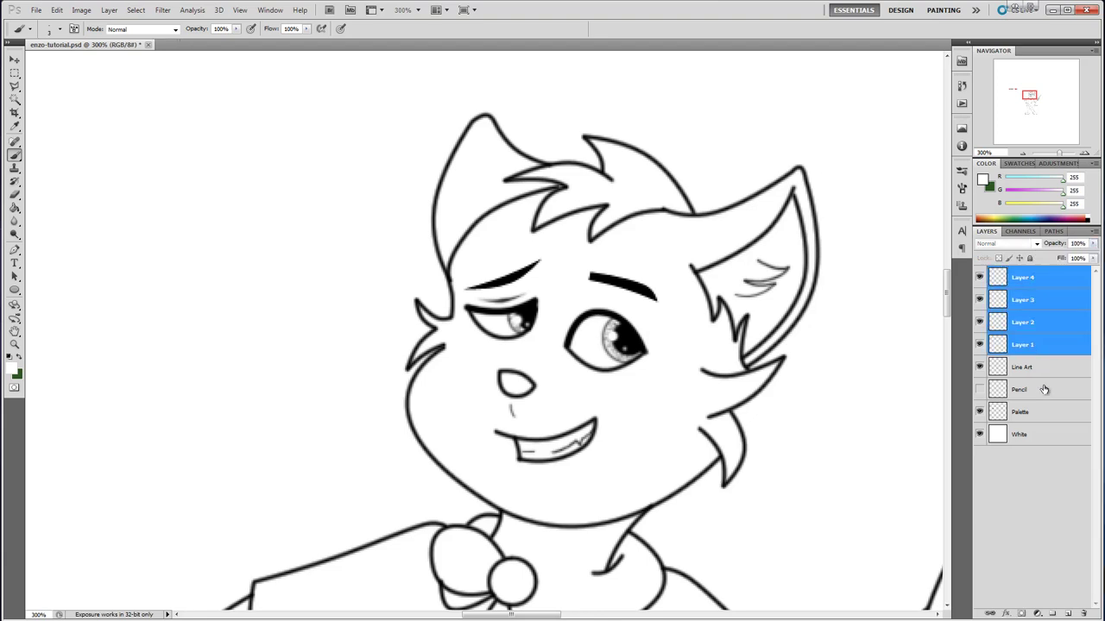
right_click(1033, 322)
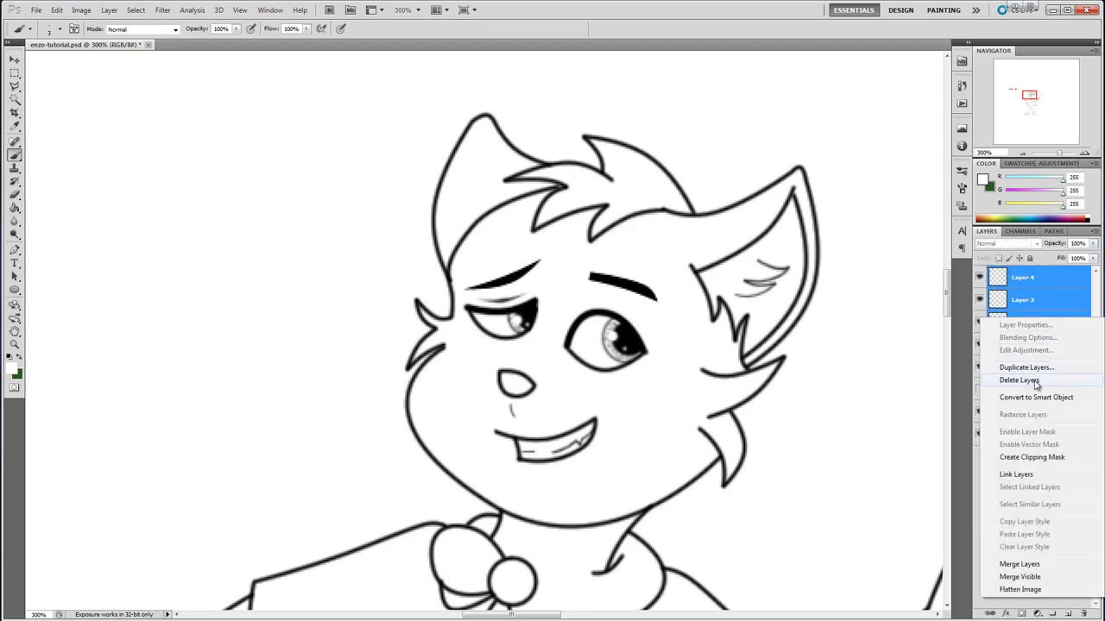
click(1037, 565)
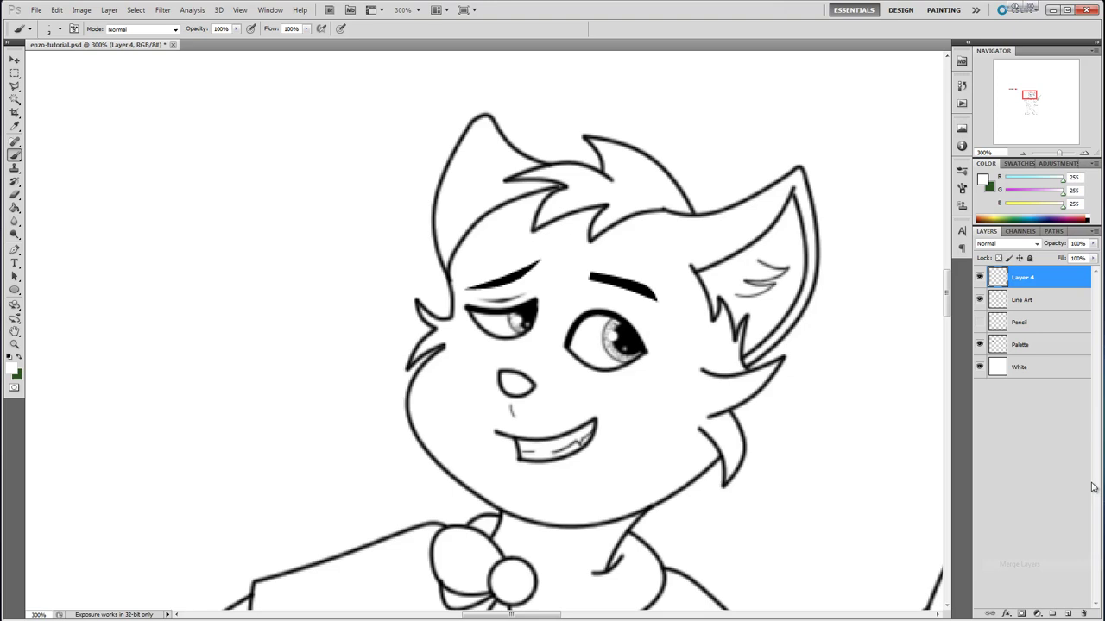
double_click(1027, 278)
text(Eyes)
key(Return)
Create a new layer above Eyes and name it Whiskers.
click(1067, 614)
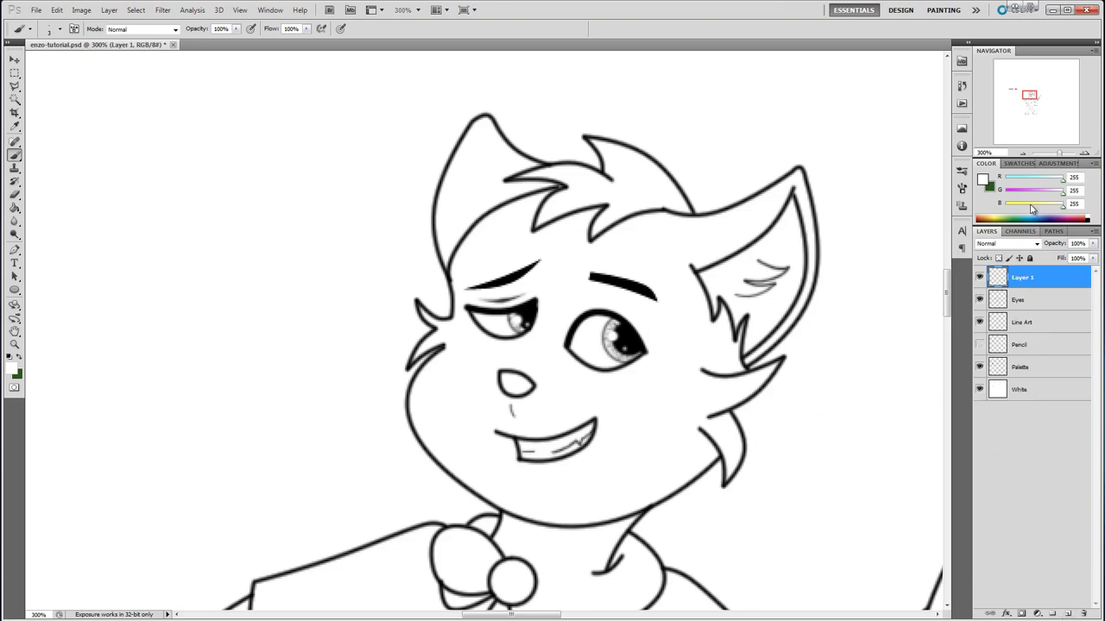
double_click(1023, 278)
text(Whiskers)
key(Return)
Show the Pencil layer and draw two black whiskers beside the mouth on the wide-open eye's side with a 3 px pressure-sensitive brush.
click(979, 344)
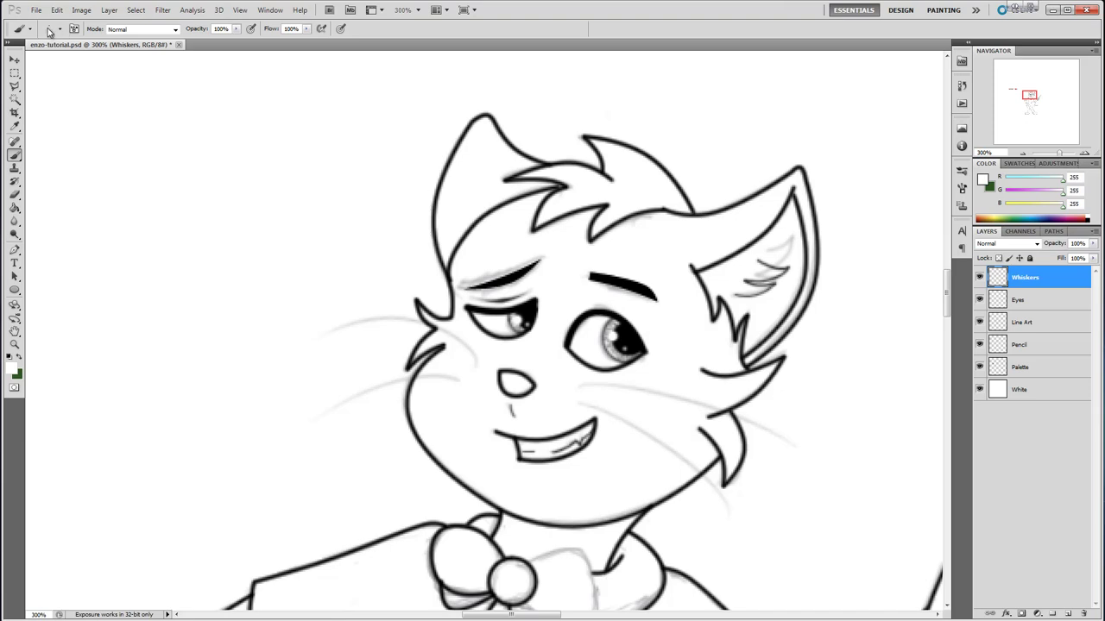
click(342, 29)
drag(1047, 214, 1024, 228)
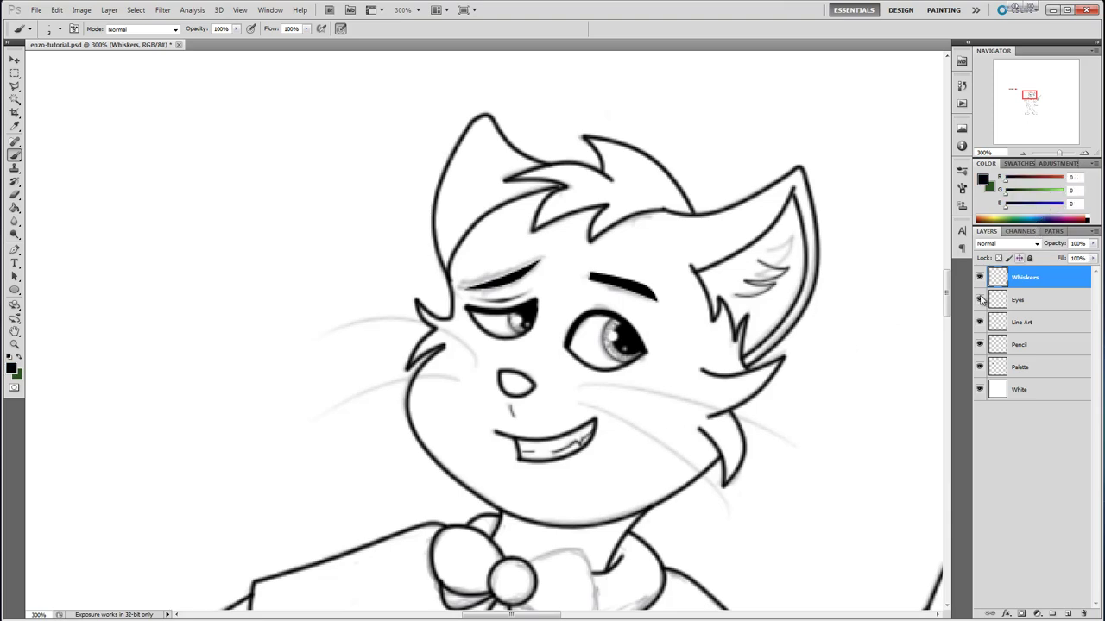
drag(571, 388, 752, 447)
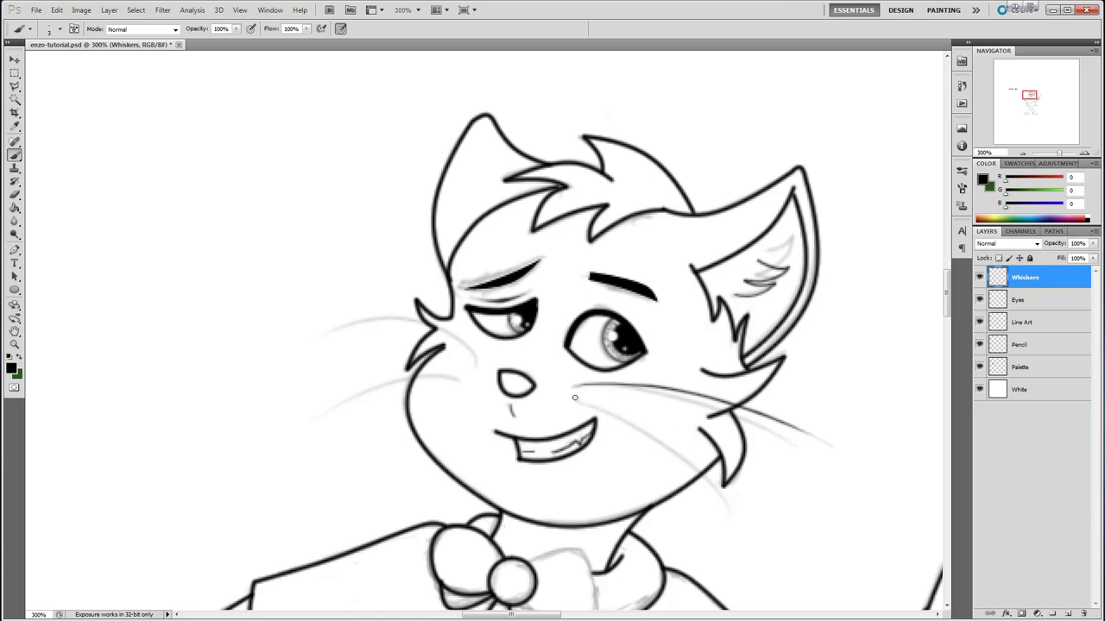
drag(573, 398, 781, 494)
drag(482, 367, 304, 336)
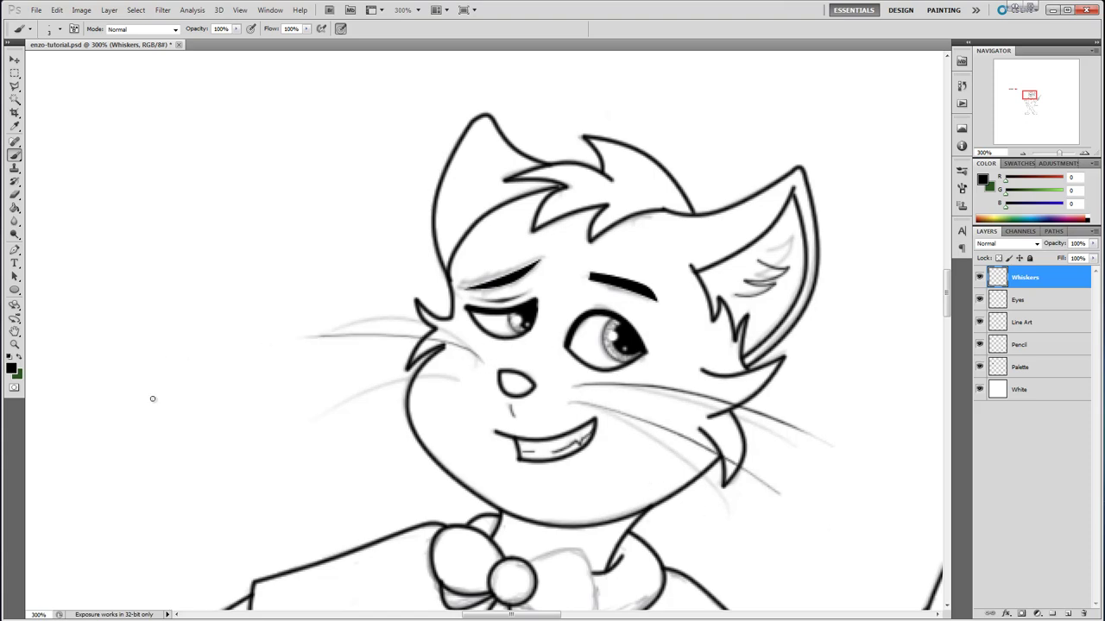
key(ctrl+z)
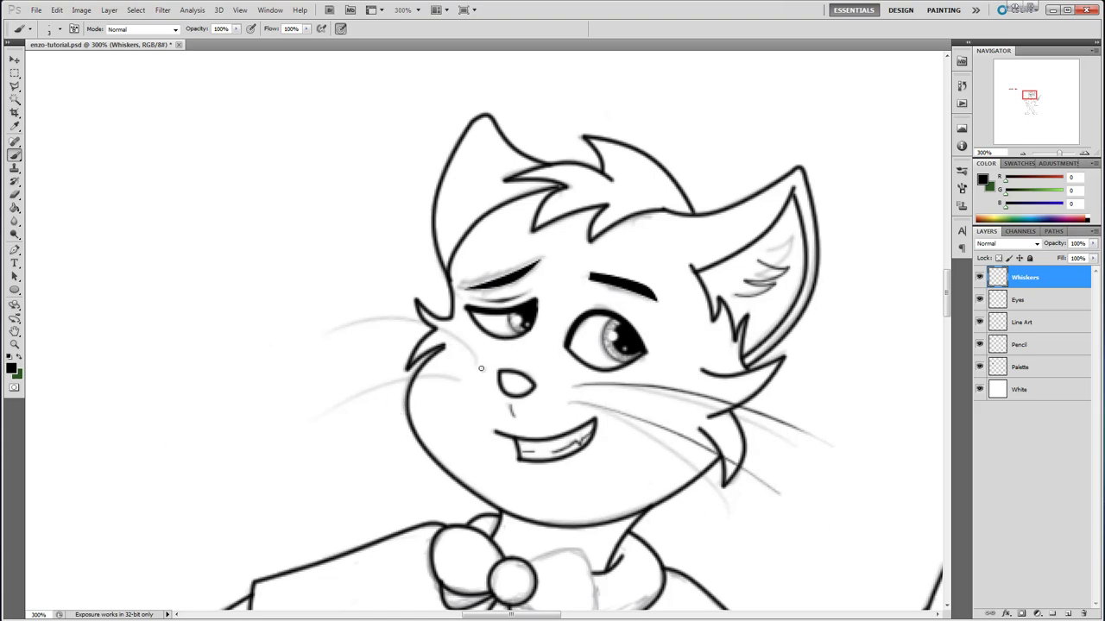
drag(480, 368, 190, 374)
key(ctrl+z)
drag(479, 363, 339, 339)
key(ctrl+z)
drag(483, 366, 319, 331)
drag(479, 382, 311, 403)
key(ctrl+z)
key(ctrl+alt+z)
drag(485, 367, 180, 367)
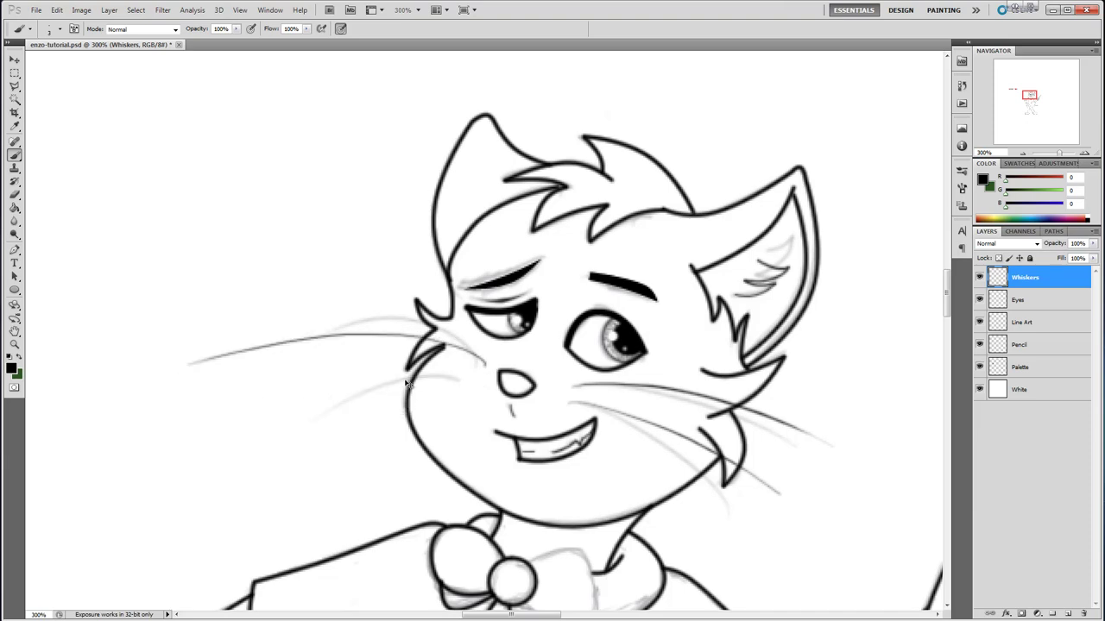
key(ctrl+z)
Draw two long curved whiskers on the cheek below the half-closed eye, redrawing the lower one.
drag(474, 369, 239, 343)
drag(479, 382, 322, 410)
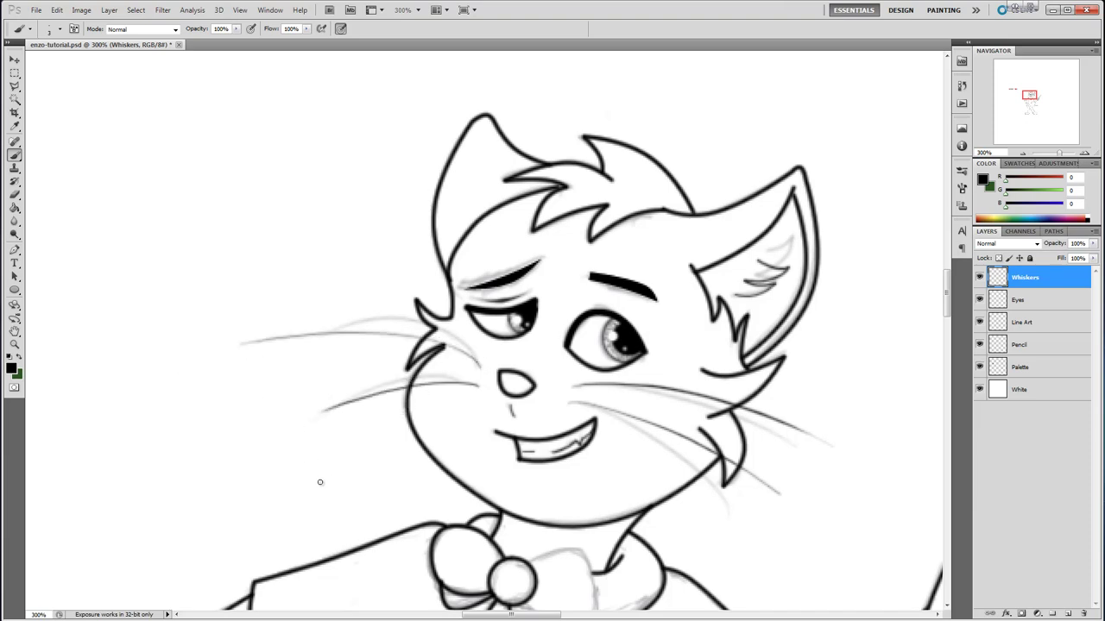
key(ctrl+z)
drag(476, 378, 295, 407)
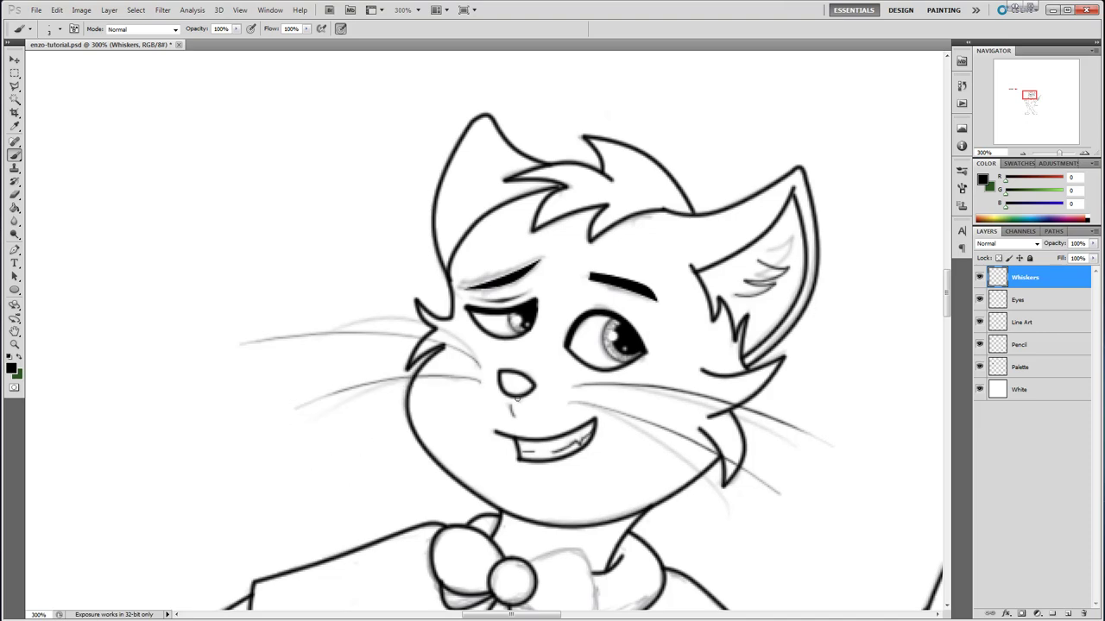
Hide the Pencil layer and check the line art of the whole figure at 100%.
click(979, 345)
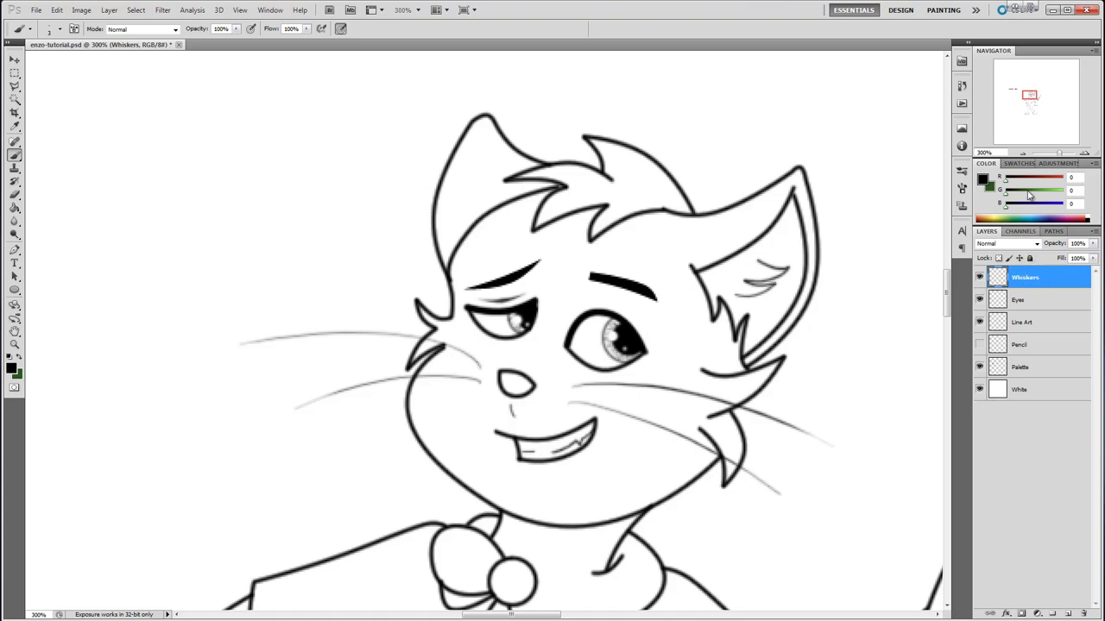
click(1012, 154)
click(1012, 154)
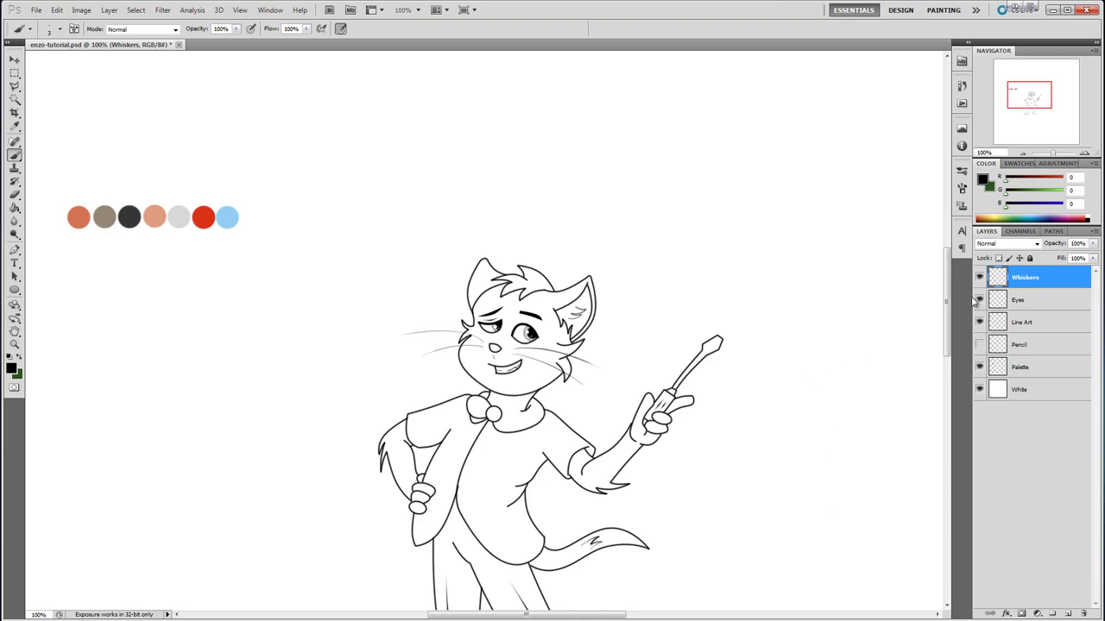
scroll(948, 312, down, 5)
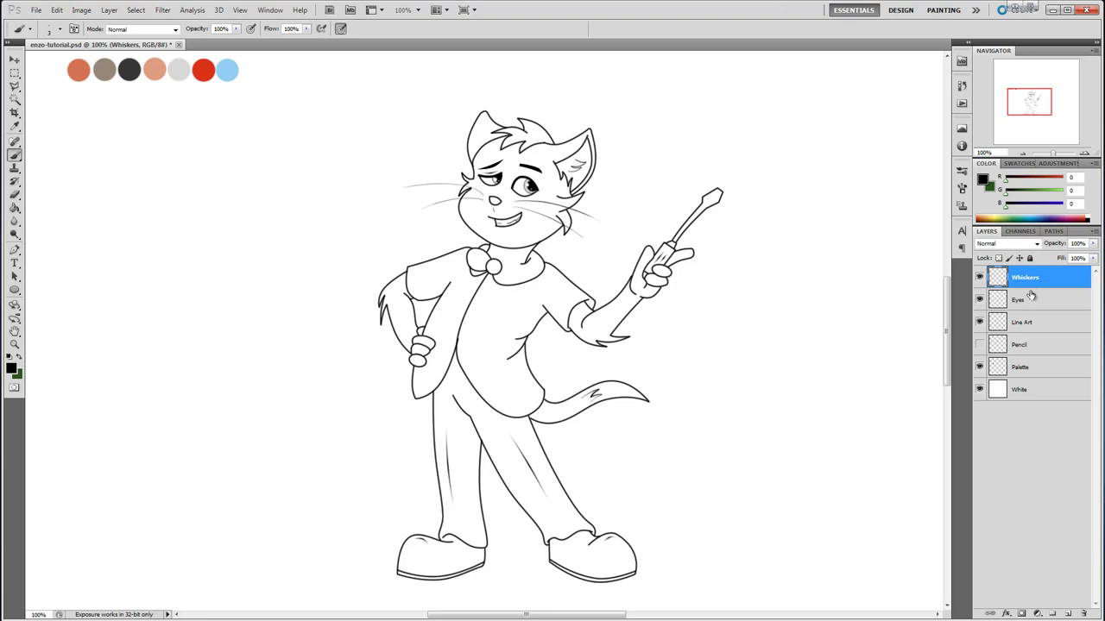
Show the Pencil layer and trace the missing half of the bow tie with a Pen tool path on the Line Art layer.
click(1025, 325)
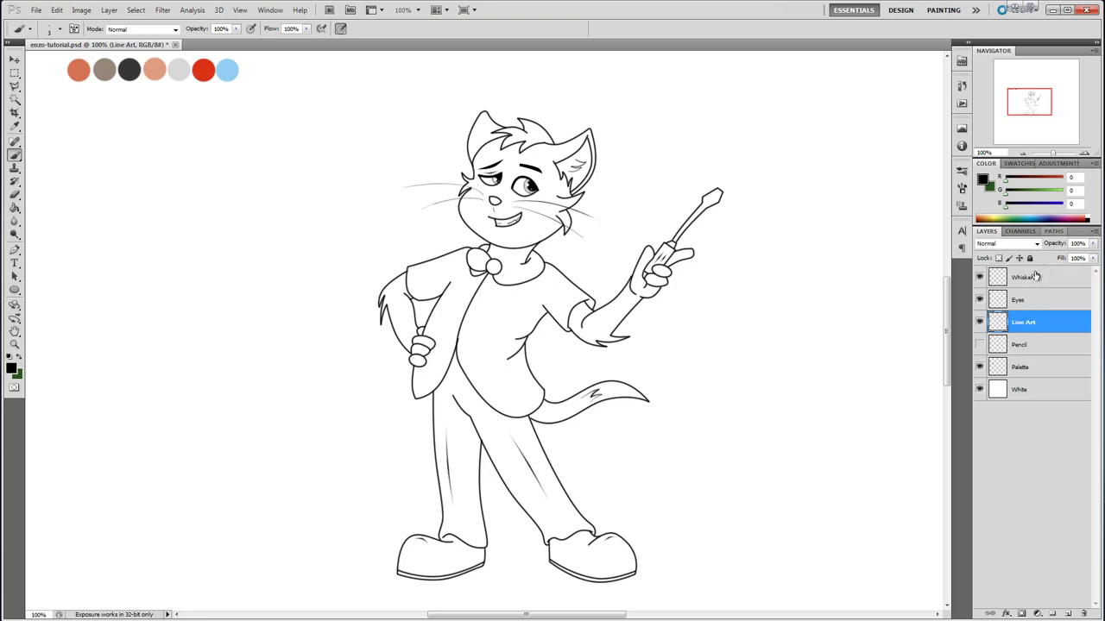
click(978, 346)
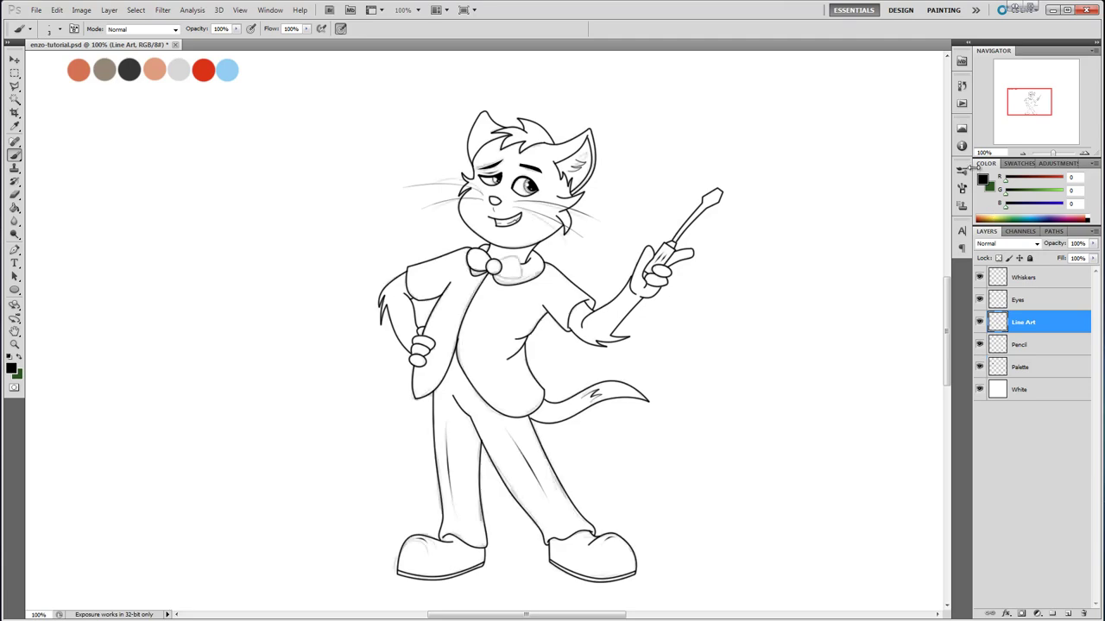
click(1084, 154)
click(1084, 154)
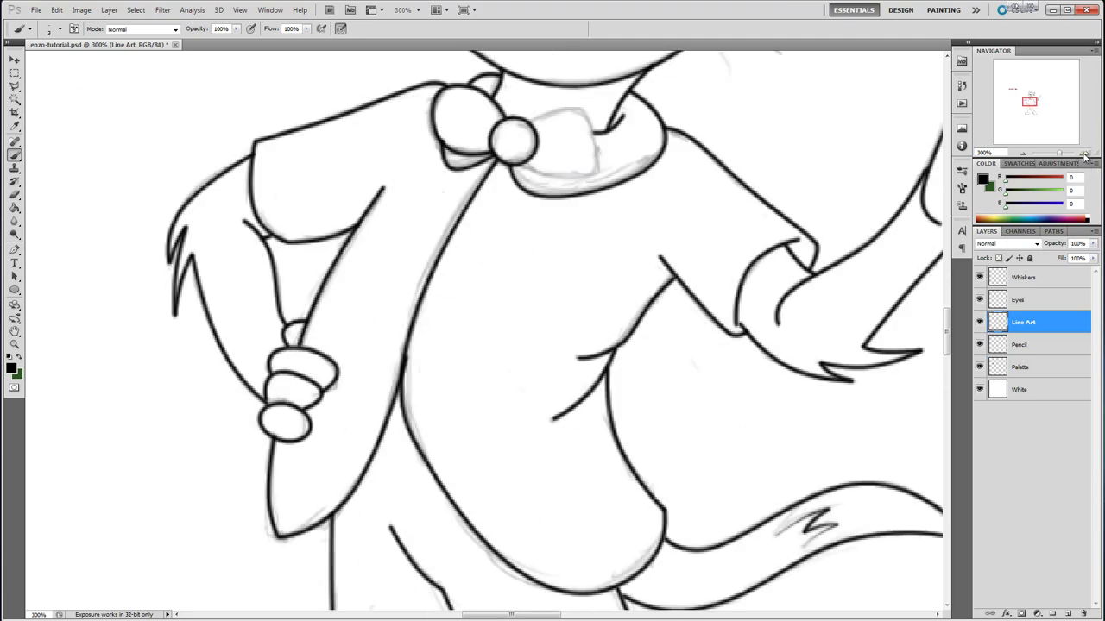
drag(947, 327, 947, 312)
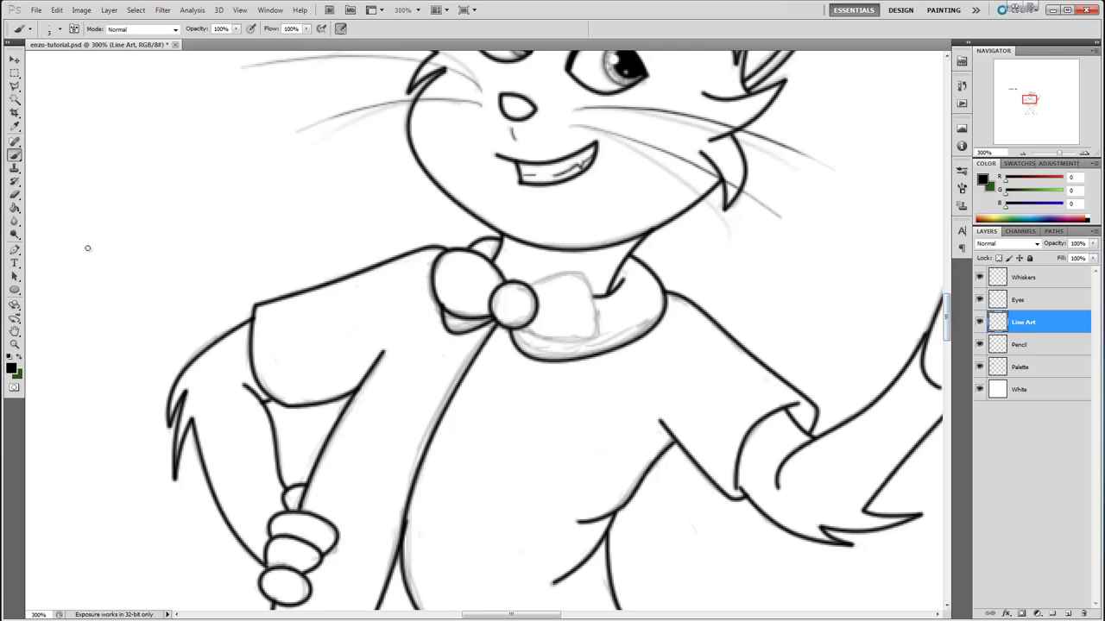
click(15, 251)
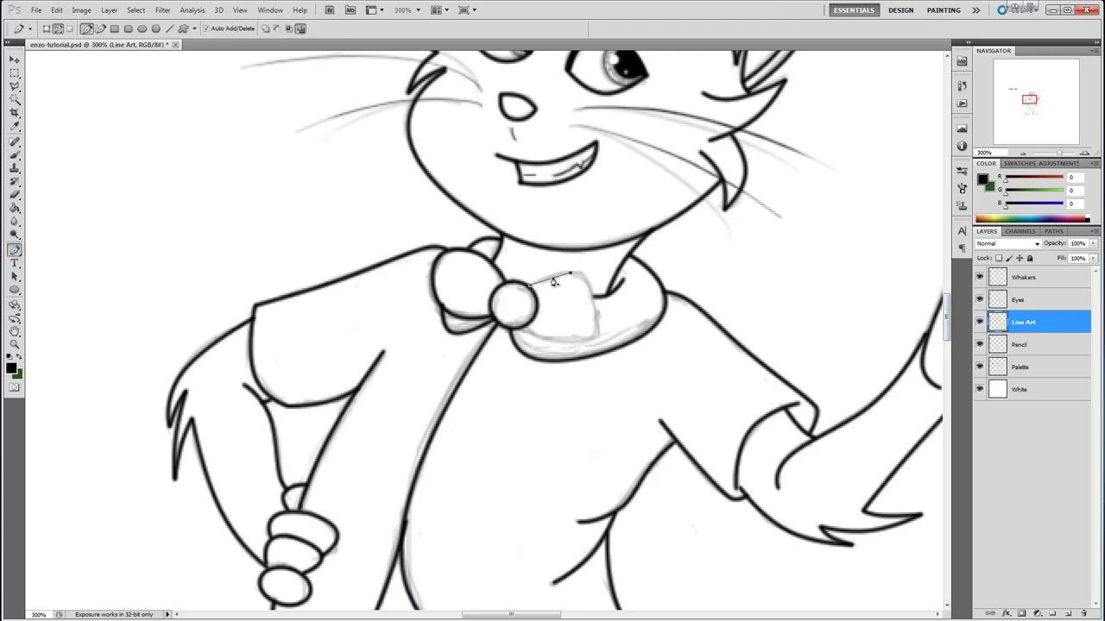
drag(550, 281, 549, 278)
drag(583, 341, 595, 312)
drag(598, 319, 552, 342)
click(526, 326)
Stroke the bow tie path with the brush, remove the path and hide the Pencil layer.
right_click(574, 297)
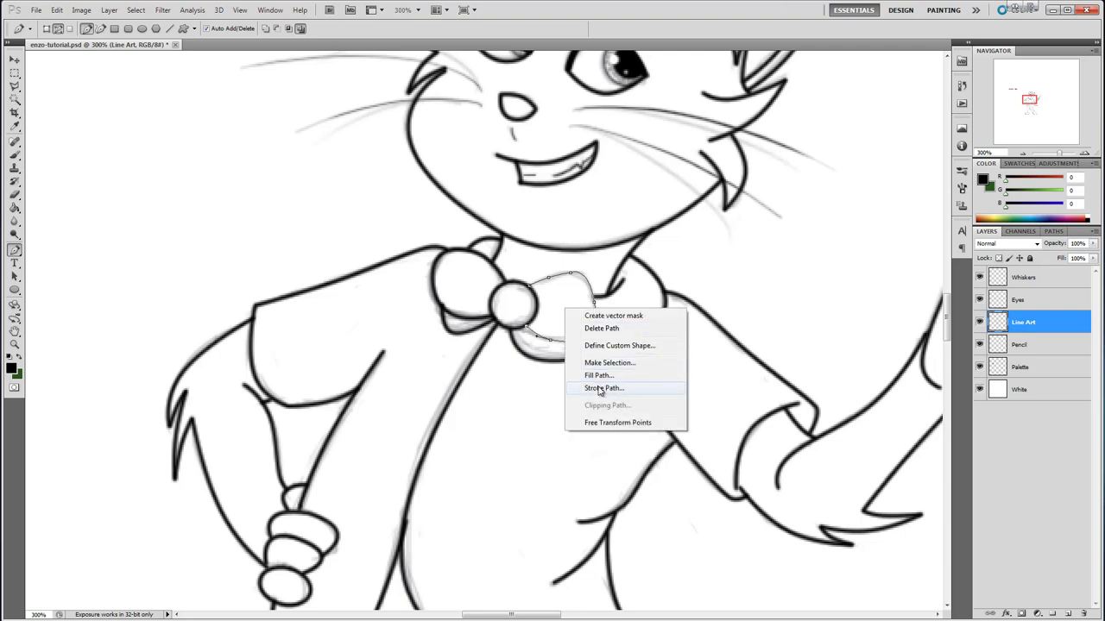
click(596, 390)
click(557, 298)
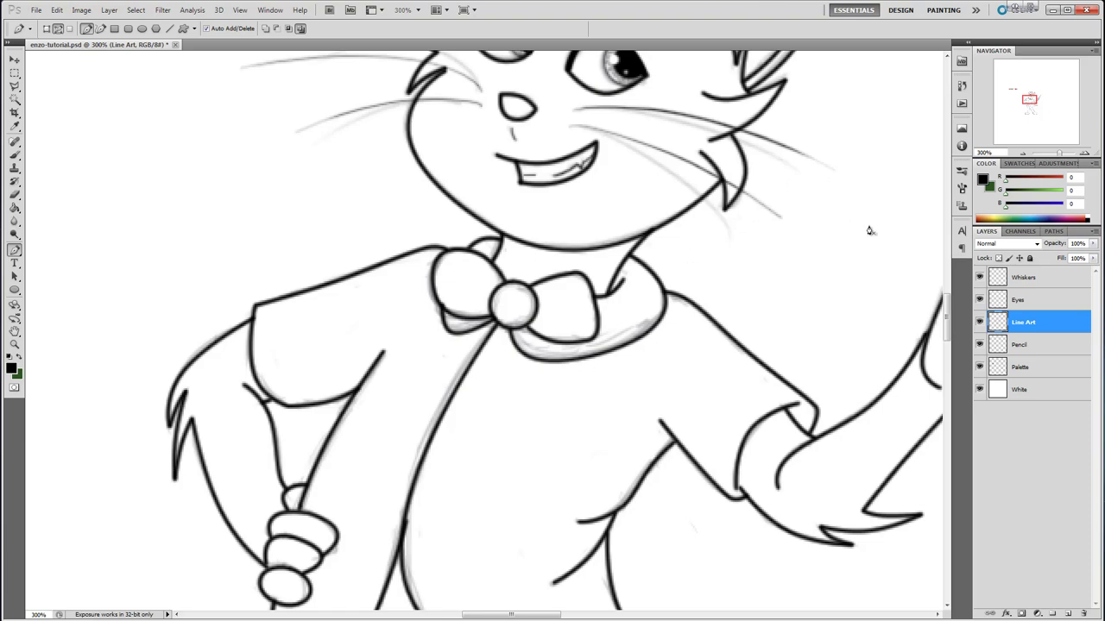
click(980, 345)
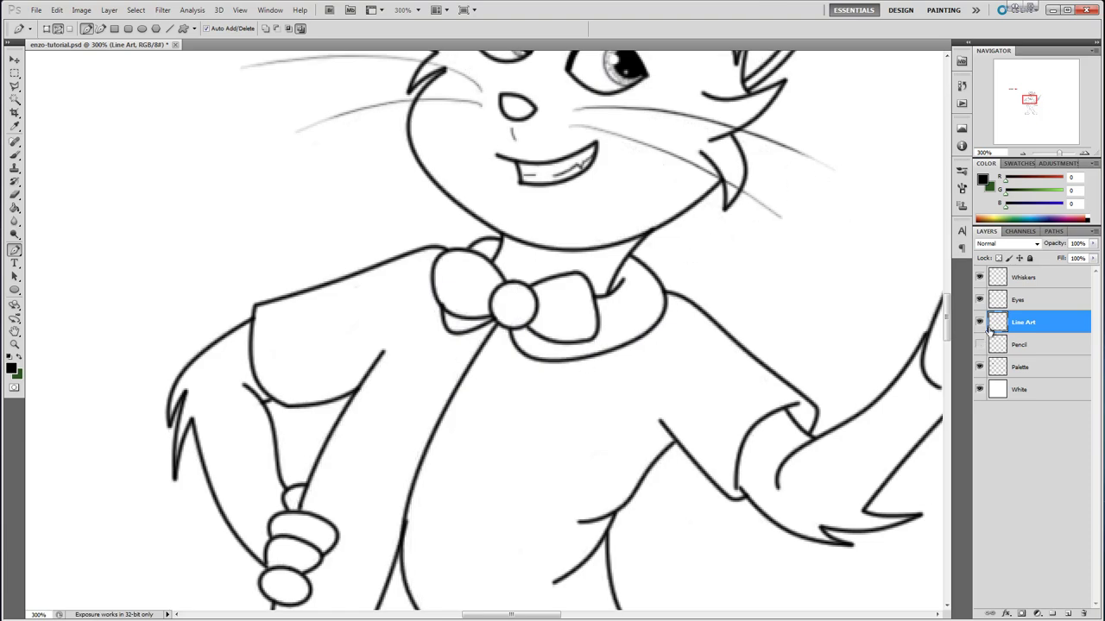
click(1021, 154)
click(1021, 154)
drag(947, 303, 946, 316)
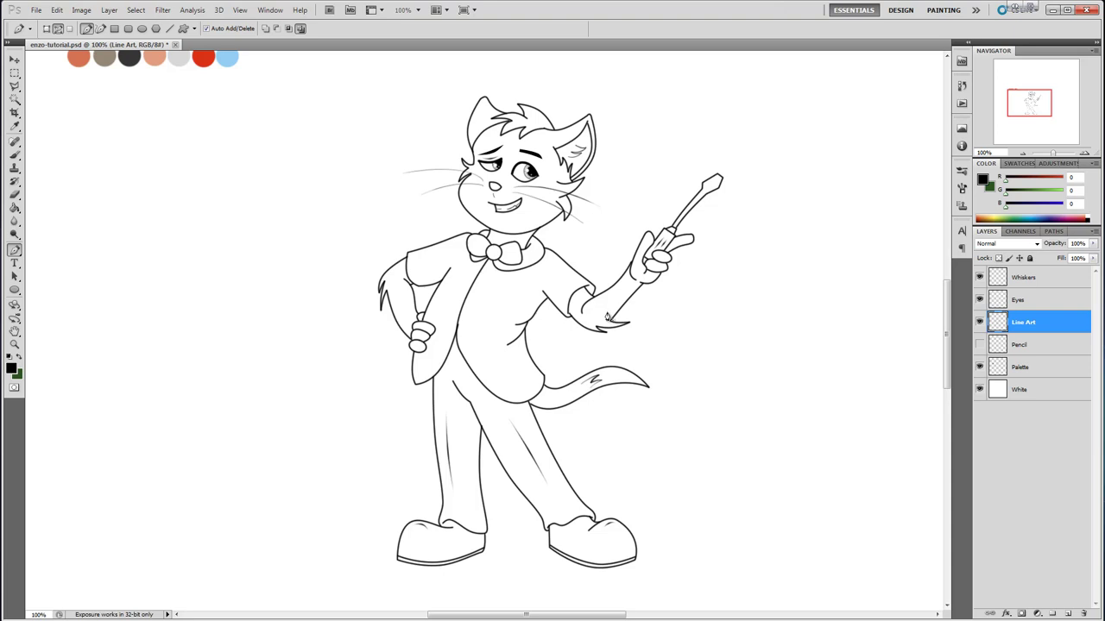
Enlarge the Eraser and taper the ends of the two shirt fold lines below the raised arm's armpit.
click(16, 195)
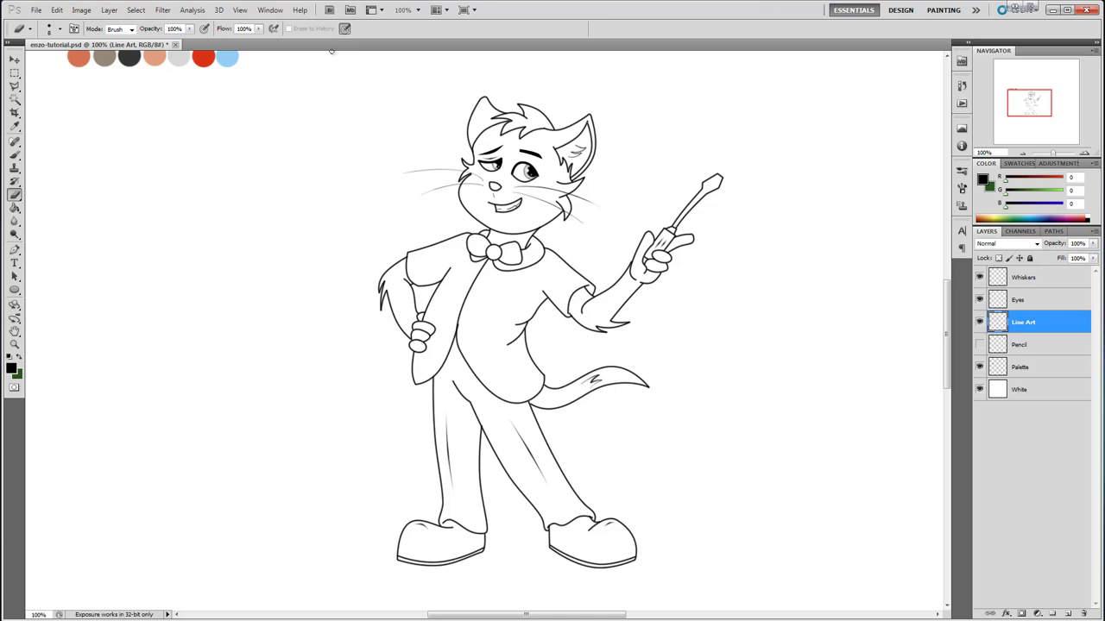
click(59, 29)
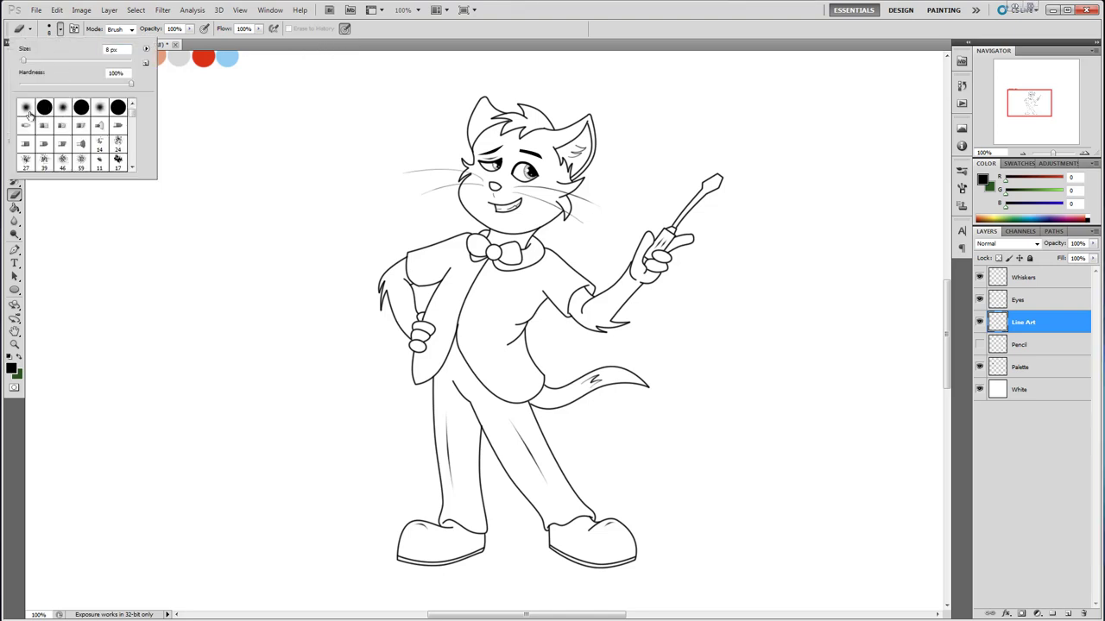
drag(23, 62, 27, 65)
click(535, 12)
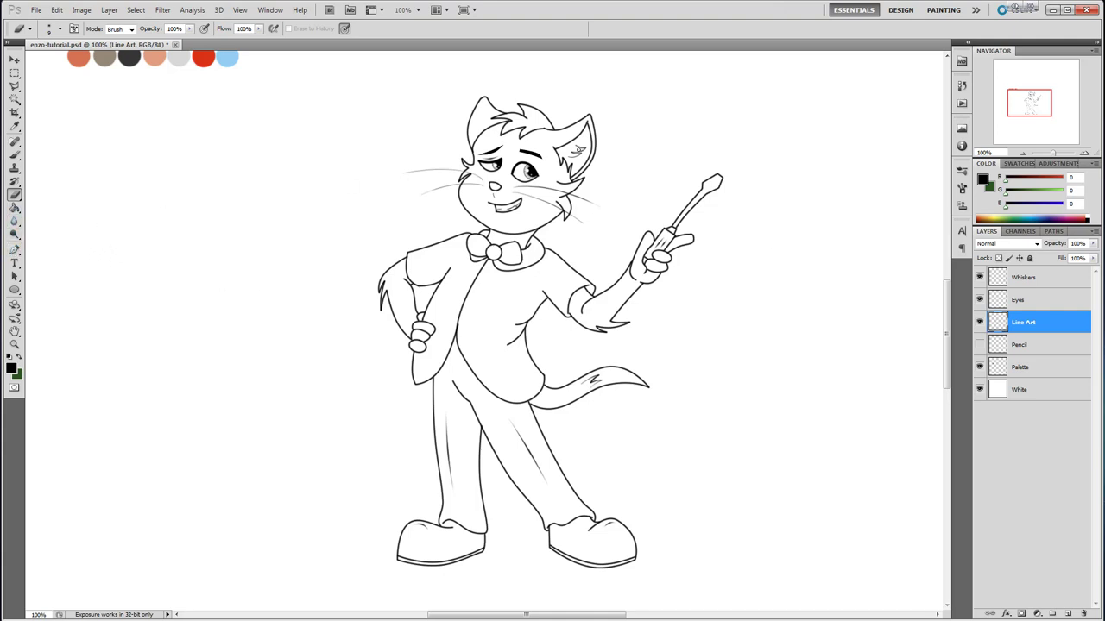
click(1085, 154)
click(1086, 153)
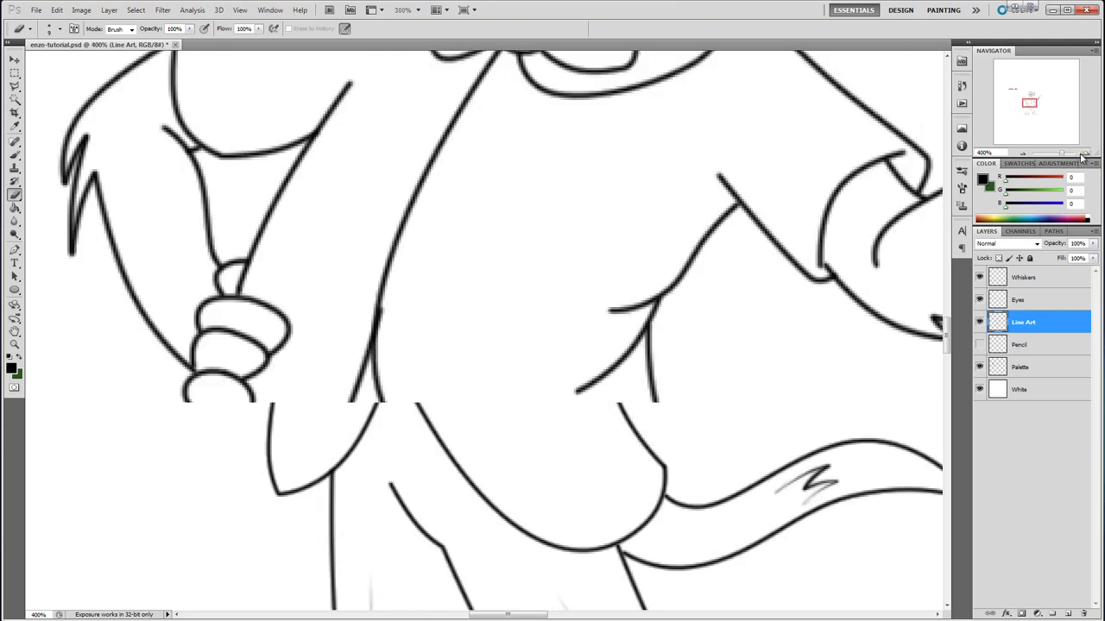
click(1086, 154)
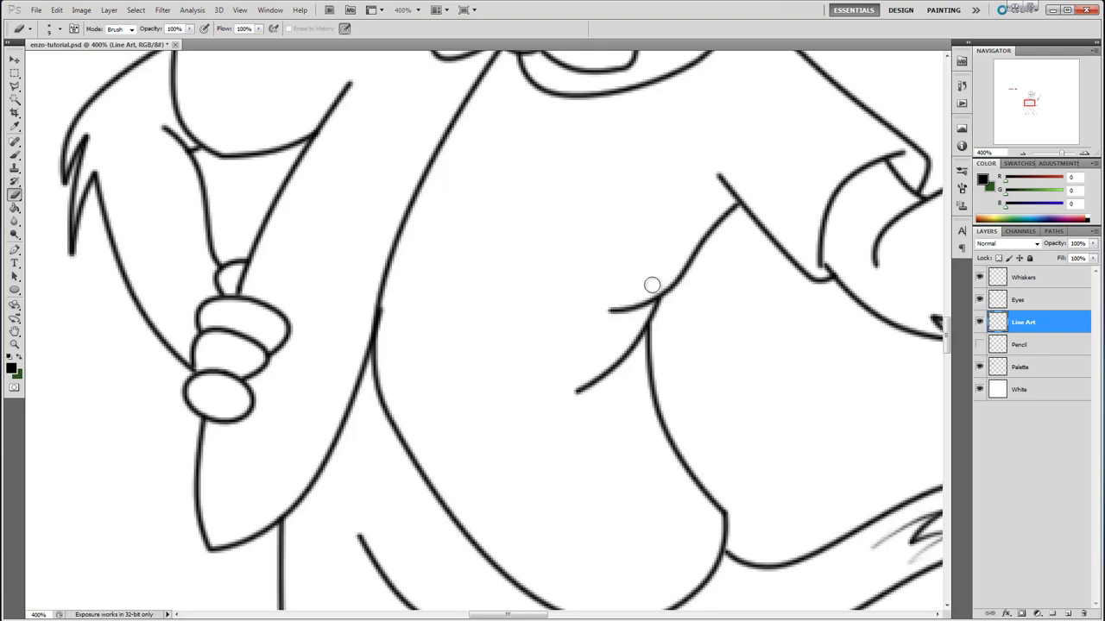
drag(651, 285, 597, 309)
mouse_move(555, 399)
mouse_down()
mouse_move(603, 359)
mouse_move(546, 404)
mouse_move(607, 356)
mouse_move(560, 400)
mouse_up()
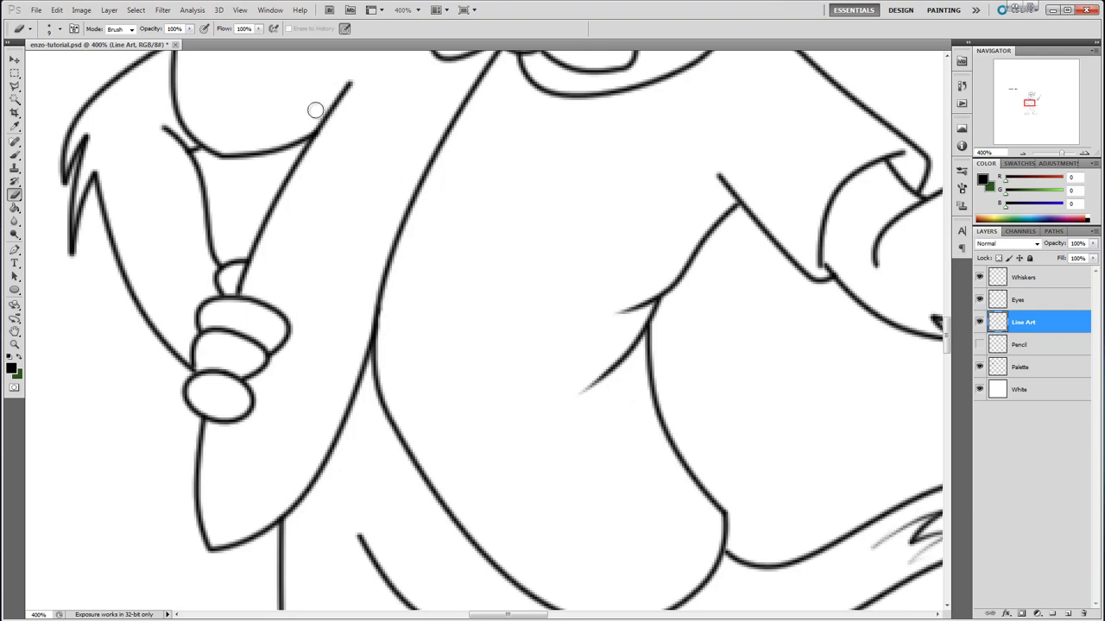
Taper the armpit fold line on the hand-on-hip side and the open line ends at the raised arm's sleeve opening.
mouse_move(347, 72)
mouse_down()
mouse_move(321, 110)
mouse_move(341, 87)
mouse_up()
mouse_move(892, 150)
mouse_down()
mouse_move(906, 153)
mouse_move(891, 173)
mouse_up()
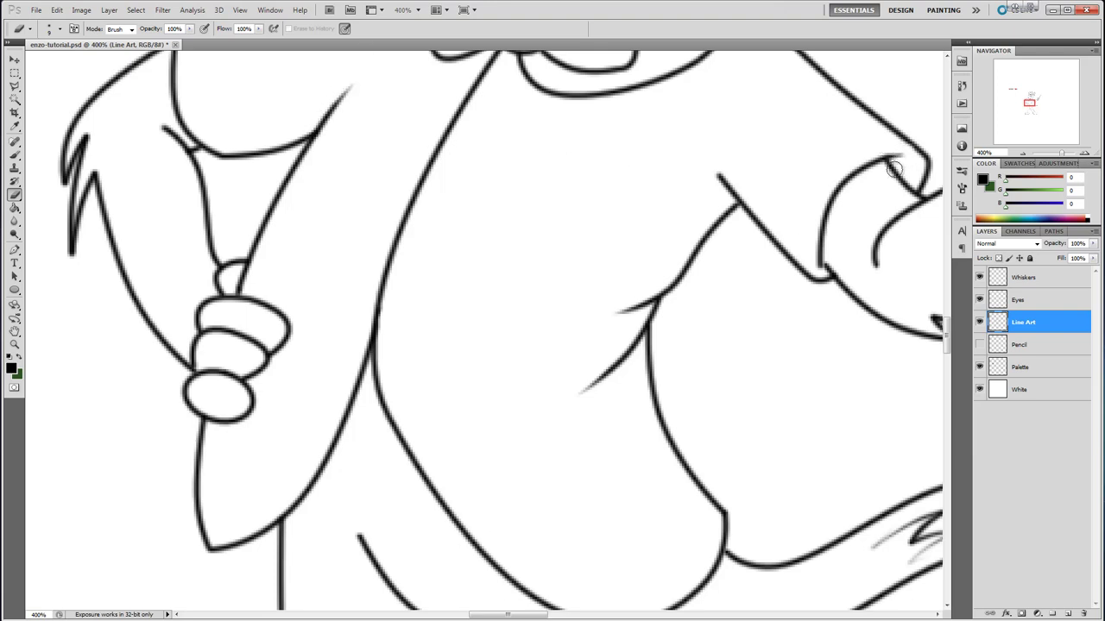
mouse_move(811, 268)
mouse_down()
mouse_move(821, 264)
mouse_move(811, 245)
mouse_up()
Taper the upper end of the trouser crotch line, the bent arm's inner elbow line and the short line inside the collar.
drag(947, 323, 946, 356)
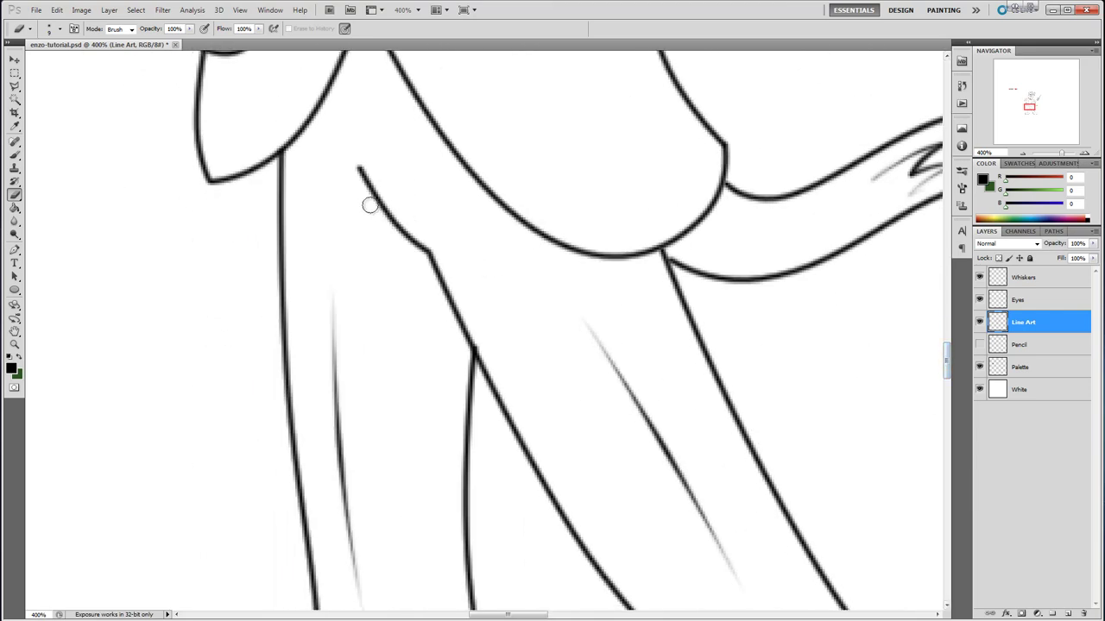
mouse_move(355, 154)
mouse_down()
mouse_move(380, 217)
mouse_move(359, 148)
mouse_move(367, 203)
mouse_move(389, 229)
mouse_up()
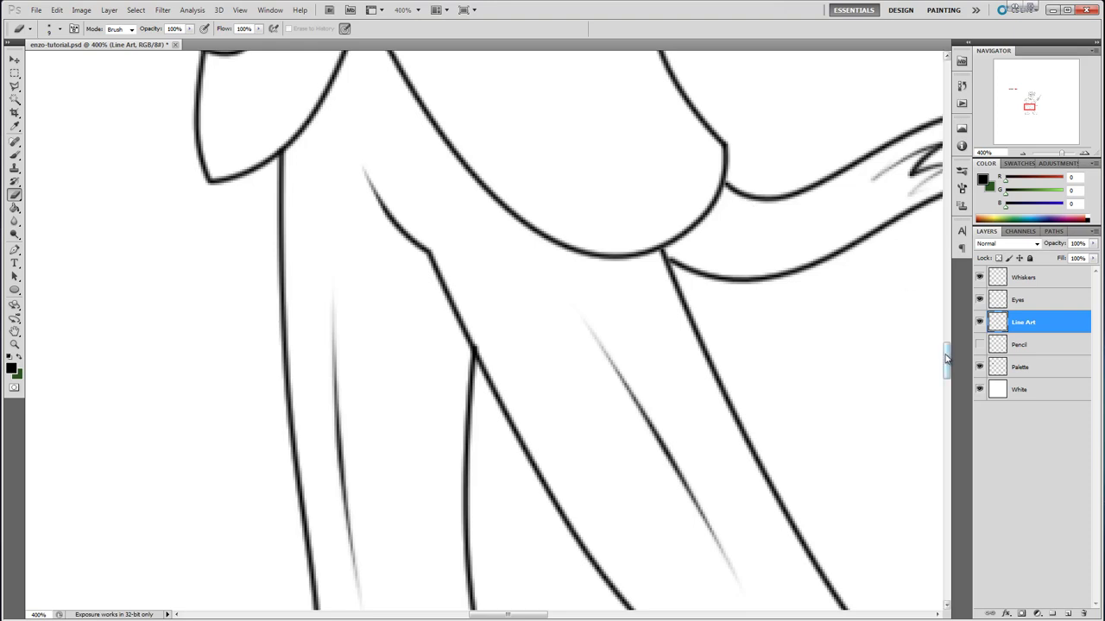
drag(947, 371, 955, 331)
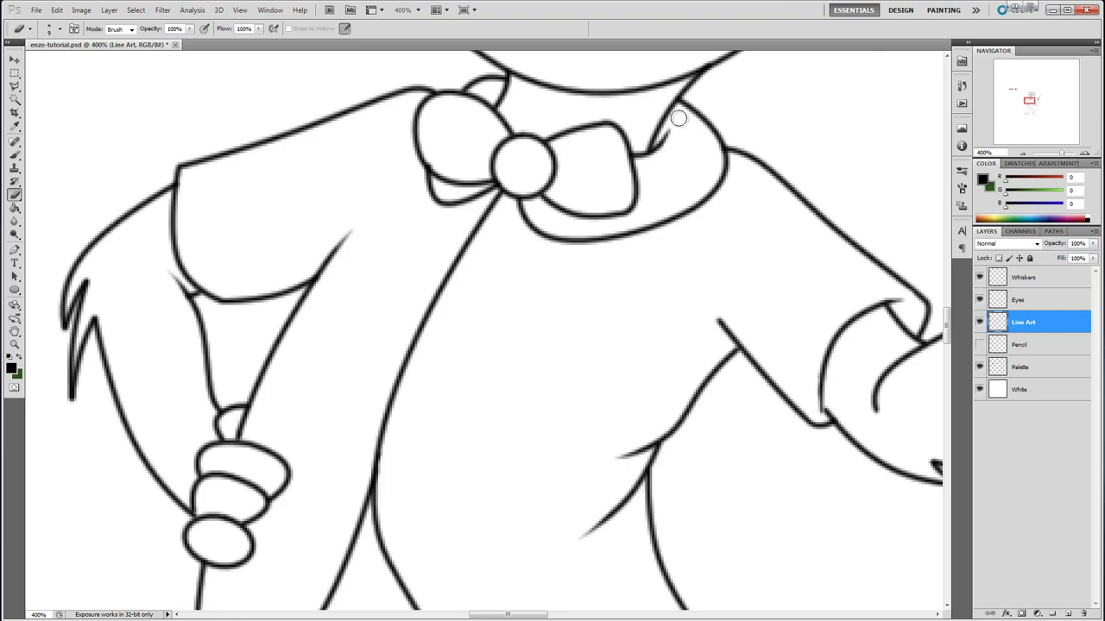
scroll(952, 341, down, 3)
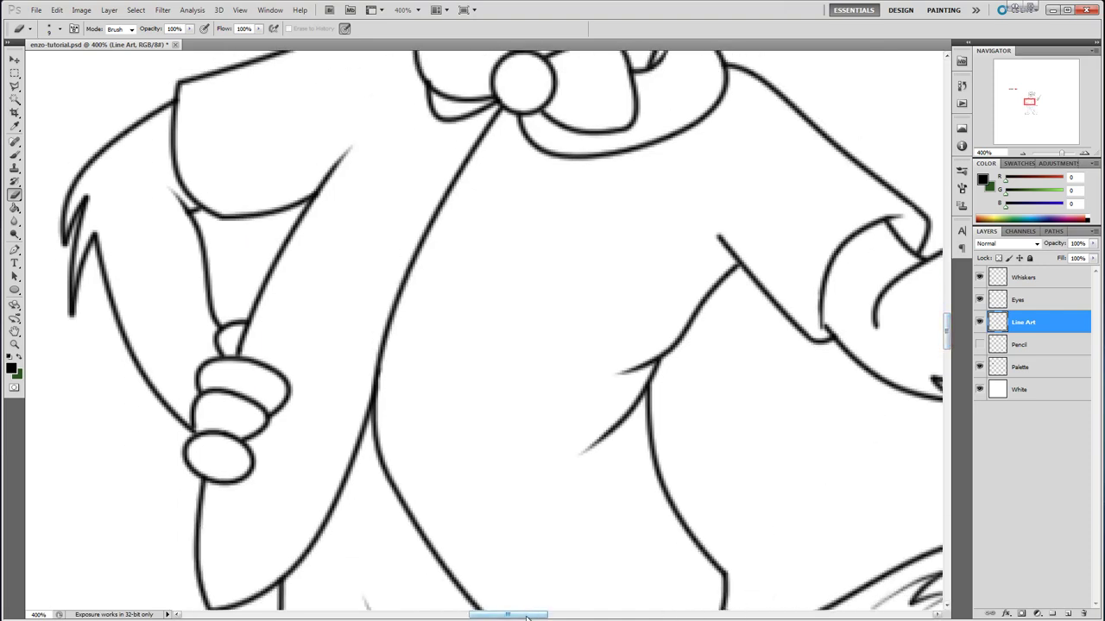
Taper the raised arm's elbow crease and the open palm and wrist line ends of the hand holding the screwdriver.
drag(527, 617, 547, 617)
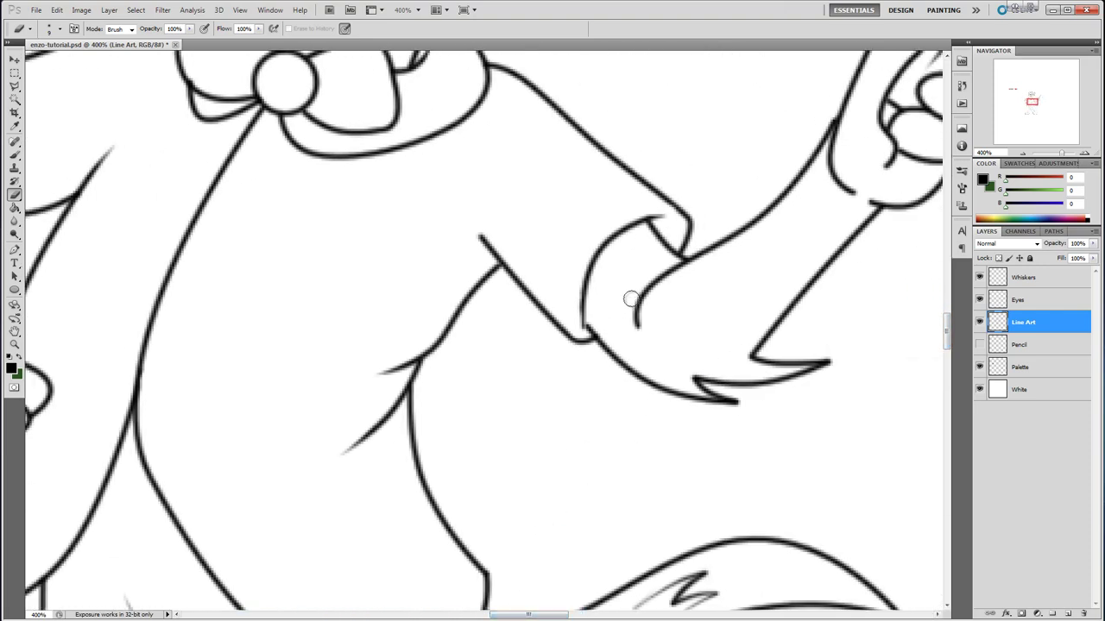
drag(631, 299, 644, 348)
click(15, 155)
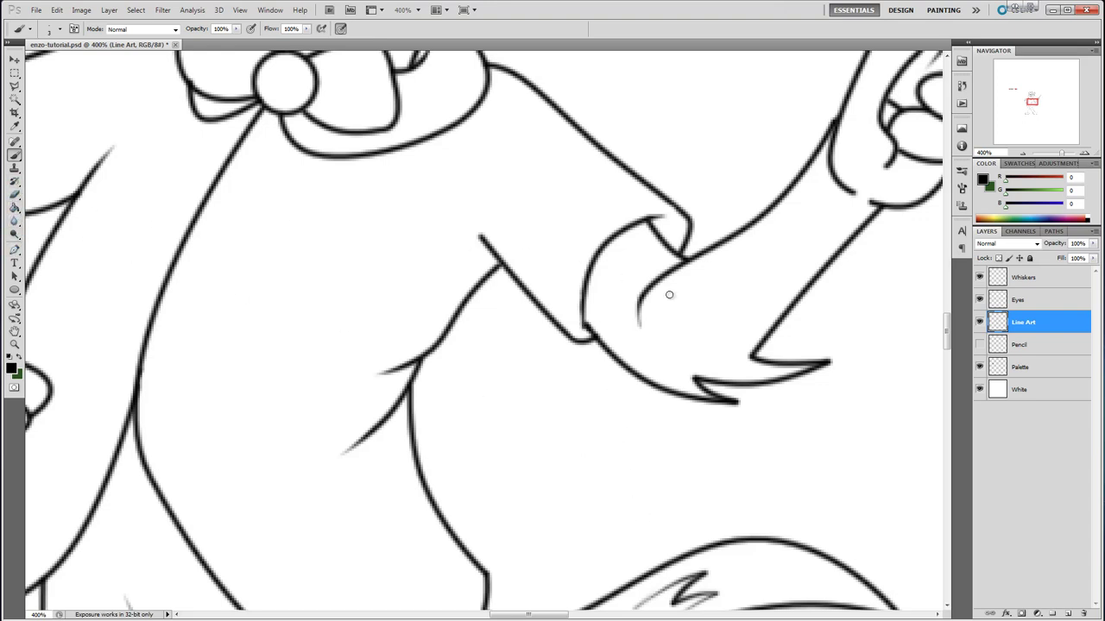
click(13, 194)
drag(549, 614, 570, 614)
drag(947, 333, 947, 308)
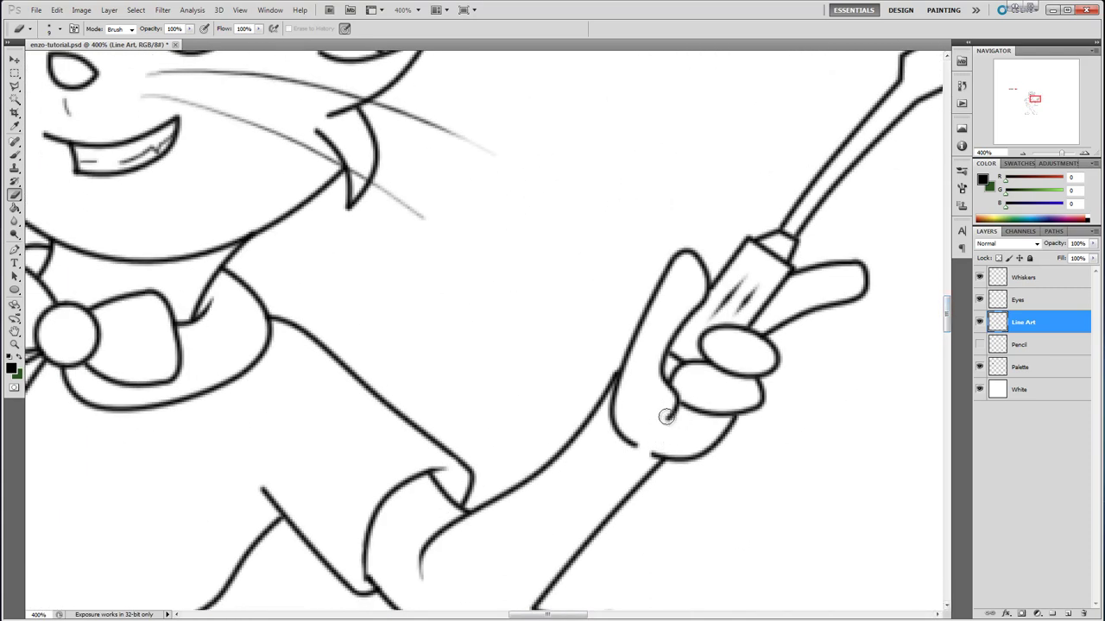
mouse_move(661, 414)
mouse_down()
mouse_move(626, 426)
mouse_move(636, 444)
mouse_move(626, 420)
mouse_move(638, 443)
mouse_move(664, 446)
mouse_up()
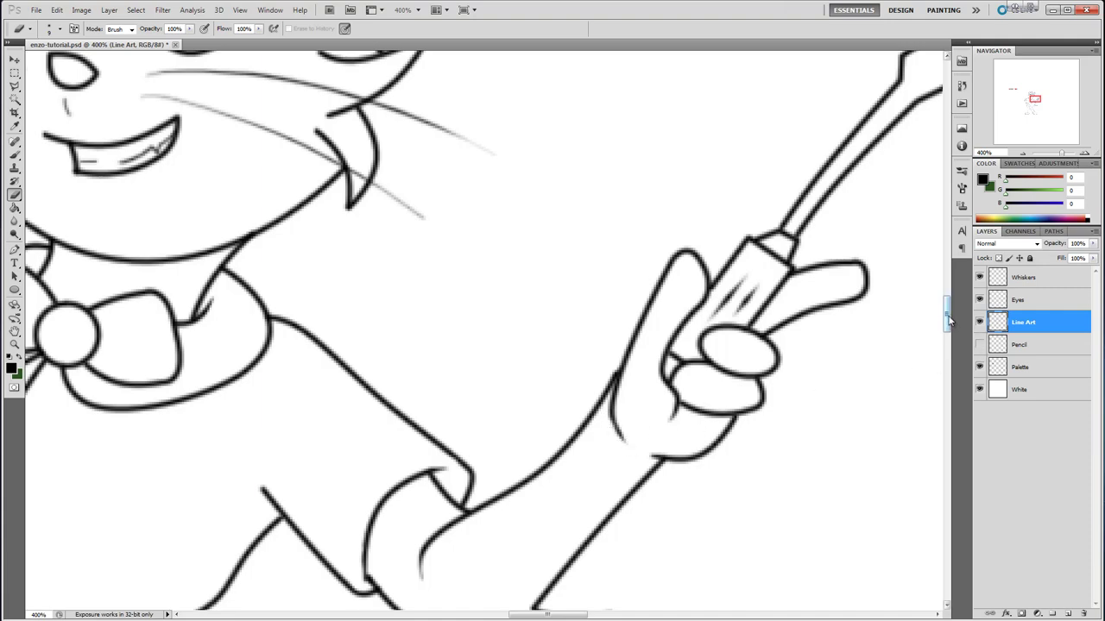
Taper the ends of the crease lines on top of both shoes.
drag(948, 321, 941, 382)
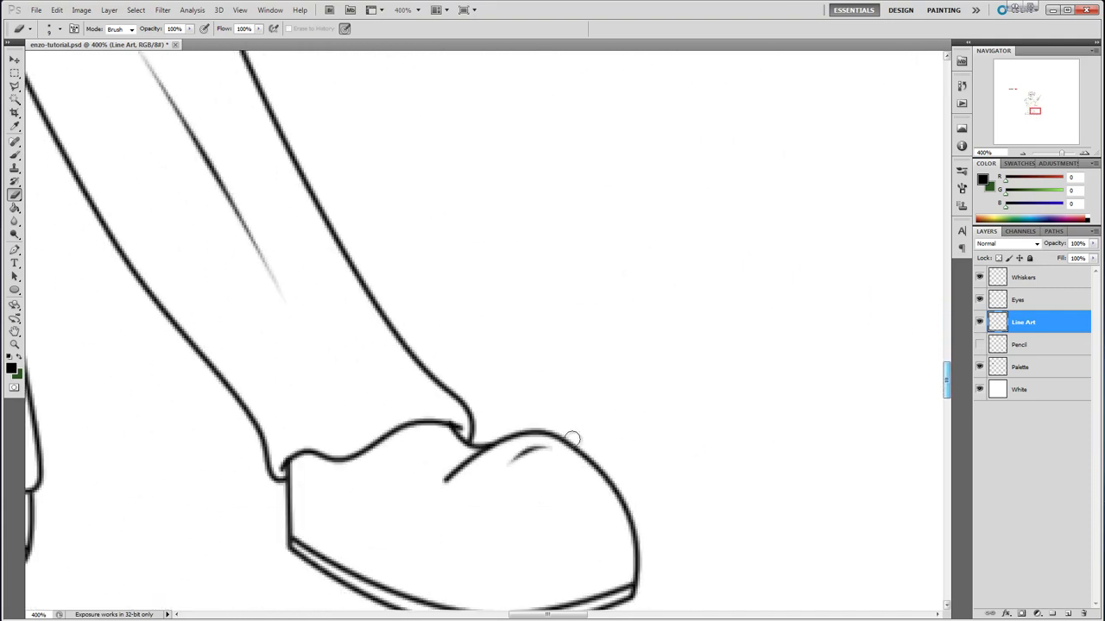
click(461, 425)
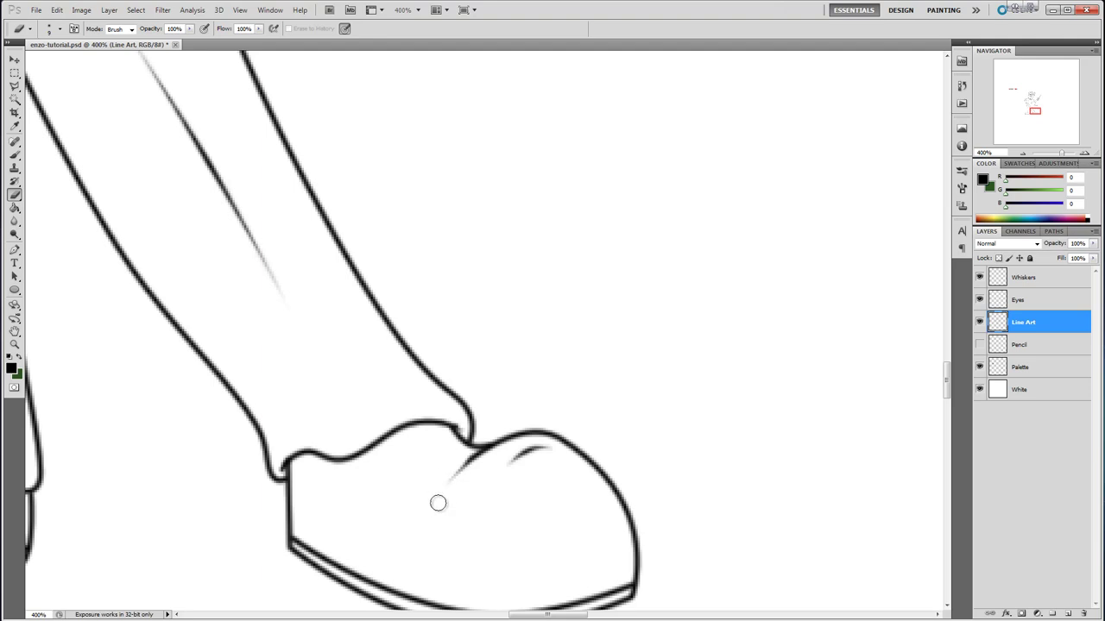
drag(560, 617, 507, 616)
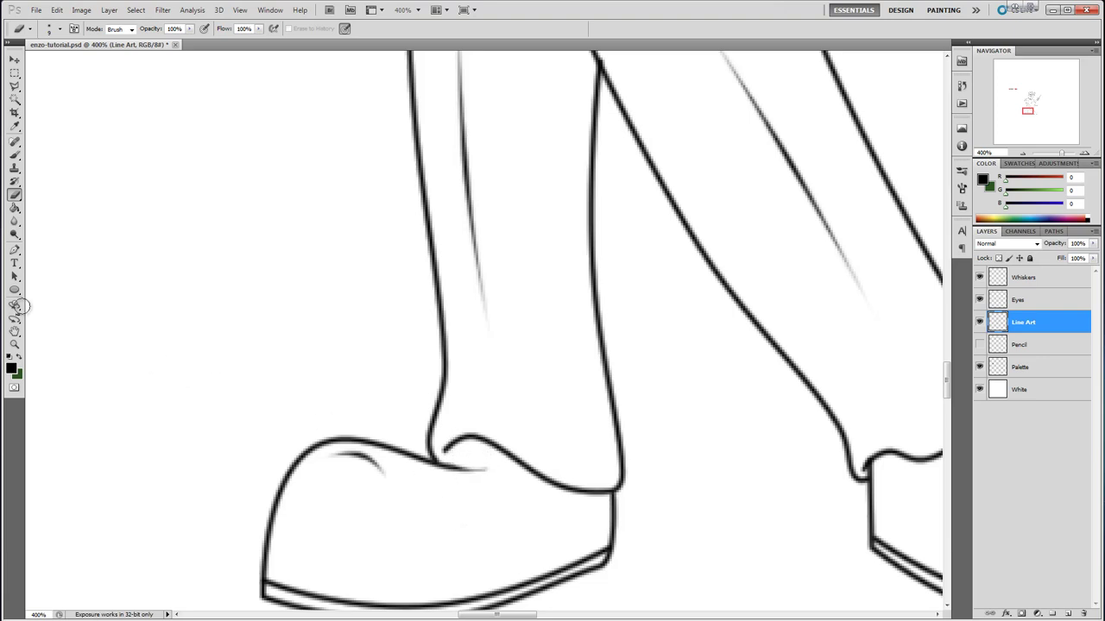
Draw a short brush line closing the gap between the trouser cuff and the shoe on the straight leg, redoing the first stroke.
click(14, 156)
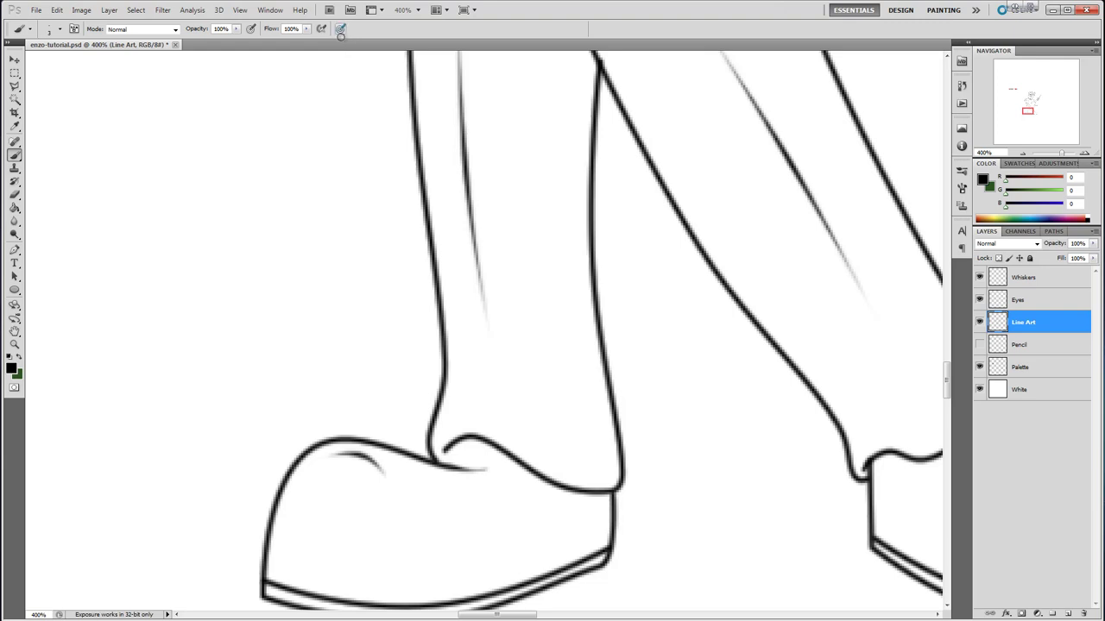
mouse_move(453, 444)
mouse_down()
mouse_move(437, 465)
mouse_move(445, 455)
mouse_up()
key(ctrl+z)
click(15, 195)
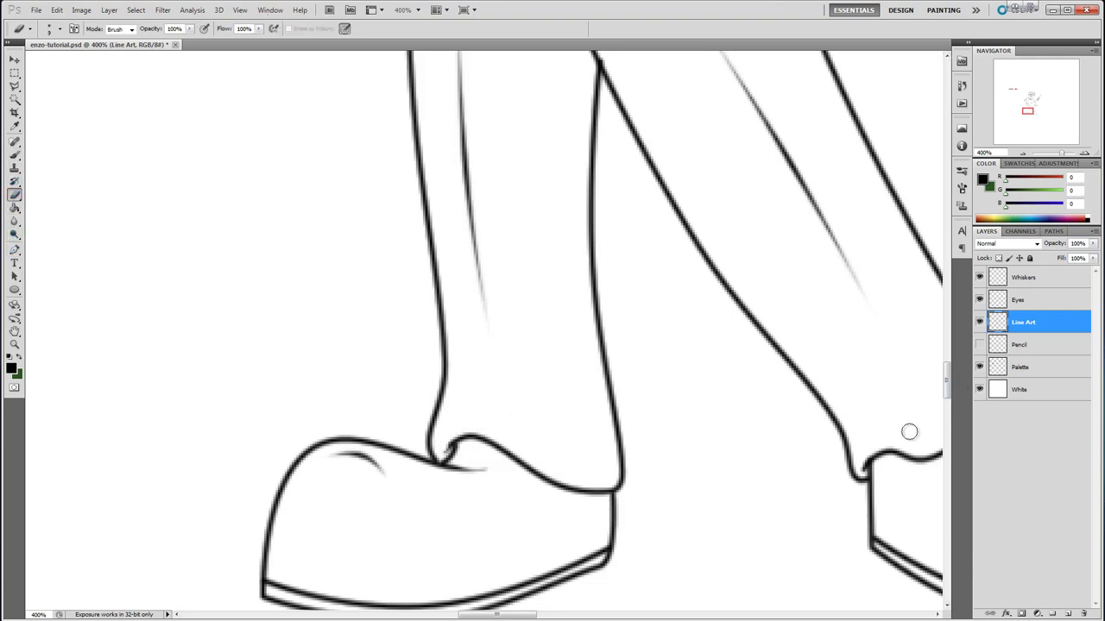
Taper the open line ends at the mouth corner, the cheek fur and the hair tuft with the Eraser.
drag(947, 391, 950, 353)
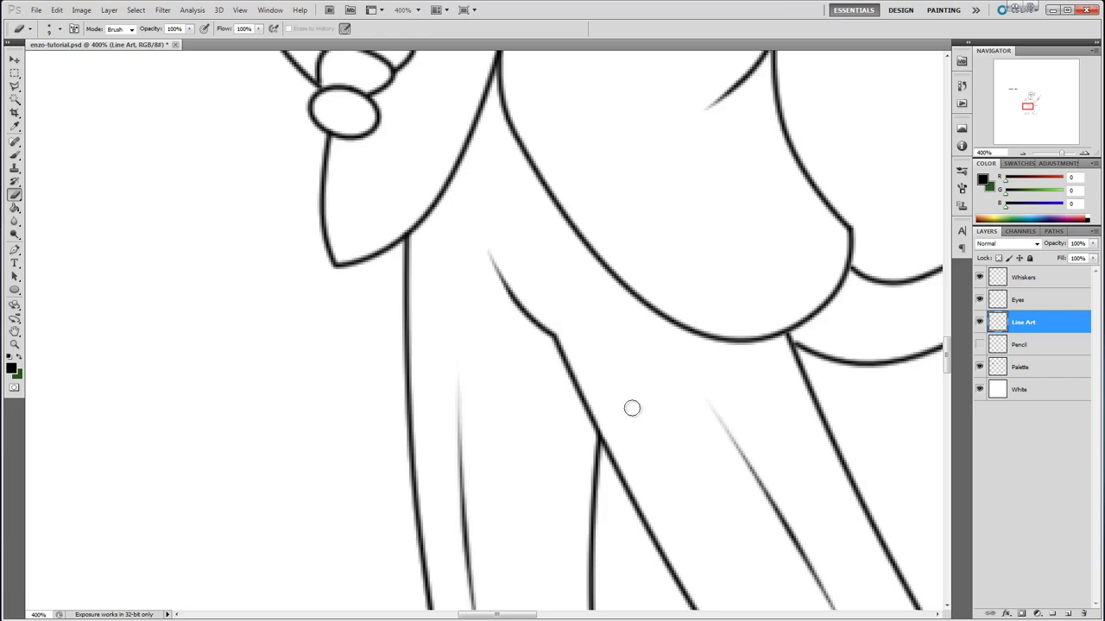
drag(949, 363, 951, 307)
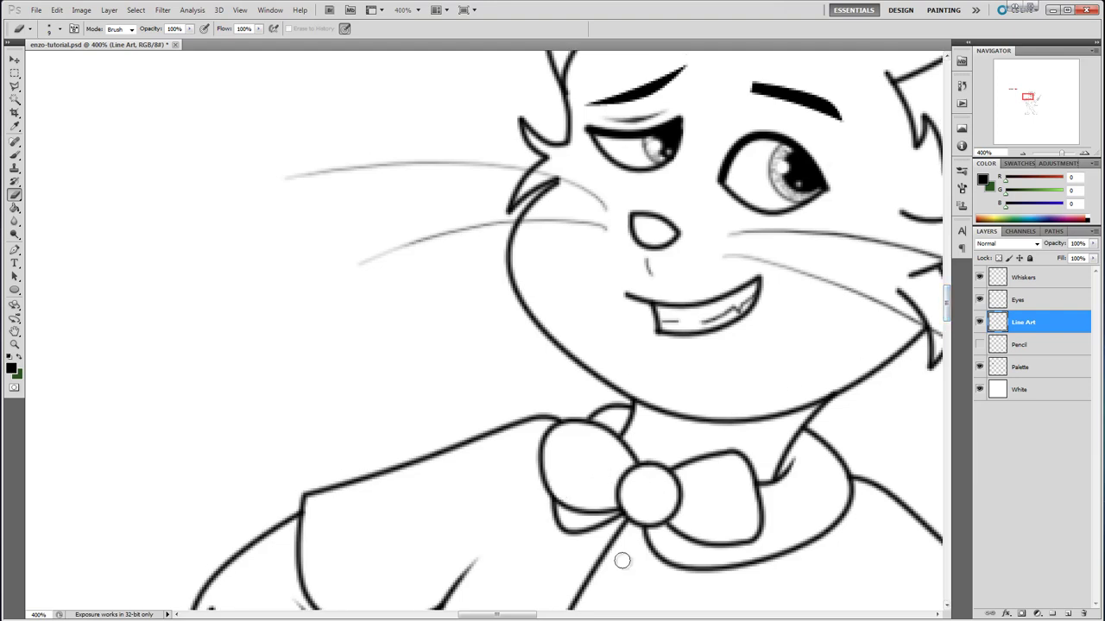
drag(515, 616, 537, 604)
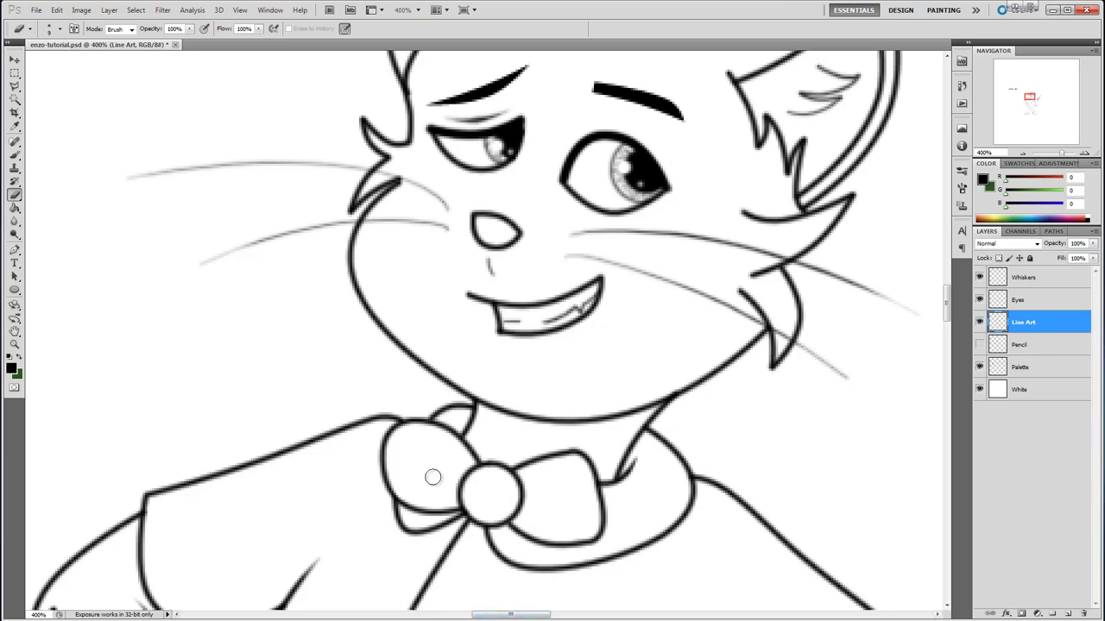
drag(947, 305, 946, 296)
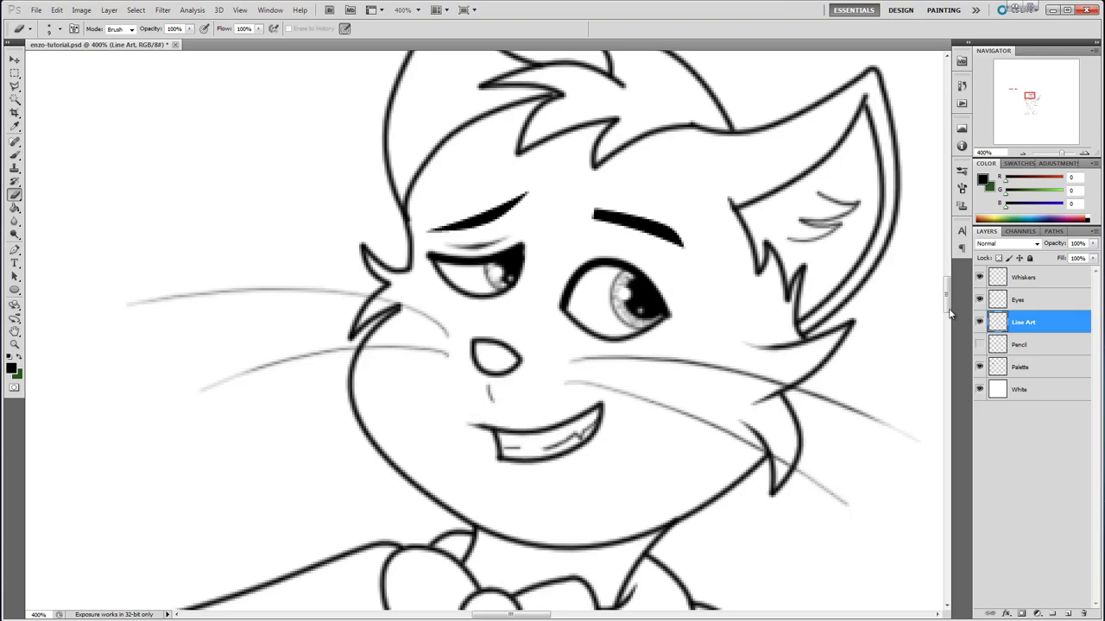
scroll(949, 315, up, 4)
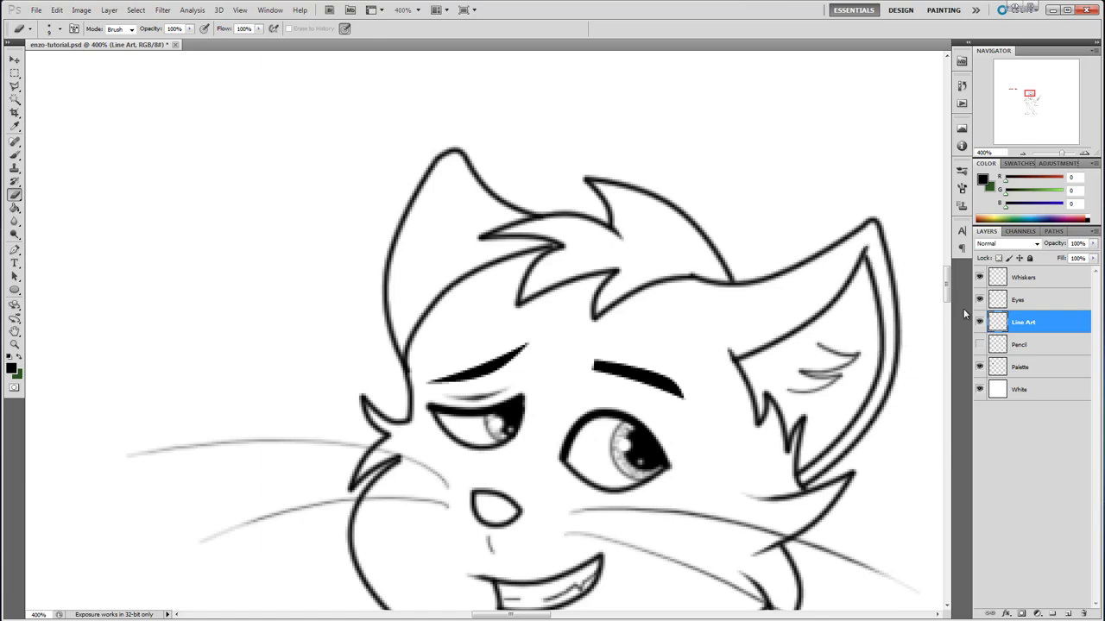
scroll(948, 291, down, 3)
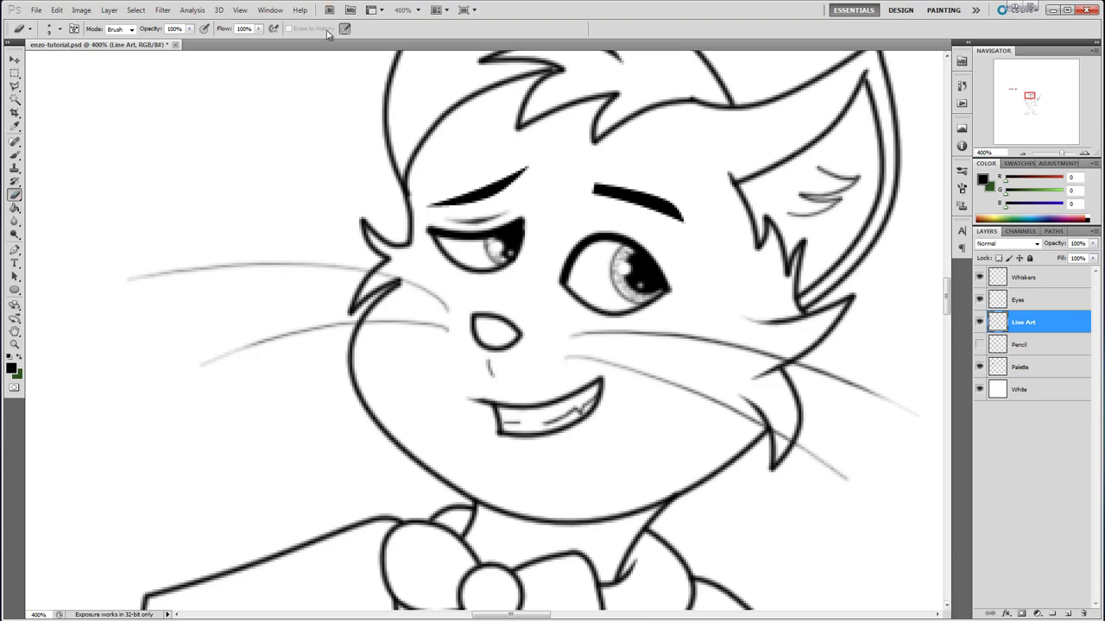
Turn off pressure-controlled size for the Eraser, set its flow to 18%, and lighten the lower outlines of both eyes.
drag(258, 29, 211, 47)
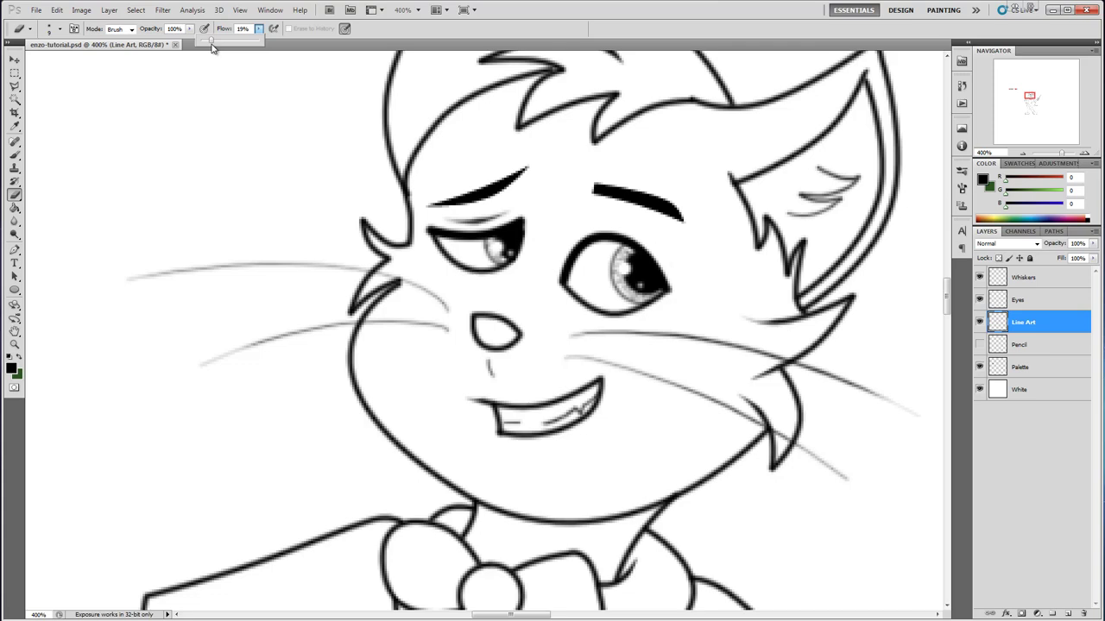
click(346, 31)
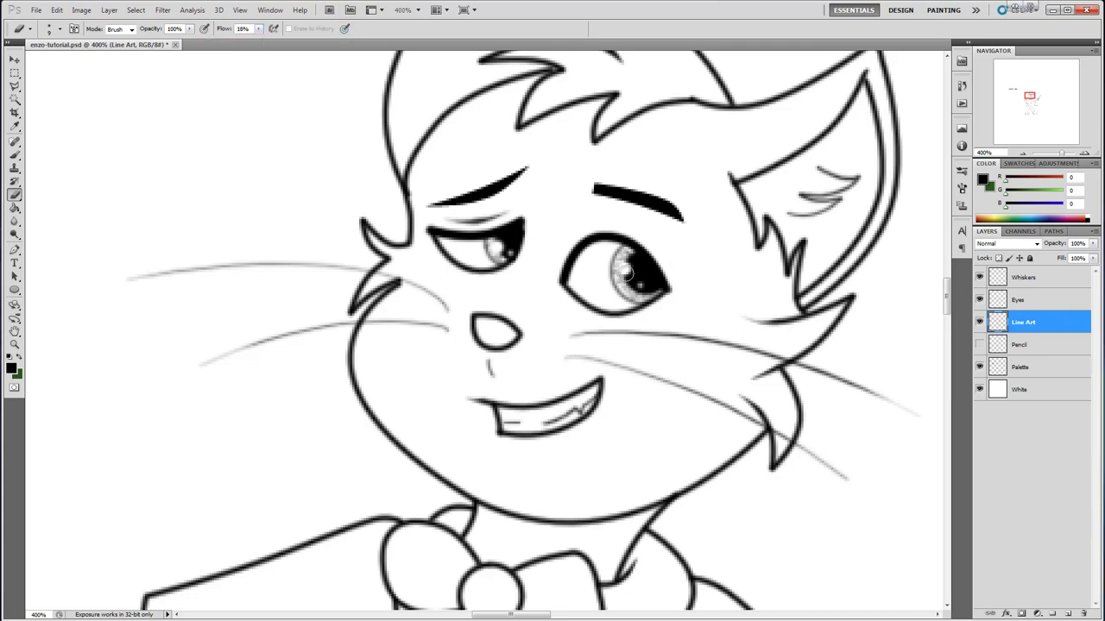
mouse_move(575, 292)
mouse_down()
mouse_move(619, 313)
mouse_move(667, 294)
mouse_up()
mouse_move(431, 235)
mouse_down()
mouse_move(465, 269)
mouse_move(516, 253)
mouse_up()
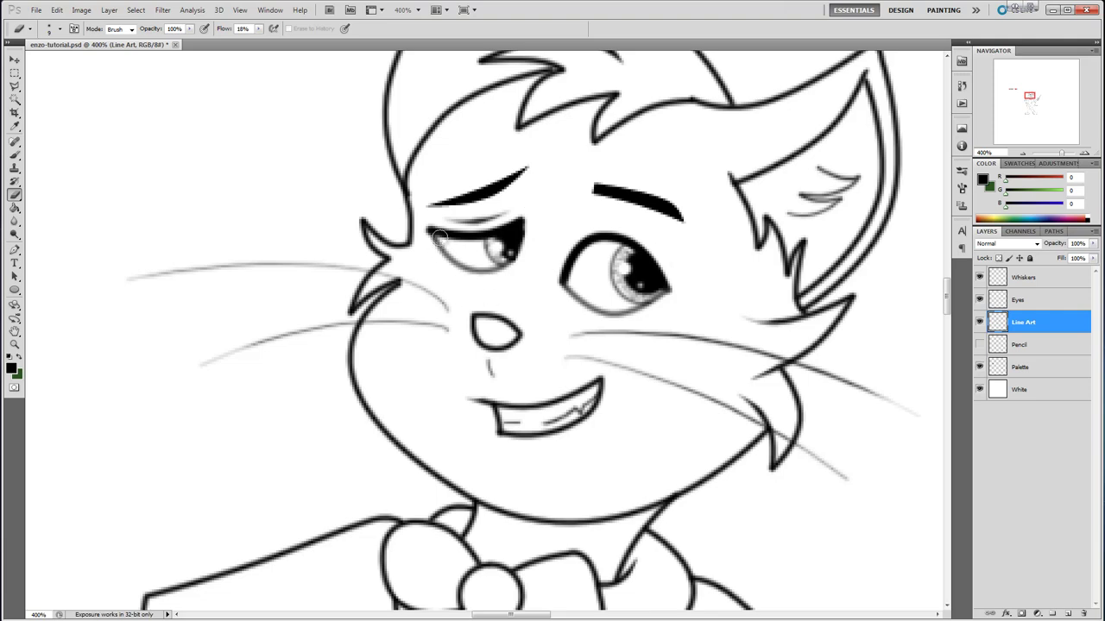
mouse_move(433, 239)
mouse_down()
mouse_move(499, 272)
mouse_move(522, 253)
mouse_up()
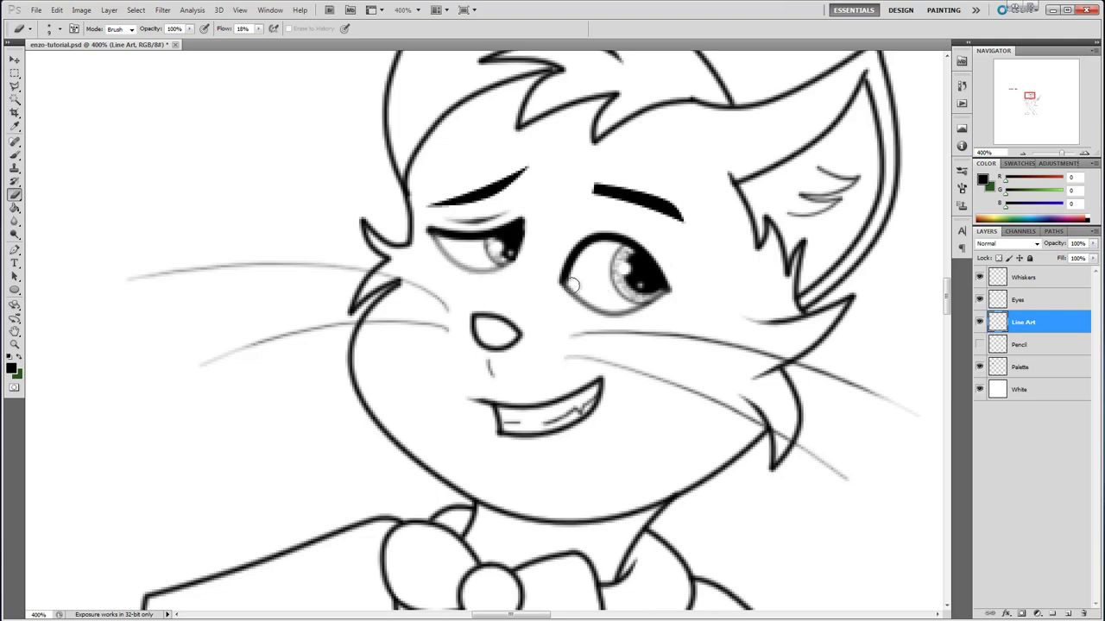
Lighten the lower outline of the wide-open eye further with the Eraser, undoing the unwanted passes and redoing the stroke.
mouse_move(567, 289)
mouse_down()
mouse_move(624, 318)
mouse_move(679, 288)
mouse_move(645, 291)
mouse_up()
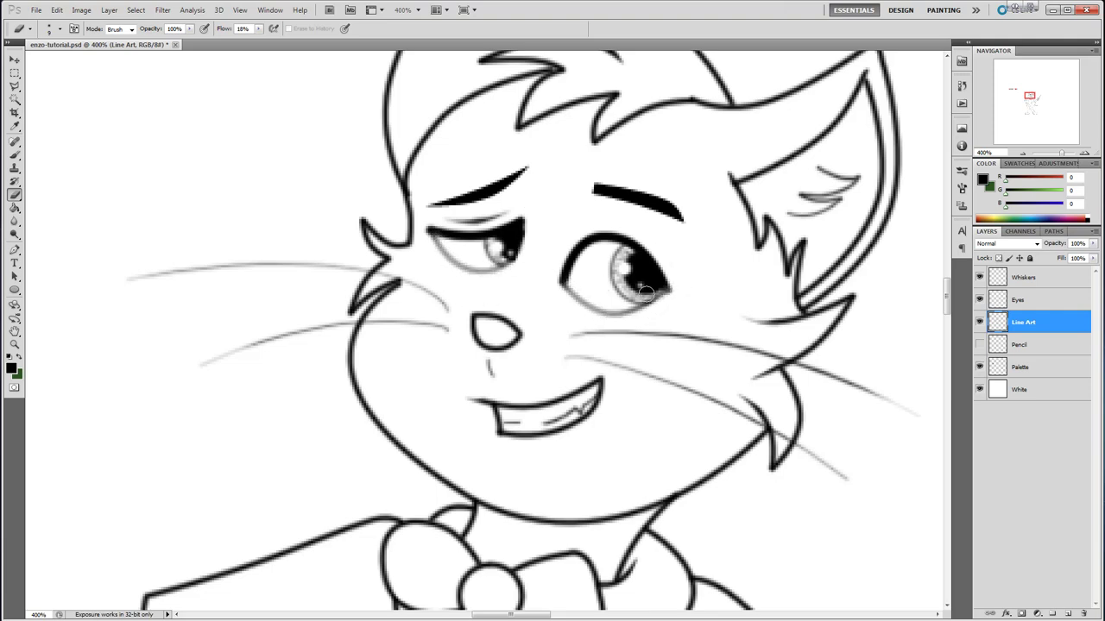
key(ctrl+z)
drag(566, 288, 625, 312)
key(ctrl+z)
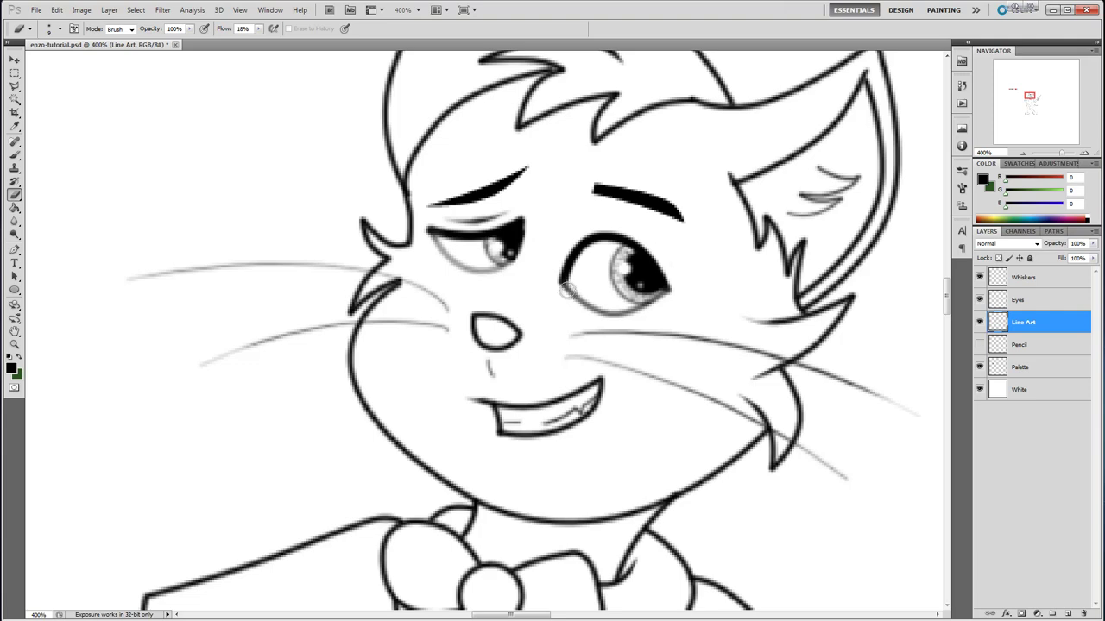
drag(597, 308, 667, 309)
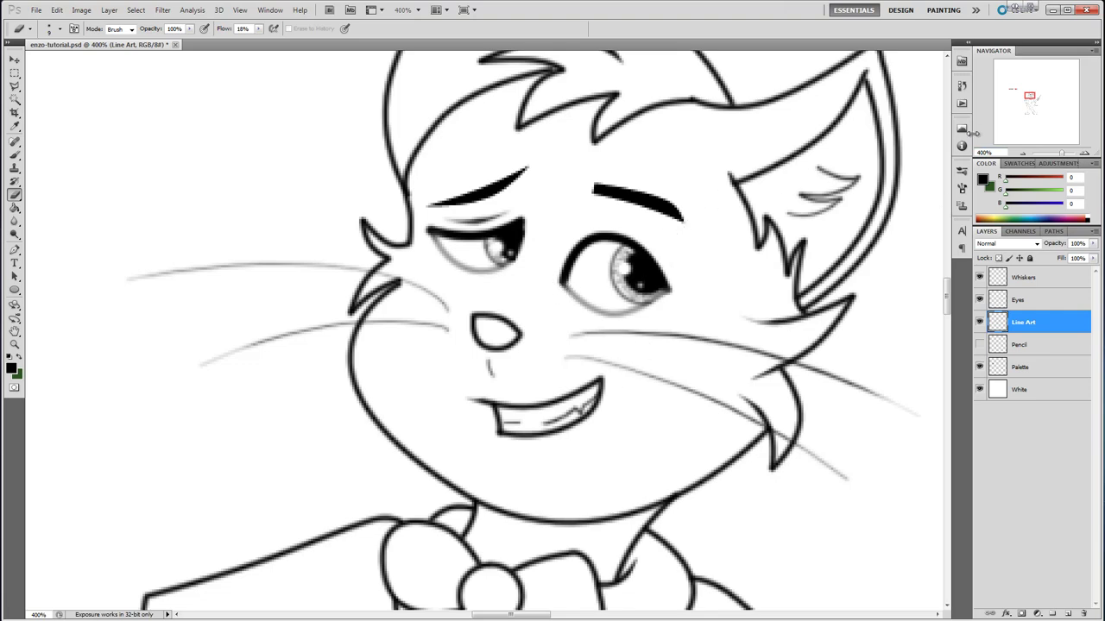
Restore the Eraser's flow to 99% with tablet pressure controlling its size, and bring the whole character into view.
click(1023, 156)
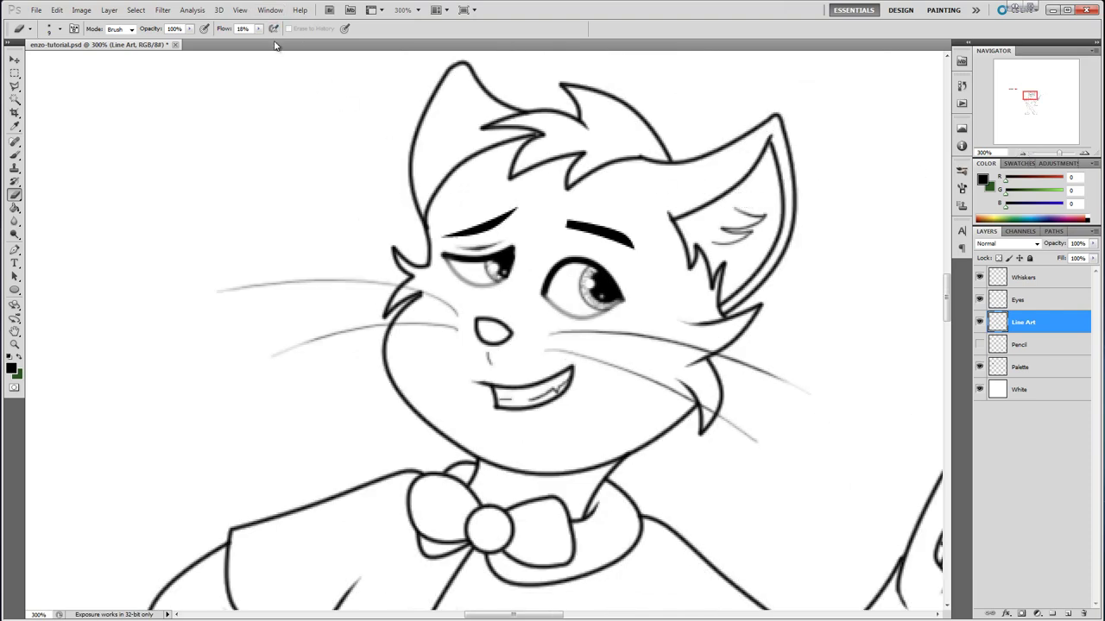
mouse_move(257, 31)
mouse_down()
mouse_move(277, 42)
mouse_move(342, 32)
mouse_up()
click(345, 28)
click(1021, 153)
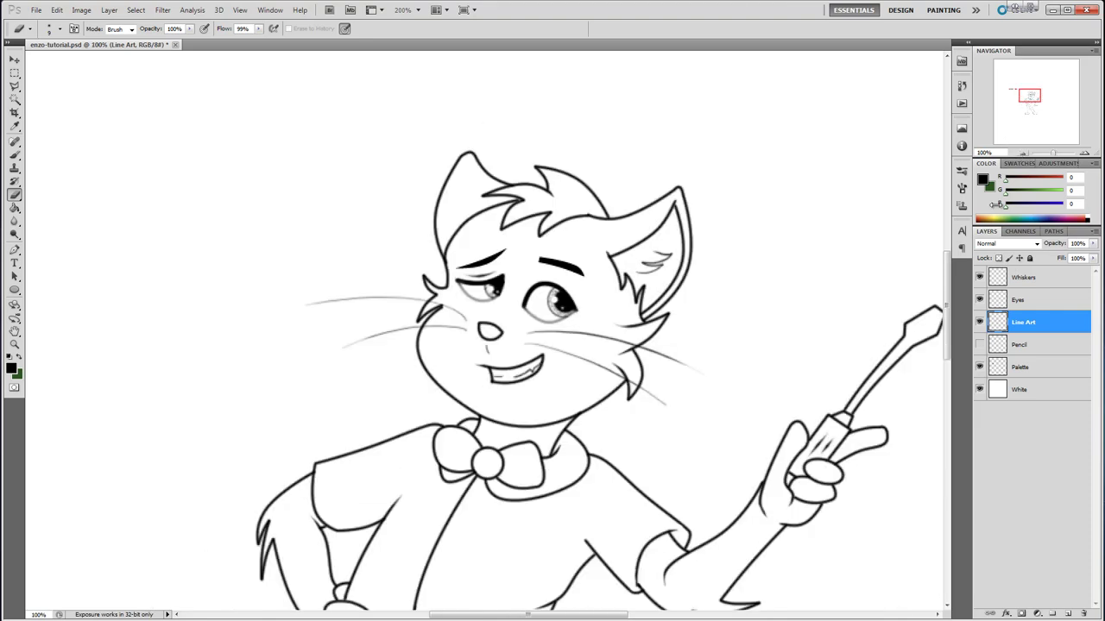
click(1022, 152)
drag(946, 291, 946, 317)
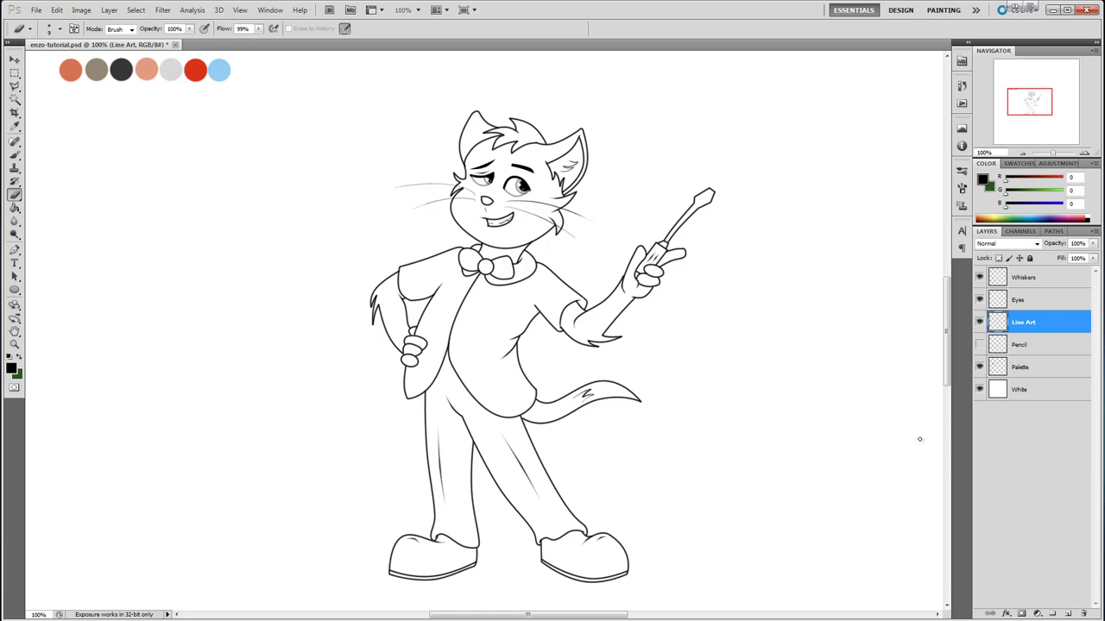
Add a Color Overlay style to the Line Art layer in a very dark, near-black grey.
right_click(1019, 321)
click(1006, 333)
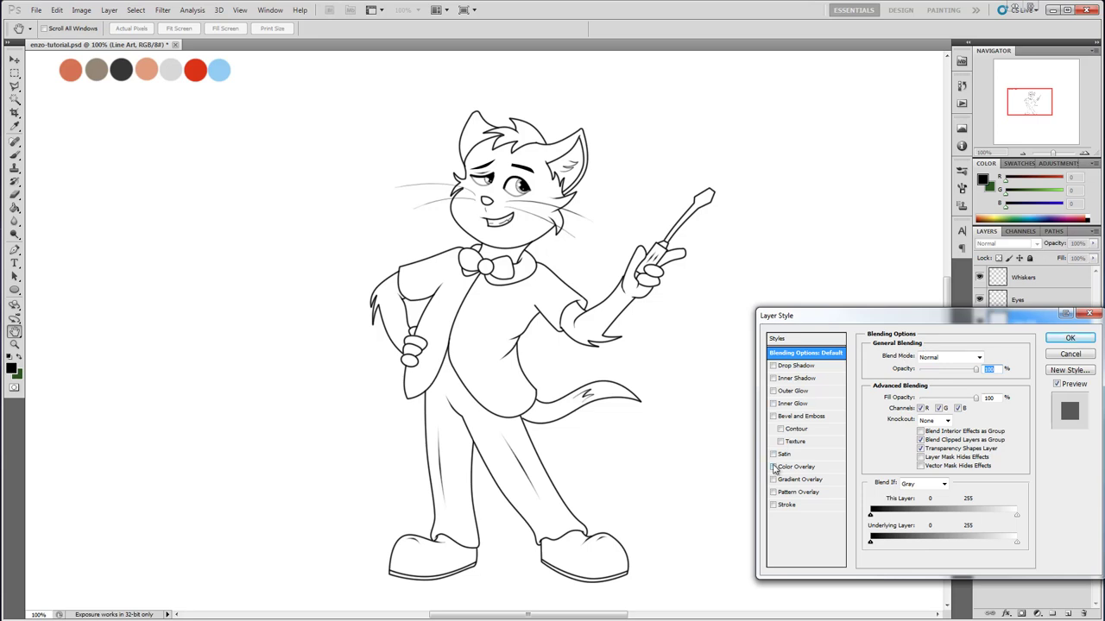
click(773, 467)
click(796, 467)
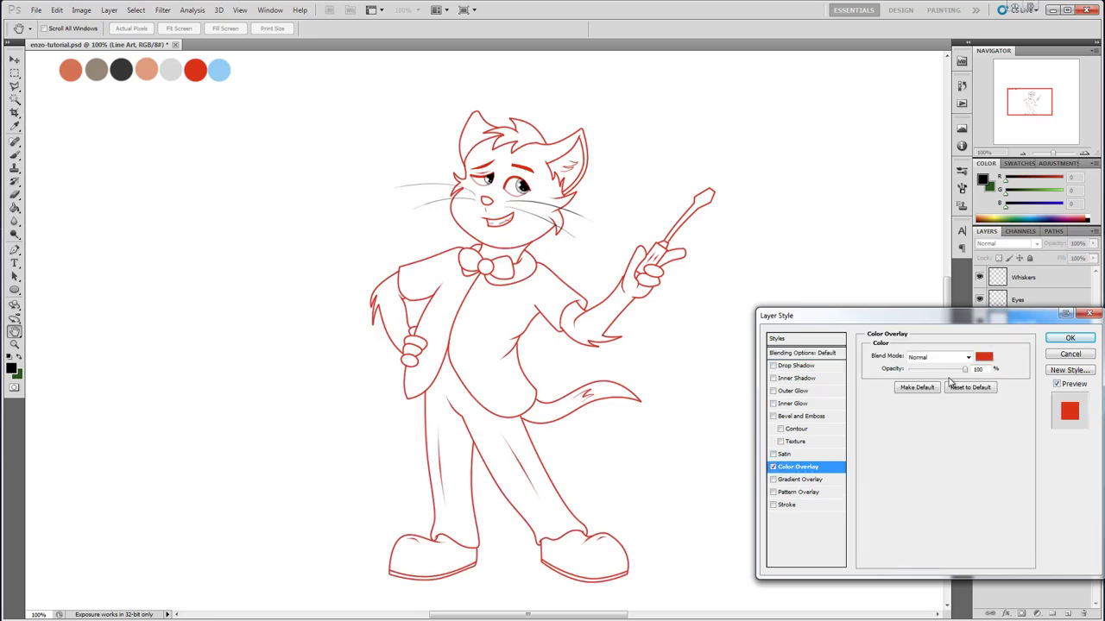
click(984, 358)
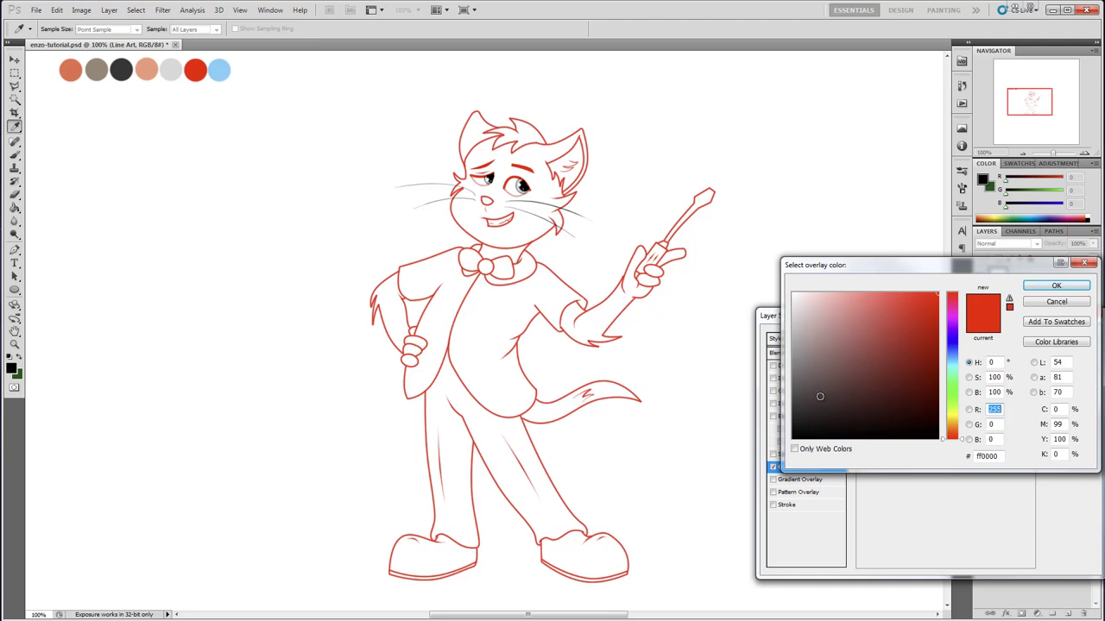
drag(820, 396, 785, 429)
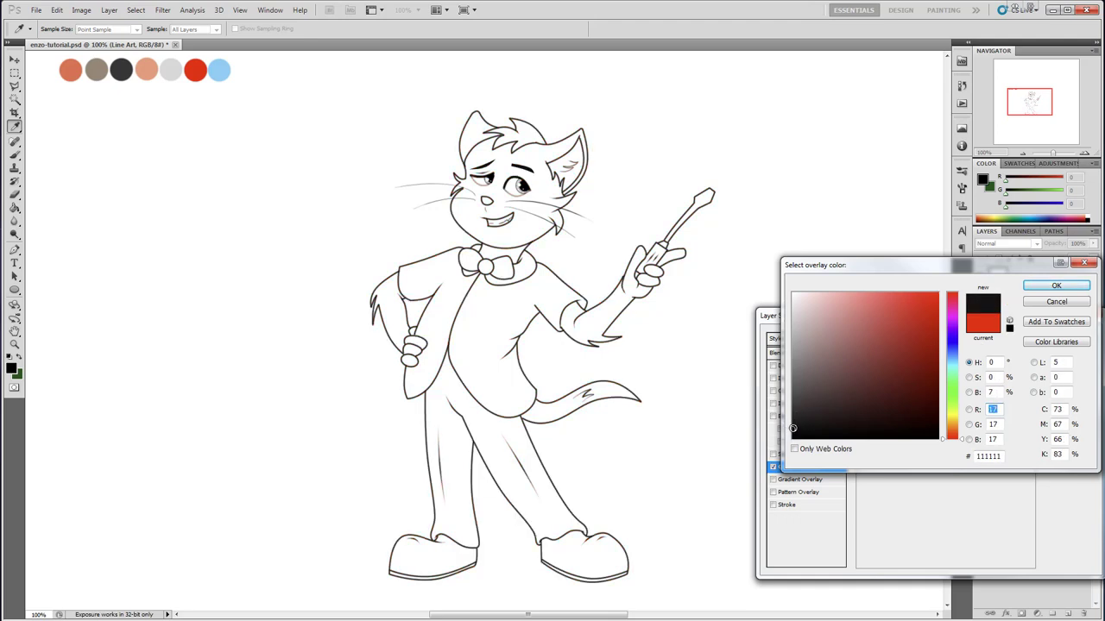
mouse_move(793, 428)
mouse_down()
mouse_move(780, 445)
mouse_move(793, 423)
mouse_up()
click(1056, 287)
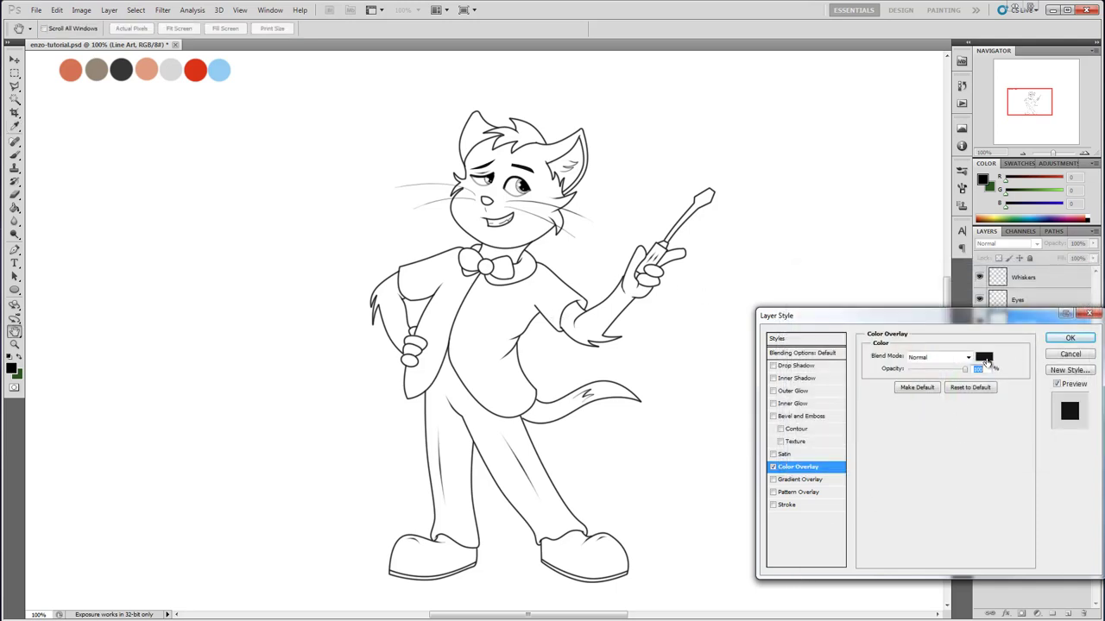
click(1070, 337)
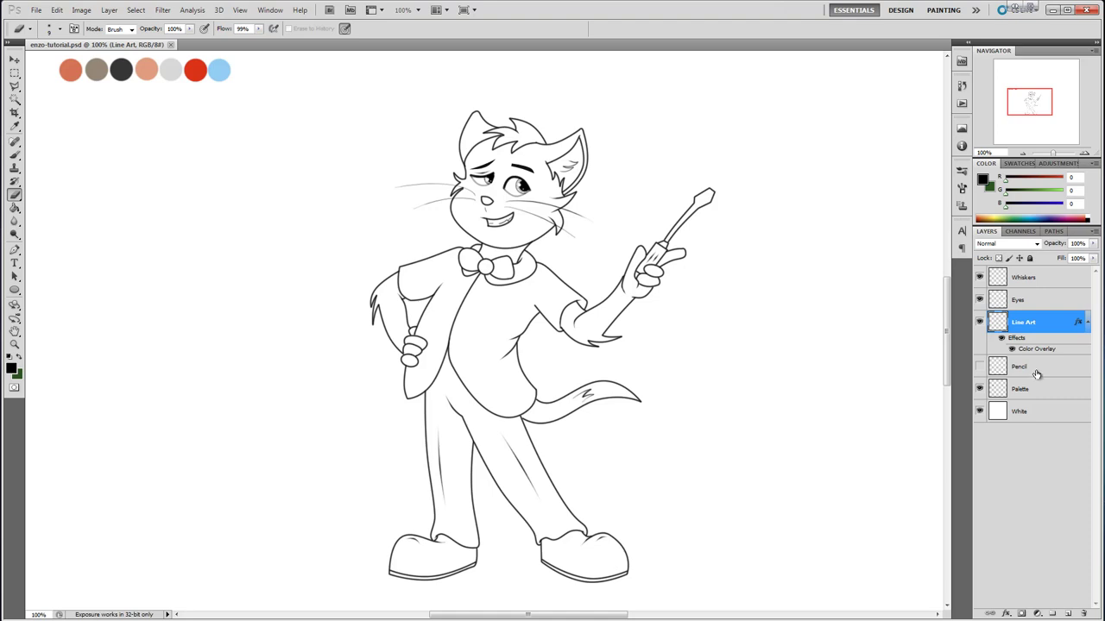
Create a new layer named Base Color directly below the Line Art layer.
click(1068, 612)
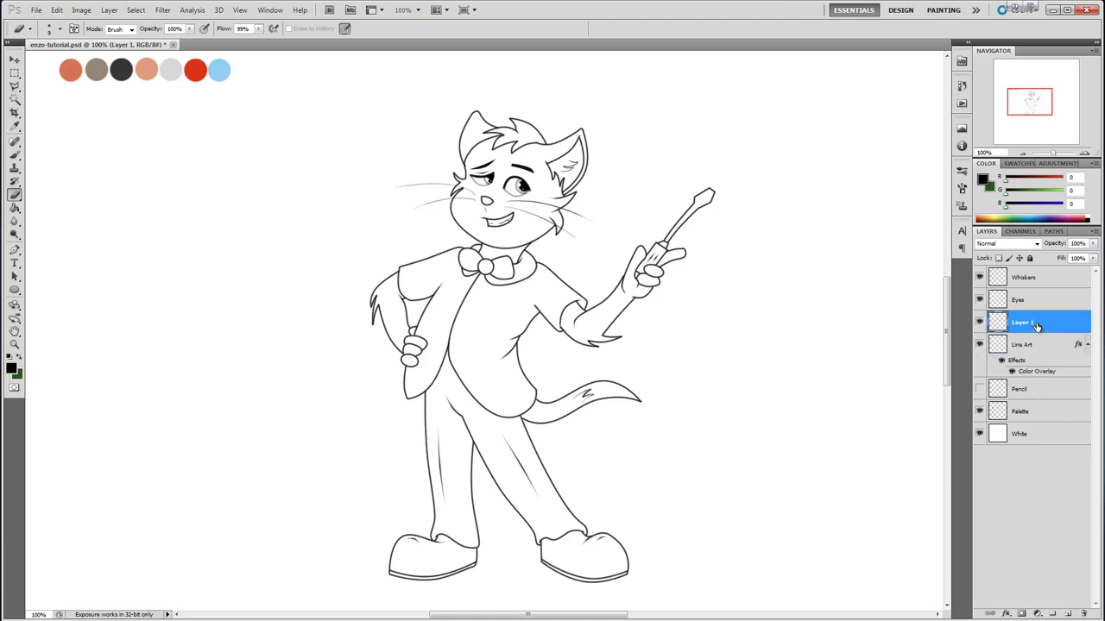
drag(1036, 325, 1035, 385)
double_click(1023, 367)
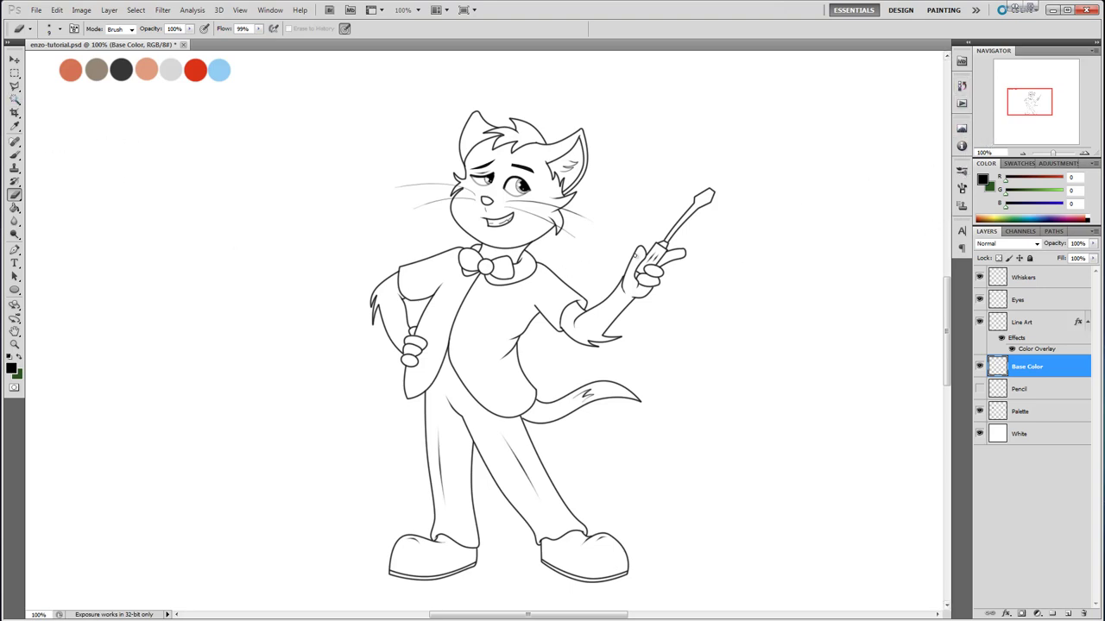
Close the small gap at the raised arm's sleeve hem on the Line Art layer with a short pressure-sized brush stroke, and check for other gaps.
click(1029, 328)
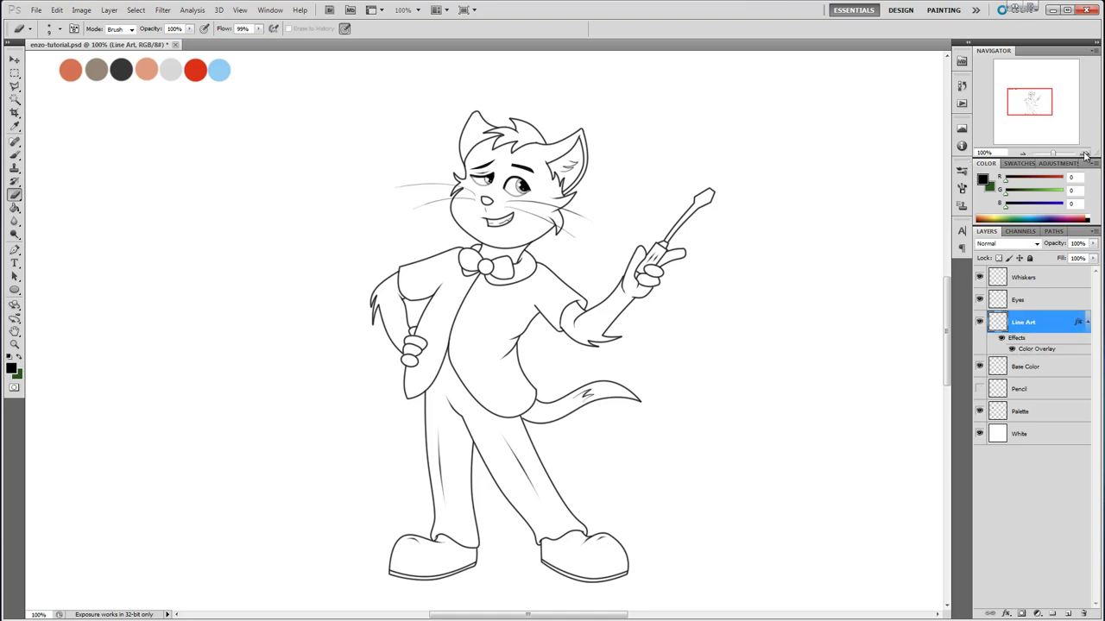
key(ctrl+plus)
key(ctrl+plus)
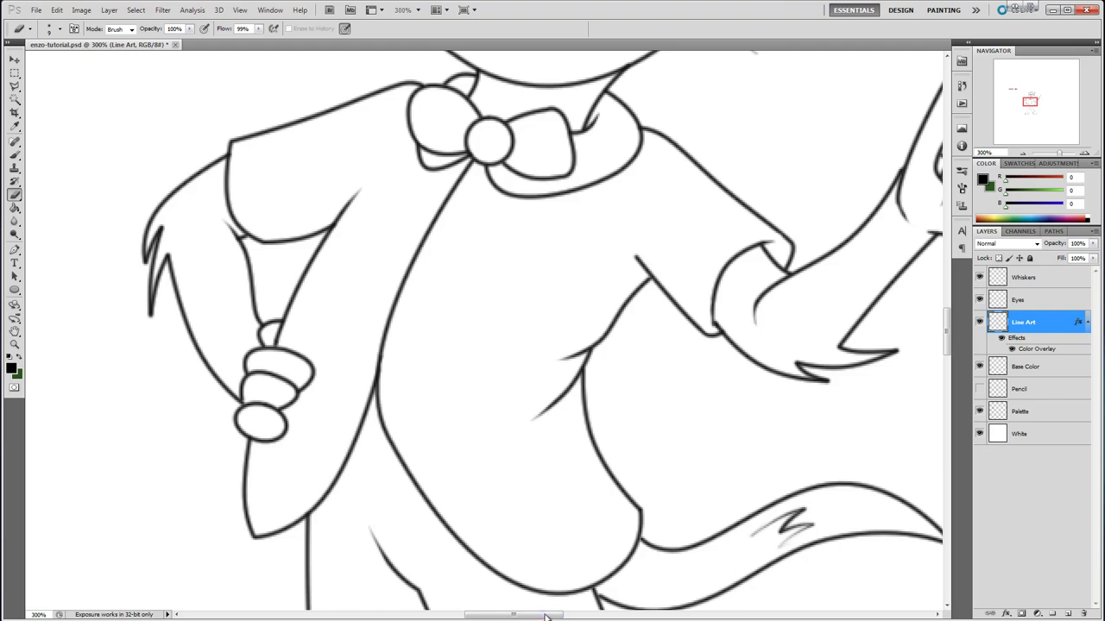
drag(547, 616, 561, 615)
click(13, 155)
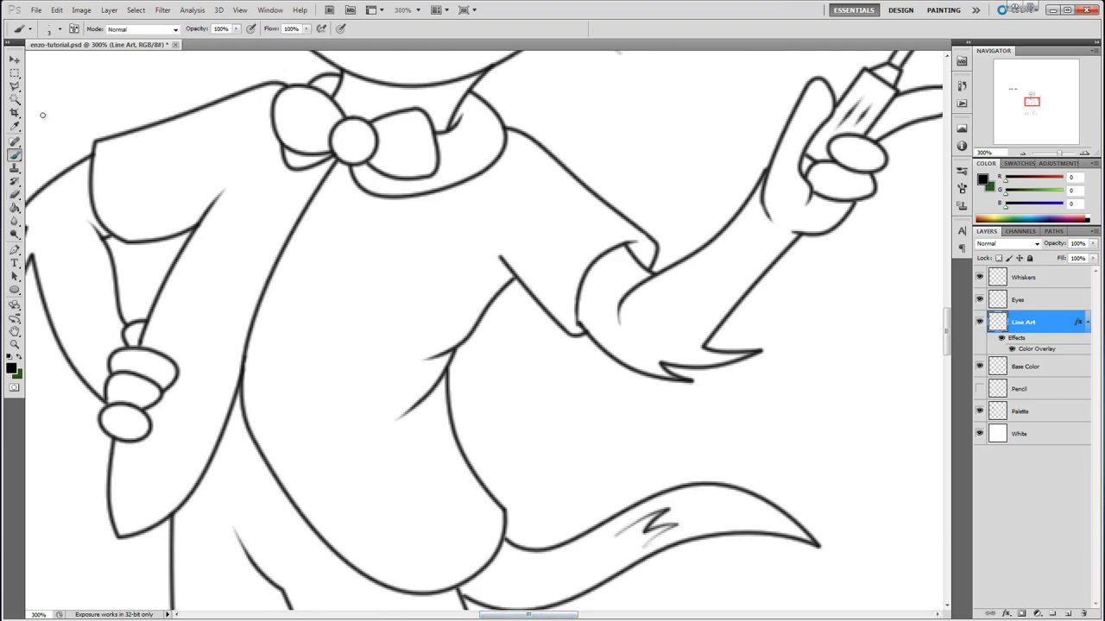
click(340, 29)
drag(576, 320, 577, 327)
scroll(422, 313, down, 5)
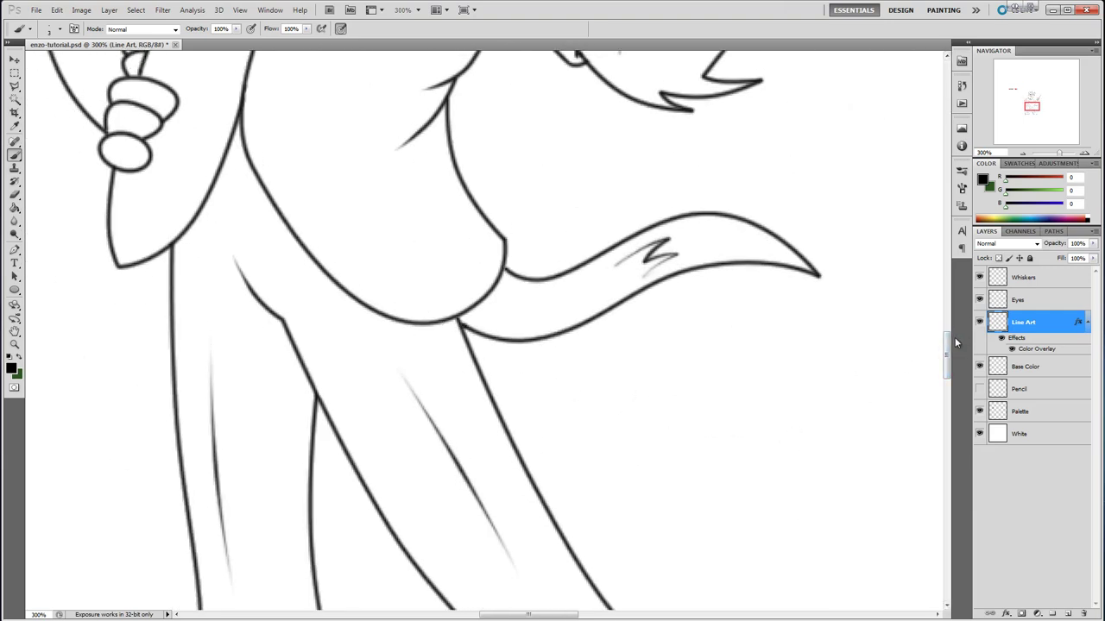
drag(947, 343, 956, 284)
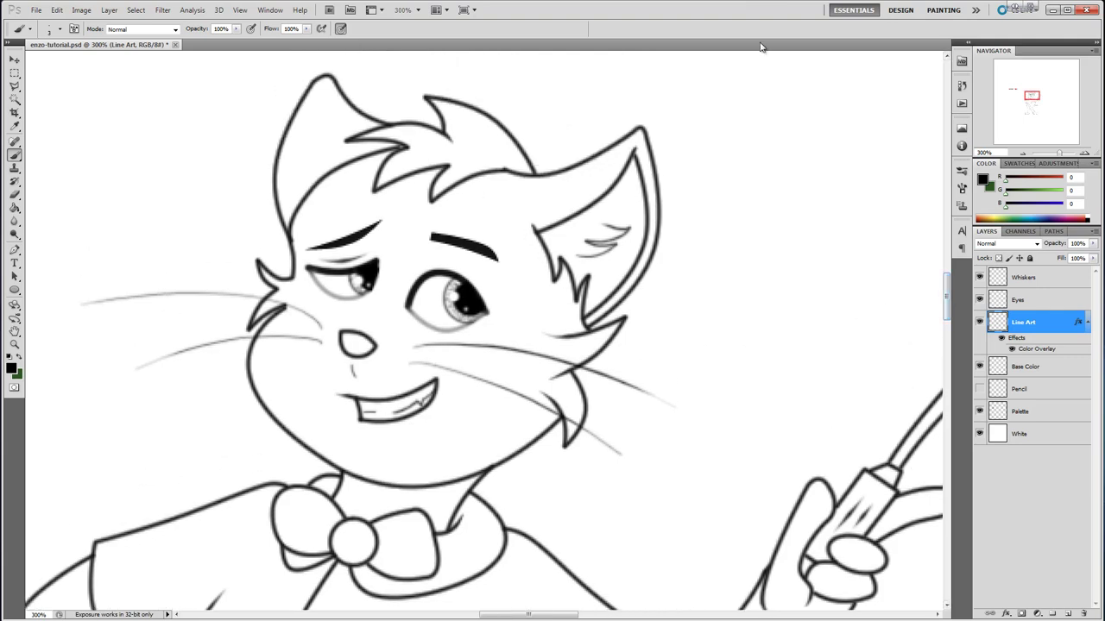
click(1023, 153)
click(1023, 154)
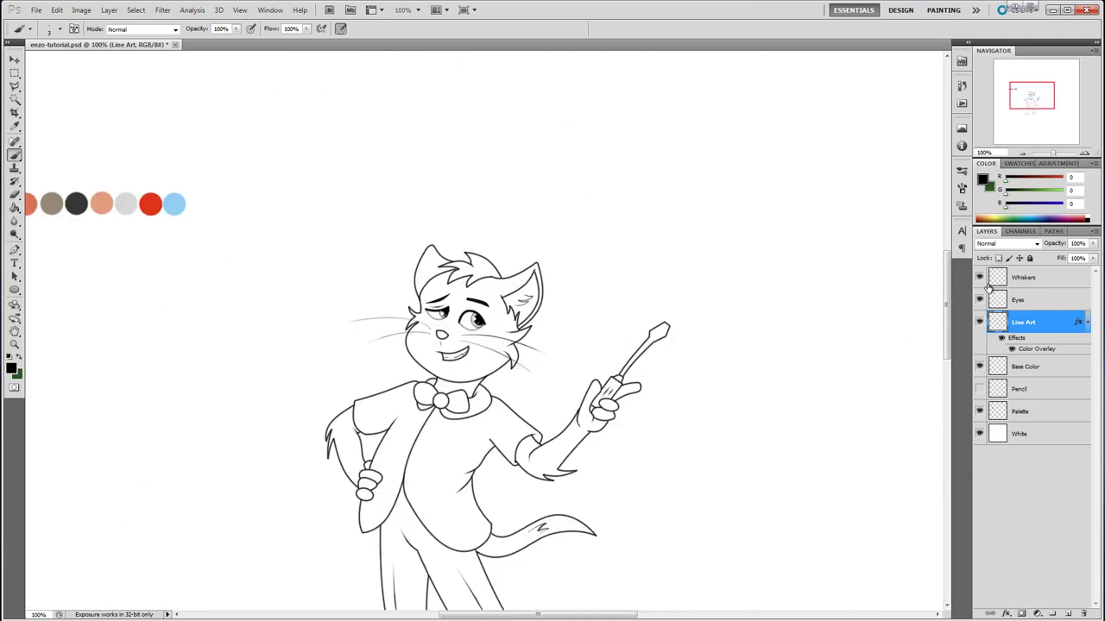
drag(947, 294, 947, 325)
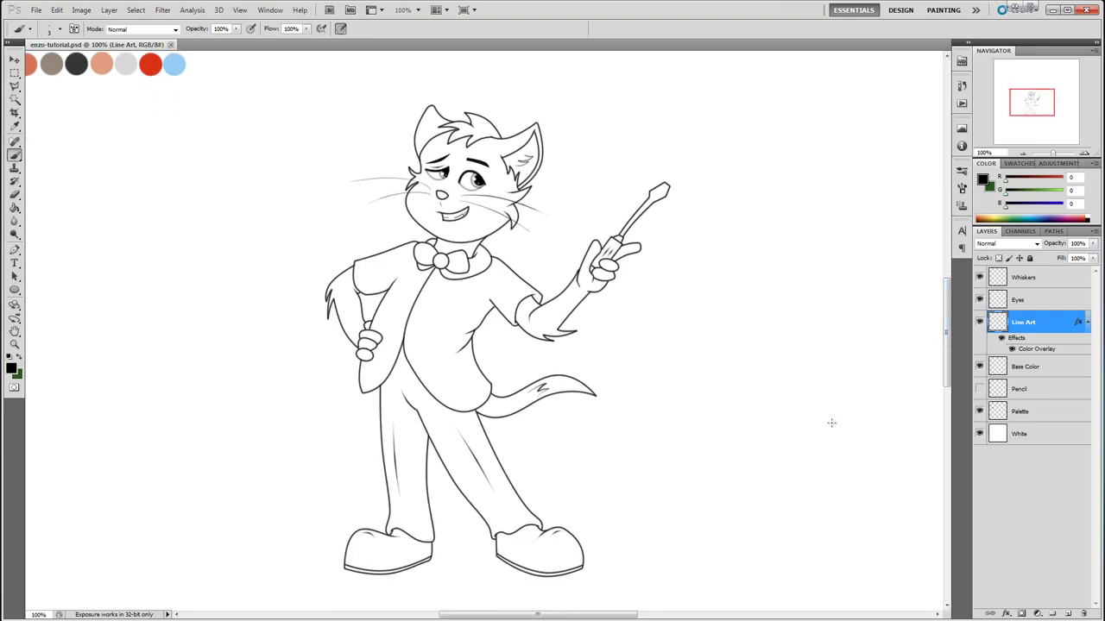
Select the trousers area from the Line Art layer with the Magic Wand at a tolerance of 32.
click(1041, 365)
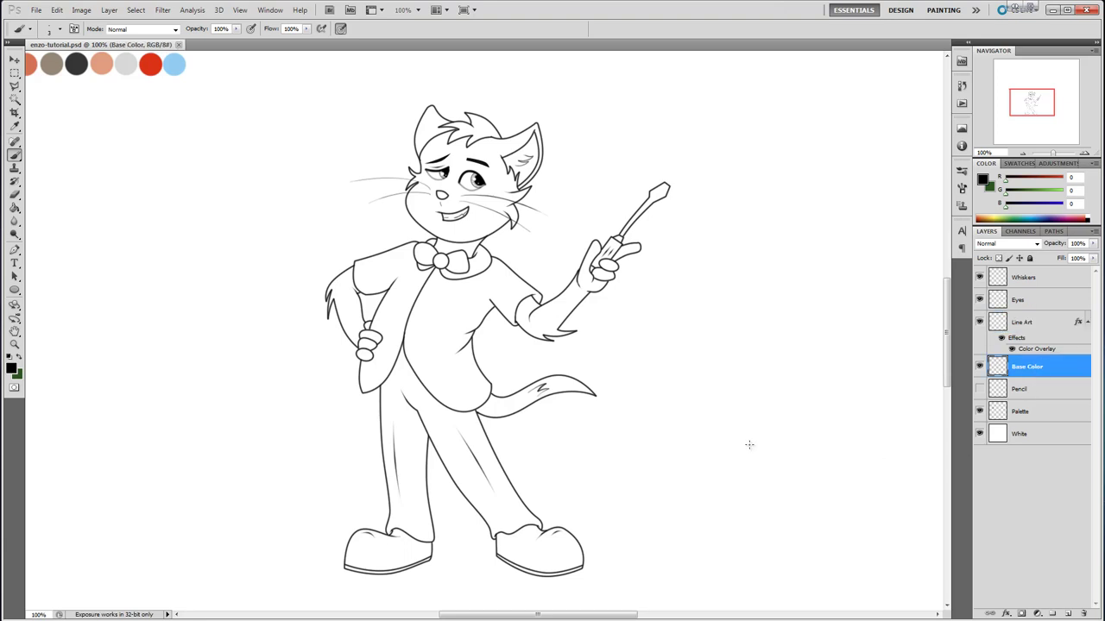
click(14, 127)
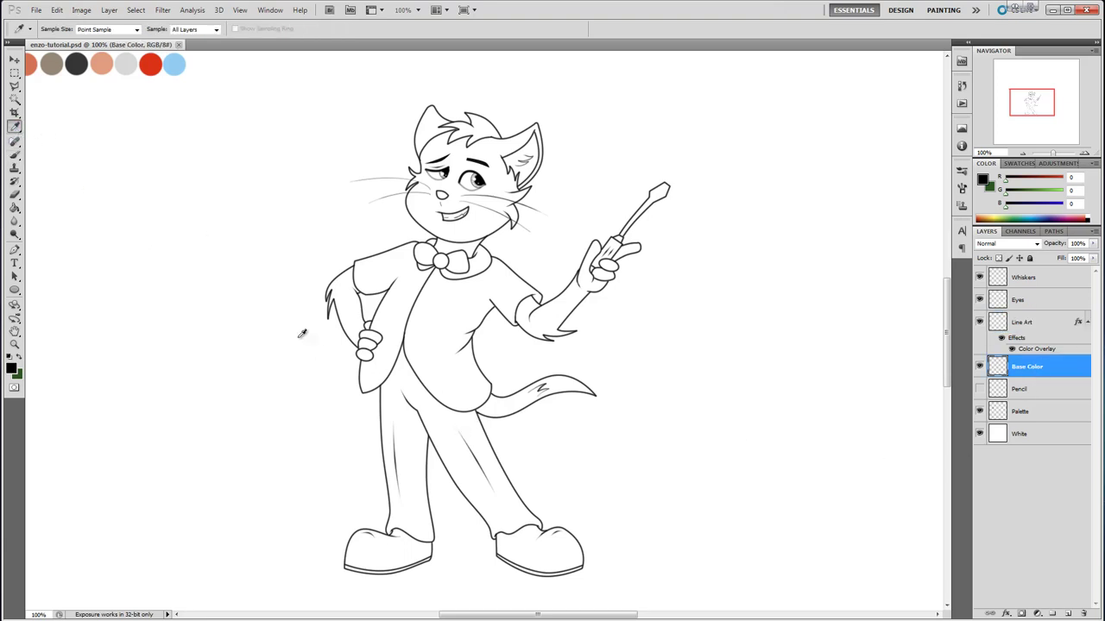
click(16, 101)
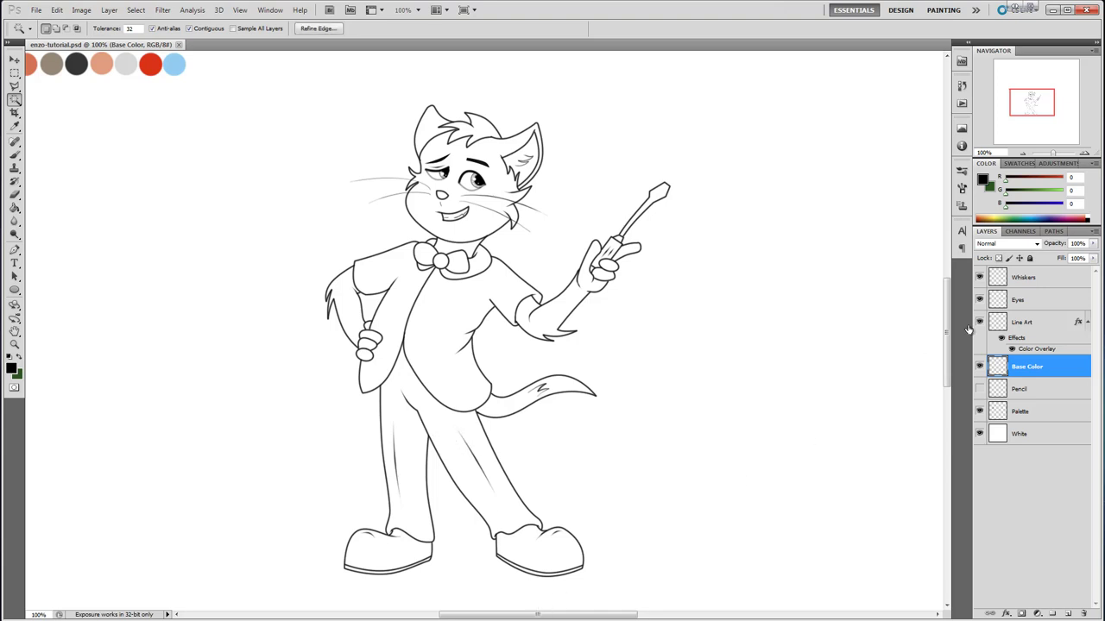
click(1033, 323)
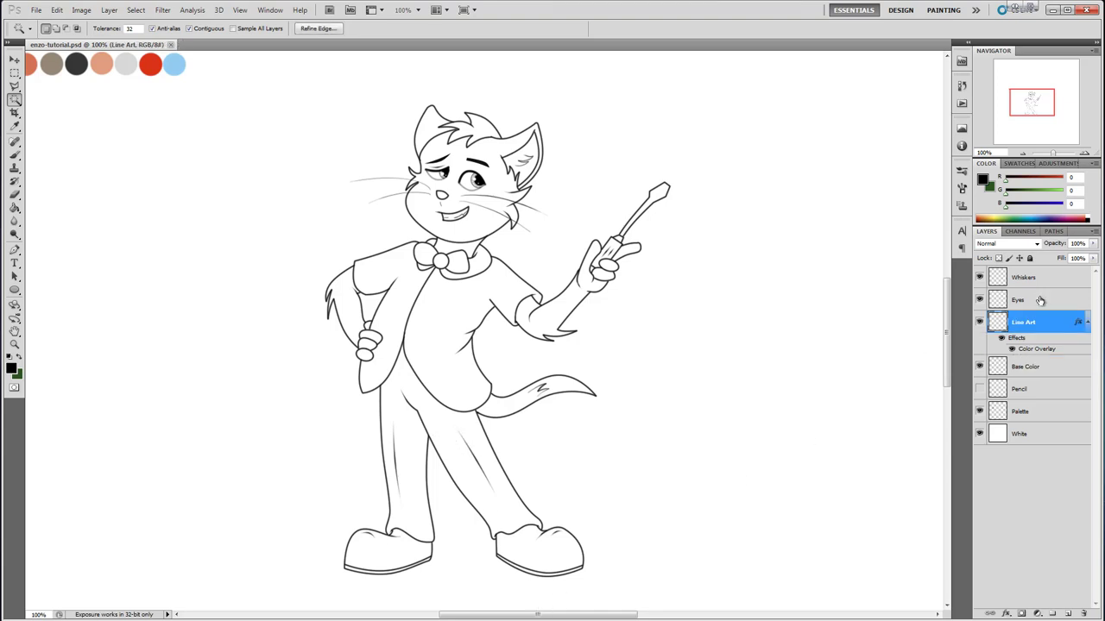
key(ctrl+d)
click(448, 435)
Expand the trousers selection by 2 pixels and make Base Color the active layer.
click(164, 11)
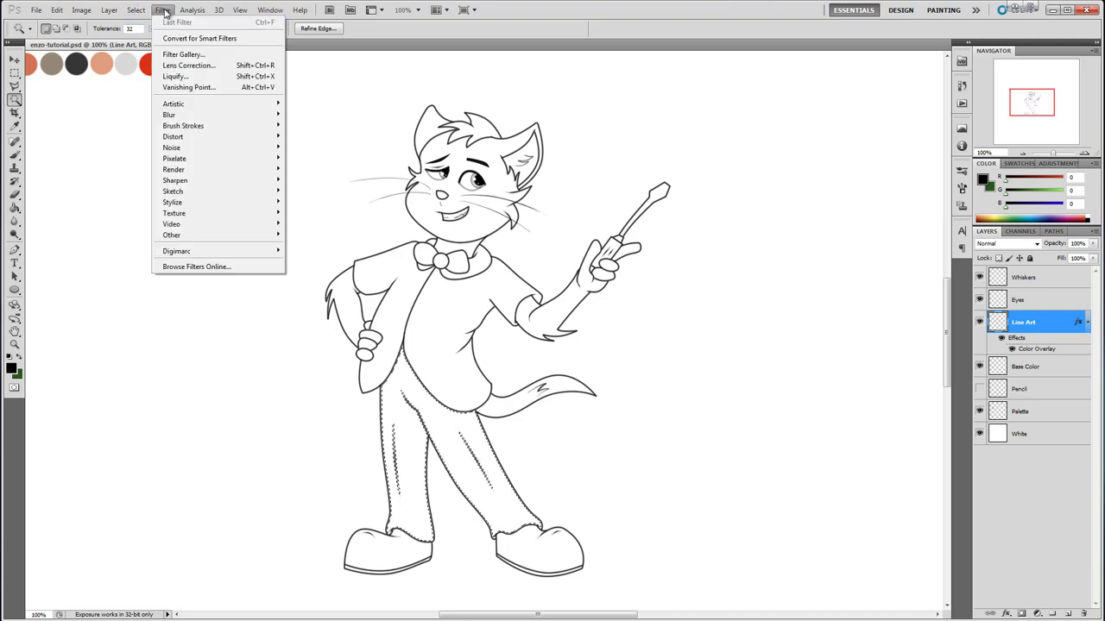
mouse_move(138, 12)
mouse_move(179, 138)
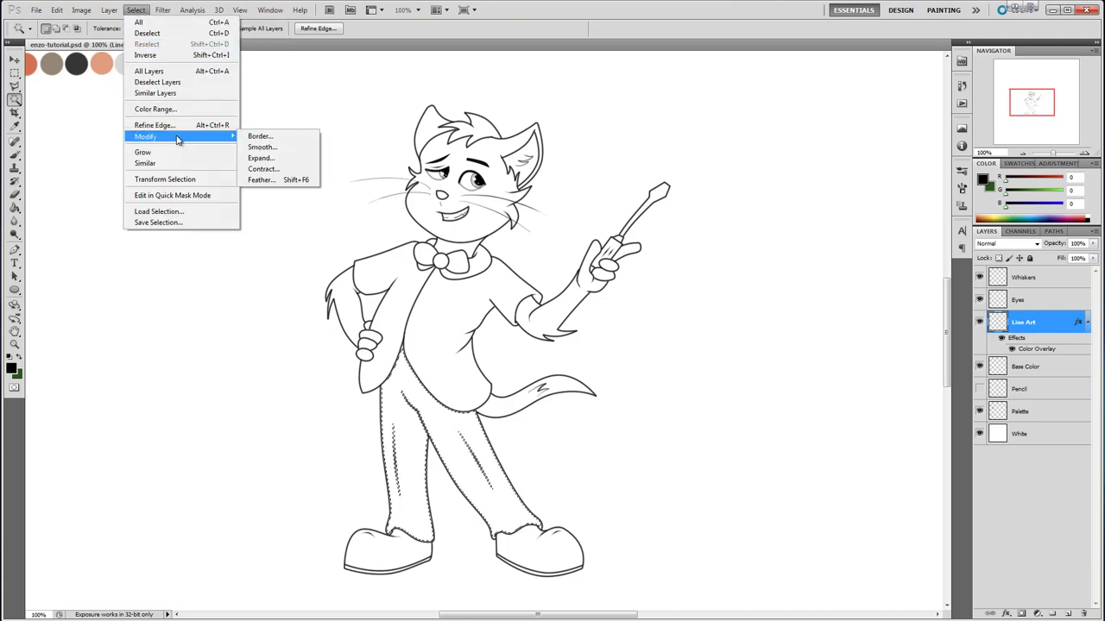
click(260, 158)
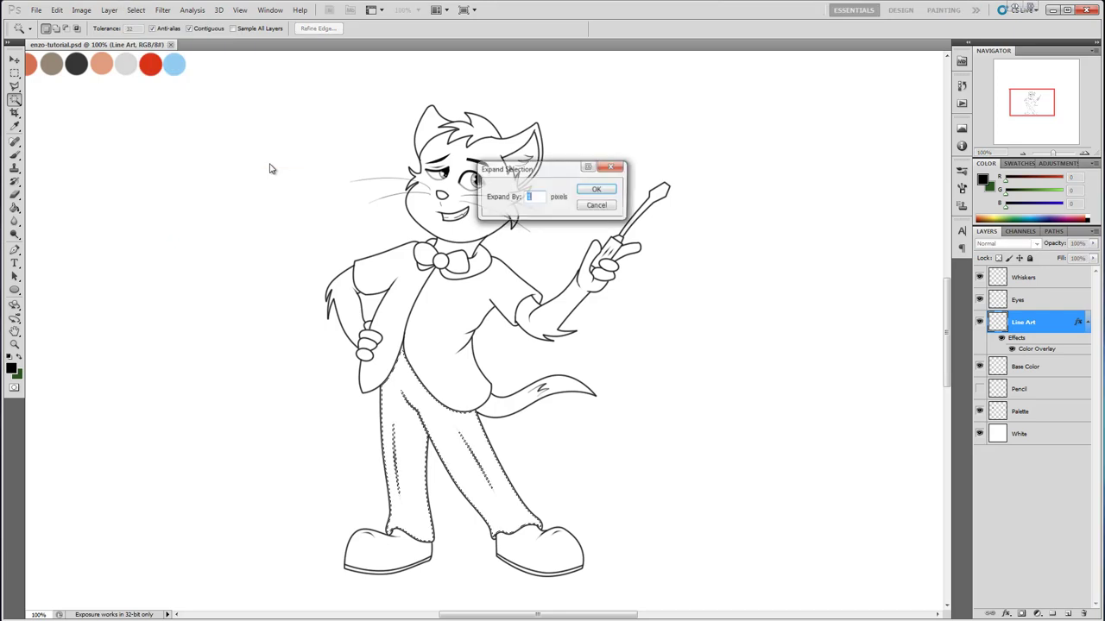
text(2)
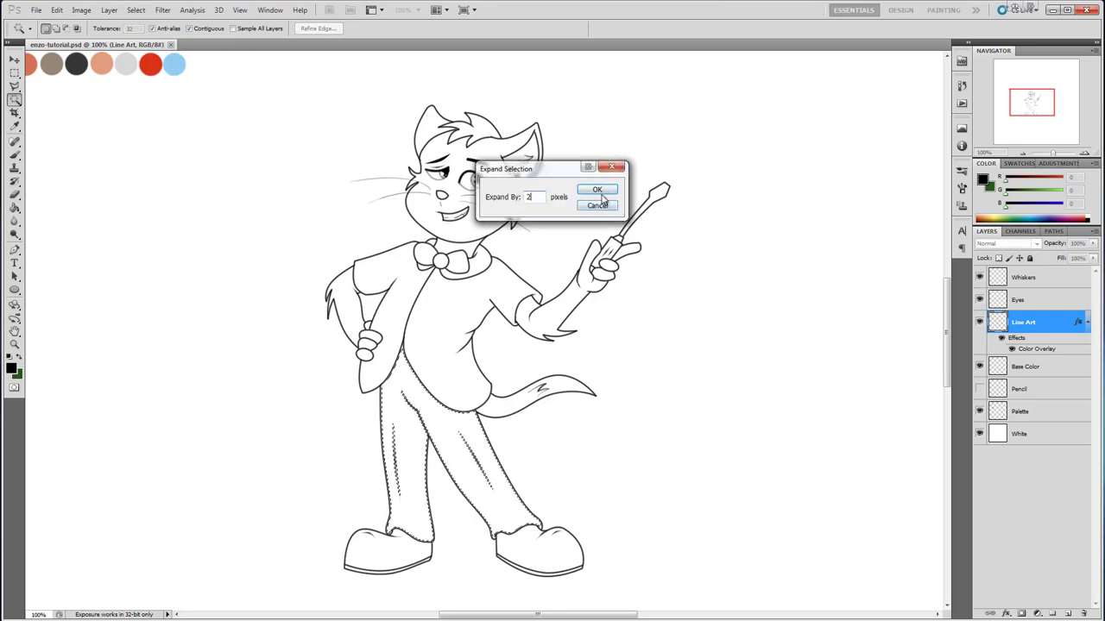
click(604, 191)
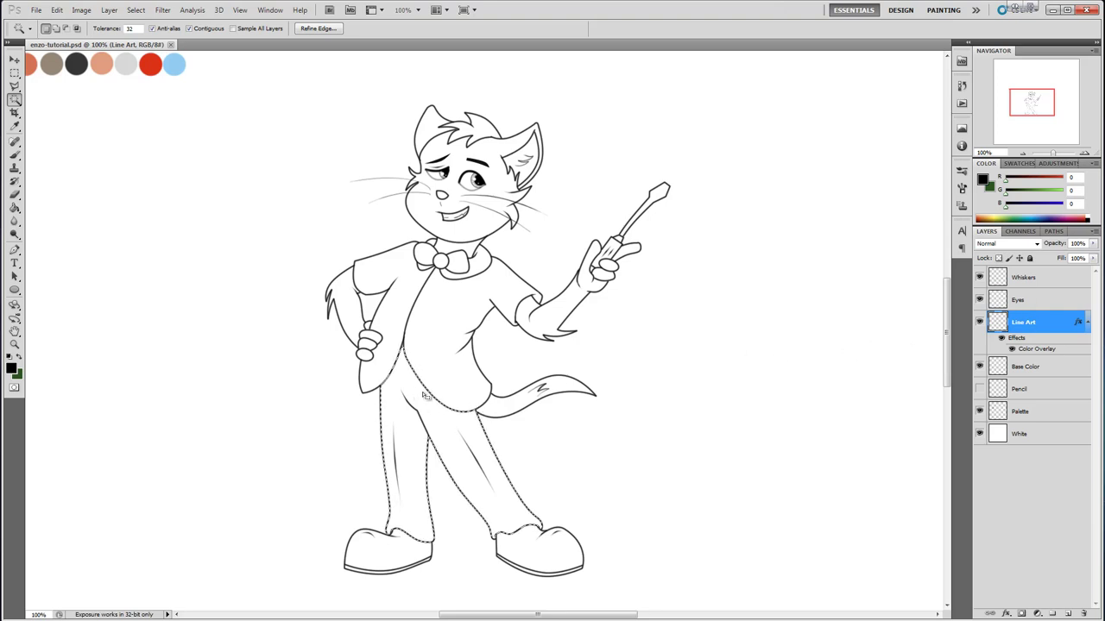
click(1050, 369)
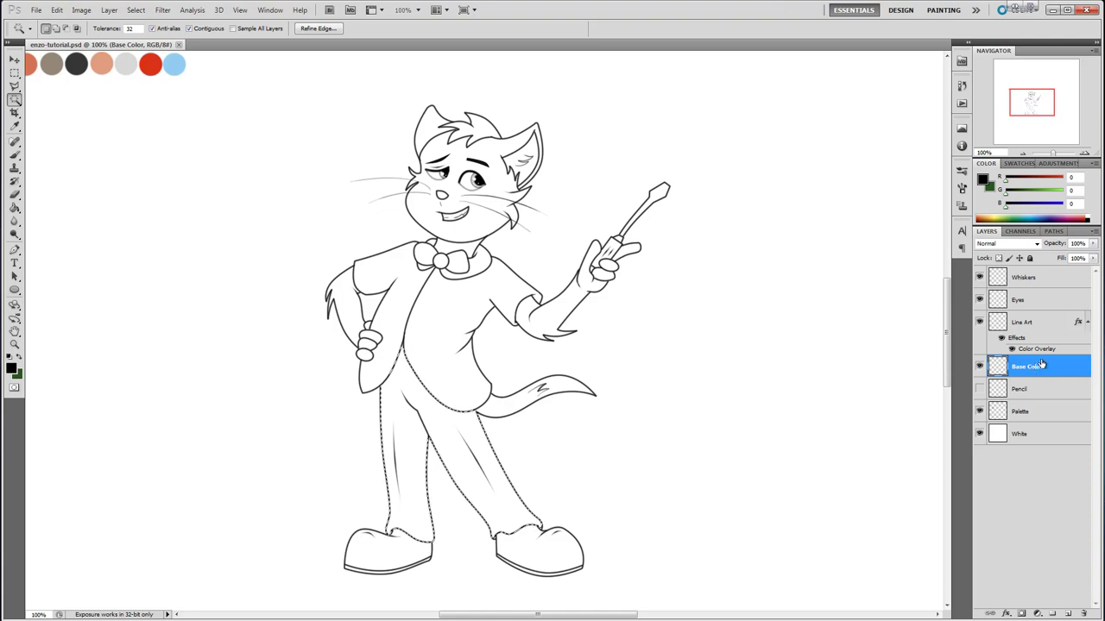
Fill the selected trousers with black on the Base Color layer using the Paint Bucket.
double_click(1029, 369)
key(Return)
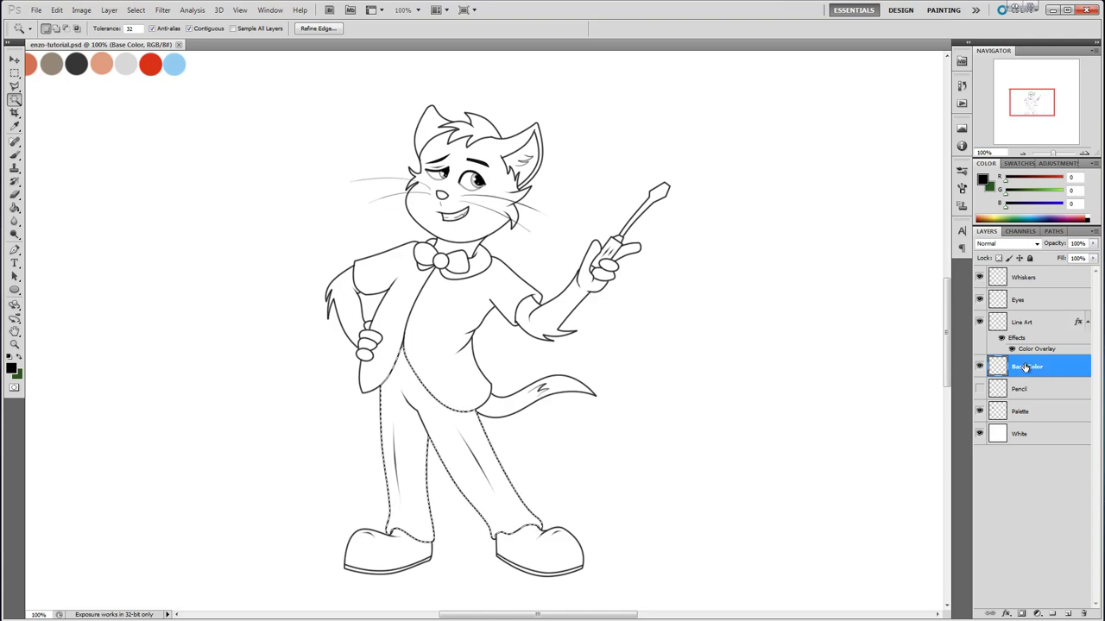
click(15, 209)
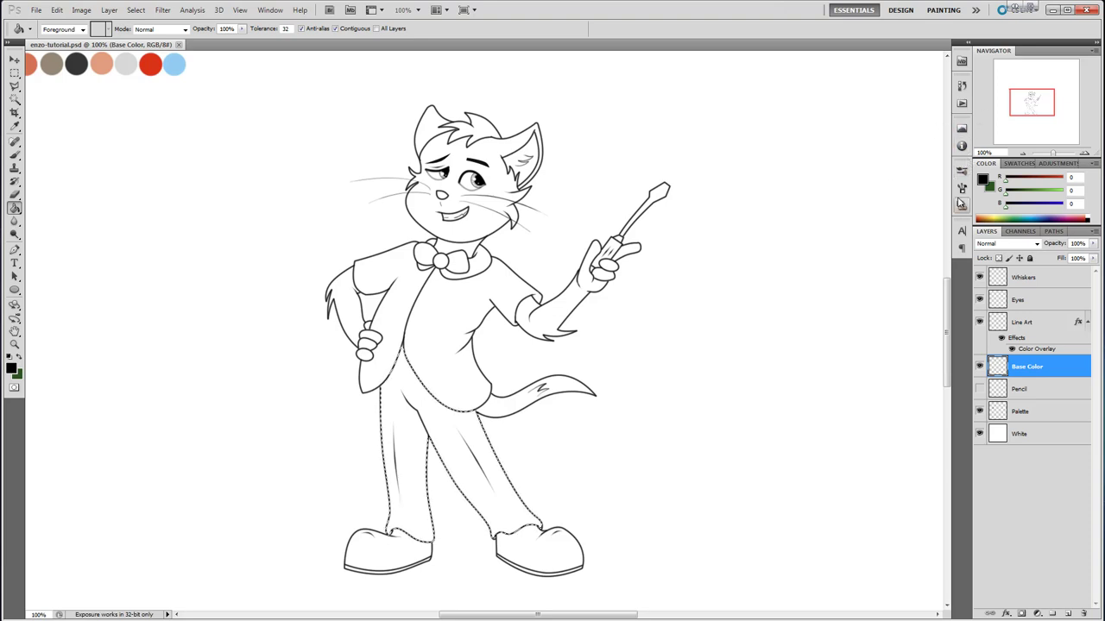
click(1086, 154)
drag(949, 314, 942, 333)
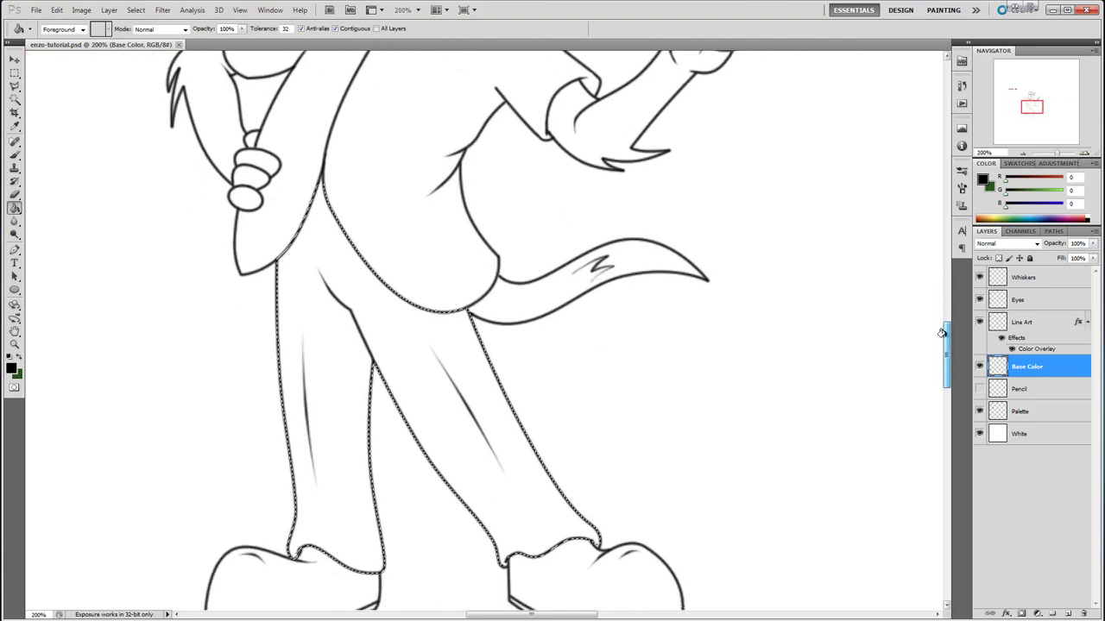
click(432, 338)
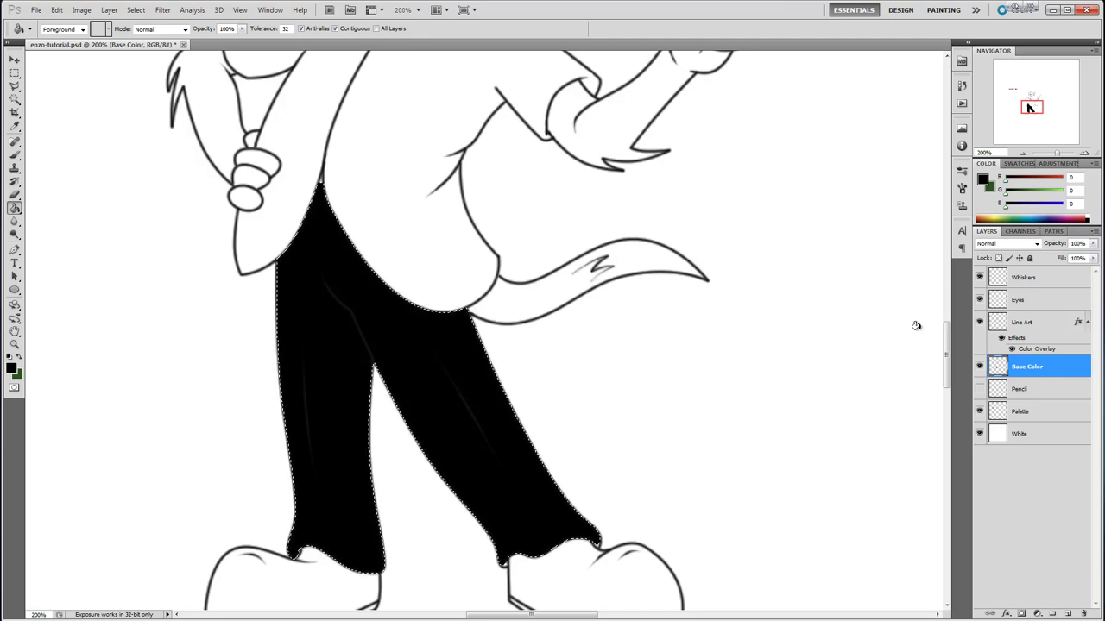
Check the black trousers fill along its edges and clear the selection.
drag(947, 349, 949, 267)
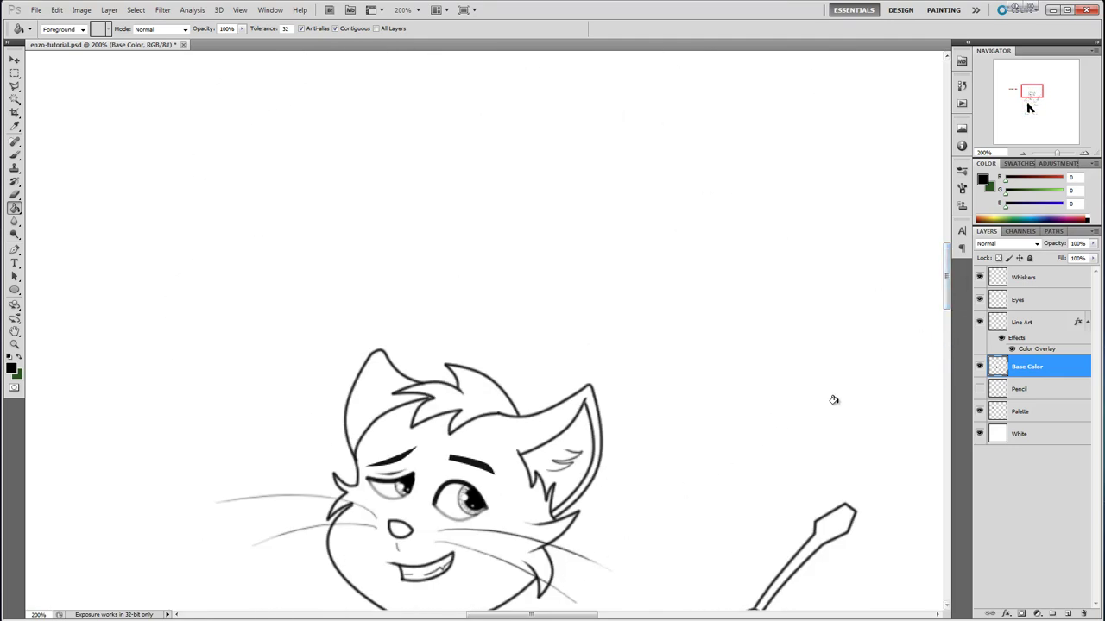
click(1022, 152)
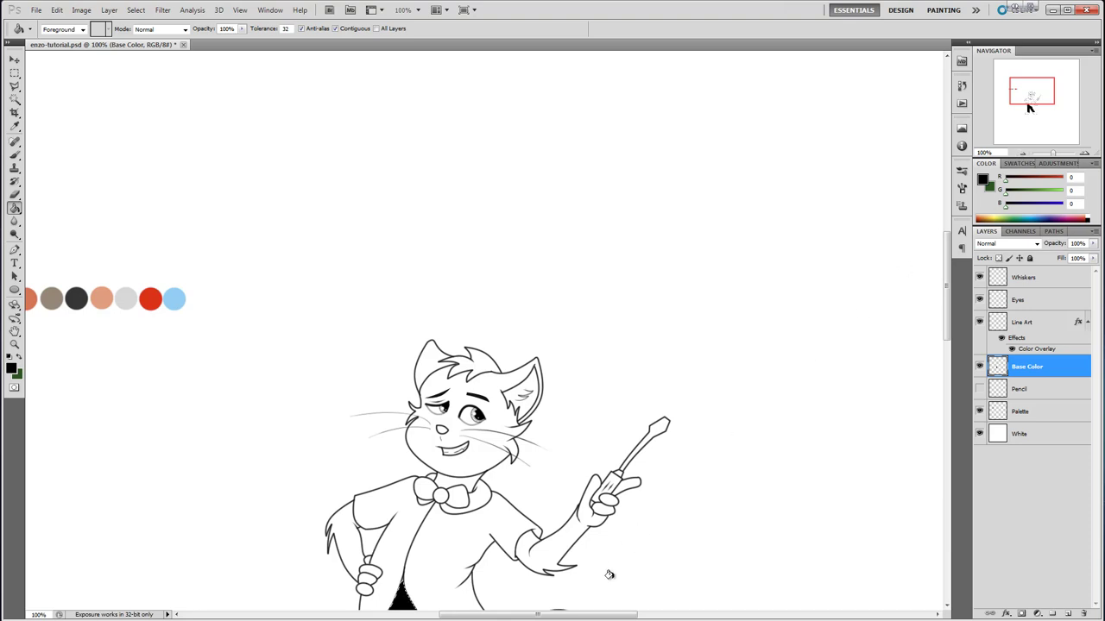
drag(611, 616, 578, 618)
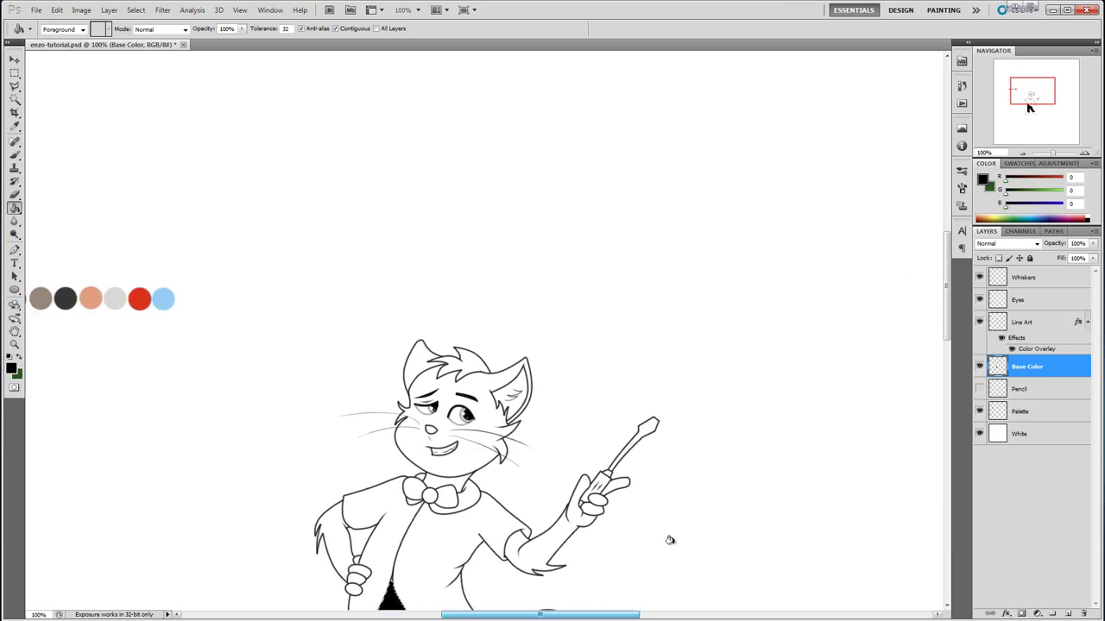
click(1086, 153)
drag(948, 281, 947, 364)
click(14, 99)
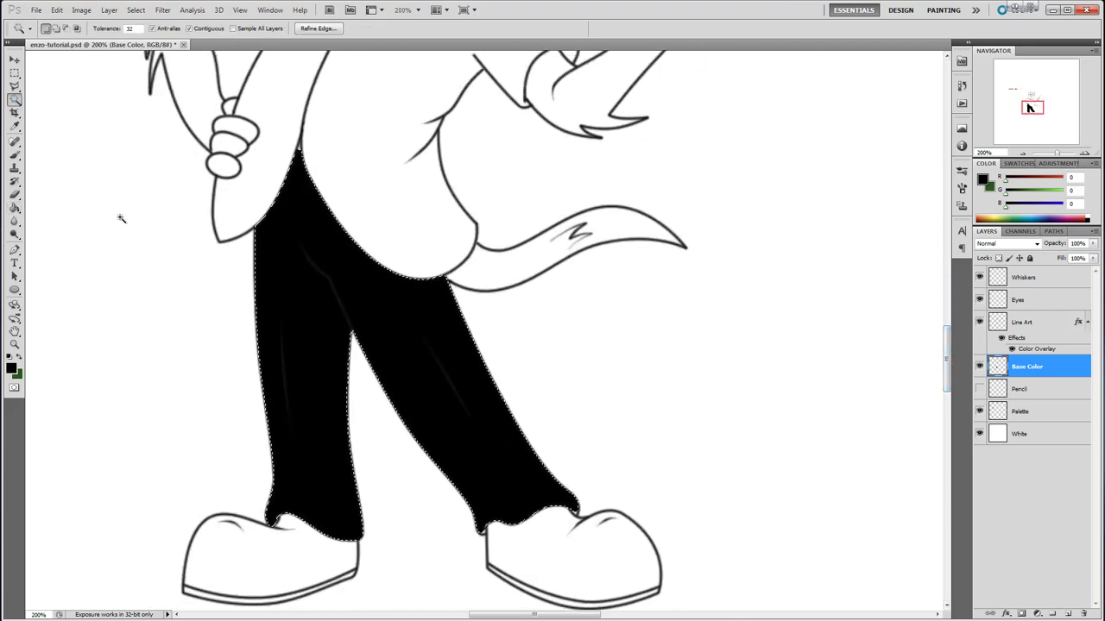
key(ctrl+d)
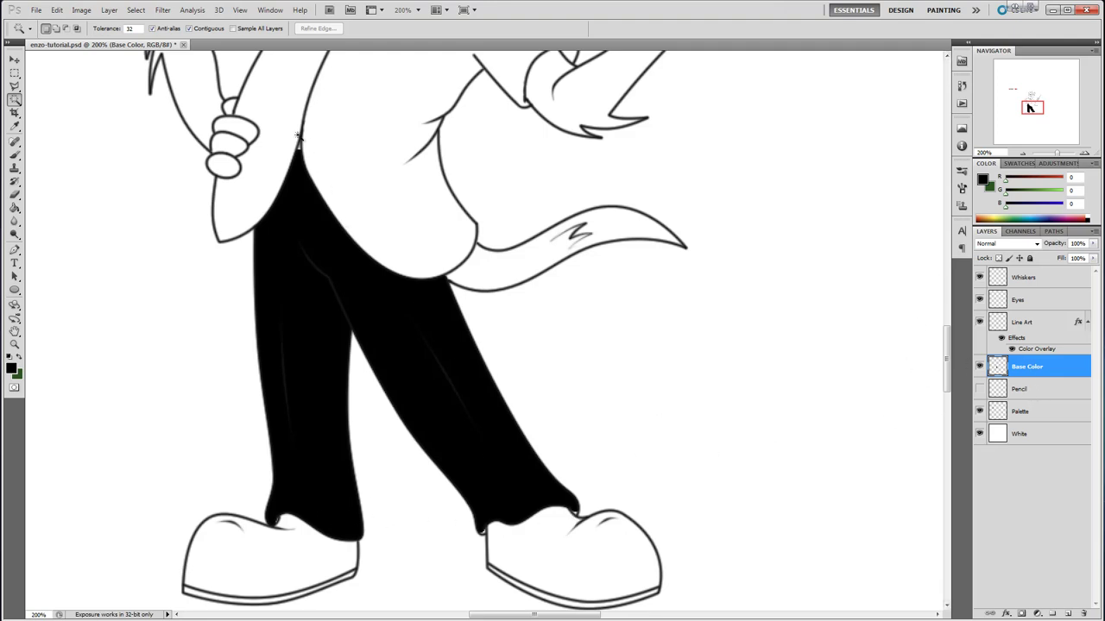
Apply a mid-gray (#7b7b7b) Color Overlay to the White layer as a contrasting background.
key(b)
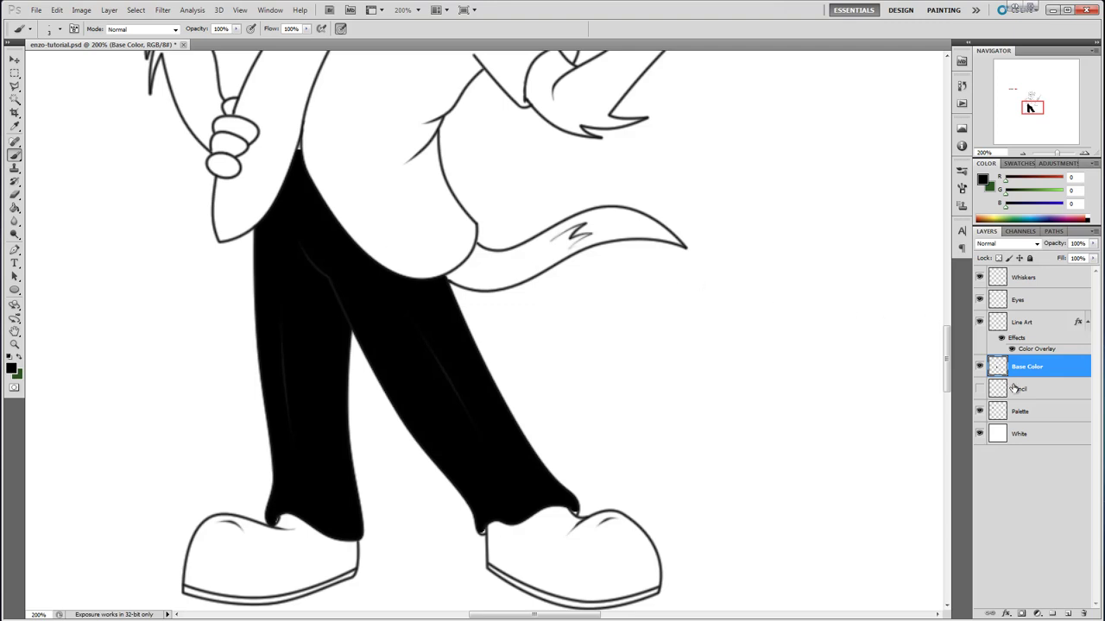
click(1027, 438)
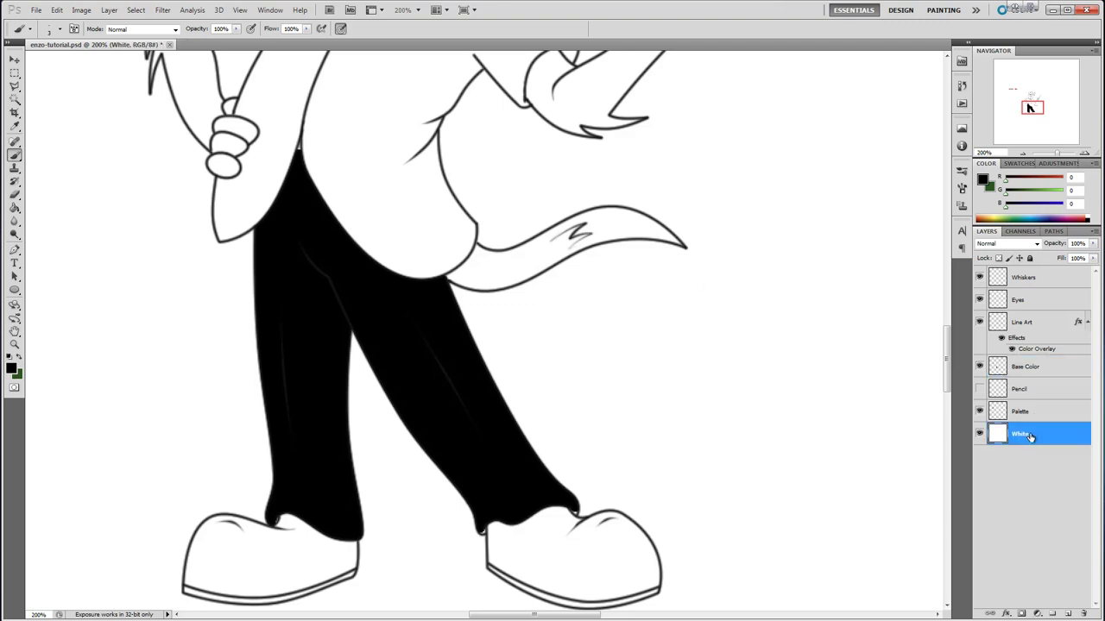
right_click(1028, 435)
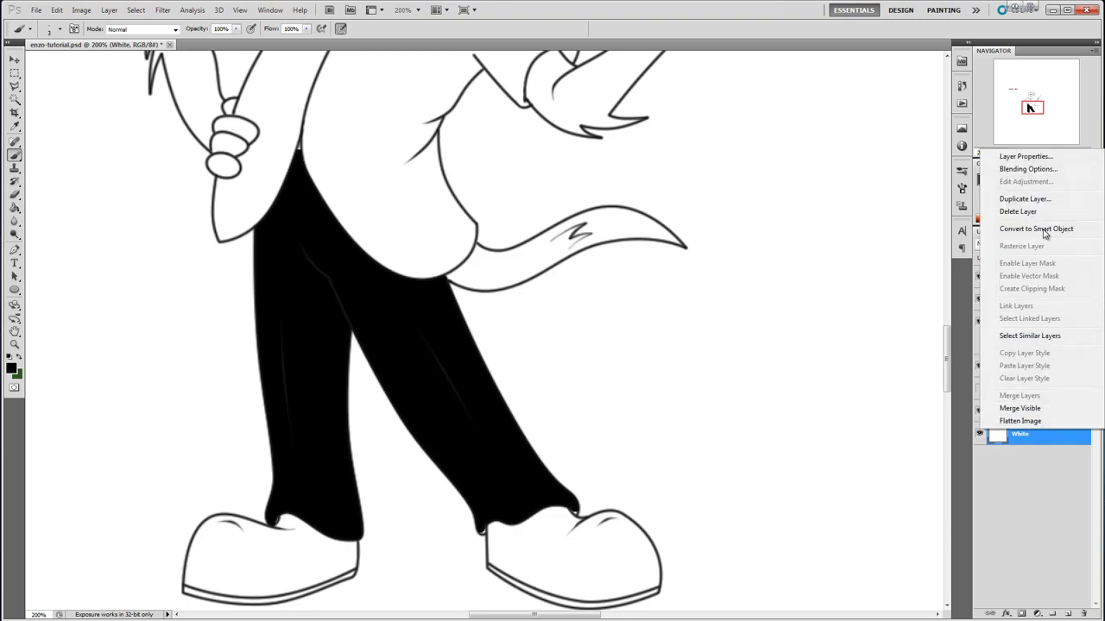
click(1031, 170)
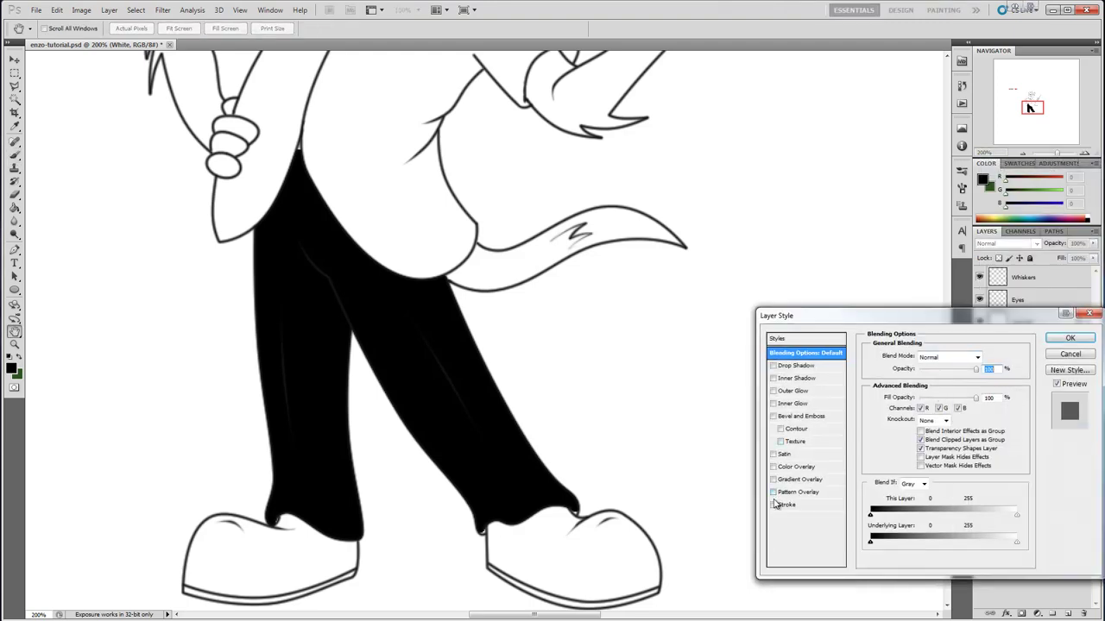
click(810, 468)
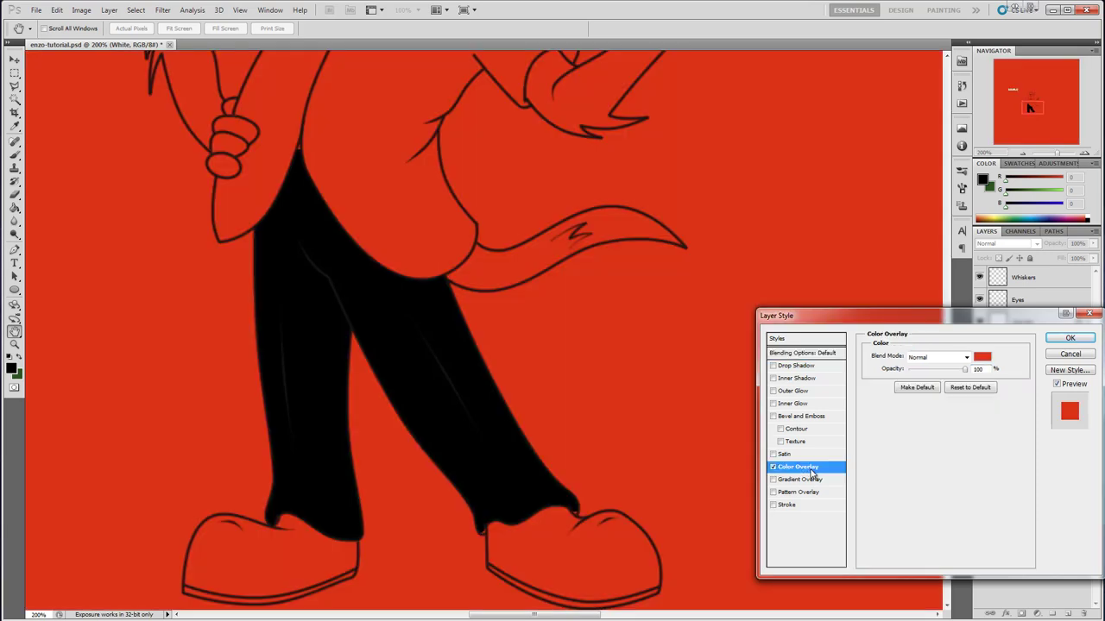
click(981, 356)
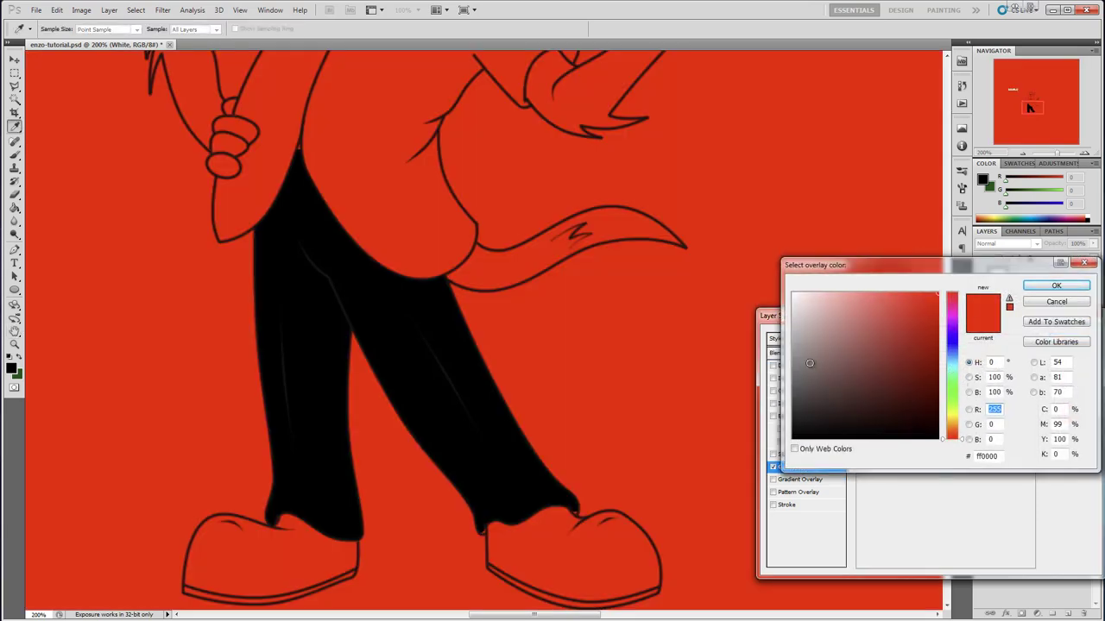
mouse_move(811, 364)
mouse_down()
mouse_move(788, 380)
mouse_move(816, 352)
mouse_up()
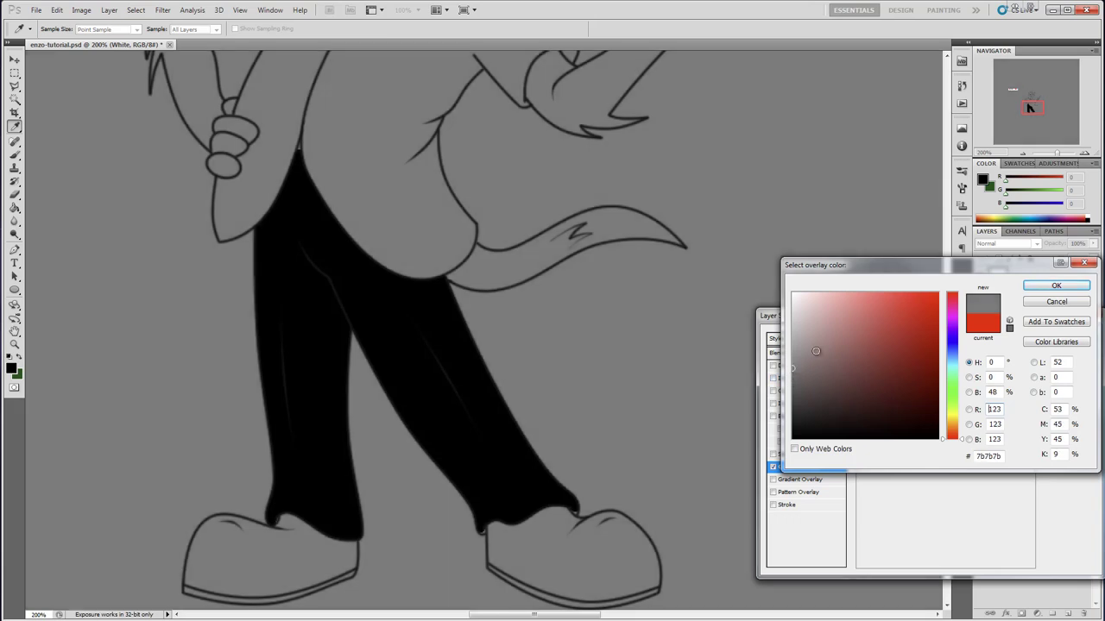
click(1056, 286)
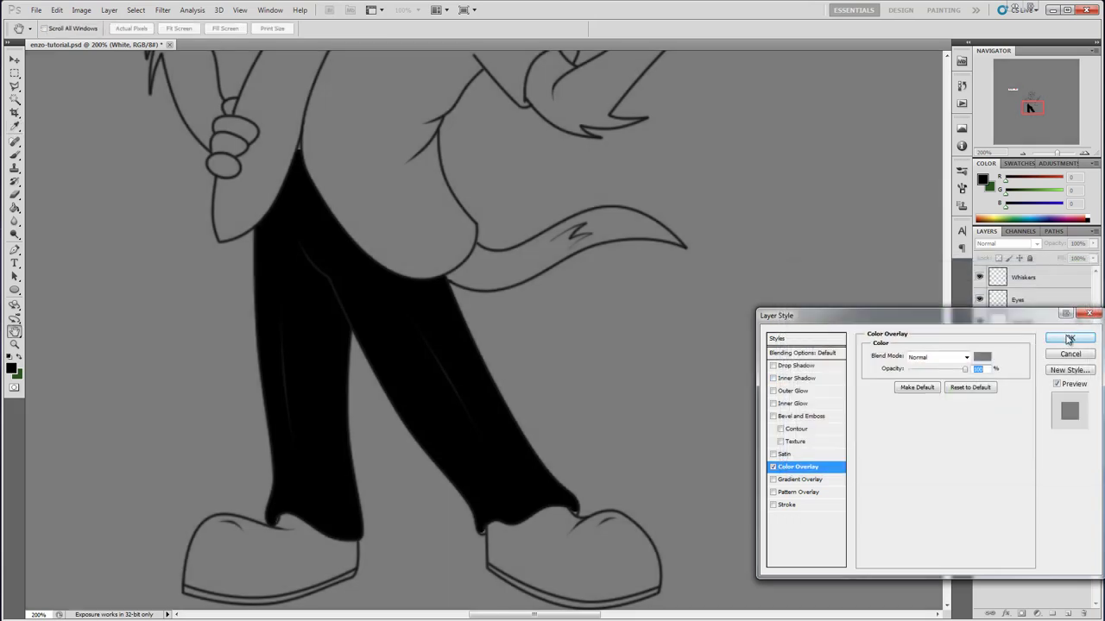
click(1069, 338)
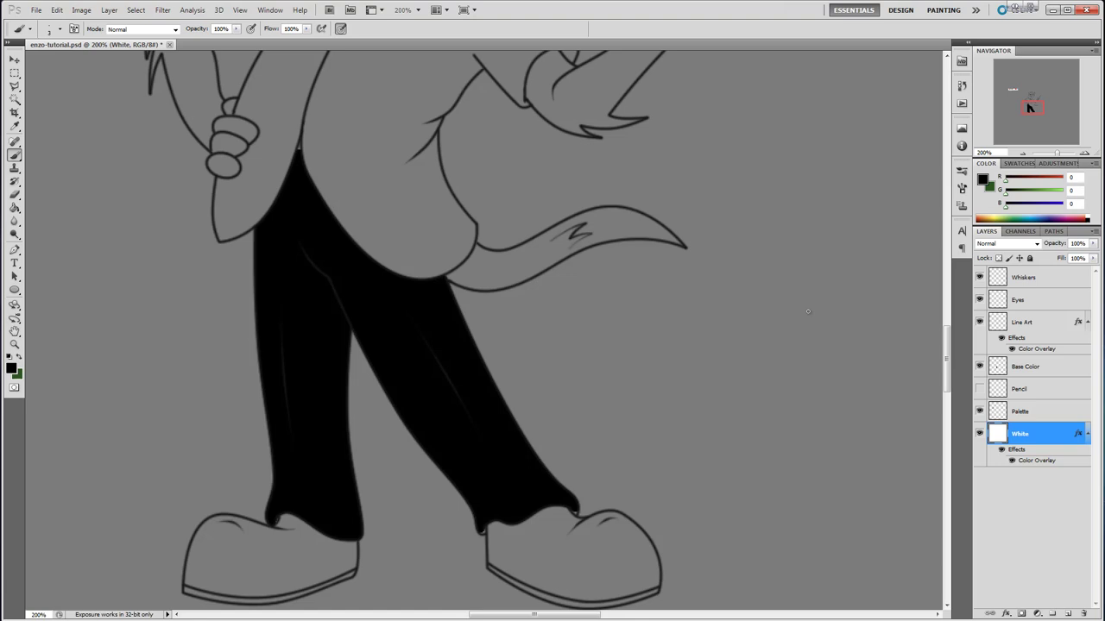
Toggle the White layer's Color Overlay to compare the fill against gray and white, leaving the overlay hidden.
click(1012, 460)
click(1011, 461)
click(1011, 461)
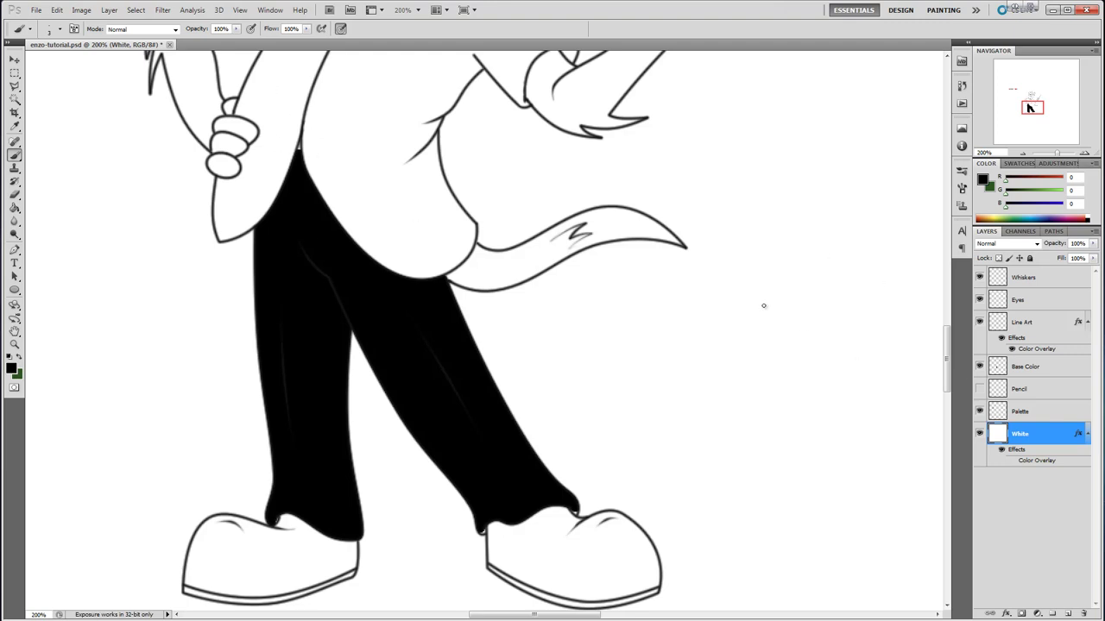
click(1012, 461)
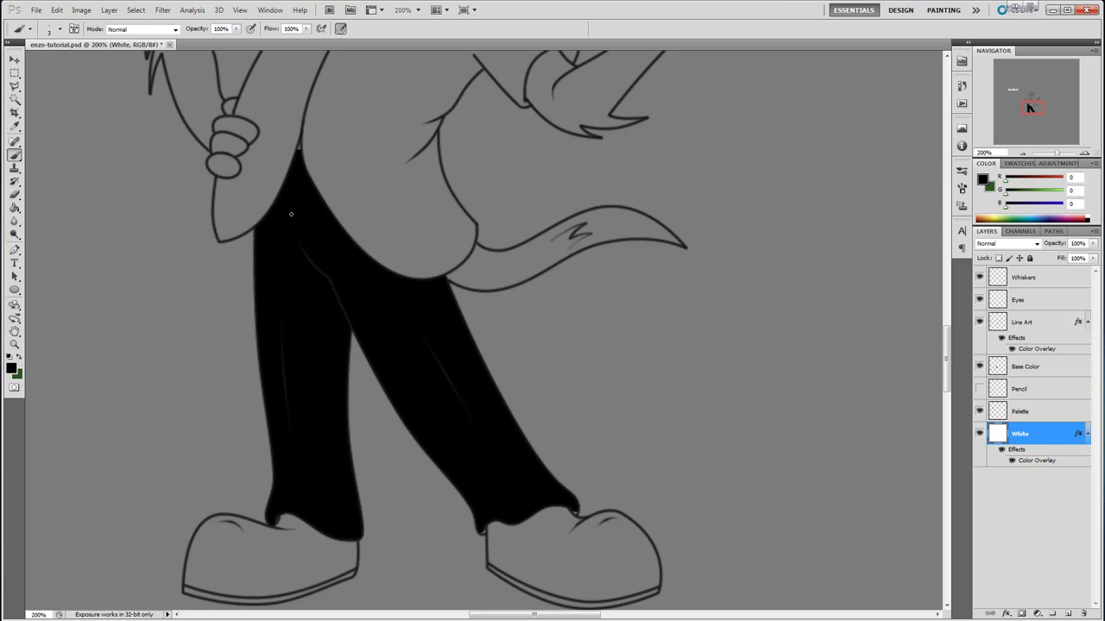
click(1011, 461)
Paint black over the unfilled spots at the trousers' top point and cuffs on Base Color with the size 3 brush.
click(1033, 369)
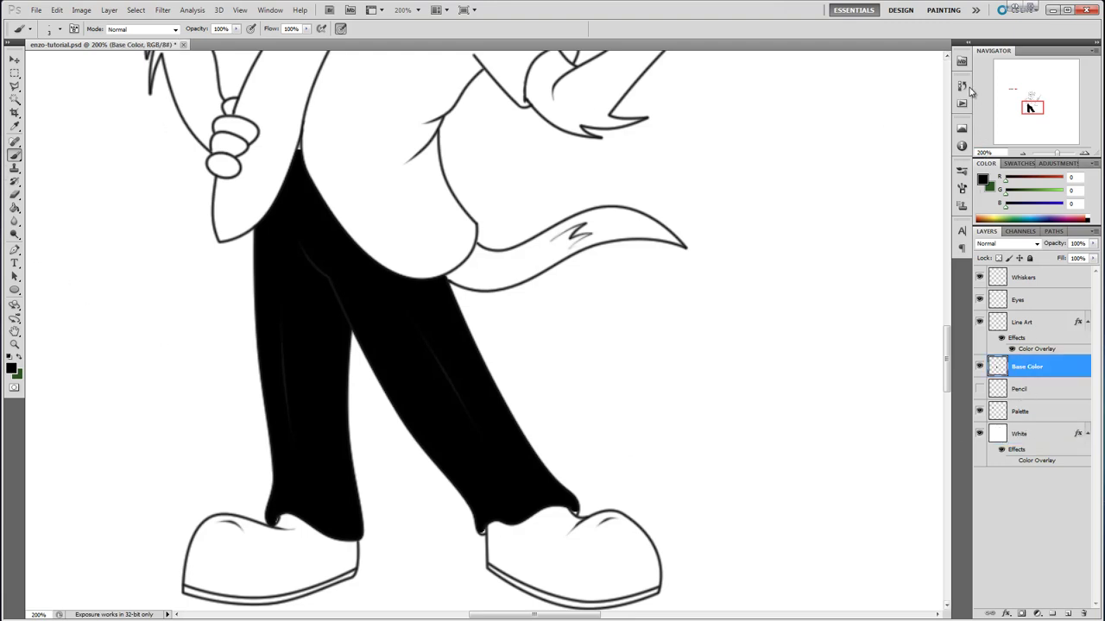
drag(946, 343, 946, 317)
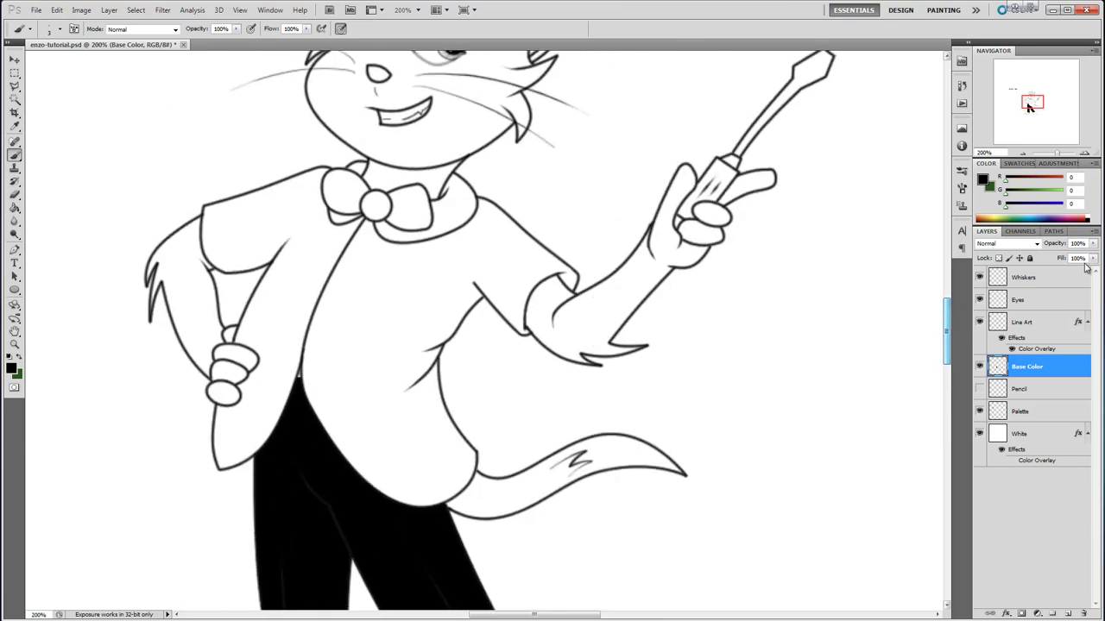
click(1085, 154)
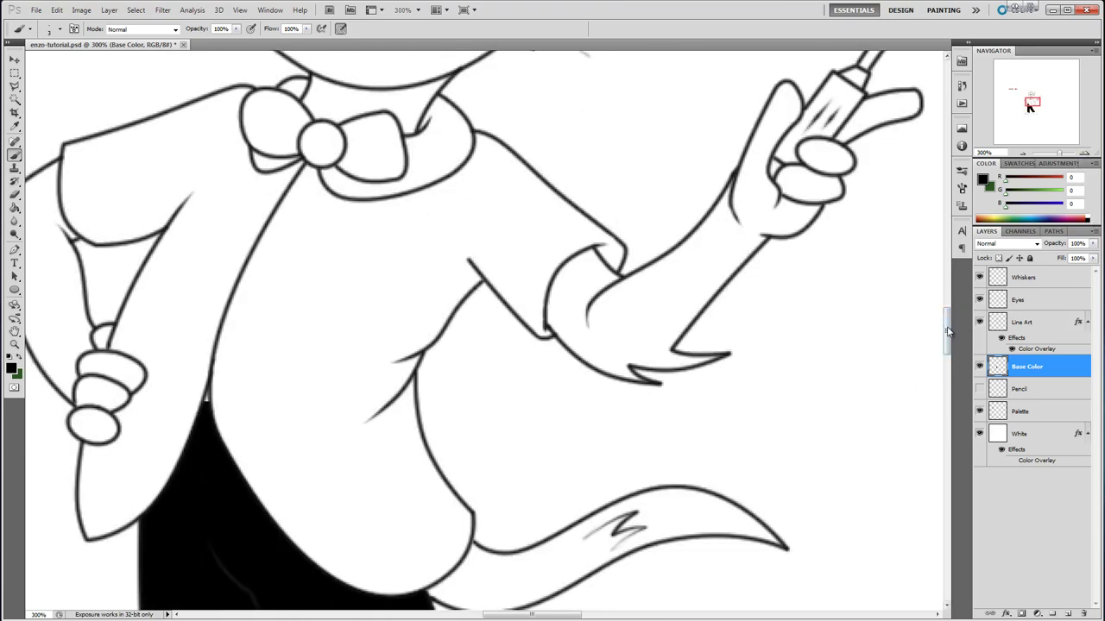
scroll(859, 425, down, 4)
scroll(533, 269, left, 7)
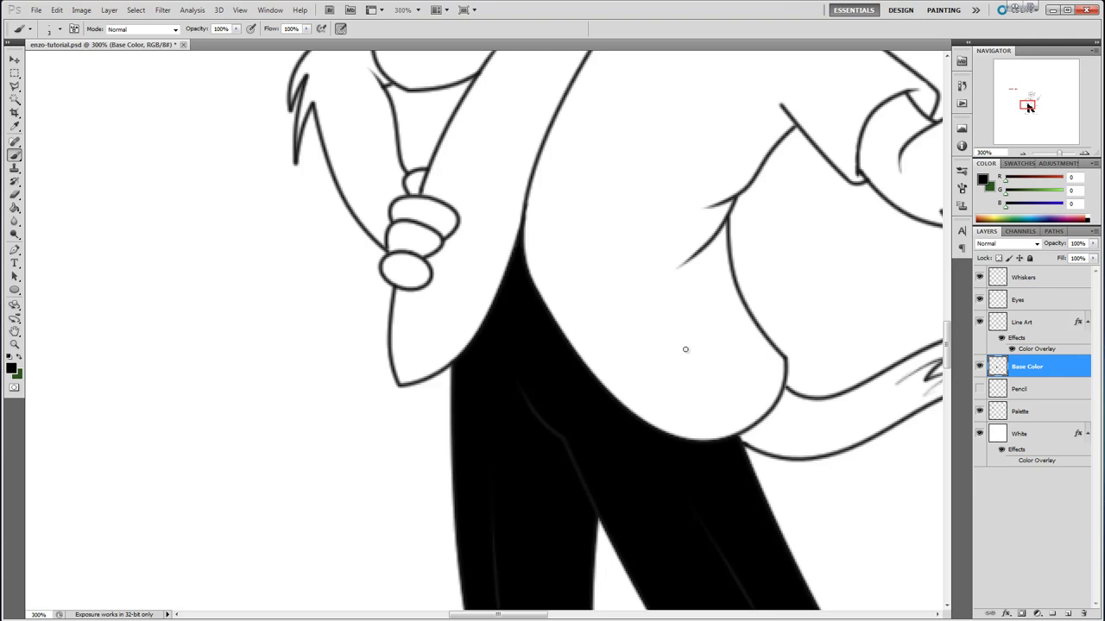
drag(945, 347, 945, 380)
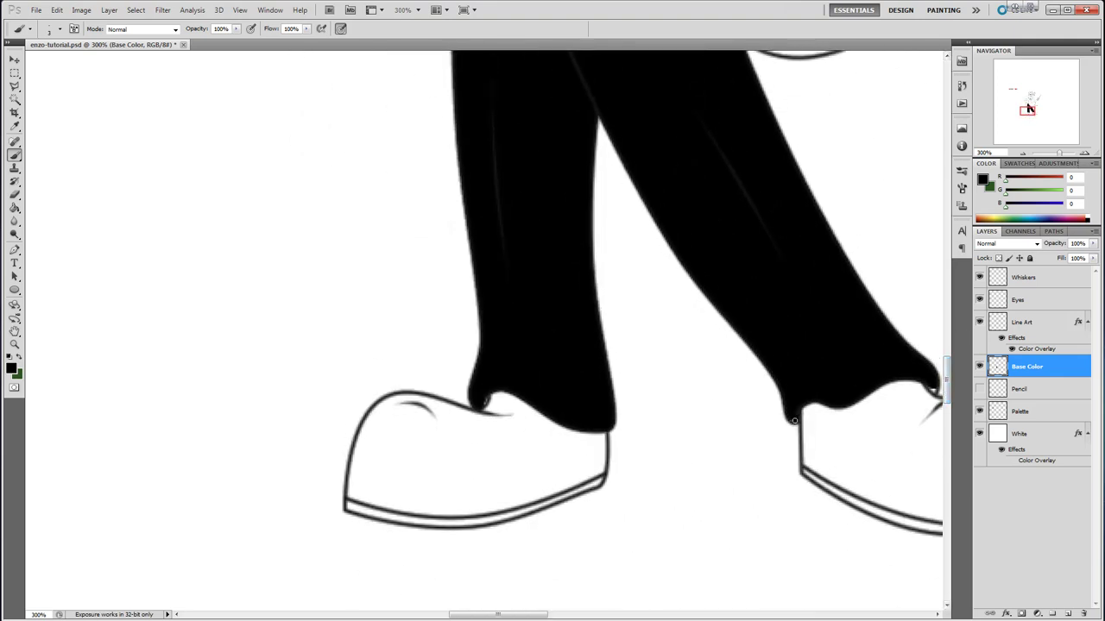
click(793, 417)
drag(947, 386, 946, 347)
click(1023, 154)
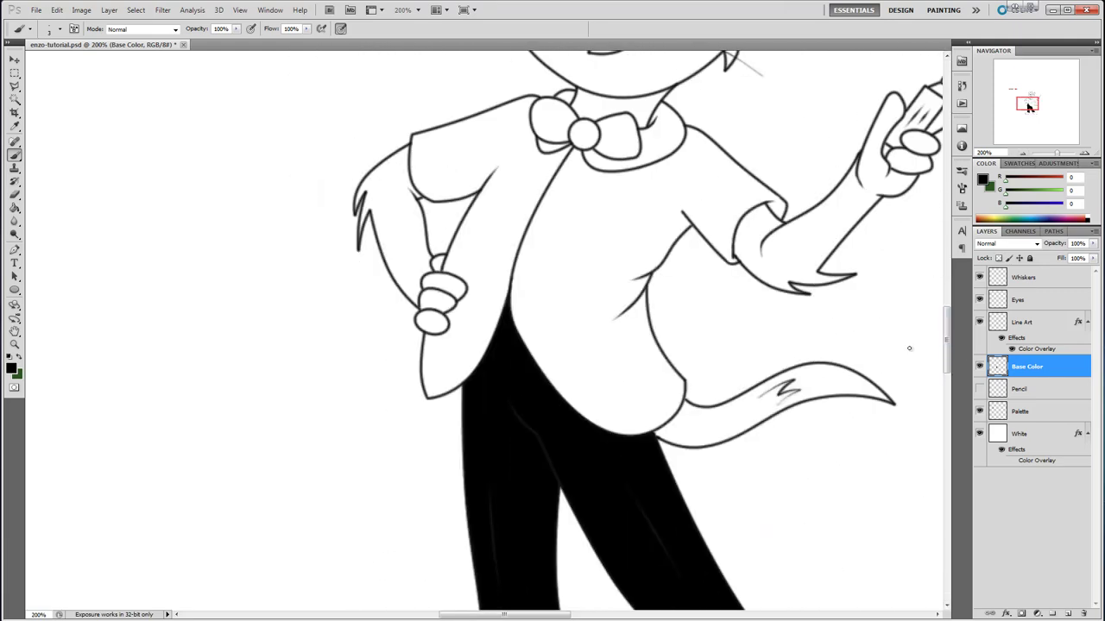
drag(947, 333, 946, 350)
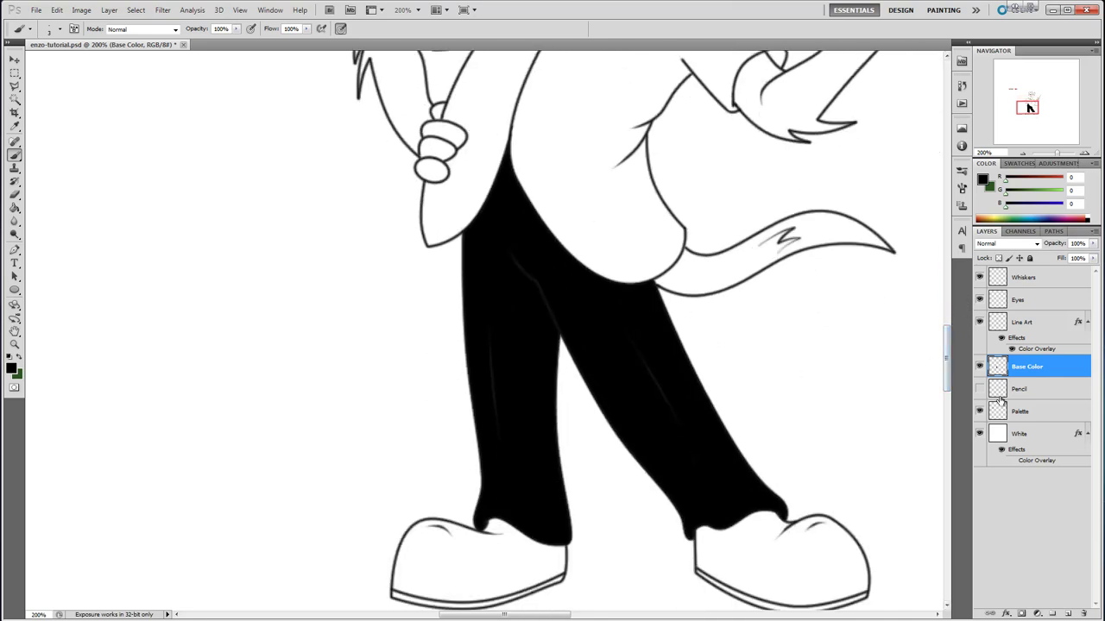
Sample the dark gray palette swatch (RGB 54, 54, 54) and recolor the trousers with it using the Paint Bucket.
drag(951, 371, 949, 292)
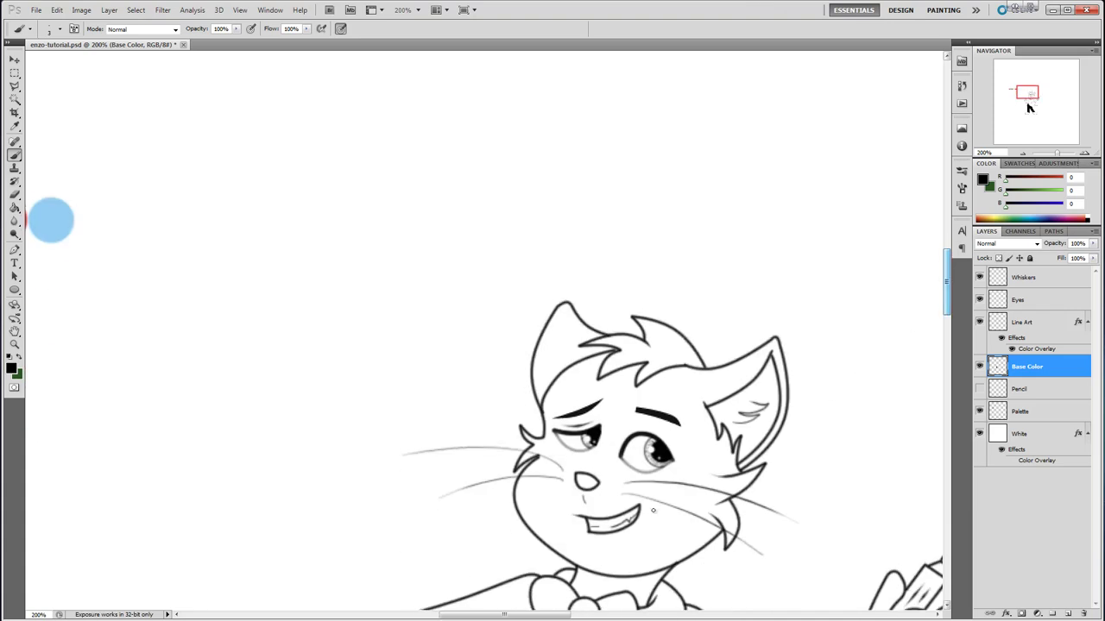
double_click(1022, 153)
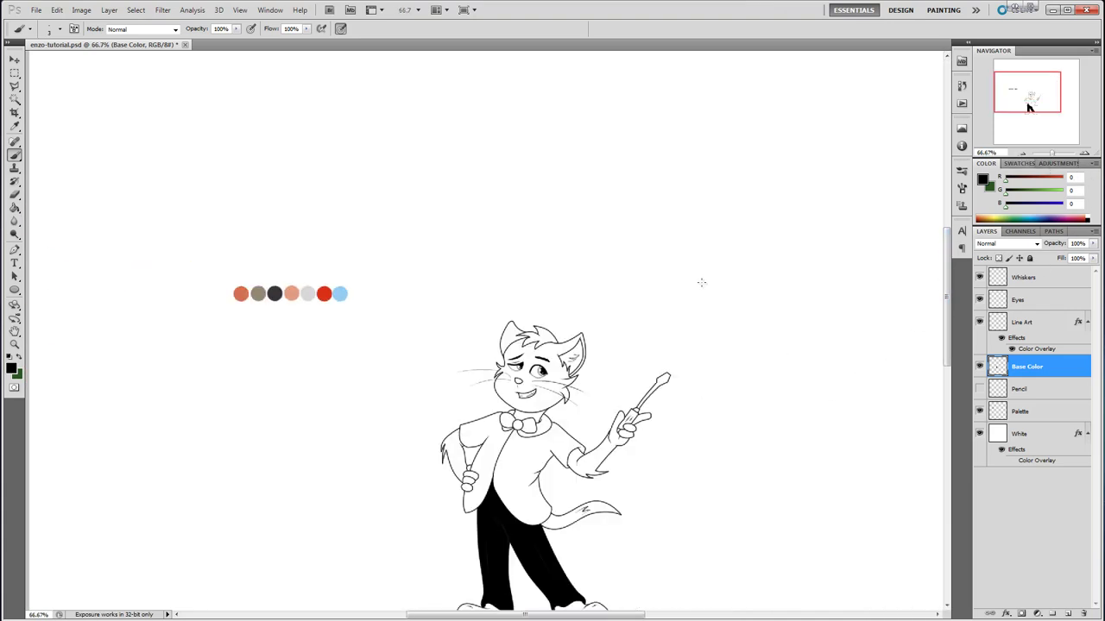
click(1087, 153)
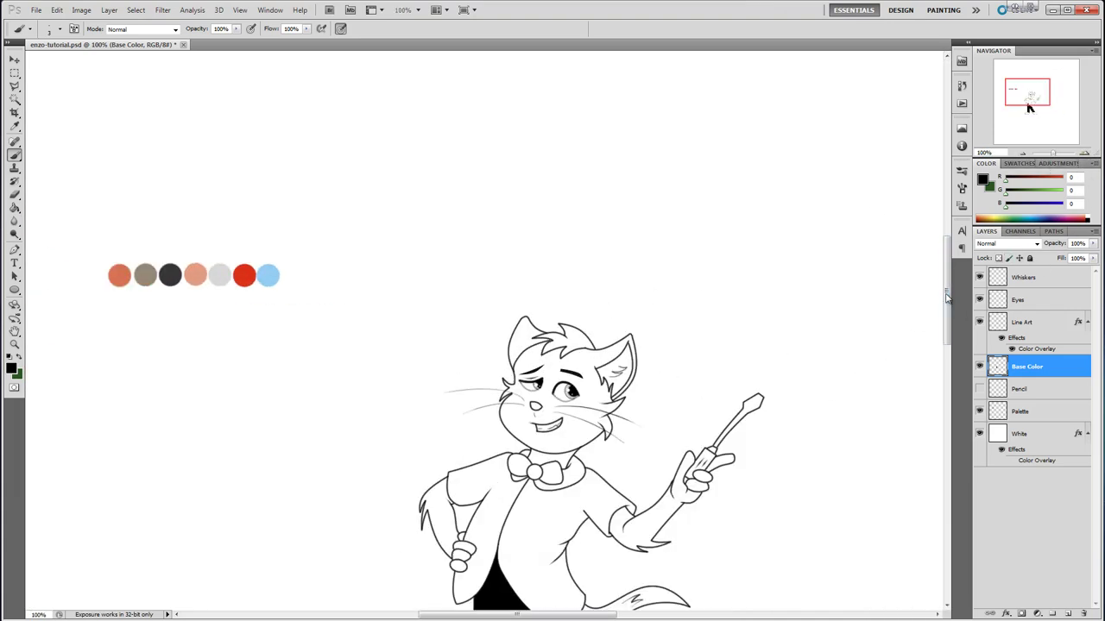
drag(946, 303, 947, 333)
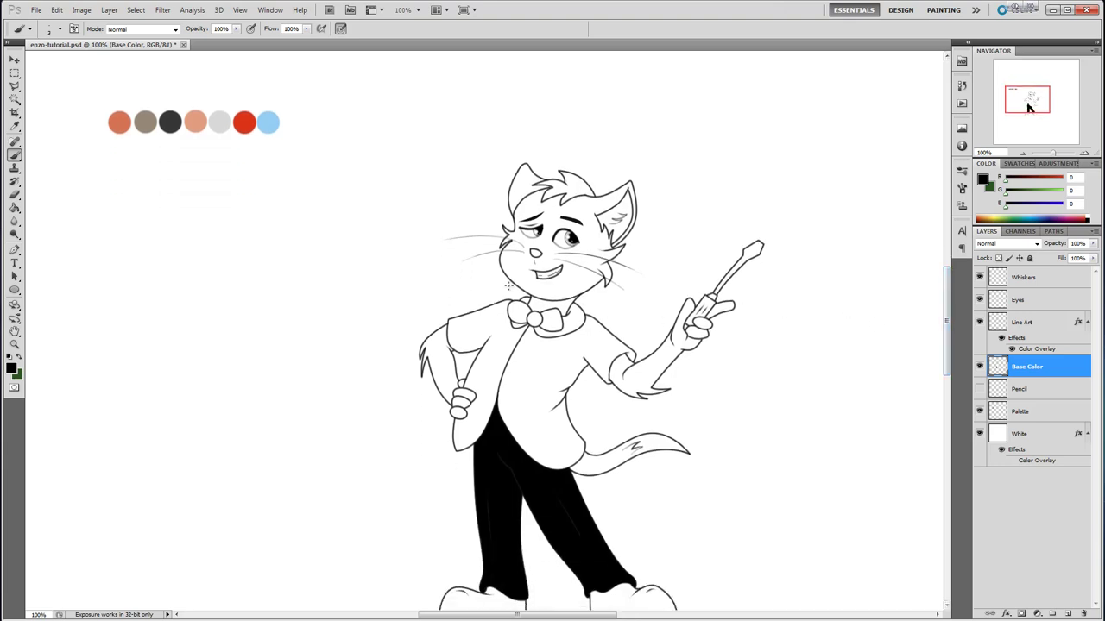
click(15, 127)
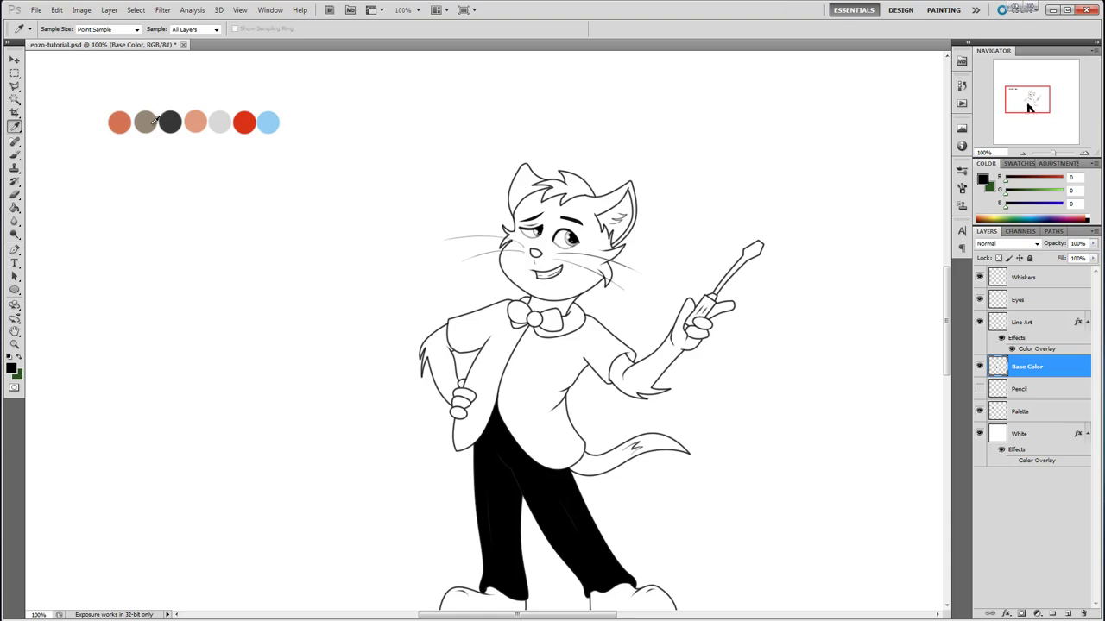
click(169, 119)
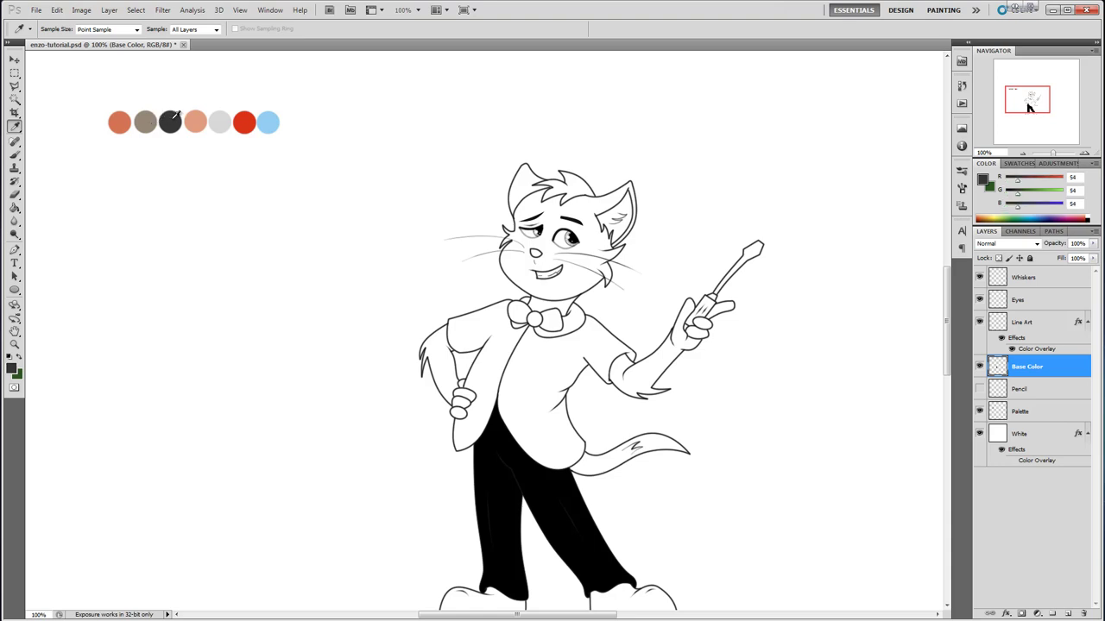
key(g)
click(552, 514)
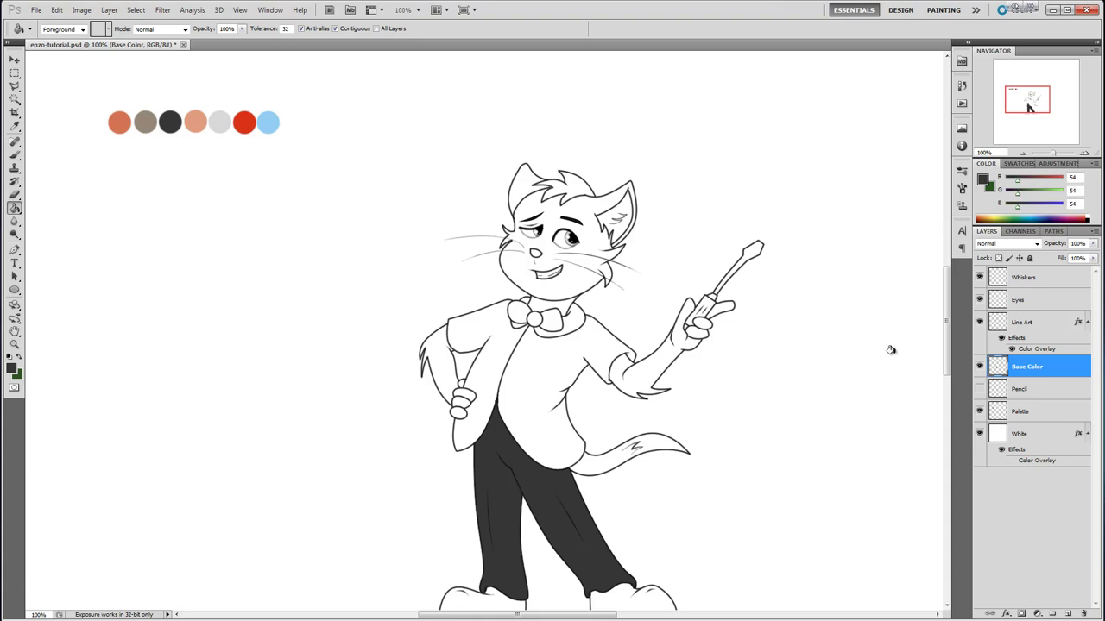
drag(946, 327, 946, 341)
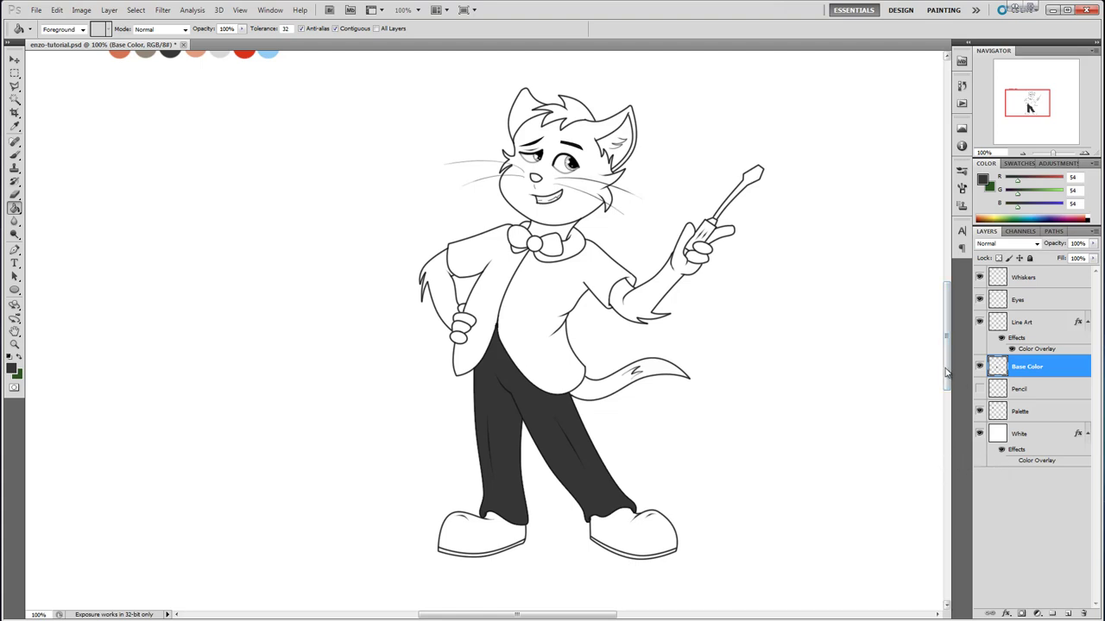
Sample the taupe palette swatch (RGB 153, 134, 117) as the foreground color.
drag(948, 373, 948, 364)
click(14, 127)
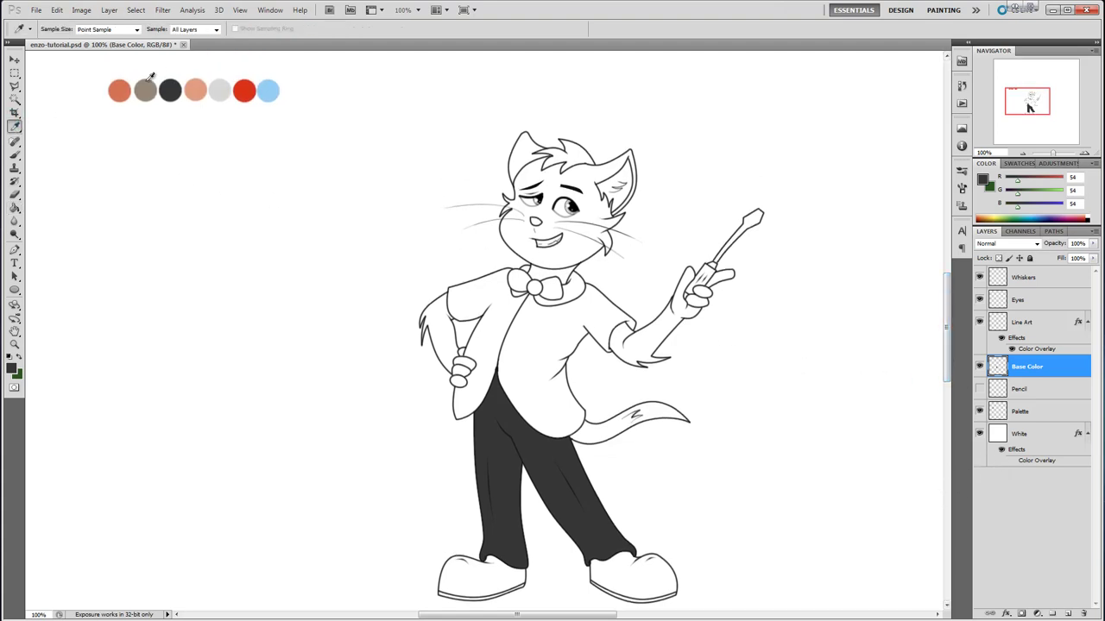
click(145, 90)
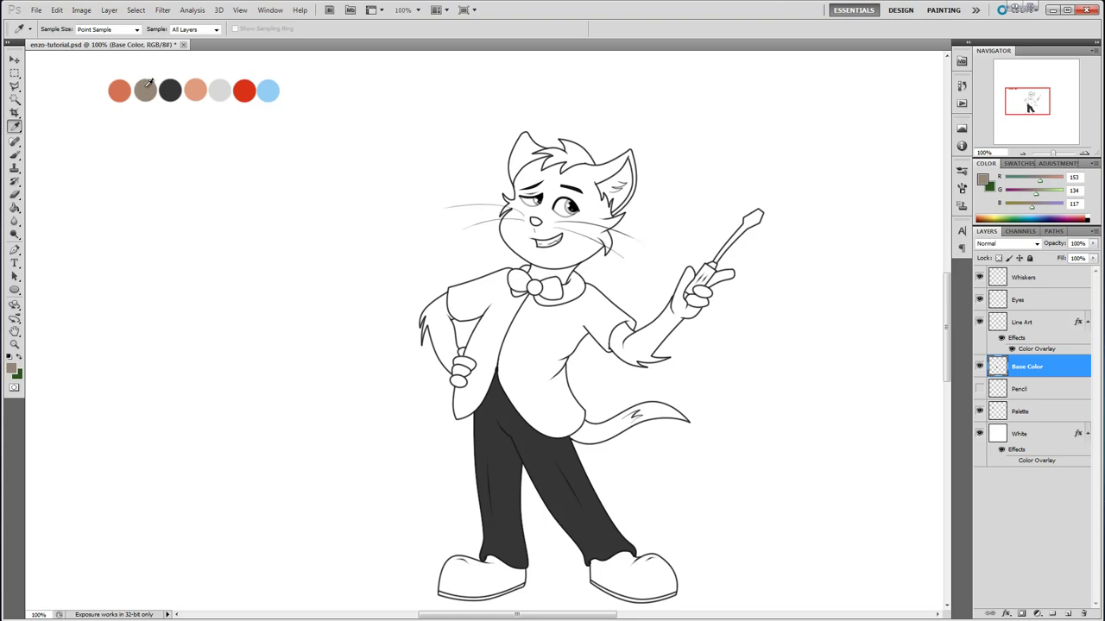
Select the upper areas of both shoes on the Line Art layer with the Magic Wand and expand the selection by 2 pixels.
click(1035, 324)
click(14, 99)
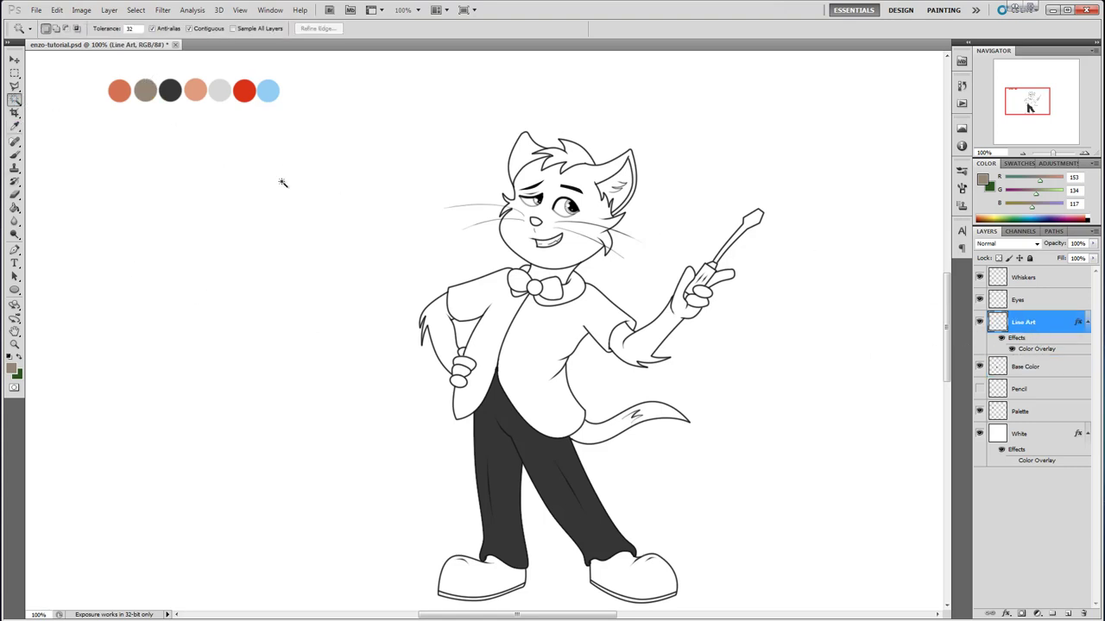
click(646, 580)
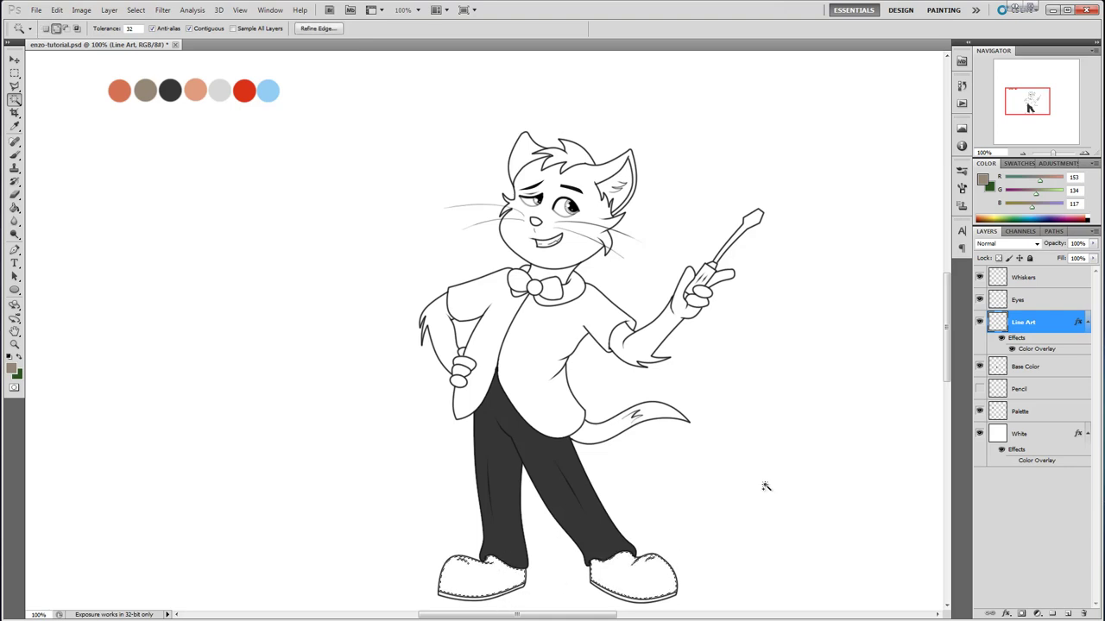
click(162, 10)
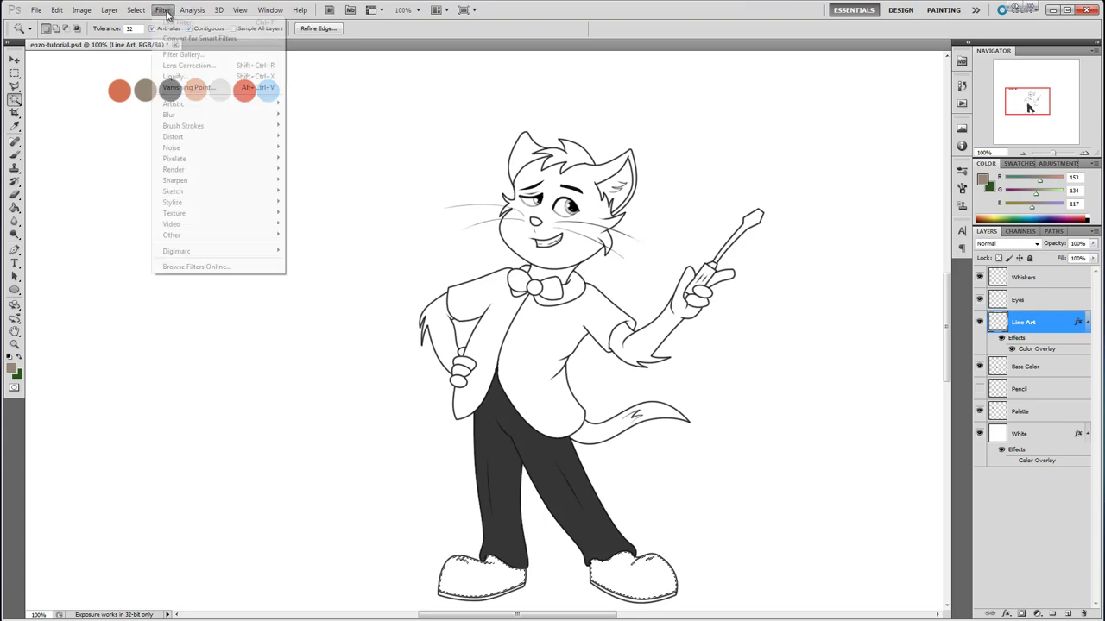
mouse_move(136, 9)
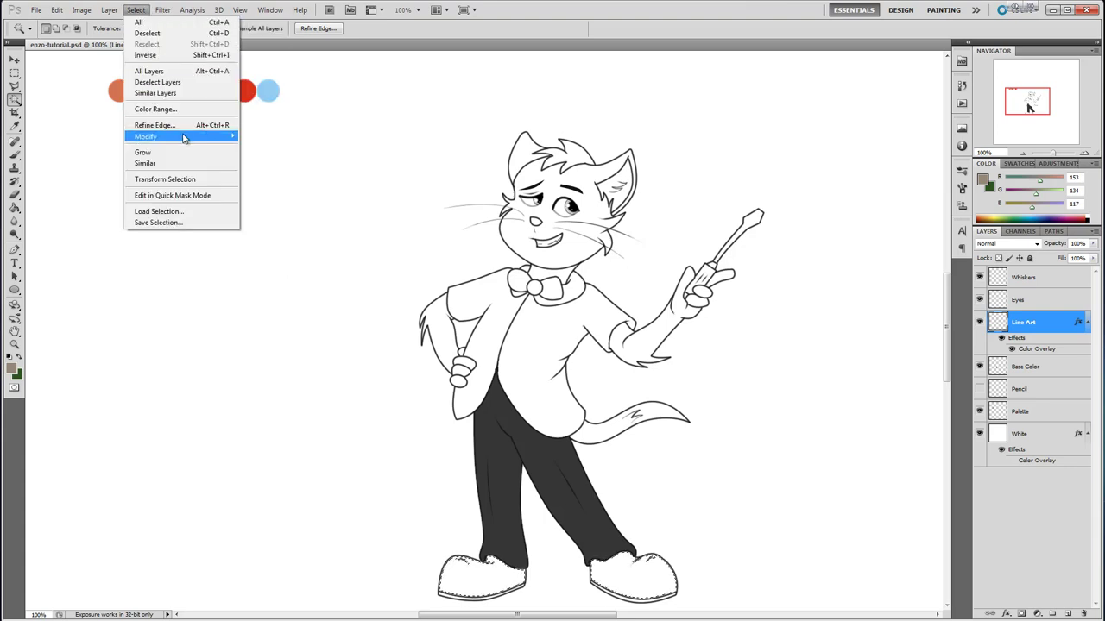
mouse_move(185, 138)
click(268, 158)
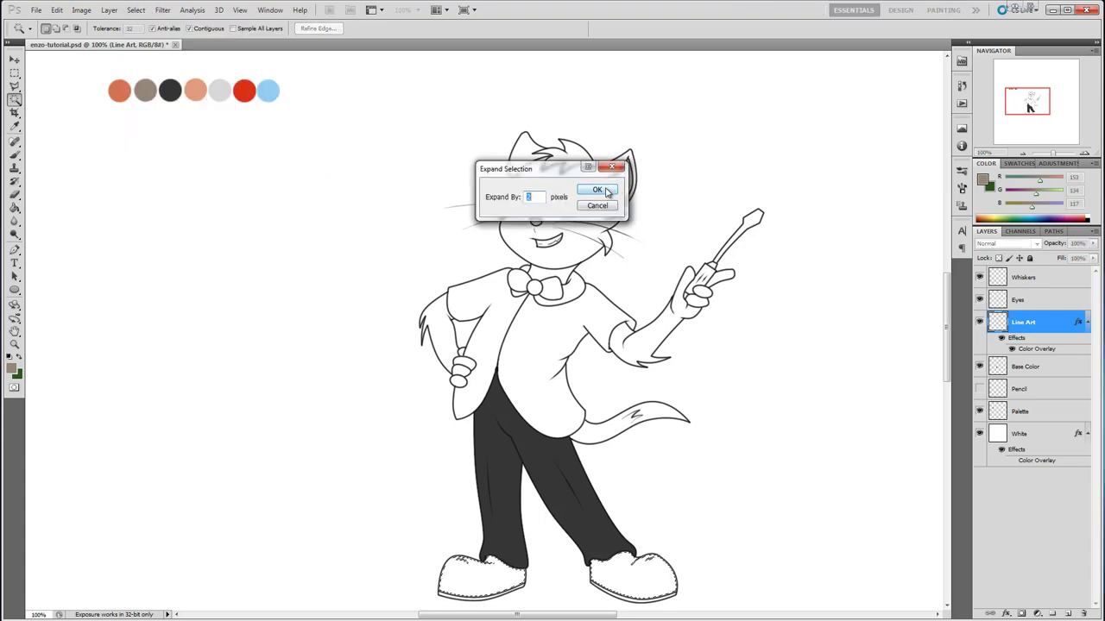
click(607, 192)
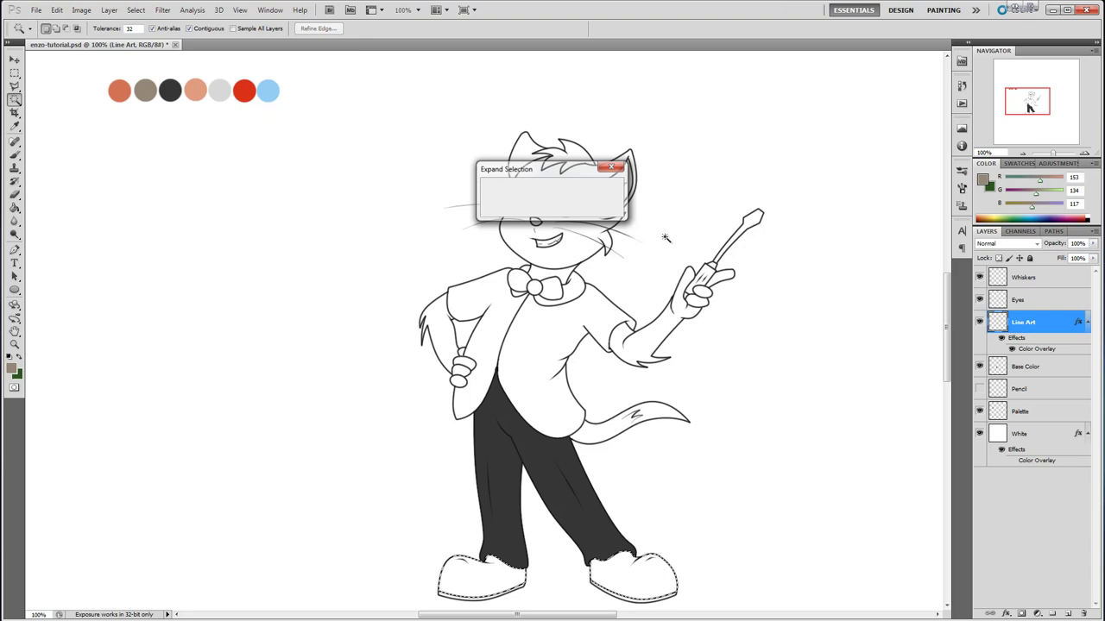
Fill the selected shoe uppers with taupe on the Base Color layer using the Paint Bucket, and clear the selection.
click(1038, 370)
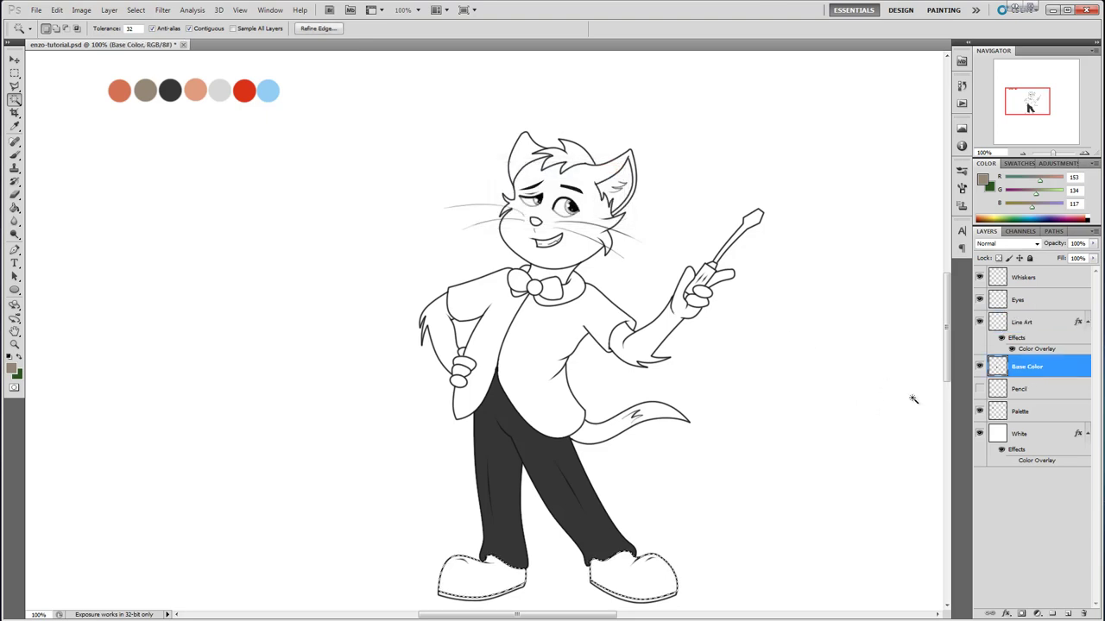
click(15, 209)
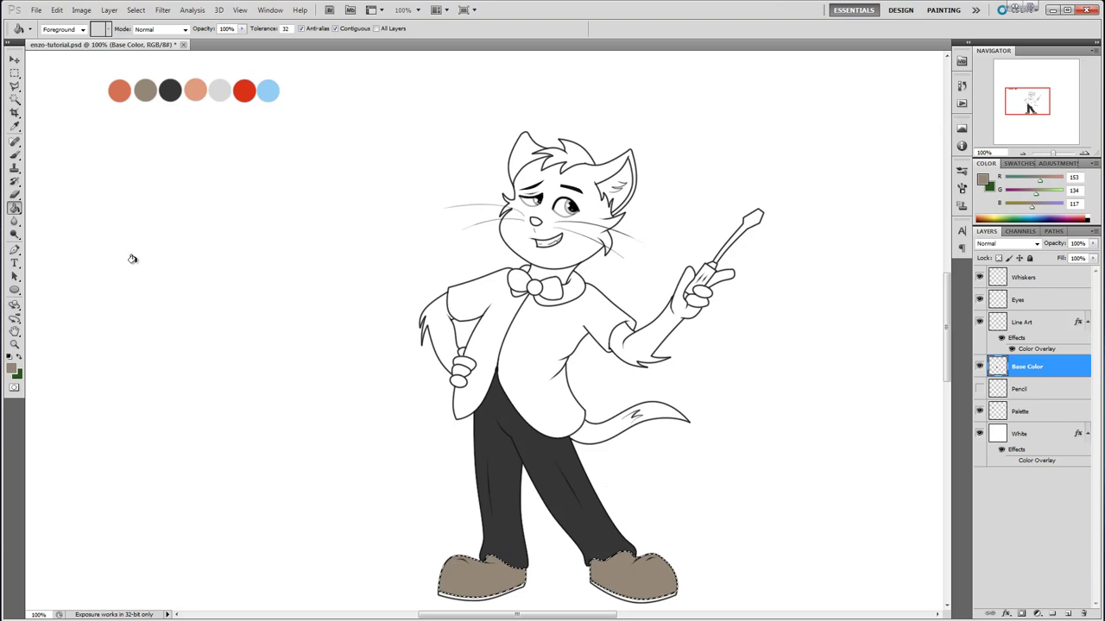
click(14, 97)
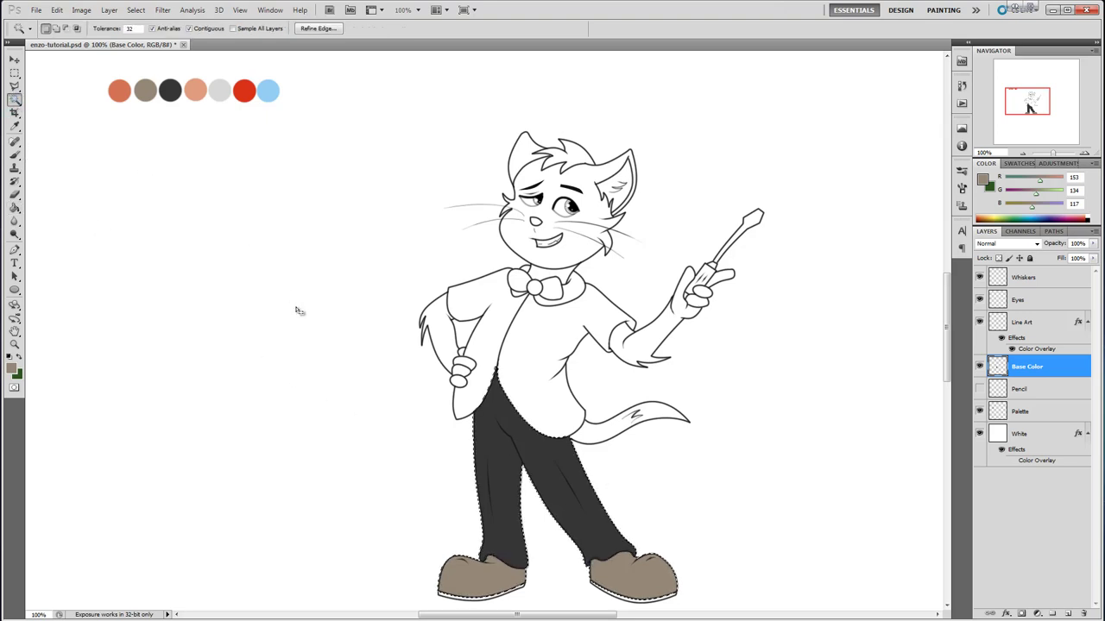
key(ctrl+d)
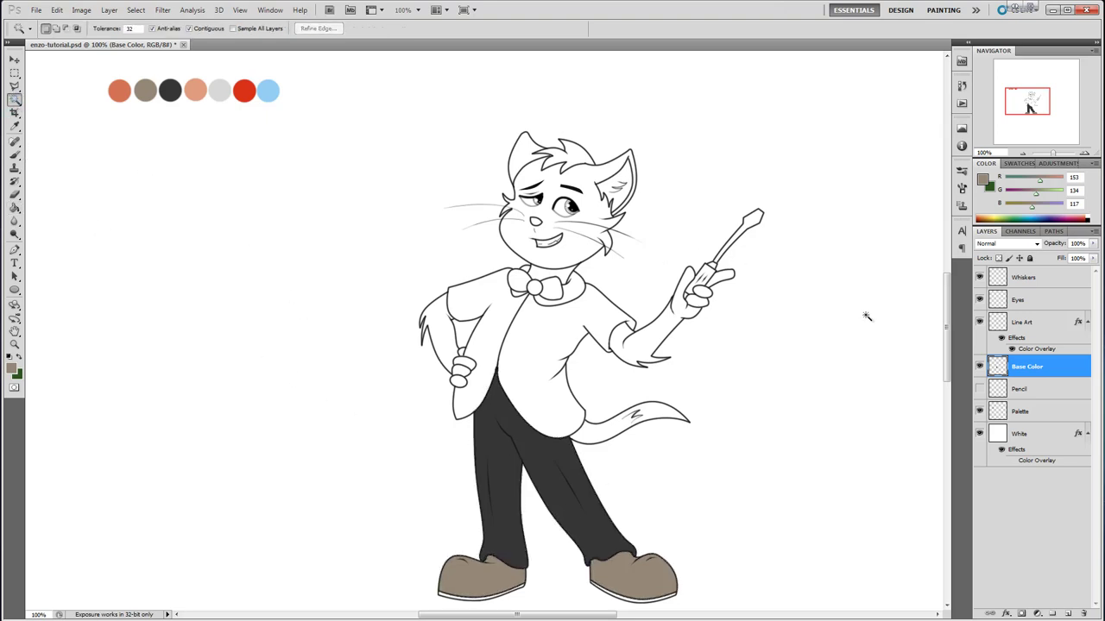
Sample the trousers' dark gray (RGB 54, 54, 54) as the foreground color.
drag(946, 304, 946, 377)
click(1083, 153)
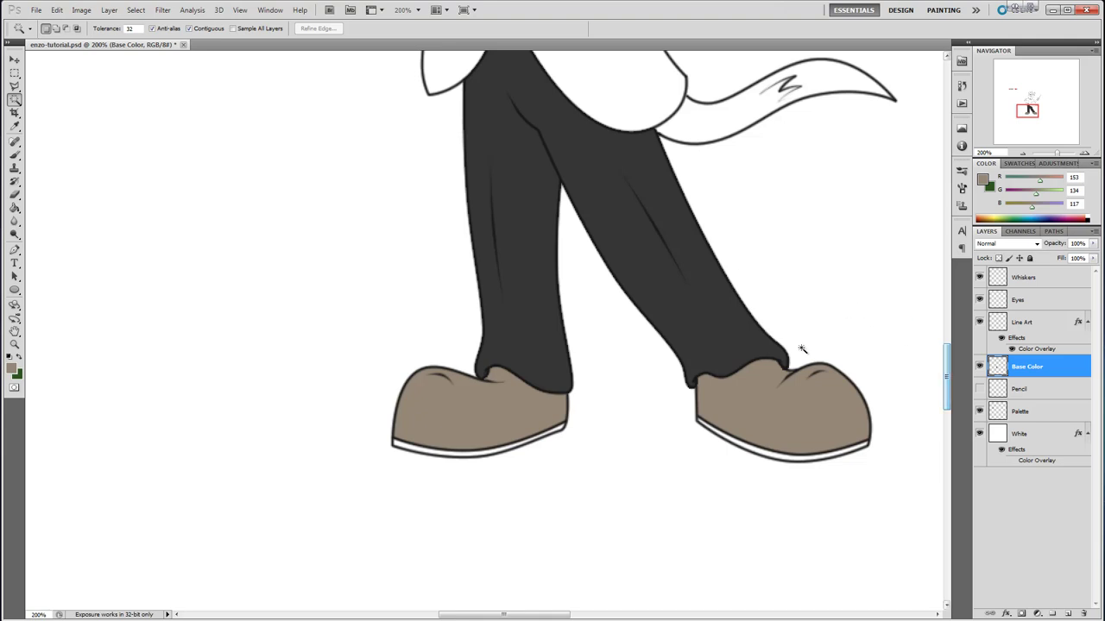
click(14, 126)
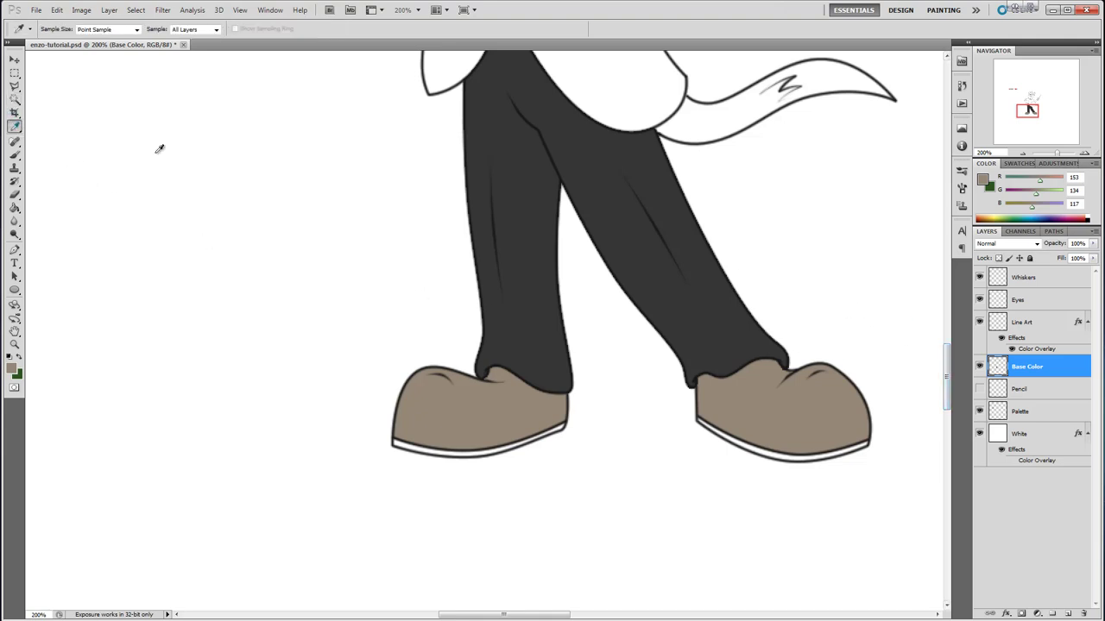
click(542, 231)
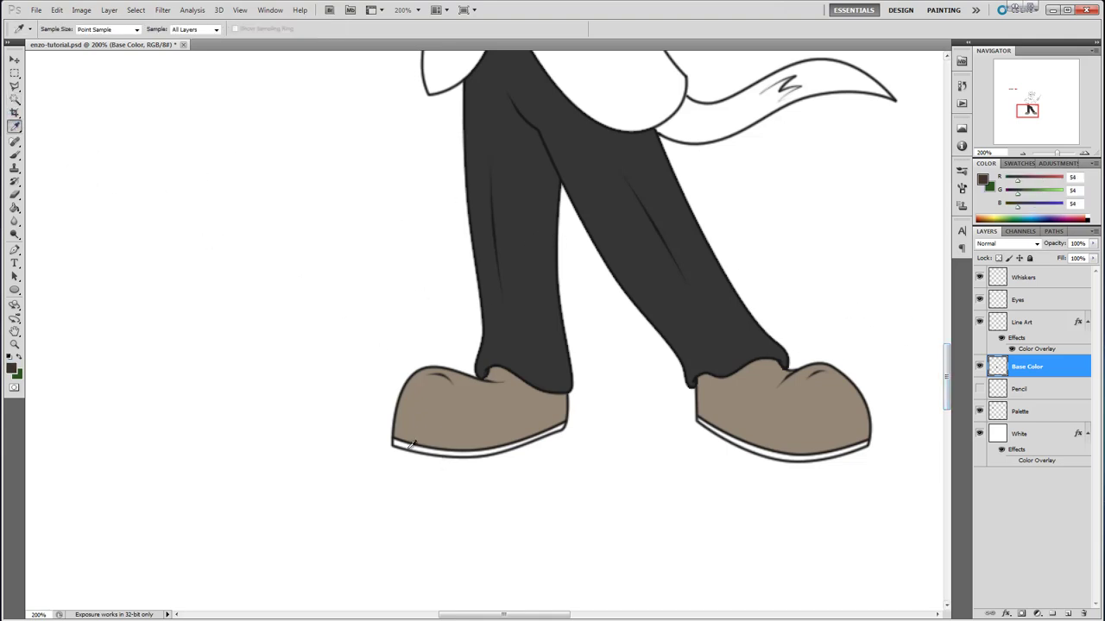
Try to select the white soles of both shoes on the Line Art layer with the Magic Wand, and drop the selection.
click(15, 99)
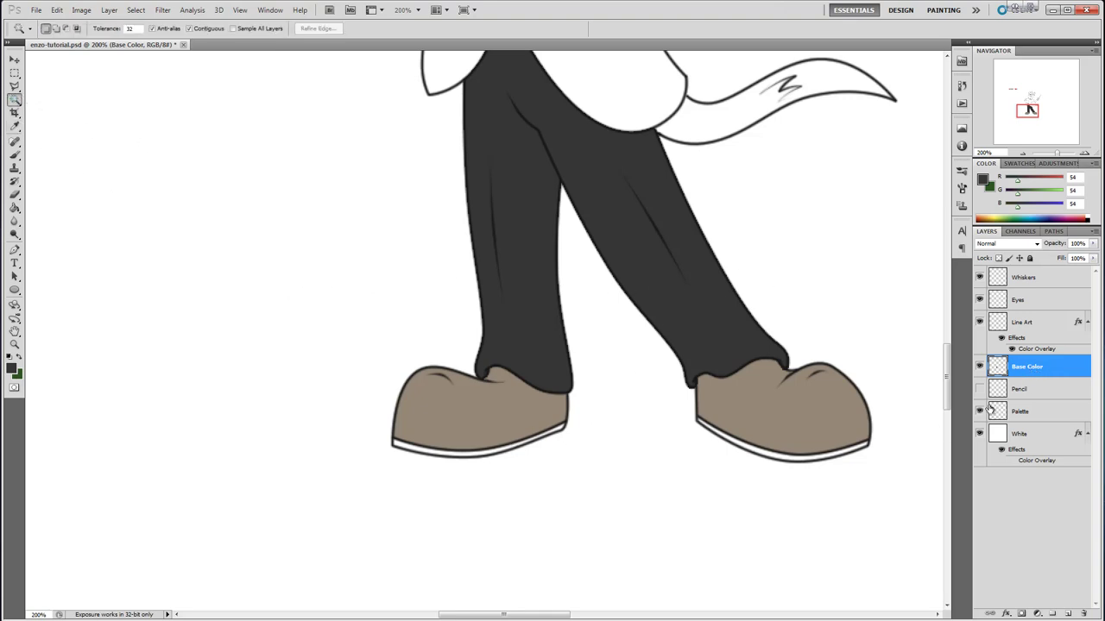
click(1055, 325)
click(792, 459)
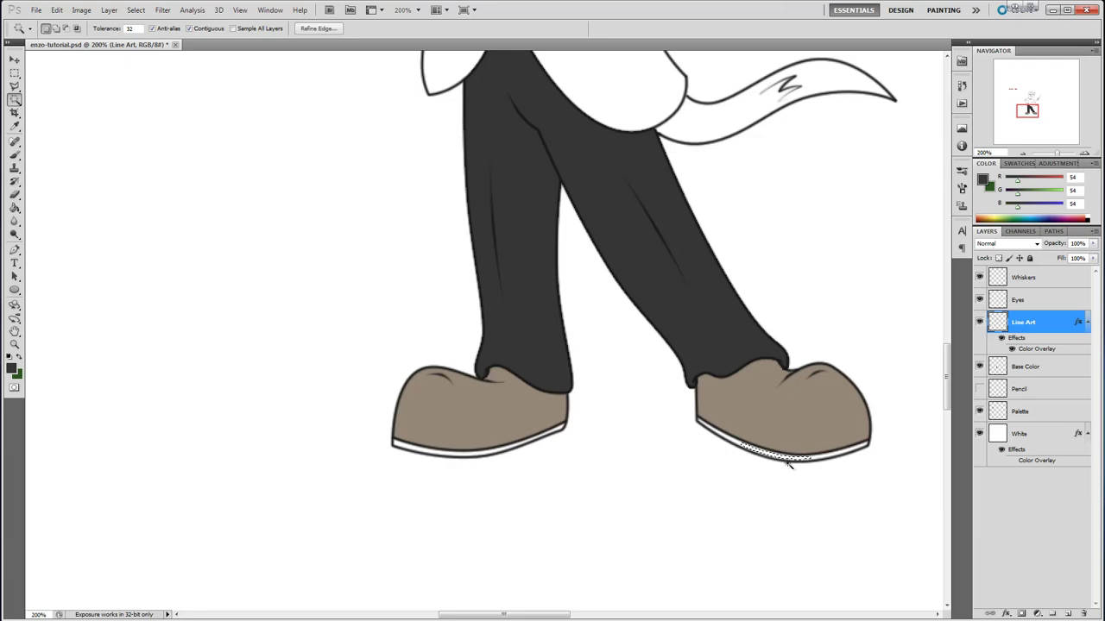
click(466, 457)
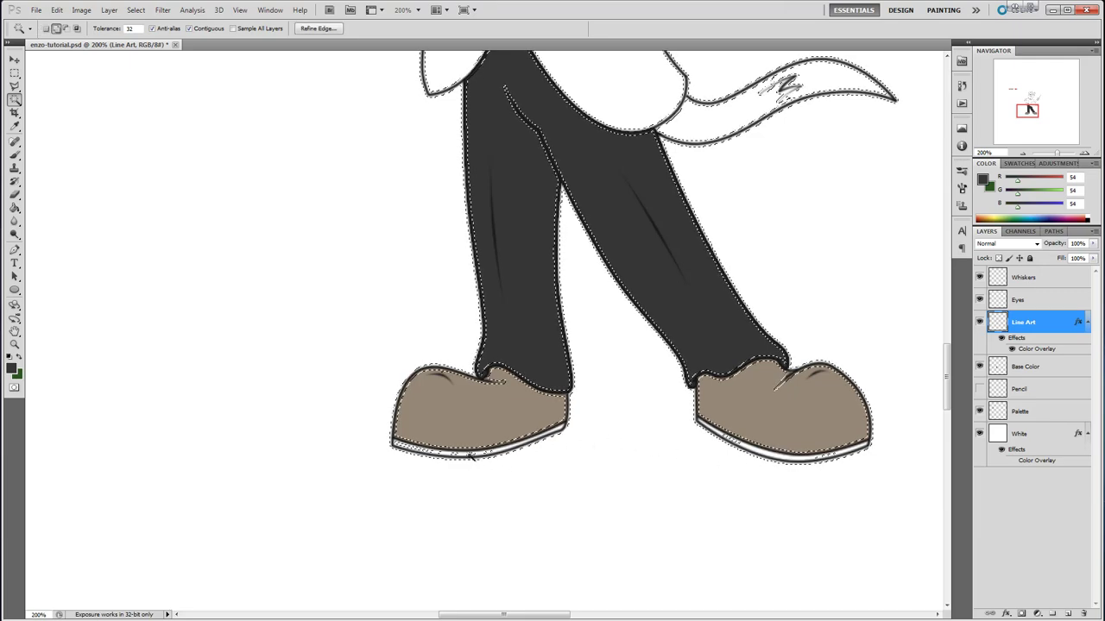
key(ctrl+z)
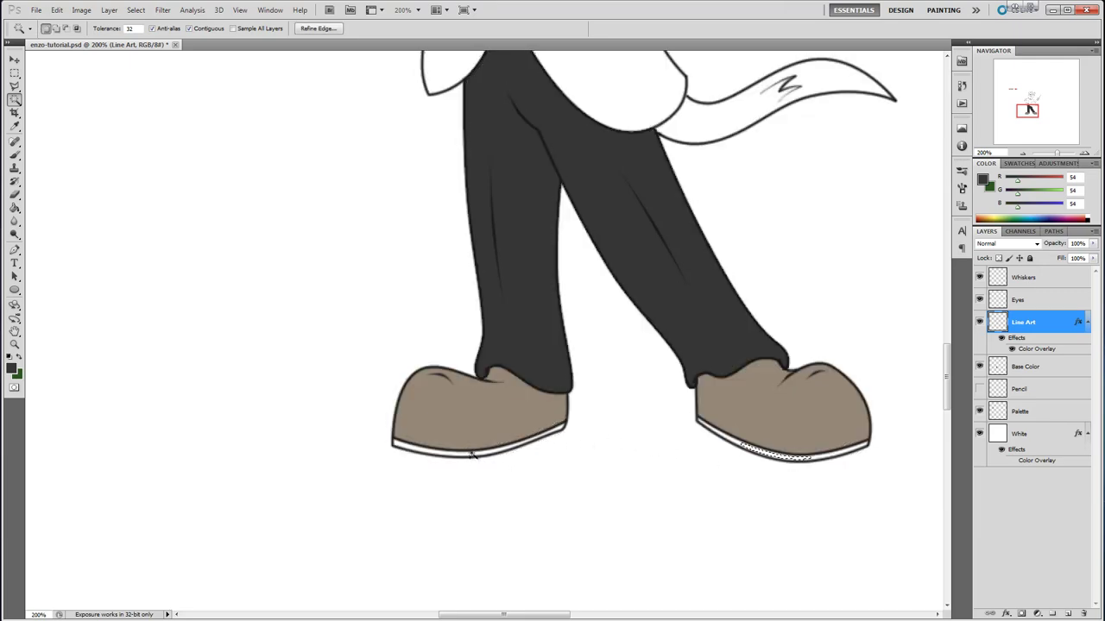
shift+click(470, 454)
click(481, 467)
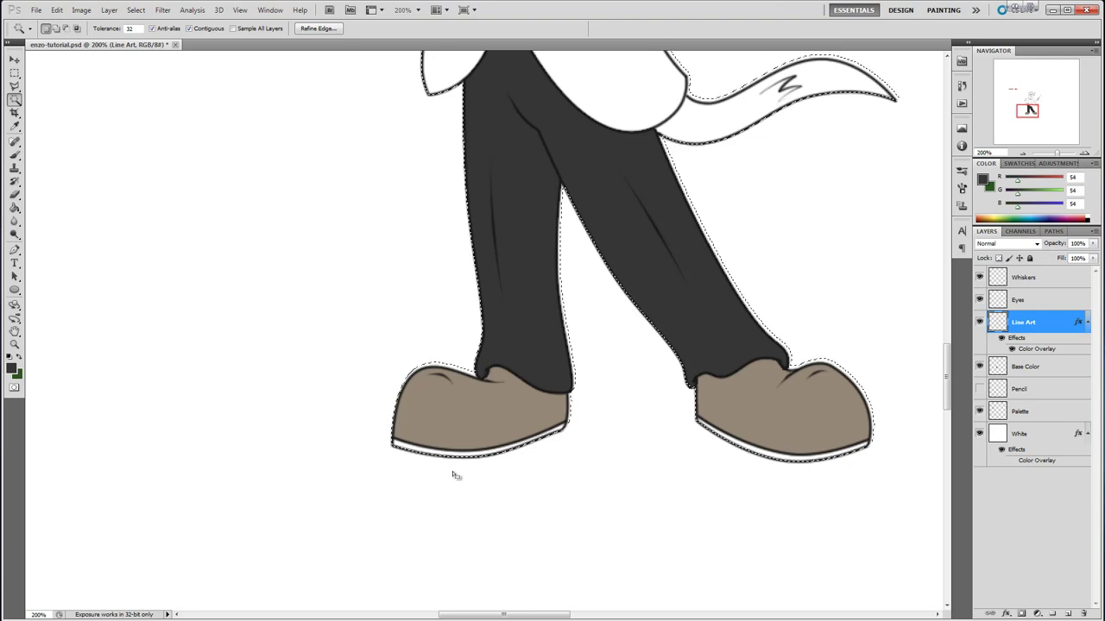
key(ctrl+d)
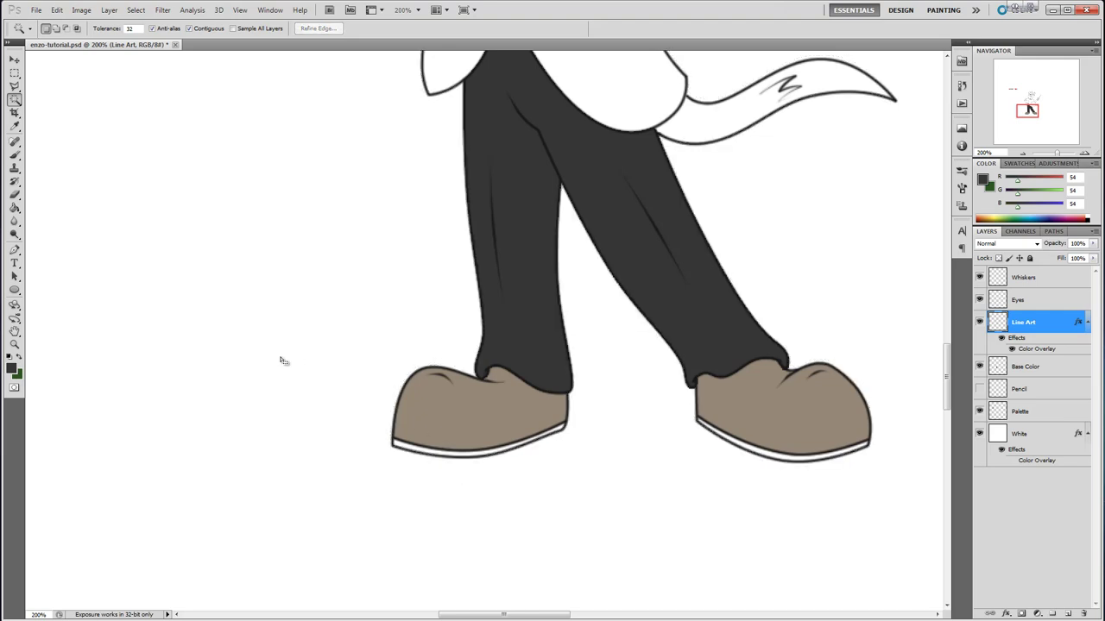
Switch to the Brush tool and set its size to 8 px for painting the narrow shoe soles.
click(15, 156)
click(1084, 153)
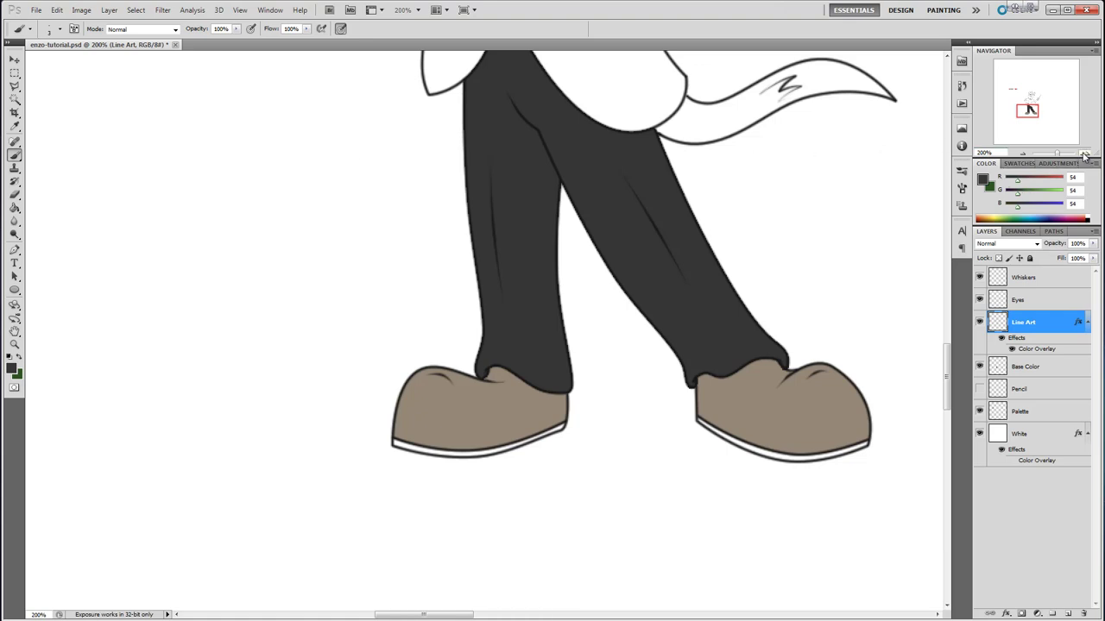
drag(947, 390, 946, 412)
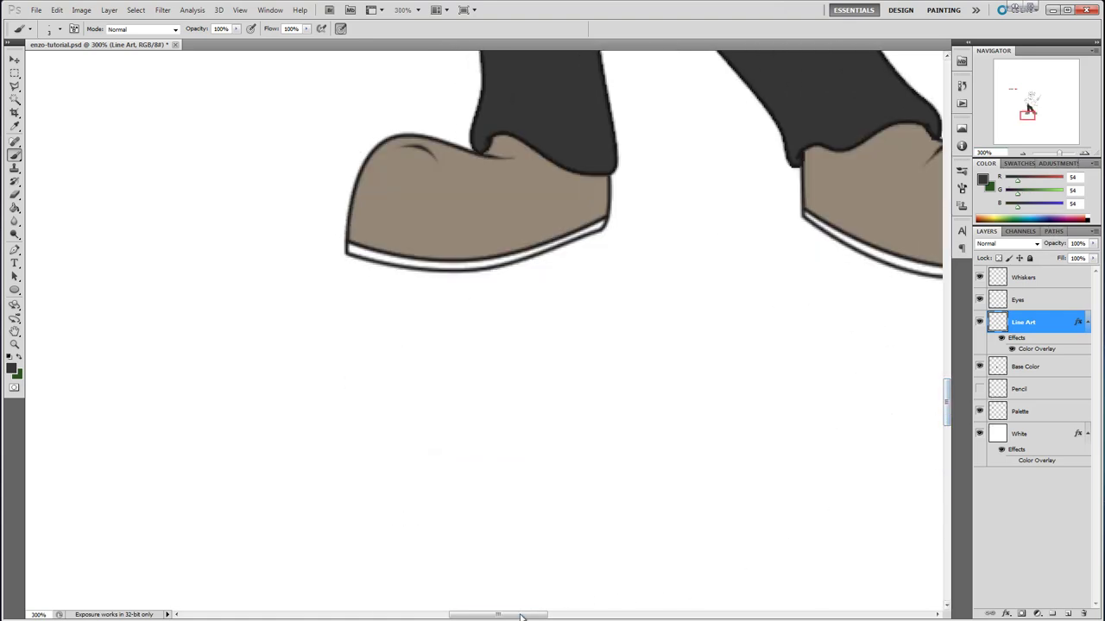
drag(499, 615, 528, 615)
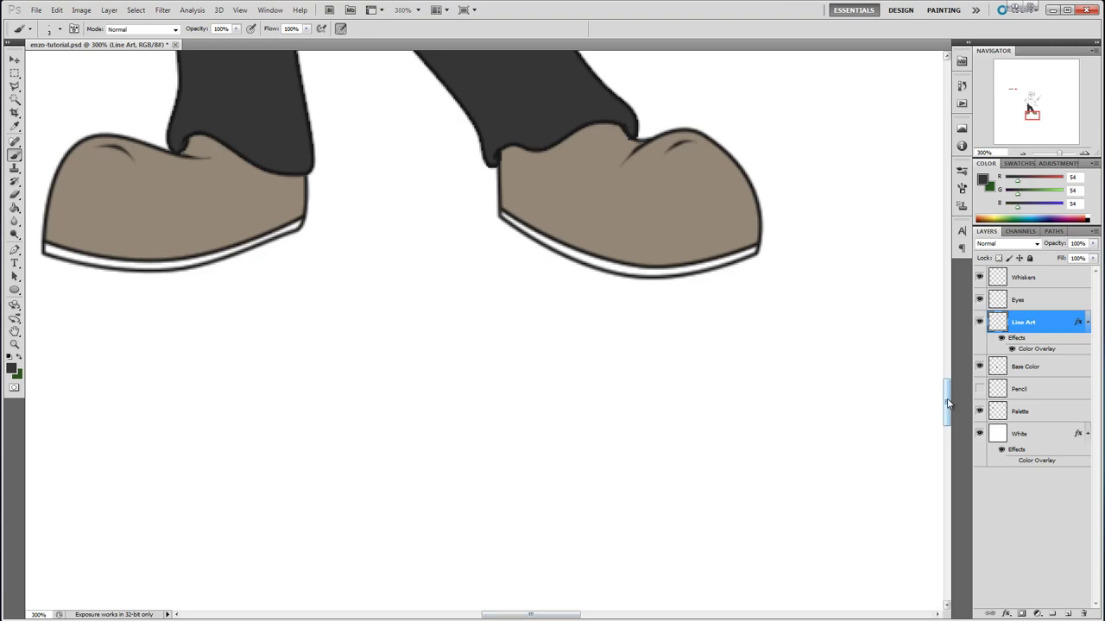
drag(946, 396, 883, 385)
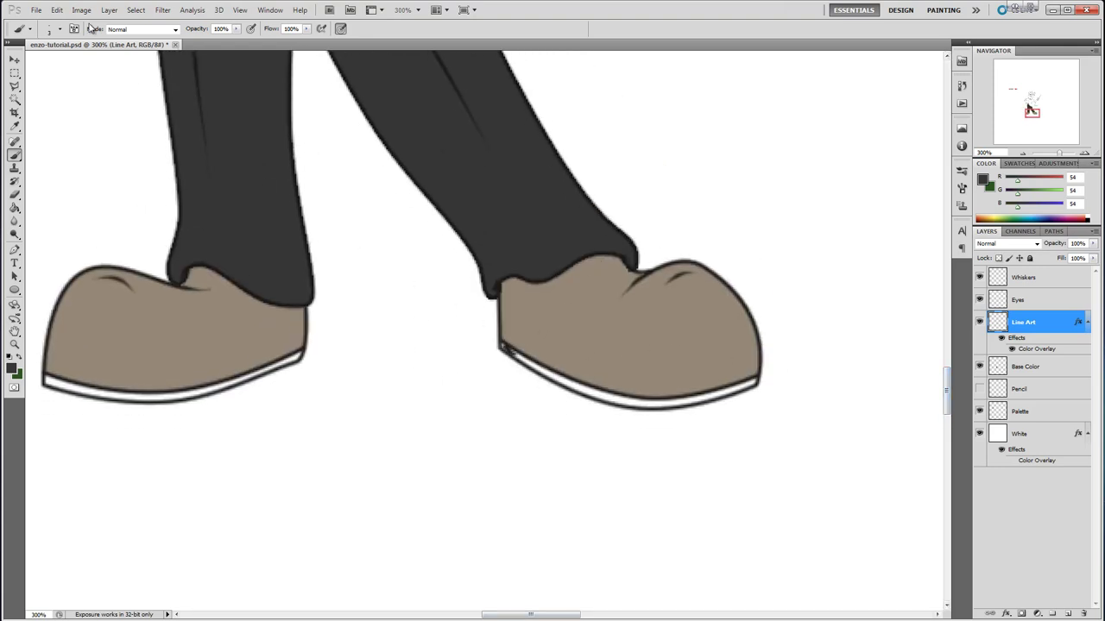
click(60, 30)
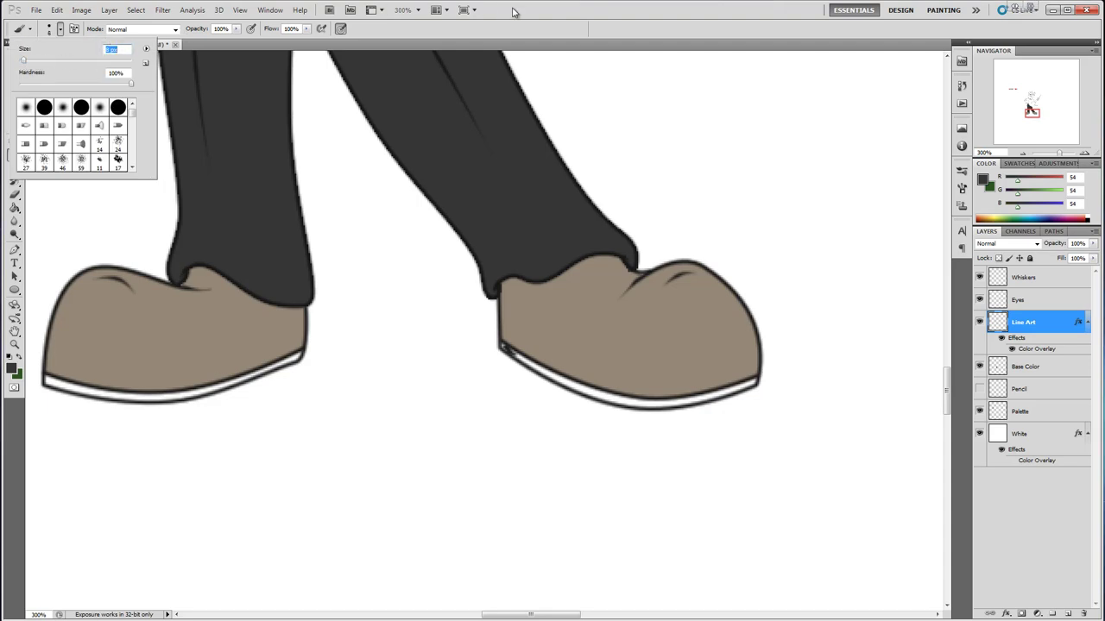
key(Return)
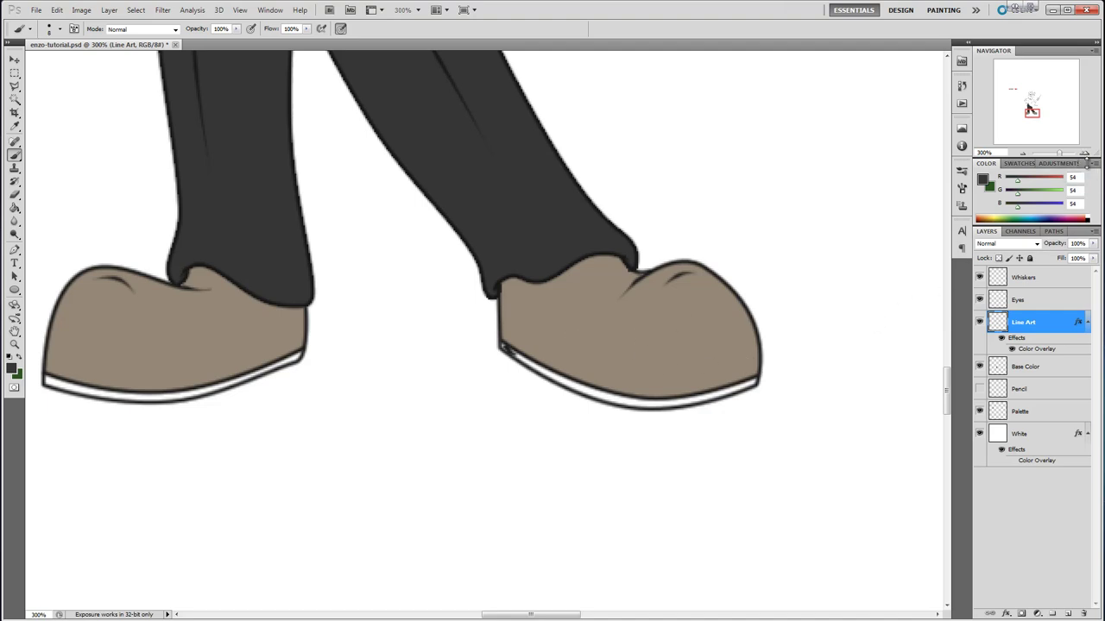
click(1085, 154)
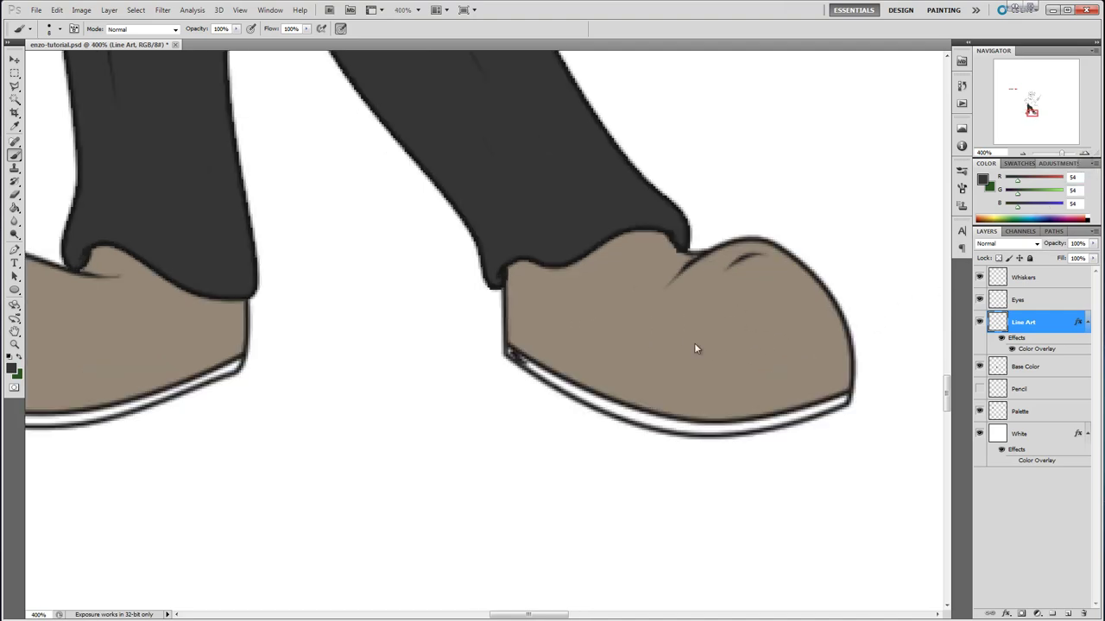
Try painting the shoe soles with the dark gray brush on the Line Art layer, and undo the strokes.
mouse_move(553, 358)
mouse_down()
mouse_move(524, 363)
mouse_move(621, 412)
mouse_move(692, 429)
mouse_move(719, 429)
mouse_move(670, 422)
mouse_move(735, 433)
mouse_move(726, 428)
mouse_move(843, 397)
mouse_up()
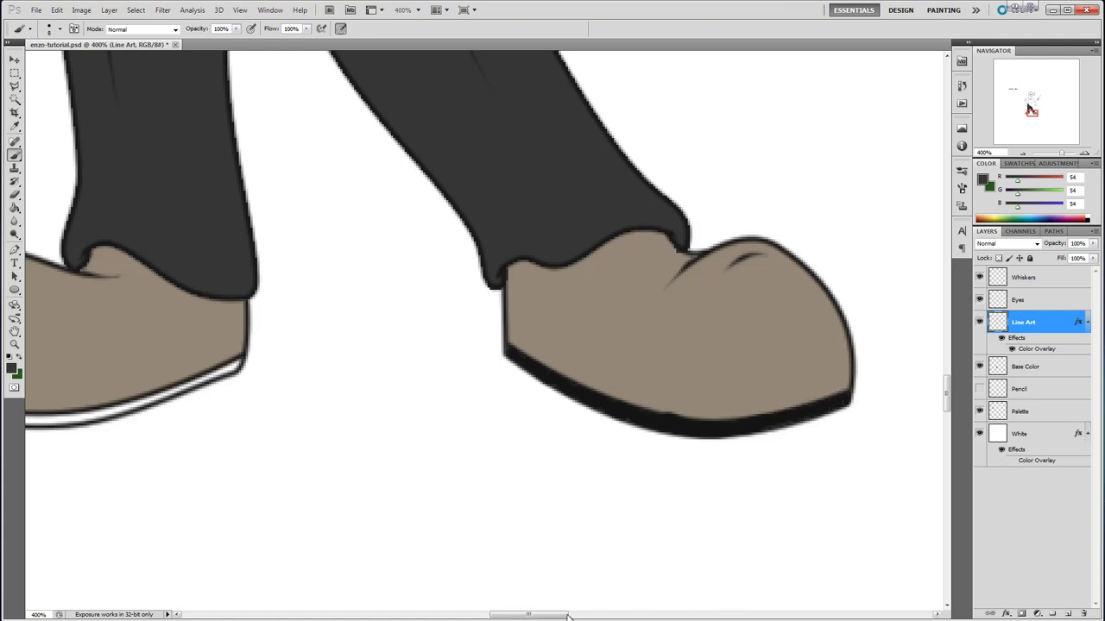
drag(550, 618, 518, 617)
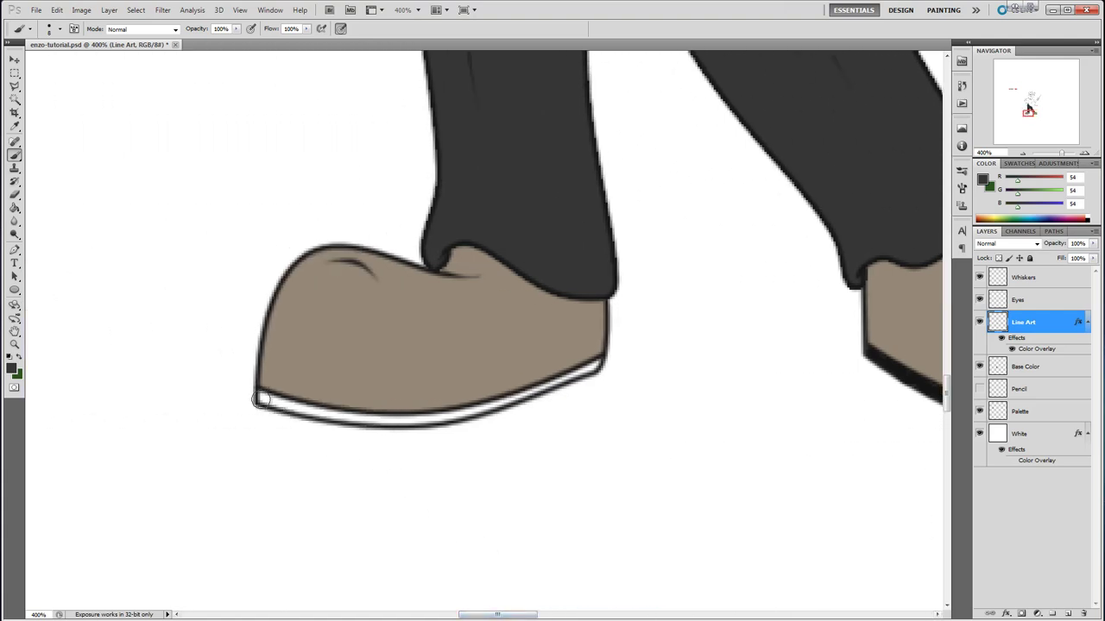
drag(265, 397, 306, 412)
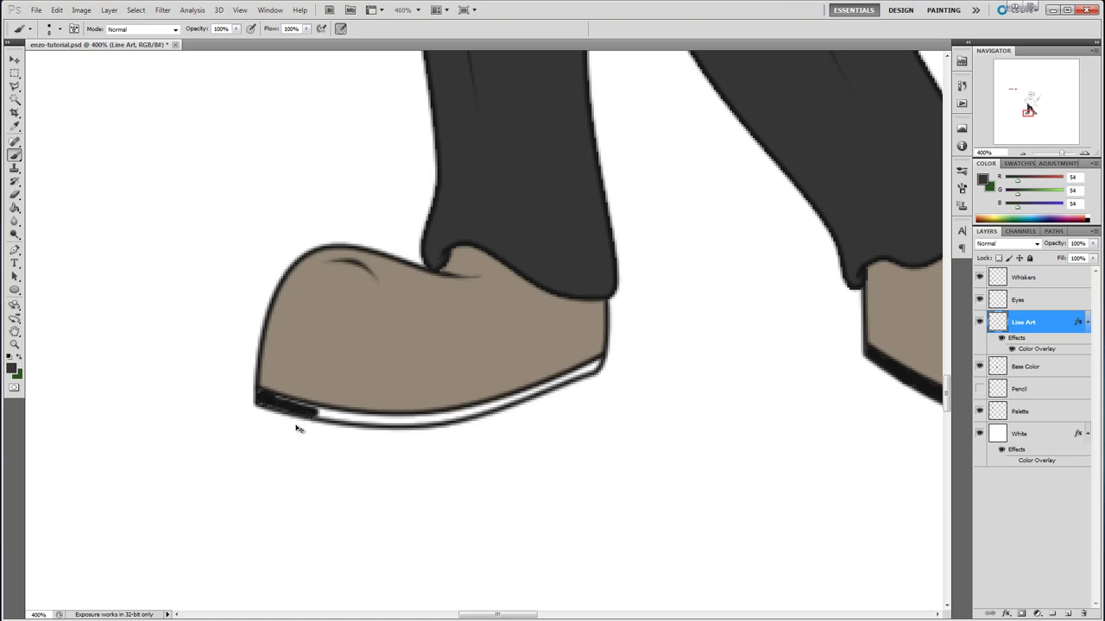
key(ctrl+z)
drag(513, 616, 548, 616)
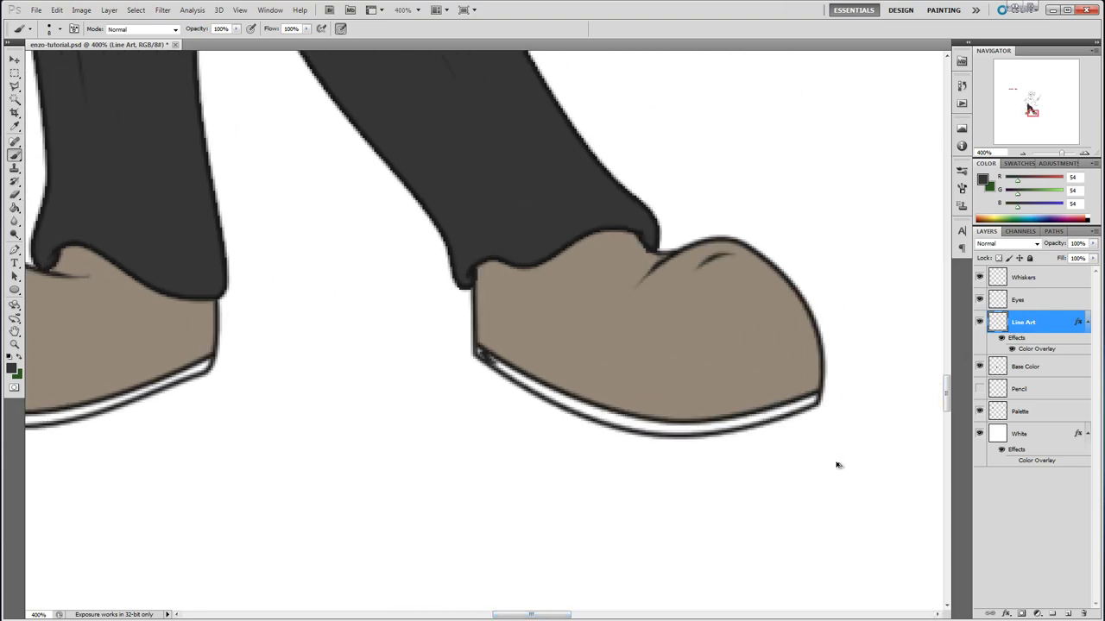
Paint the sole of the right-hand shoe dark gray on the Base Color layer with the Brush.
click(1040, 371)
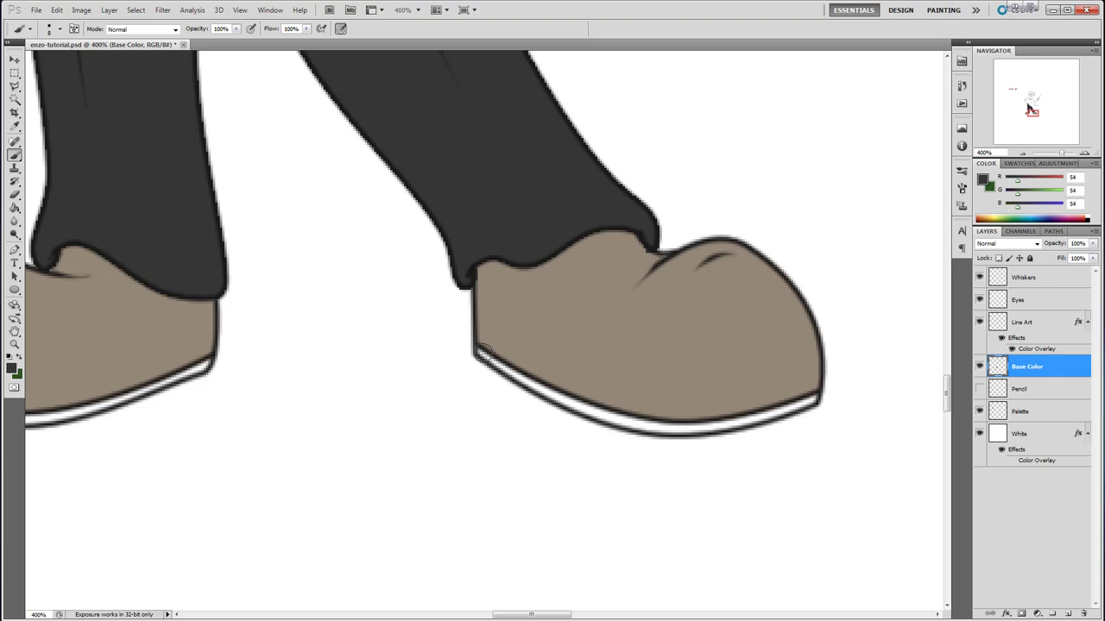
mouse_move(482, 352)
mouse_down()
mouse_move(527, 386)
mouse_move(572, 395)
mouse_move(529, 381)
mouse_move(600, 423)
mouse_move(593, 411)
mouse_move(673, 430)
mouse_move(639, 421)
mouse_move(717, 427)
mouse_move(794, 402)
mouse_up()
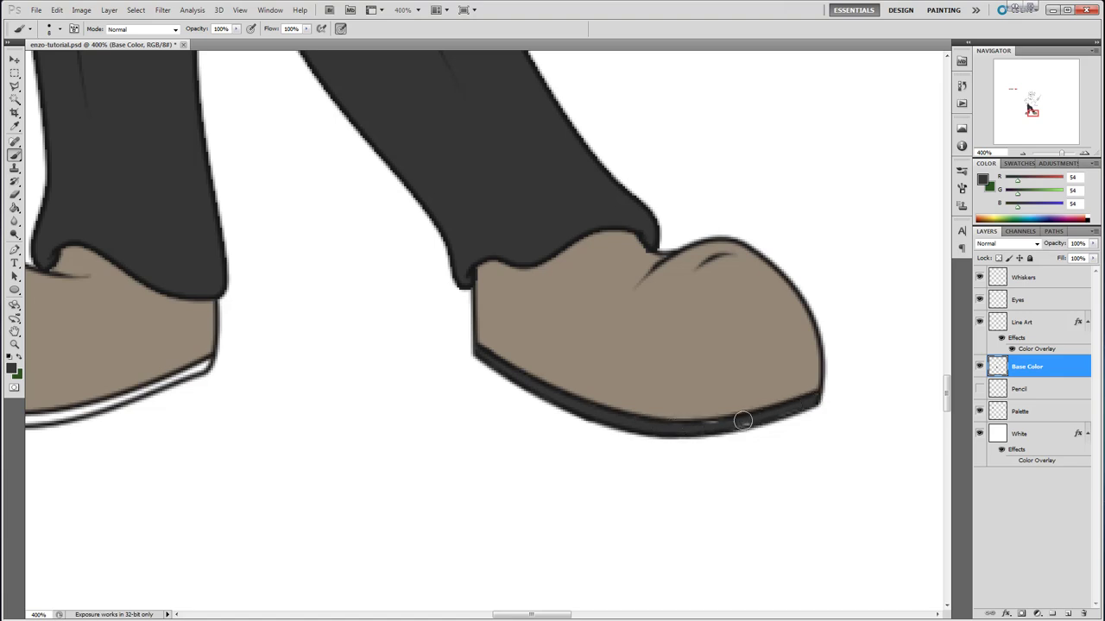
click(814, 400)
drag(529, 608, 493, 608)
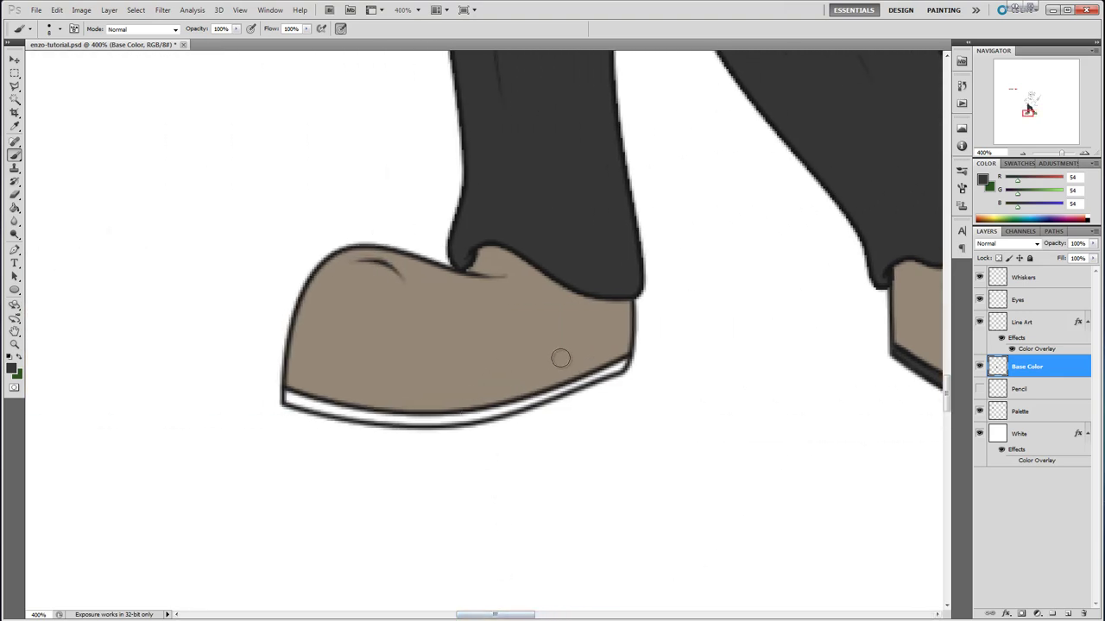
Paint the sole of the left-hand shoe dark gray on the Base Color layer with the Brush.
mouse_move(562, 391)
mouse_down()
mouse_move(552, 395)
mouse_move(619, 359)
mouse_move(568, 394)
mouse_up()
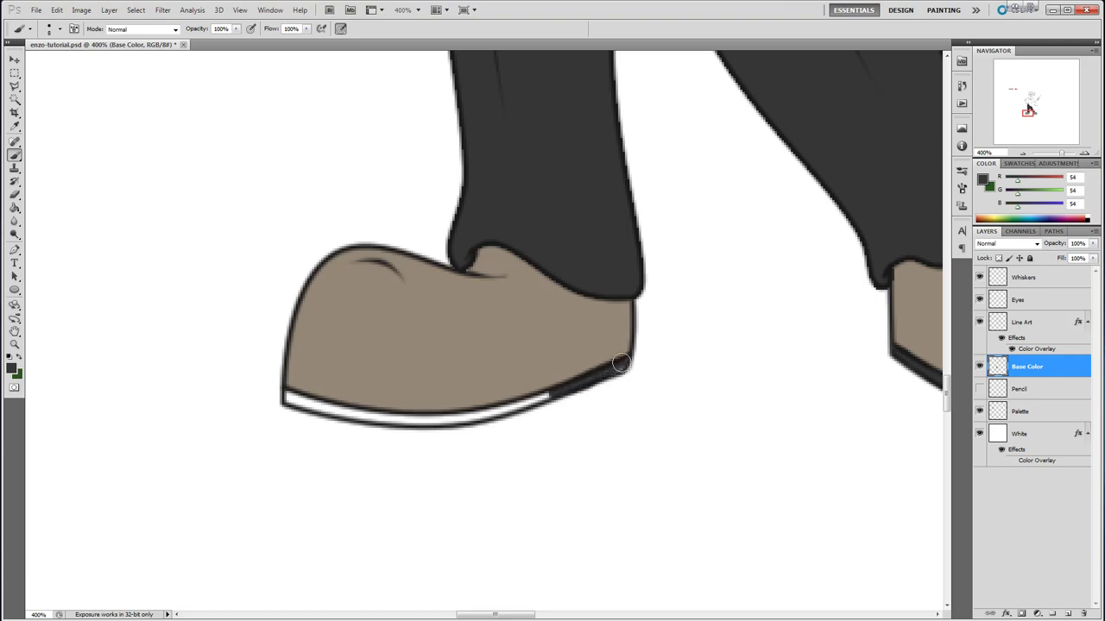
drag(291, 404, 370, 414)
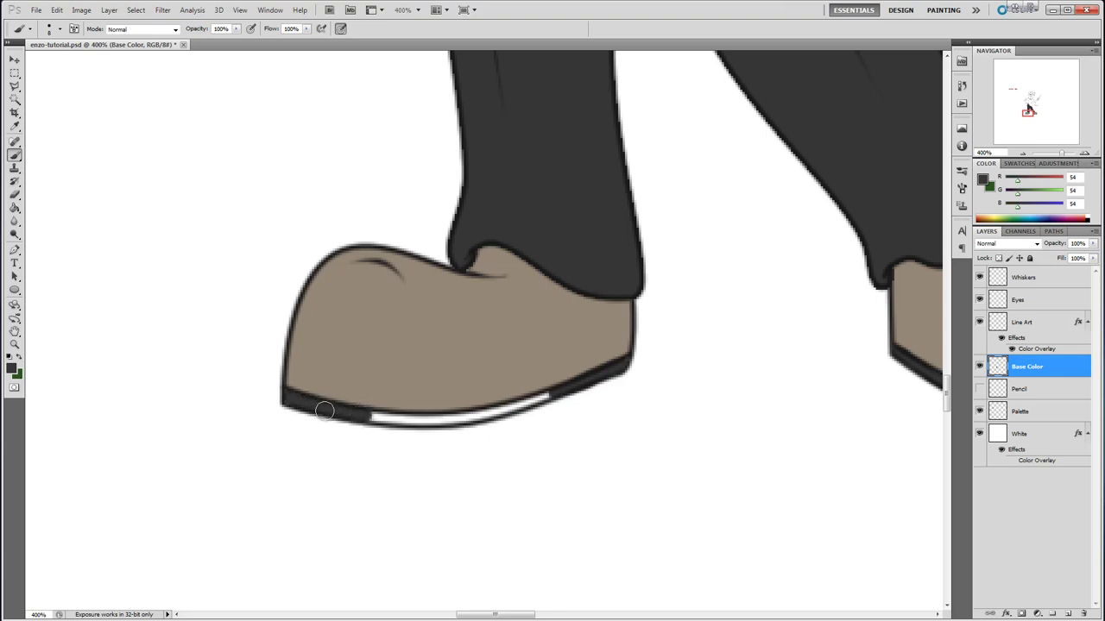
drag(287, 396, 430, 421)
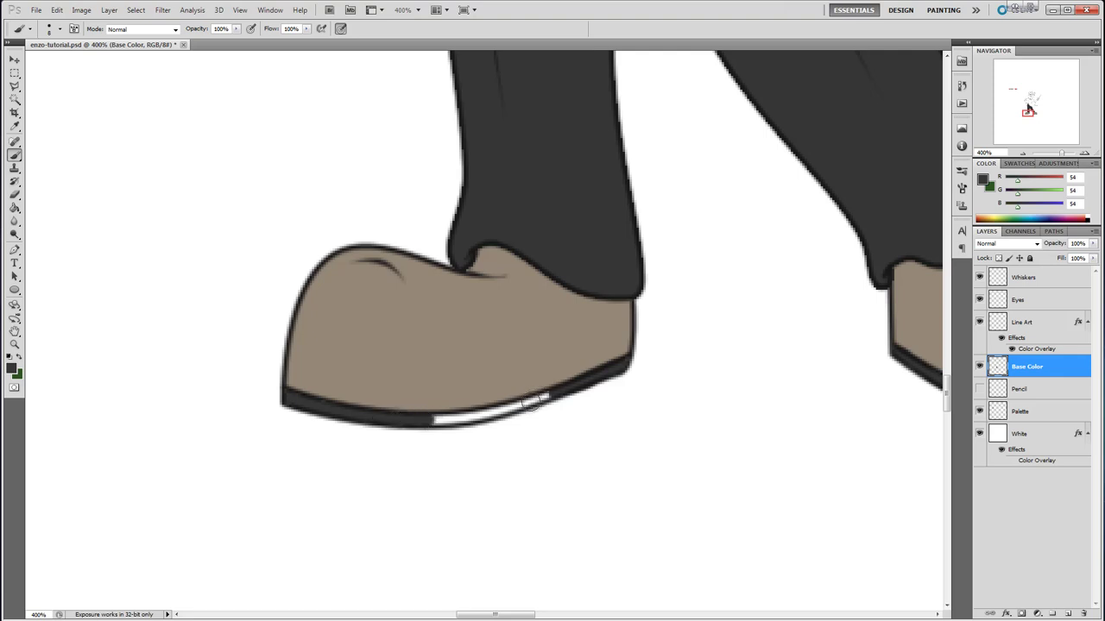
drag(552, 391, 441, 421)
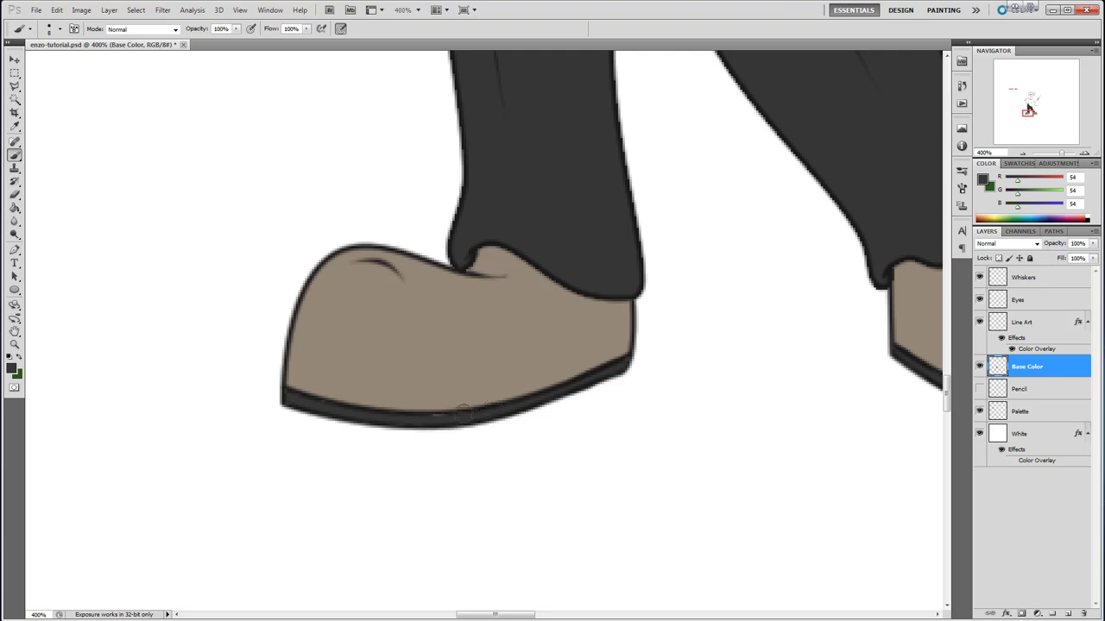
Soften the tip of the sleeve line inside the shirt with the Eraser on the Line Art layer, and return to the Base Color layer.
drag(948, 394, 950, 334)
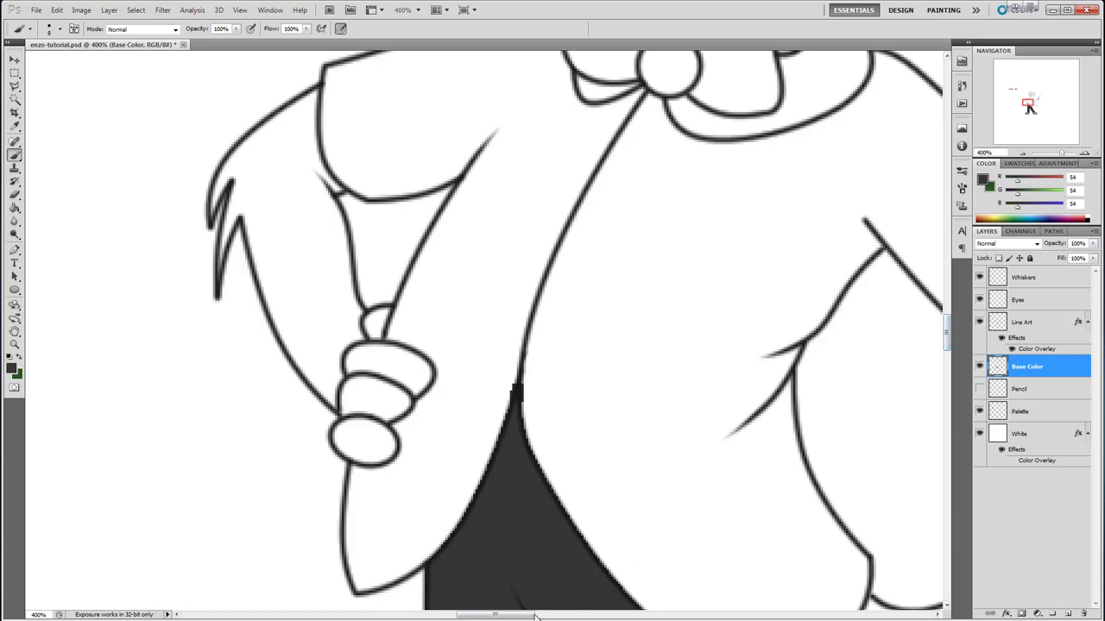
drag(507, 616, 527, 616)
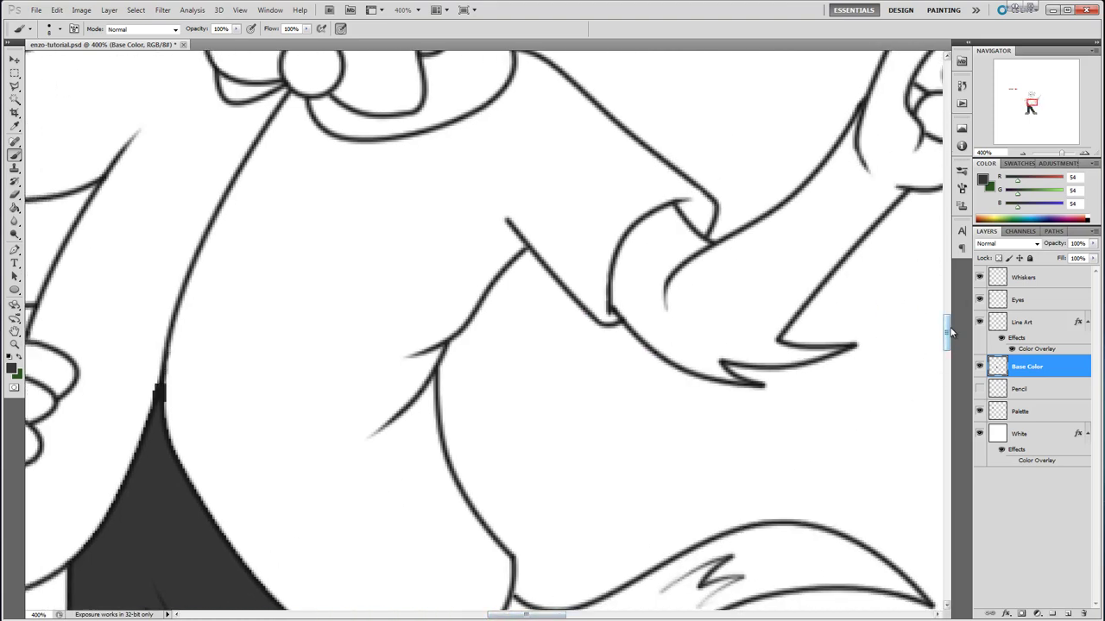
mouse_move(953, 335)
mouse_down()
mouse_move(948, 319)
mouse_move(947, 341)
mouse_up()
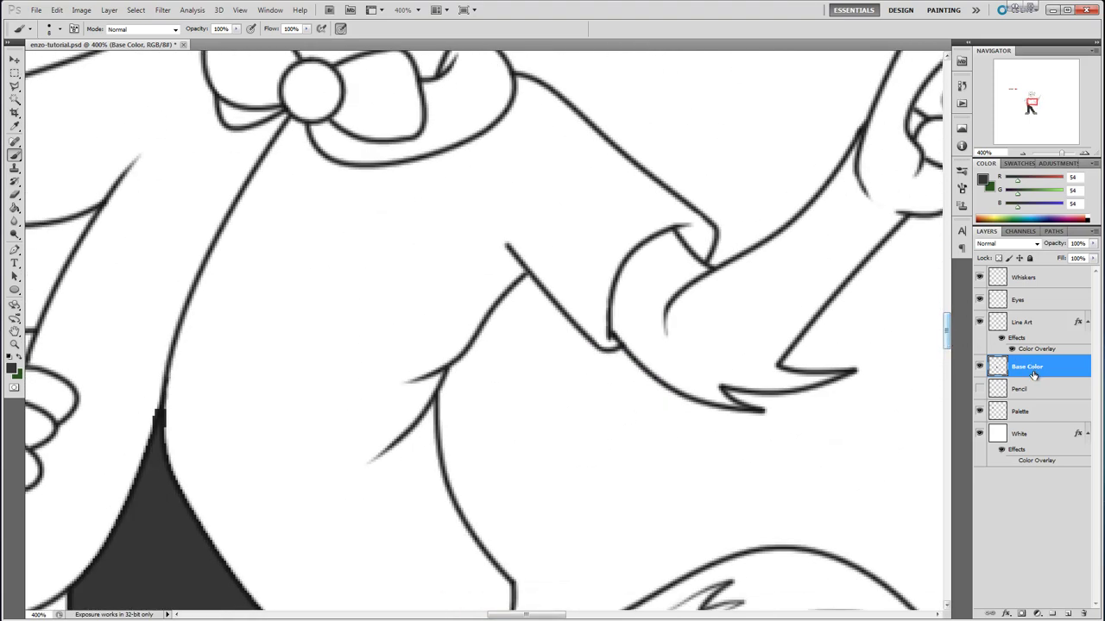
click(1044, 322)
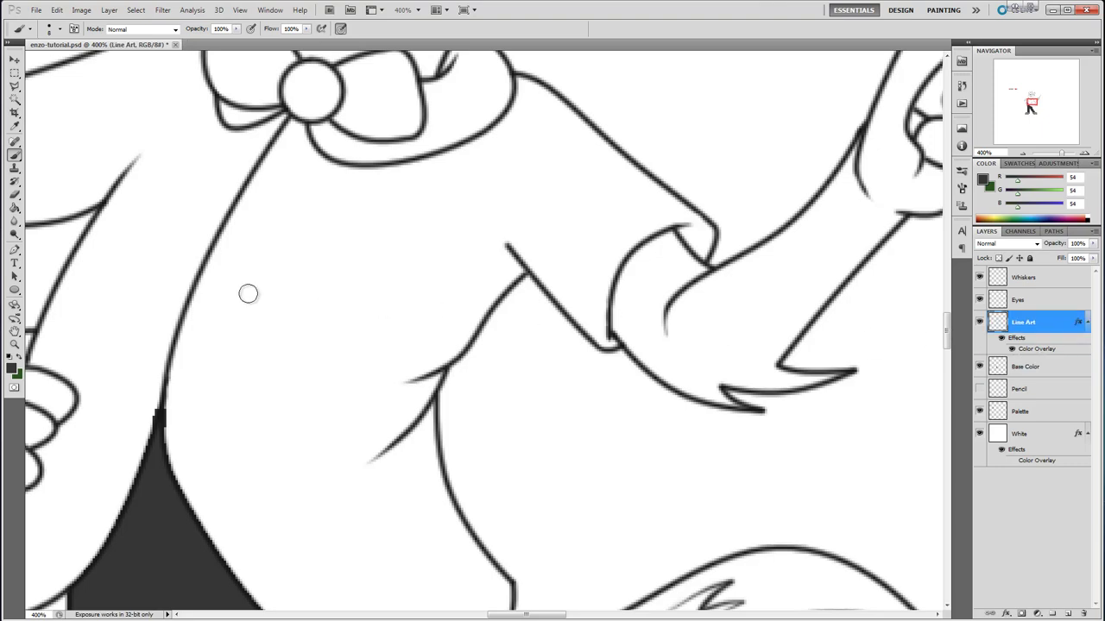
click(14, 195)
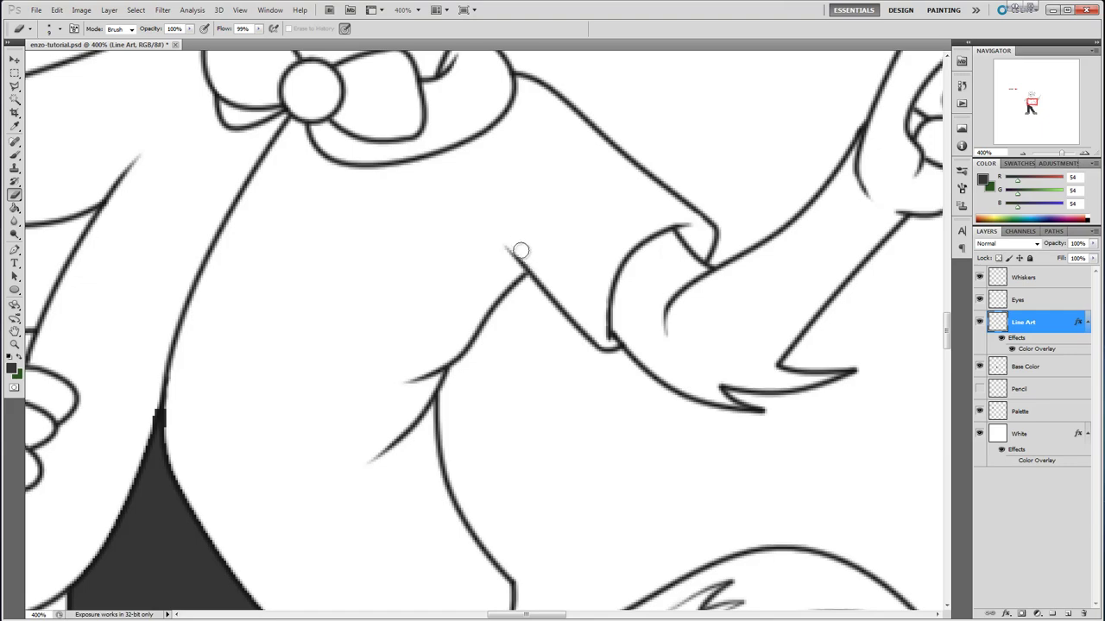
click(1040, 367)
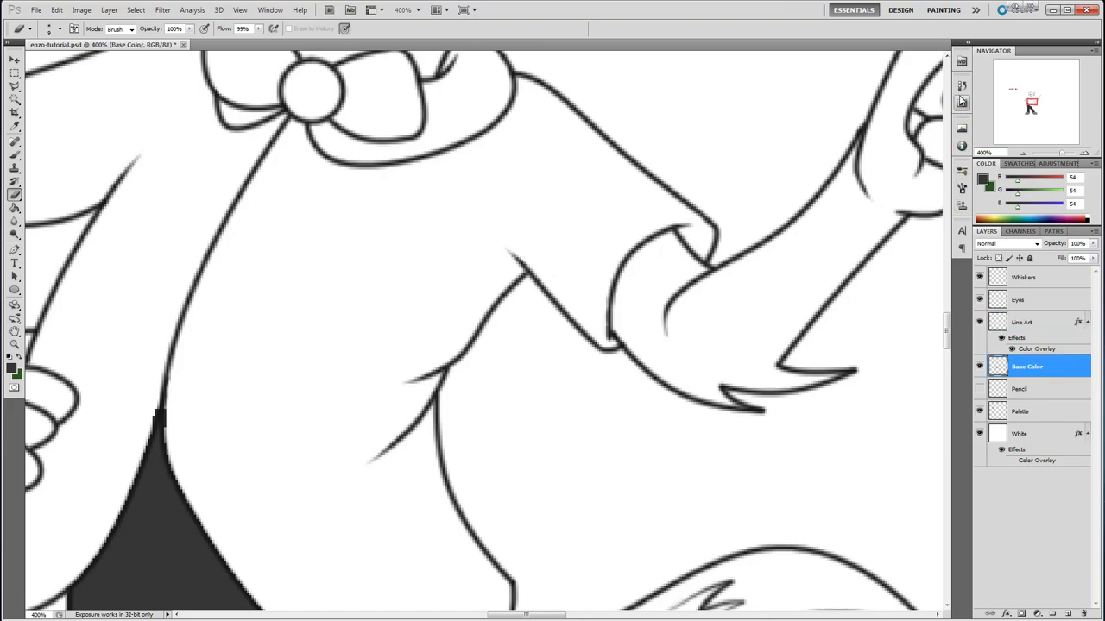
Hide and show the Line Art layer repeatedly to examine the dark trouser fill where the shirt opens.
drag(543, 618, 529, 618)
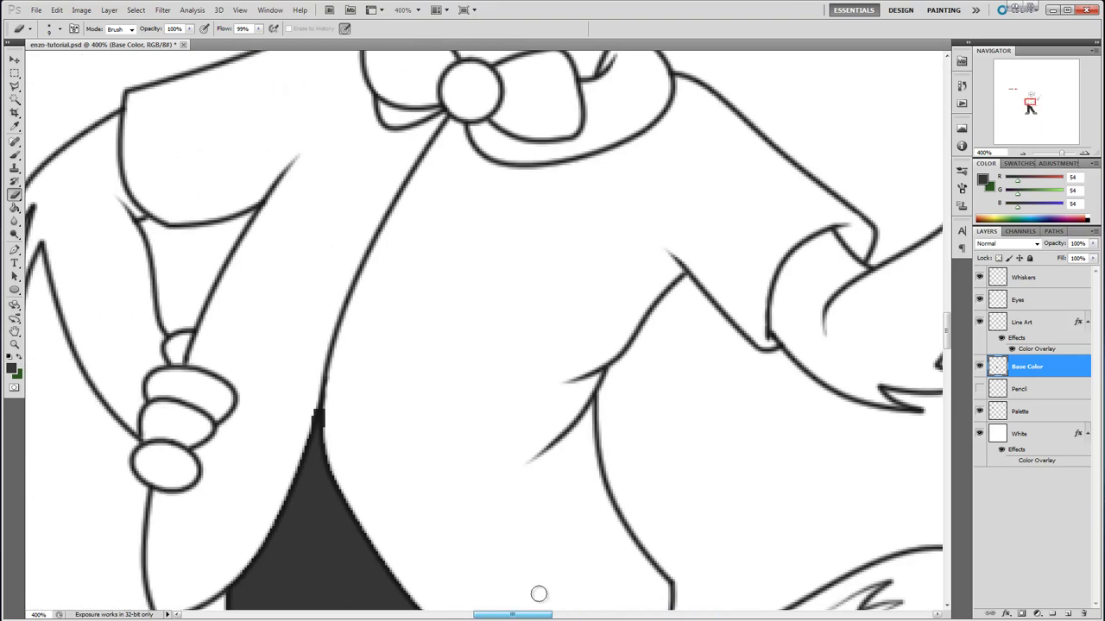
mouse_move(947, 336)
mouse_down()
mouse_move(952, 349)
mouse_move(949, 319)
mouse_up()
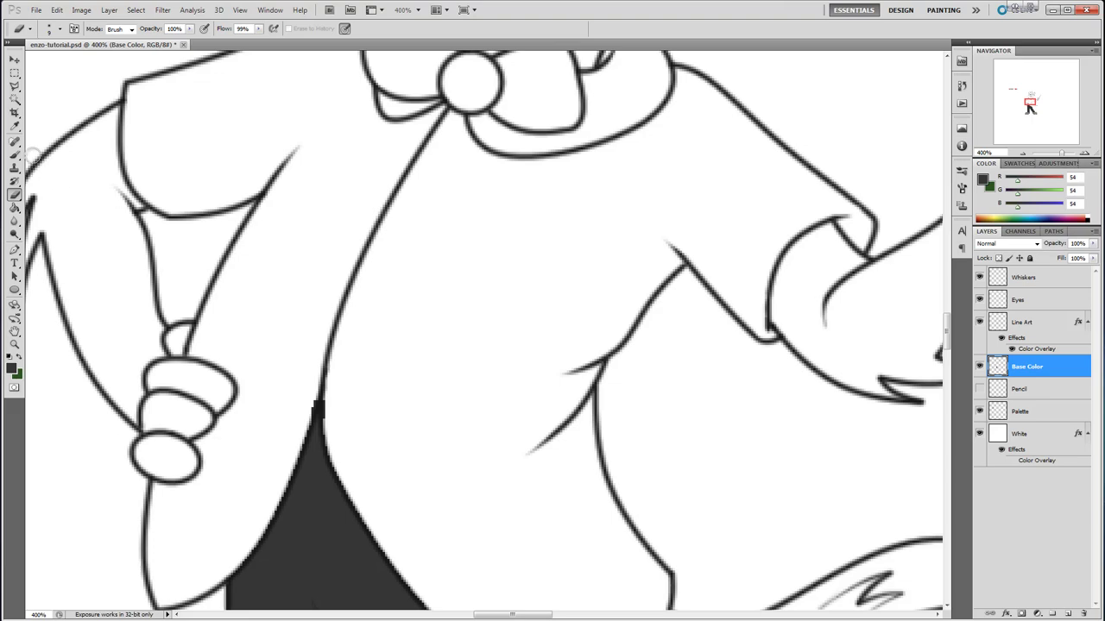
click(1045, 323)
click(1023, 153)
click(1022, 153)
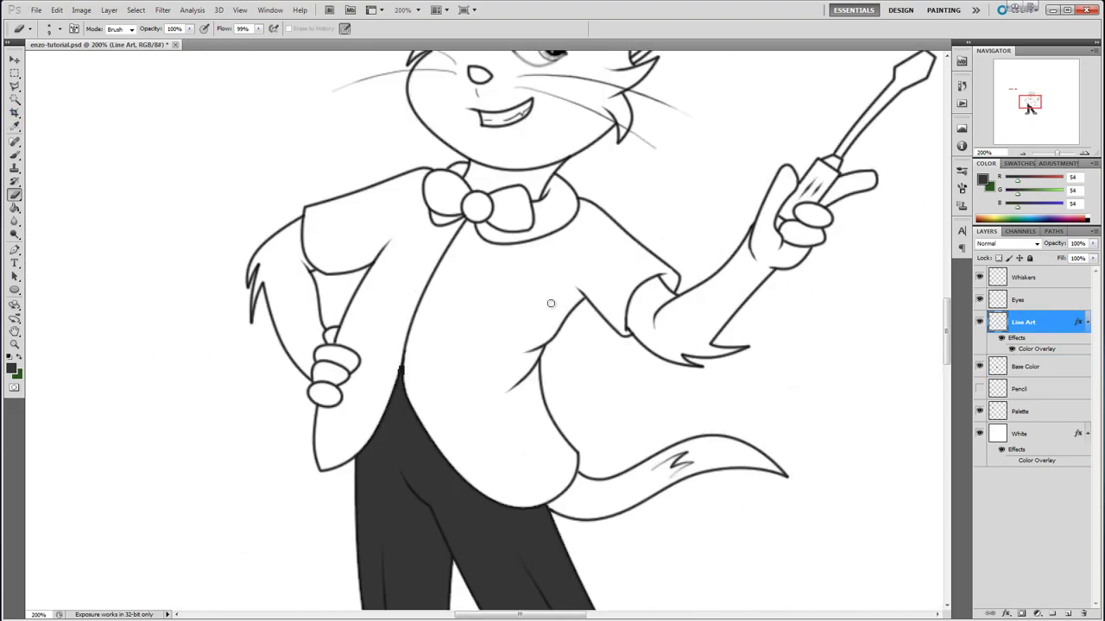
click(13, 100)
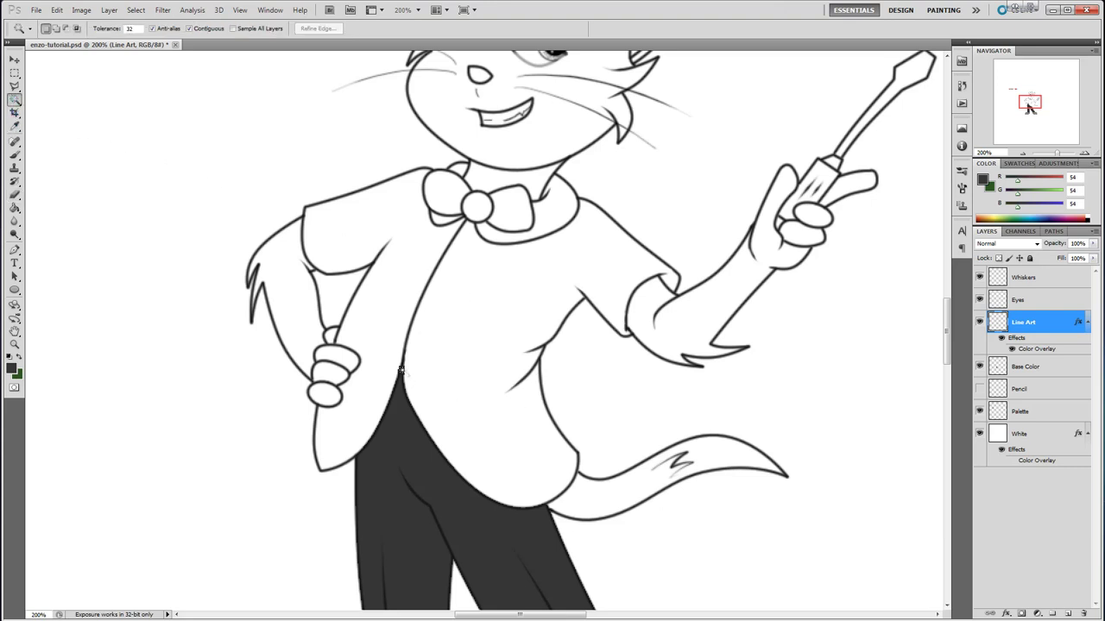
click(980, 322)
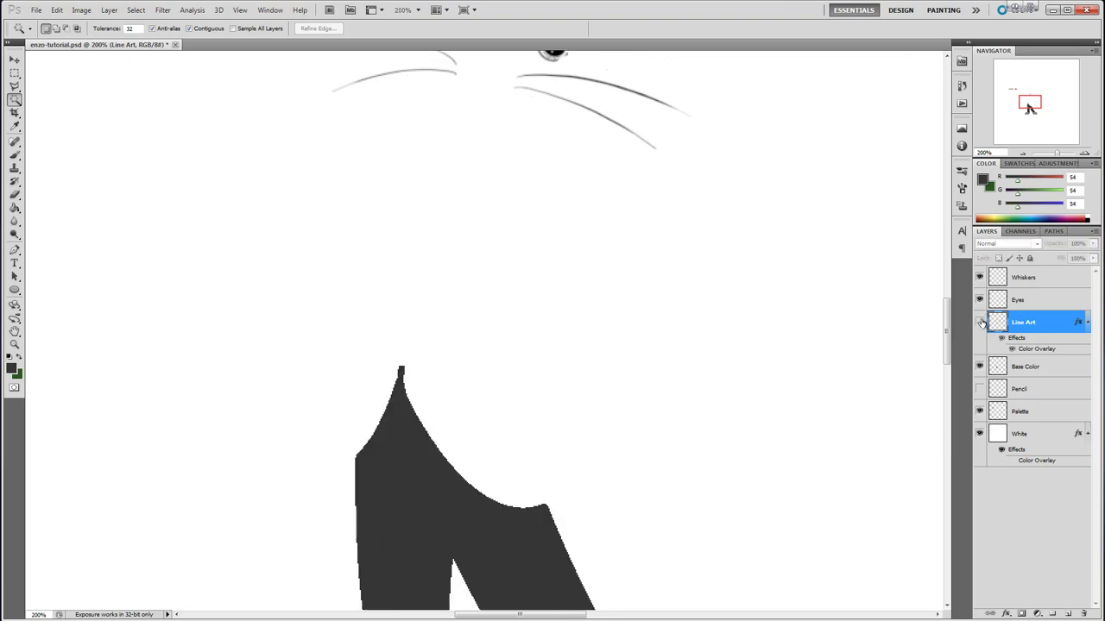
click(979, 321)
click(979, 321)
click(980, 322)
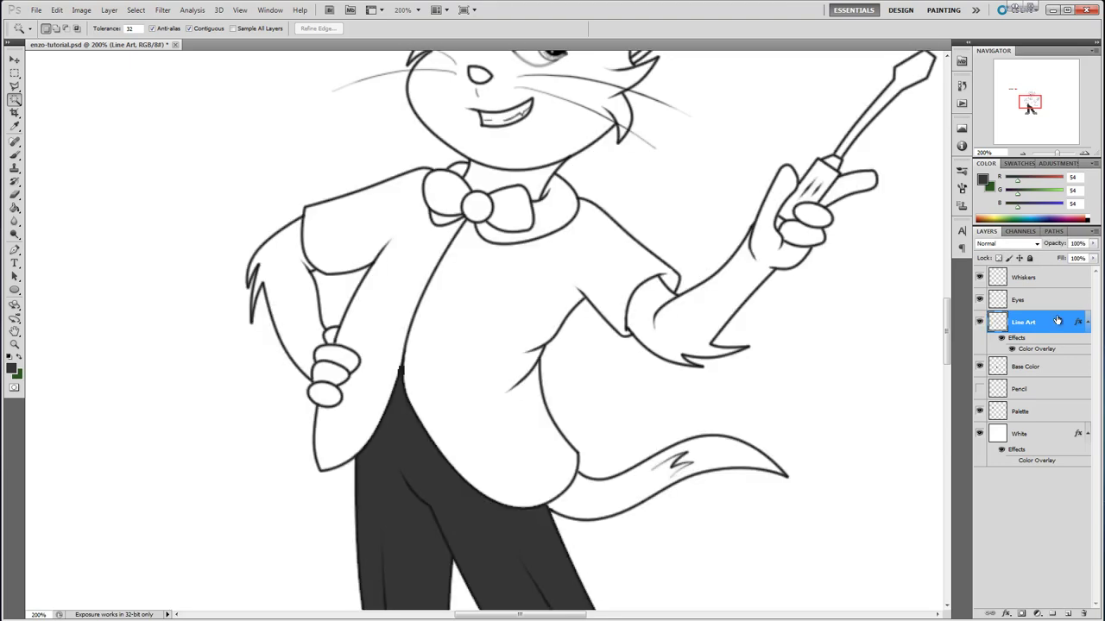
Touch up the pointed top of the trousers with the dark gray Brush on the Base Color layer.
click(1084, 153)
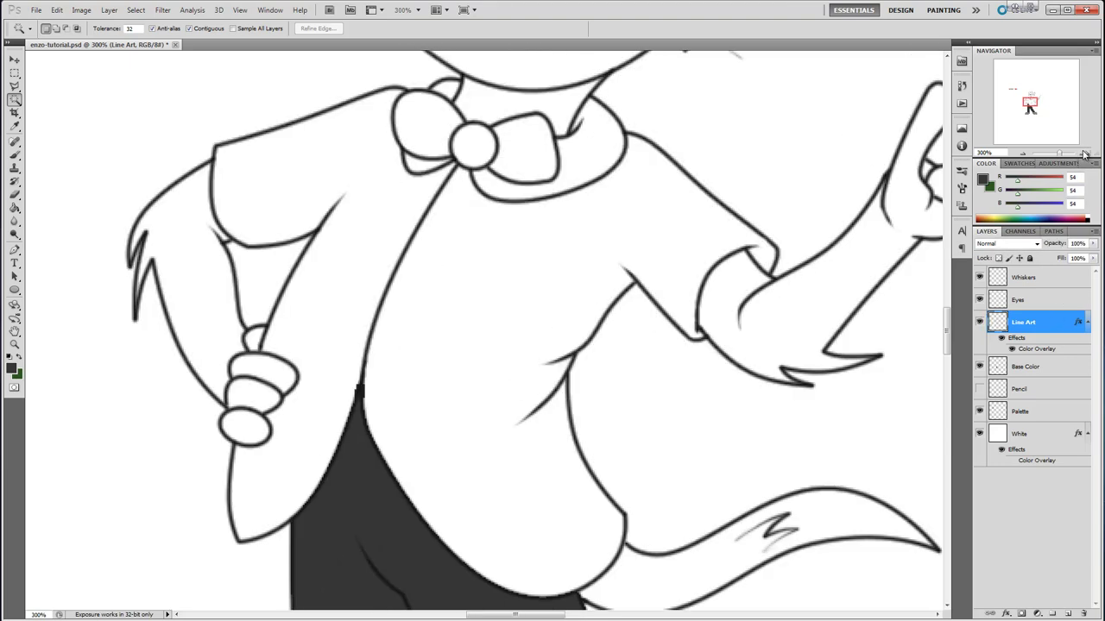
click(1084, 154)
click(1084, 154)
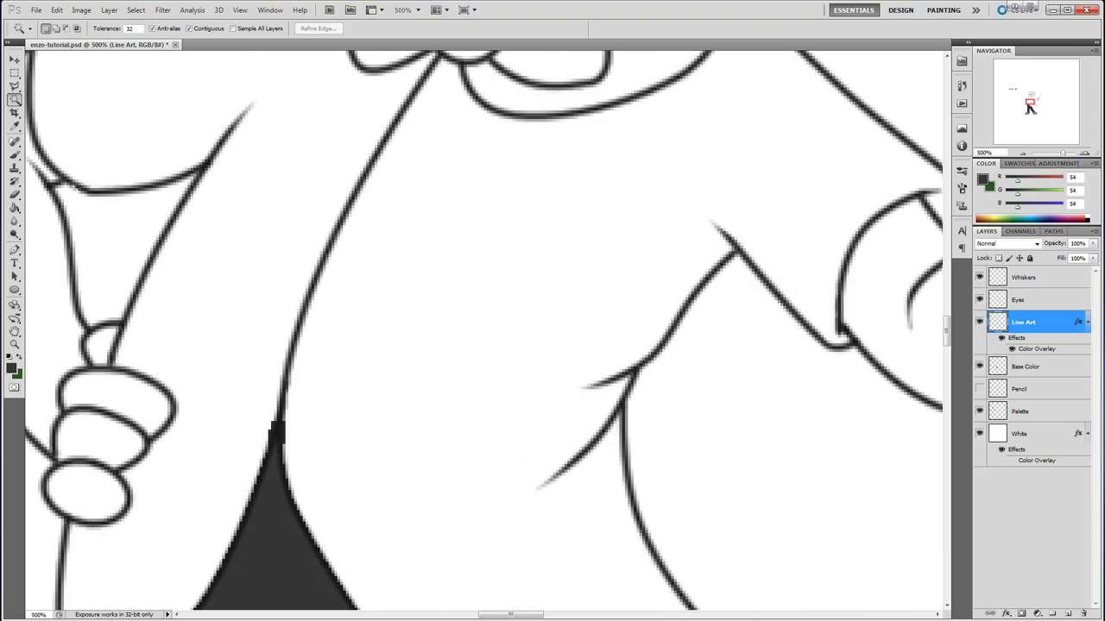
click(16, 129)
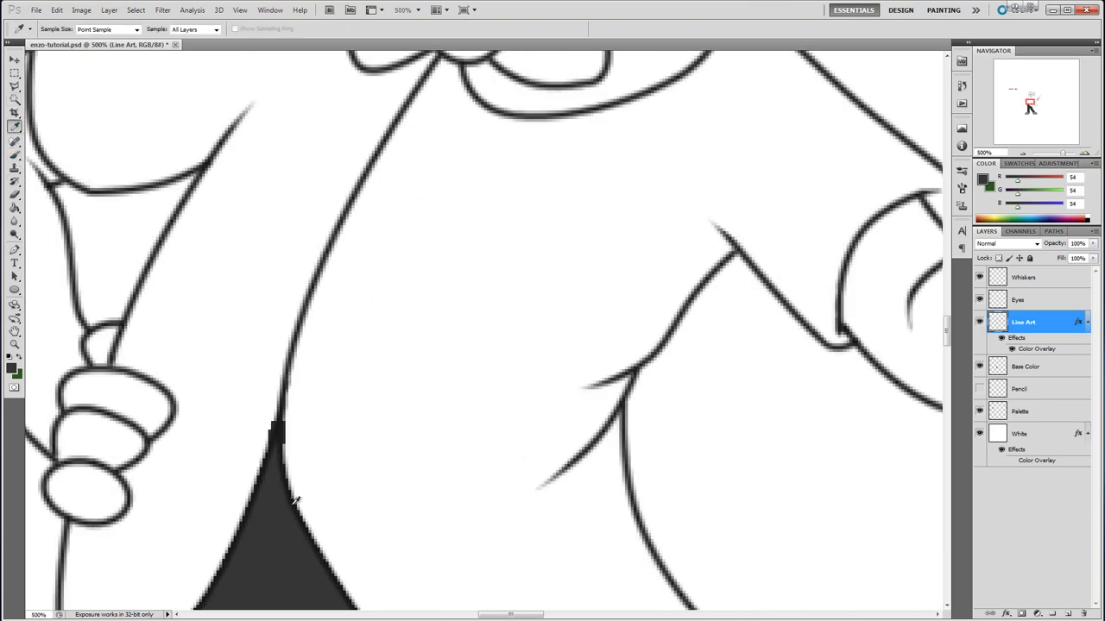
click(14, 155)
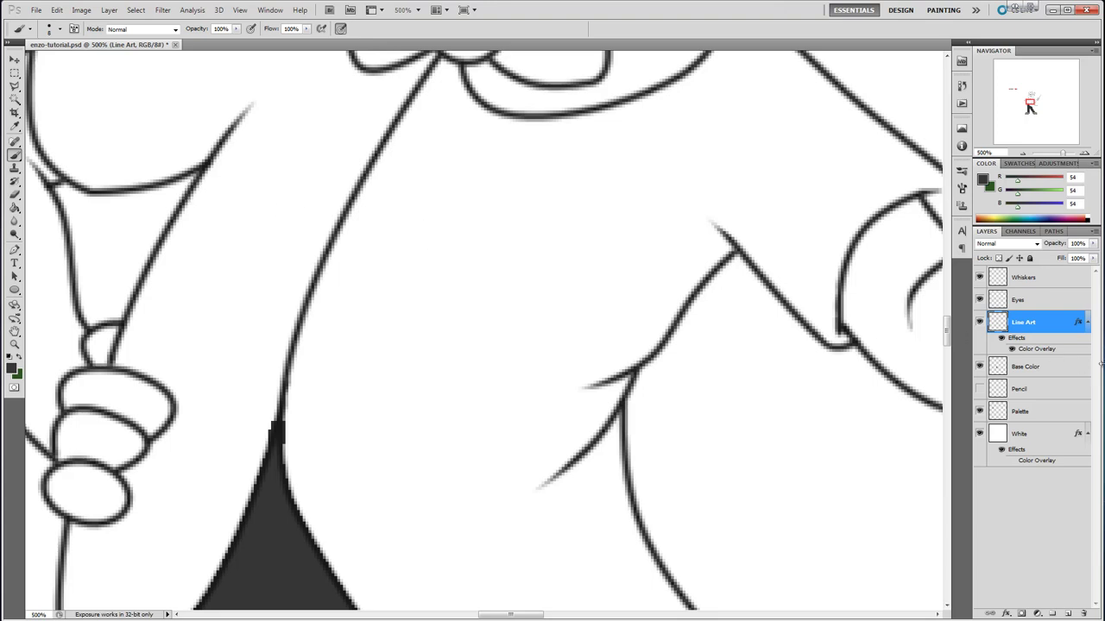
click(1063, 369)
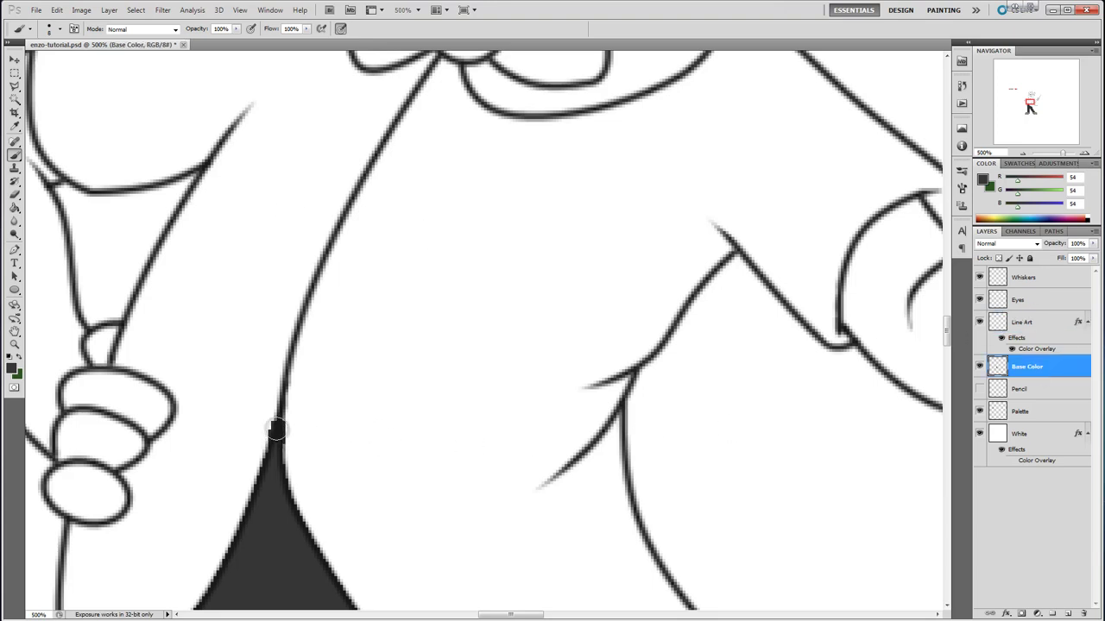
drag(274, 429, 282, 537)
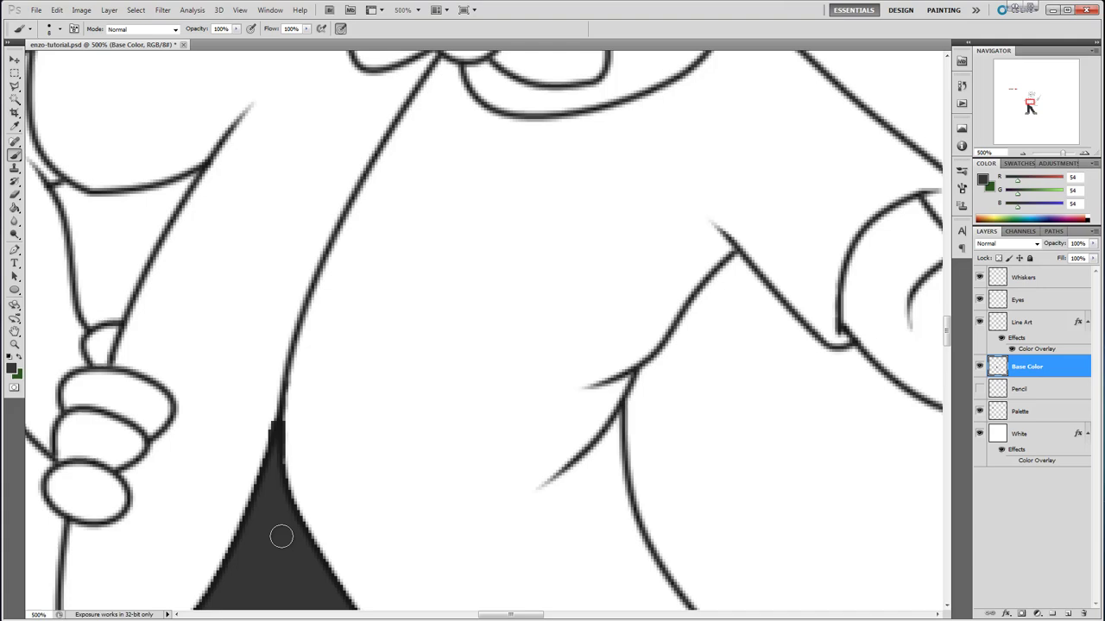
Select the shirt, including its collar parts, on the Line Art layer with the Magic Wand.
click(1041, 324)
click(1023, 152)
click(1024, 153)
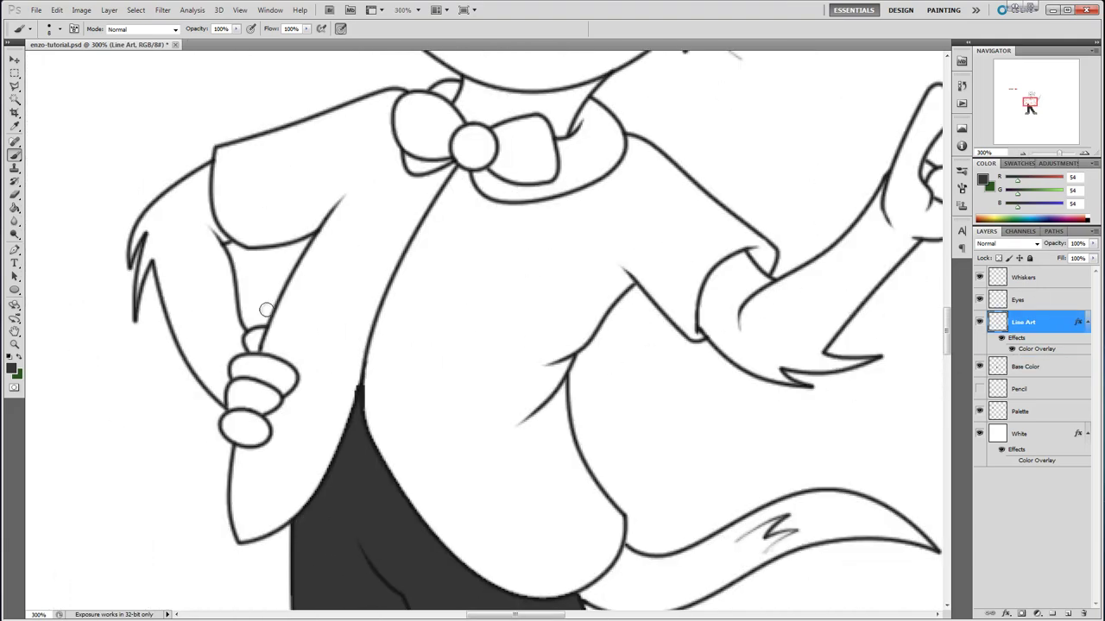
click(14, 98)
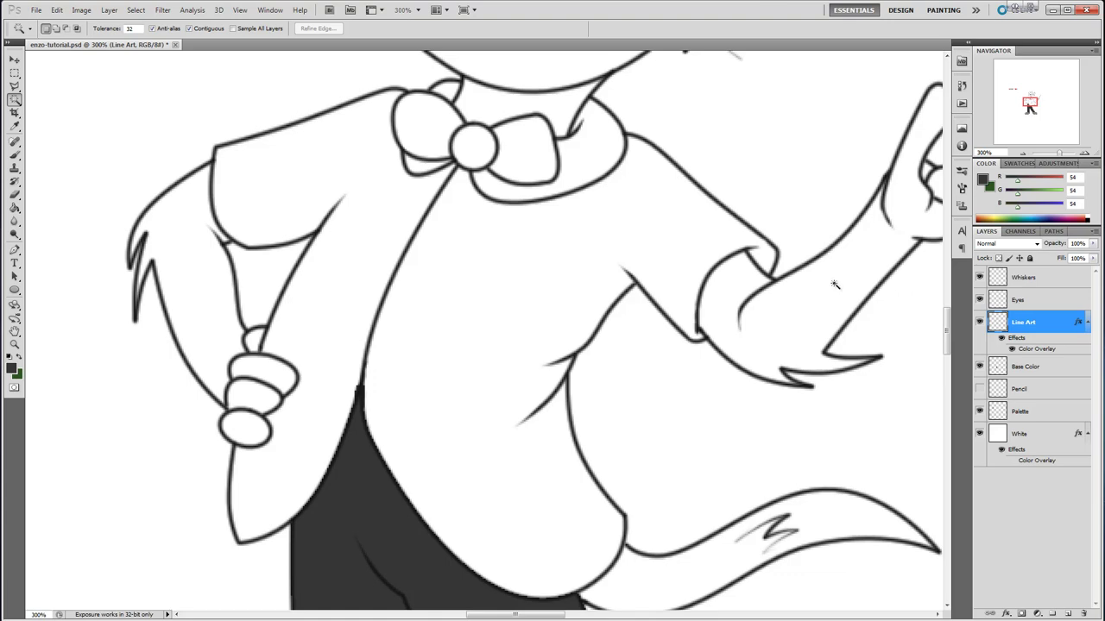
click(471, 274)
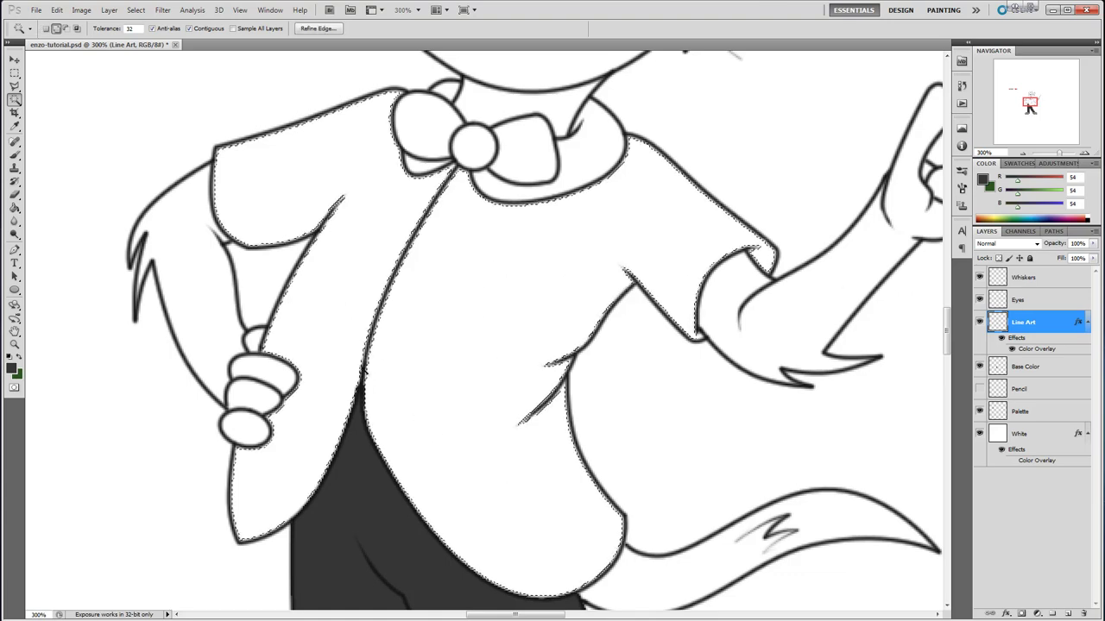
click(584, 153)
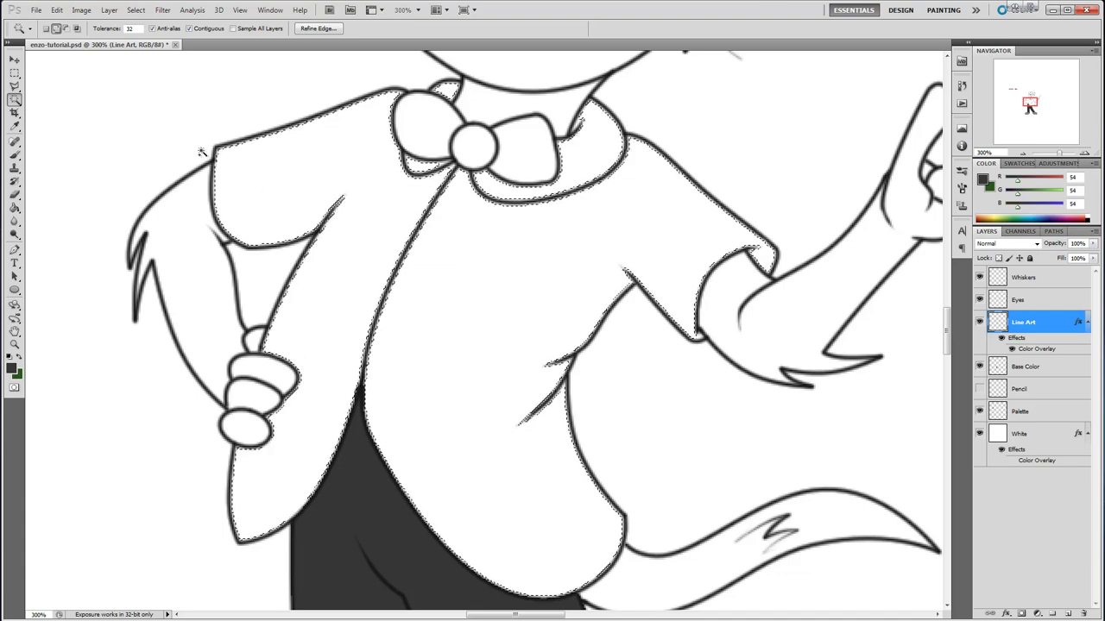
Expand the shirt selection so that it reaches under the outlines.
click(136, 10)
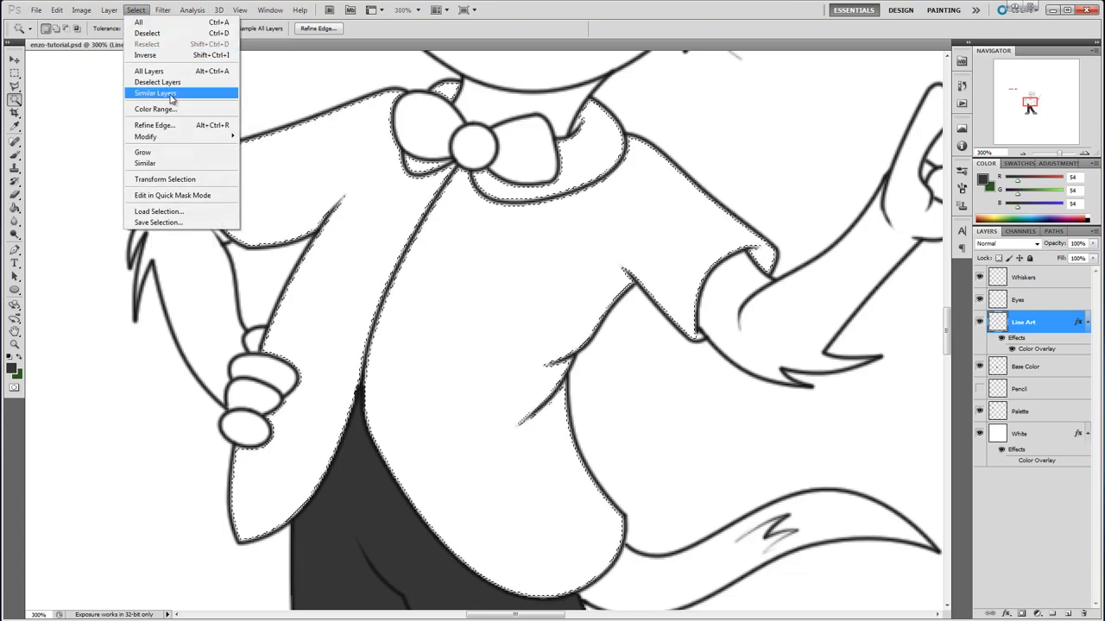
mouse_move(173, 136)
click(268, 153)
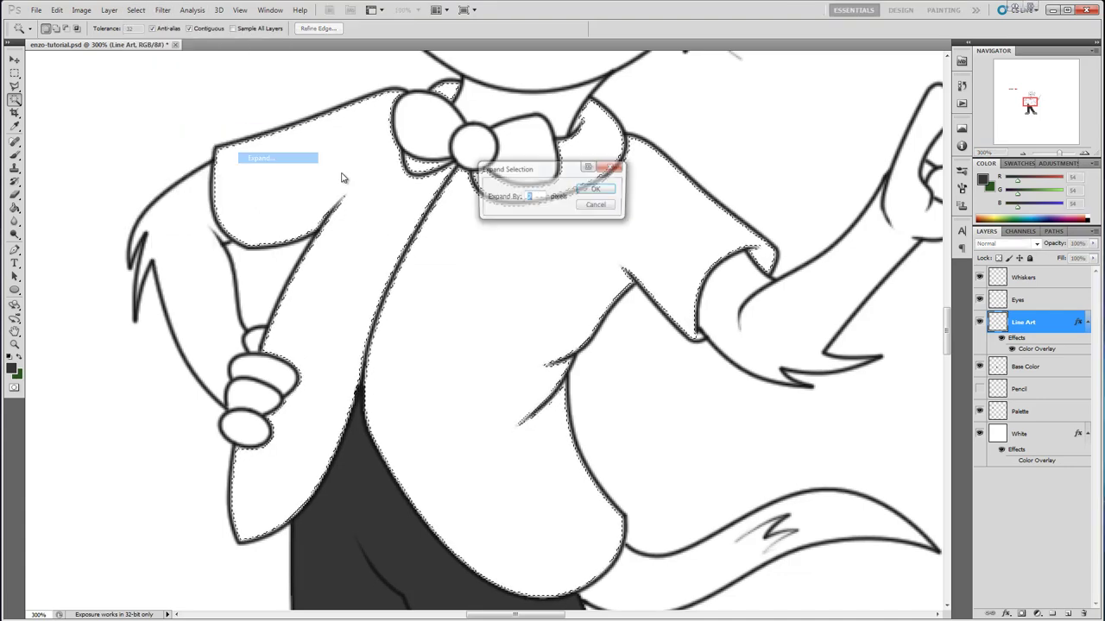
click(594, 188)
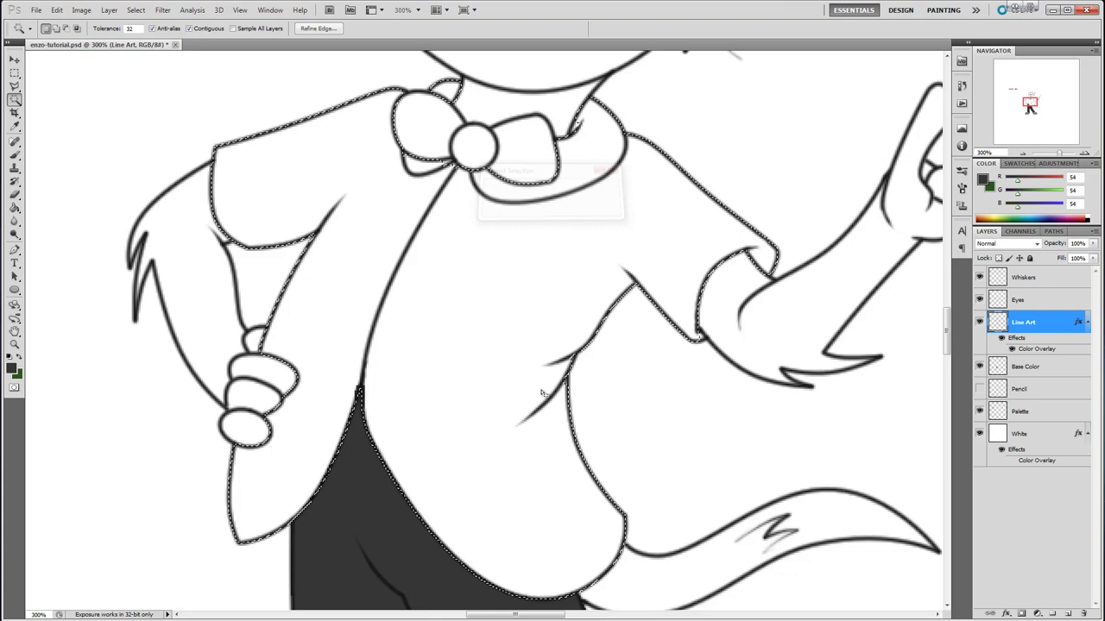
Fill the selected shirt on the Base Color layer with the light blue sampled from the palette, using the Paint Bucket.
click(1039, 369)
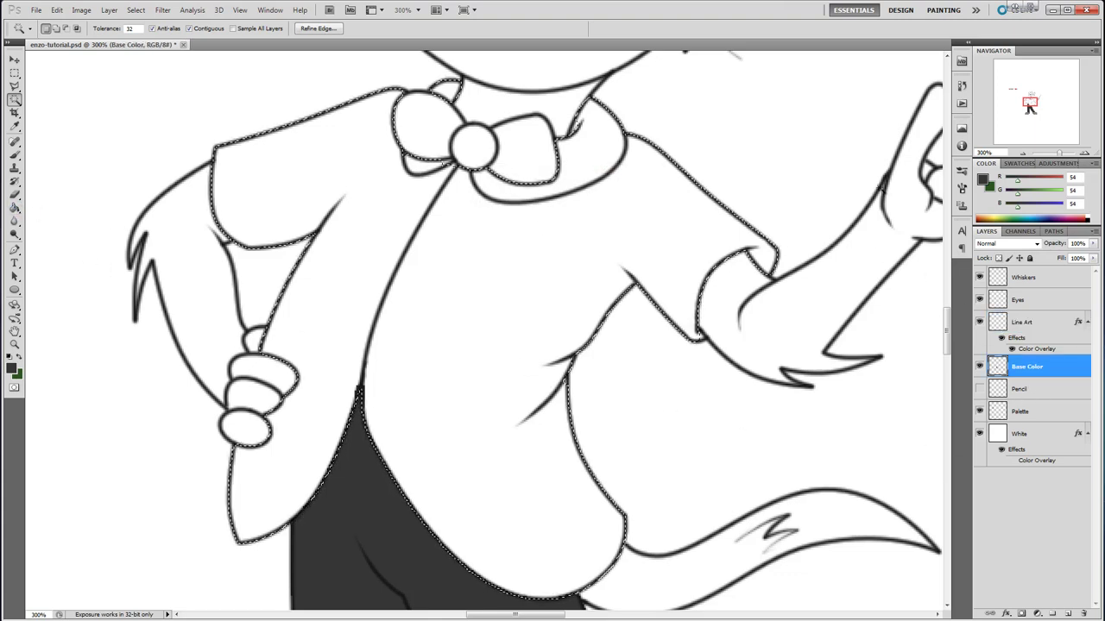
click(1021, 154)
click(1022, 154)
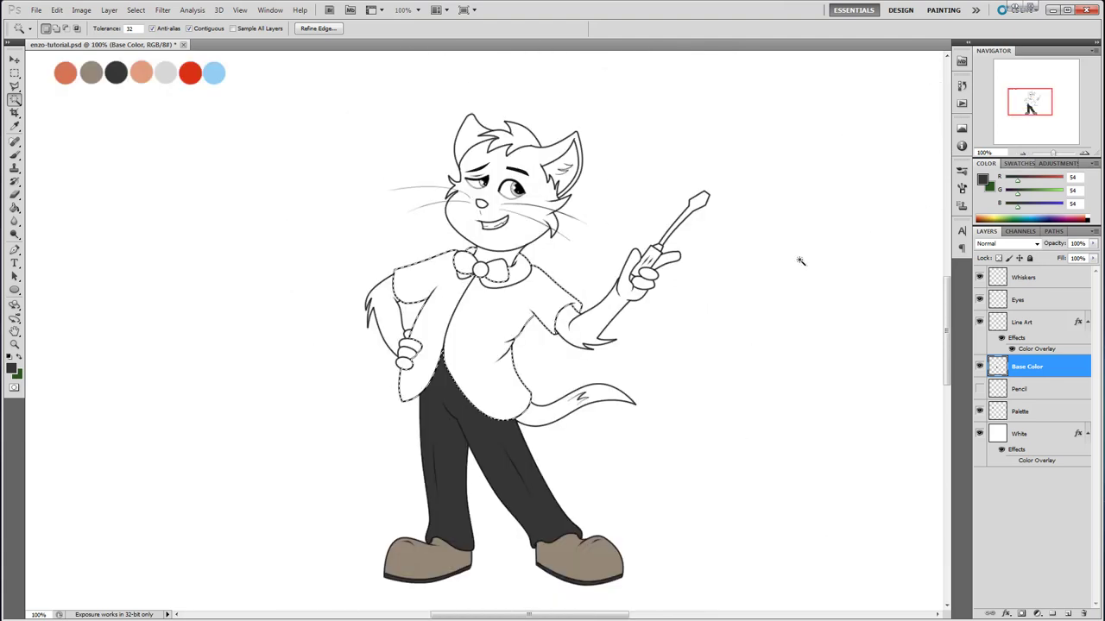
click(15, 126)
click(214, 70)
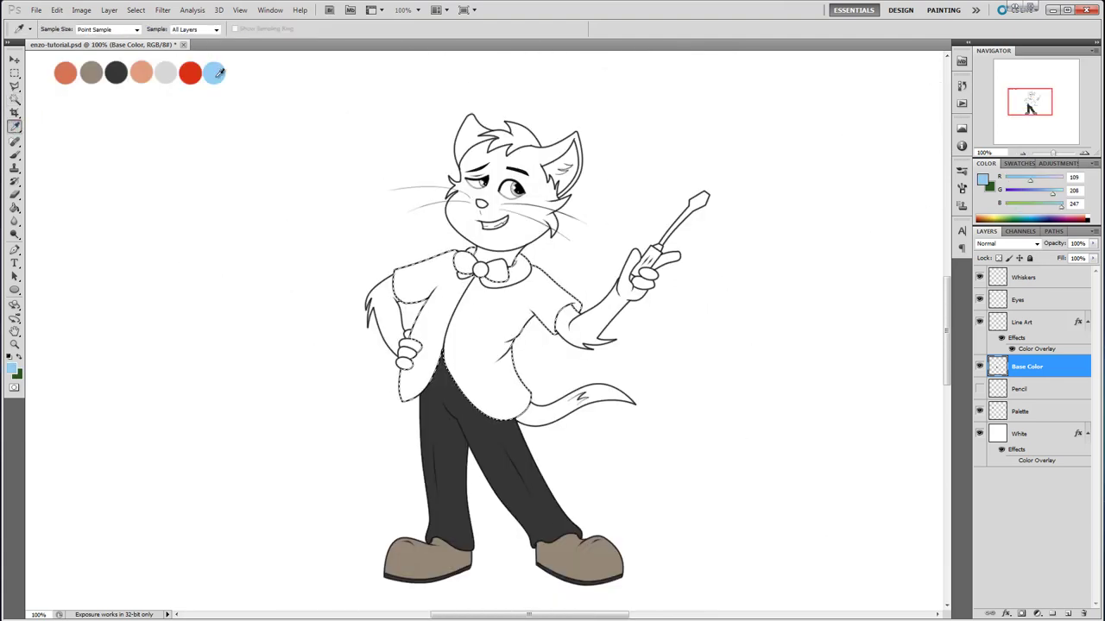
click(15, 207)
click(481, 314)
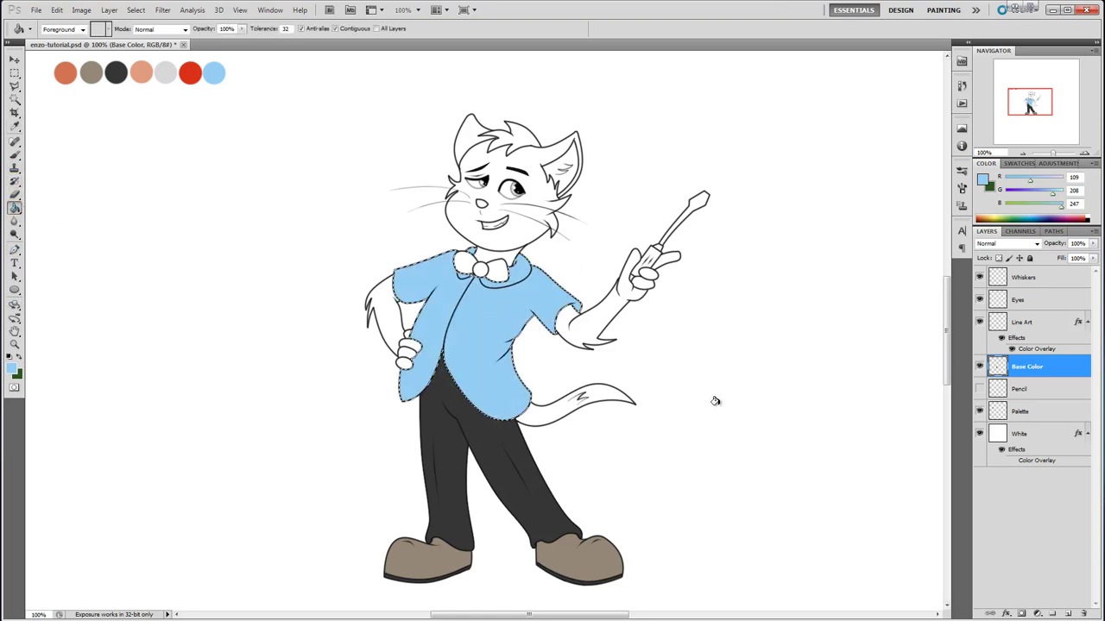
click(1083, 152)
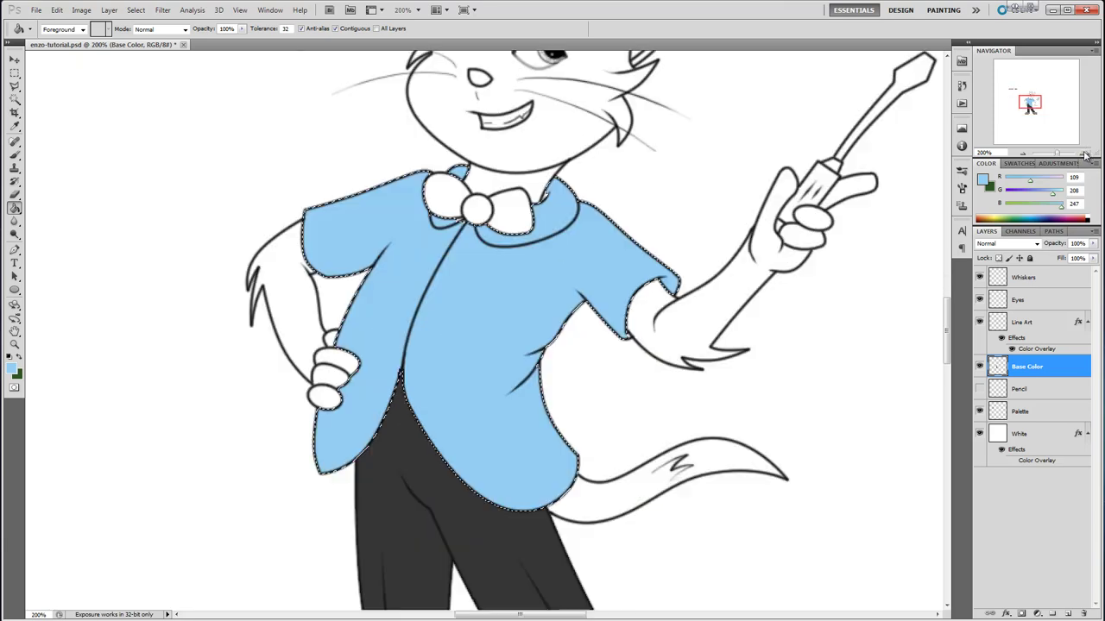
click(1084, 153)
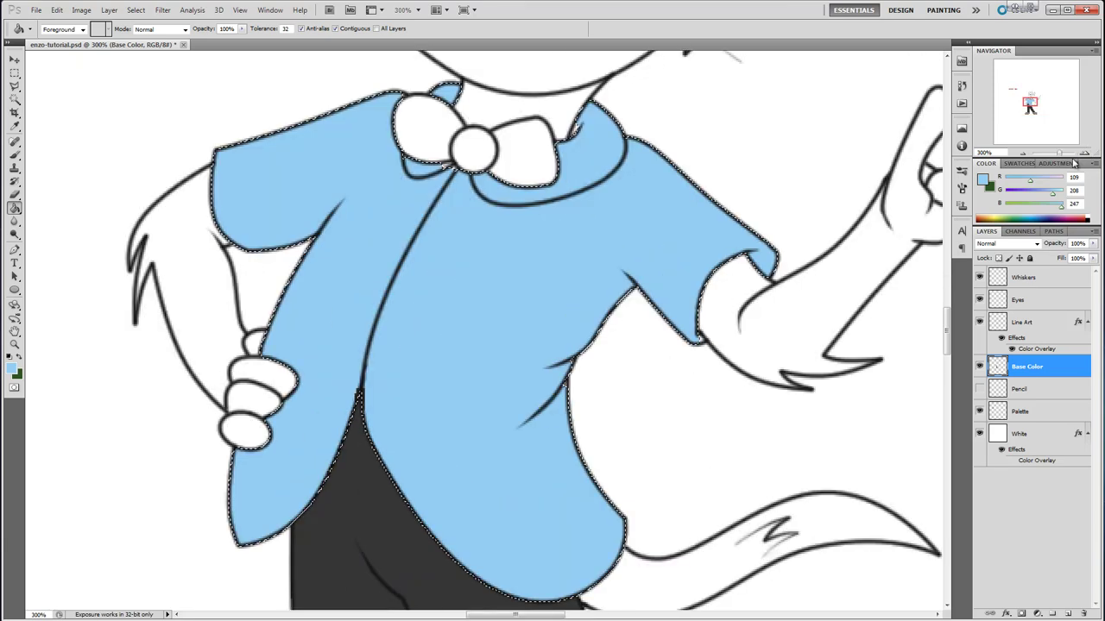
Clear the shirt selection and sample the red from the palette as the foreground color.
click(15, 99)
key(ctrl+d)
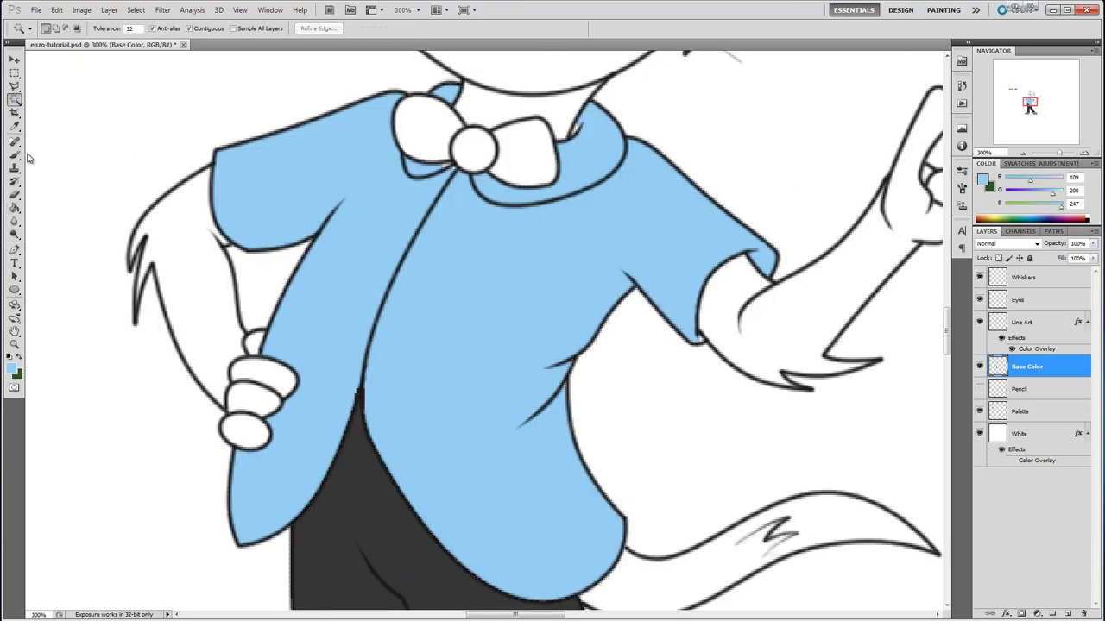
click(15, 155)
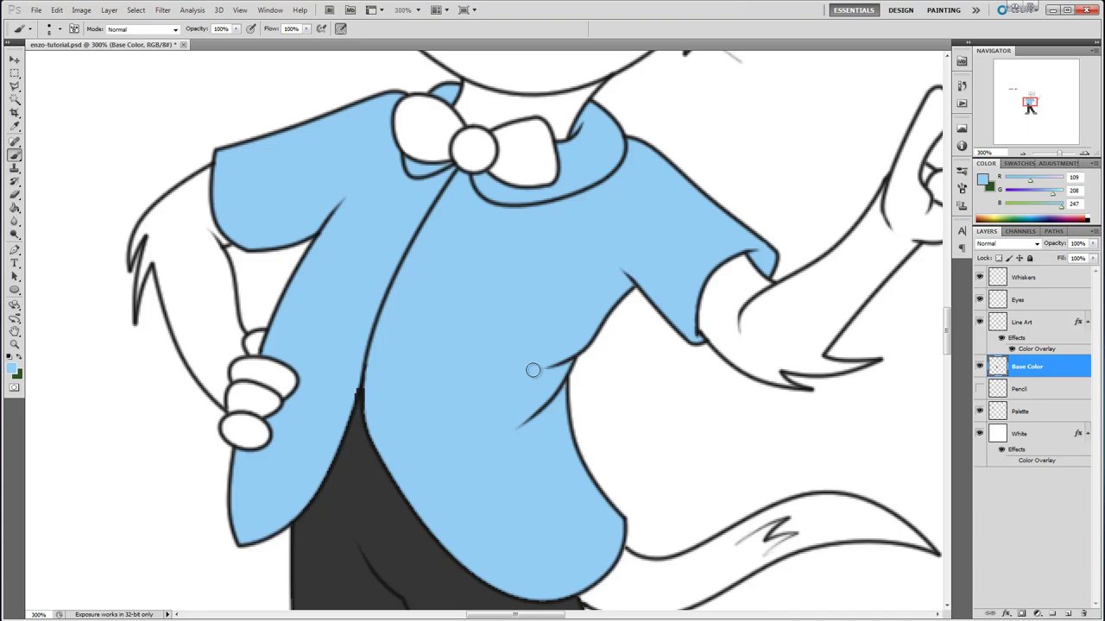
key(ctrl+minus)
key(ctrl+minus)
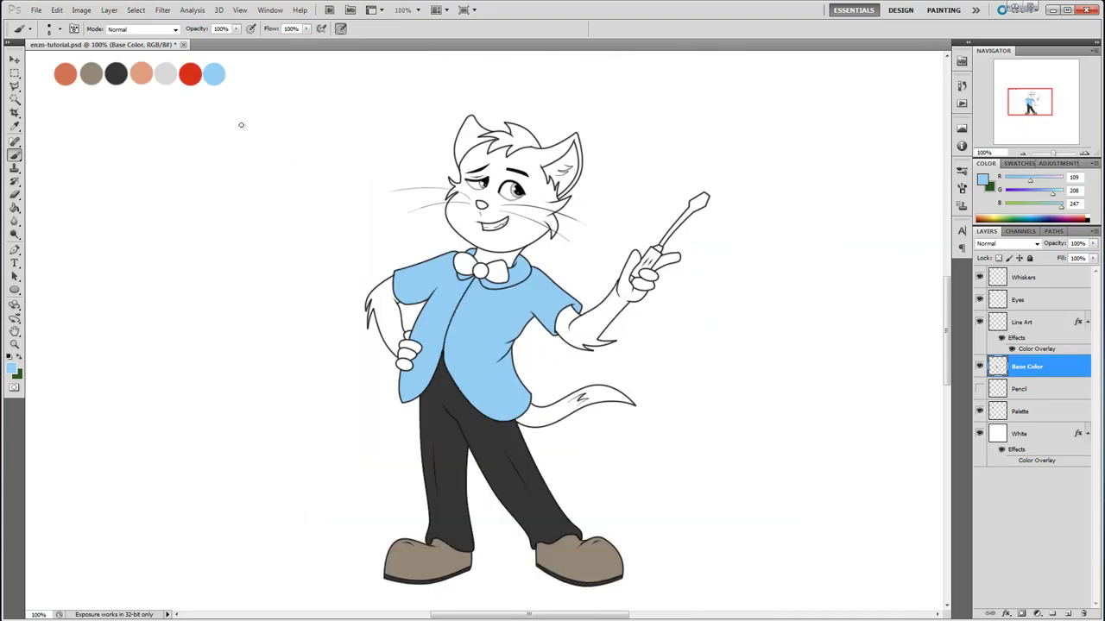
click(15, 125)
click(190, 74)
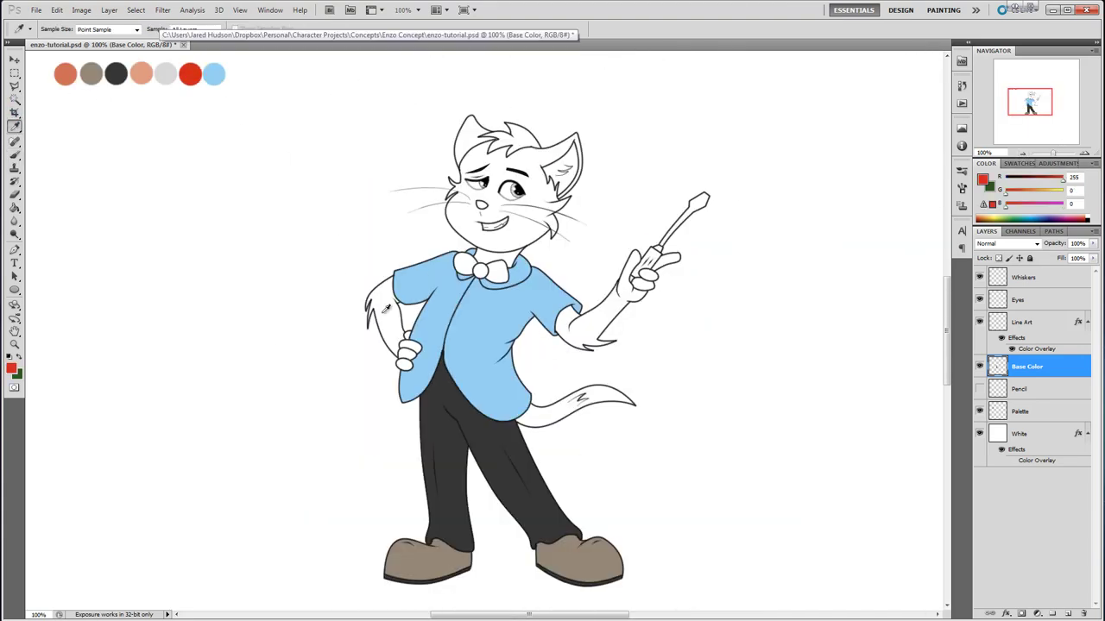
Select the knot and both loops of the bow tie on the Line Art layer with the Magic Wand.
click(1038, 325)
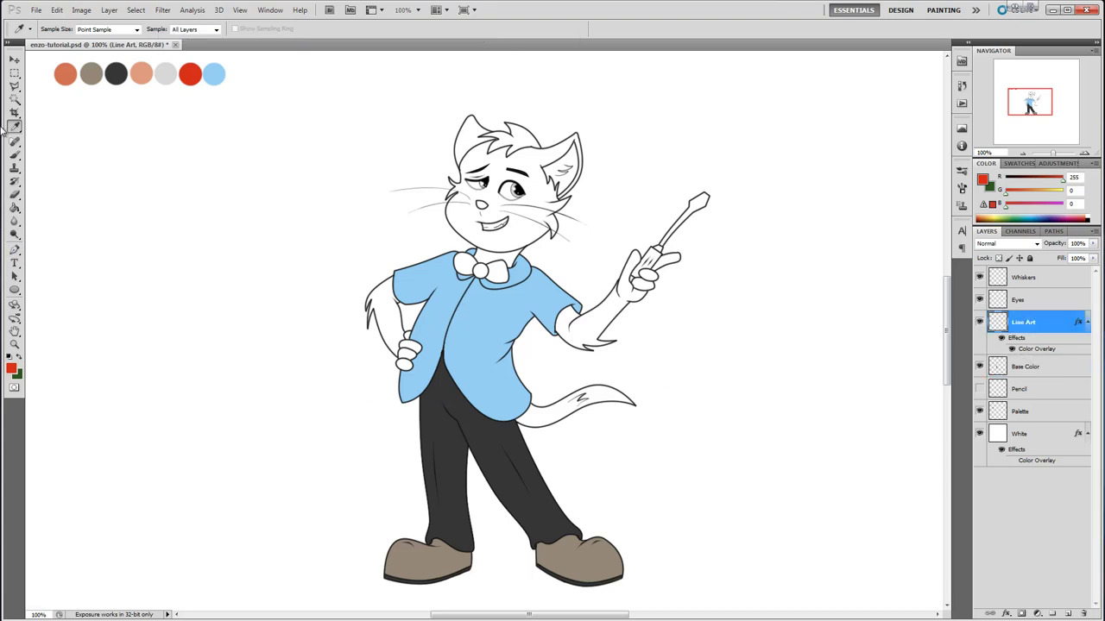
click(14, 101)
click(480, 270)
shift+click(495, 270)
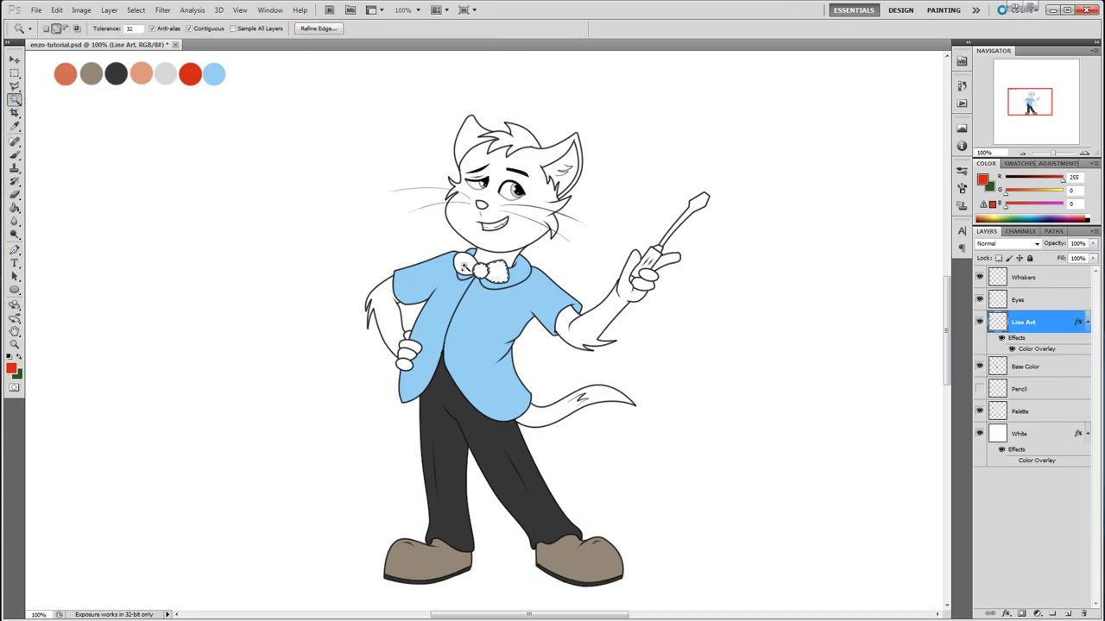
shift+click(465, 265)
Expand the bow tie selection so that it reaches under the outlines.
click(162, 9)
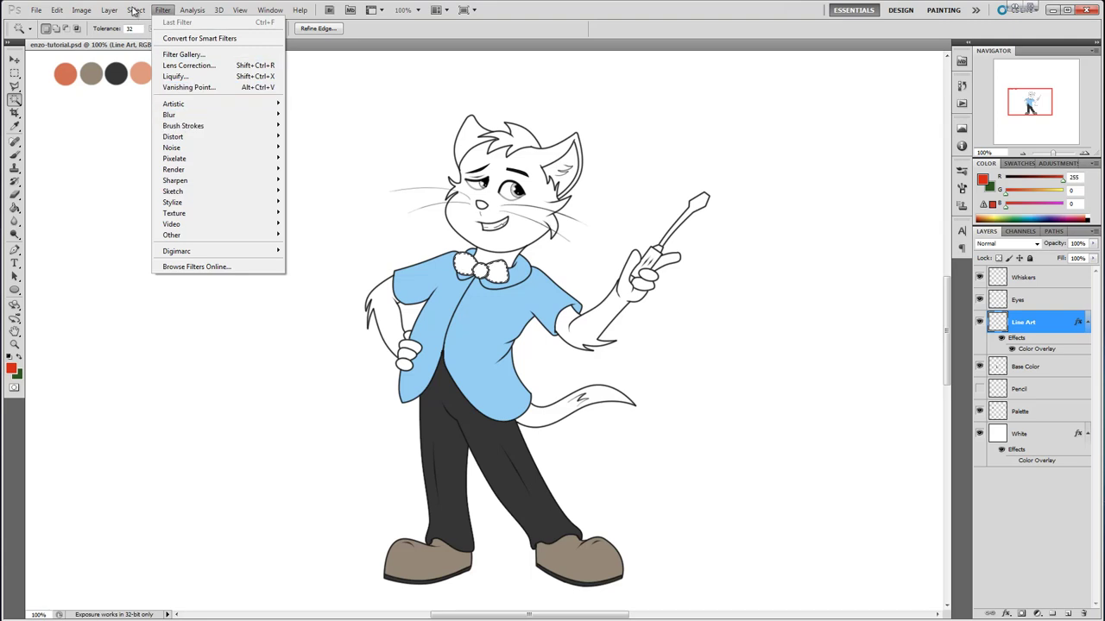
mouse_move(136, 10)
mouse_move(182, 137)
click(285, 160)
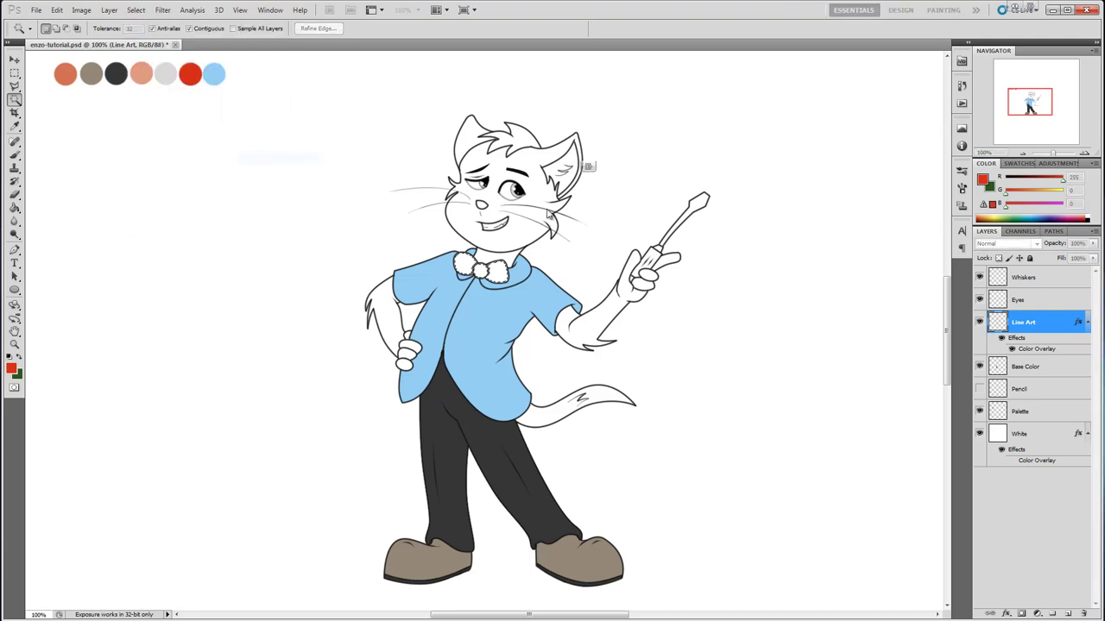
click(614, 190)
Fill the selected bow tie on the Base Color layer with red using the Paint Bucket, and clear the selection.
key(alt+bracketleft)
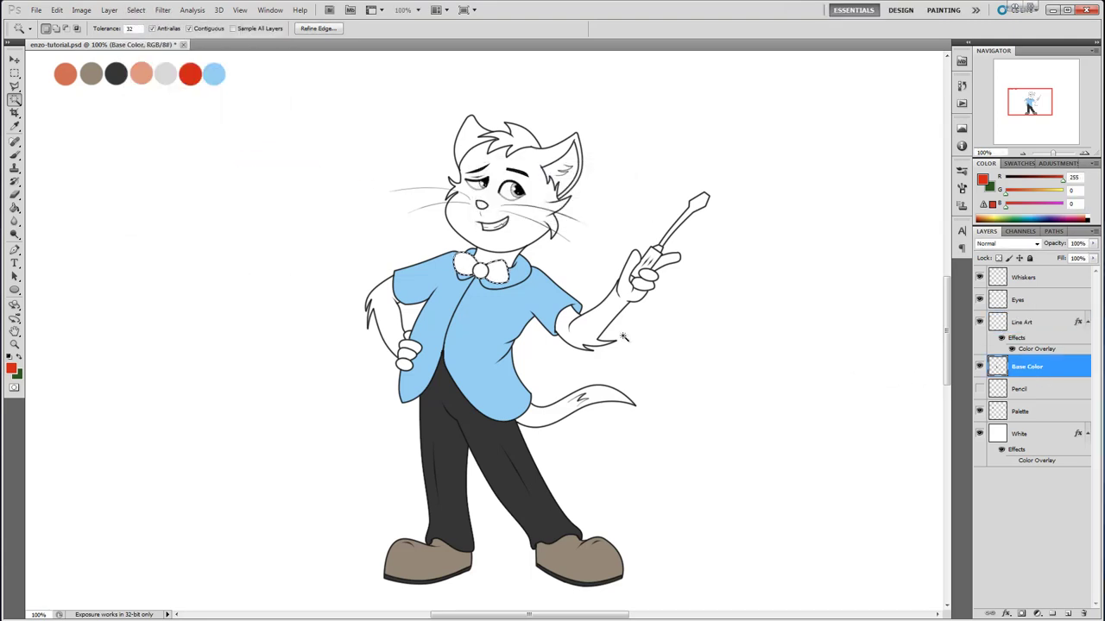
click(14, 208)
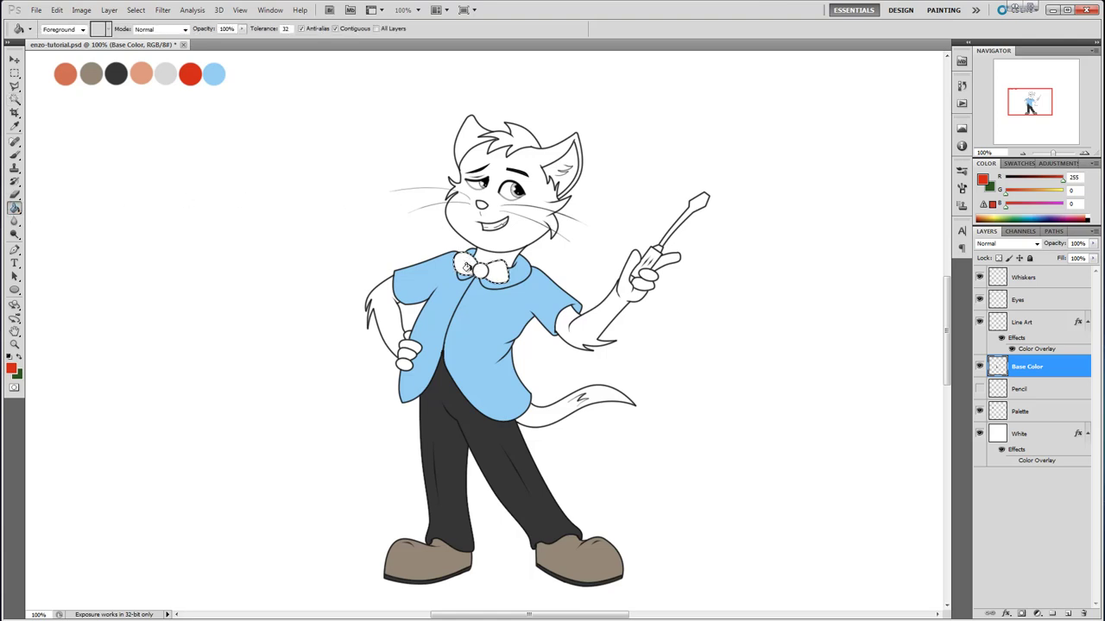
click(473, 266)
click(14, 100)
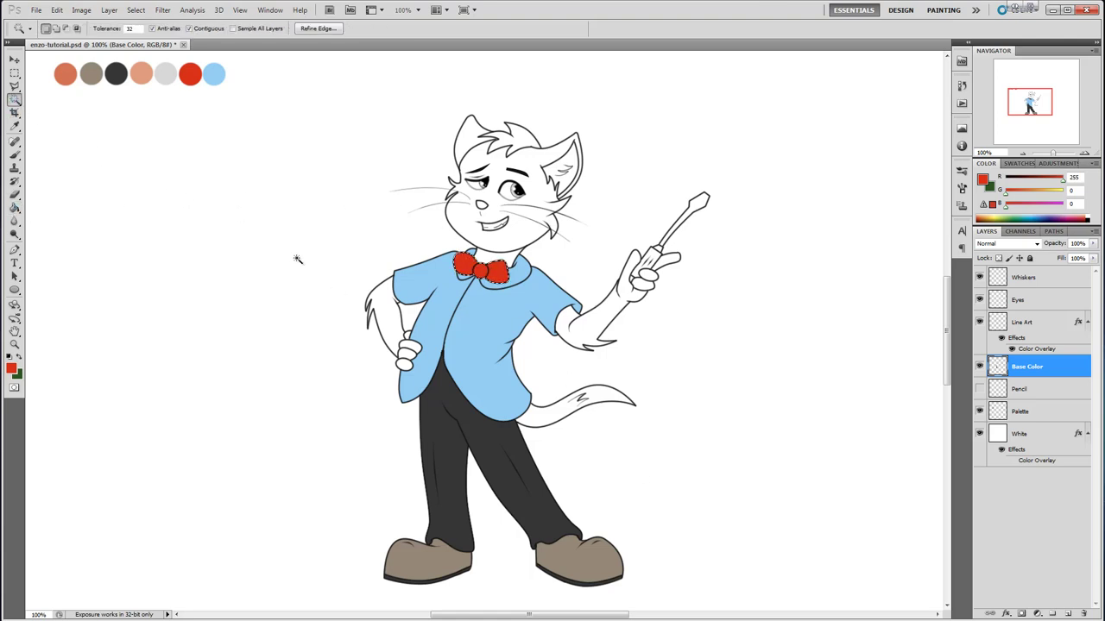
click(294, 261)
key(ctrl+d)
Sample the light gray from the palette and select the arms, hands and tail on the Line Art layer with the Magic Wand.
click(15, 126)
click(162, 76)
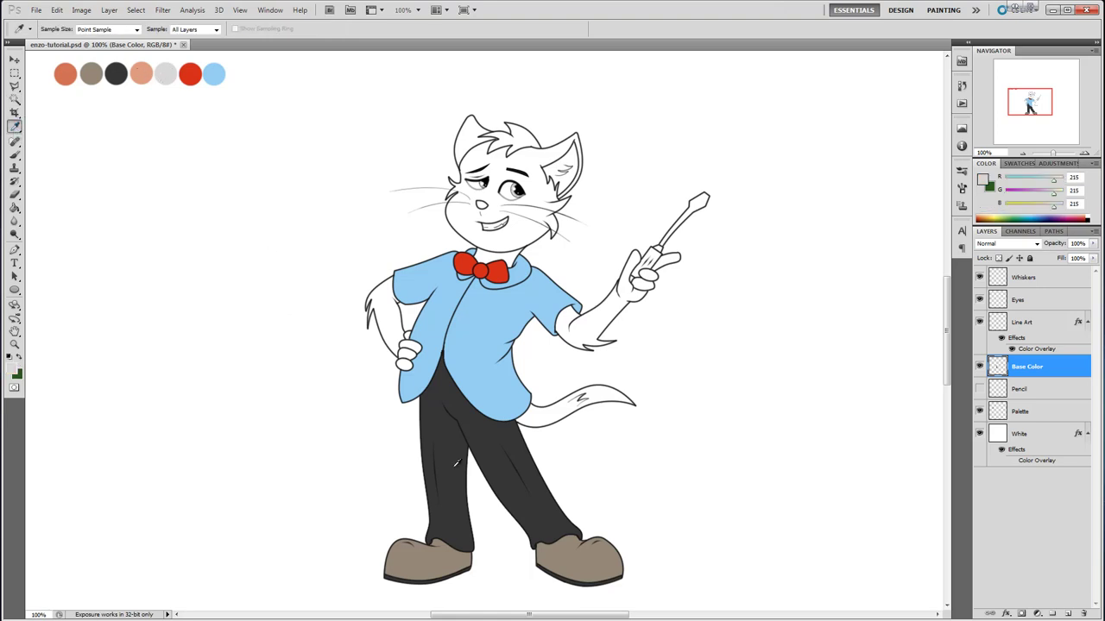
click(16, 98)
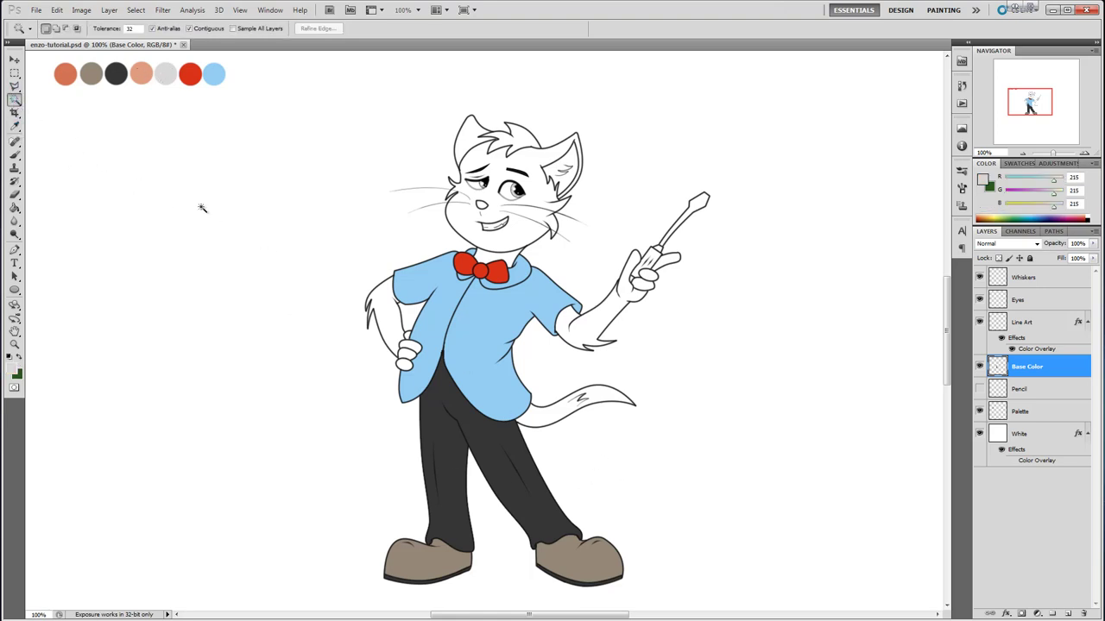
click(429, 359)
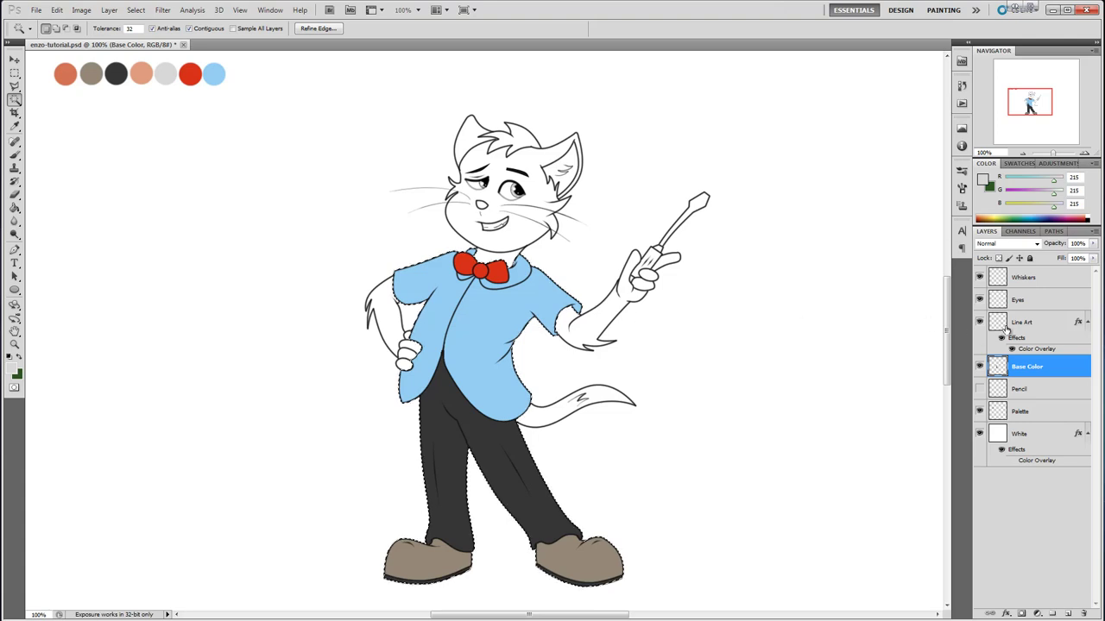
click(1031, 324)
key(ctrl+d)
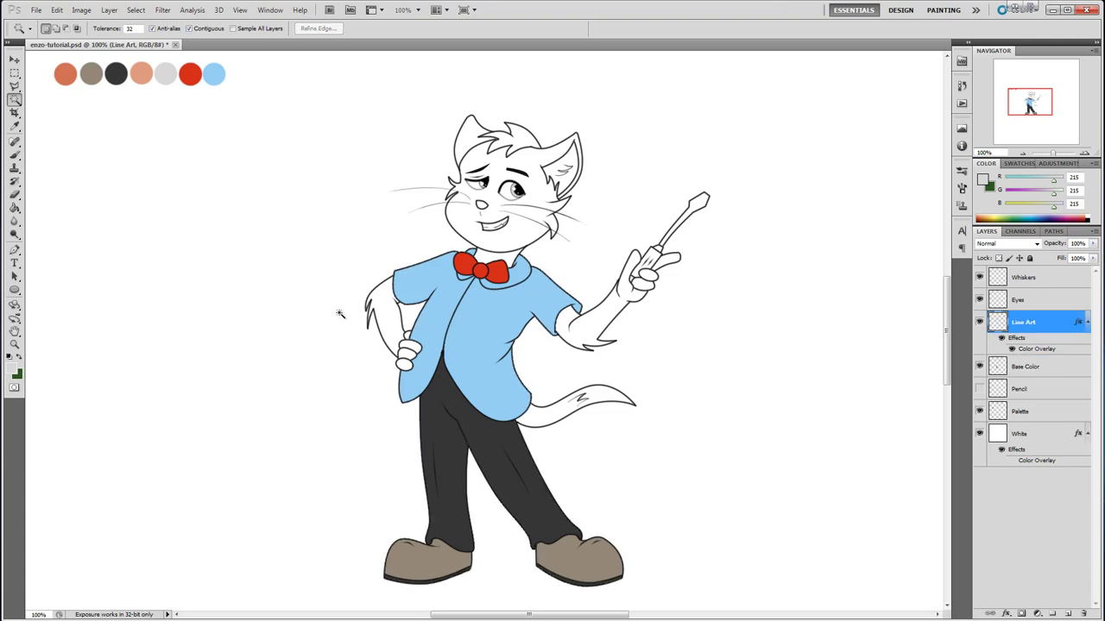
click(385, 309)
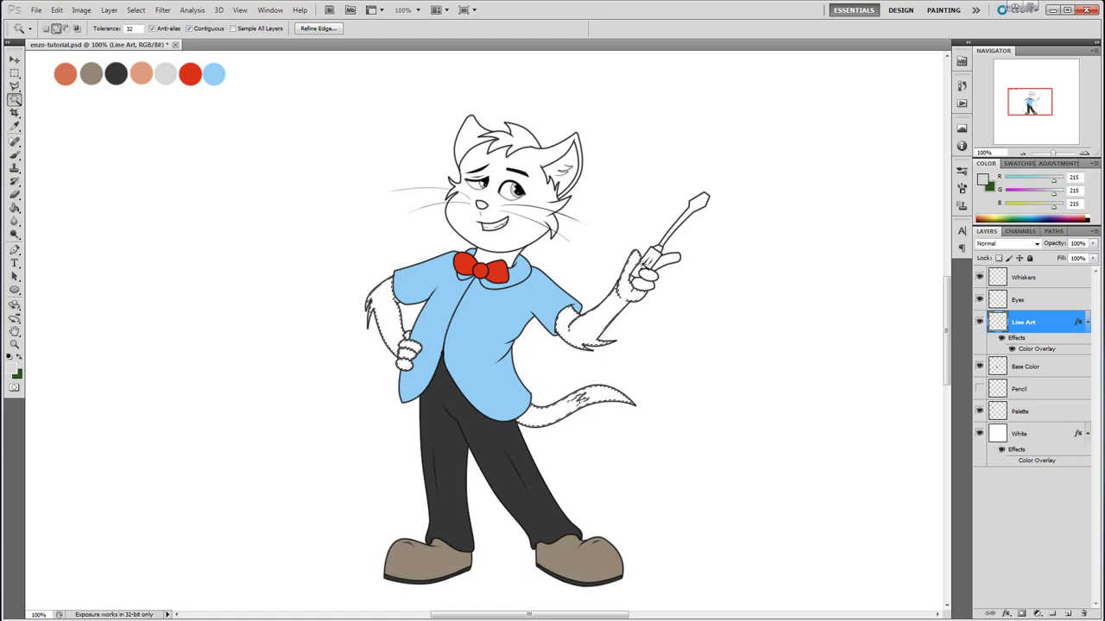
click(660, 296)
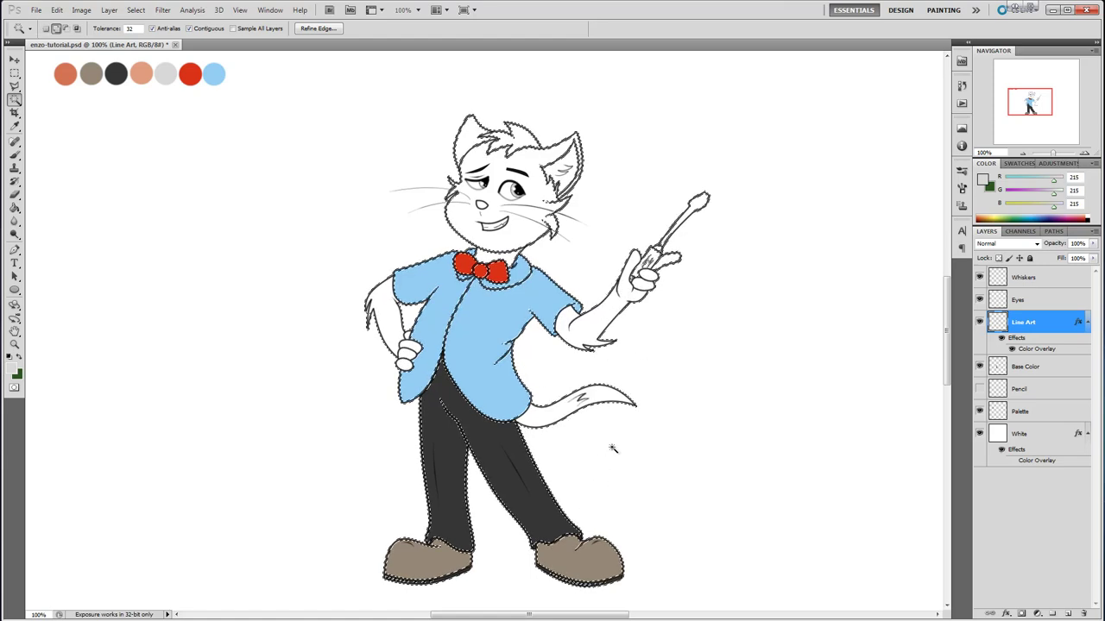
key(ctrl+z)
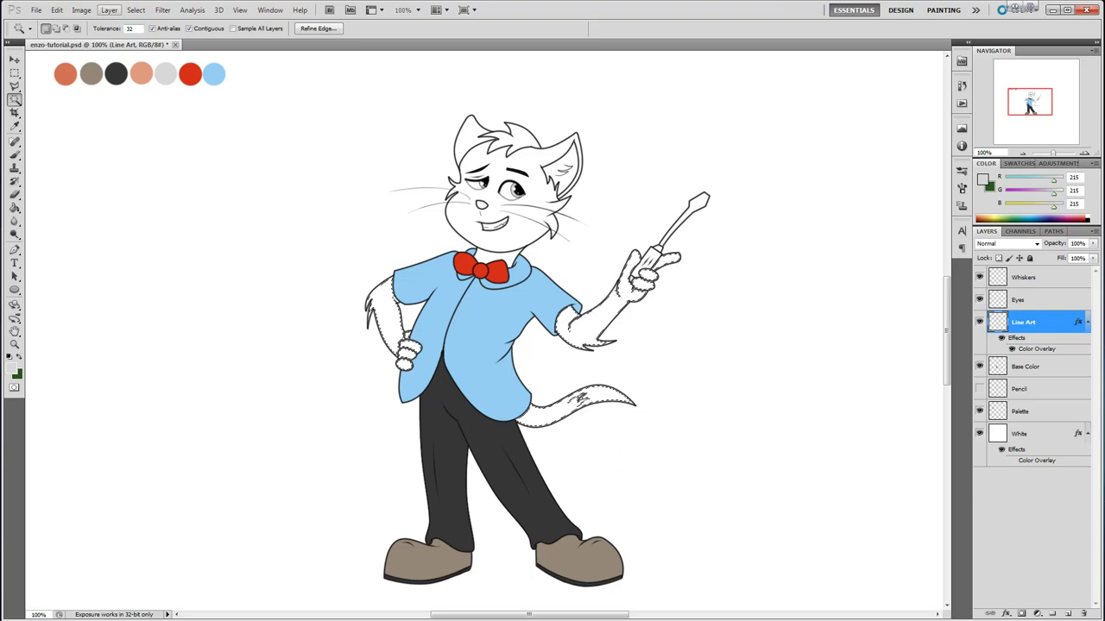
Expand the selection of the arms, hands and tail by 2 pixels.
click(135, 10)
mouse_move(176, 136)
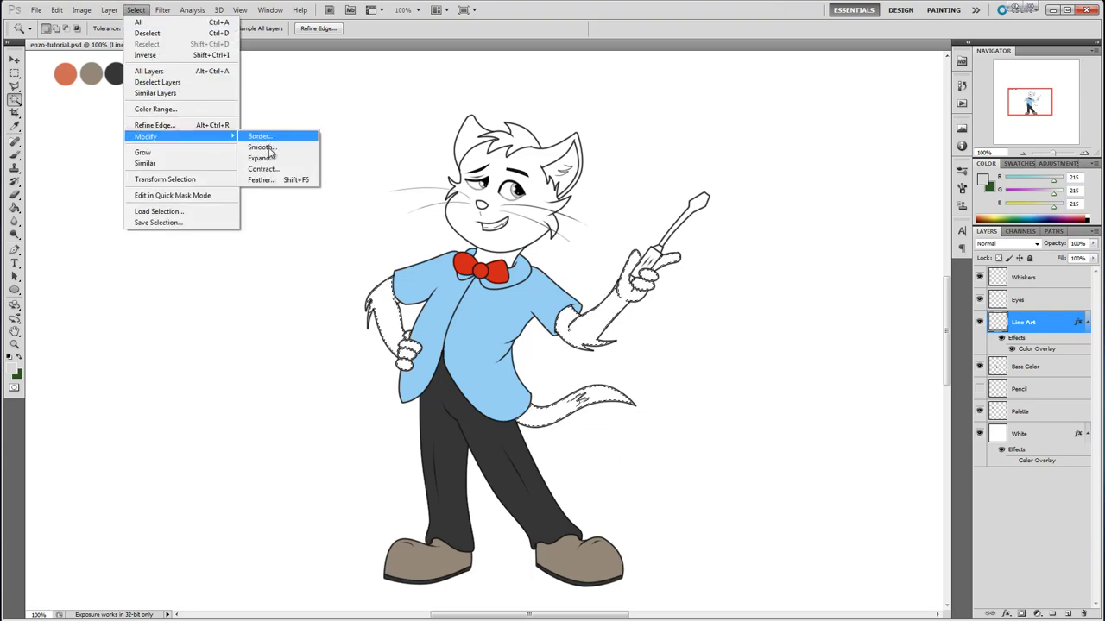
click(291, 160)
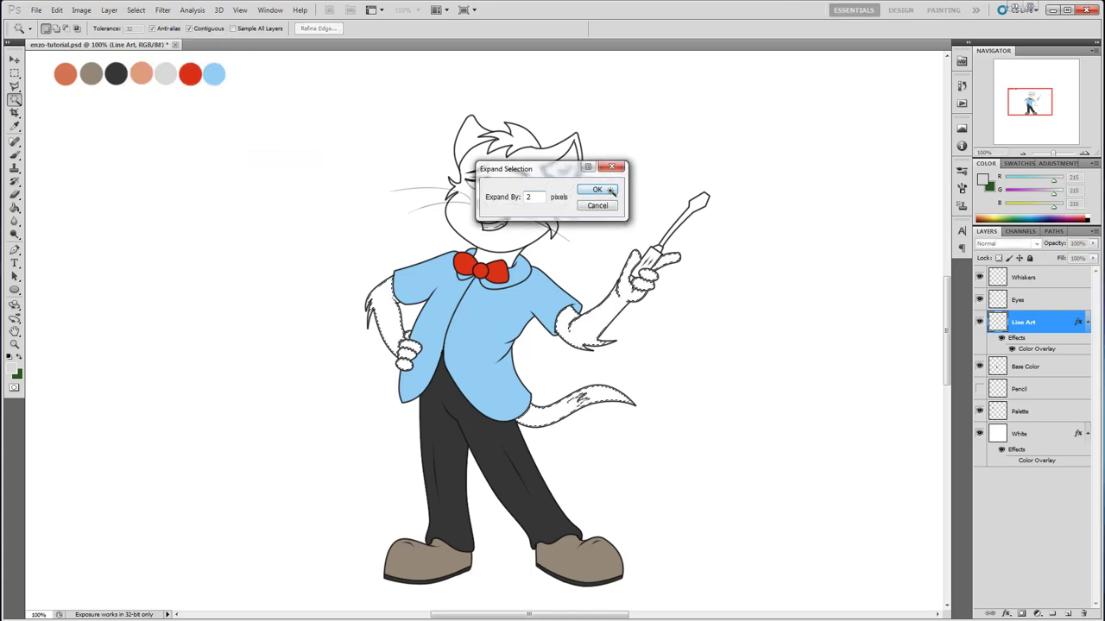
click(597, 190)
Fill the selected arms, hands and tail on the Base Color layer with light gray using the Paint Bucket, and clear the selection.
click(1035, 367)
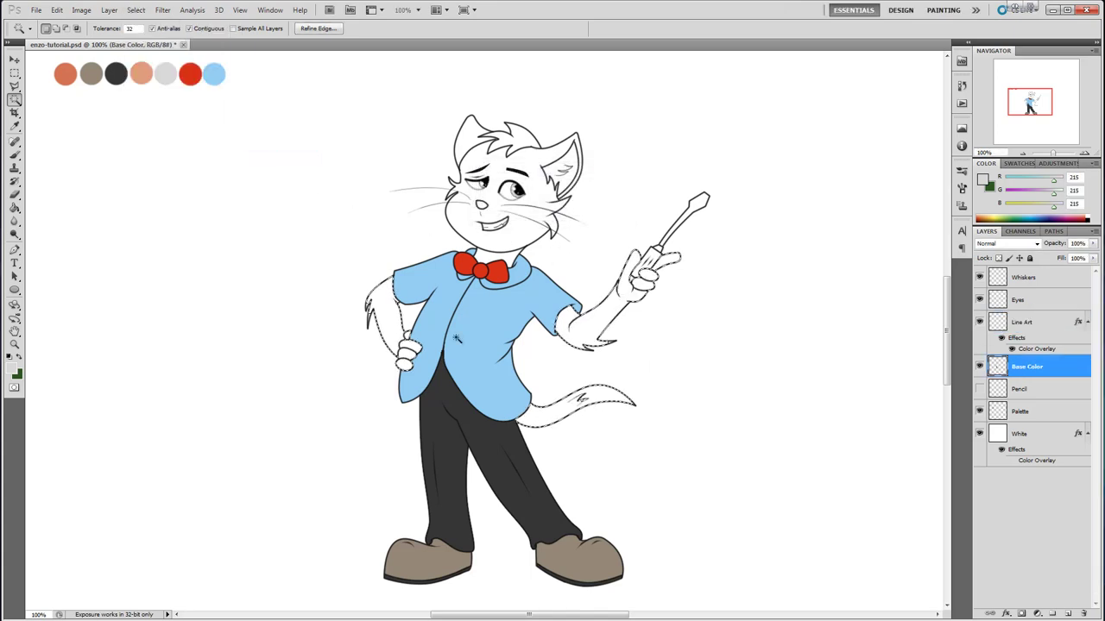
click(15, 207)
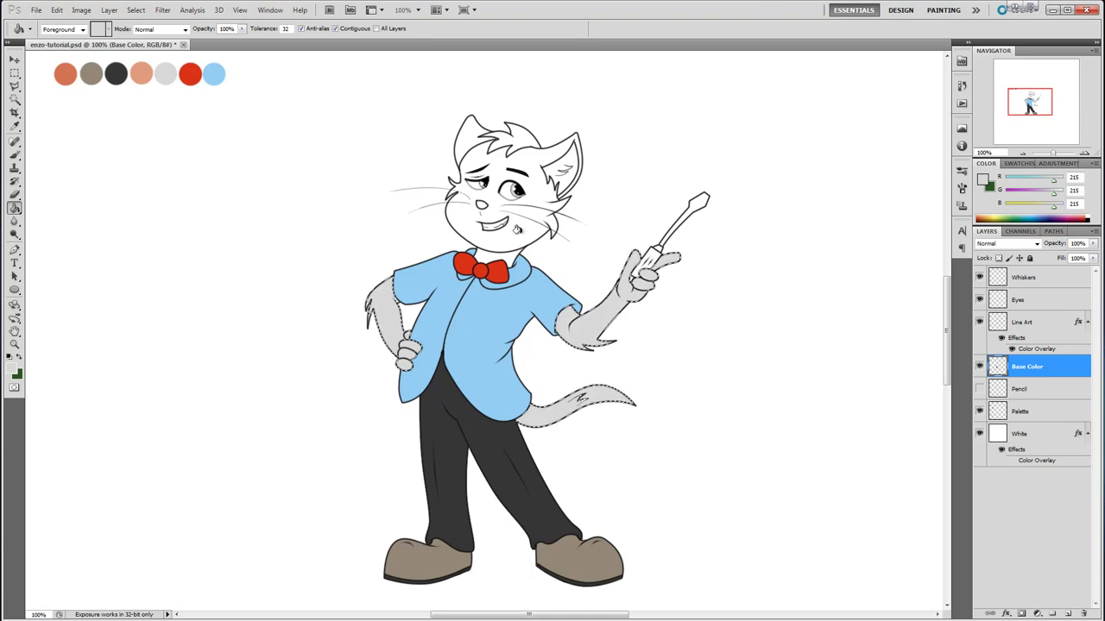
click(14, 99)
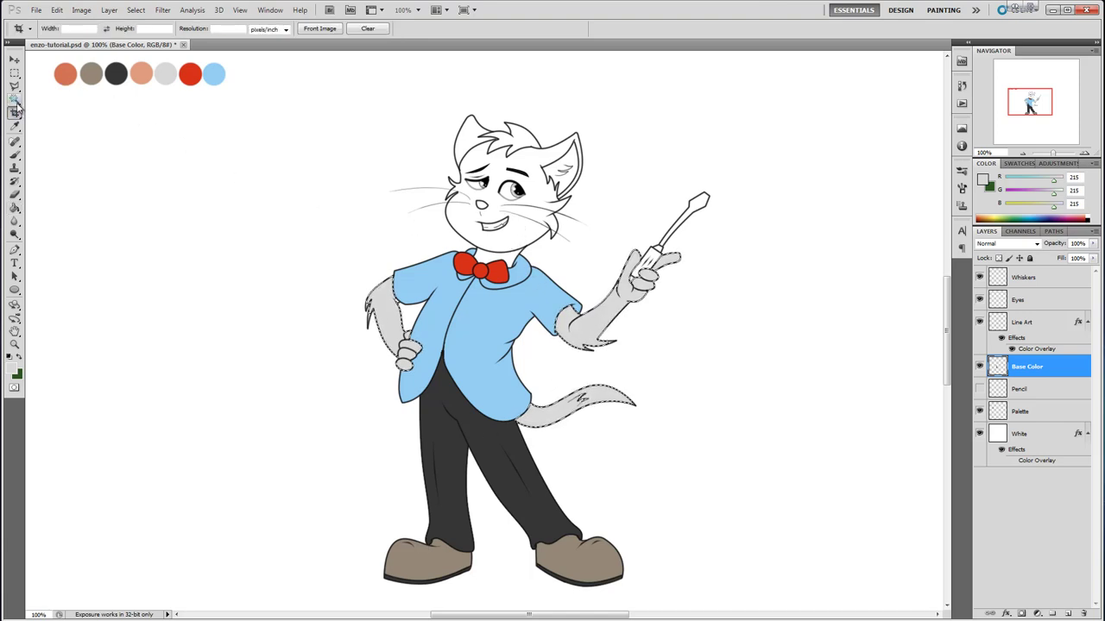
key(ctrl+d)
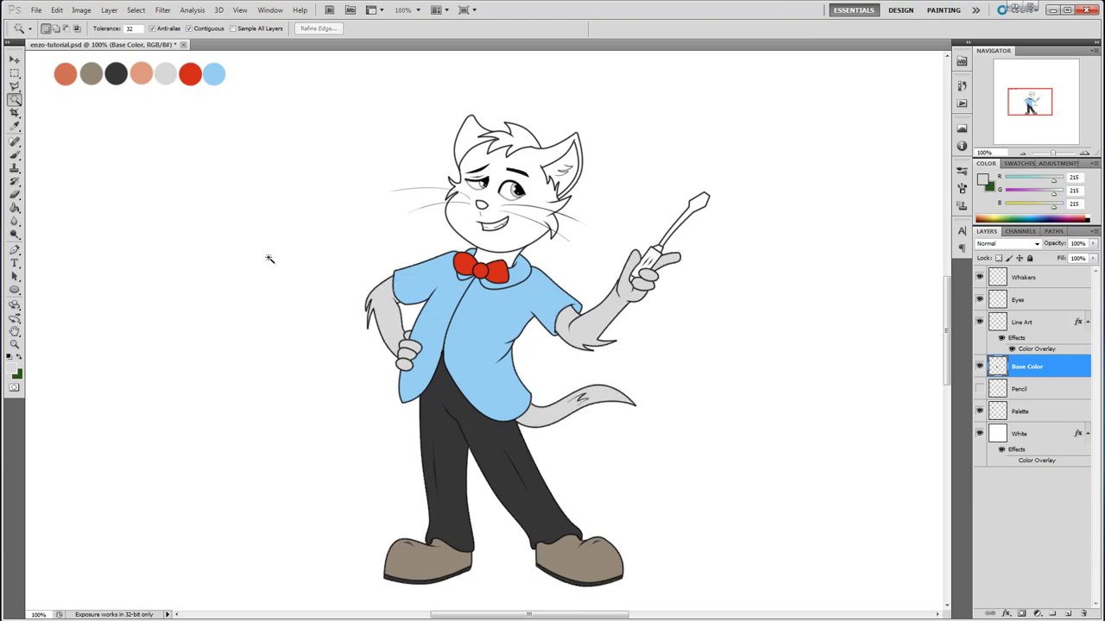
Select the neck, face, ears and hair on the Line Art layer with the Magic Wand.
click(1027, 325)
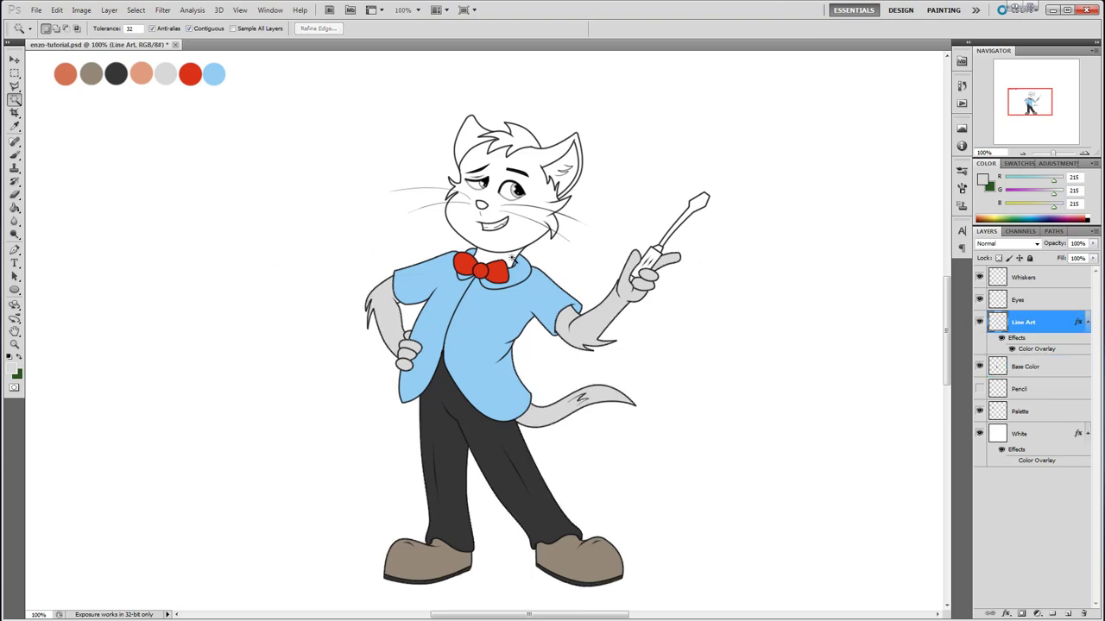
click(512, 257)
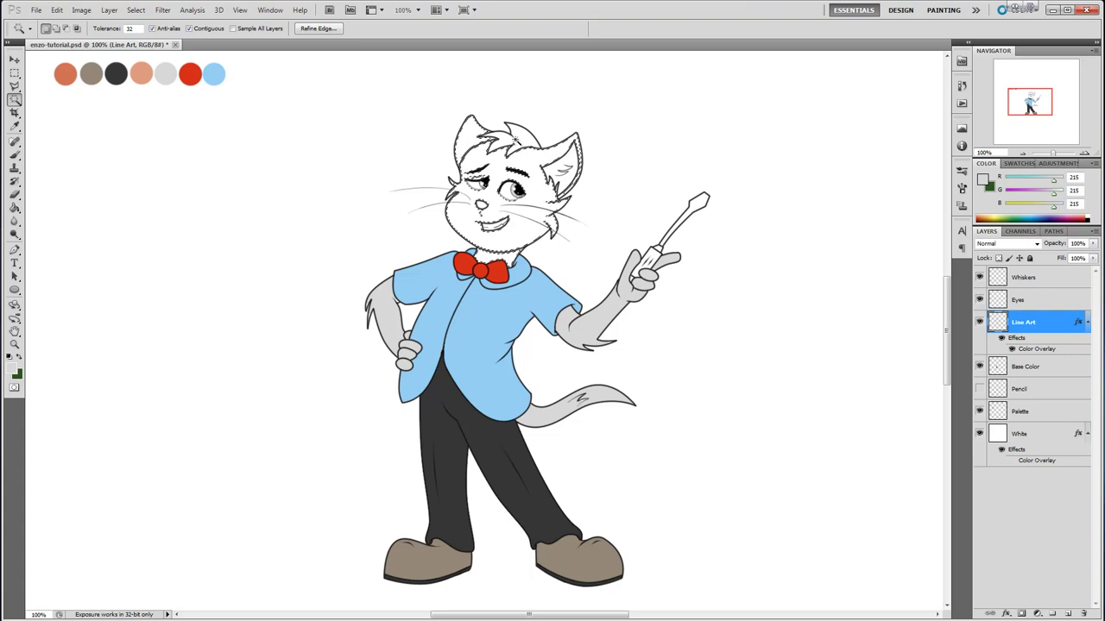
shift+click(516, 140)
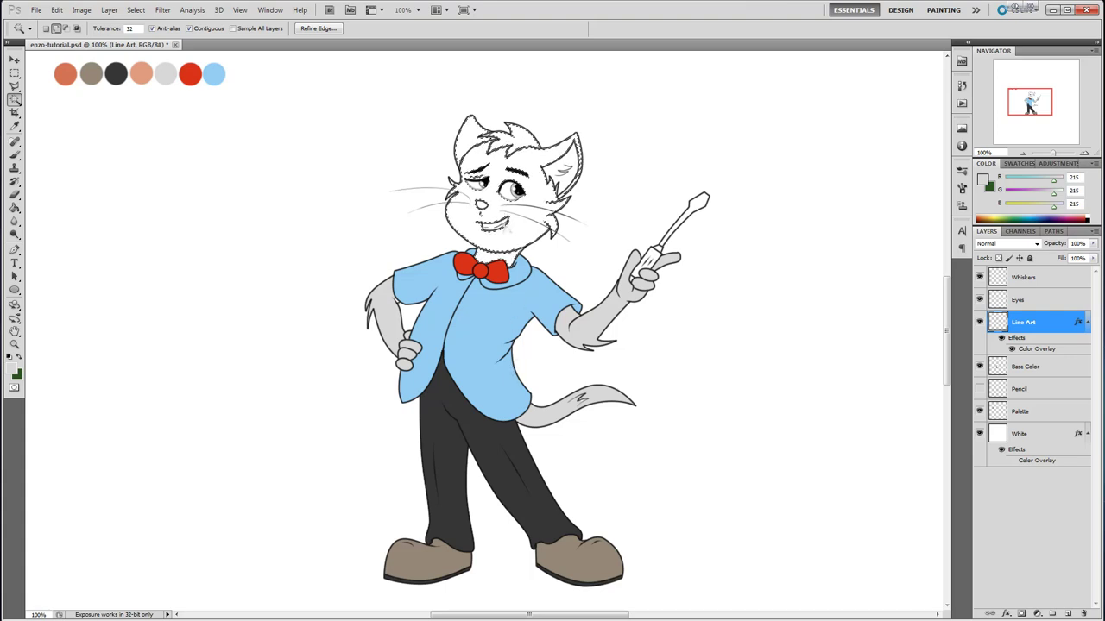
Expand the head and neck selection so that it reaches under the outlines.
click(135, 9)
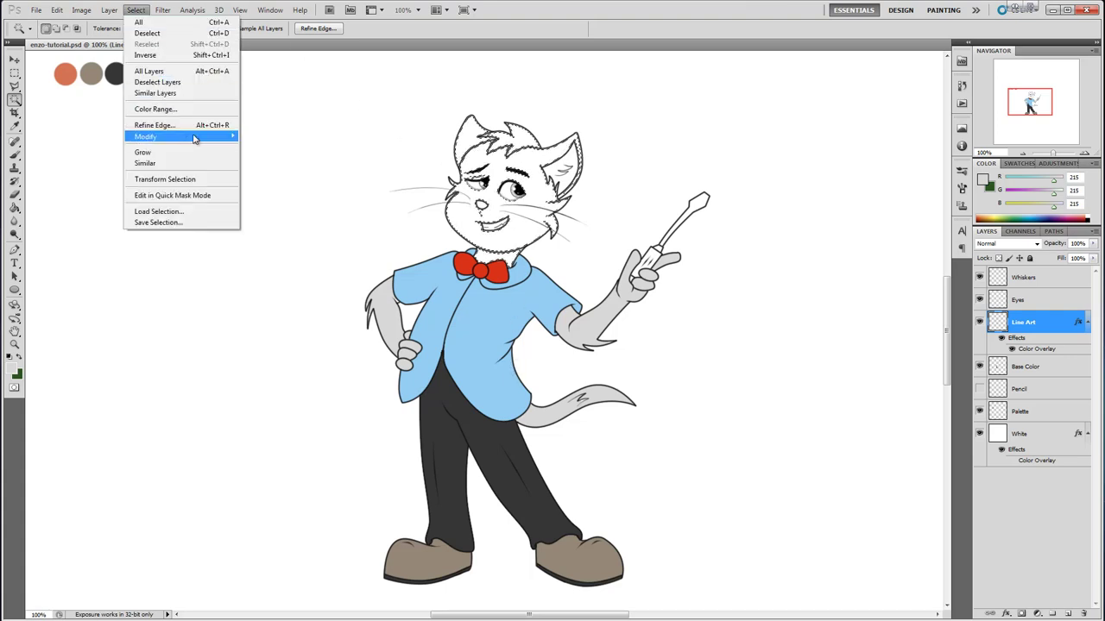
mouse_move(195, 139)
click(275, 157)
click(605, 191)
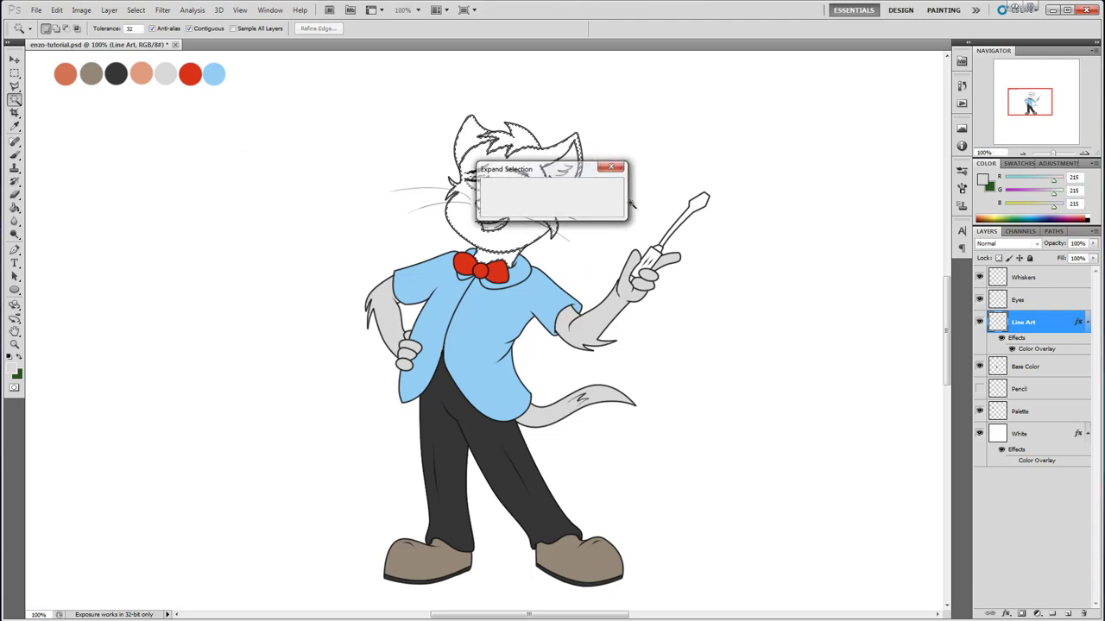
Fill the selected head and neck on the Base Color layer with light gray using the Paint Bucket, and clear the selection.
click(1030, 369)
key(g)
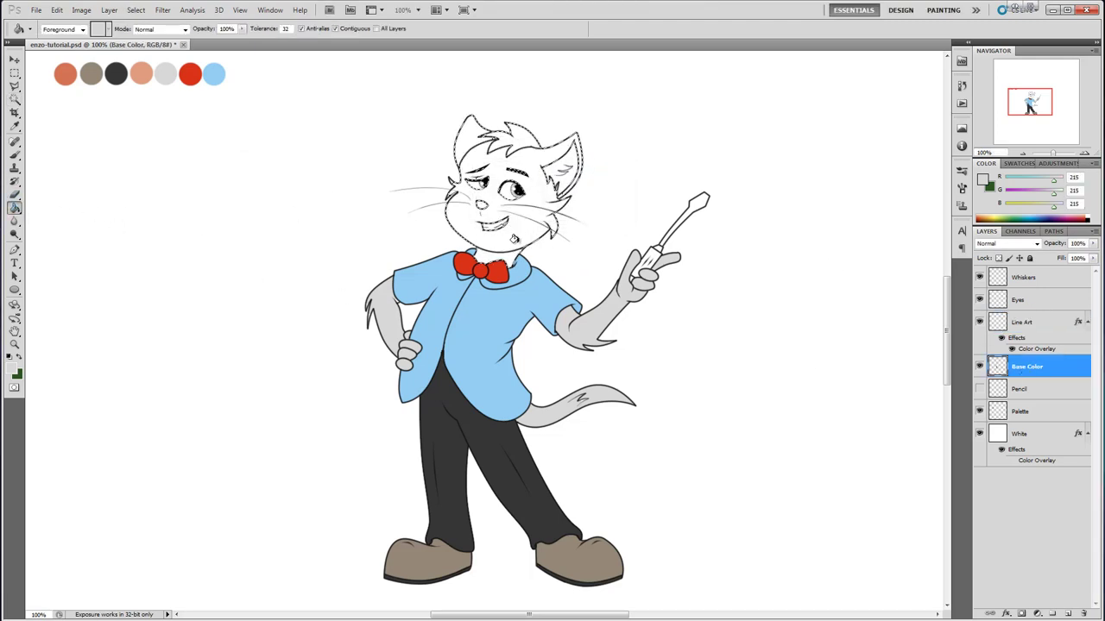
click(514, 238)
click(13, 99)
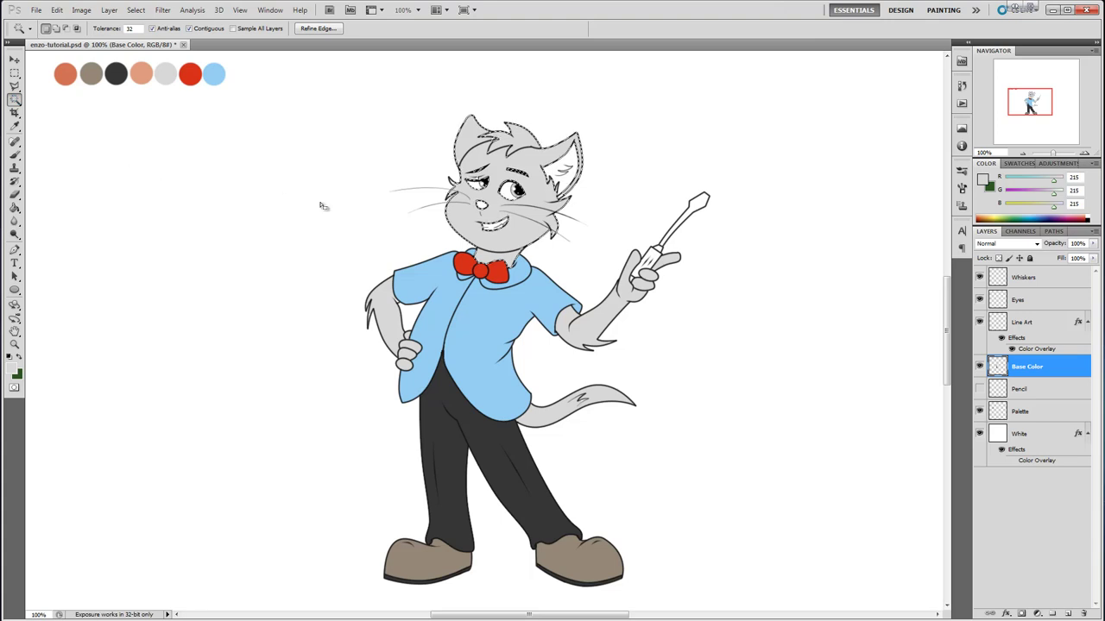
key(ctrl+d)
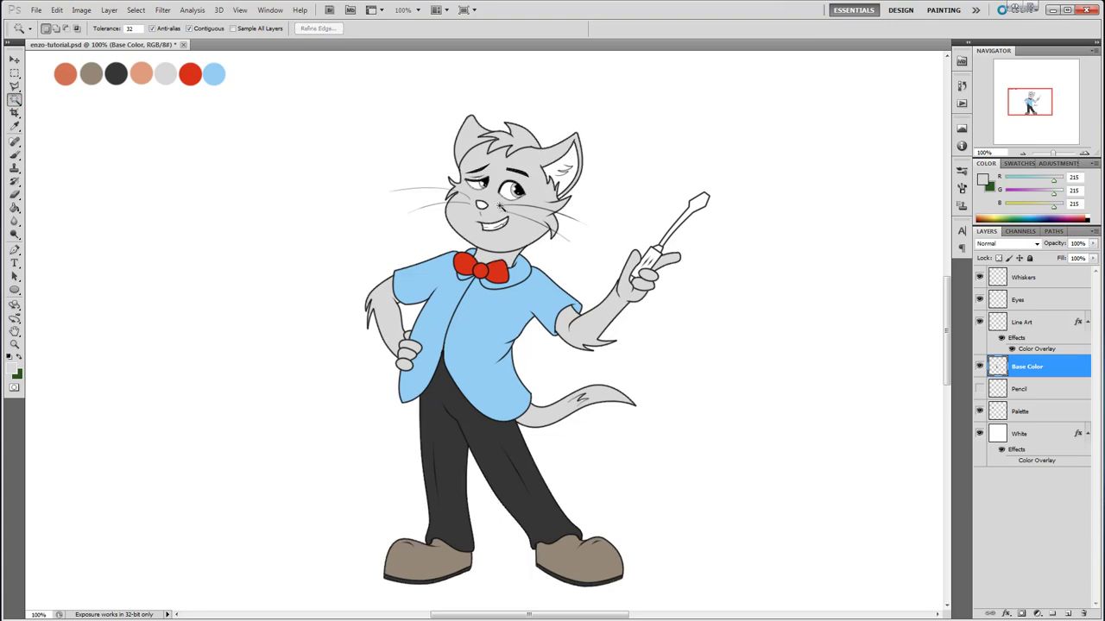
Show the White layer's gray Color Overlay to compare the filled areas against a darker background.
click(1013, 461)
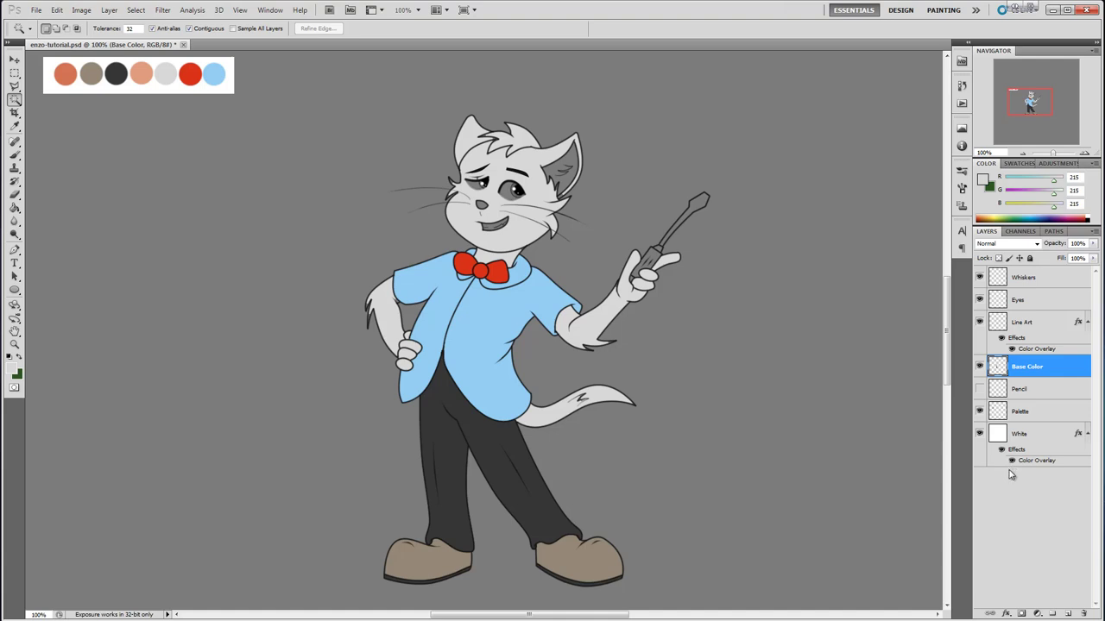
click(1012, 473)
click(1011, 465)
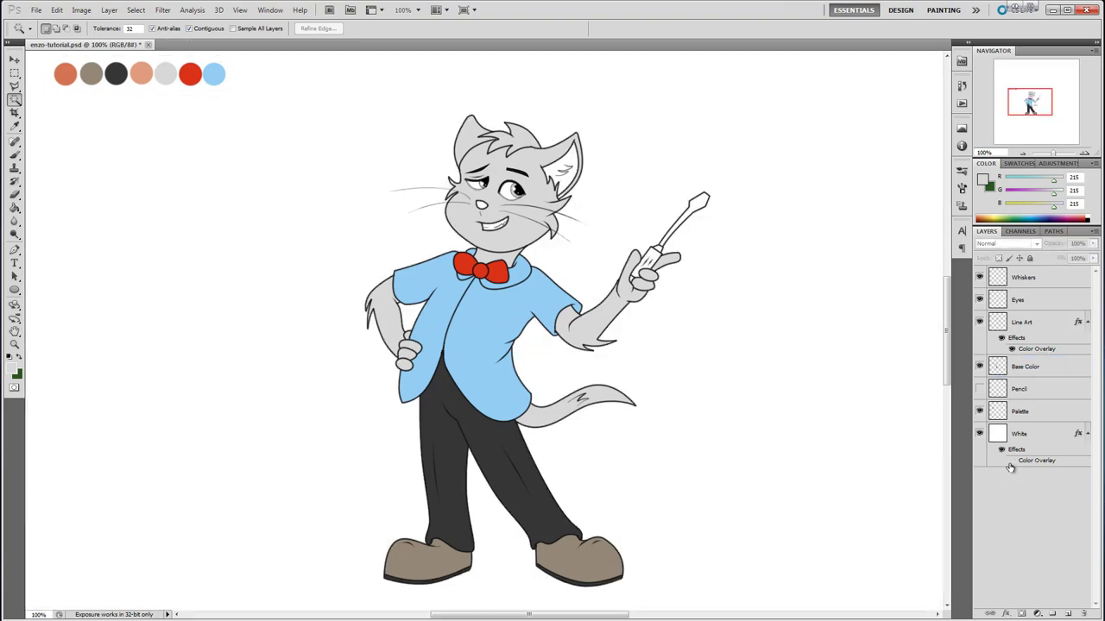
click(1011, 462)
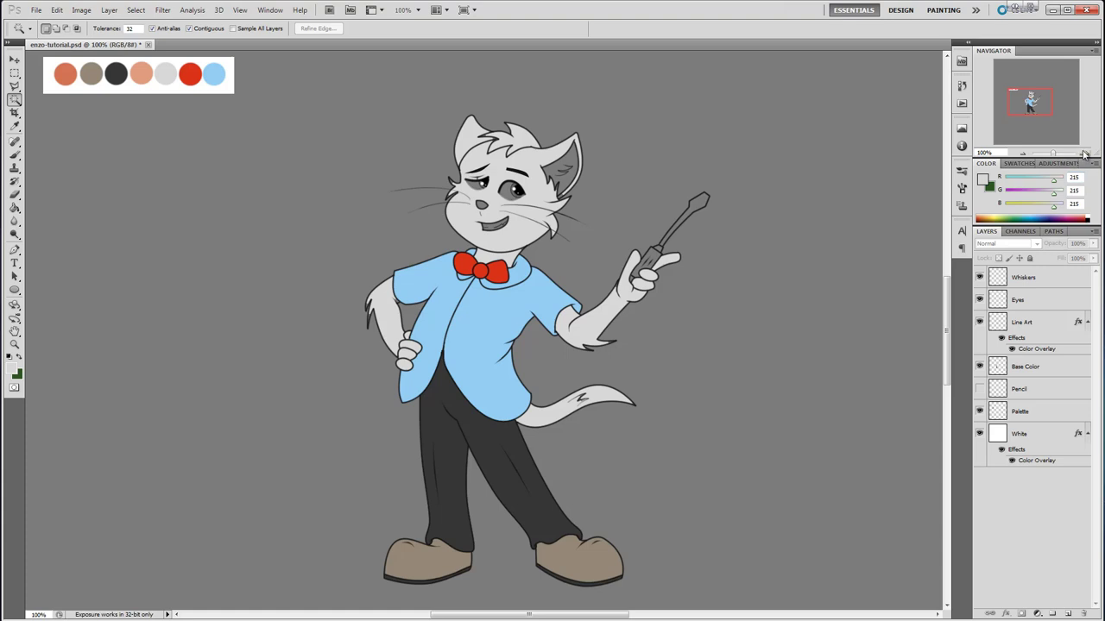
Set a hard round brush to 5 px on the Base Color layer and touch up unfilled gaps in the arm fur with light gray.
key(ctrl+plus)
key(ctrl+plus)
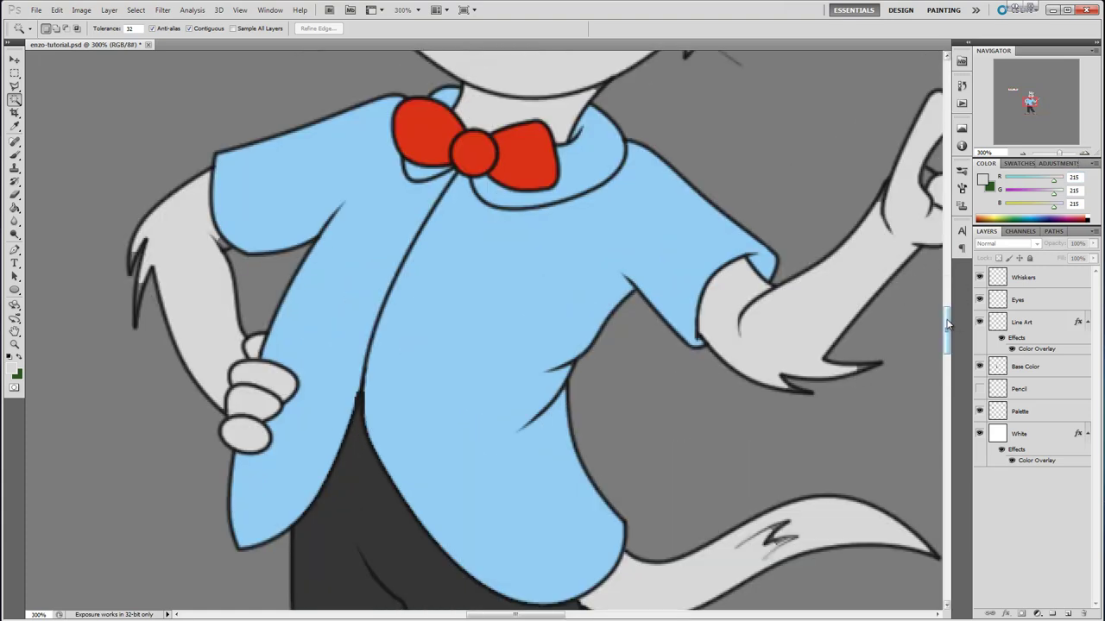
scroll(946, 323, down, 3)
click(14, 126)
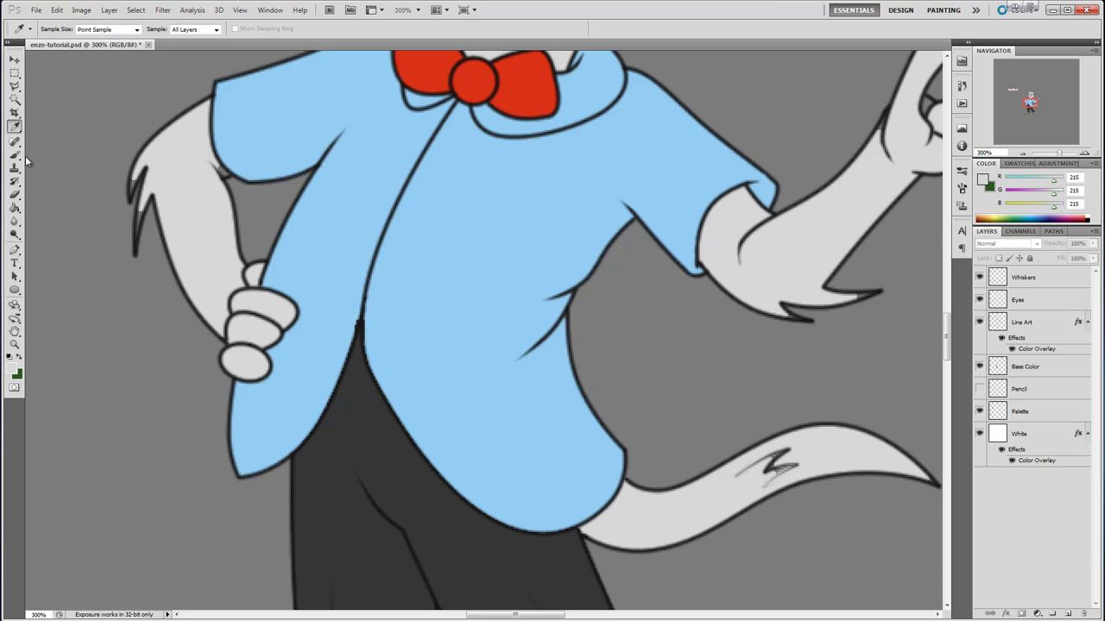
key(b)
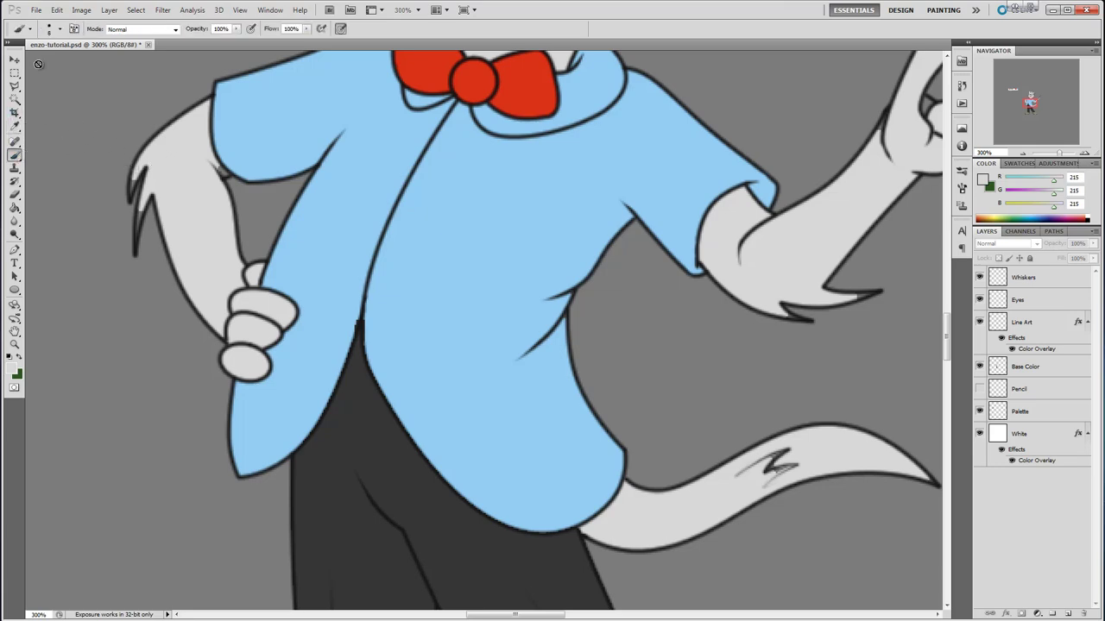
click(1052, 376)
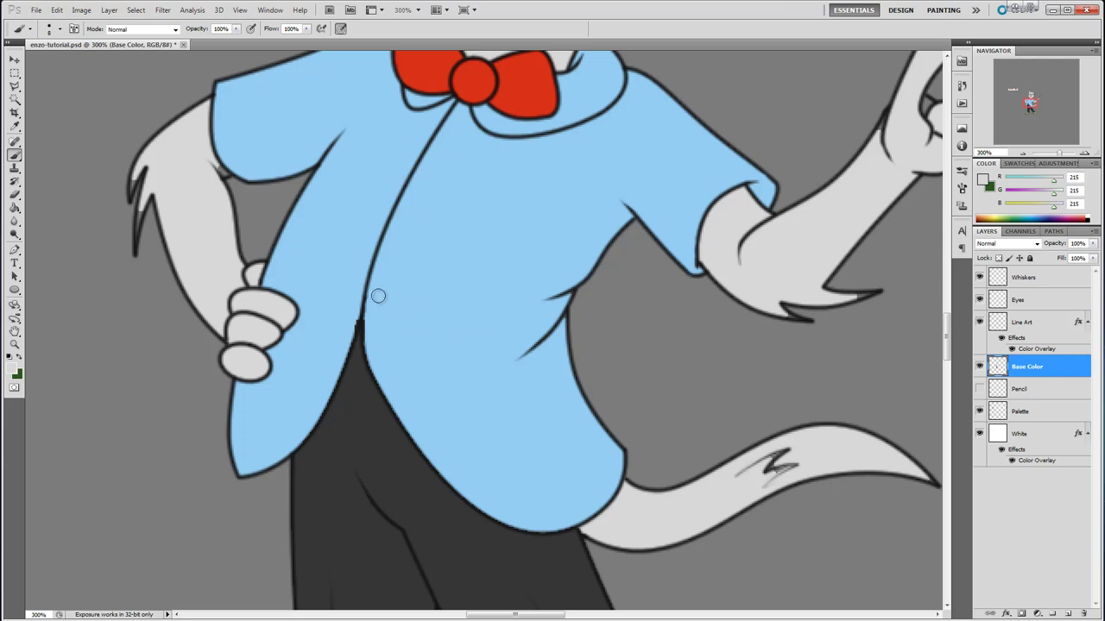
click(61, 28)
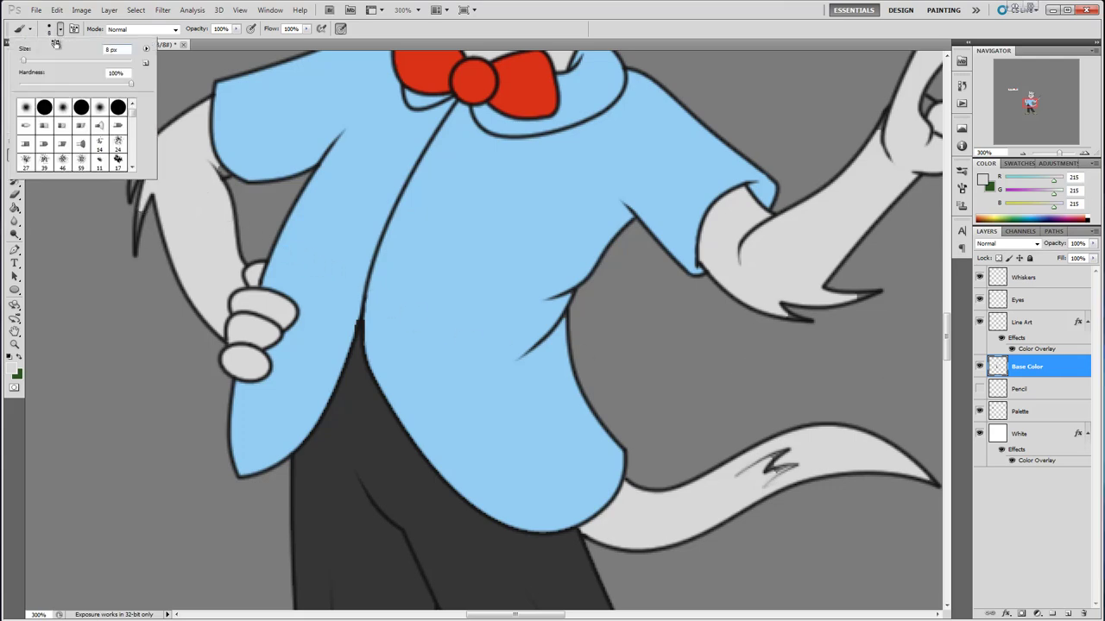
drag(31, 60, 23, 60)
click(509, 16)
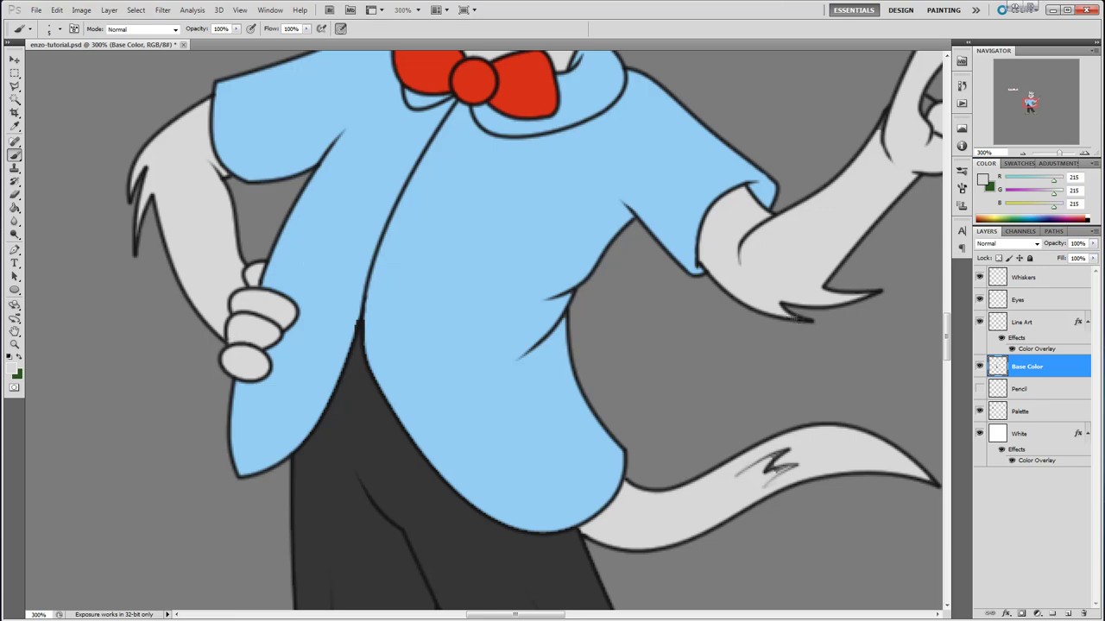
Inspect the head, raised arm and tail outlines up close for spots missed by the light gray fill.
drag(554, 615, 577, 615)
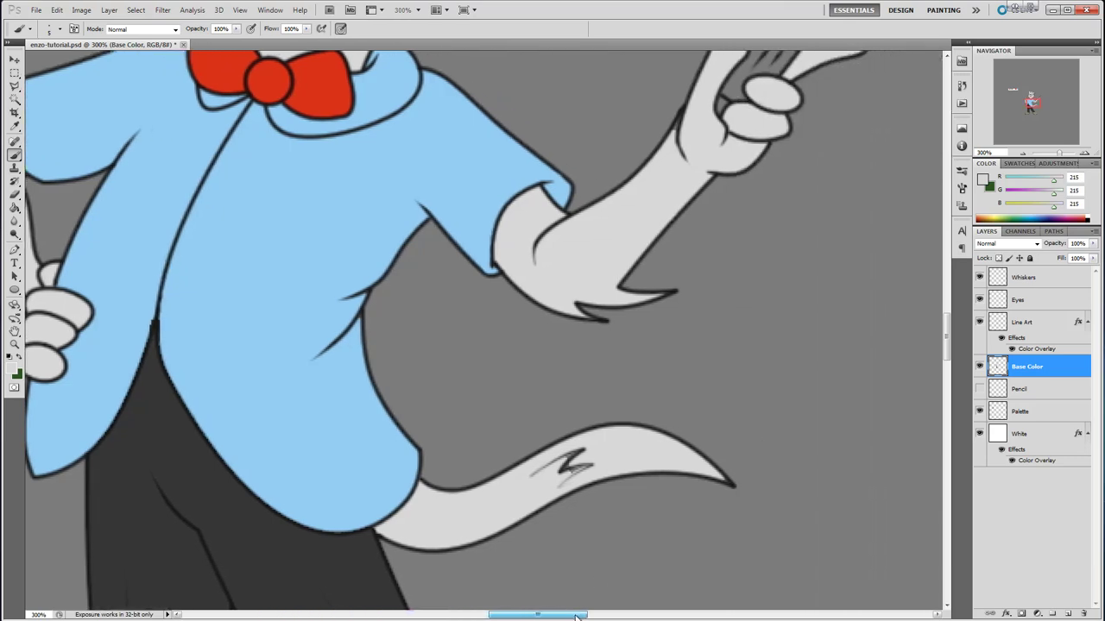
drag(947, 341, 947, 321)
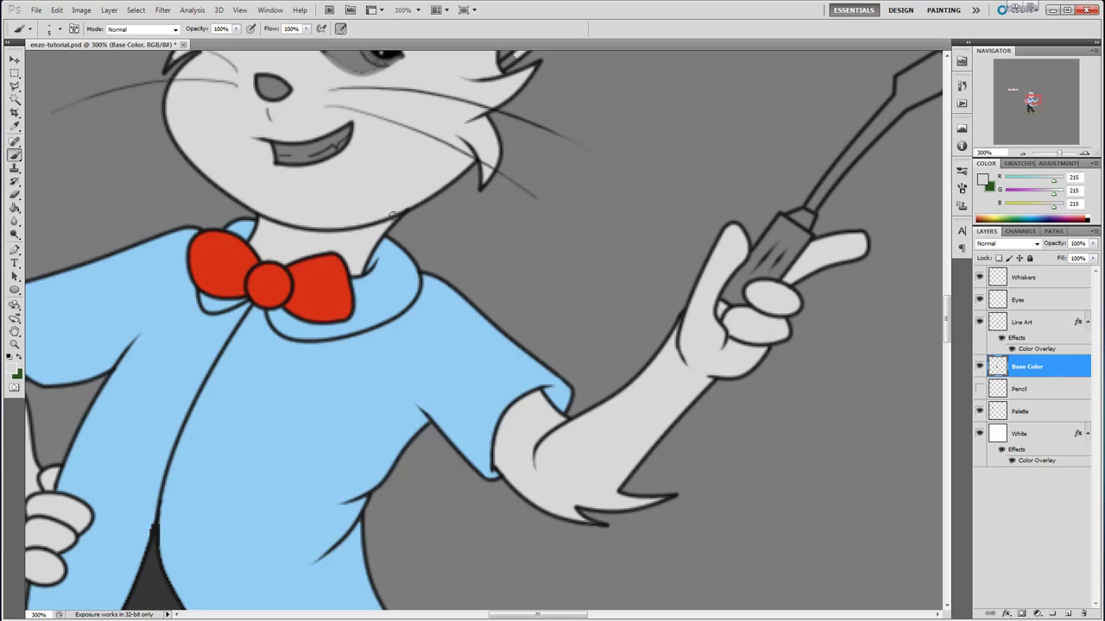
drag(949, 316, 948, 290)
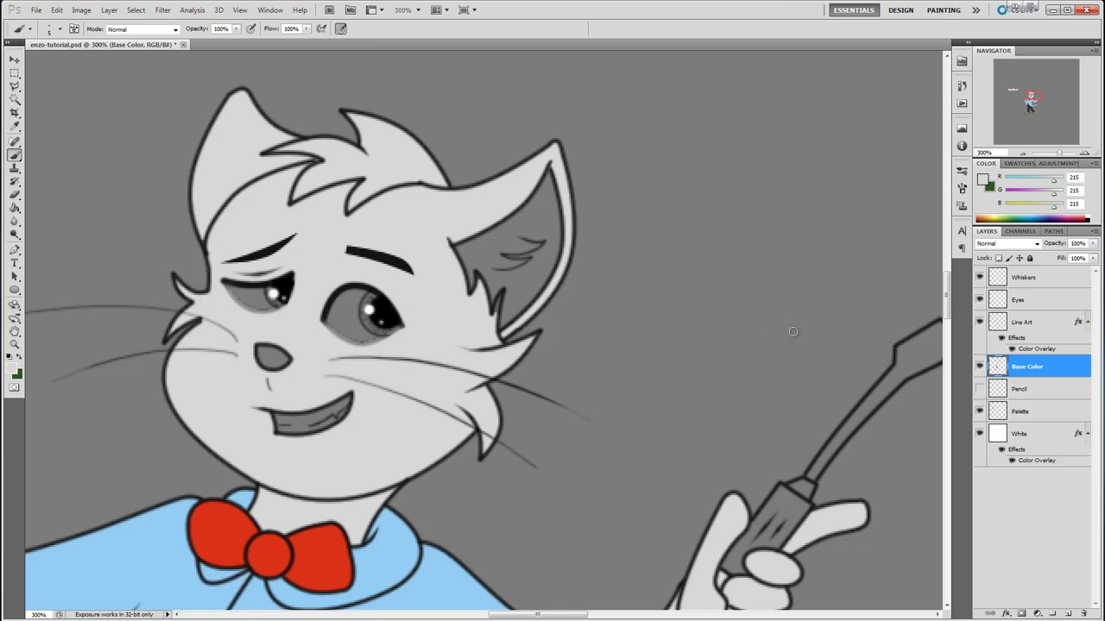
key(ctrl+1)
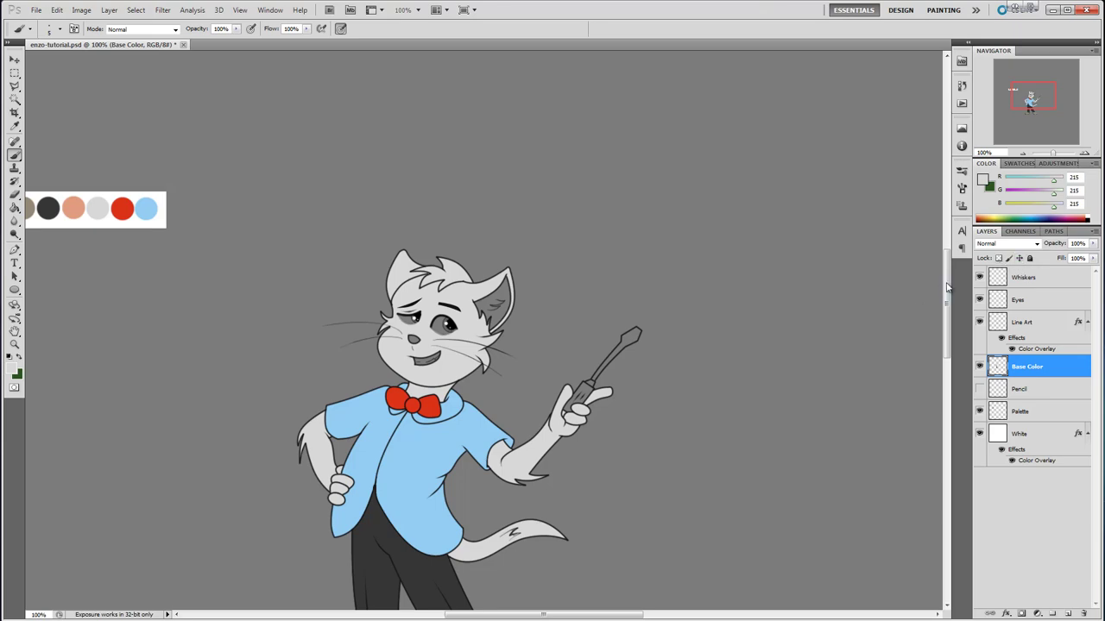
scroll(947, 287, down, 3)
key(ctrl+plus)
key(ctrl+plus)
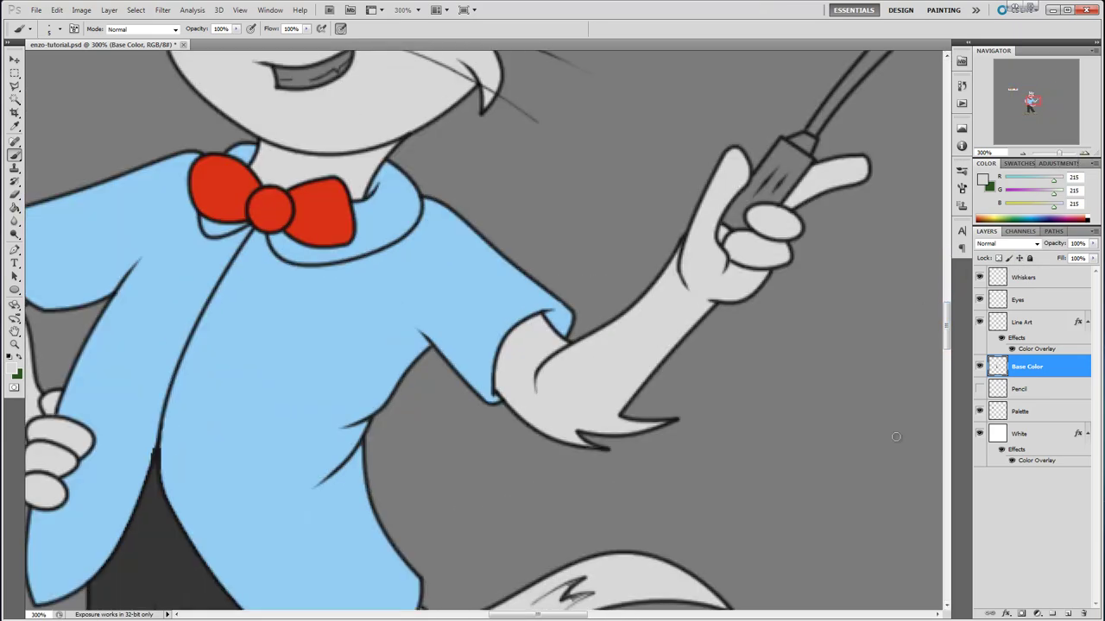
drag(947, 334, 947, 358)
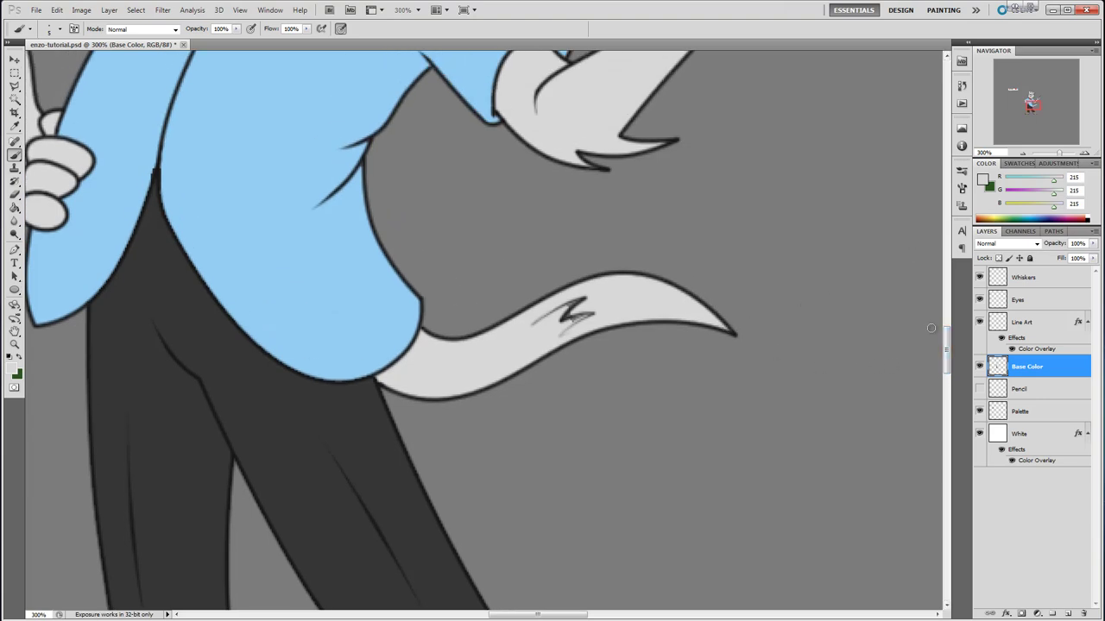
drag(950, 353, 947, 300)
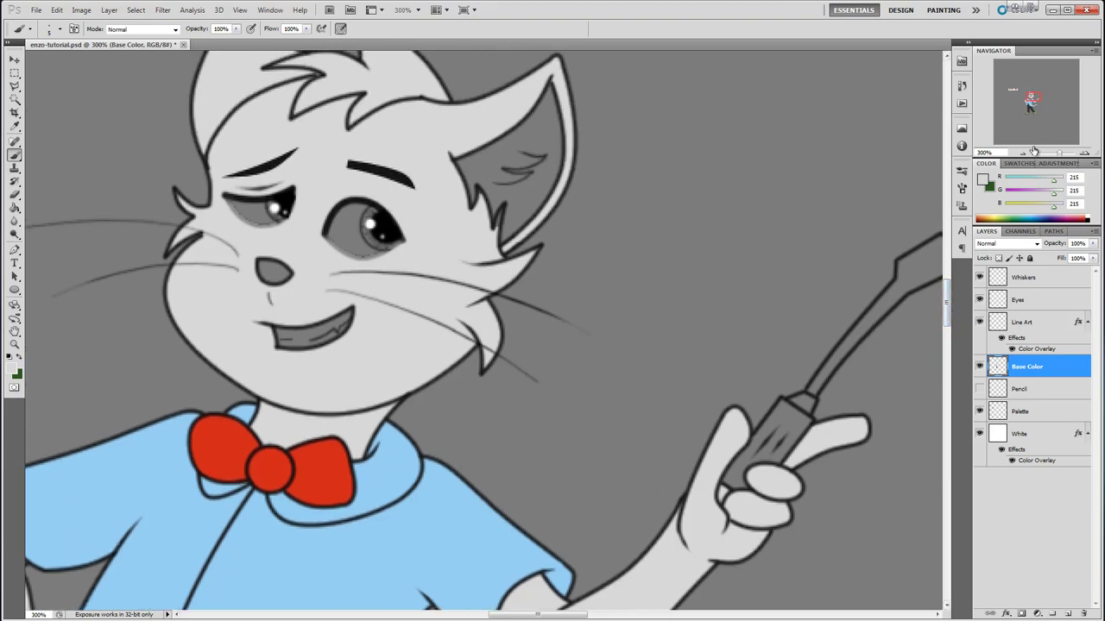
Paint the teeth and the whites of both eyes pure white on the Base Color layer with an 8 px brush.
click(983, 179)
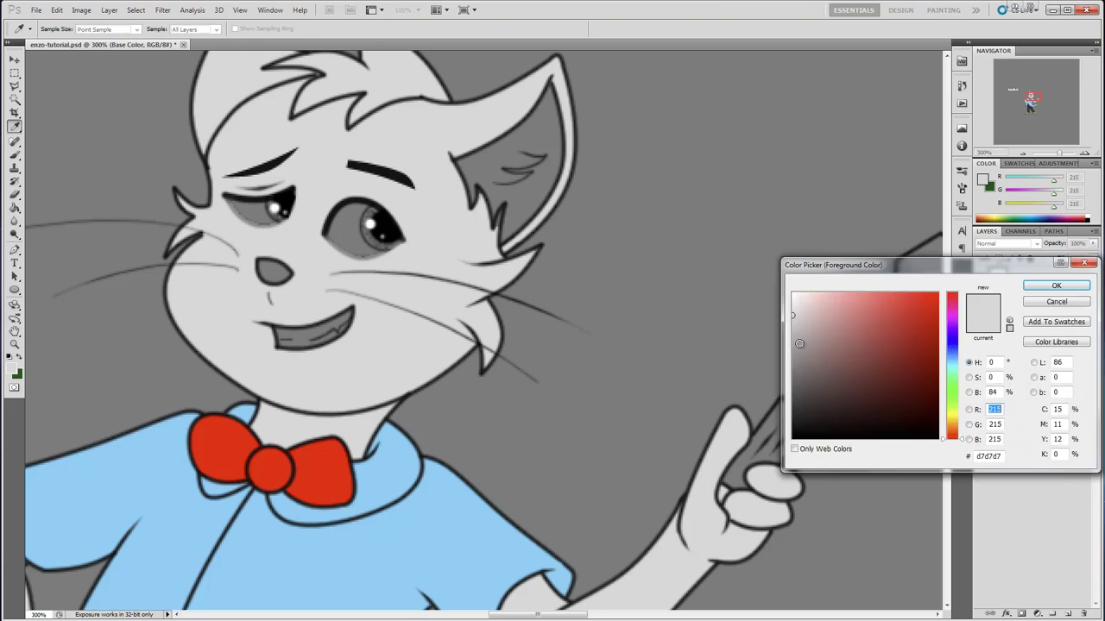
drag(809, 311, 767, 260)
click(1053, 285)
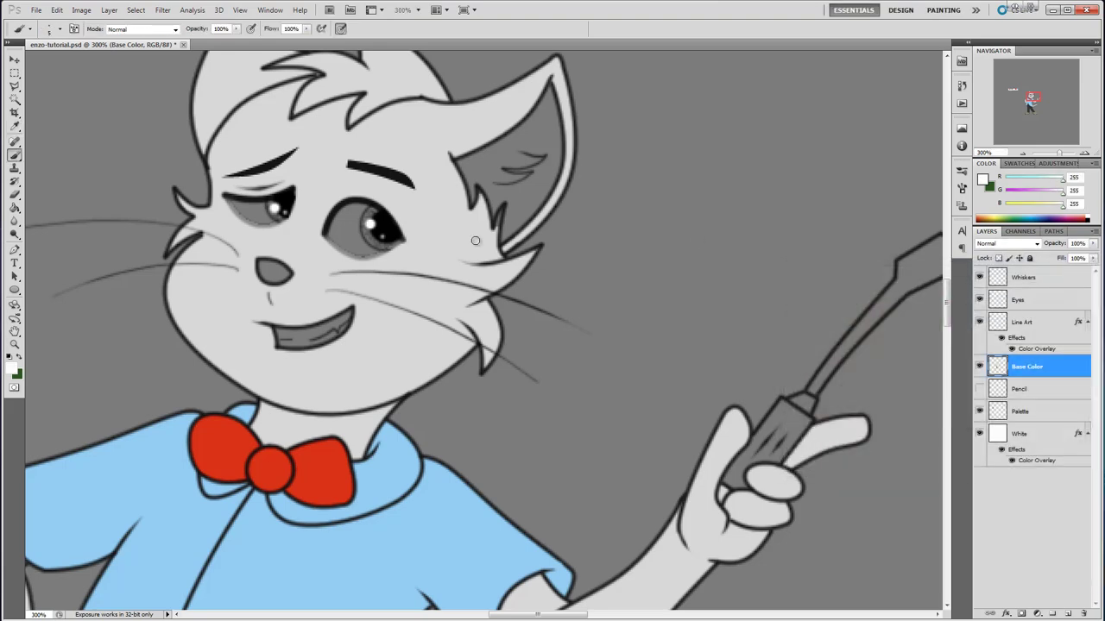
click(60, 29)
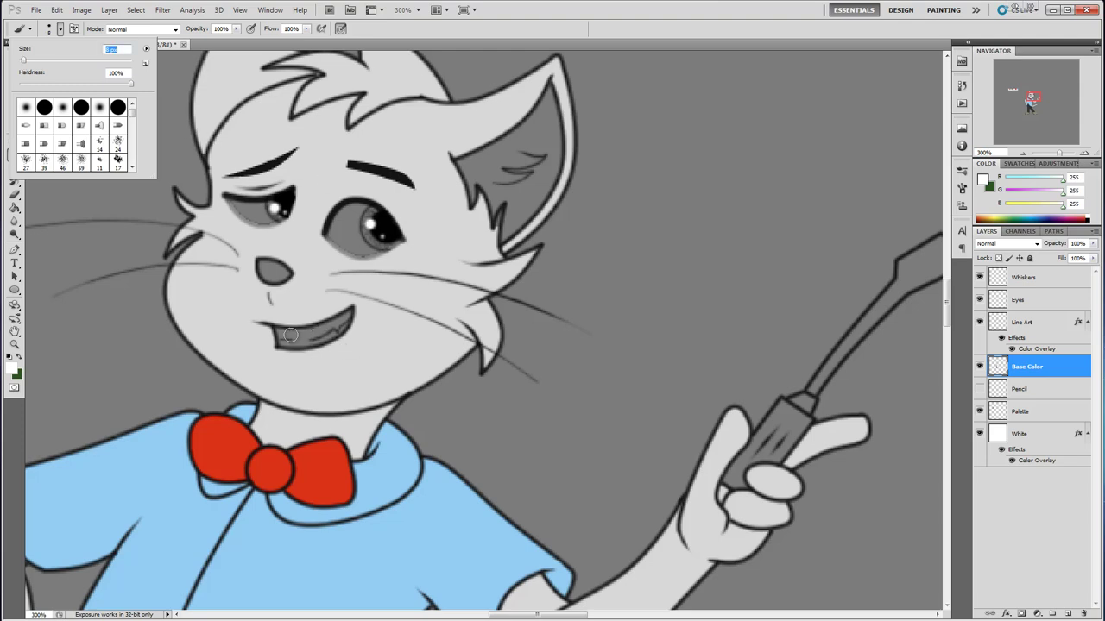
mouse_move(290, 336)
mouse_down()
mouse_move(340, 325)
mouse_move(285, 336)
mouse_move(321, 333)
mouse_up()
mouse_move(336, 222)
mouse_down()
mouse_move(332, 240)
mouse_move(349, 252)
mouse_move(388, 243)
mouse_move(351, 207)
mouse_move(335, 233)
mouse_move(358, 245)
mouse_move(371, 223)
mouse_move(360, 245)
mouse_move(345, 225)
mouse_up()
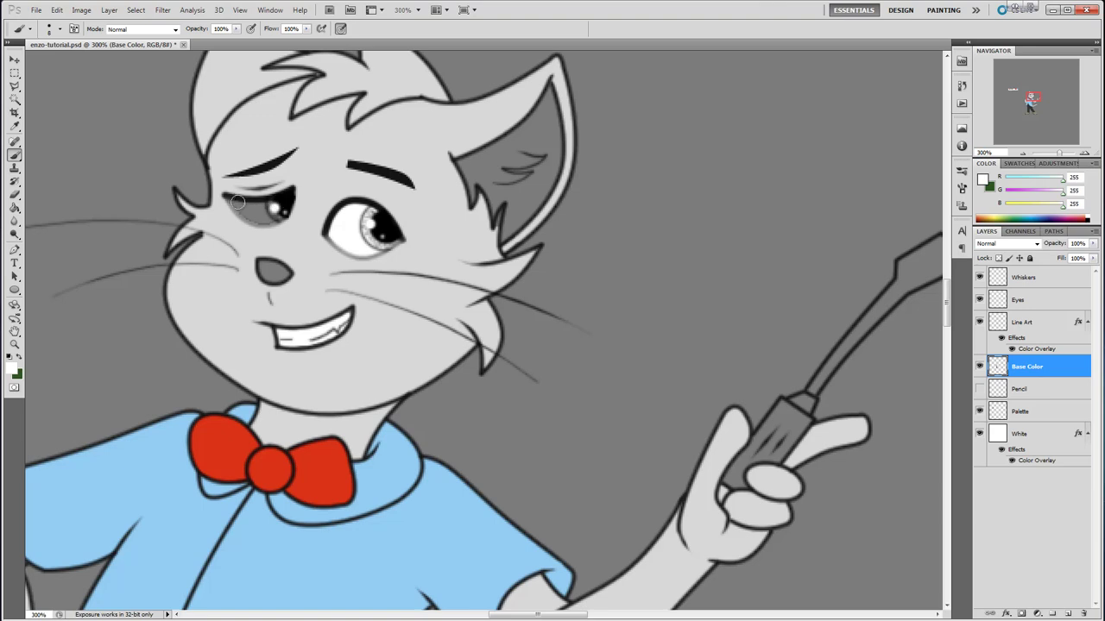
mouse_move(234, 205)
mouse_down()
mouse_move(259, 217)
mouse_move(283, 210)
mouse_move(242, 209)
mouse_move(279, 205)
mouse_up()
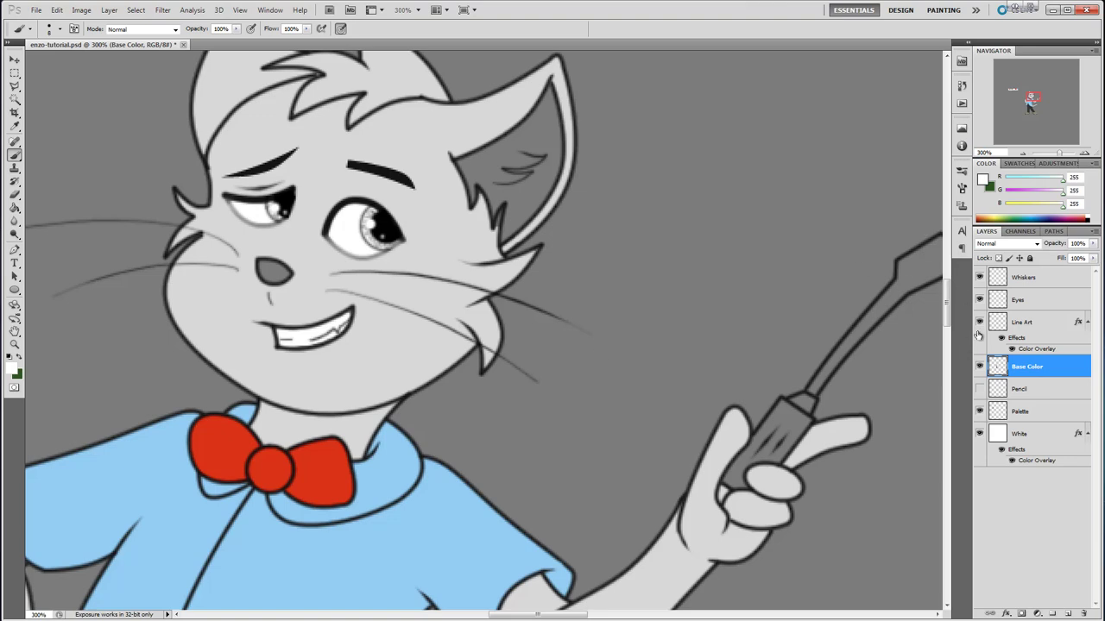
Hide the White layer's gray Color Overlay to bring back the white background.
click(1023, 154)
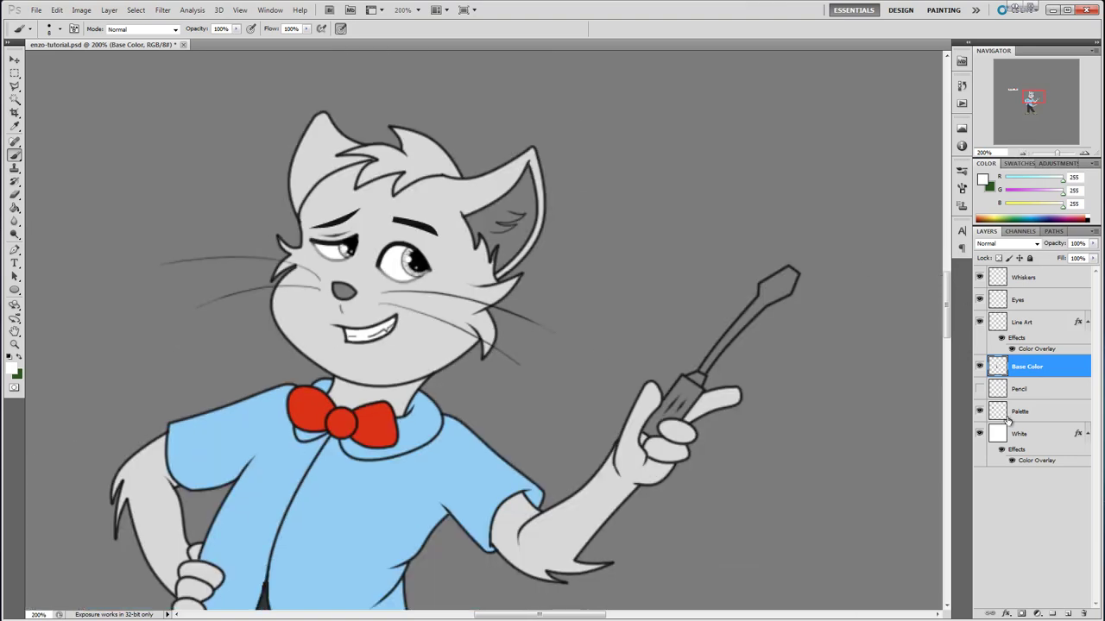
click(1012, 460)
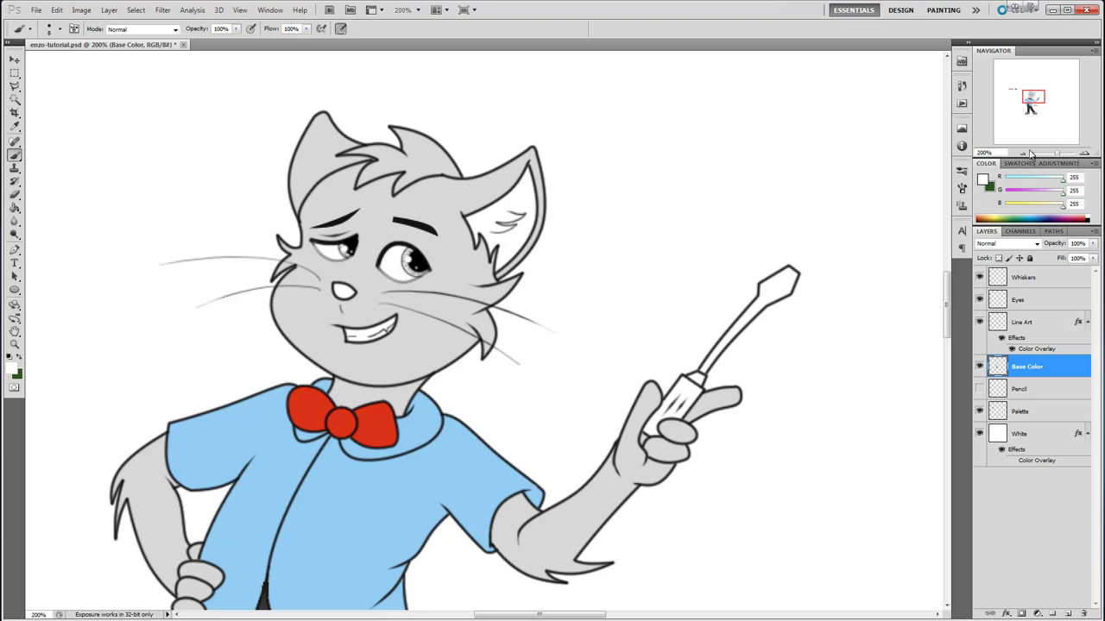
click(1024, 153)
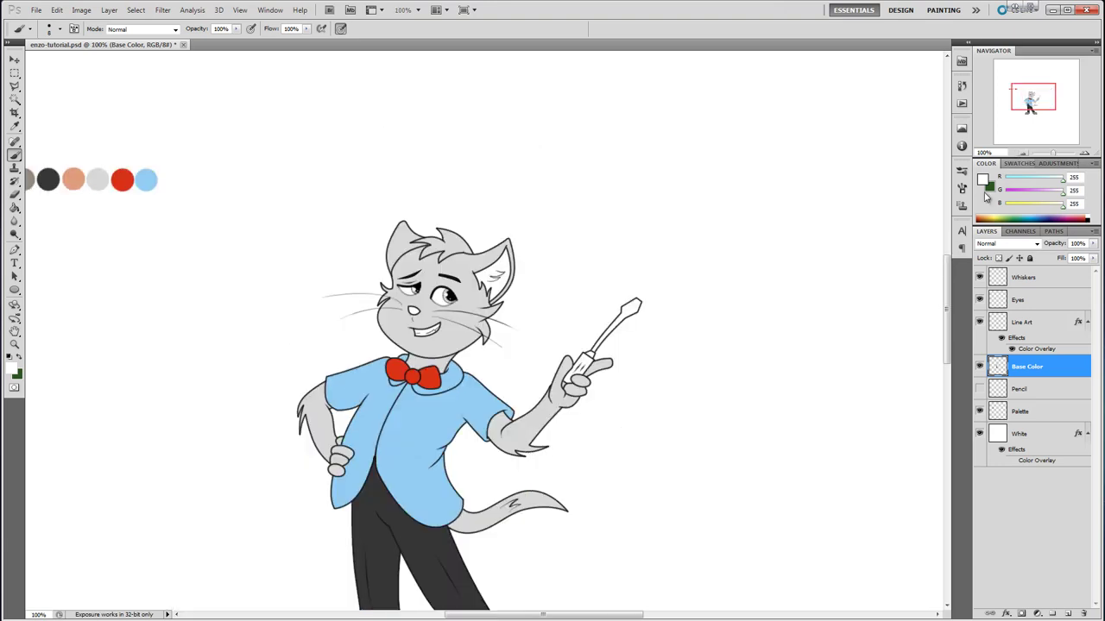
Sample the darker orange from the palette and paint the nose with it on the Base Color layer.
click(16, 126)
drag(545, 617, 528, 618)
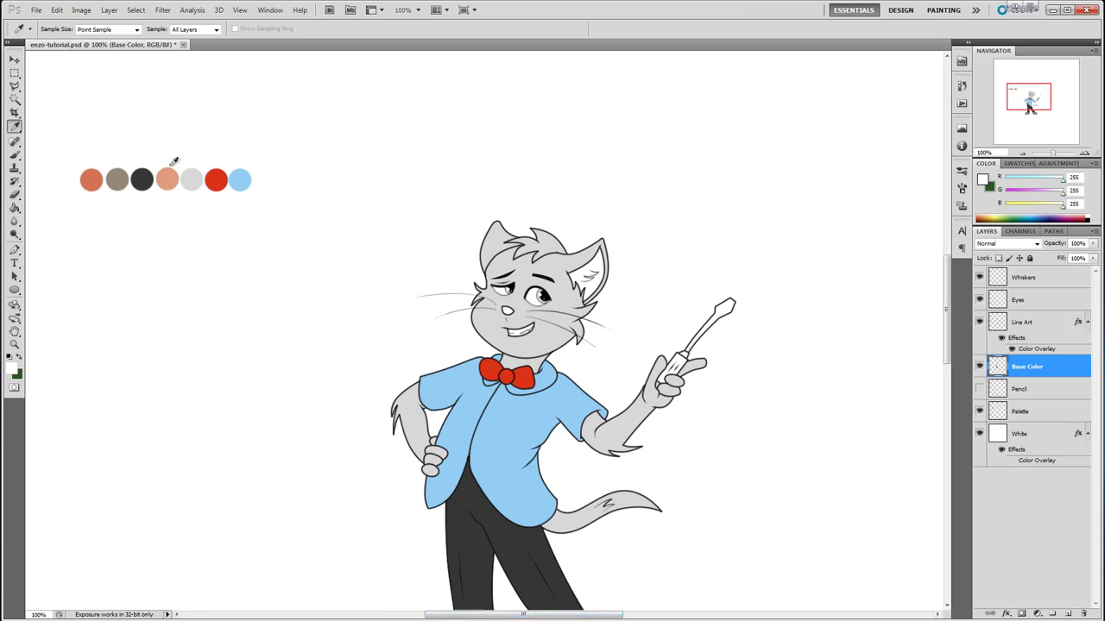
click(95, 176)
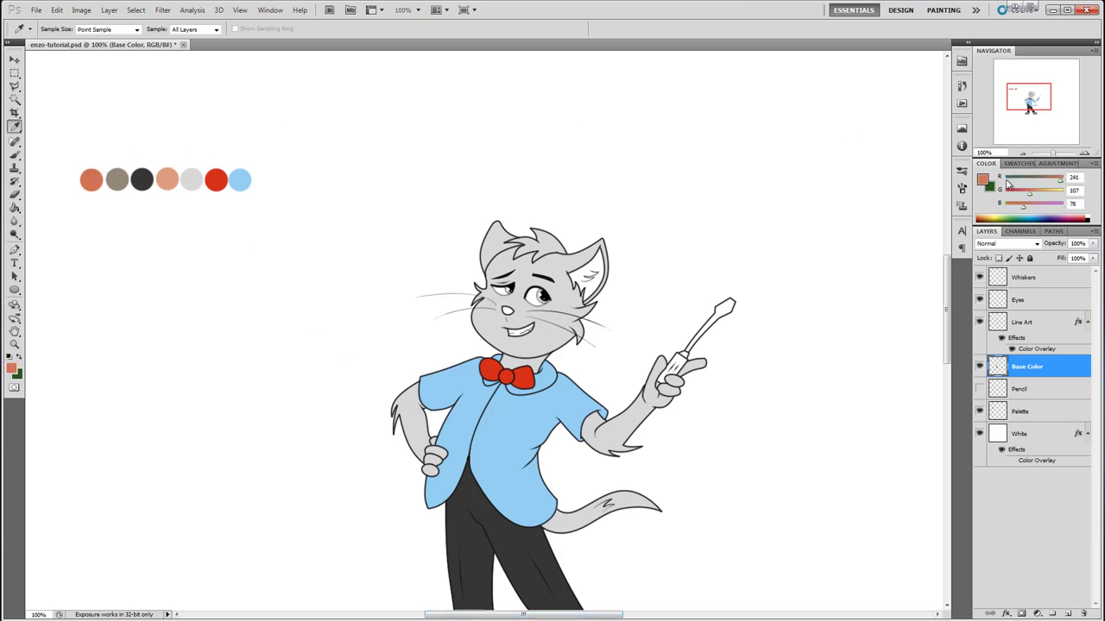
click(1089, 152)
click(1090, 152)
key(b)
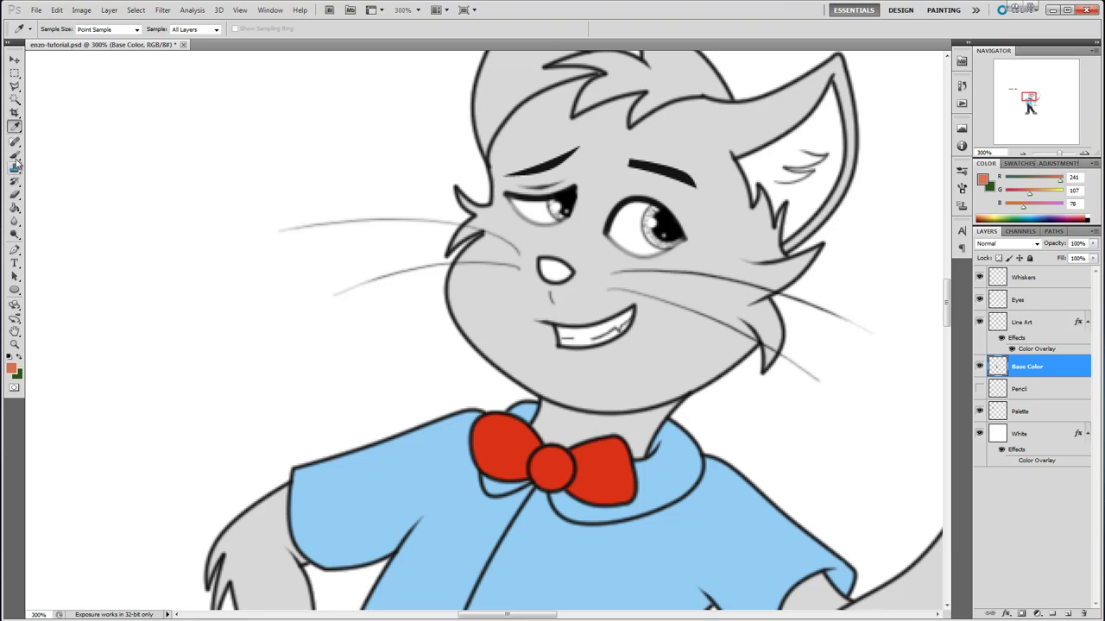
click(554, 271)
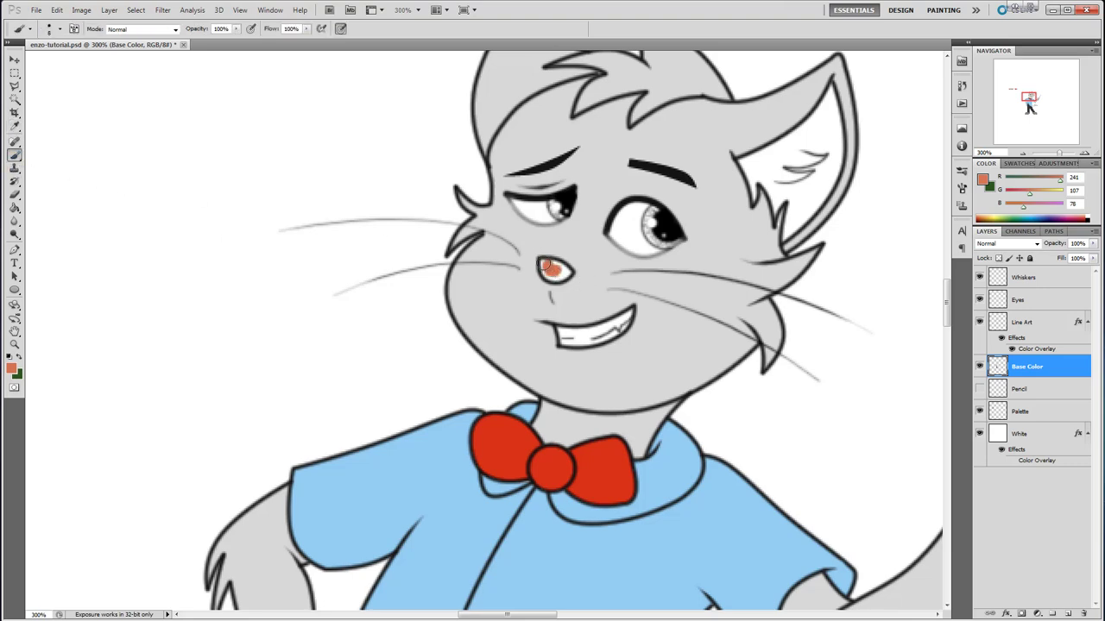
drag(564, 272, 552, 263)
Change the brush color to white and paint the upper border of the muzzle marking beneath the eyes, from cheek to cheek.
click(985, 177)
drag(811, 316, 789, 290)
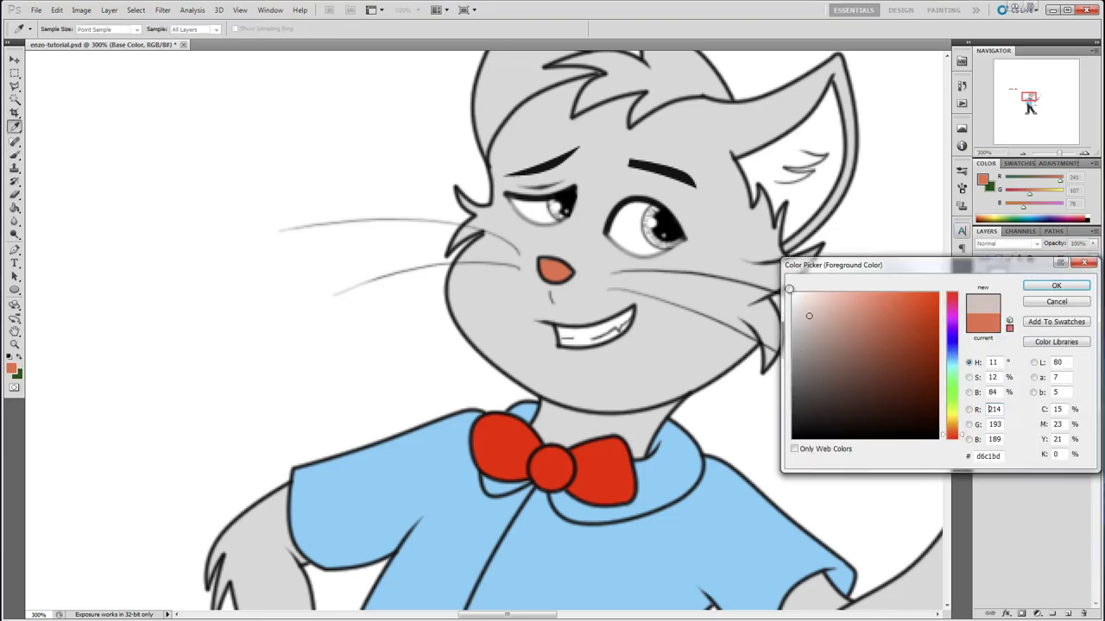
click(1067, 281)
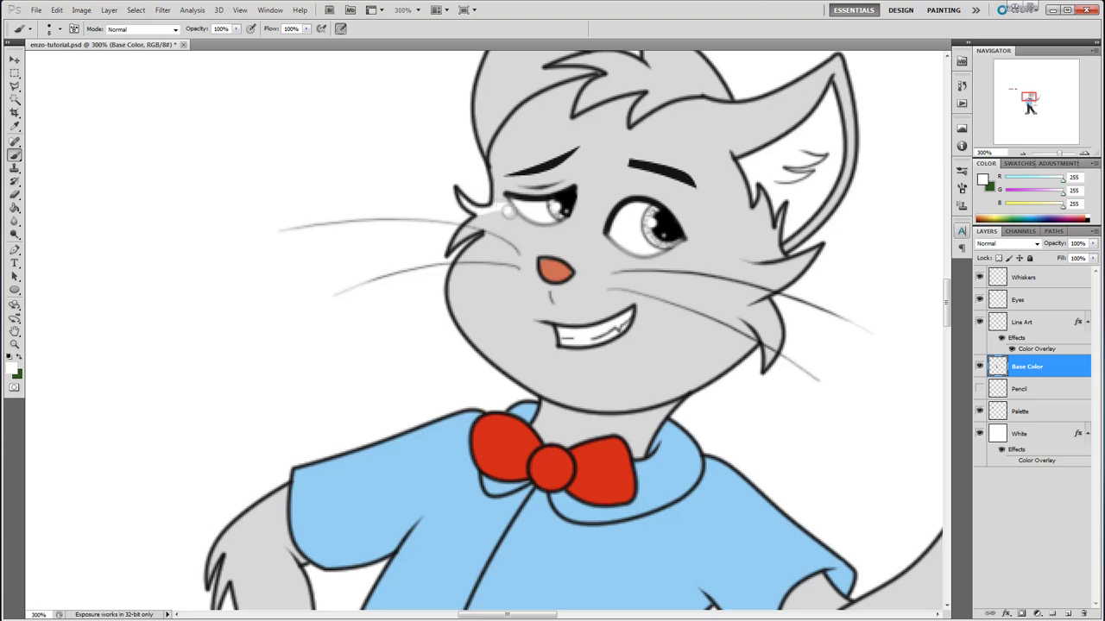
mouse_move(508, 210)
mouse_down()
mouse_move(608, 236)
mouse_move(564, 225)
mouse_move(589, 222)
mouse_move(637, 259)
mouse_move(691, 248)
mouse_move(738, 285)
mouse_move(769, 351)
mouse_up()
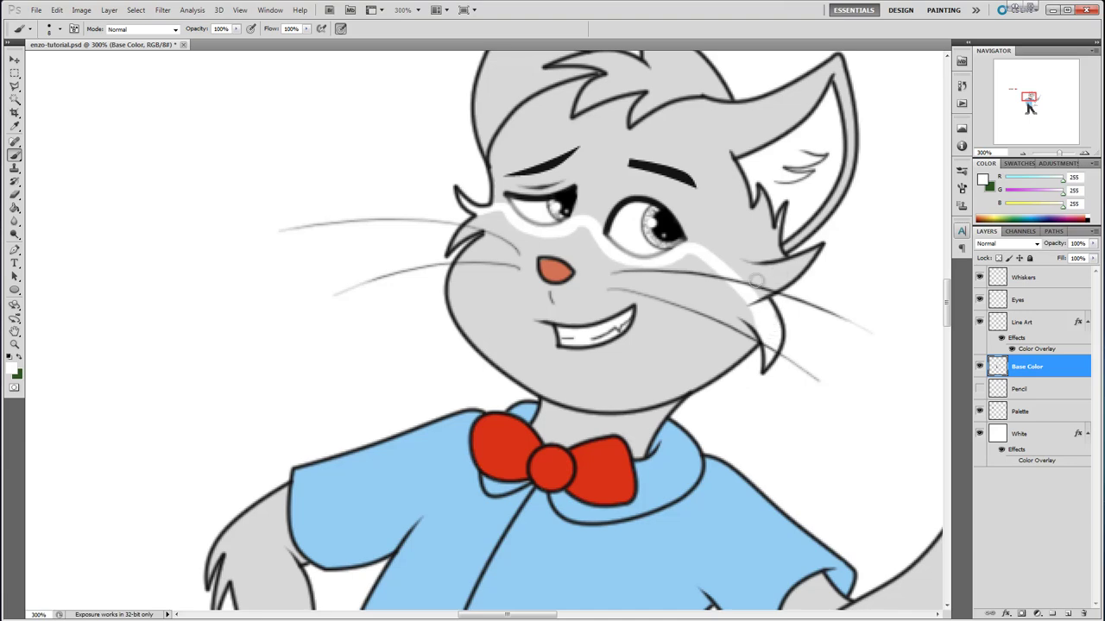
mouse_move(706, 255)
mouse_down()
mouse_move(752, 271)
mouse_move(801, 266)
mouse_up()
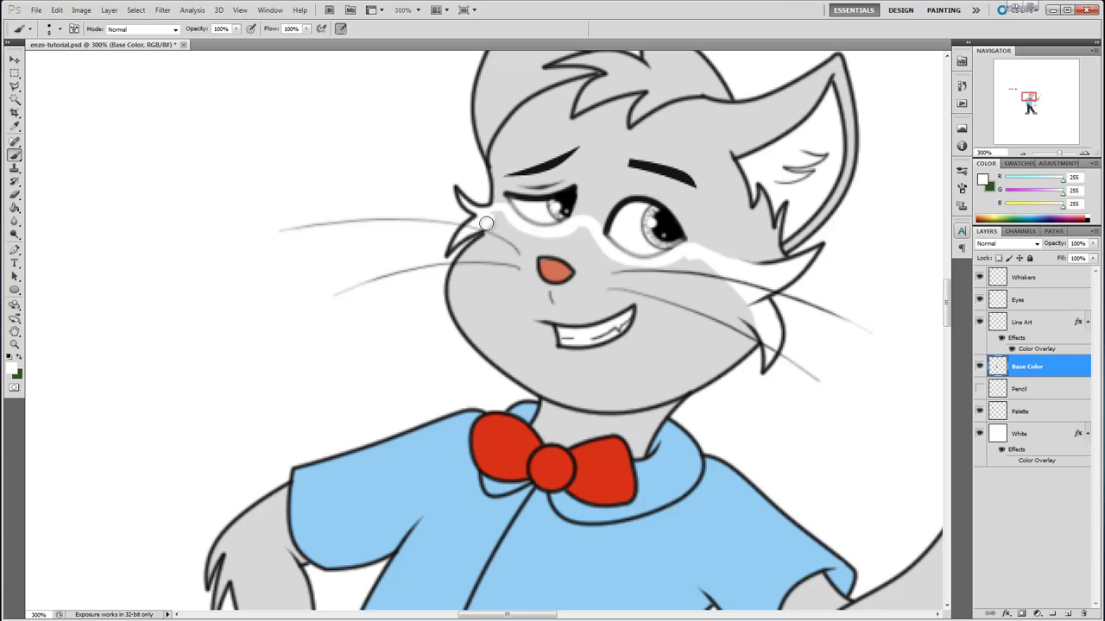
Fill the muzzle and lower face below the white border with white using a 12 px hard round brush.
click(59, 29)
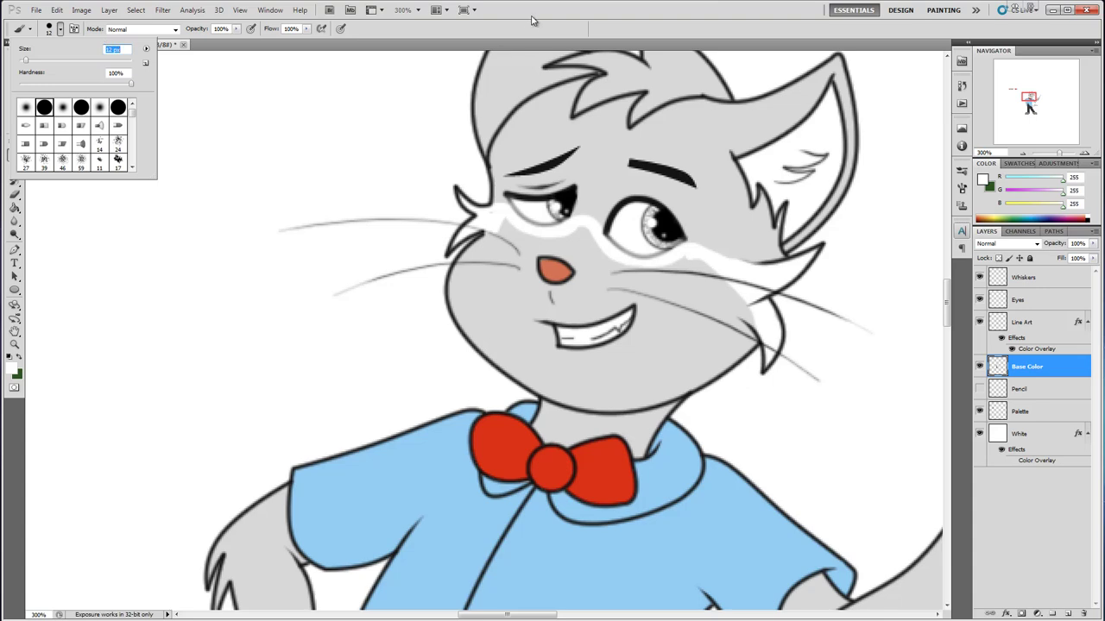
key(Return)
mouse_move(521, 314)
mouse_down()
mouse_move(507, 267)
mouse_move(473, 258)
mouse_move(466, 269)
mouse_move(504, 222)
mouse_move(512, 260)
mouse_move(532, 240)
mouse_move(576, 253)
mouse_move(580, 231)
mouse_move(603, 269)
mouse_move(599, 297)
mouse_move(610, 299)
mouse_move(590, 321)
mouse_move(607, 331)
mouse_move(678, 313)
mouse_move(700, 331)
mouse_move(701, 354)
mouse_move(738, 343)
mouse_move(677, 381)
mouse_move(733, 316)
mouse_move(752, 321)
mouse_move(693, 265)
mouse_move(639, 279)
mouse_move(617, 272)
mouse_move(640, 275)
mouse_move(662, 297)
mouse_move(696, 283)
mouse_move(693, 307)
mouse_move(729, 303)
mouse_move(659, 347)
mouse_move(554, 373)
mouse_move(543, 353)
mouse_move(538, 379)
mouse_move(555, 392)
mouse_move(605, 398)
mouse_move(680, 378)
mouse_move(648, 396)
mouse_move(582, 389)
mouse_move(620, 373)
mouse_move(648, 380)
mouse_move(582, 347)
mouse_move(602, 344)
mouse_move(561, 379)
mouse_move(548, 355)
mouse_move(593, 314)
mouse_move(591, 283)
mouse_move(545, 278)
mouse_move(489, 322)
mouse_move(480, 283)
mouse_move(461, 277)
mouse_move(473, 322)
mouse_move(525, 375)
mouse_move(491, 291)
mouse_move(527, 328)
mouse_move(545, 320)
mouse_move(570, 293)
mouse_move(541, 297)
mouse_move(524, 256)
mouse_move(542, 322)
mouse_move(581, 237)
mouse_up()
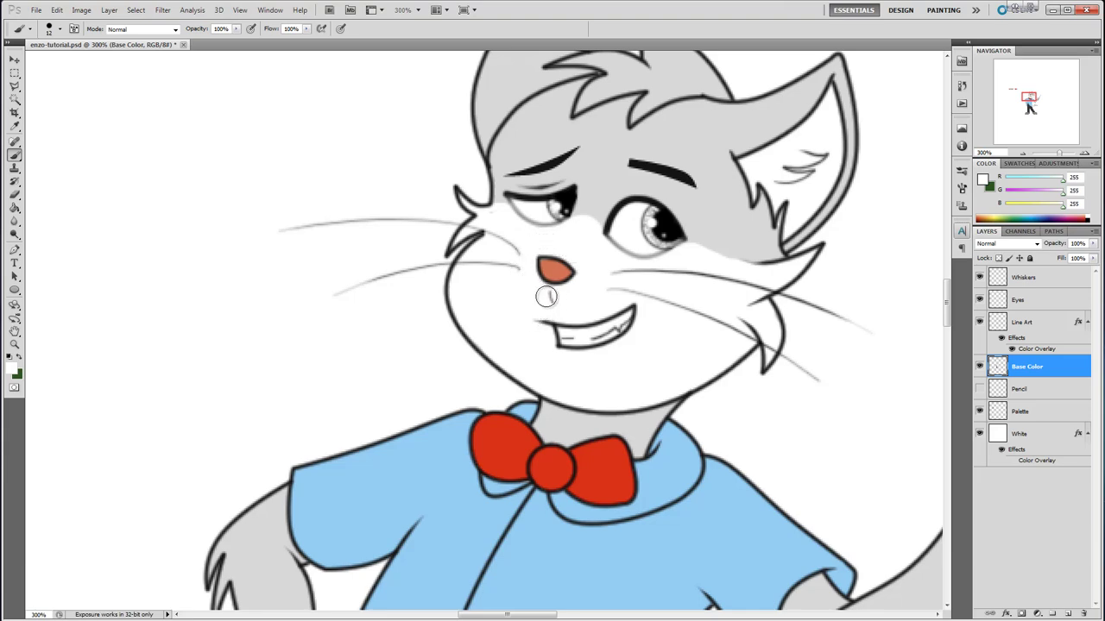
Roughen the white muzzle marking's edge below the eyes into a fur texture with a 12 px bristle brush tip.
click(60, 29)
click(100, 127)
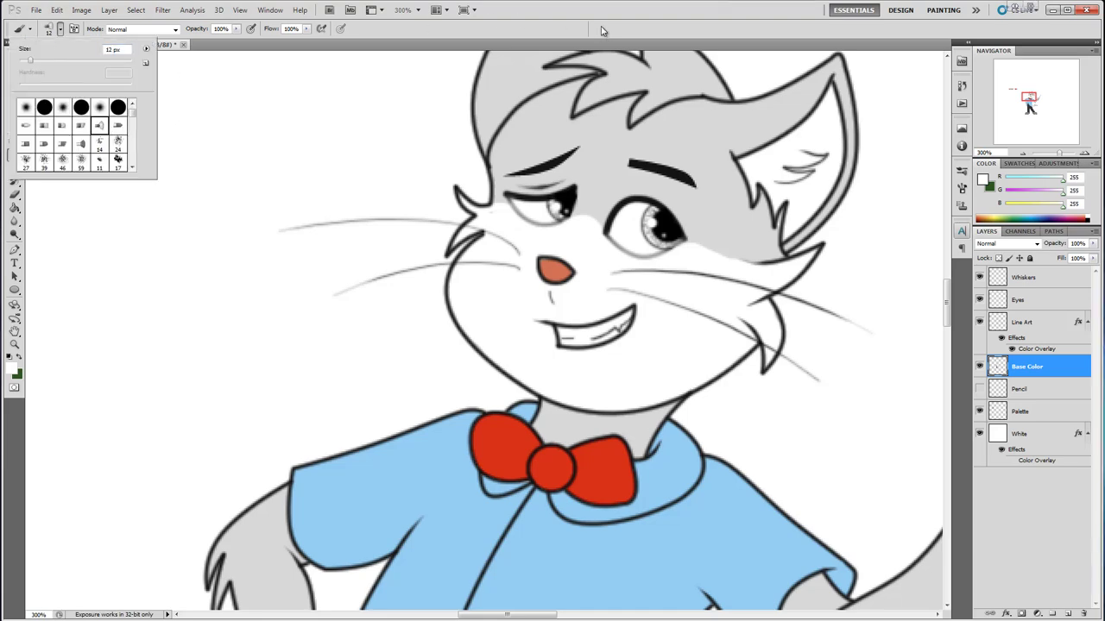
click(626, 26)
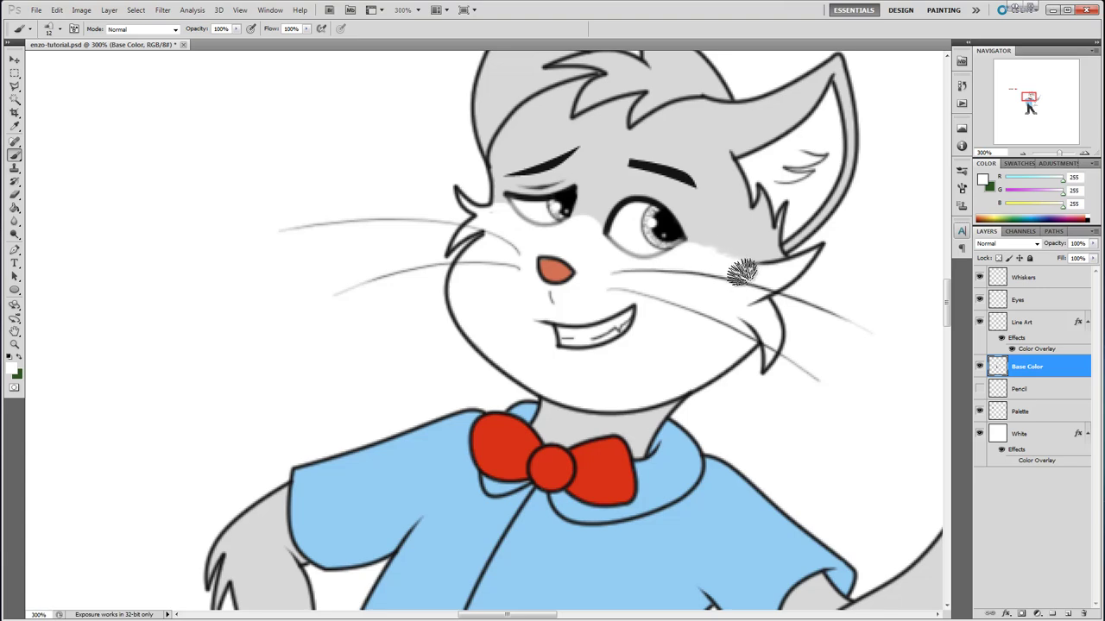
drag(705, 255, 745, 281)
mouse_move(585, 229)
mouse_down()
mouse_move(572, 217)
mouse_move(559, 250)
mouse_up()
Switch the brush tip back to the 12 px hard round.
key(ctrl+minus)
key(ctrl+minus)
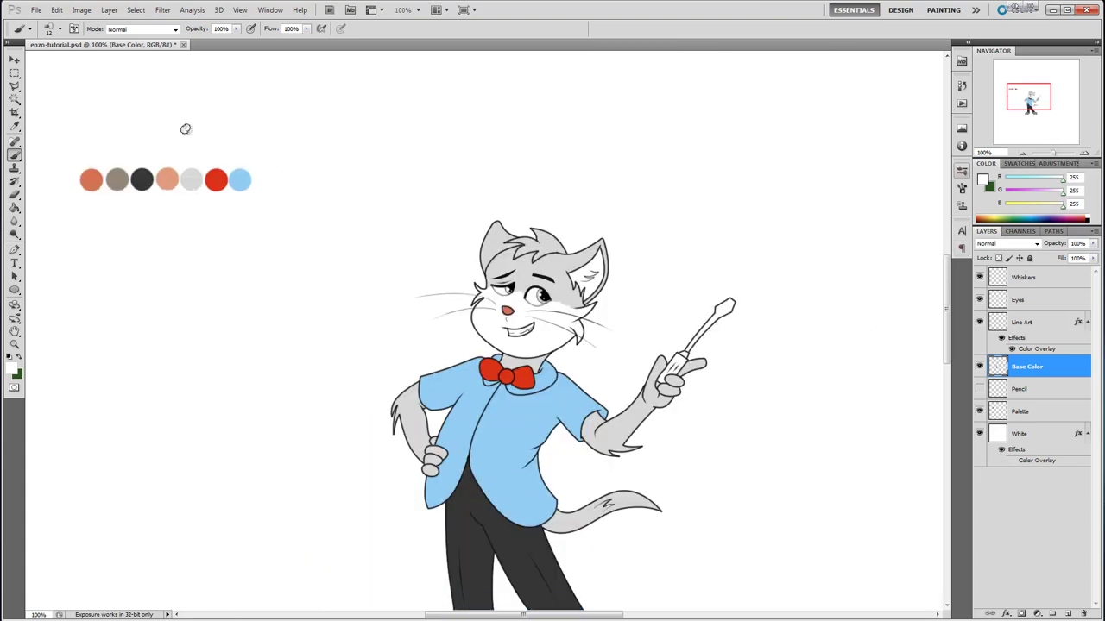
click(59, 29)
click(44, 107)
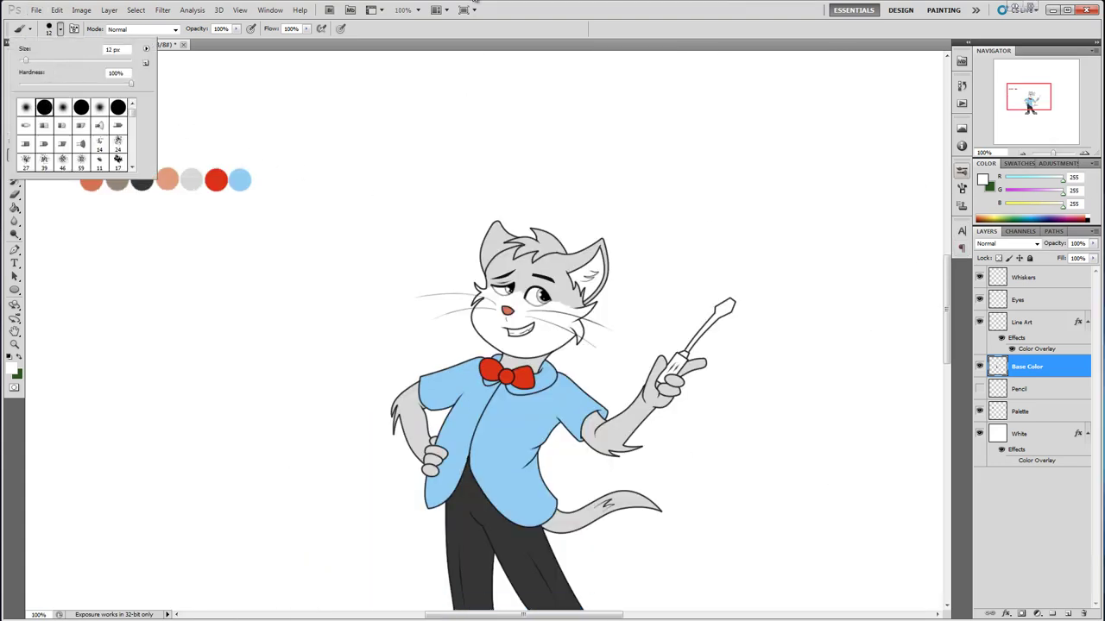
click(464, 46)
Try painting the inner ear with the light peach sampled from the palette, and undo the stroke.
click(13, 126)
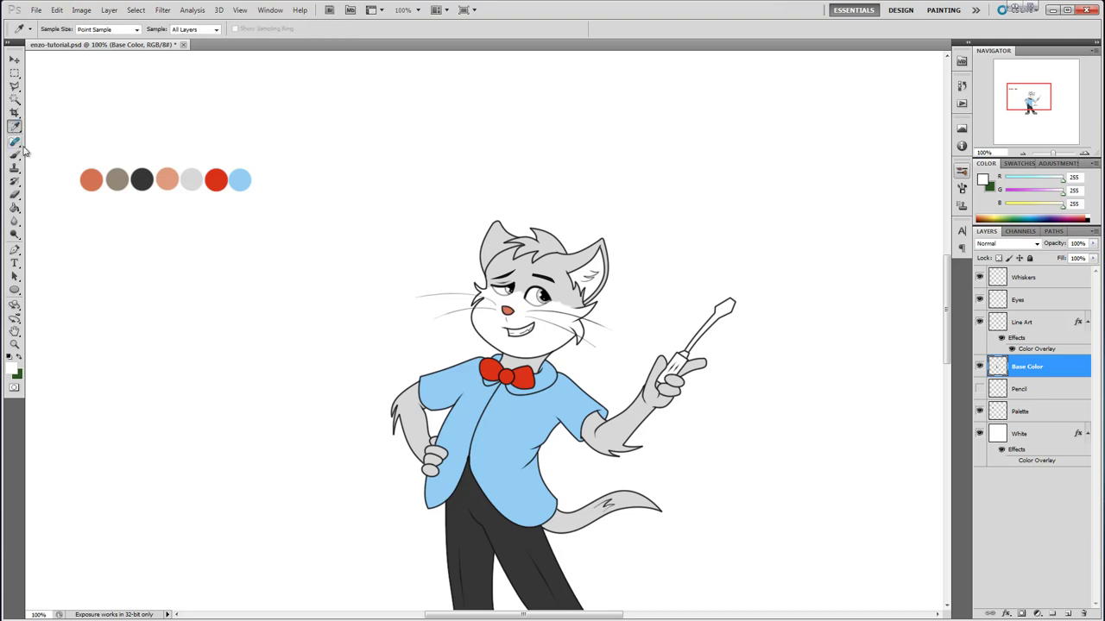
click(167, 179)
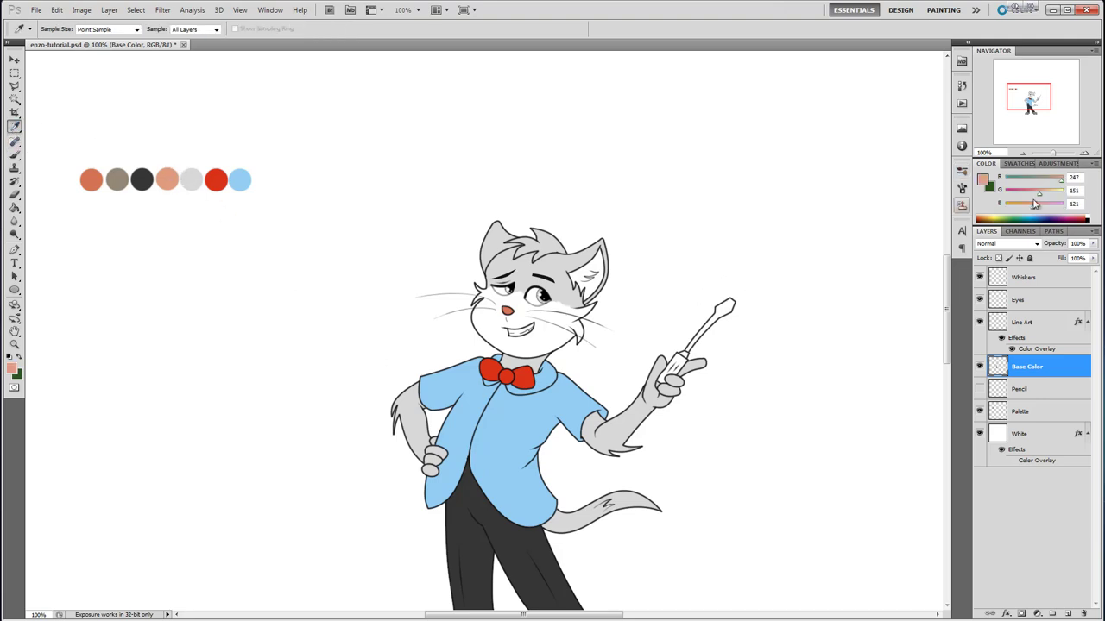
click(1085, 154)
click(1085, 154)
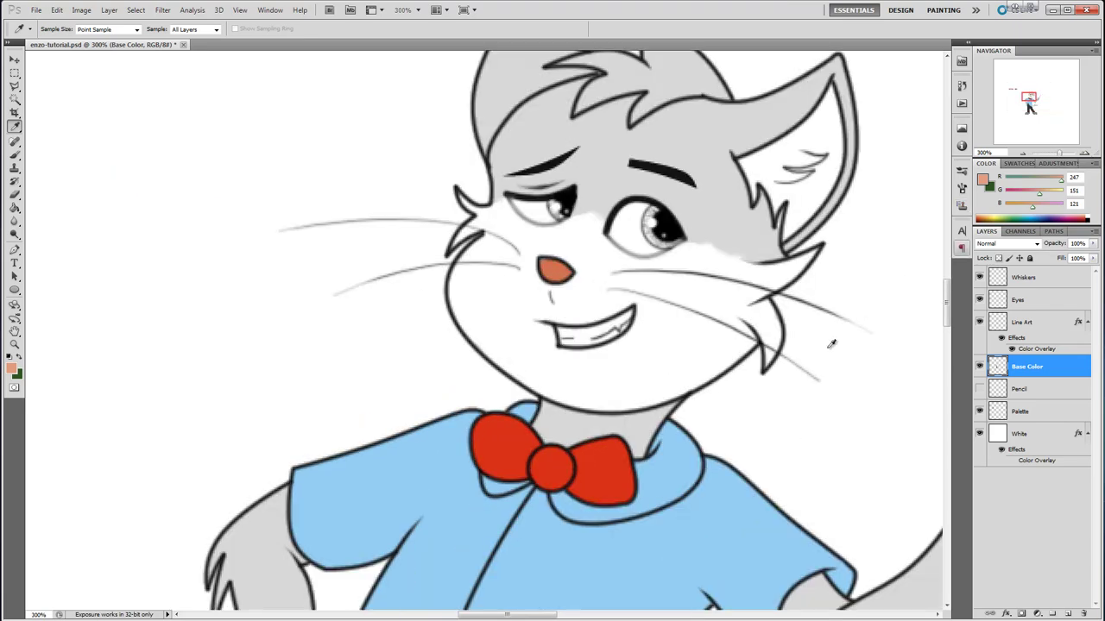
drag(523, 616, 537, 616)
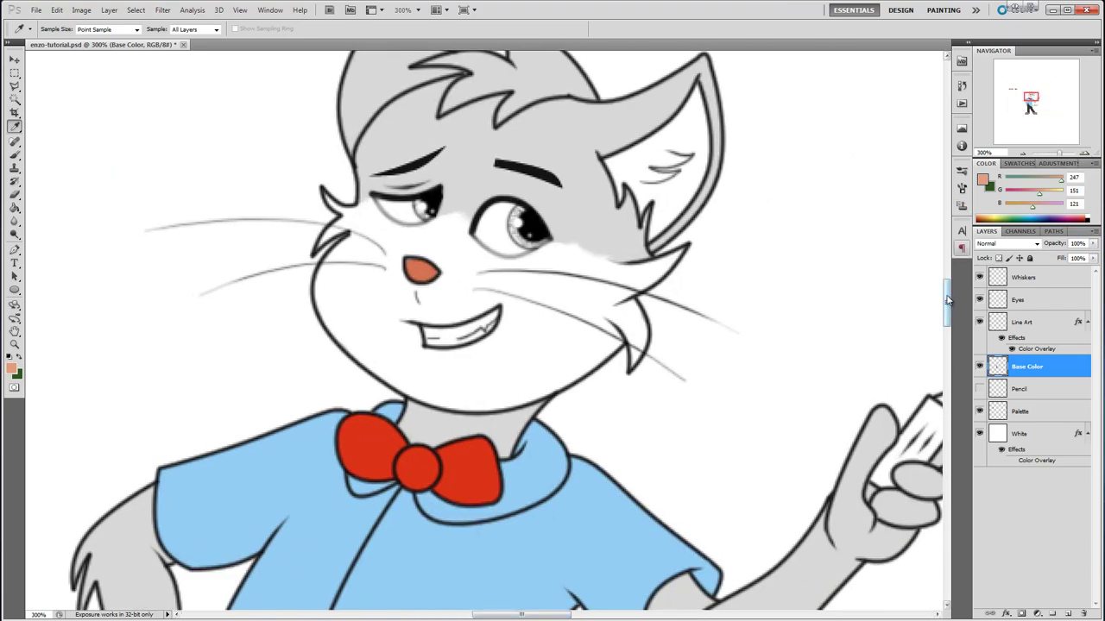
drag(946, 301, 946, 285)
click(15, 155)
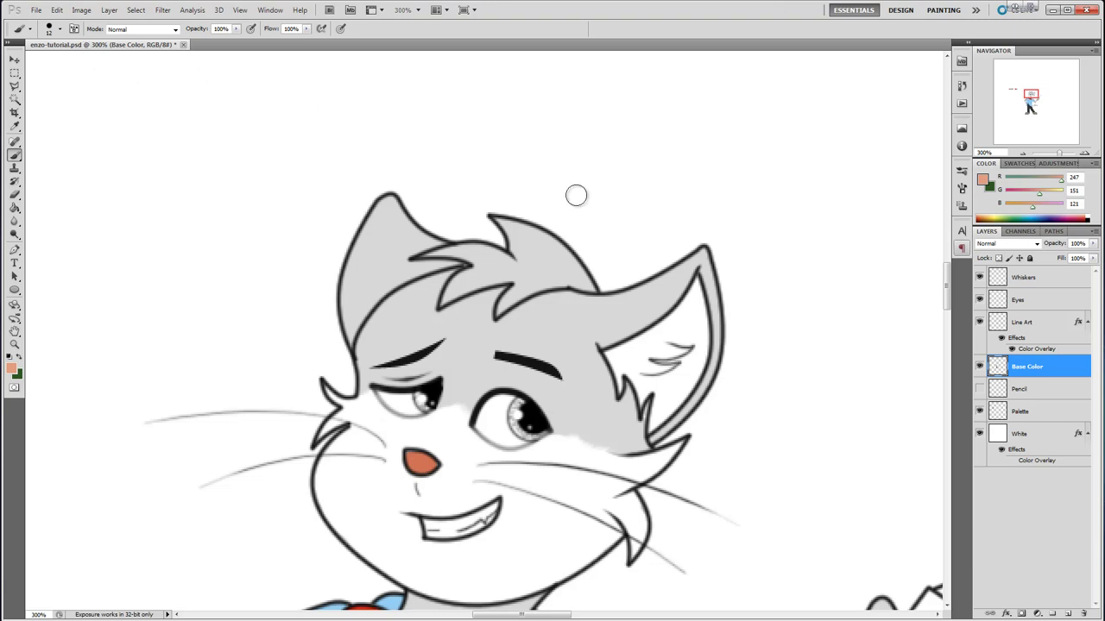
mouse_move(676, 350)
mouse_down()
mouse_move(695, 367)
mouse_move(695, 314)
mouse_up()
key(ctrl+z)
Change the brush color to light pink (RGB 255, 207, 237) and fill the inner ear with it on the Base Color layer.
key(i)
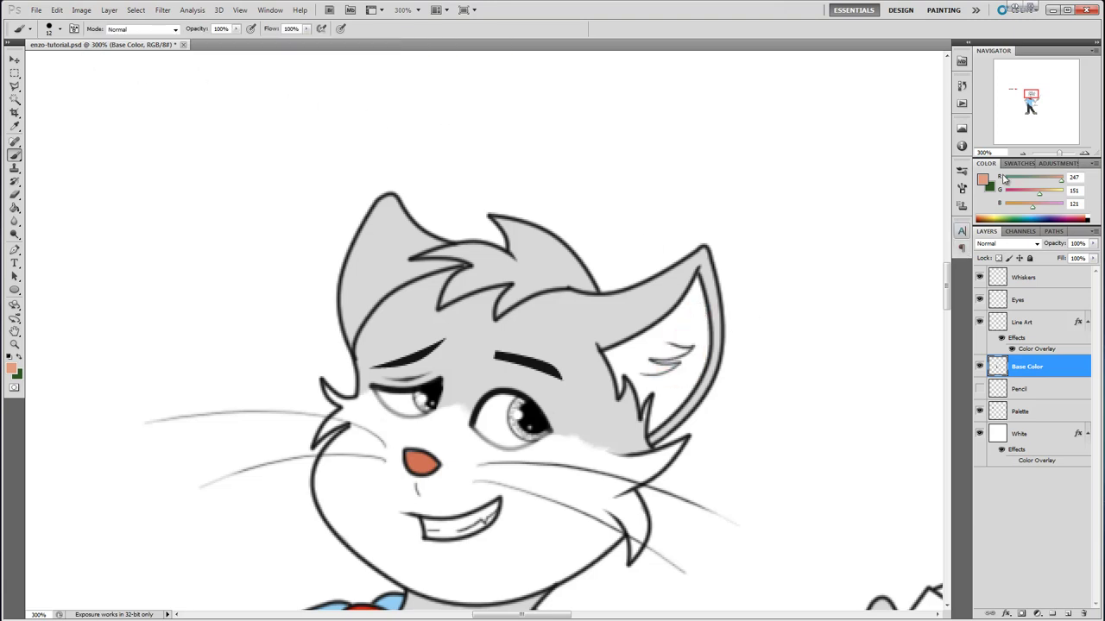
click(982, 179)
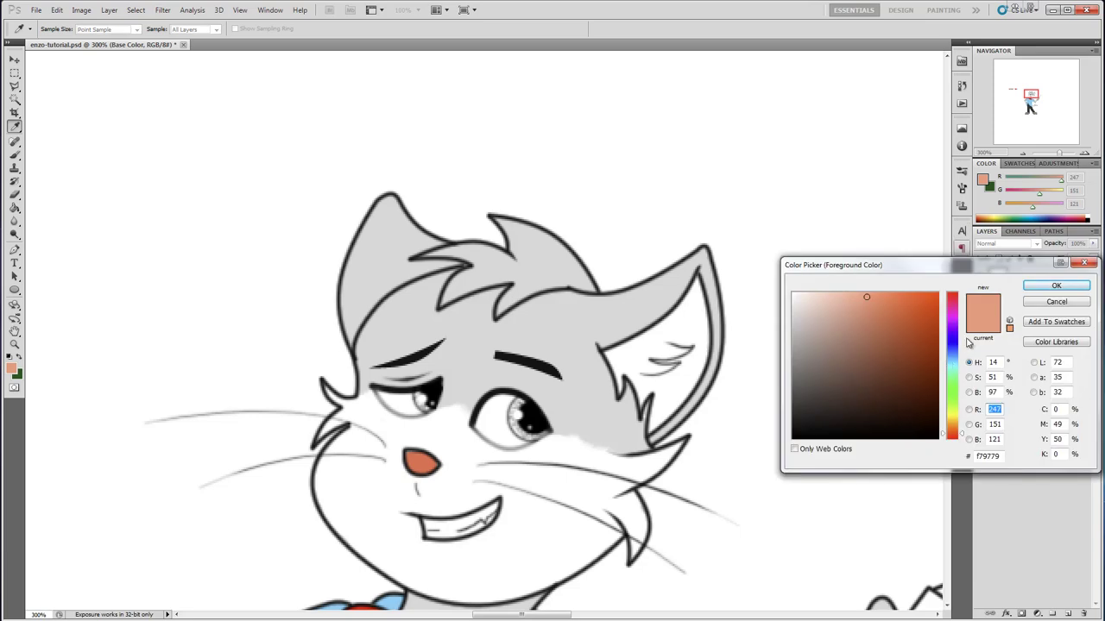
click(953, 309)
drag(846, 299, 837, 294)
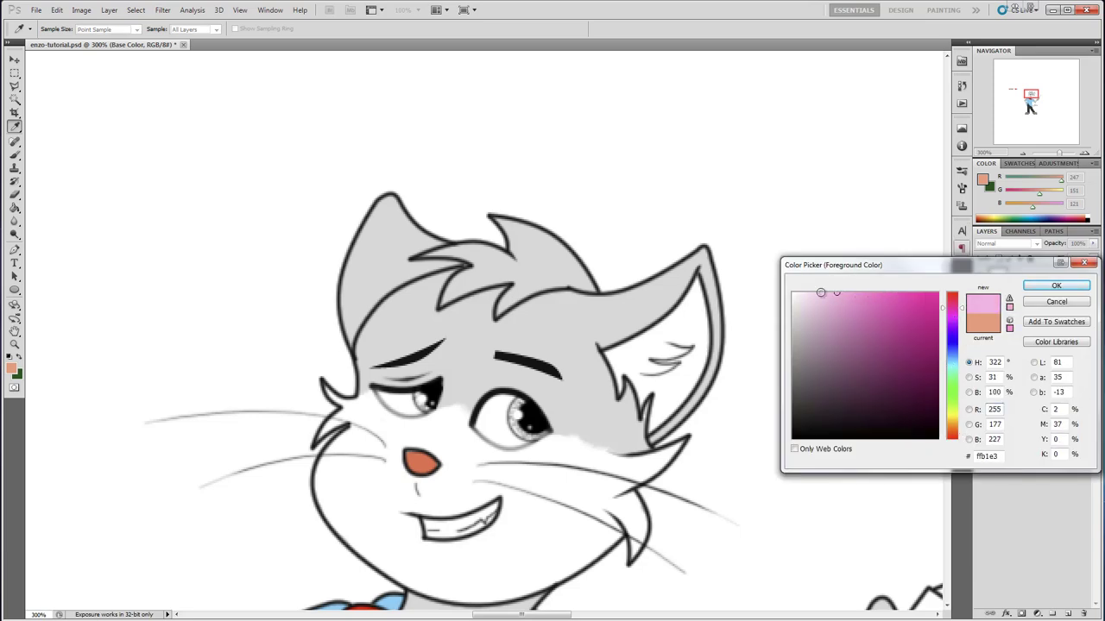
click(1058, 289)
key(b)
mouse_move(658, 352)
mouse_down()
mouse_move(695, 357)
mouse_move(648, 429)
mouse_move(662, 409)
mouse_move(660, 357)
mouse_move(640, 399)
mouse_move(632, 369)
mouse_move(614, 384)
mouse_move(611, 356)
mouse_move(653, 337)
mouse_move(637, 373)
mouse_move(675, 332)
mouse_move(640, 343)
mouse_move(691, 297)
mouse_move(703, 328)
mouse_move(694, 371)
mouse_move(698, 289)
mouse_up()
Enable pressure-controlled brush size and sample the head's gray for the fur tufts beside the inner ear.
click(340, 29)
click(15, 126)
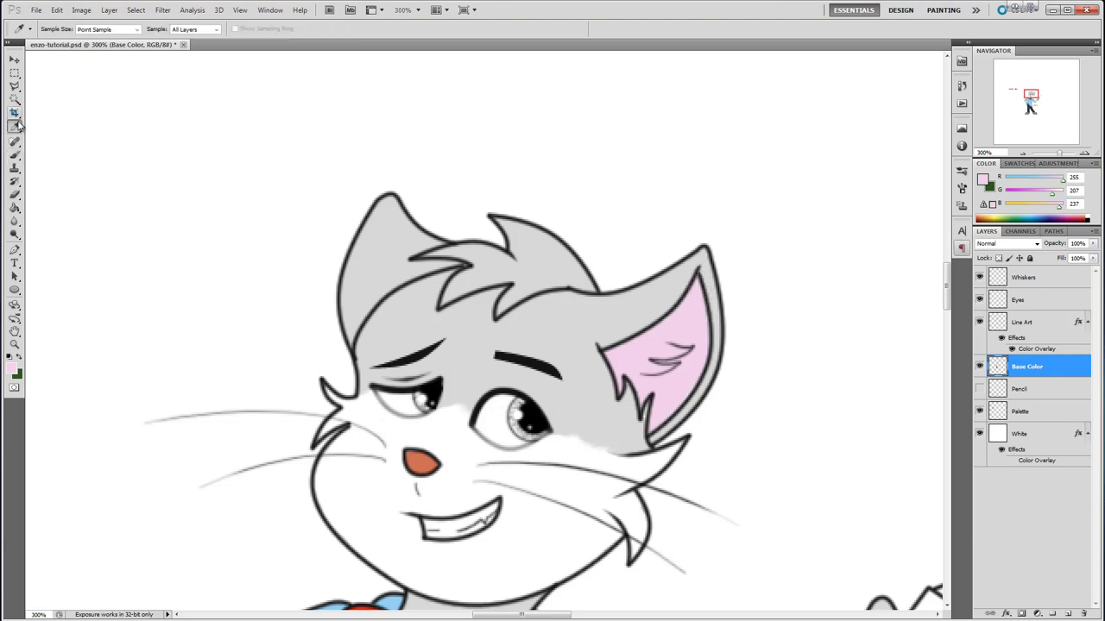
click(543, 322)
click(15, 156)
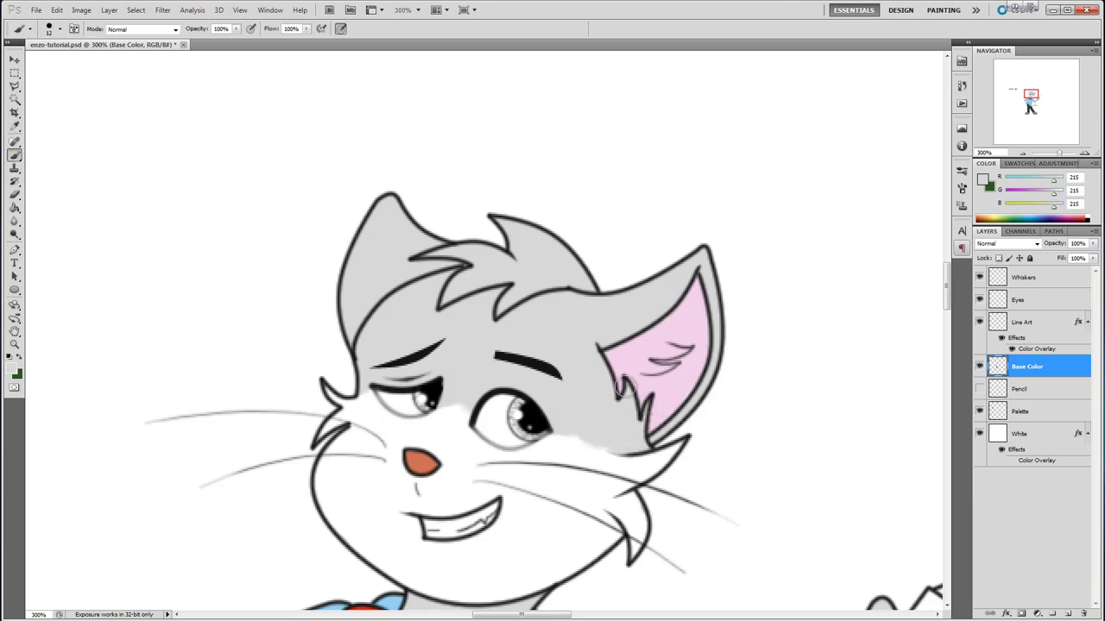
Set the foreground color to a bright sky blue (RGB 104, 189, 255) for the eyes.
drag(562, 614, 475, 593)
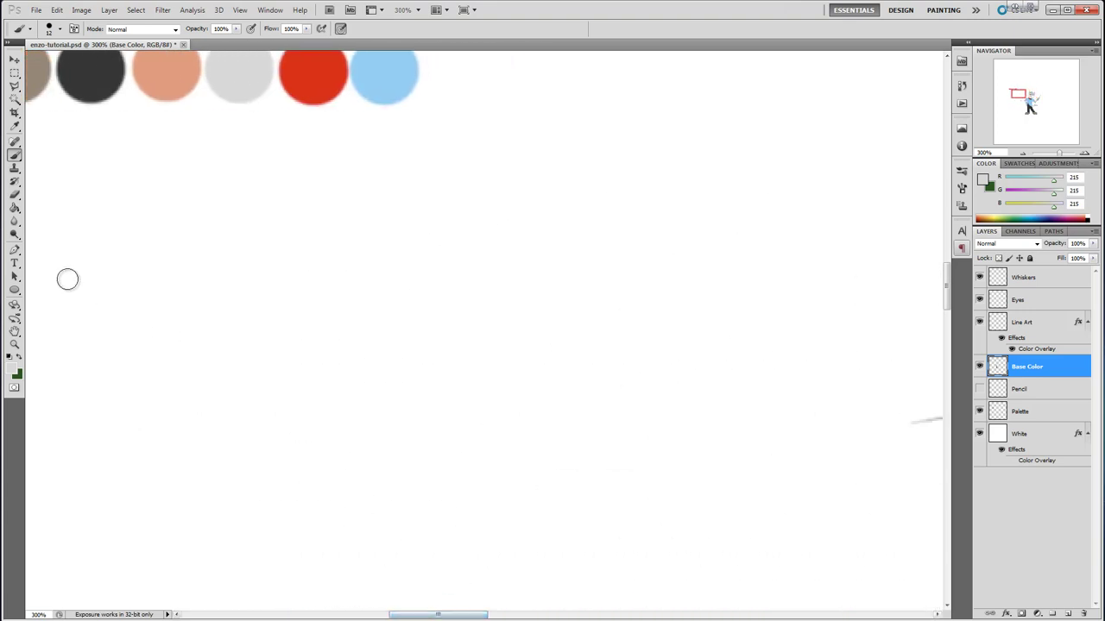
click(14, 126)
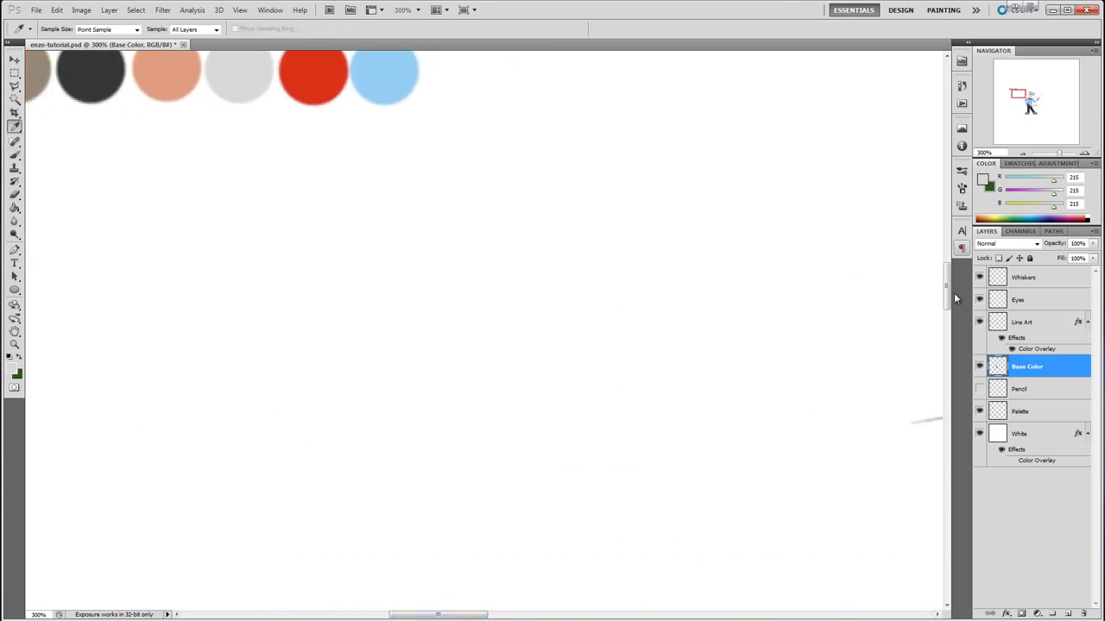
drag(953, 297, 953, 276)
drag(467, 615, 542, 615)
drag(946, 278, 948, 281)
click(983, 179)
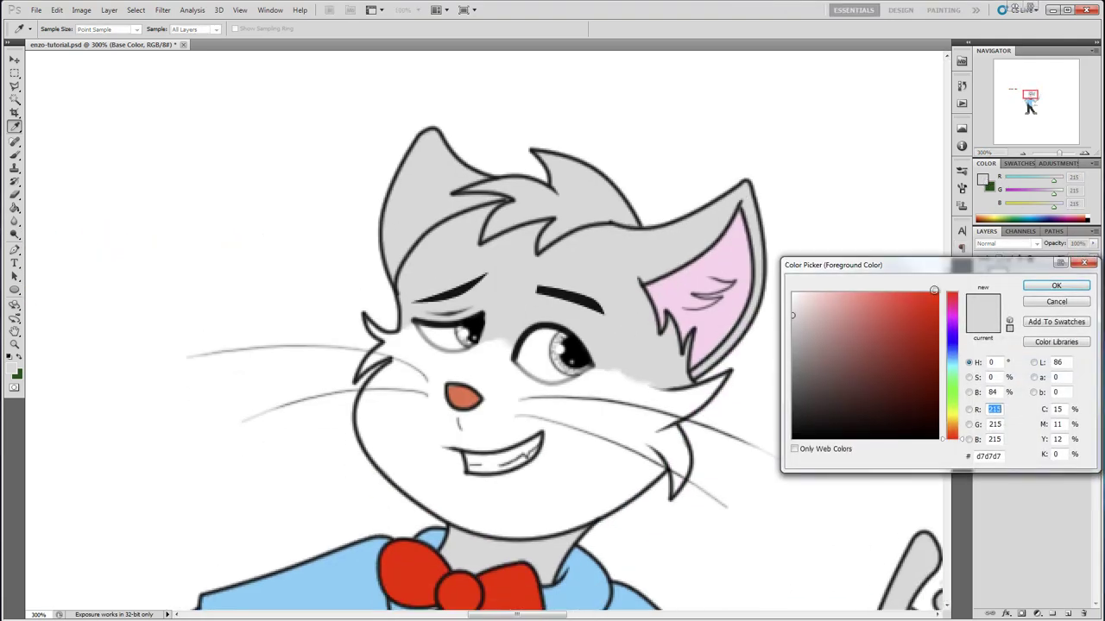
click(950, 354)
click(880, 293)
click(896, 293)
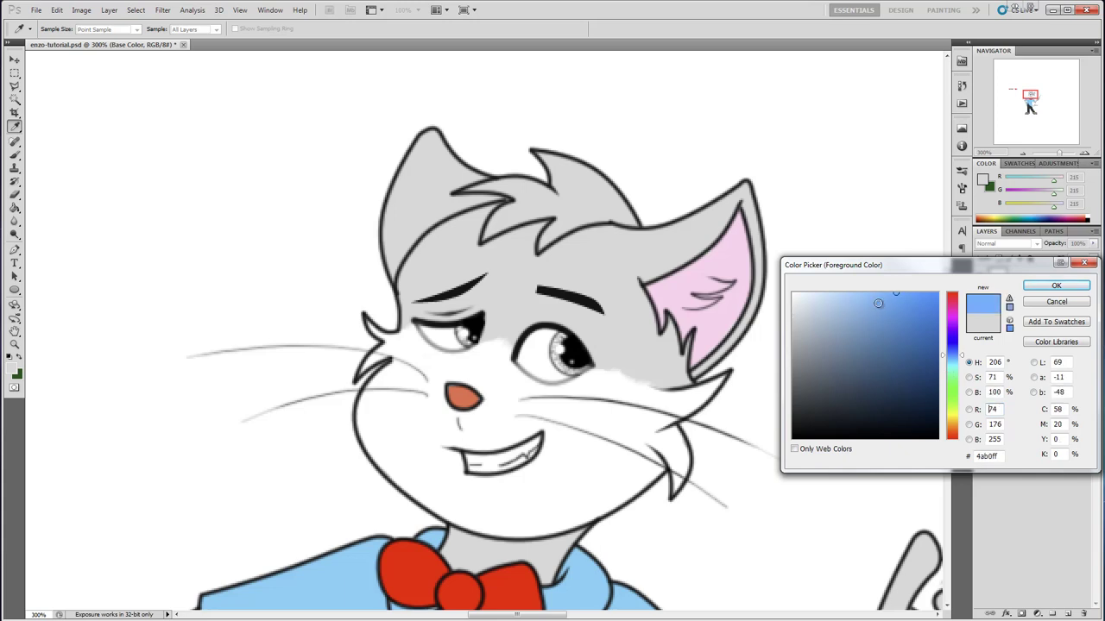
click(1060, 286)
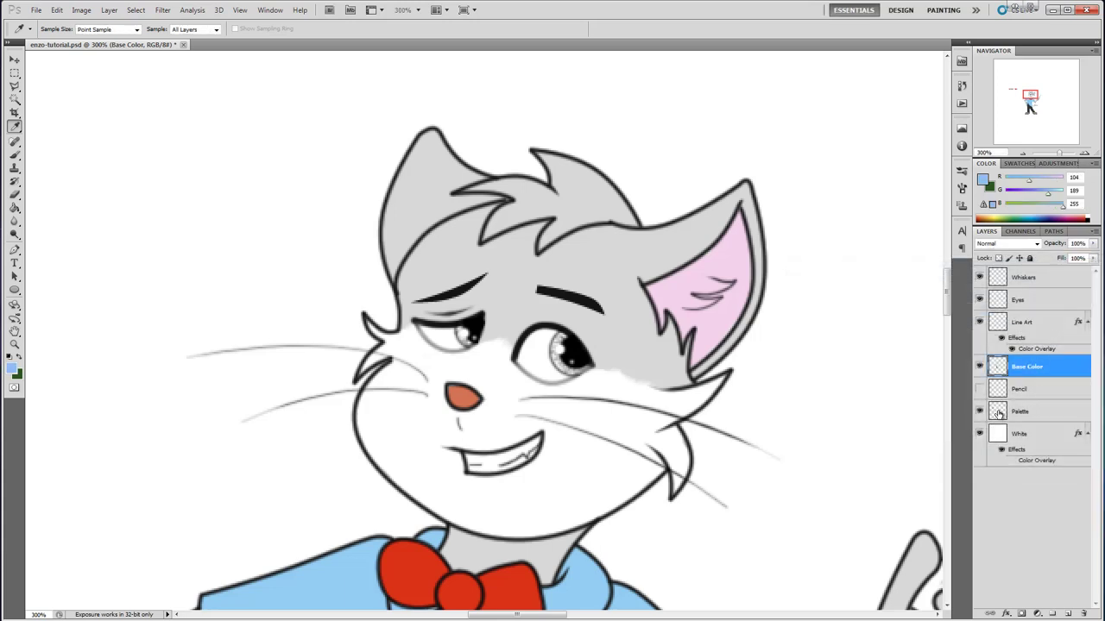
Paint the irises of both eyes blue on the Base Color layer.
click(15, 155)
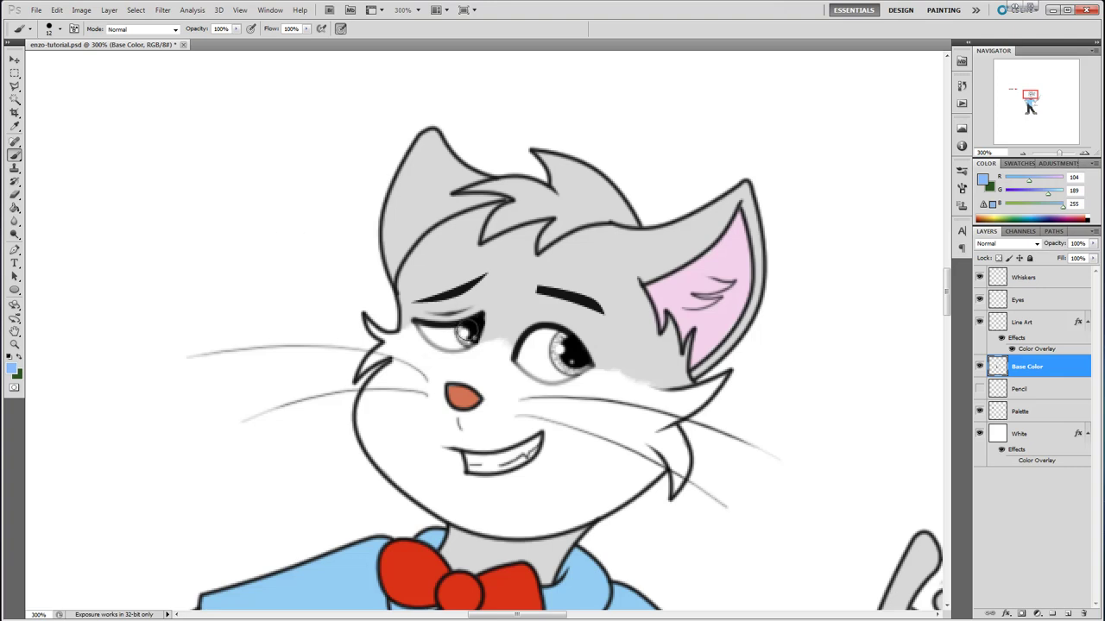
drag(463, 333, 466, 334)
mouse_move(557, 336)
mouse_down()
mouse_move(561, 355)
mouse_move(582, 362)
mouse_move(562, 341)
mouse_up()
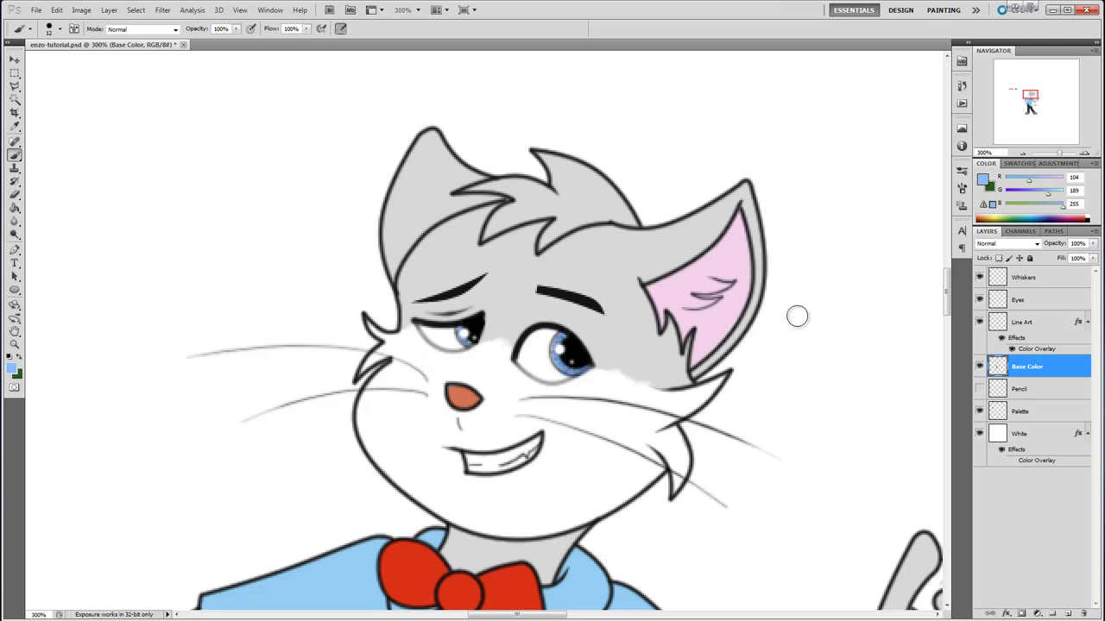
View the whole character at 100% and add two new layers above the Base Color layer.
click(1022, 153)
click(1022, 154)
click(1023, 154)
click(1084, 153)
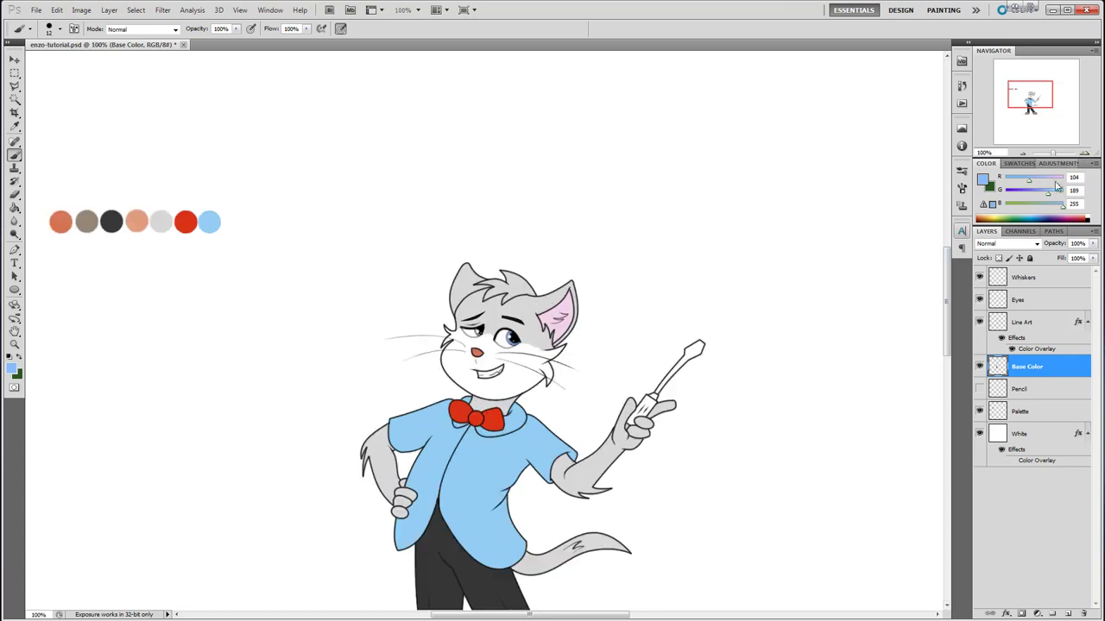
drag(947, 272, 946, 304)
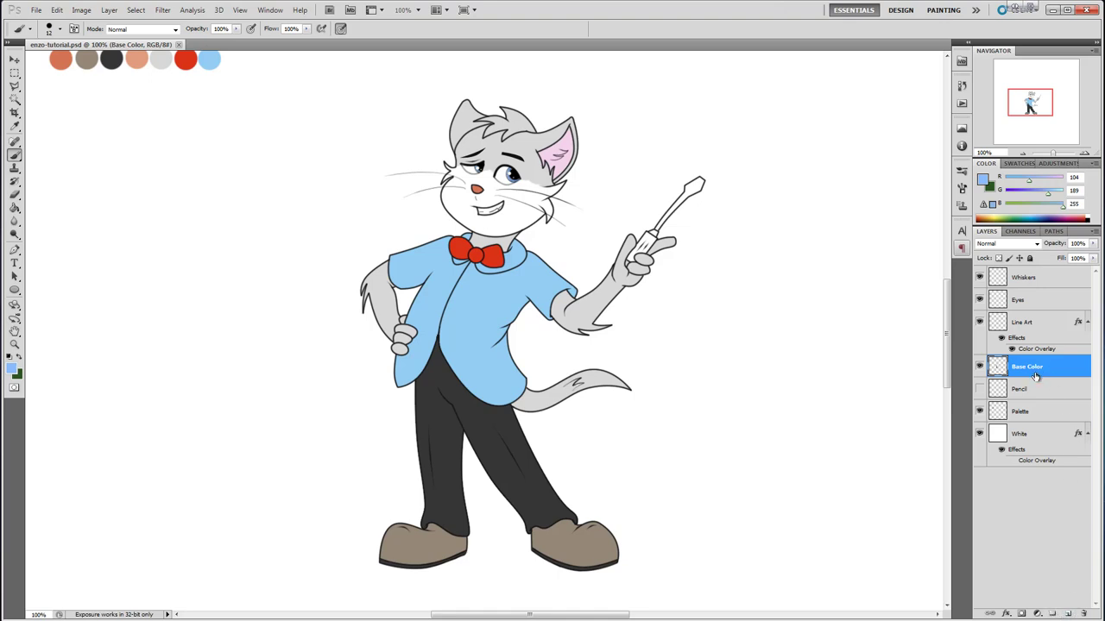
click(1069, 613)
click(1069, 613)
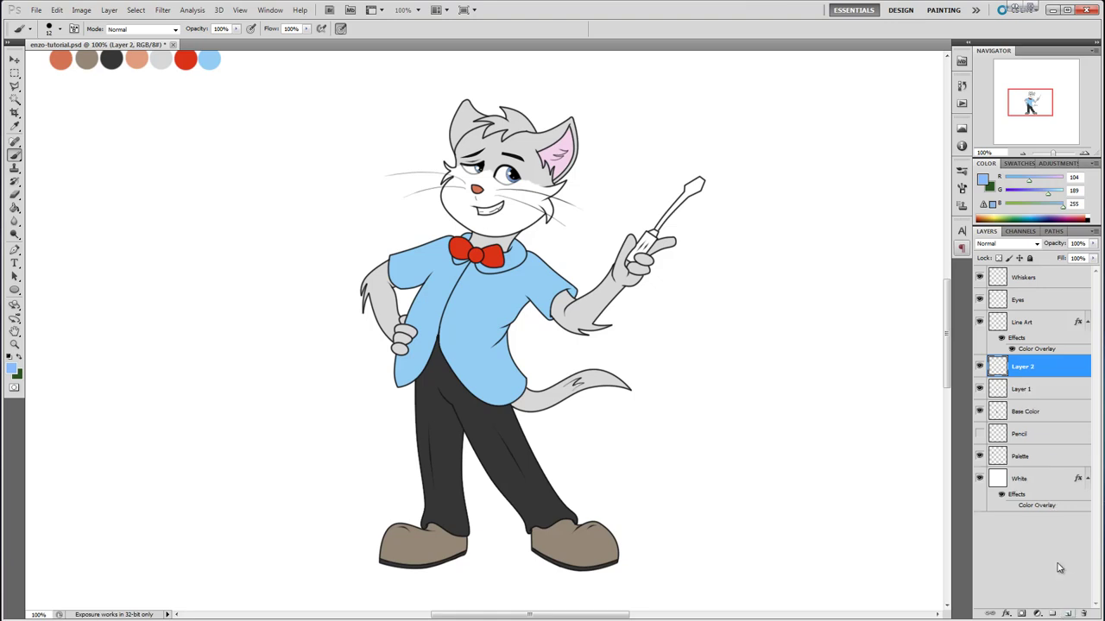
Rename the lower new layer Shadow and the upper one Light.
click(1024, 390)
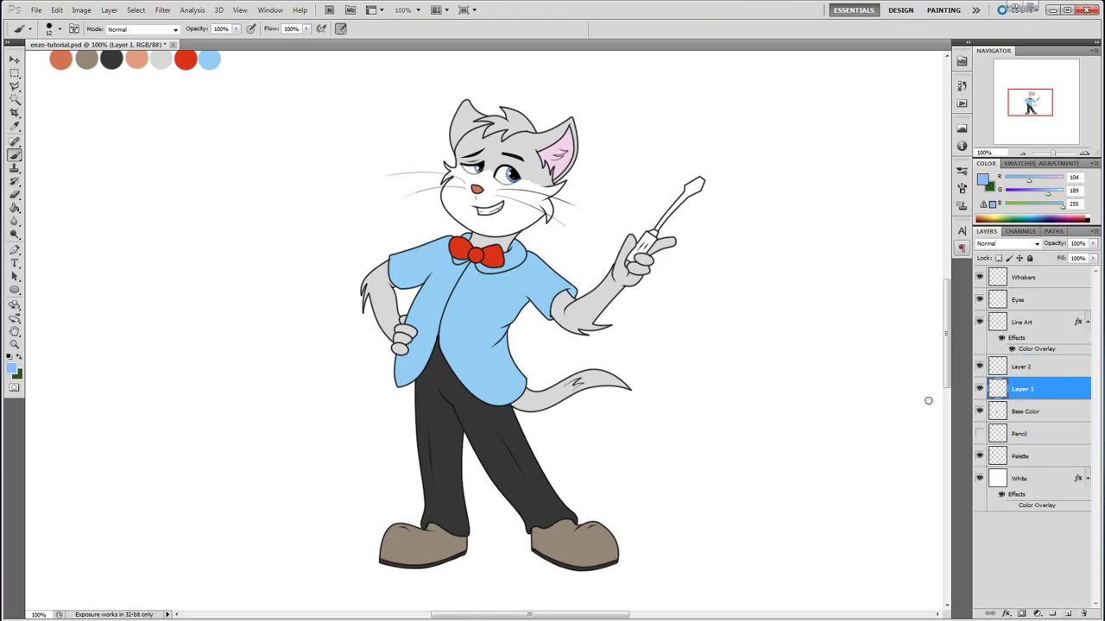
double_click(1023, 391)
text(Shadow)
key(Return)
double_click(1022, 367)
text(Ligh)
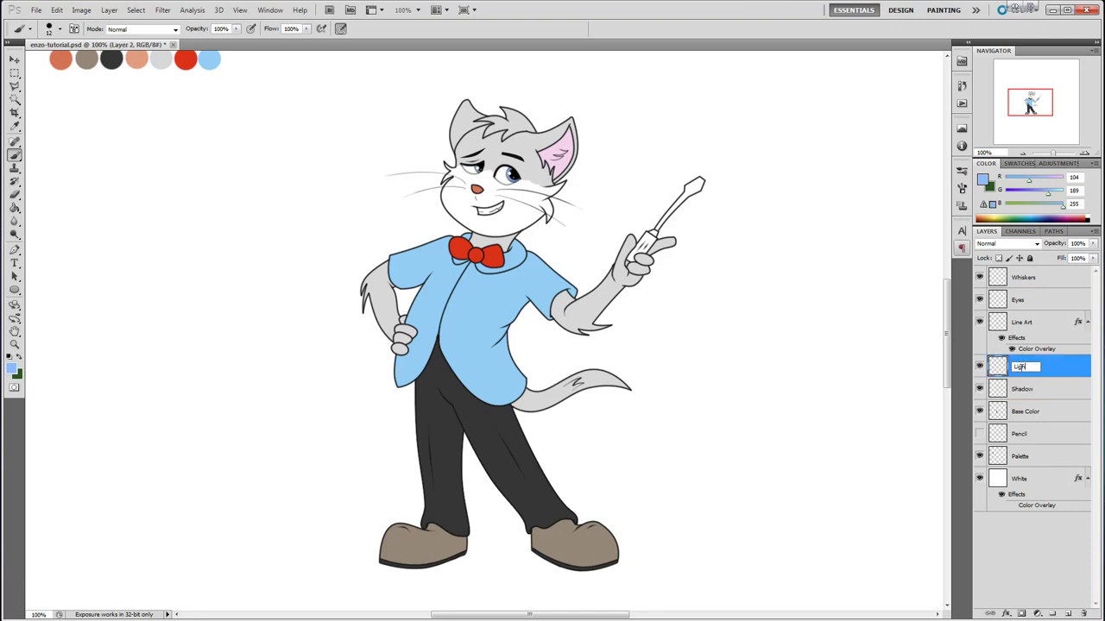
text(t)
key(Return)
Add a Color Overlay effect in a very dark purple (#0b0013) to the Shadow layer.
click(1028, 399)
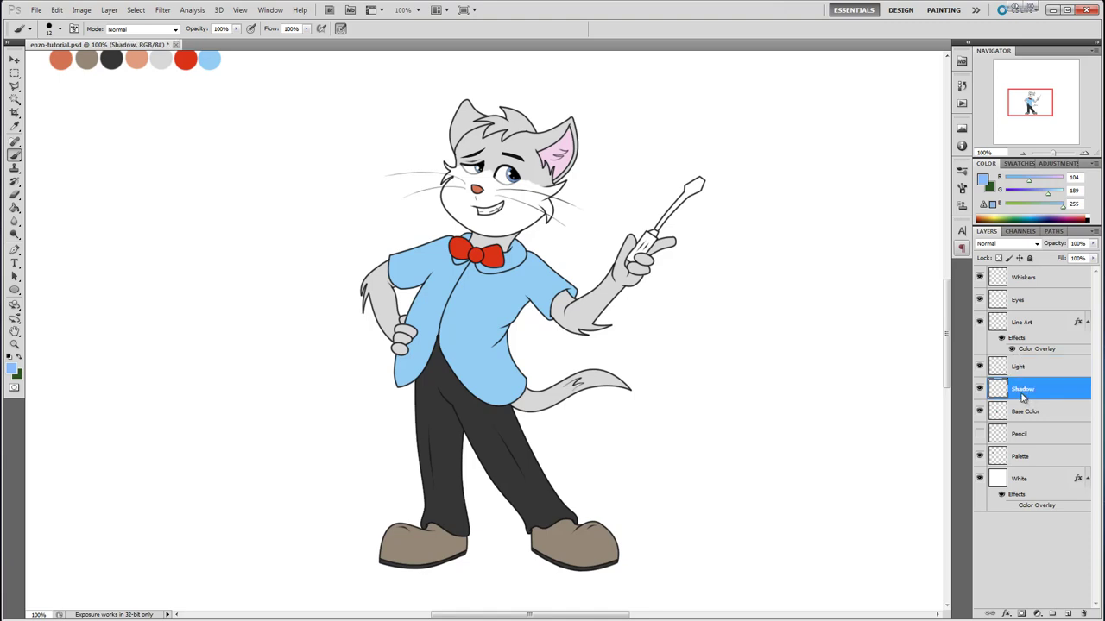
right_click(1023, 396)
click(1044, 134)
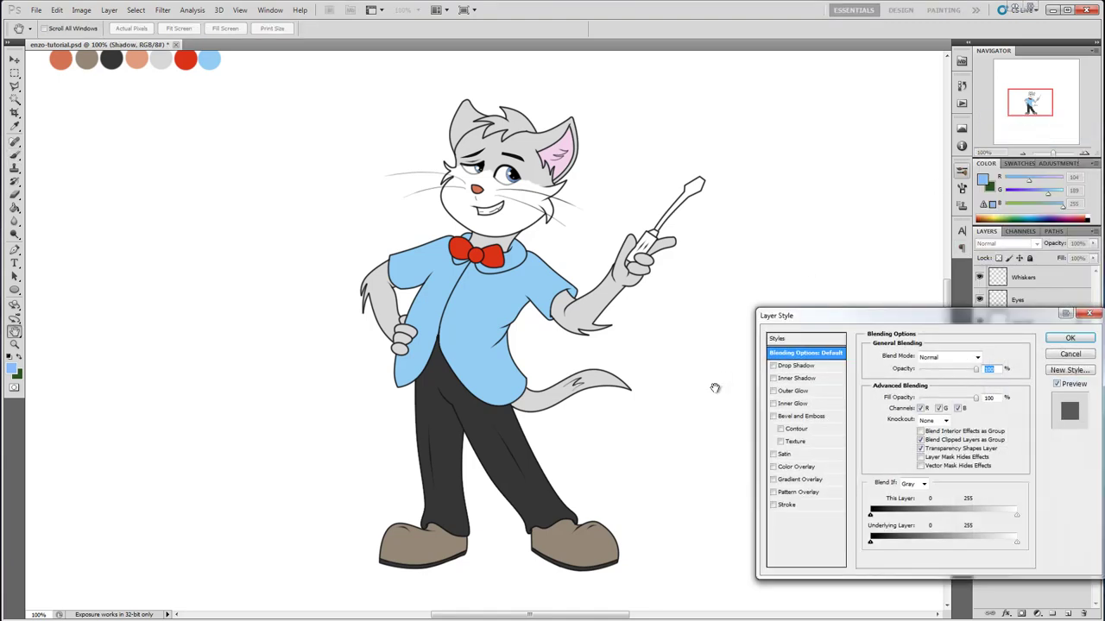
click(796, 467)
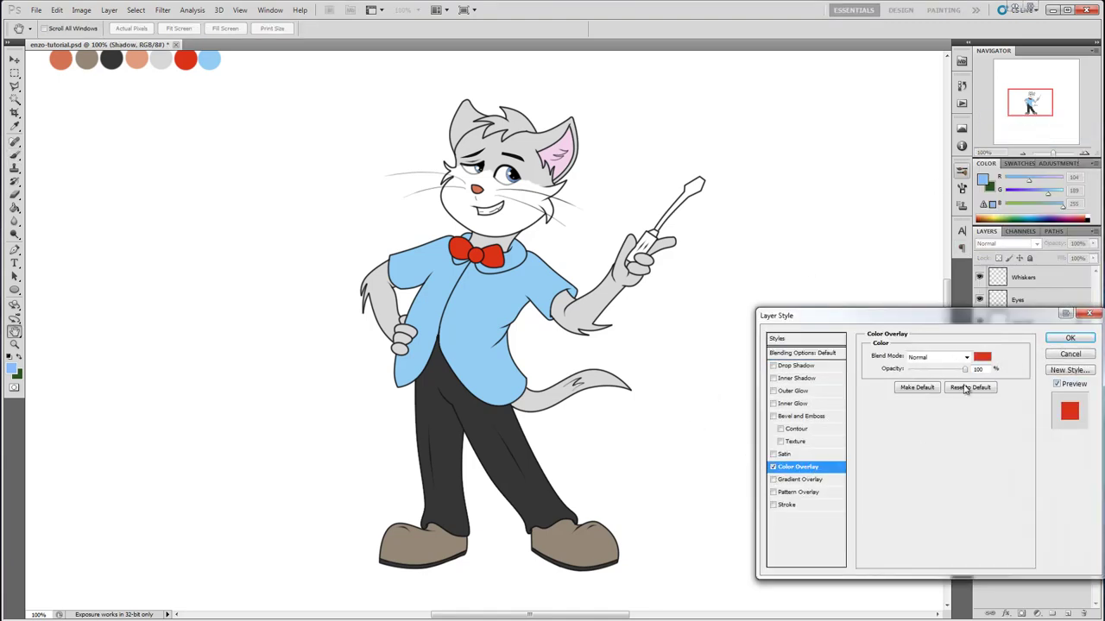
click(970, 359)
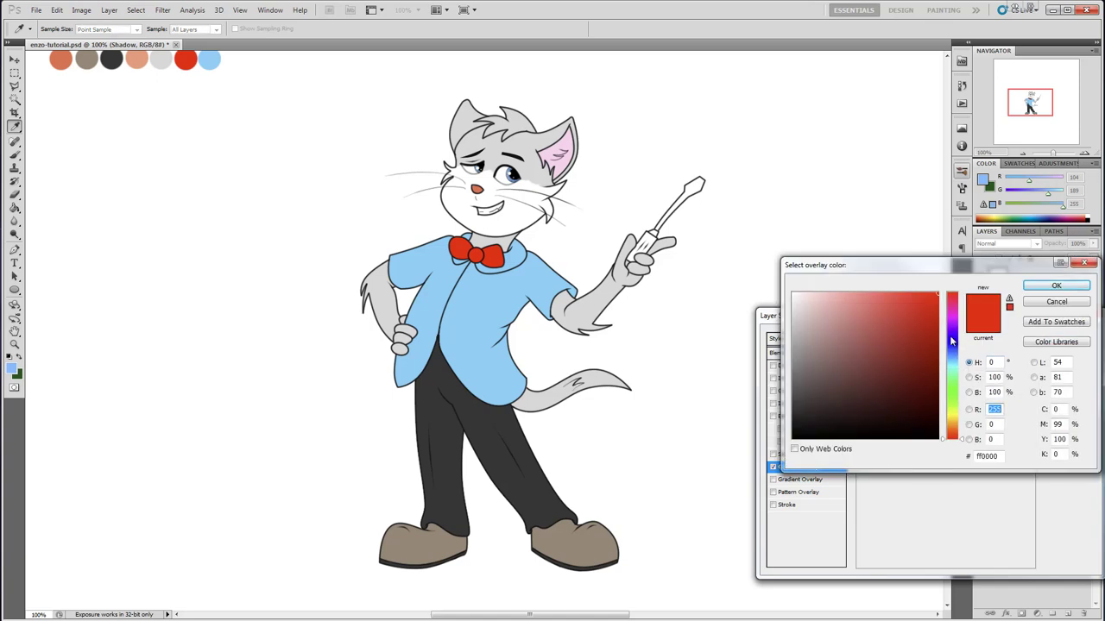
drag(950, 337, 953, 327)
drag(914, 396, 957, 429)
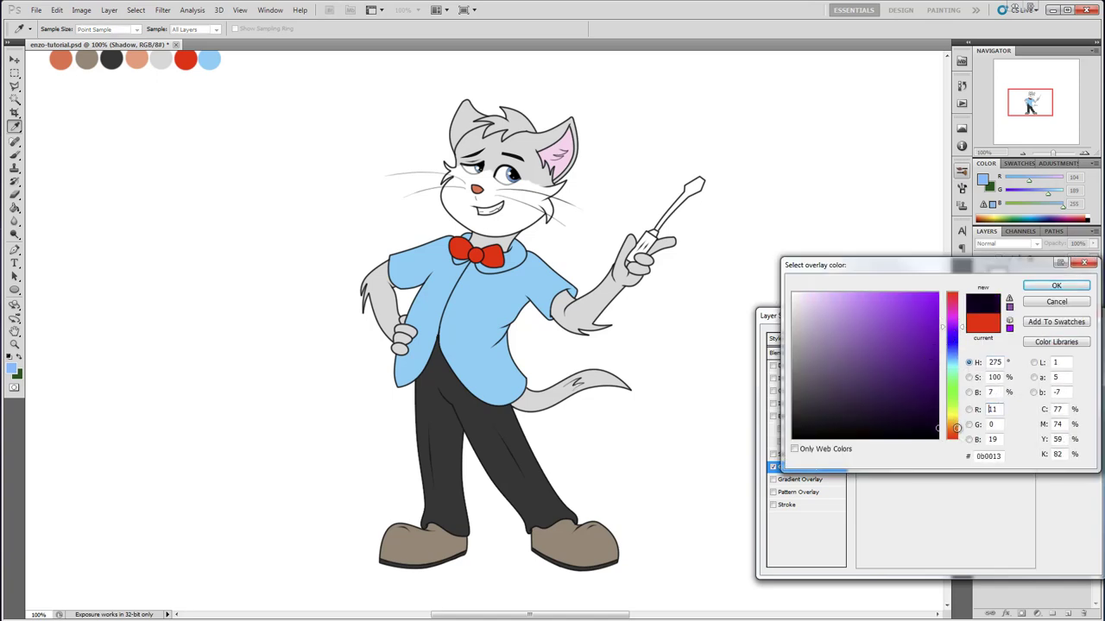
click(1057, 286)
click(1075, 339)
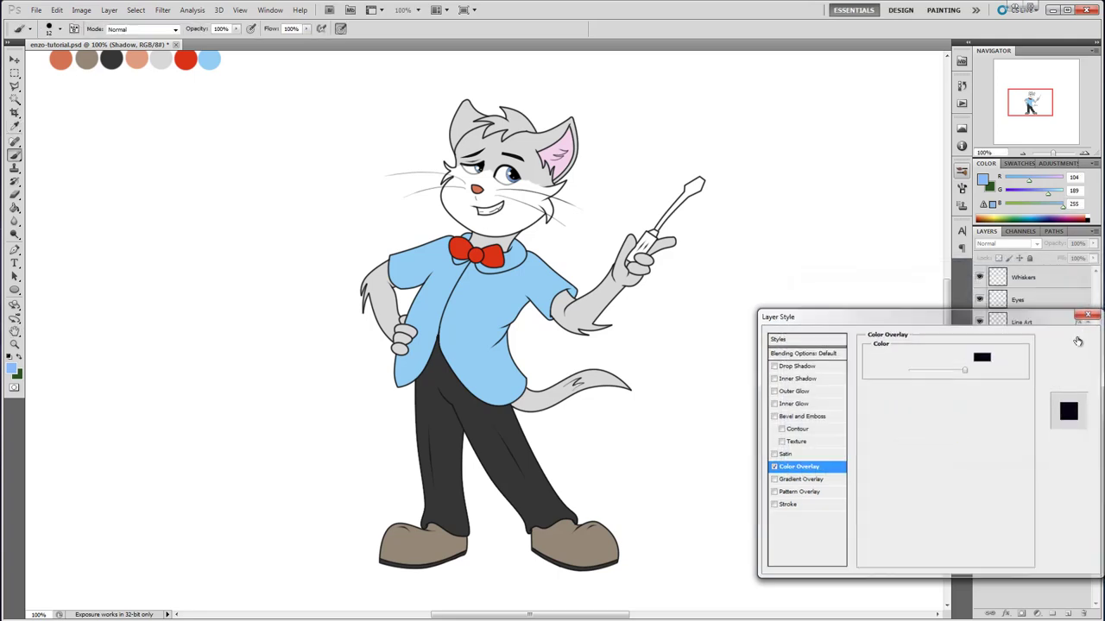
Set the Shadow layer's opacity to 30% and clip it to the Base Color layer.
drag(1094, 244, 1051, 259)
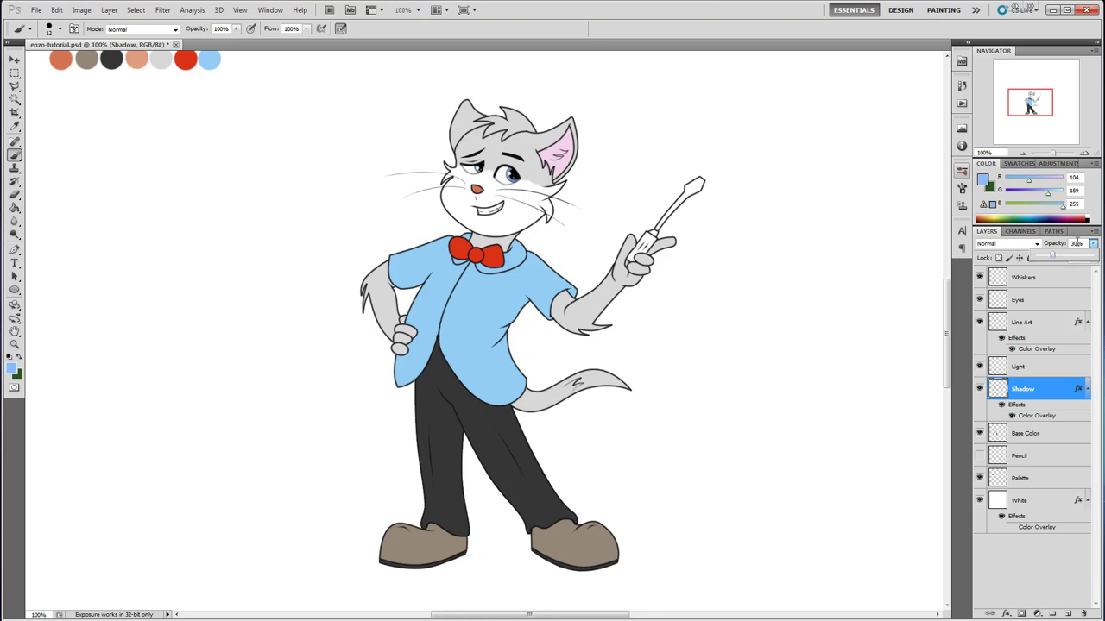
click(1093, 246)
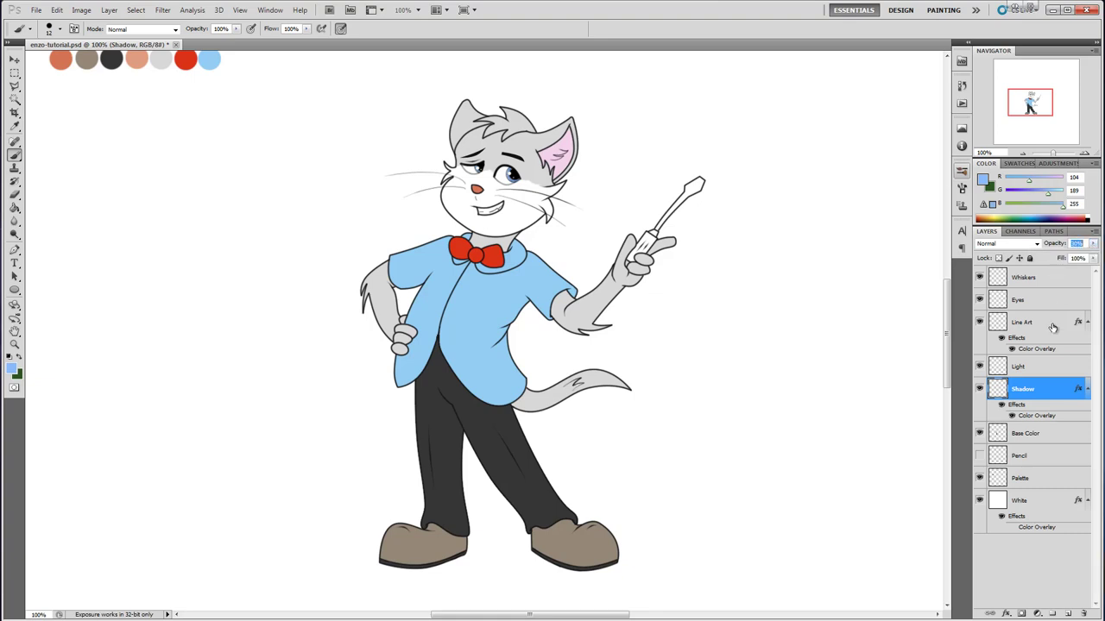
right_click(1029, 389)
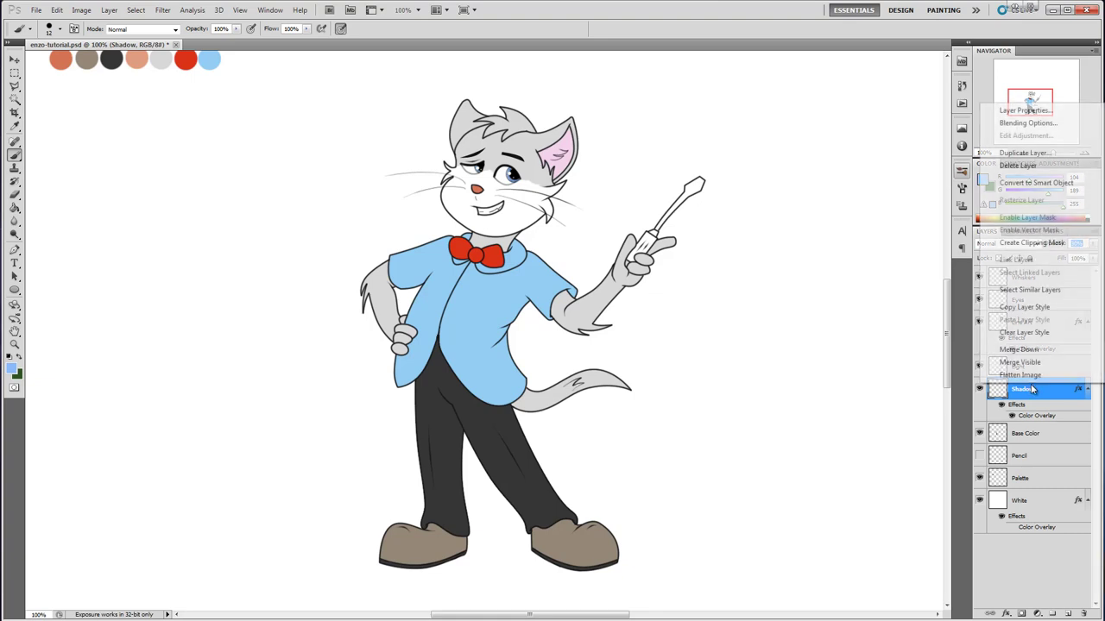
click(1045, 247)
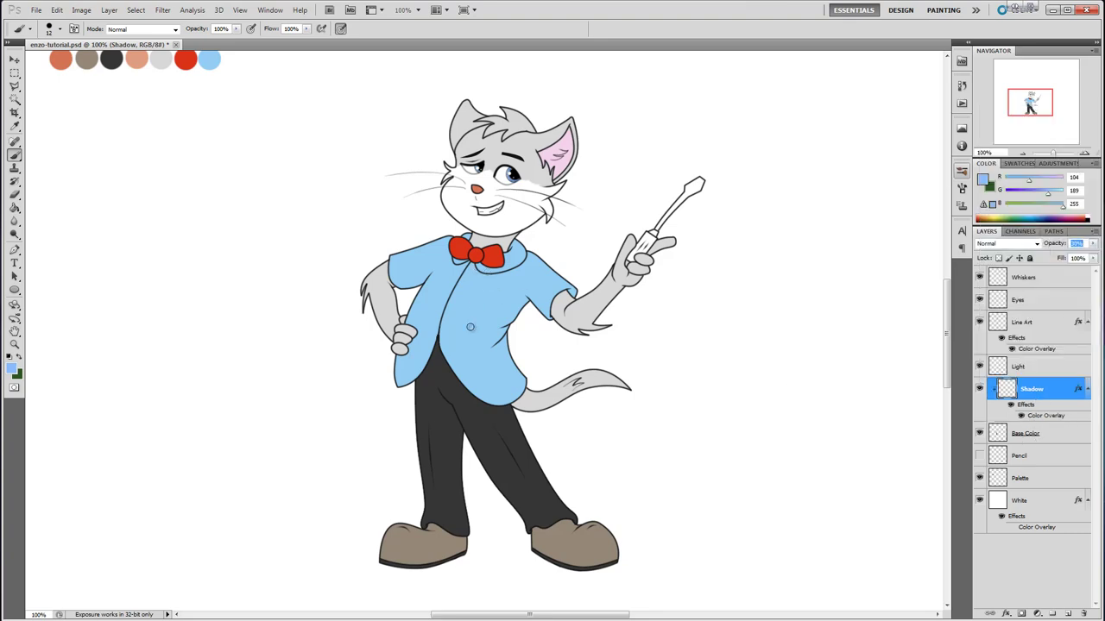
Add a Color Overlay effect in a pale yellow (#fcffe4) to the Light layer.
click(1035, 368)
right_click(1035, 368)
click(1053, 107)
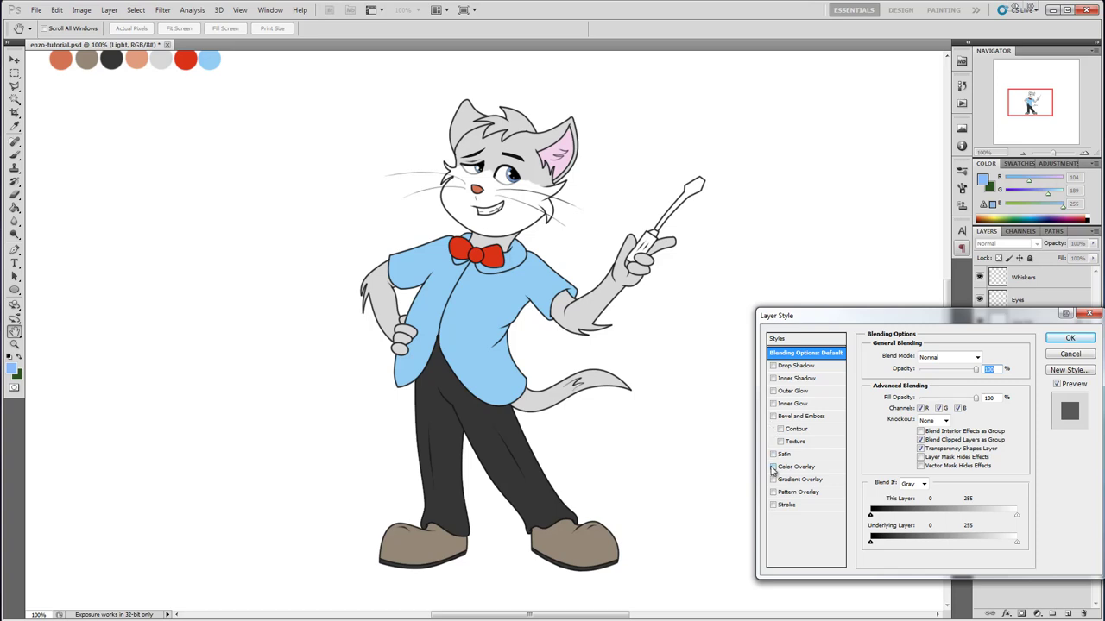
click(773, 467)
click(983, 357)
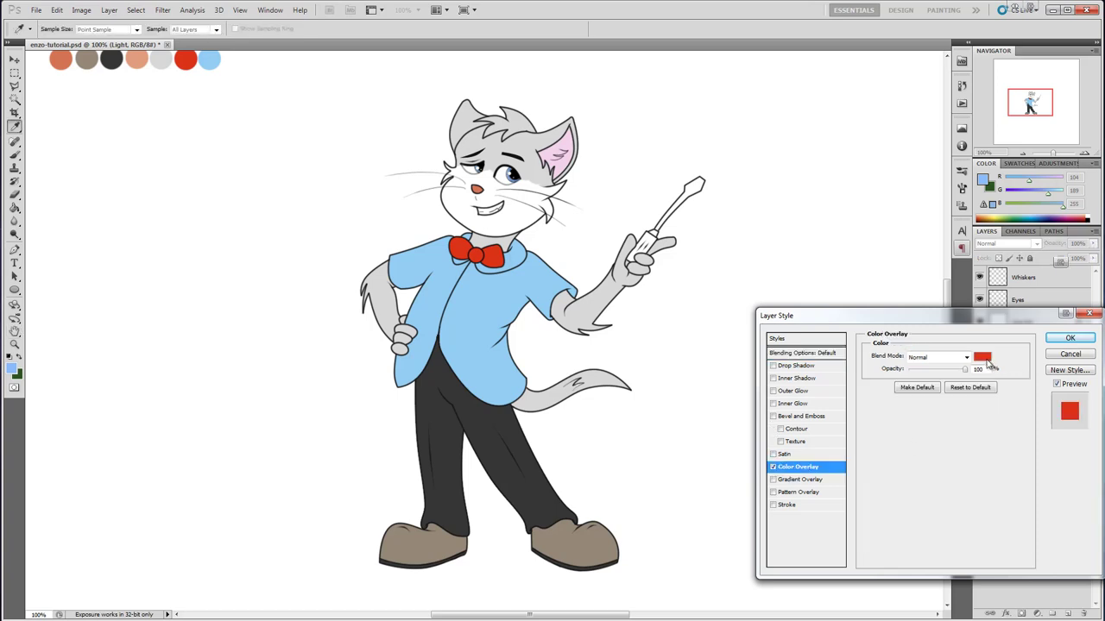
drag(952, 418, 951, 412)
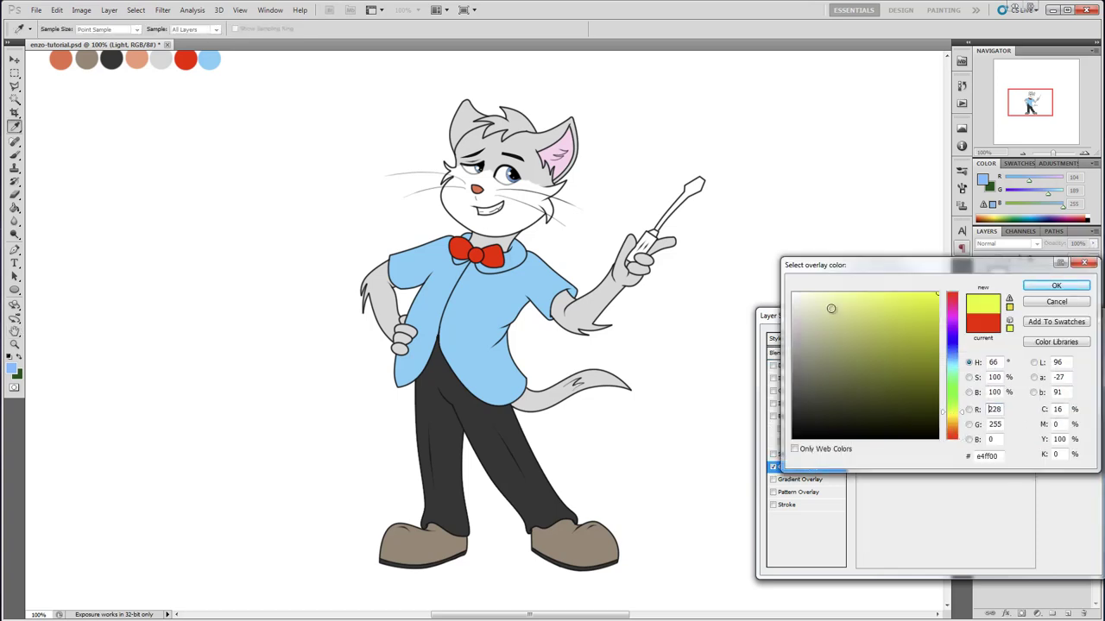
drag(832, 309, 807, 289)
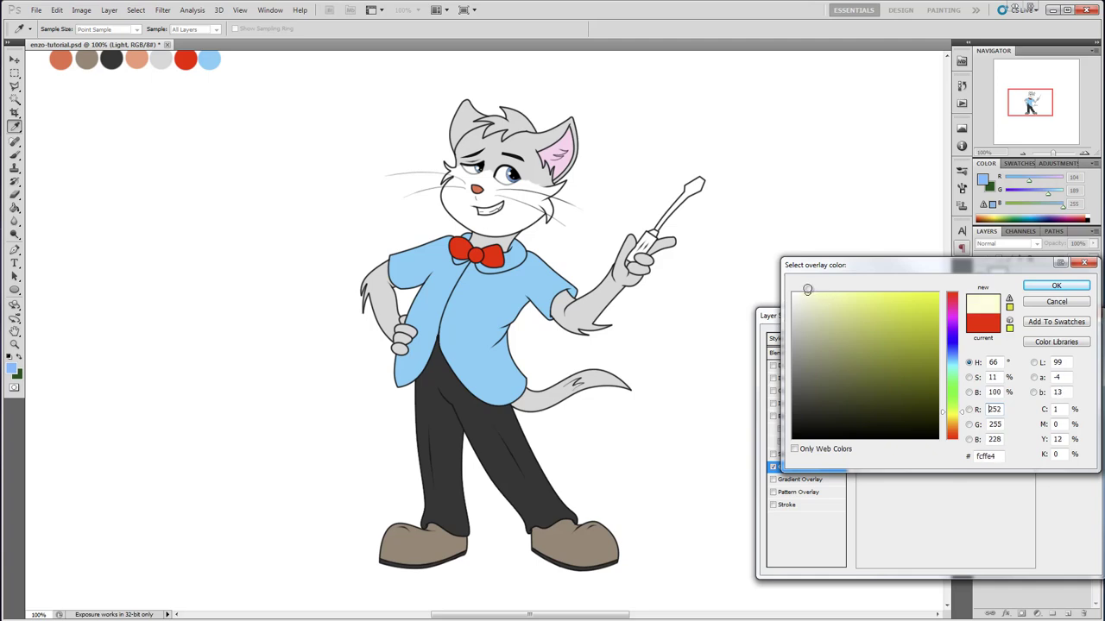
click(1053, 286)
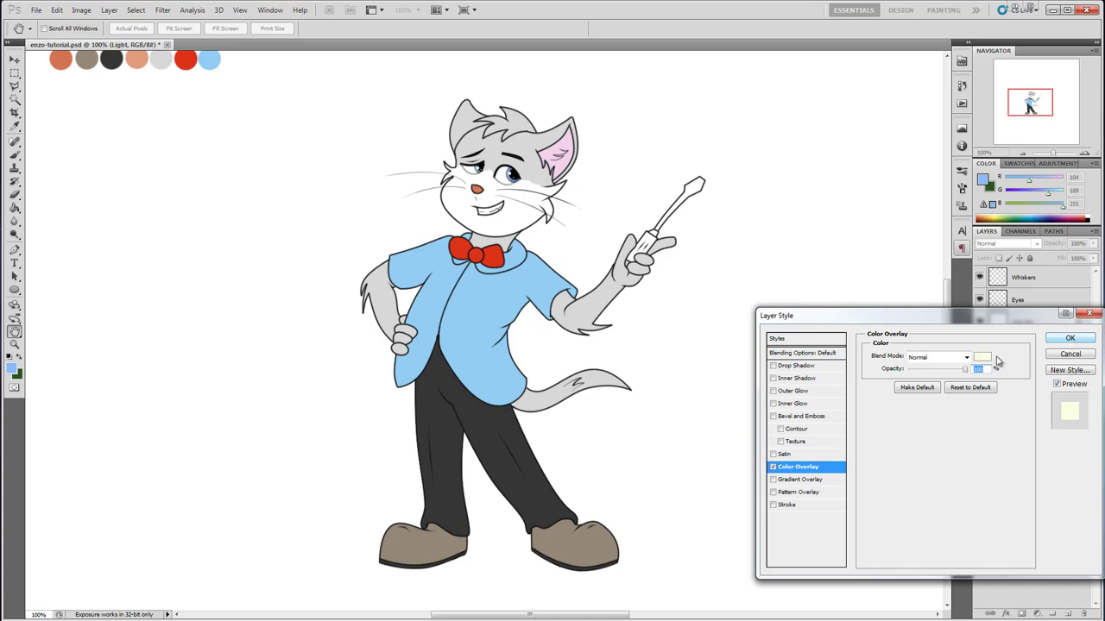
click(1070, 339)
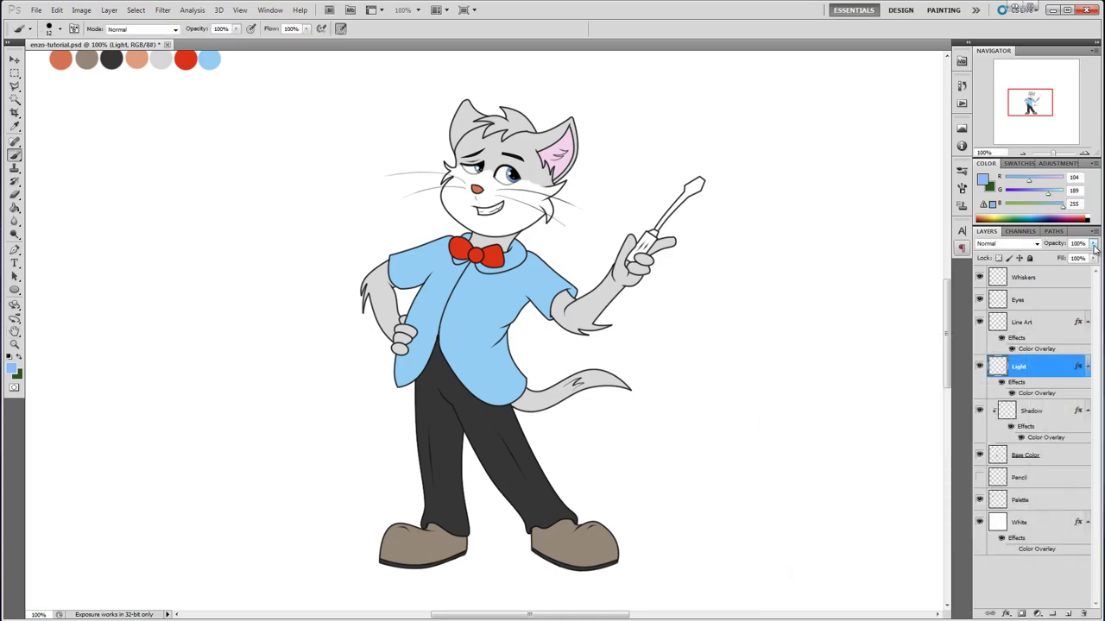
Set the Light layer's opacity to 70% and clip it to the Base Color layer.
drag(1089, 261, 1082, 260)
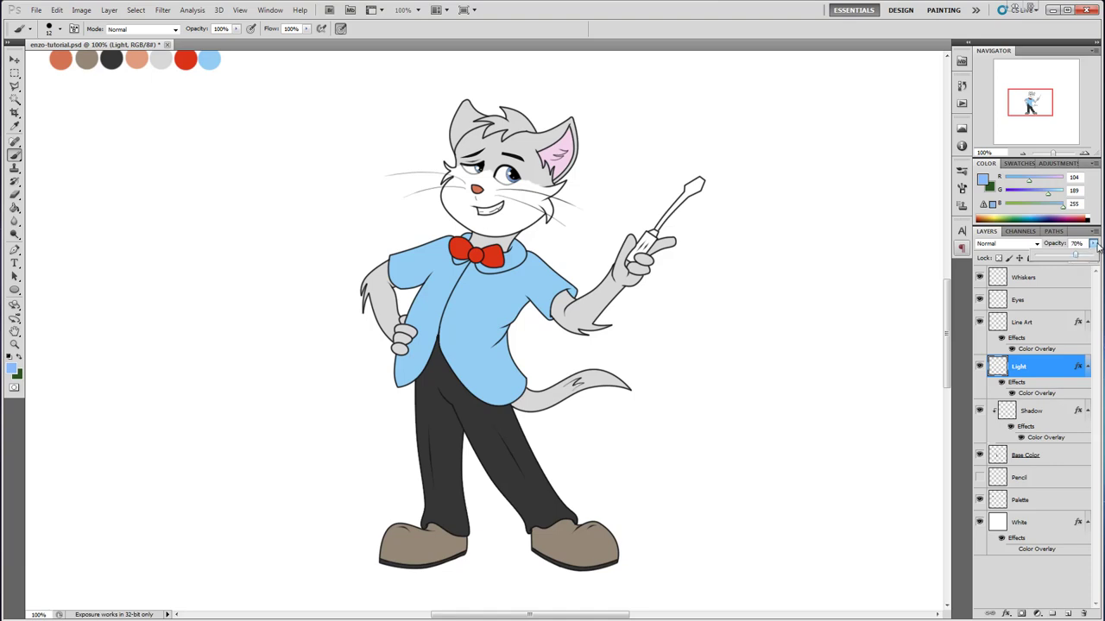
click(1094, 246)
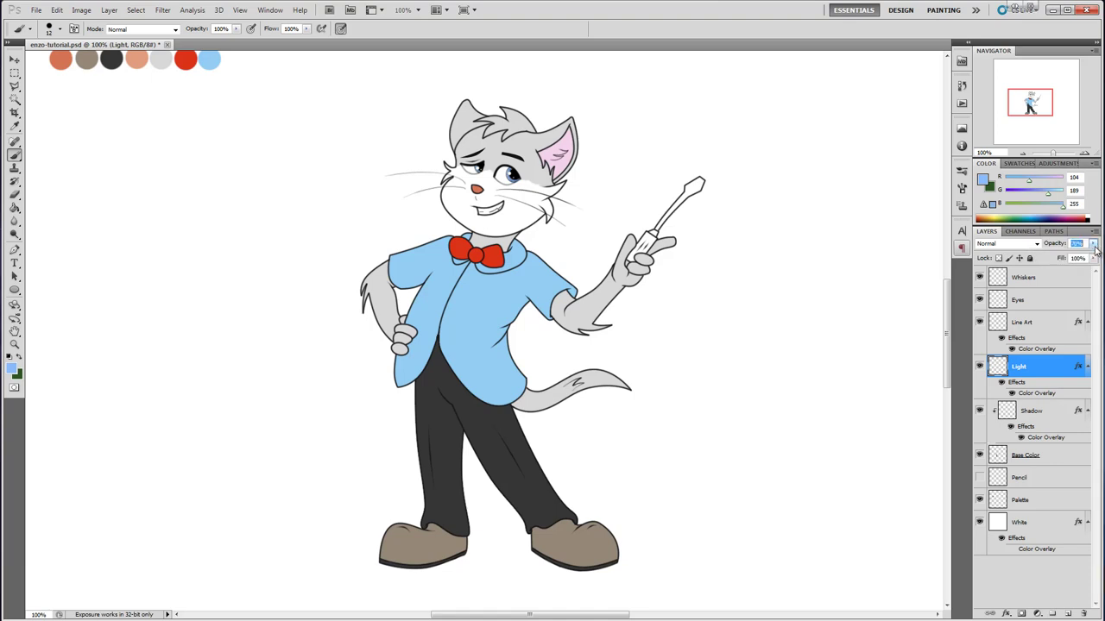
right_click(1025, 369)
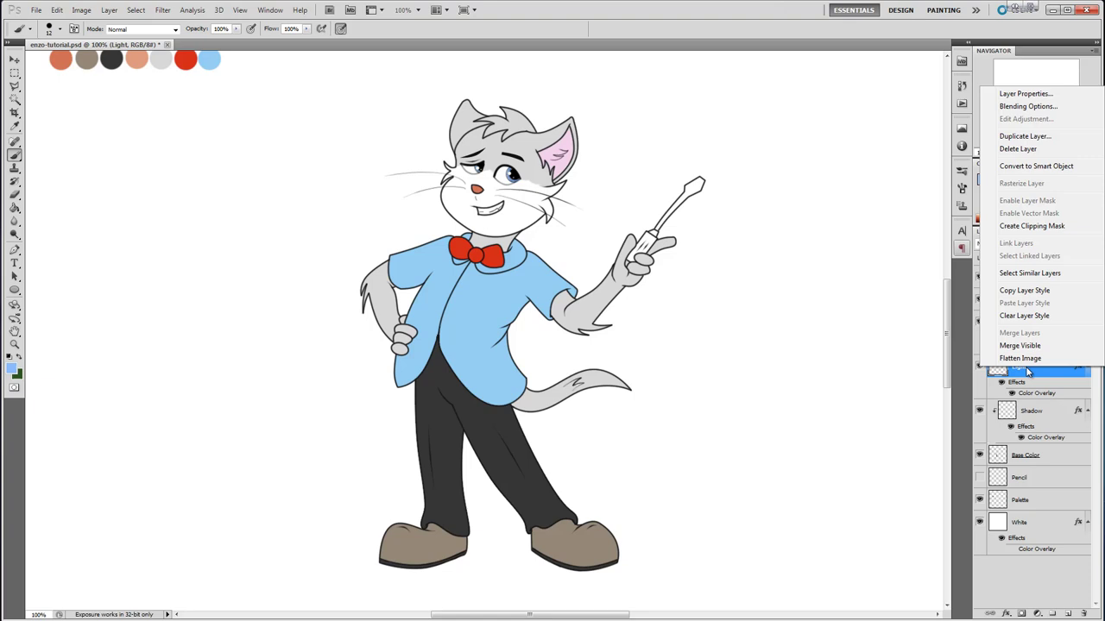
click(1051, 220)
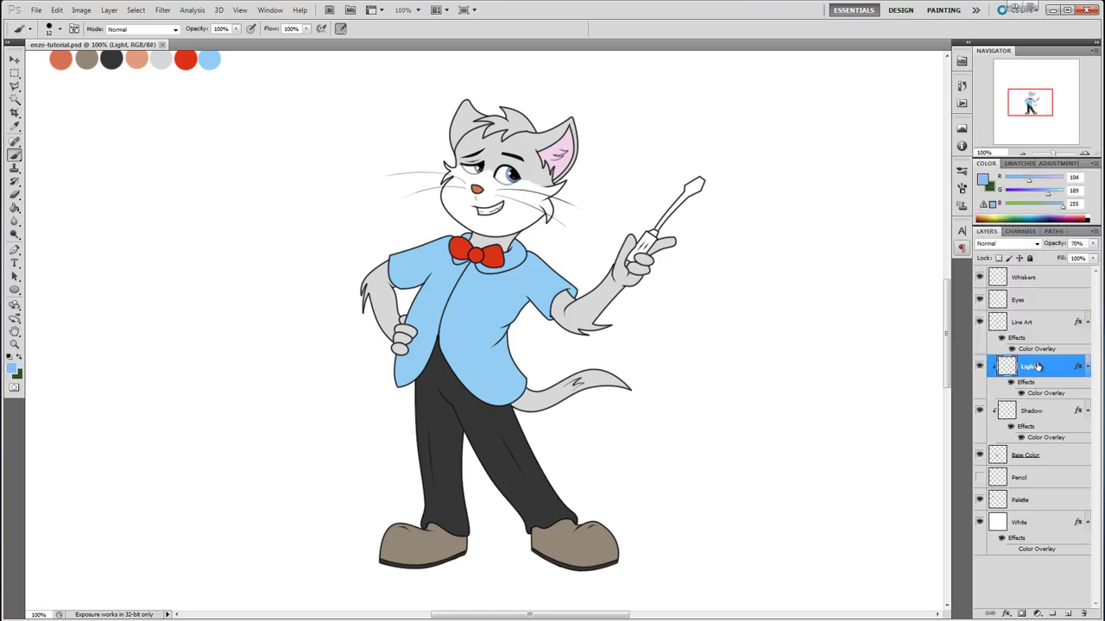
Select the Shadow layer, try a brushed shadow on the shirt's lower edge near the tail, and undo it.
click(1045, 418)
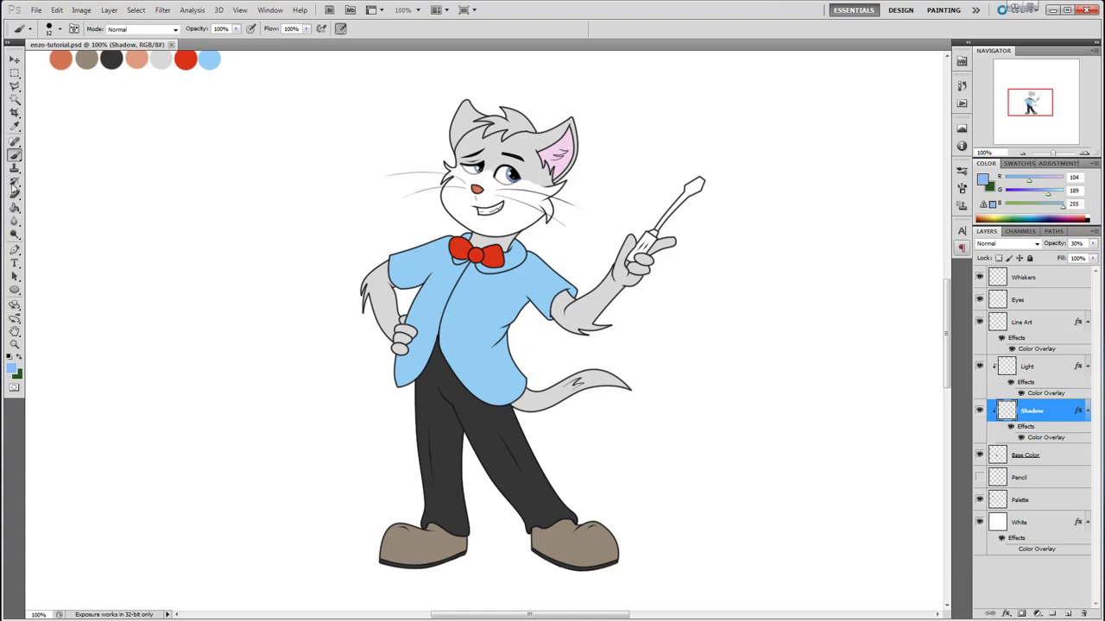
mouse_move(501, 346)
mouse_down()
mouse_move(486, 374)
mouse_move(526, 344)
mouse_move(503, 368)
mouse_move(523, 387)
mouse_up()
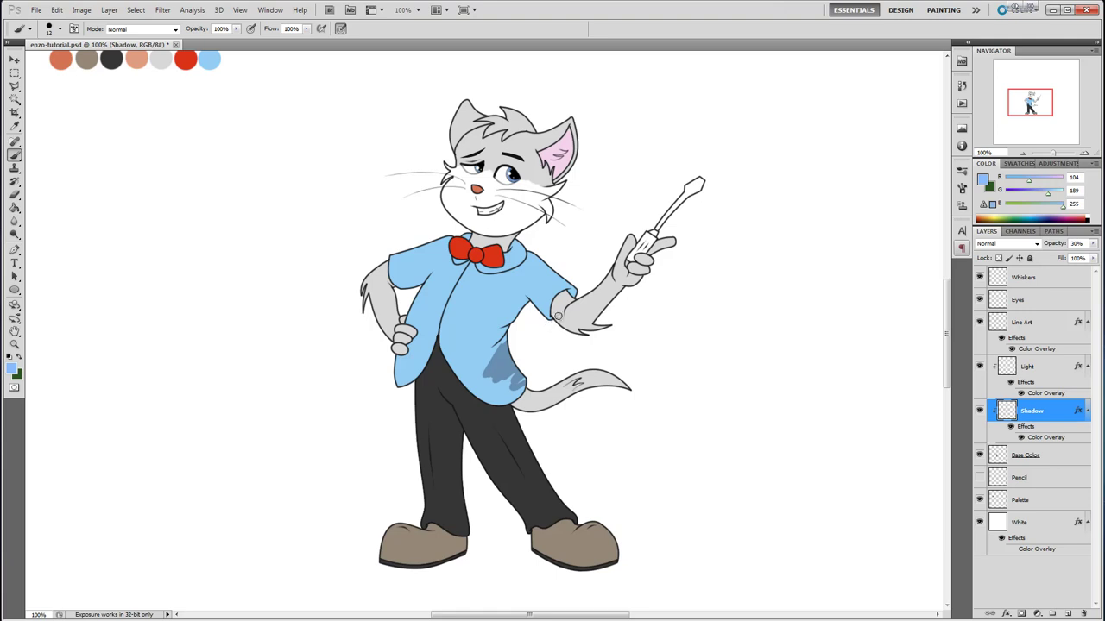
key(ctrl+z)
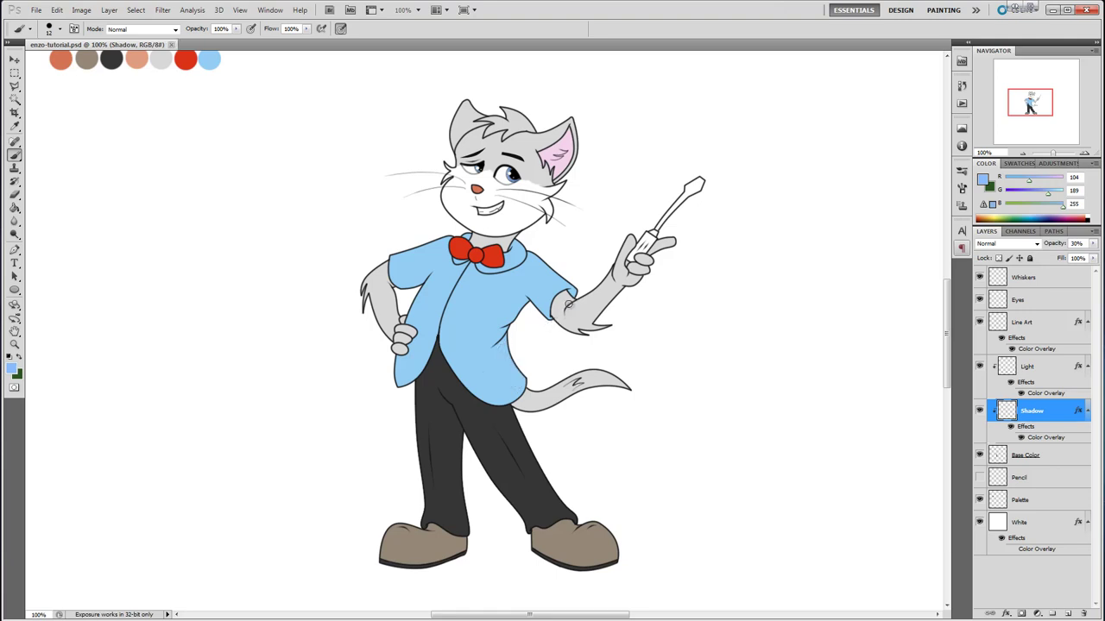
Activate the Pen tool for the Shadow layer and view the shirt at 300%.
click(15, 249)
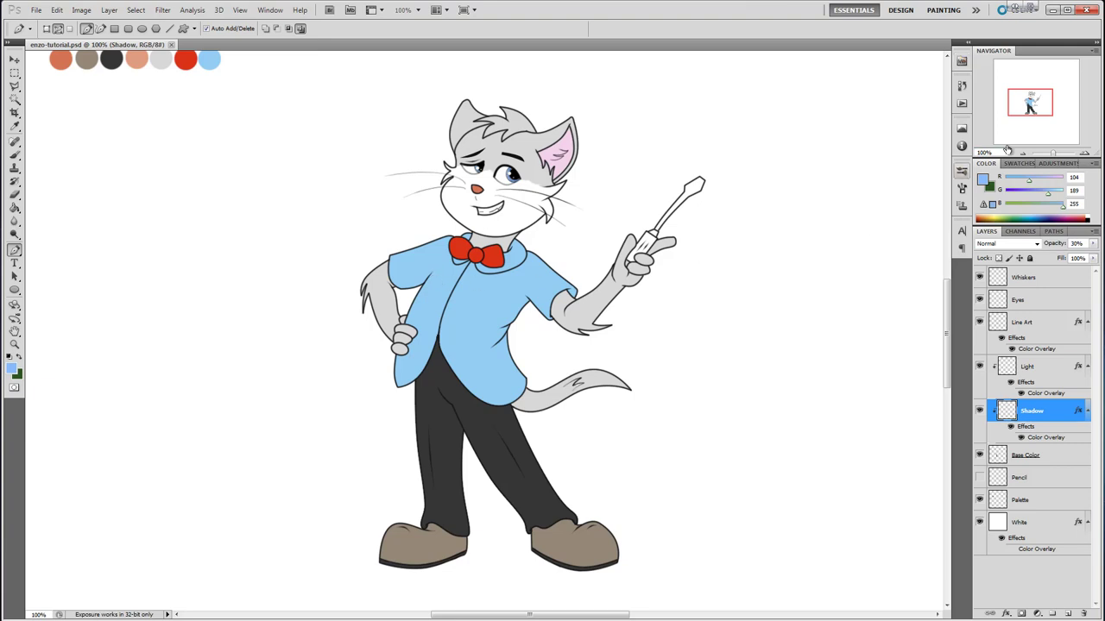
click(1084, 153)
click(1083, 153)
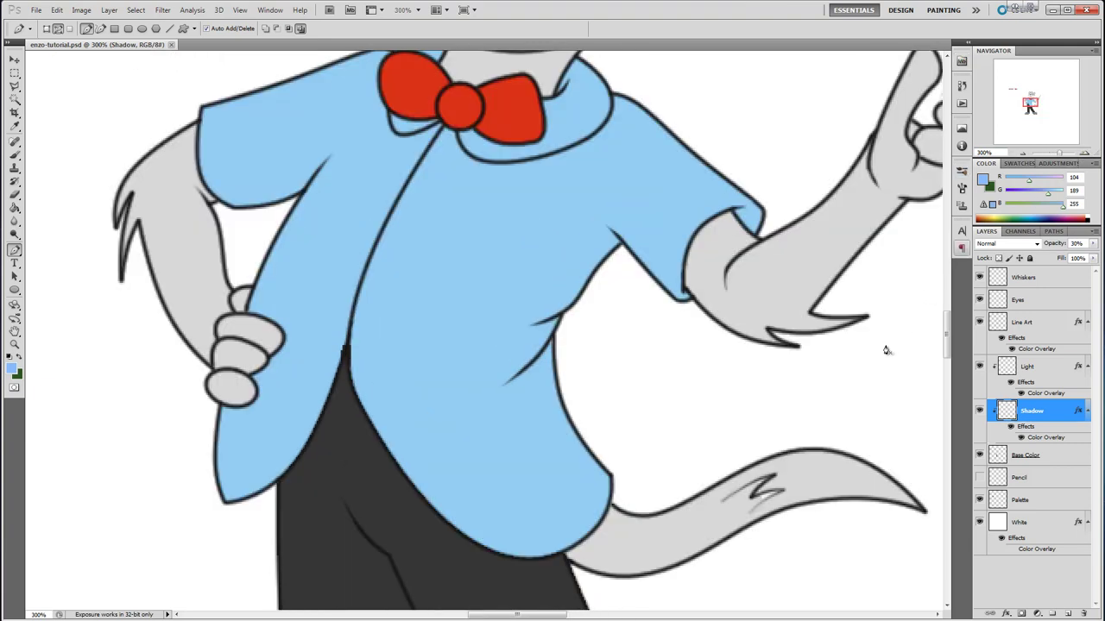
Paint the tip of the tail white on the Base Color layer, up to the zigzag fur lines.
drag(947, 328, 948, 336)
click(1032, 455)
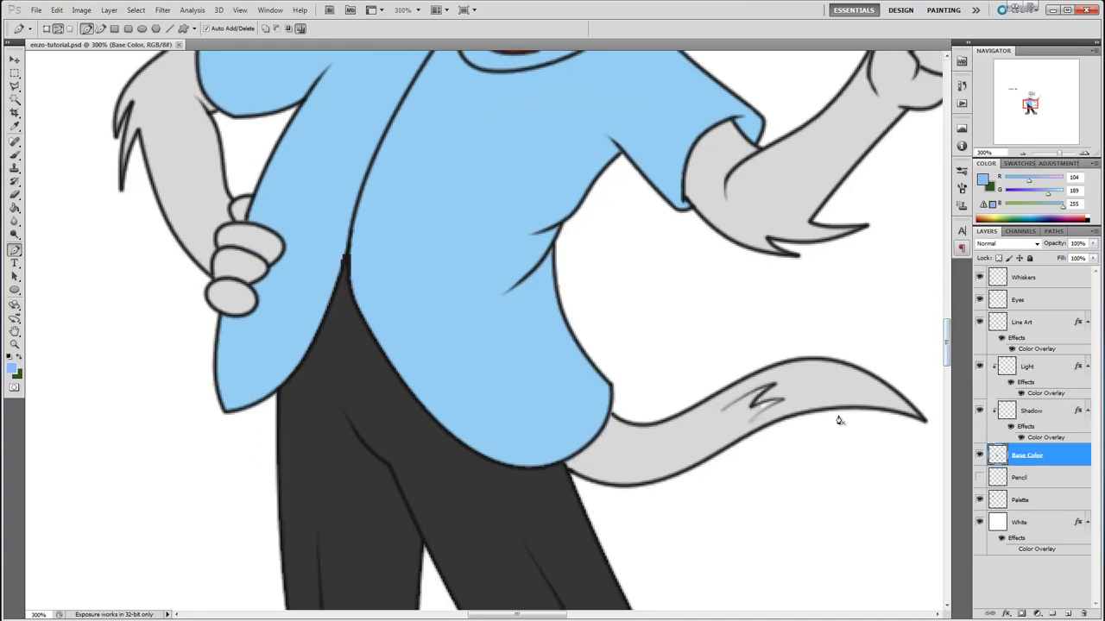
click(15, 125)
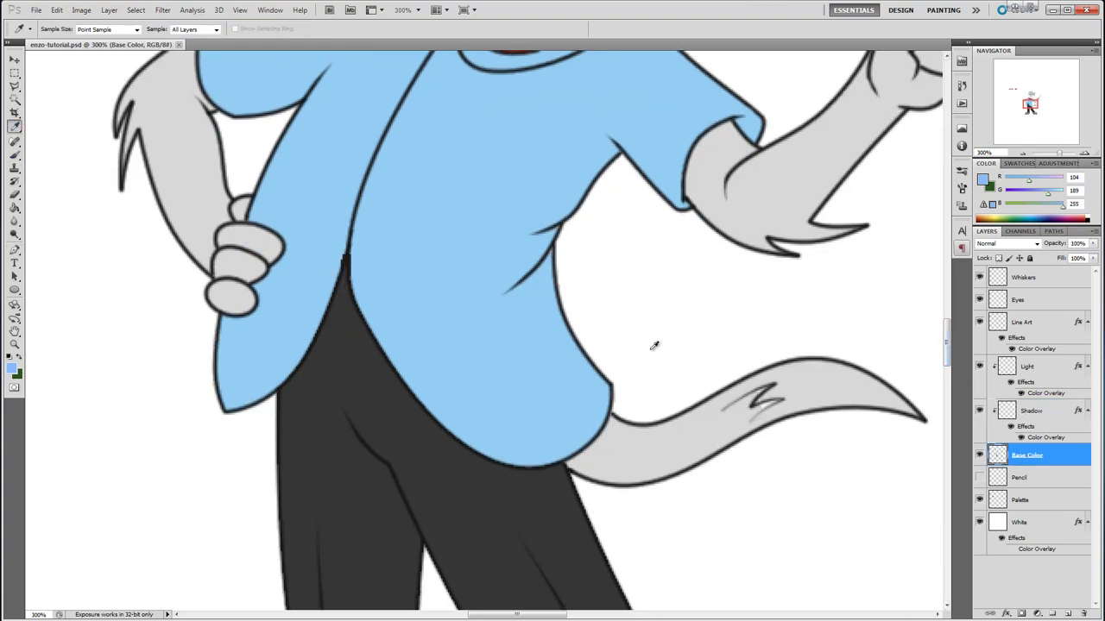
click(679, 413)
click(15, 153)
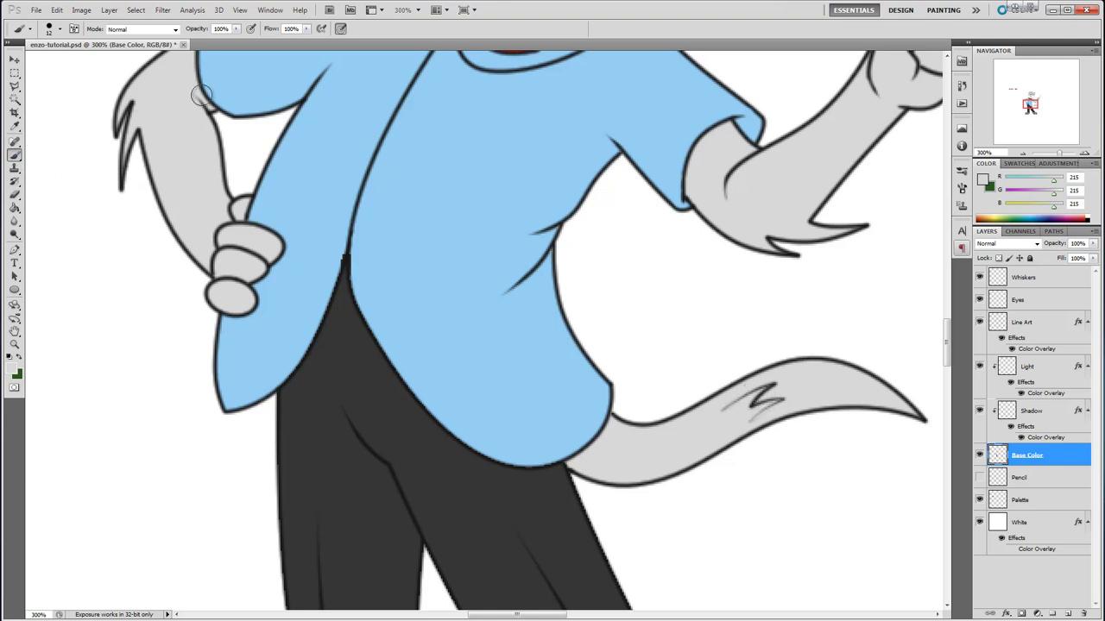
click(997, 214)
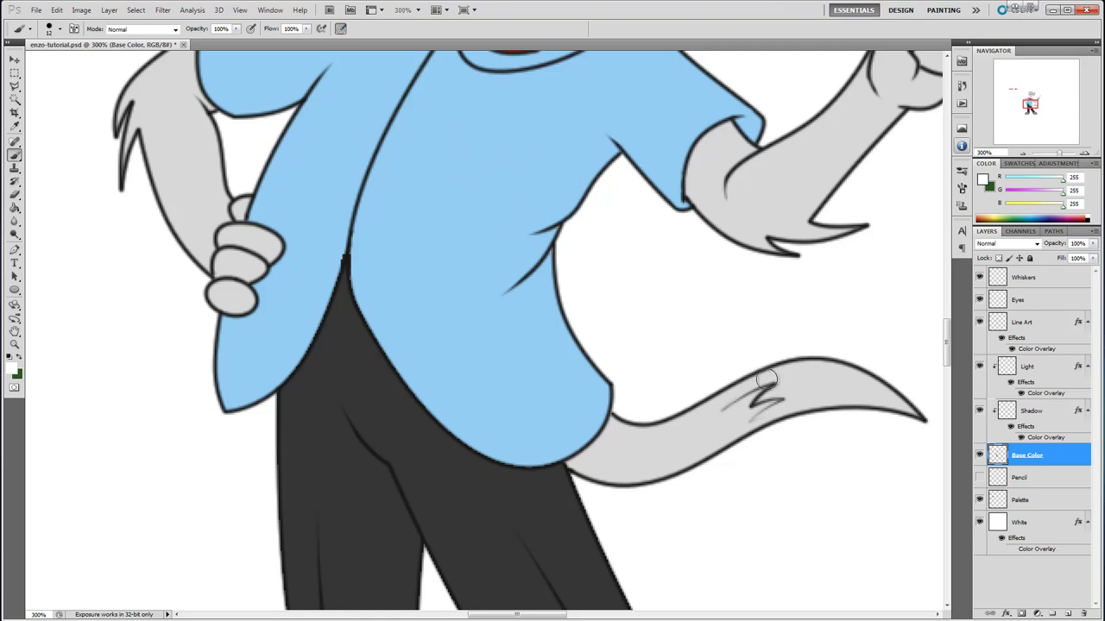
mouse_move(765, 377)
mouse_down()
mouse_move(790, 389)
mouse_move(763, 398)
mouse_move(802, 389)
mouse_move(800, 404)
mouse_move(778, 411)
mouse_move(847, 396)
mouse_move(839, 403)
mouse_move(783, 368)
mouse_move(851, 377)
mouse_move(809, 364)
mouse_move(789, 367)
mouse_move(857, 390)
mouse_move(850, 401)
mouse_move(914, 415)
mouse_move(845, 377)
mouse_move(867, 386)
mouse_move(859, 392)
mouse_move(855, 372)
mouse_move(858, 381)
mouse_move(760, 382)
mouse_up()
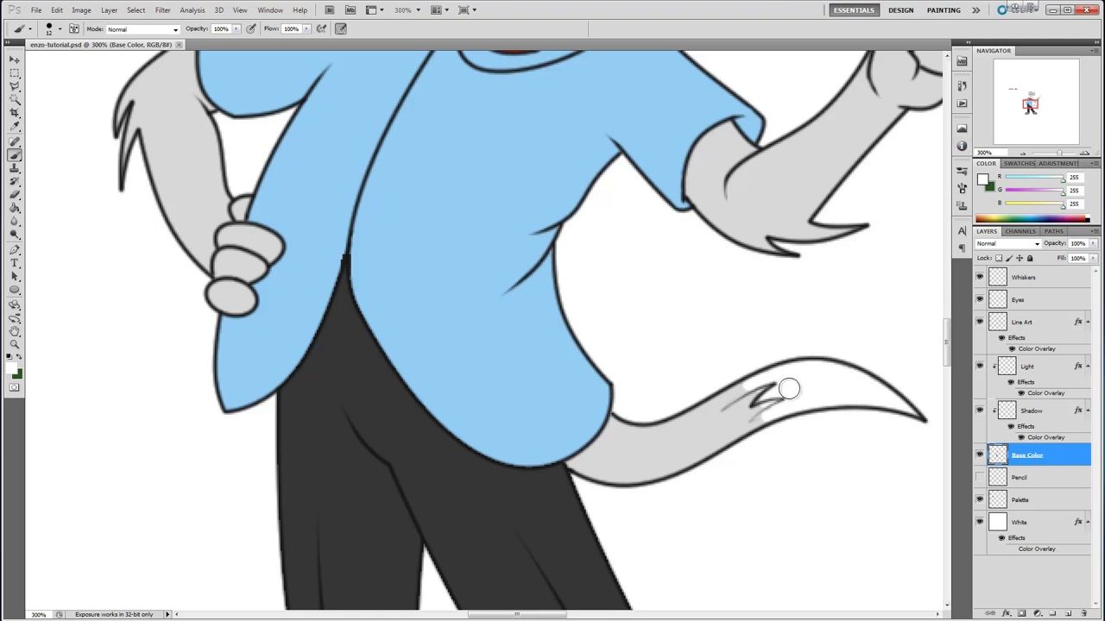
click(1048, 323)
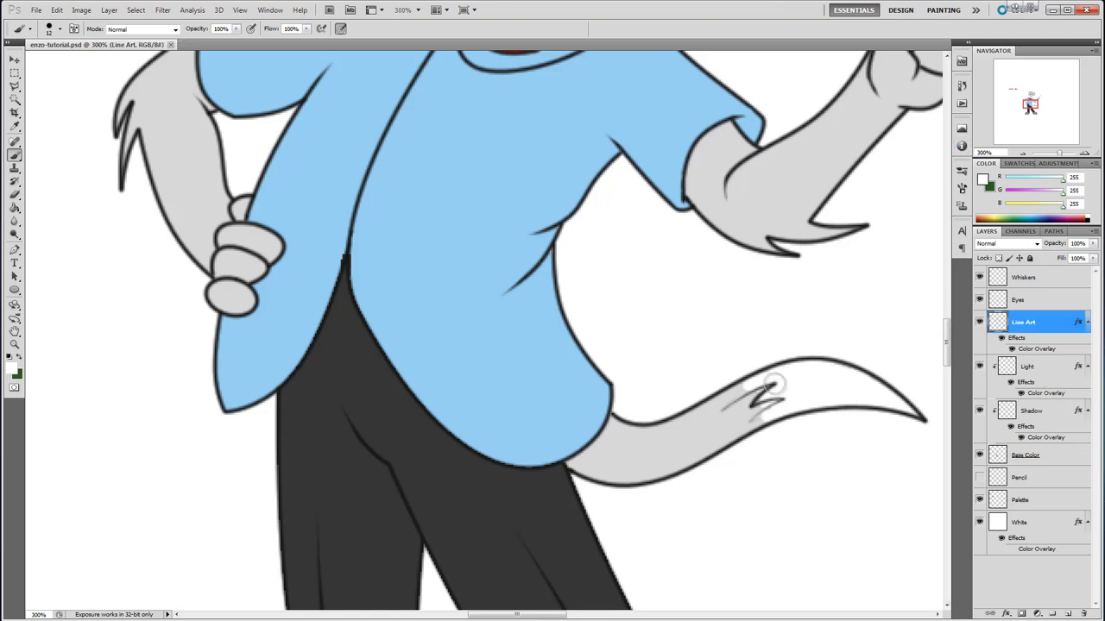
click(14, 195)
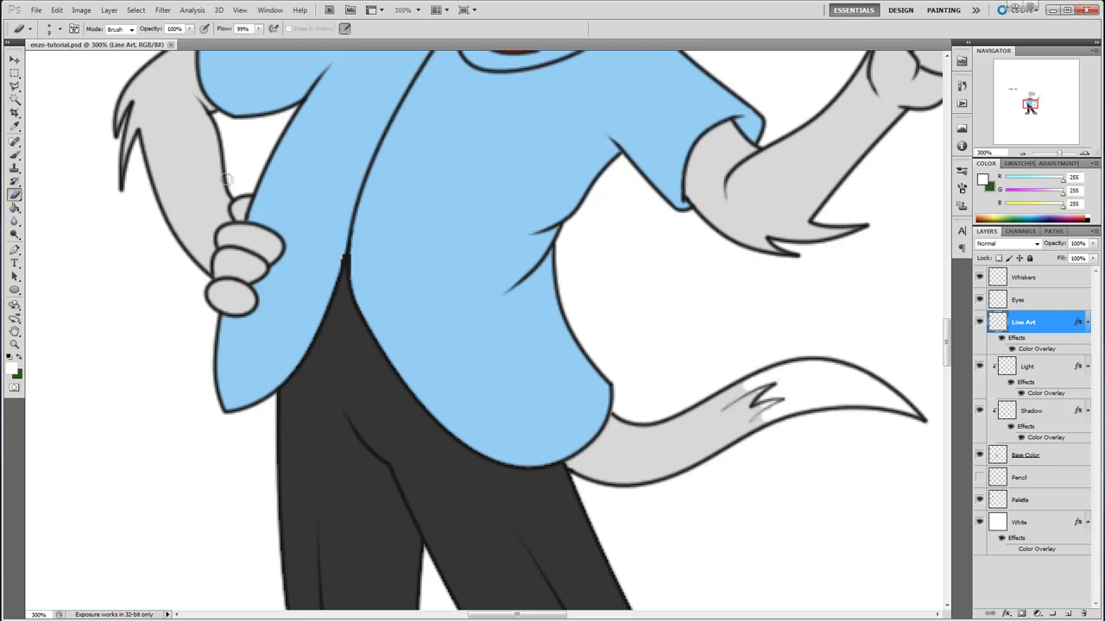
drag(338, 254, 349, 232)
key(ctrl+z)
click(1032, 453)
drag(338, 253, 336, 256)
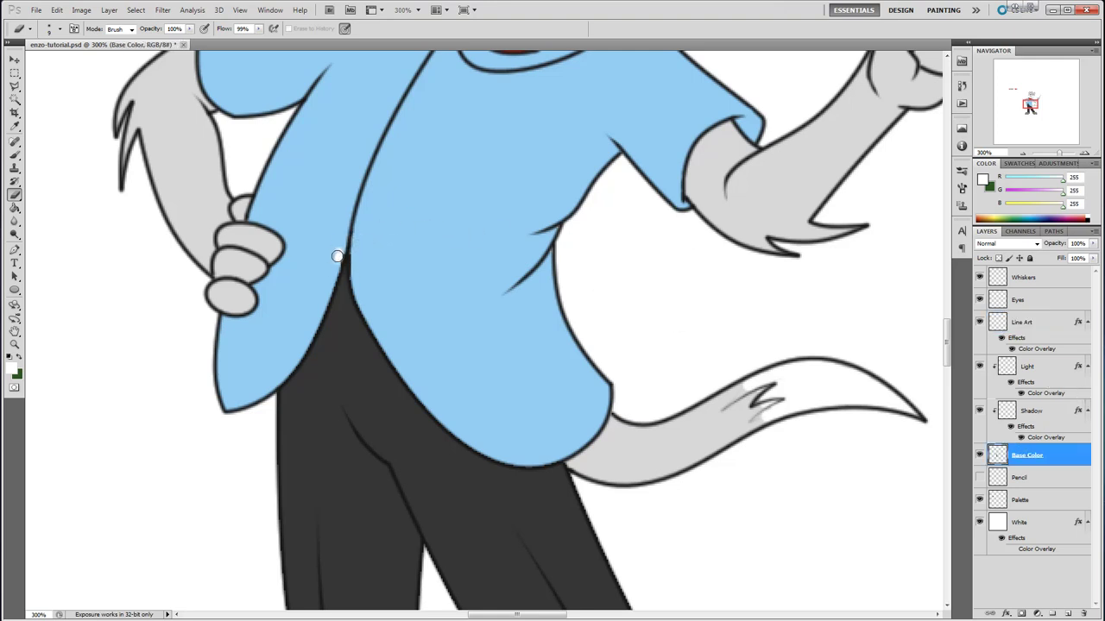
key(ctrl+z)
Cover the stray dark trouser color at the peak of the shirt opening with the shirt's sampled light blue.
click(14, 126)
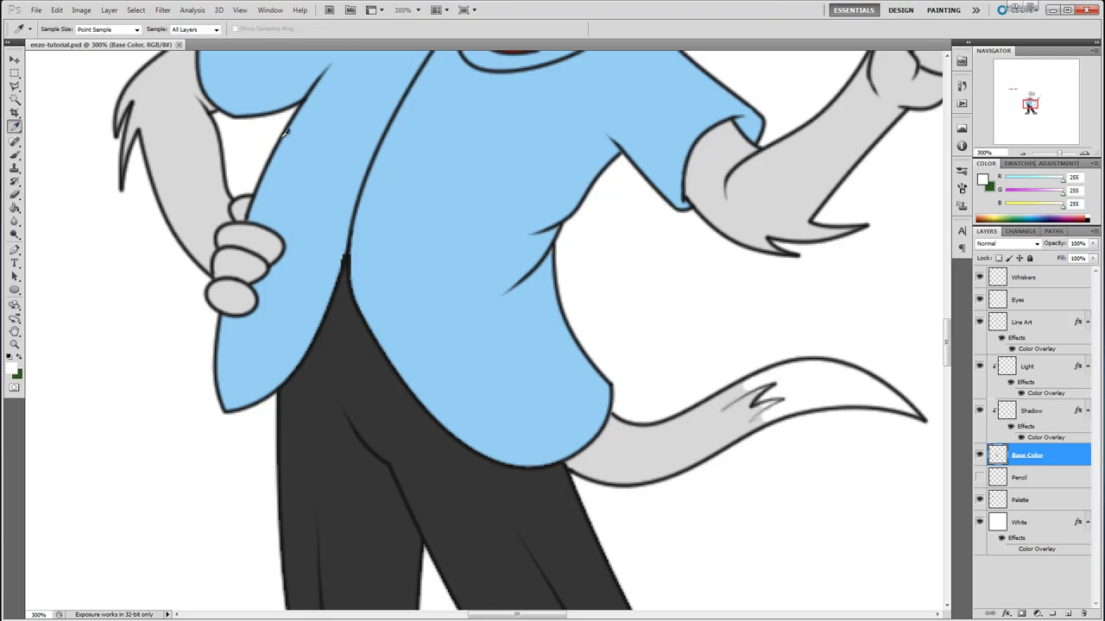
click(312, 162)
click(14, 154)
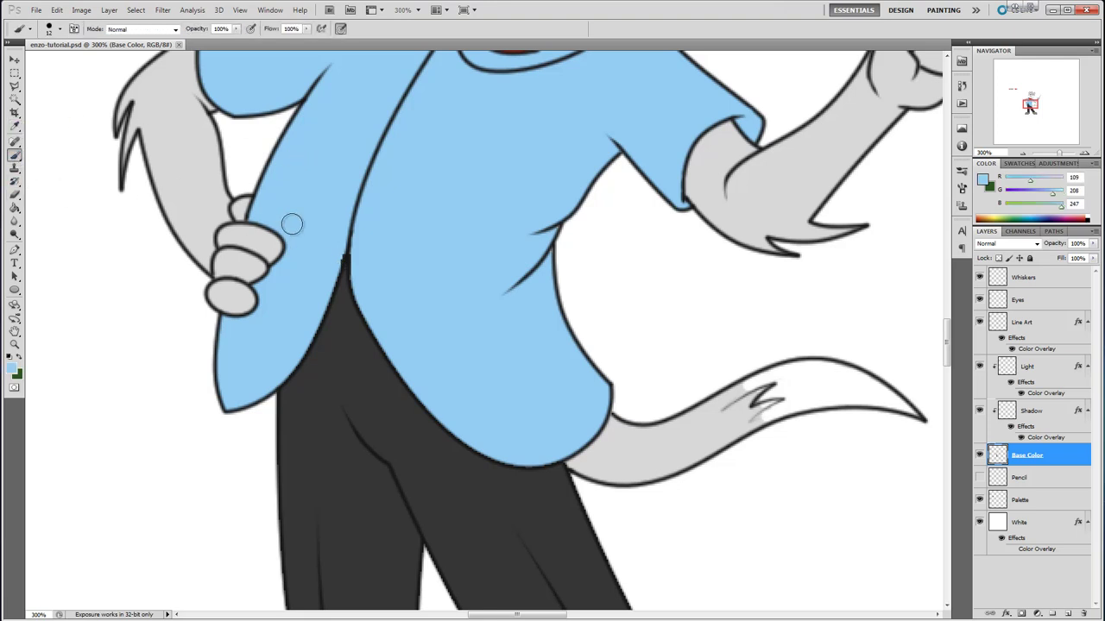
drag(335, 251, 333, 271)
Review the base coloring of the whole character for areas that are still unpainted.
click(1044, 416)
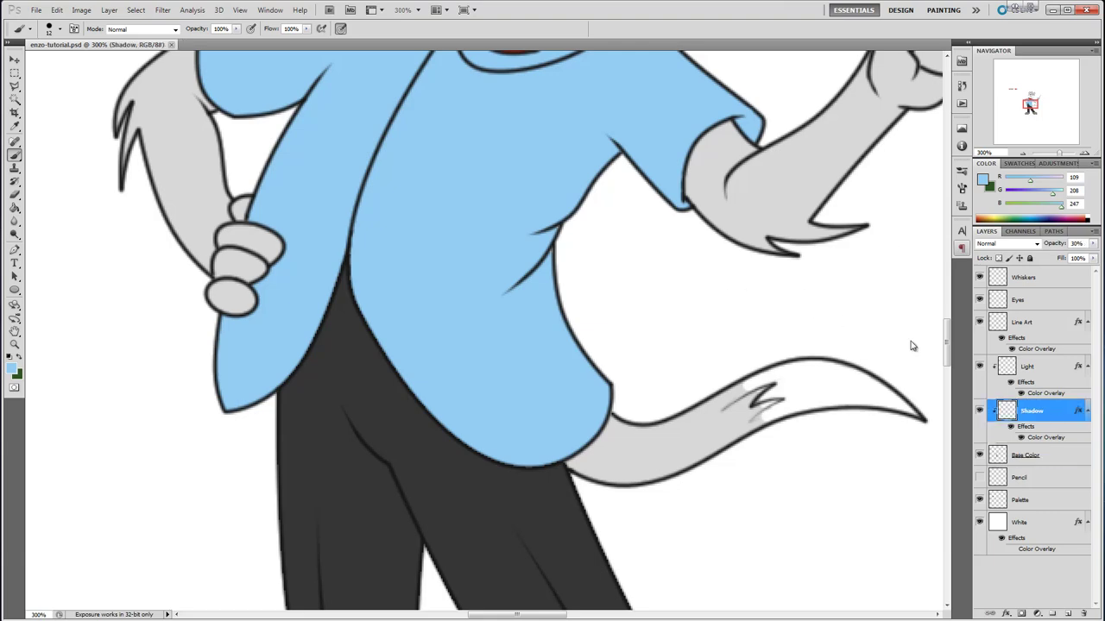
click(15, 249)
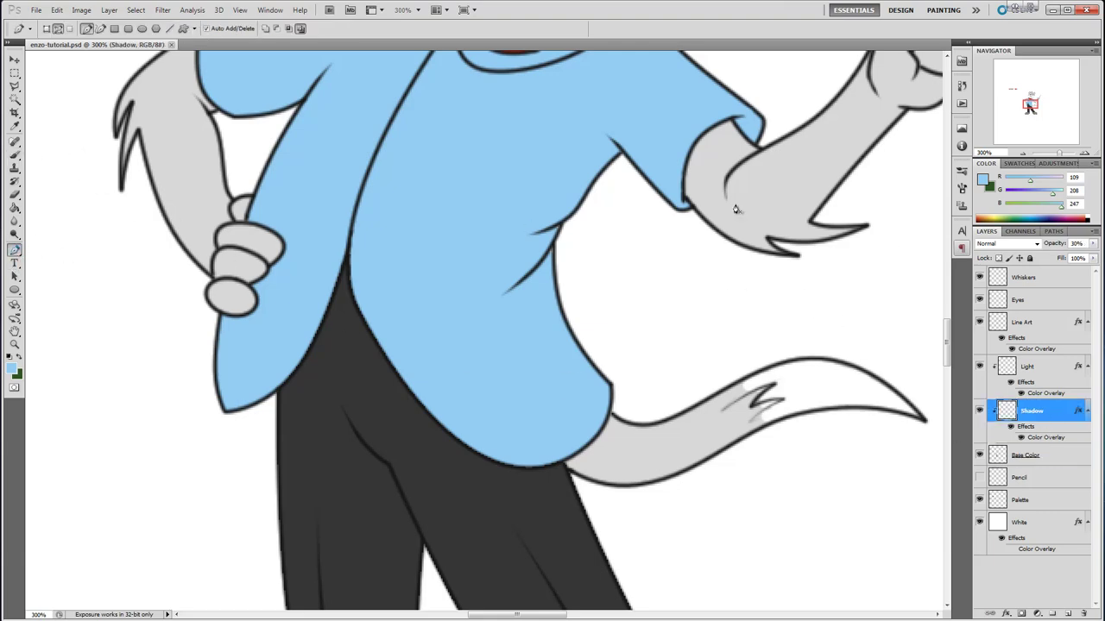
drag(947, 341, 945, 326)
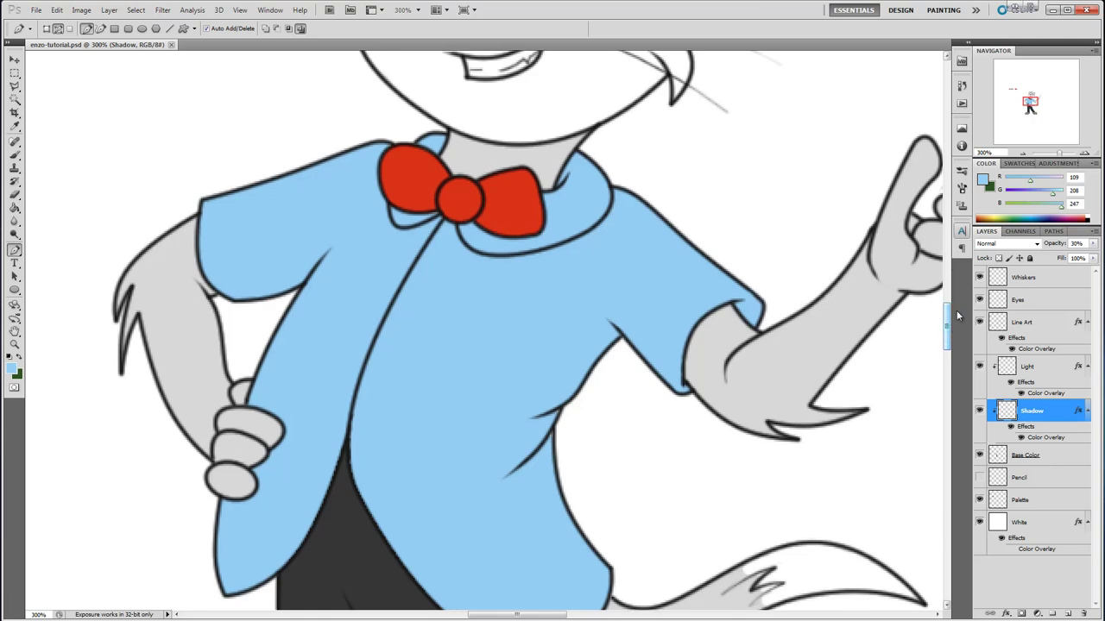
click(1024, 154)
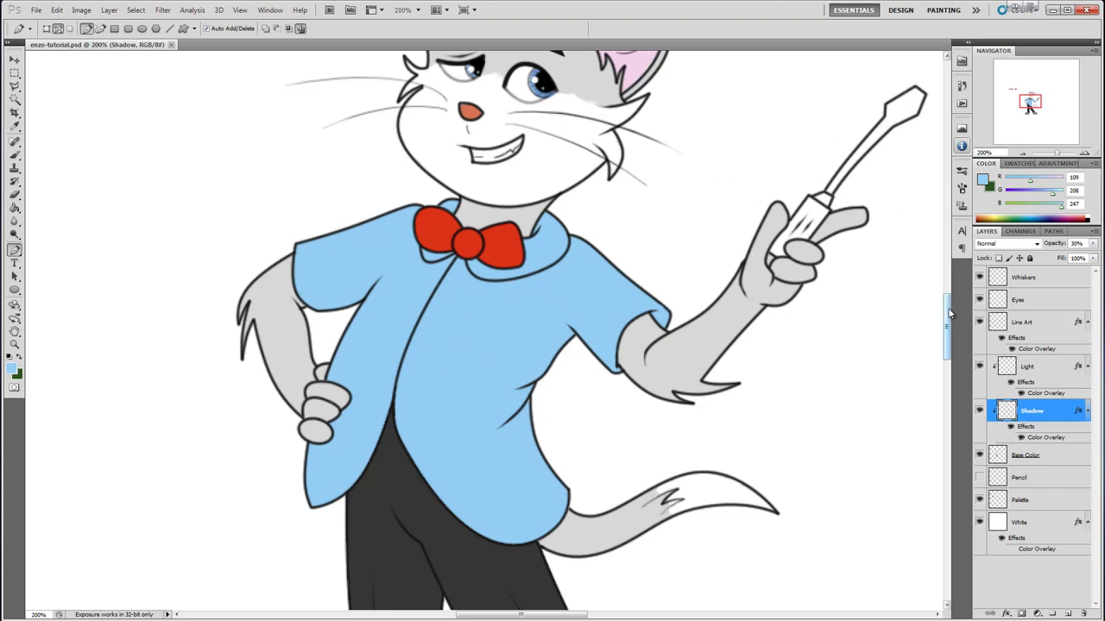
drag(946, 313, 946, 316)
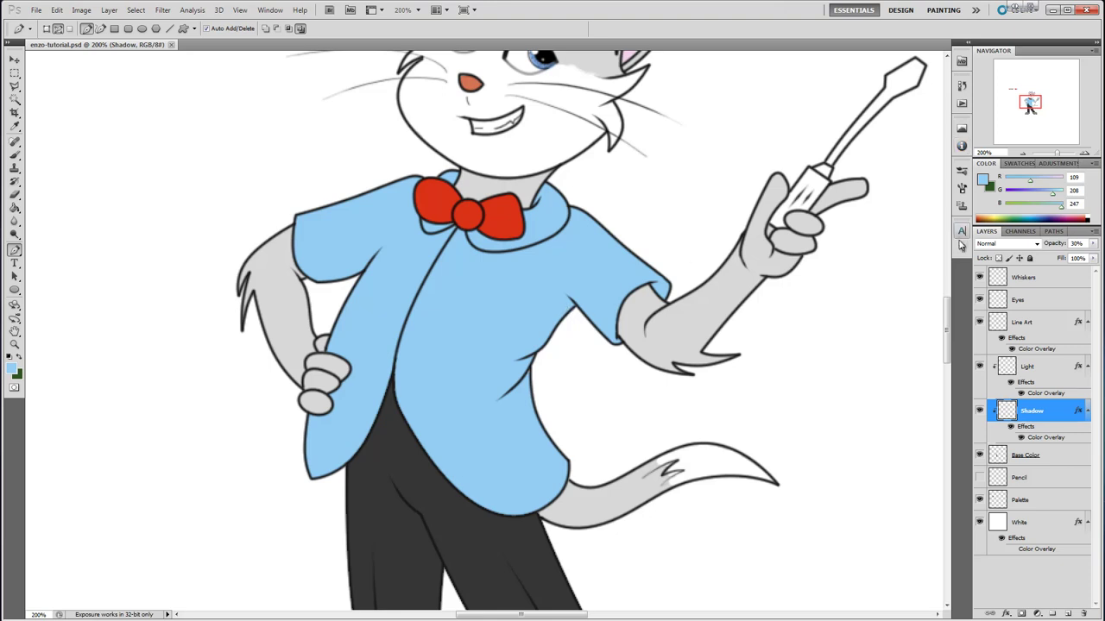
click(1023, 153)
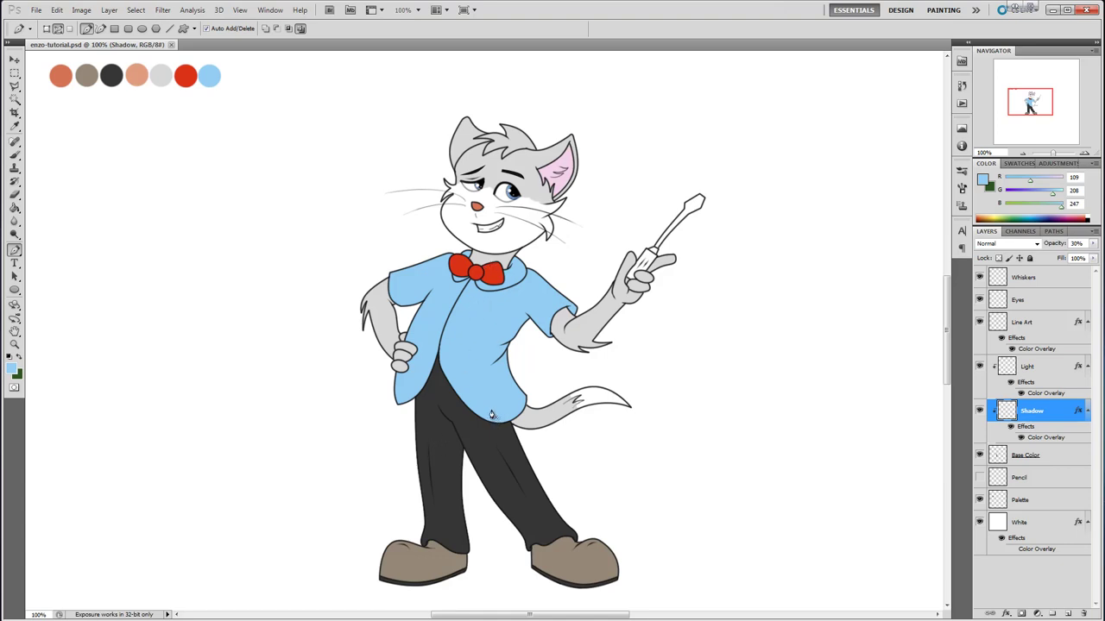
click(1086, 152)
click(1086, 152)
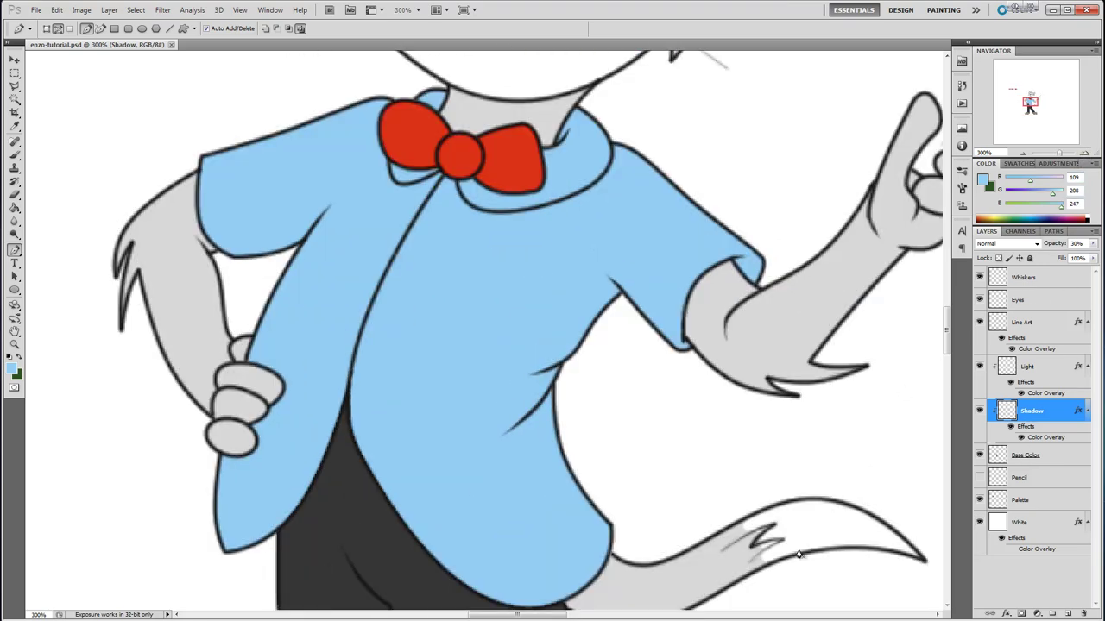
Paint the screwdriver's handle on the Base Color layer in a muted blue-violet, RGB 96, 109, 165.
drag(549, 614, 589, 615)
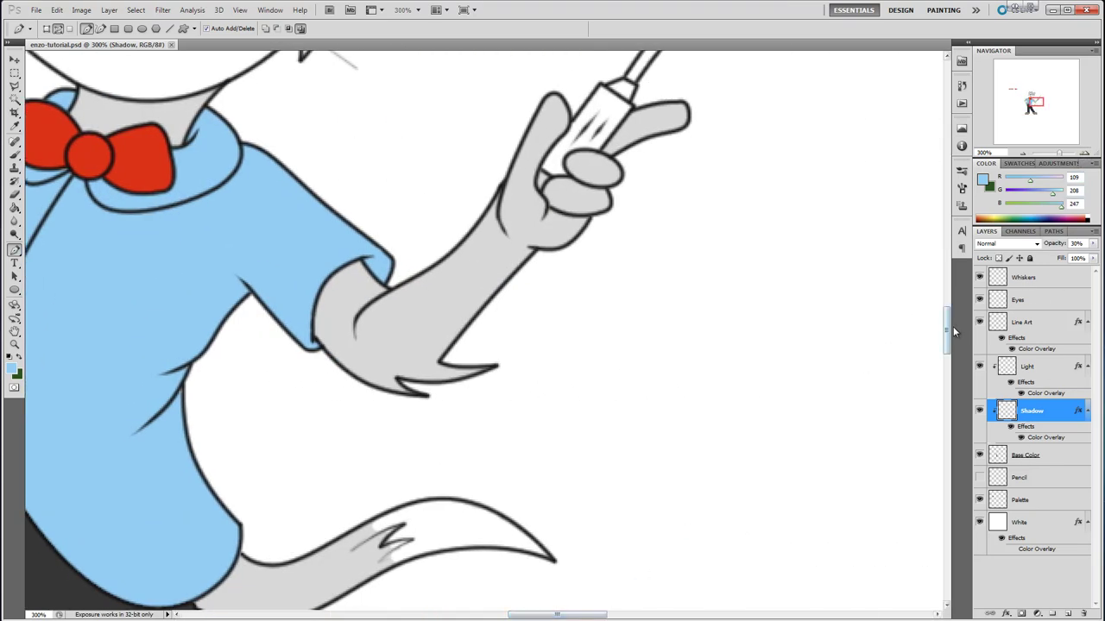
drag(950, 328, 952, 303)
click(982, 180)
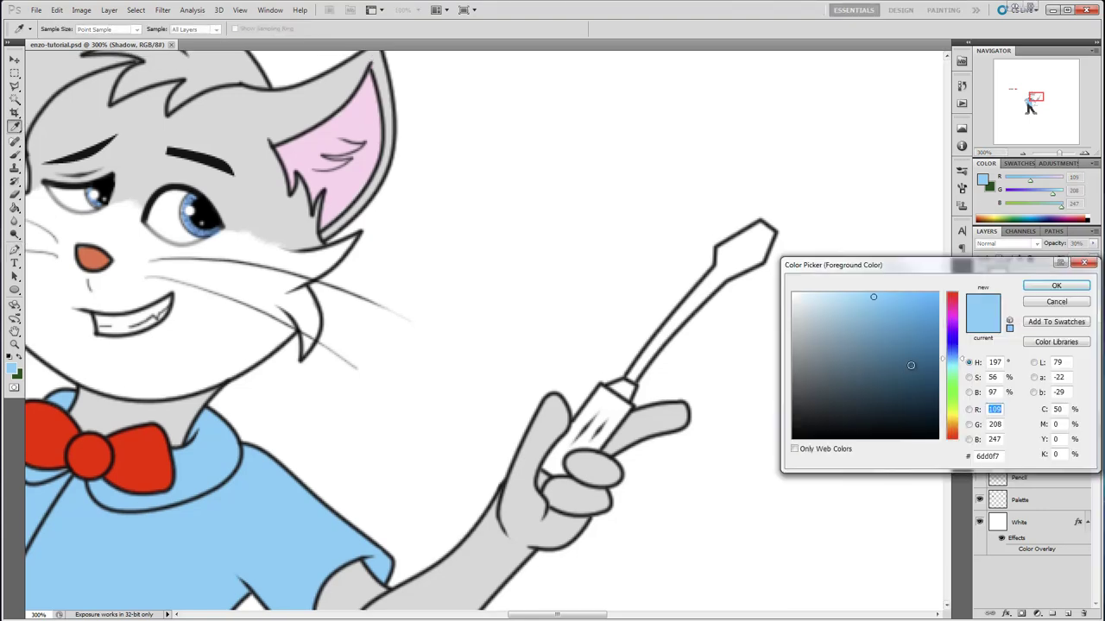
drag(954, 350, 953, 346)
click(847, 317)
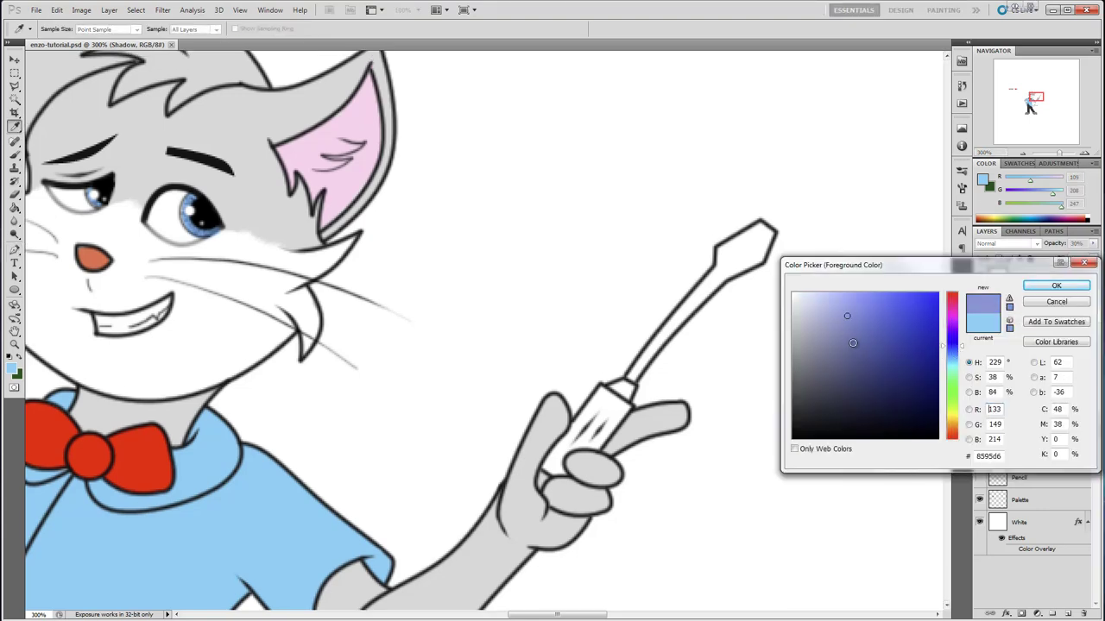
click(854, 345)
click(1042, 289)
key(b)
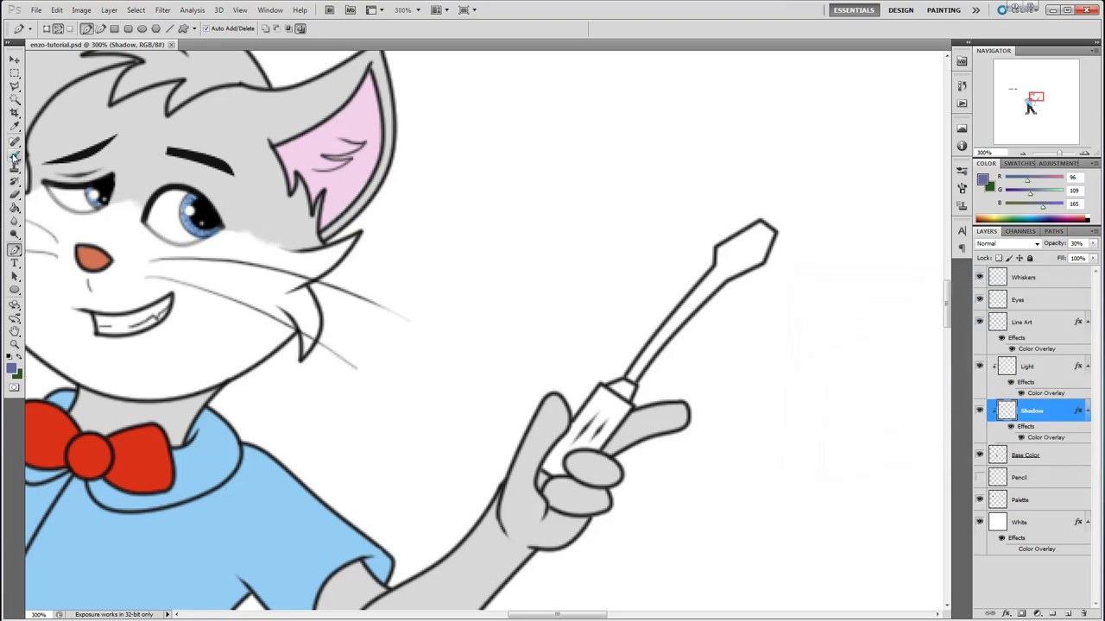
click(1048, 456)
mouse_move(580, 431)
mouse_down()
mouse_move(589, 422)
mouse_move(551, 468)
mouse_move(565, 470)
mouse_move(559, 455)
mouse_move(583, 433)
mouse_move(600, 438)
mouse_move(625, 412)
mouse_move(602, 393)
mouse_move(575, 428)
mouse_move(612, 406)
mouse_up()
drag(548, 466, 547, 472)
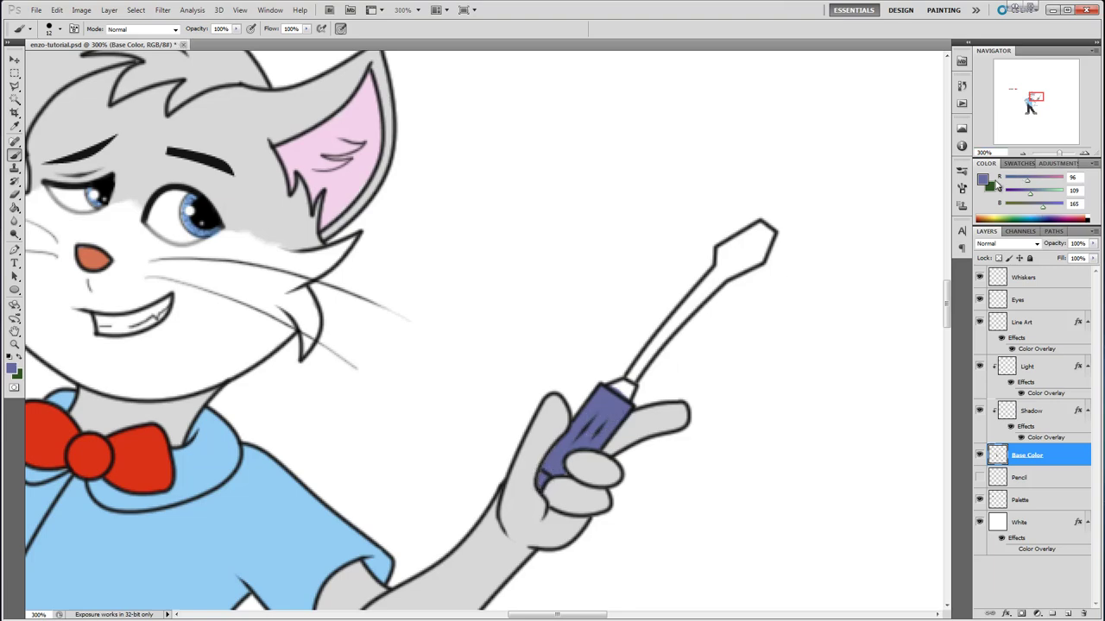
Paint the screwdriver's collar between handle and shaft with a dark gray swatch.
click(1018, 163)
click(1037, 220)
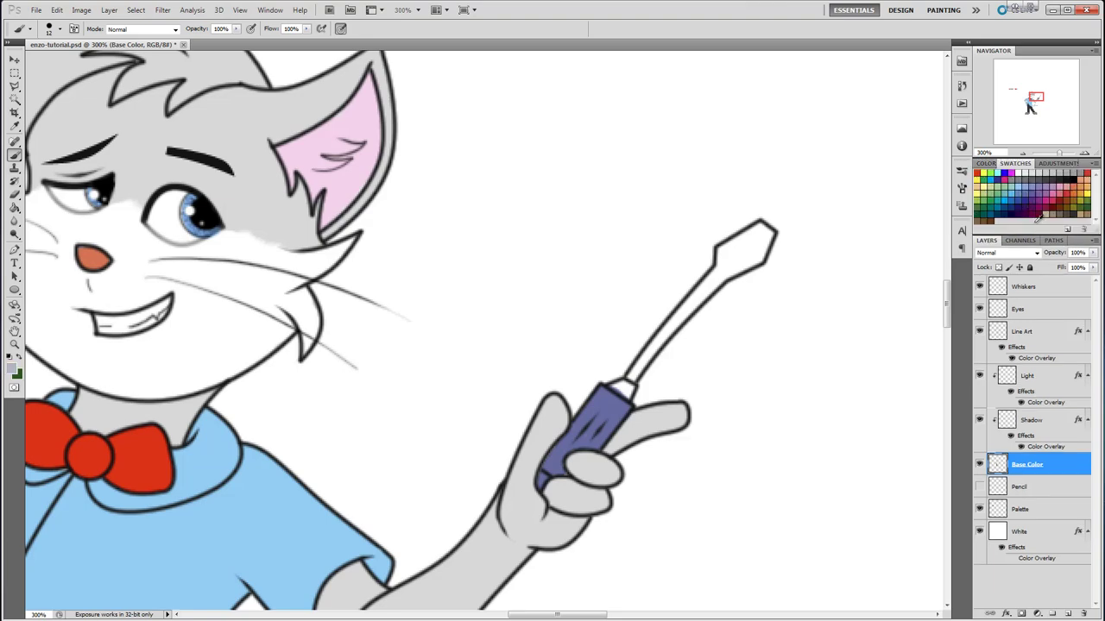
click(1038, 172)
drag(612, 385, 621, 385)
Paint the screwdriver's shaft and blade with the light gray swatch, RGB 204, 204, 204.
click(1048, 173)
click(668, 202)
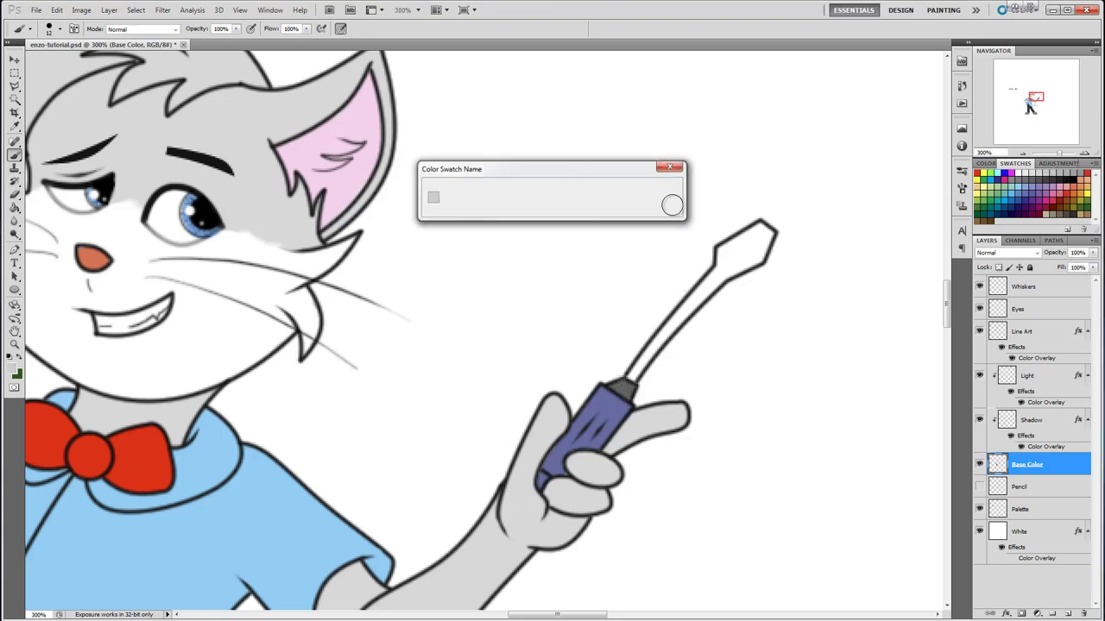
mouse_move(715, 278)
mouse_down()
mouse_move(637, 361)
mouse_move(639, 381)
mouse_move(632, 369)
mouse_move(643, 373)
mouse_up()
mouse_move(737, 256)
mouse_down()
mouse_move(723, 261)
mouse_move(761, 228)
mouse_move(729, 266)
mouse_move(763, 244)
mouse_move(754, 252)
mouse_up()
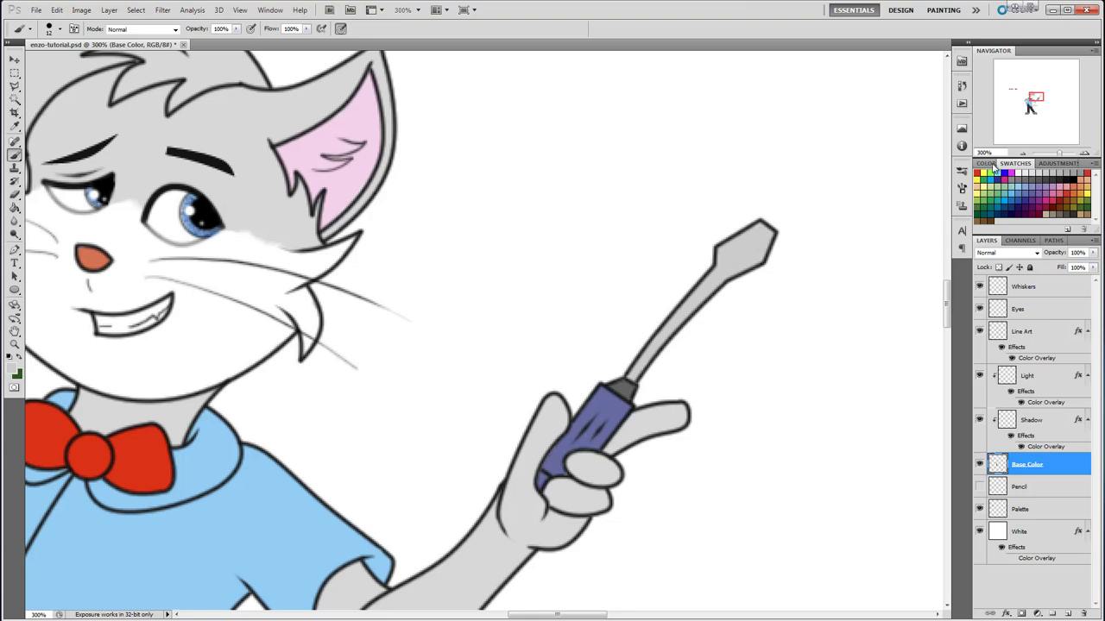
click(988, 164)
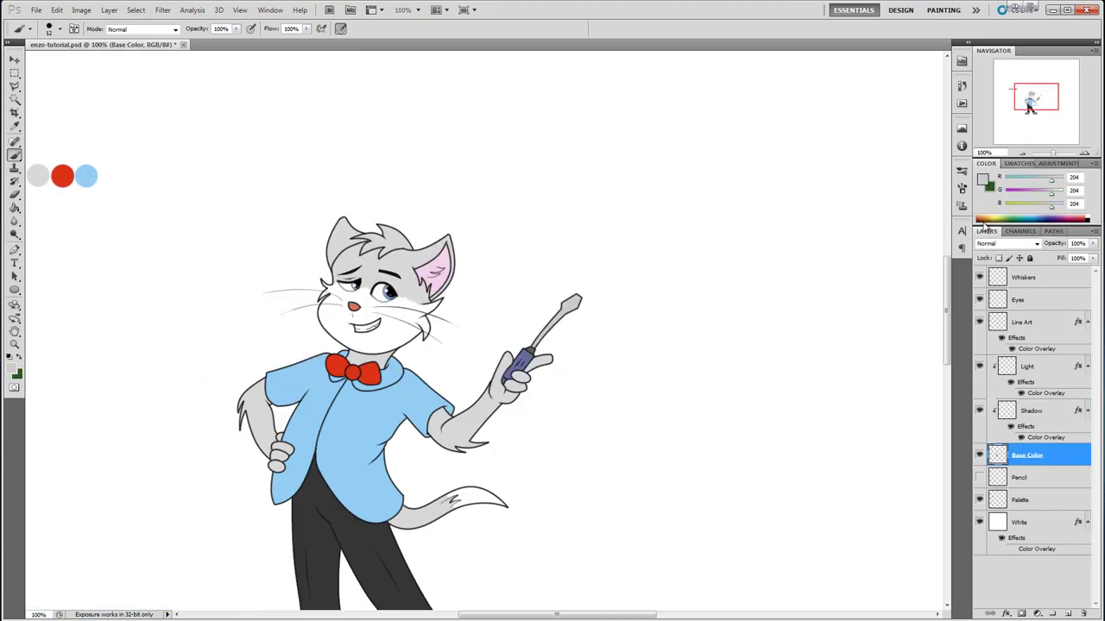
Check the whole figure at 100% and save the document.
key(ctrl+1)
drag(946, 302, 947, 325)
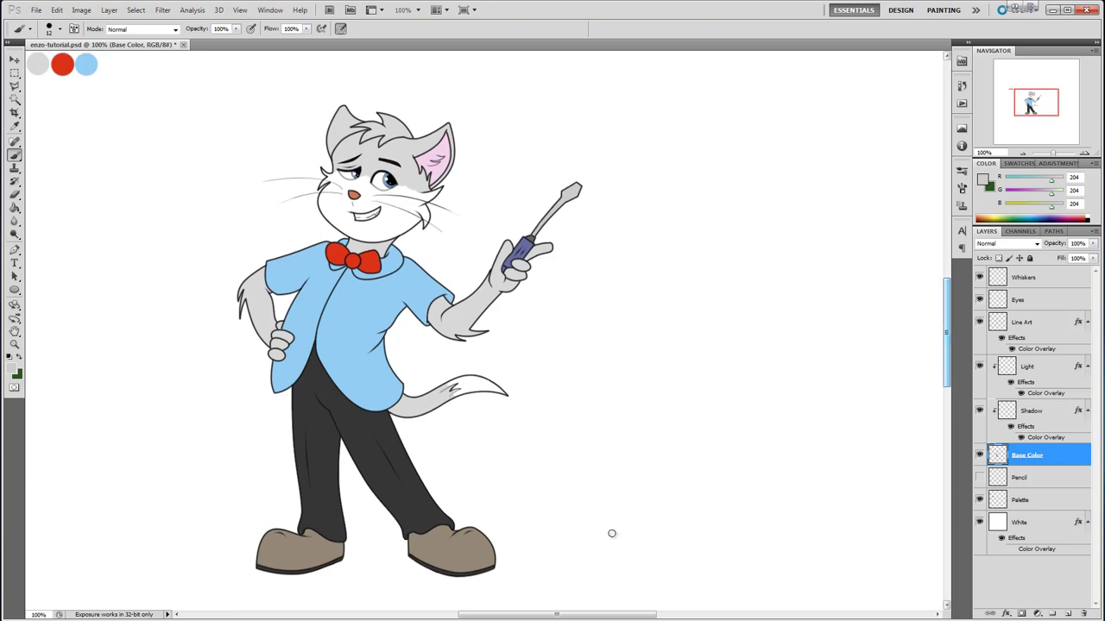
drag(581, 613, 548, 614)
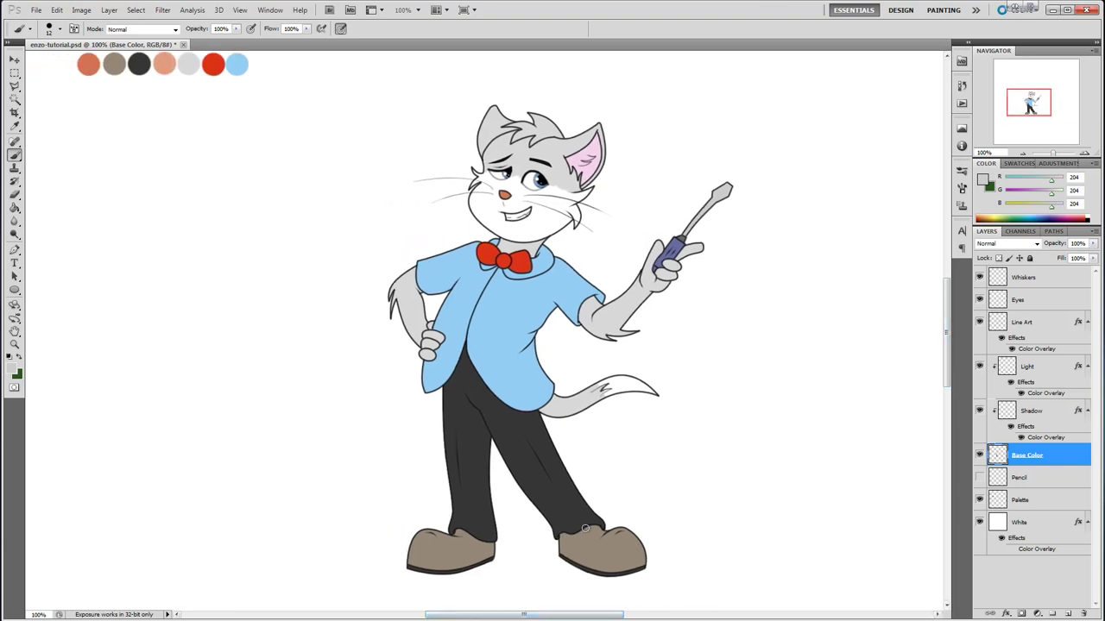
key(ctrl+s)
On the Shadow layer, draw a Pen path from the trousers' crotch crease down the middle of the right leg to its cuff.
click(1039, 418)
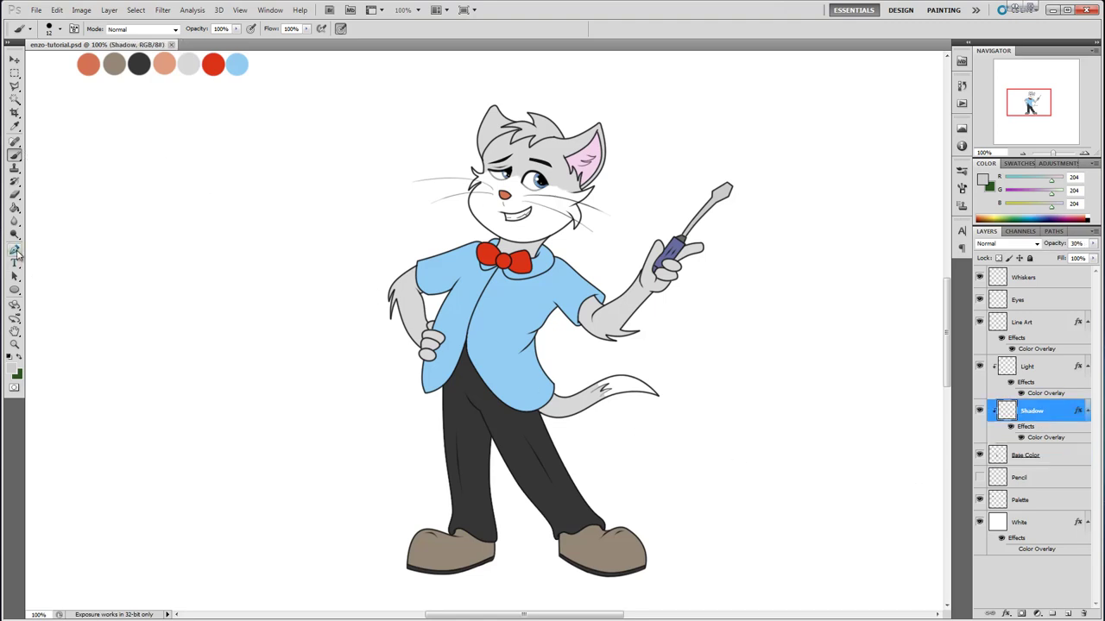
click(14, 250)
click(1085, 149)
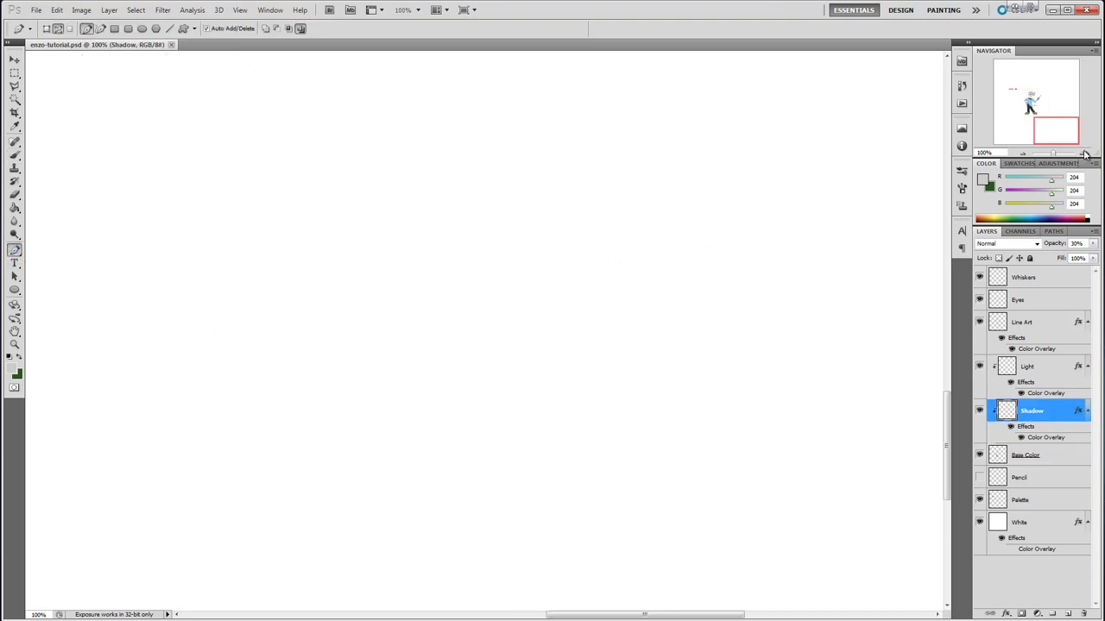
click(1035, 104)
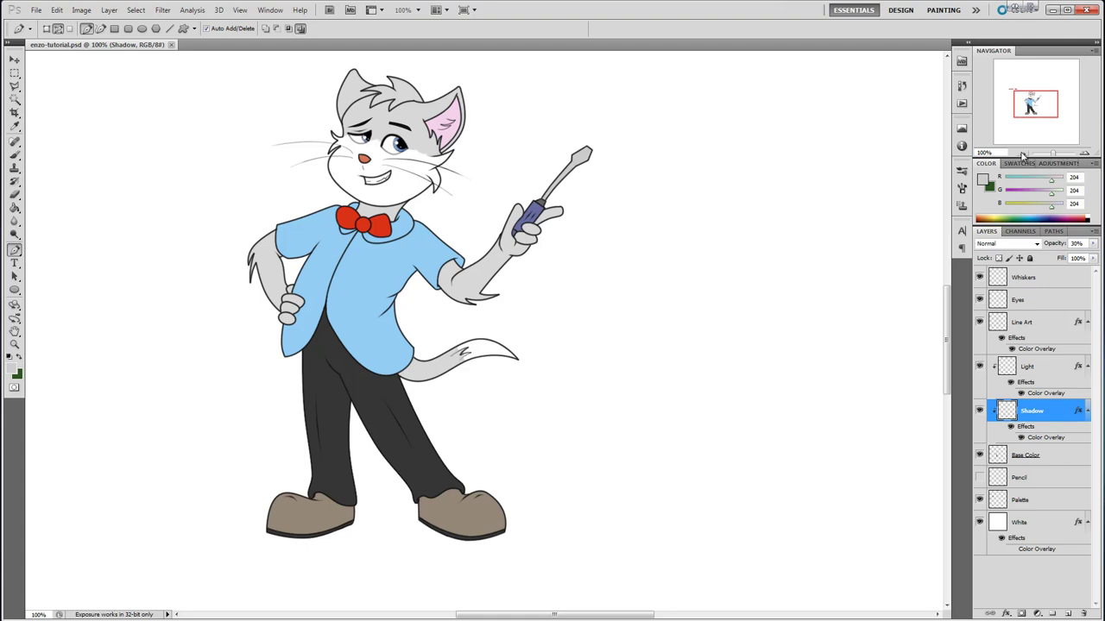
click(1022, 154)
click(1085, 153)
click(1086, 153)
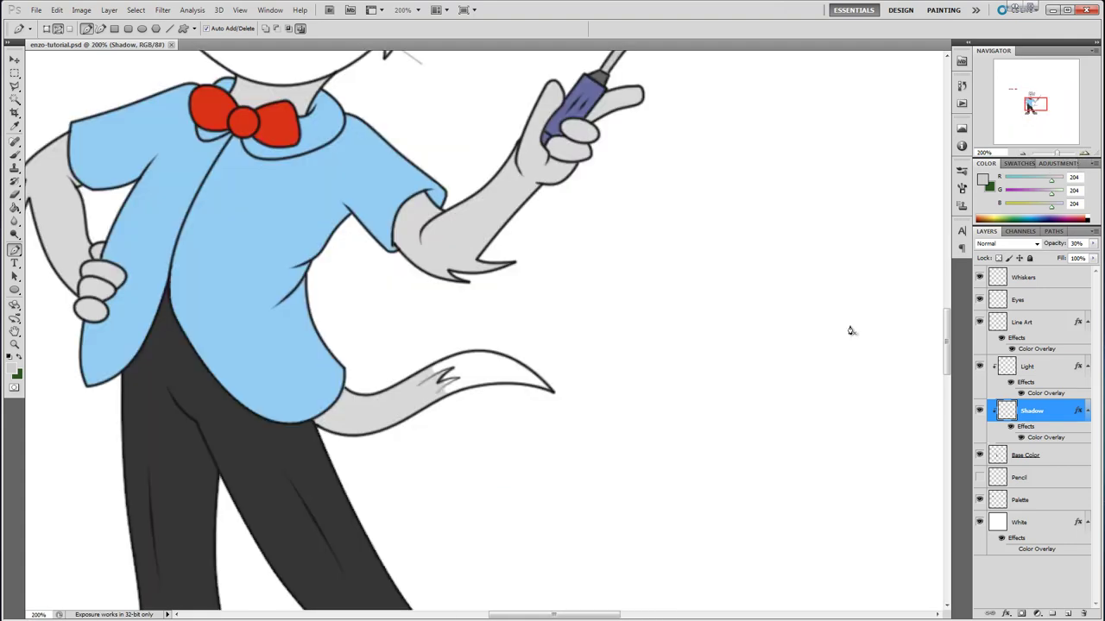
drag(586, 617, 567, 616)
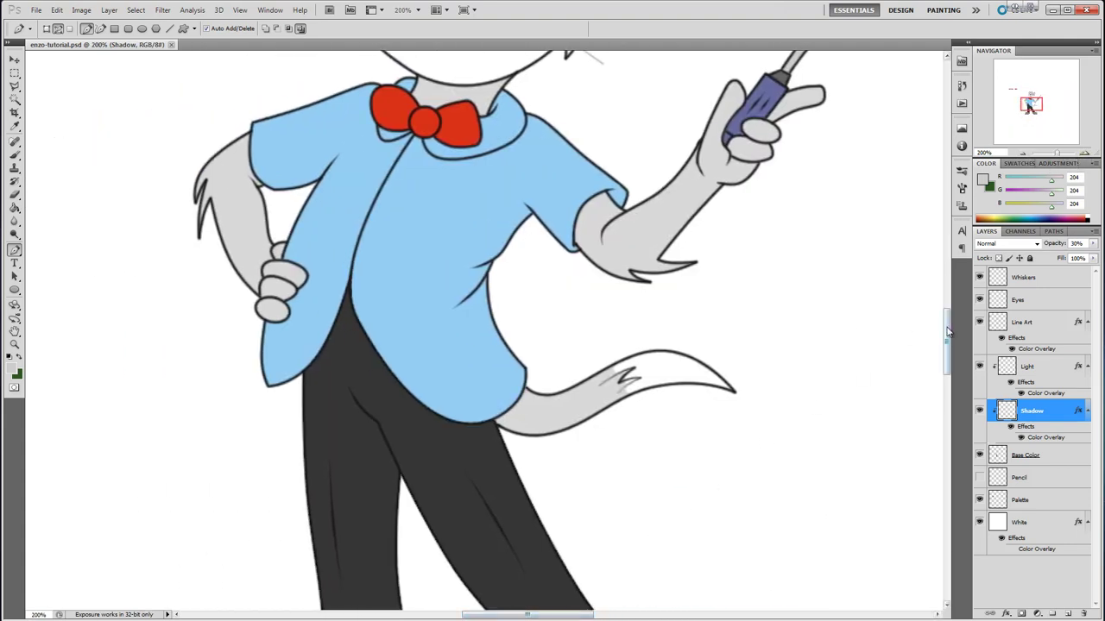
scroll(860, 370, down, 3)
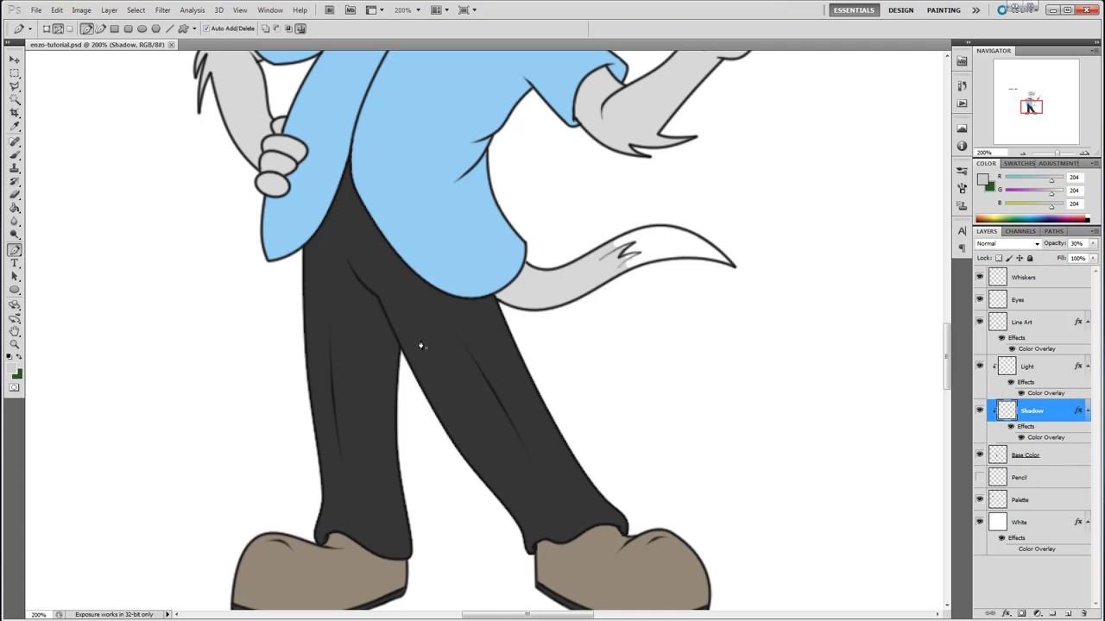
click(379, 297)
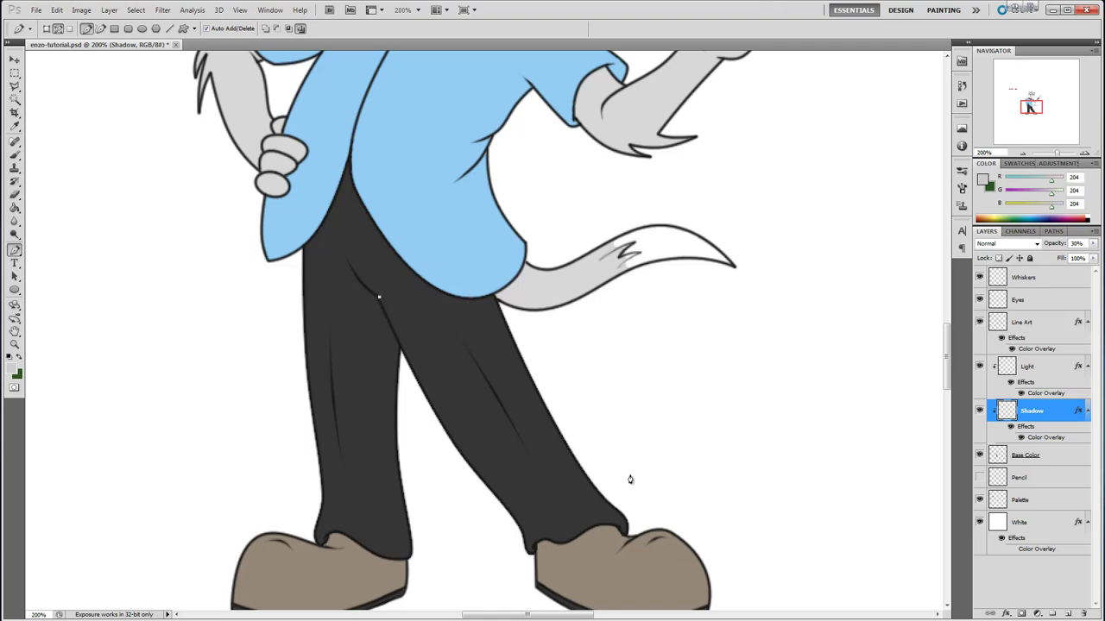
click(592, 525)
drag(474, 402, 464, 359)
click(623, 534)
Continue the path around the outside of the right trouser leg and back up to the shirt hem beside the tail.
click(633, 532)
drag(646, 517, 649, 507)
drag(653, 471, 649, 460)
drag(632, 415, 625, 413)
click(561, 361)
click(538, 338)
click(528, 326)
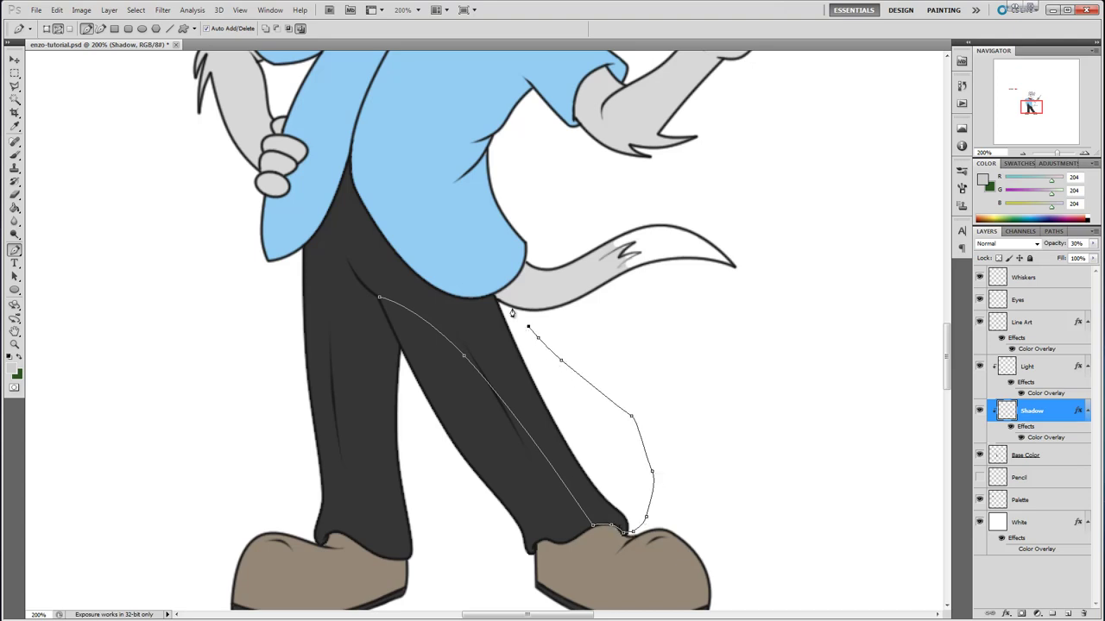
click(498, 302)
Trace the path along the shirt's hem to the trousers' left waist edge and close it at the crotch crease.
click(350, 157)
drag(438, 242, 405, 262)
drag(388, 247, 361, 234)
alt+click(428, 283)
key(ctrl+z)
click(302, 249)
drag(326, 208, 330, 210)
click(381, 300)
Fill the trouser shadow path with the foreground color at 100% opacity and dismiss the path.
right_click(459, 317)
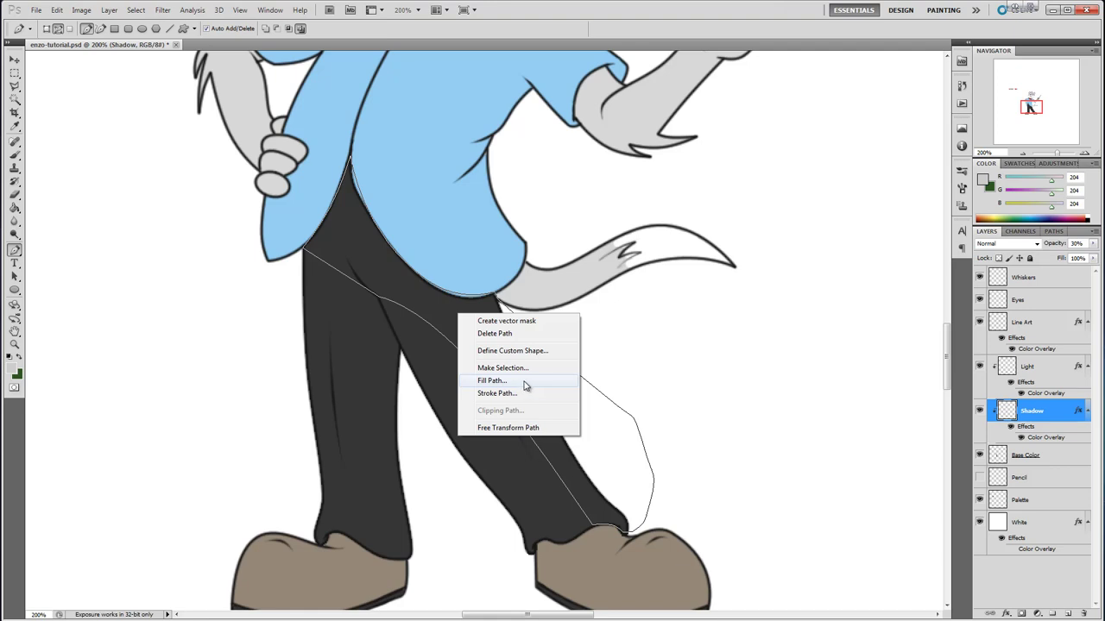
click(523, 382)
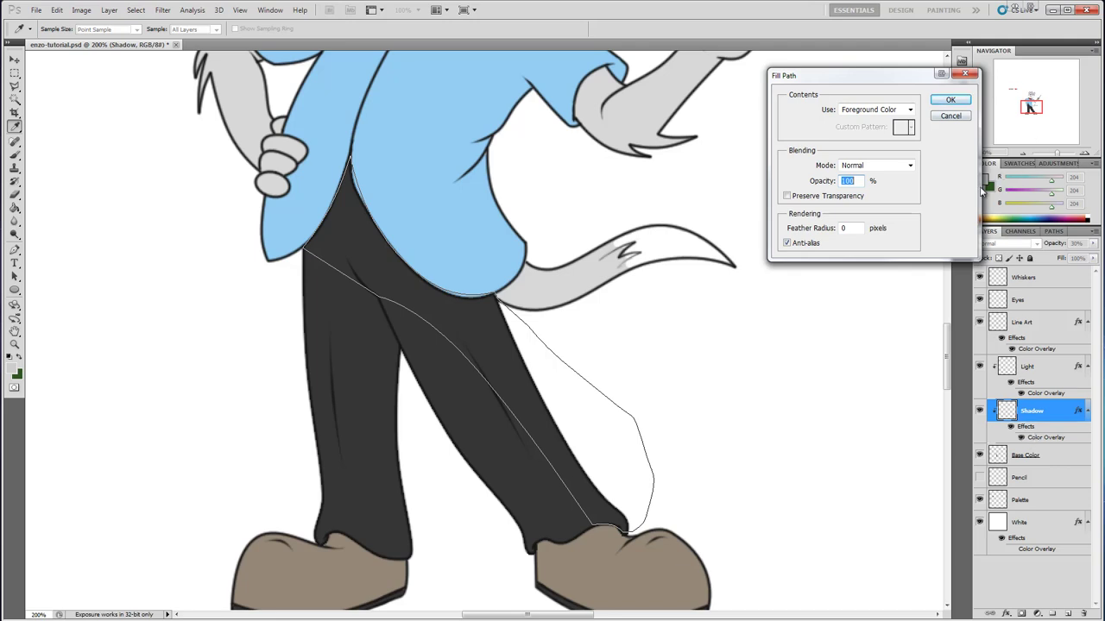
click(950, 100)
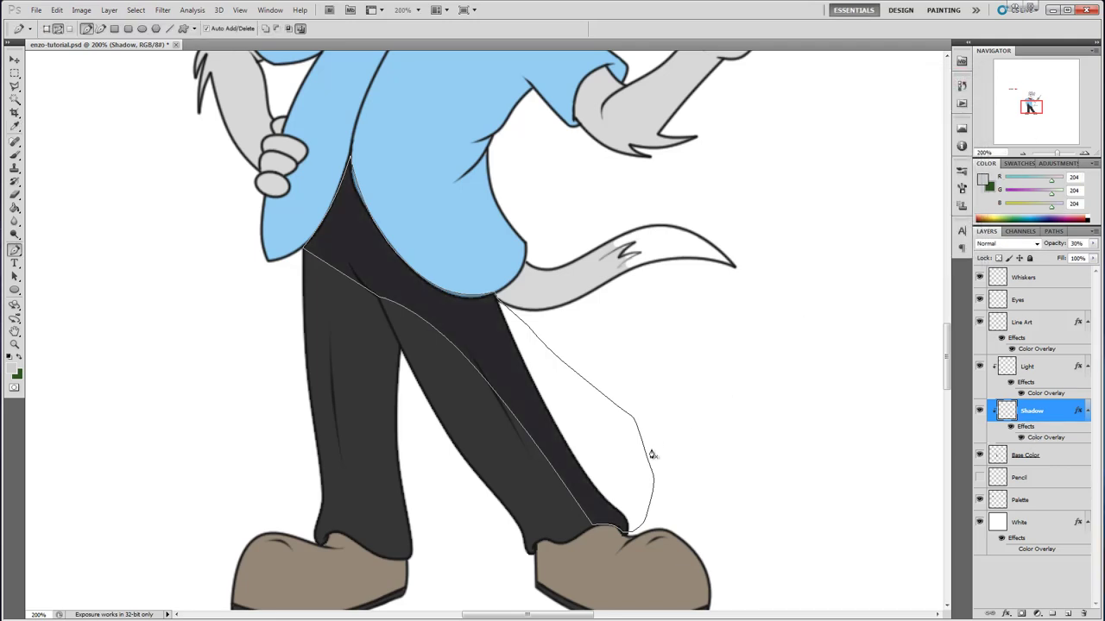
key(Return)
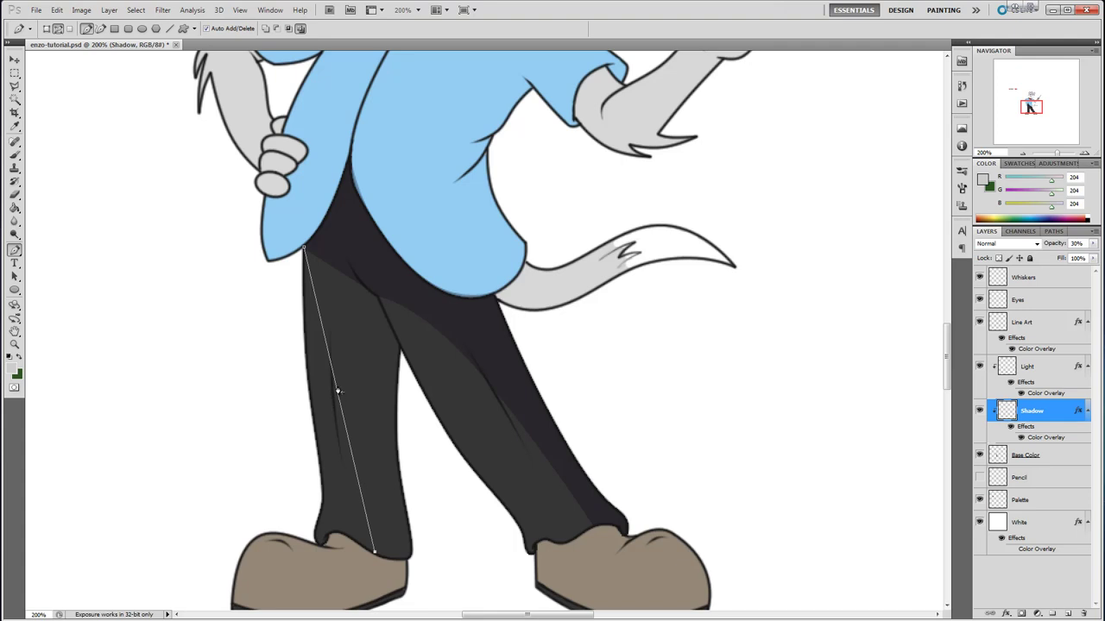
Draw a closed Pen path around the inner side of the left trouser leg, from the waist down to the cuff.
drag(337, 386, 398, 445)
click(429, 561)
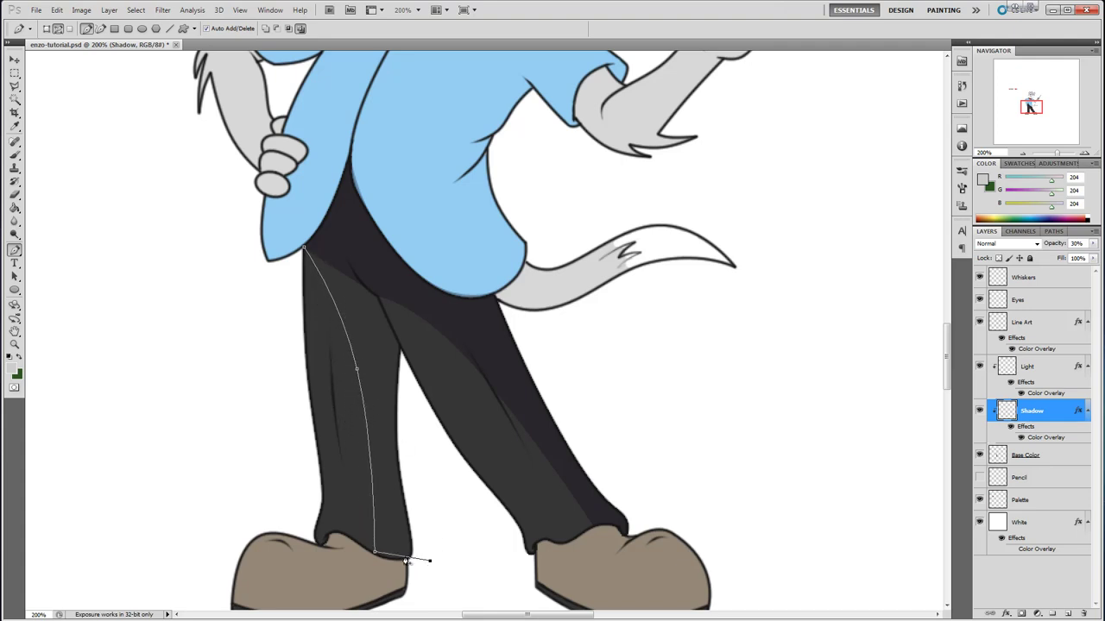
drag(400, 557, 396, 561)
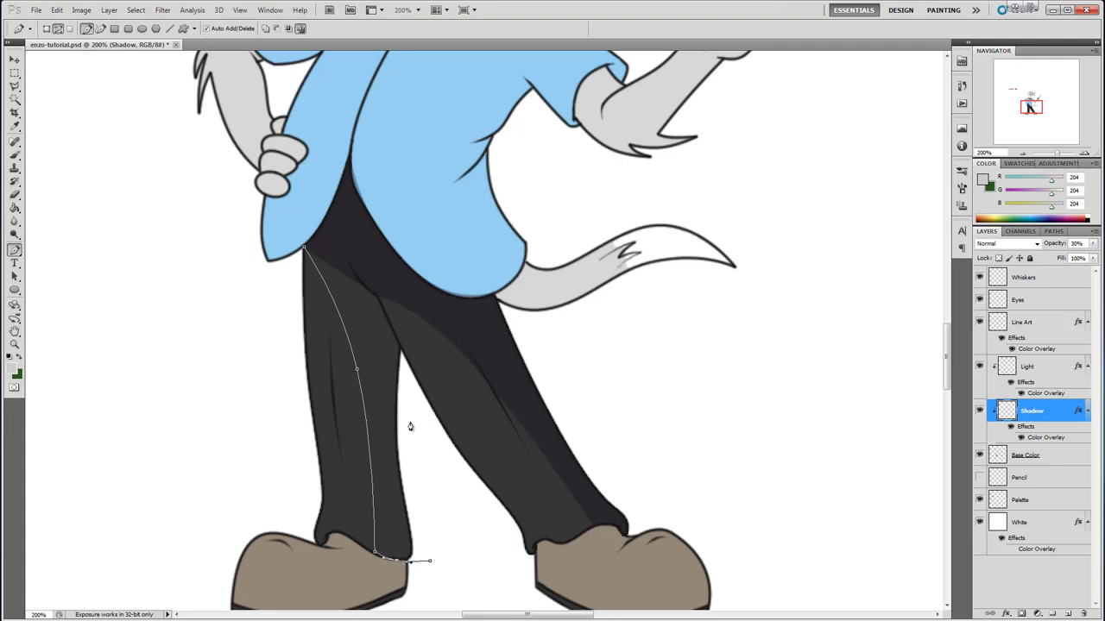
click(400, 351)
click(378, 296)
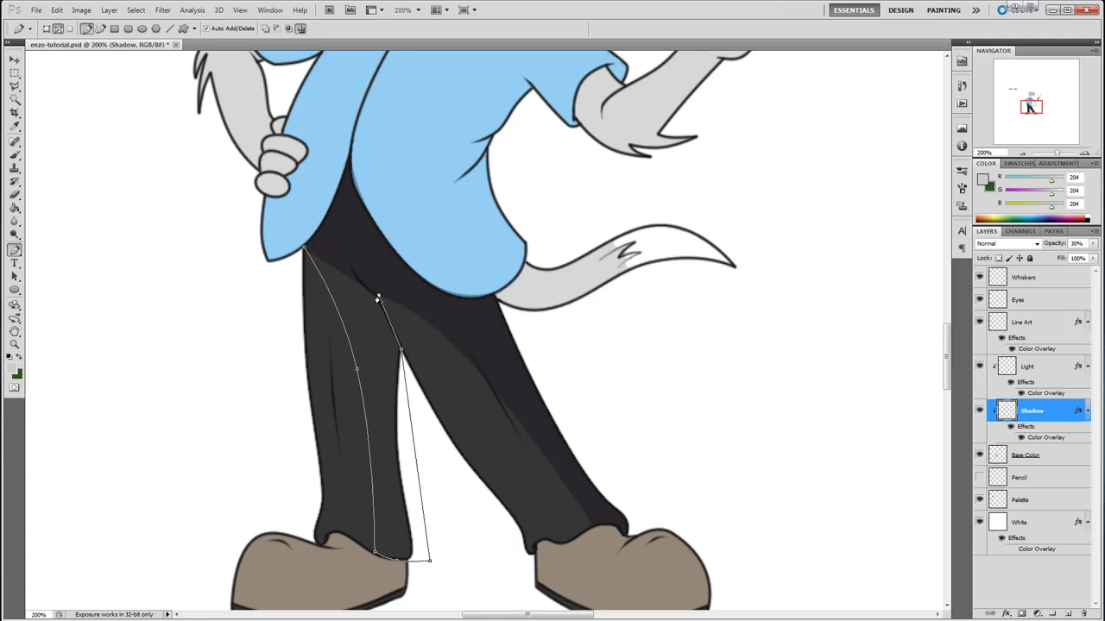
click(357, 247)
click(306, 251)
Fill the left trouser leg's shadow path with the foreground color at 100% opacity.
right_click(369, 326)
click(406, 388)
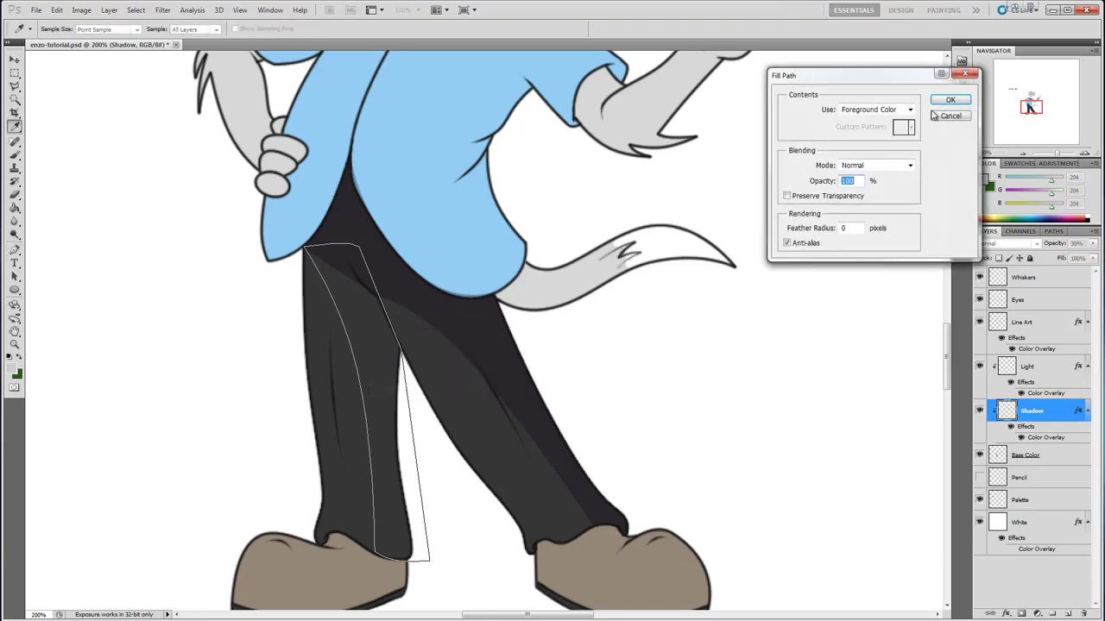
key(Return)
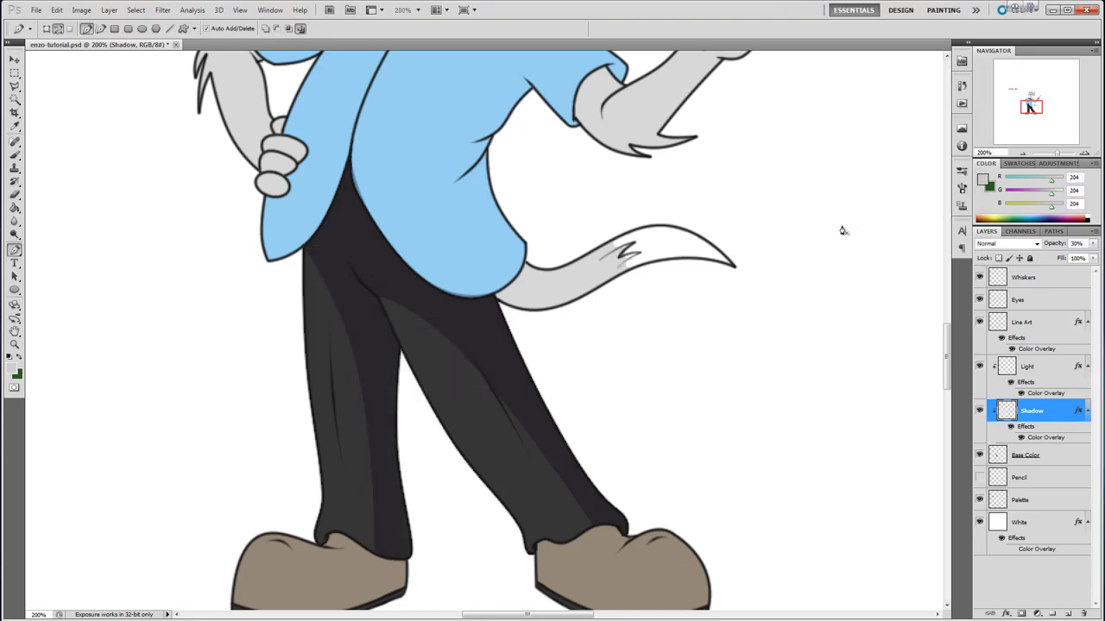
Draw a closed Pen path around the heel half of the left shoe, following the trouser cuff along its upper edge.
drag(948, 344, 947, 354)
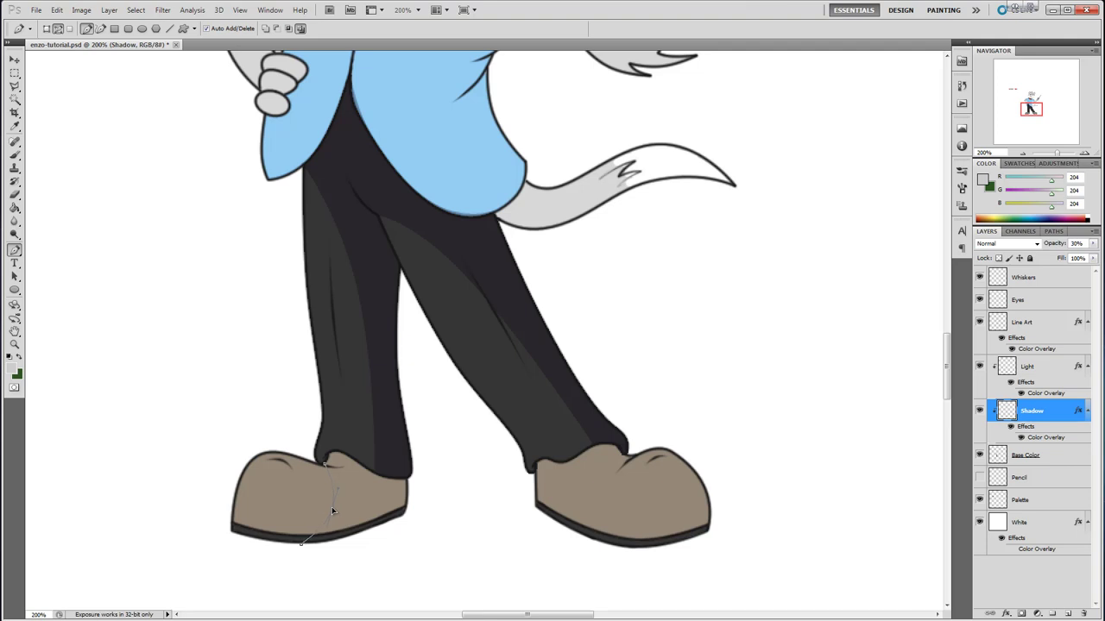
drag(378, 560, 389, 558)
drag(422, 525, 427, 516)
drag(445, 481, 441, 474)
drag(435, 460, 430, 459)
click(408, 478)
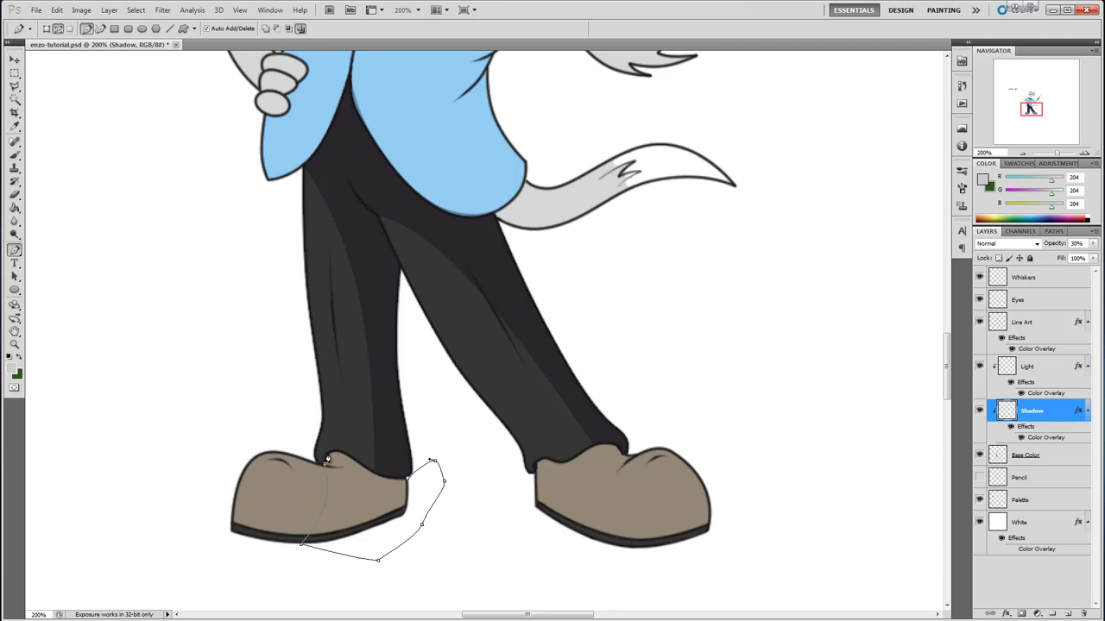
click(326, 456)
drag(340, 459, 379, 473)
click(381, 469)
click(326, 464)
Fill the left shoe's heel shadow path with the foreground color at 100% opacity and dismiss the path.
right_click(359, 496)
click(390, 562)
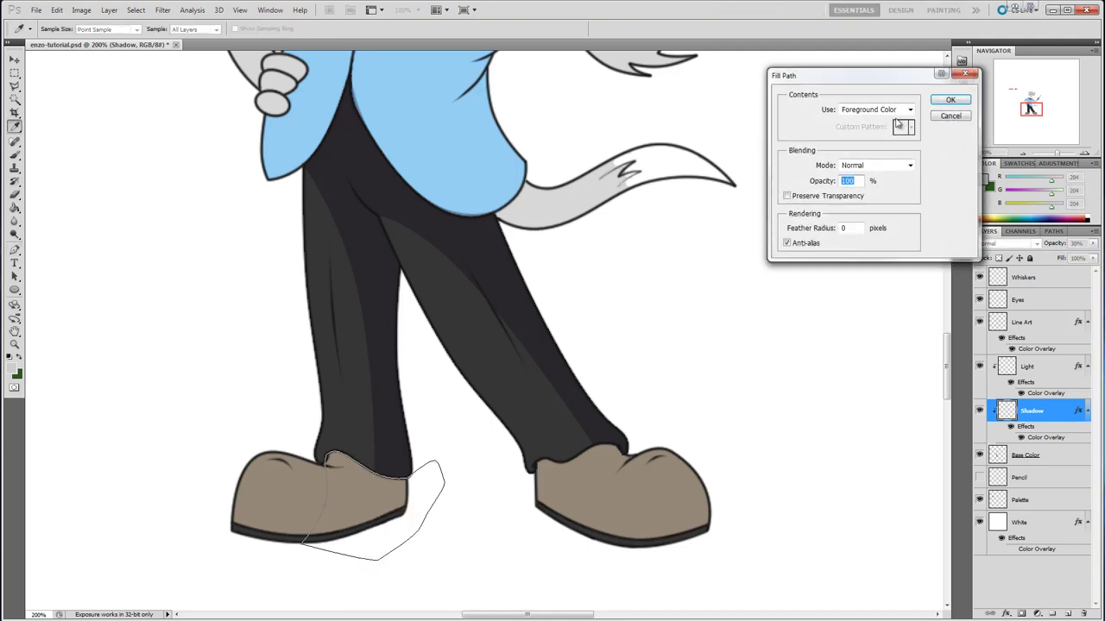
click(950, 101)
key(Return)
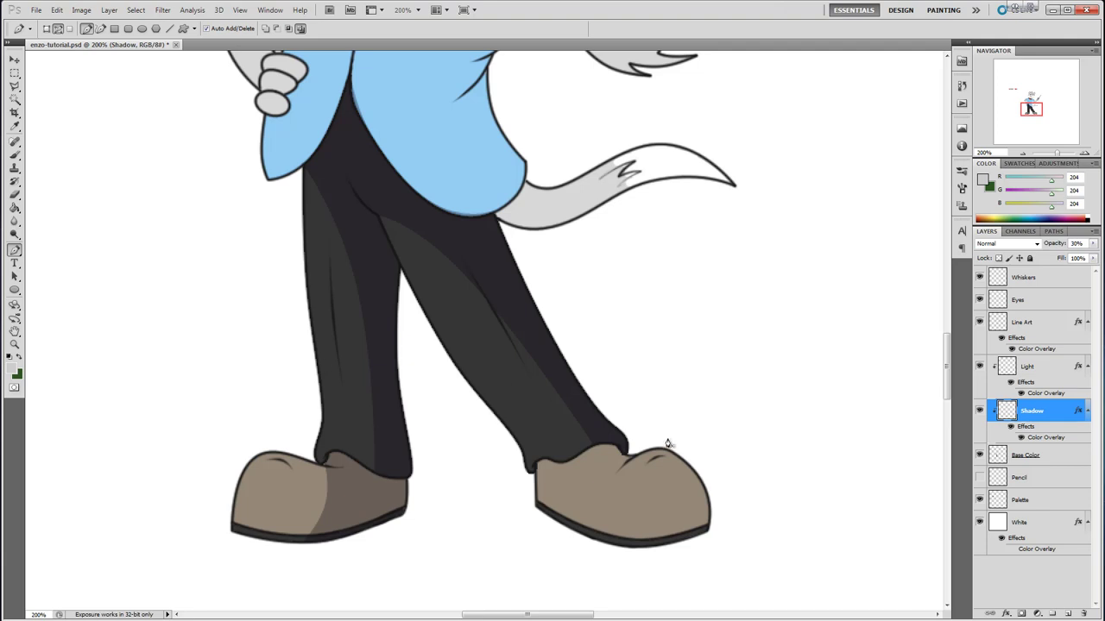
Paint a thin shadow on the right shoe along the trouser cuff, using a smaller hard brush with tablet pressure sizing off.
click(15, 155)
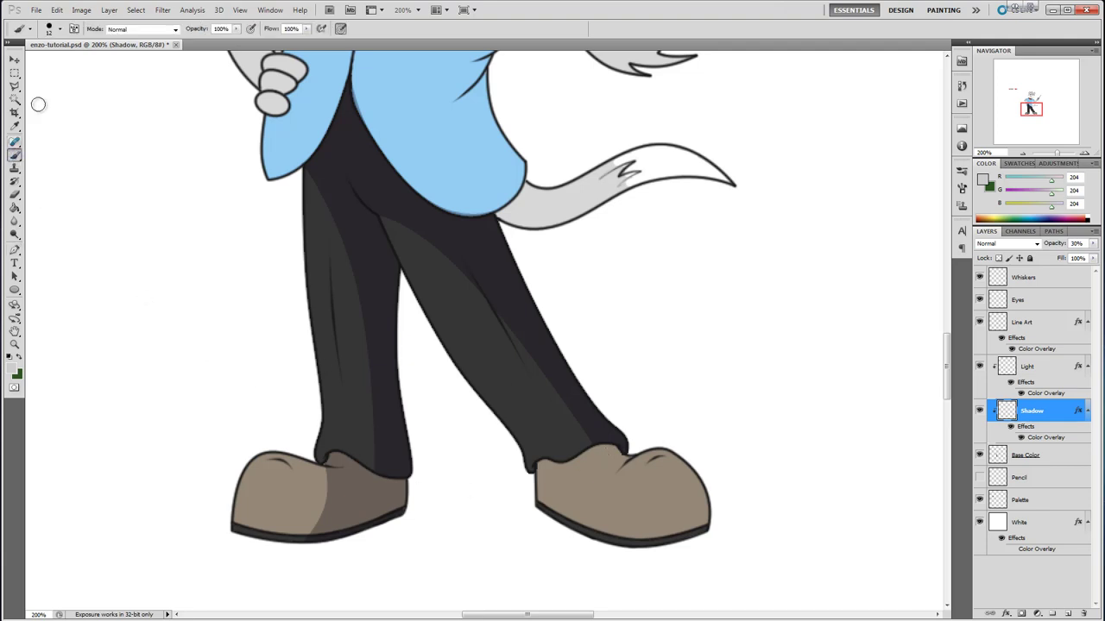
click(341, 29)
click(59, 28)
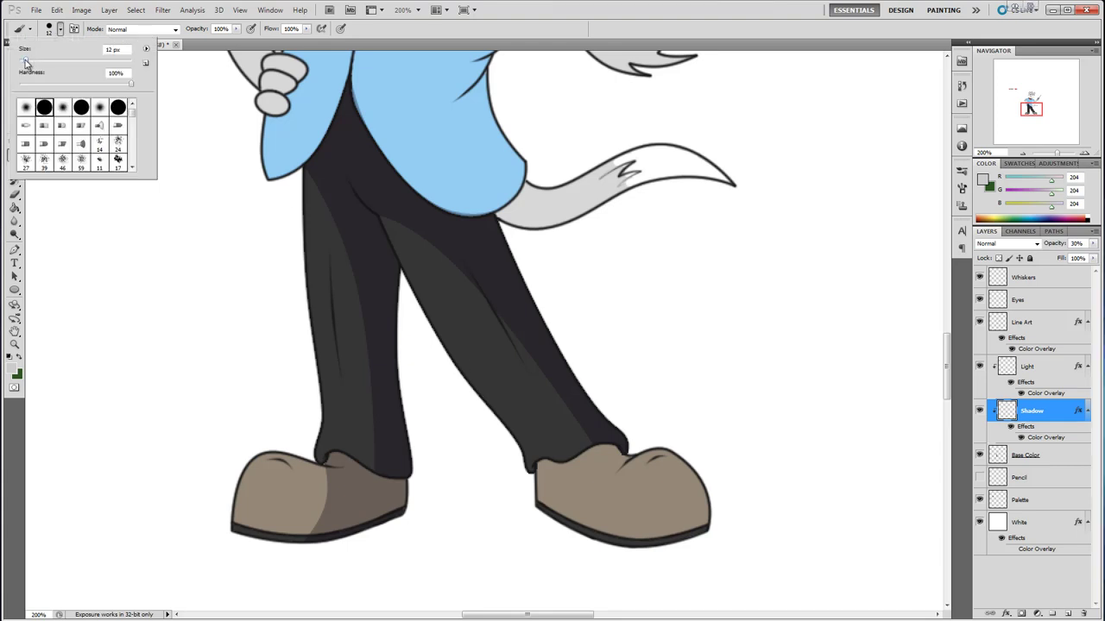
drag(28, 64, 22, 65)
click(533, 474)
drag(532, 474, 631, 450)
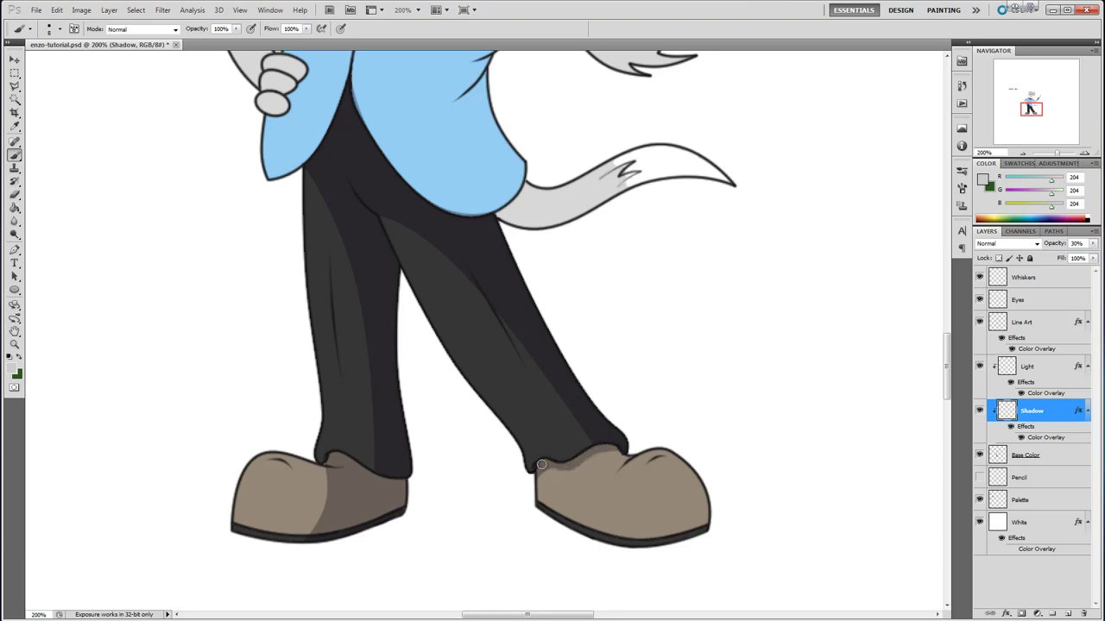
drag(562, 468, 631, 449)
key(ctrl+z)
mouse_move(529, 478)
mouse_down()
mouse_move(633, 449)
mouse_move(572, 465)
mouse_move(632, 466)
mouse_up()
key(ctrl+z)
mouse_move(538, 473)
mouse_down()
mouse_move(633, 463)
mouse_move(623, 475)
mouse_move(613, 452)
mouse_move(560, 473)
mouse_up()
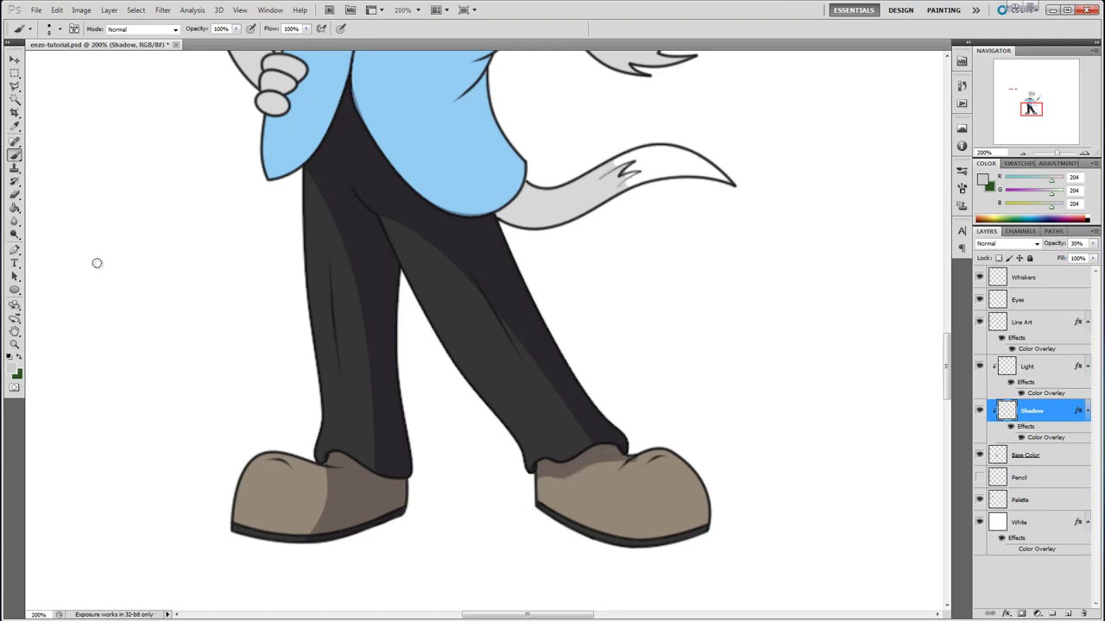
Draw a closed Pen path around the toe of the right shoe, starting at the cuff's front corner.
click(15, 250)
click(629, 458)
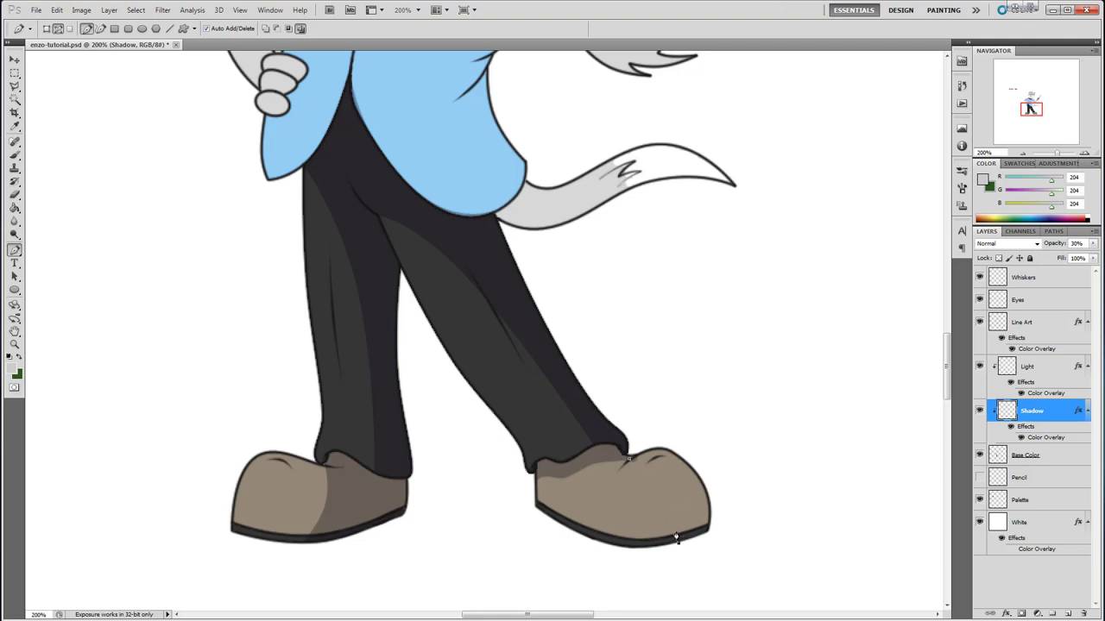
drag(726, 560, 740, 553)
drag(759, 490, 750, 468)
drag(727, 405, 709, 394)
drag(646, 375, 633, 384)
drag(623, 413, 621, 422)
click(630, 464)
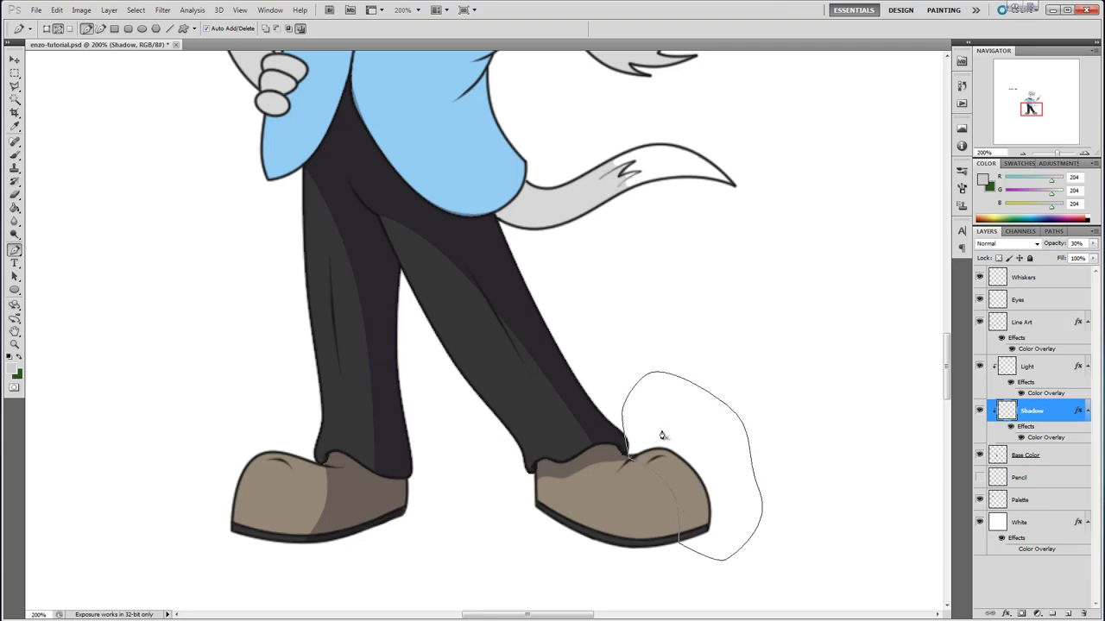
Fill the right shoe's toe shadow path with the foreground color.
right_click(675, 432)
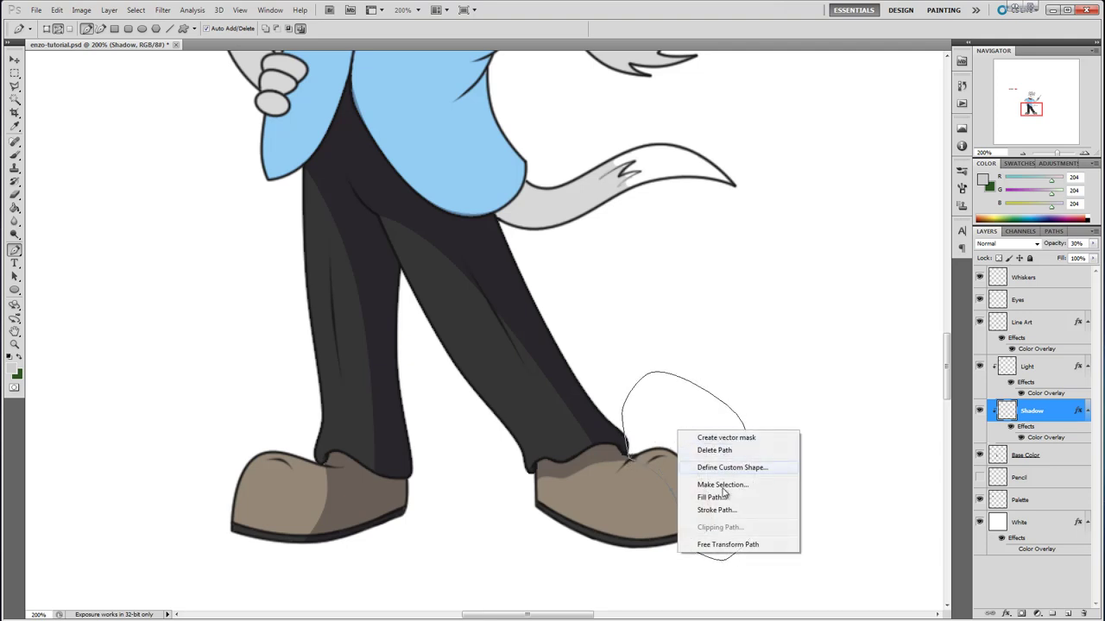
click(729, 496)
click(950, 101)
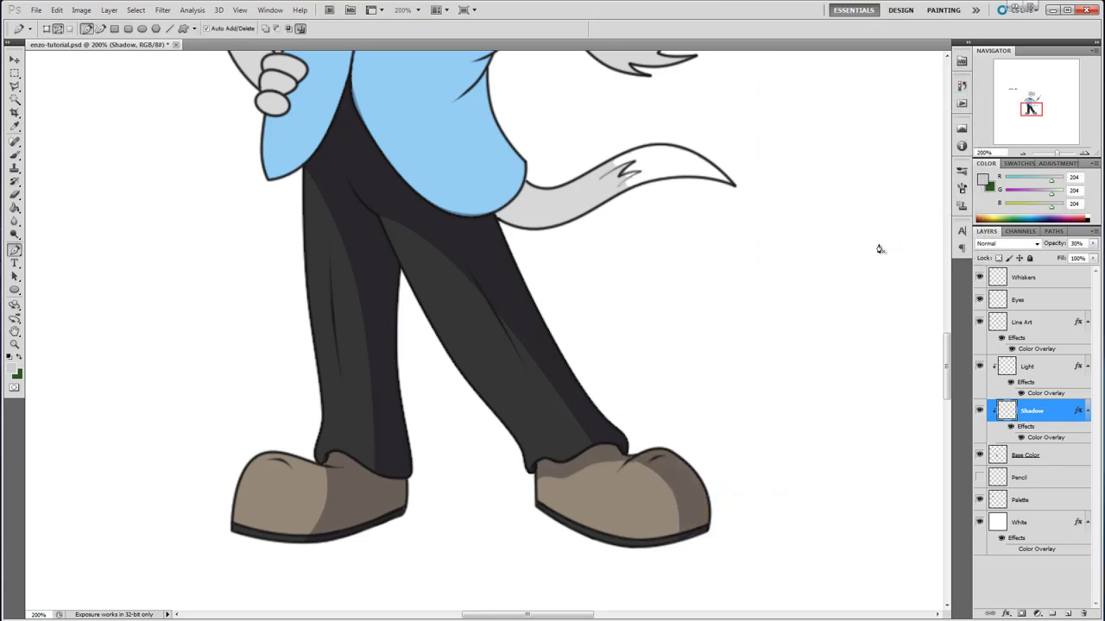
Draw a closed Pen path around the underside of the tail, from the shirt hem to the start of the white tip.
drag(949, 370, 949, 349)
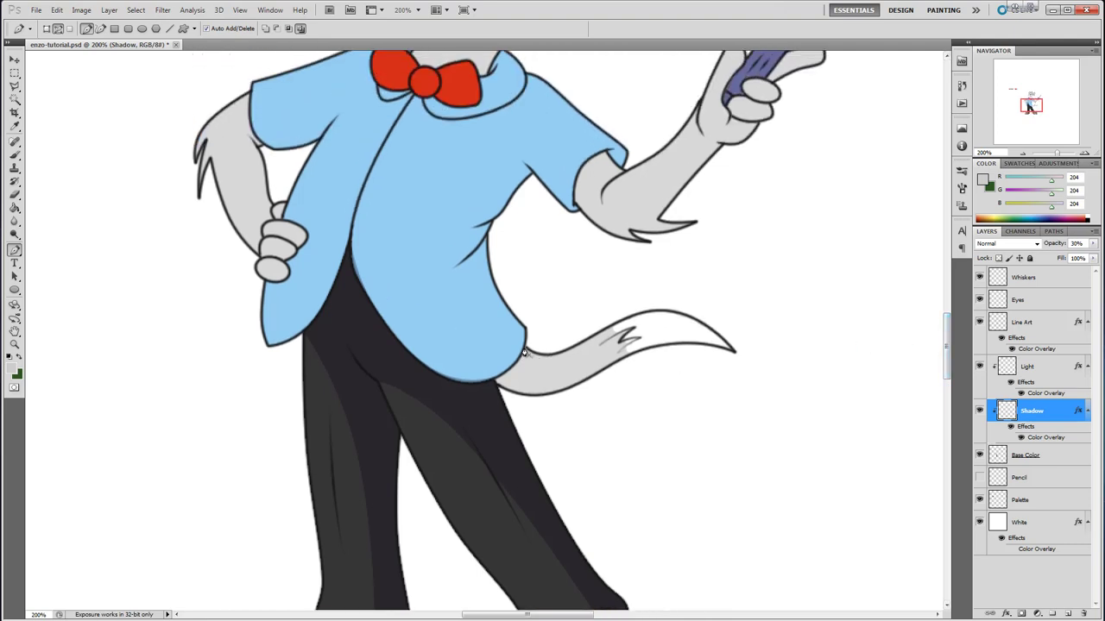
click(663, 346)
drag(575, 348, 620, 342)
click(647, 417)
click(620, 436)
click(572, 435)
click(497, 385)
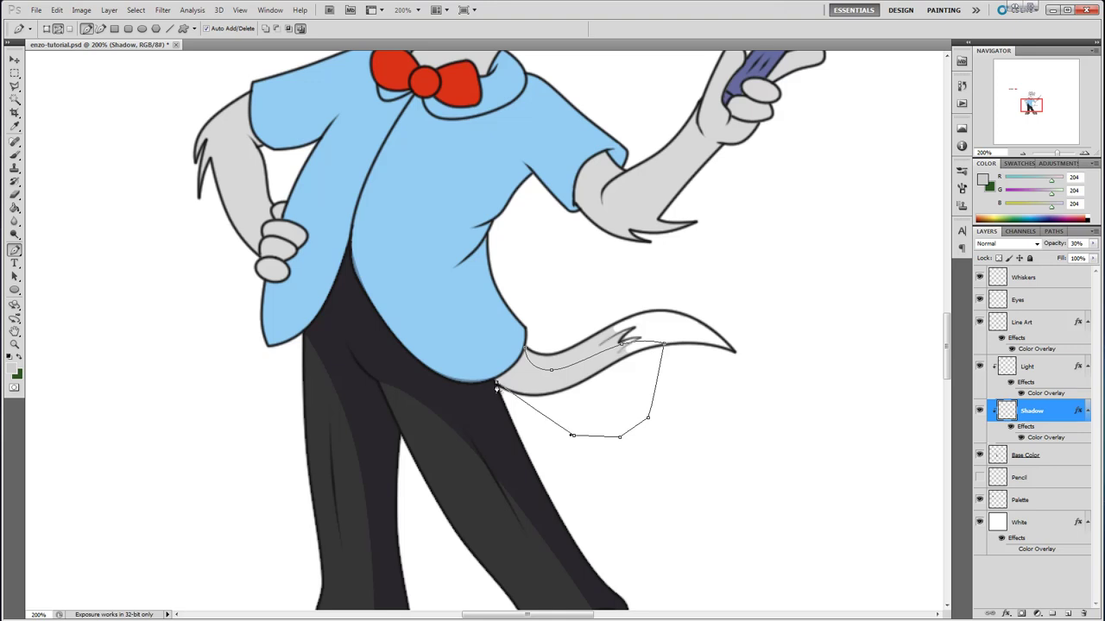
click(523, 350)
Fill the tail's underside shadow path with the foreground color and dismiss the path.
right_click(566, 378)
click(599, 443)
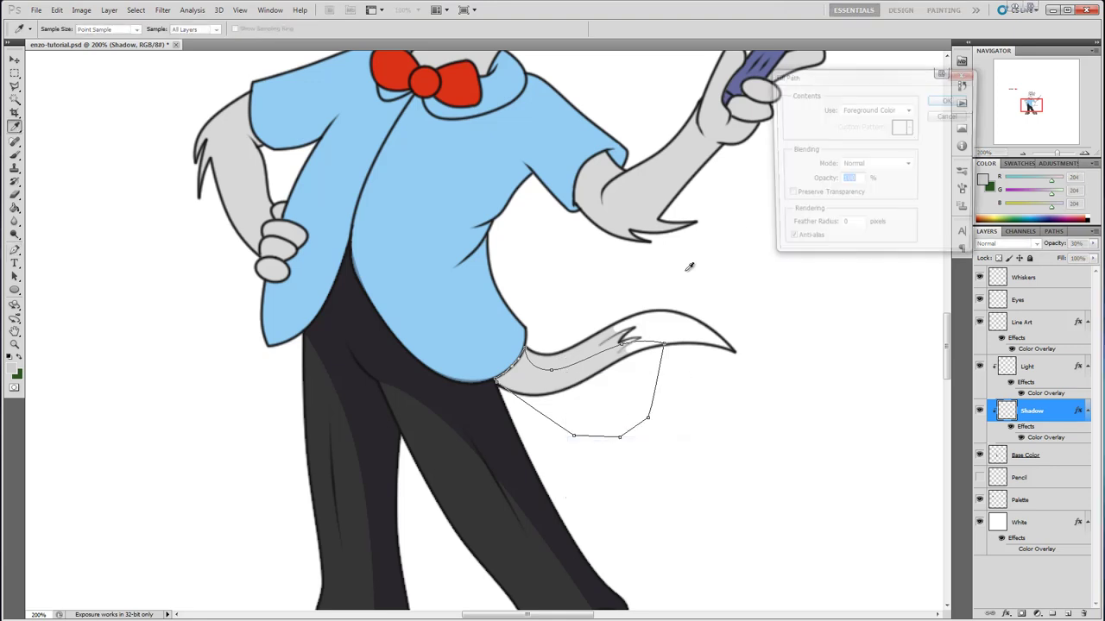
click(947, 104)
key(Return)
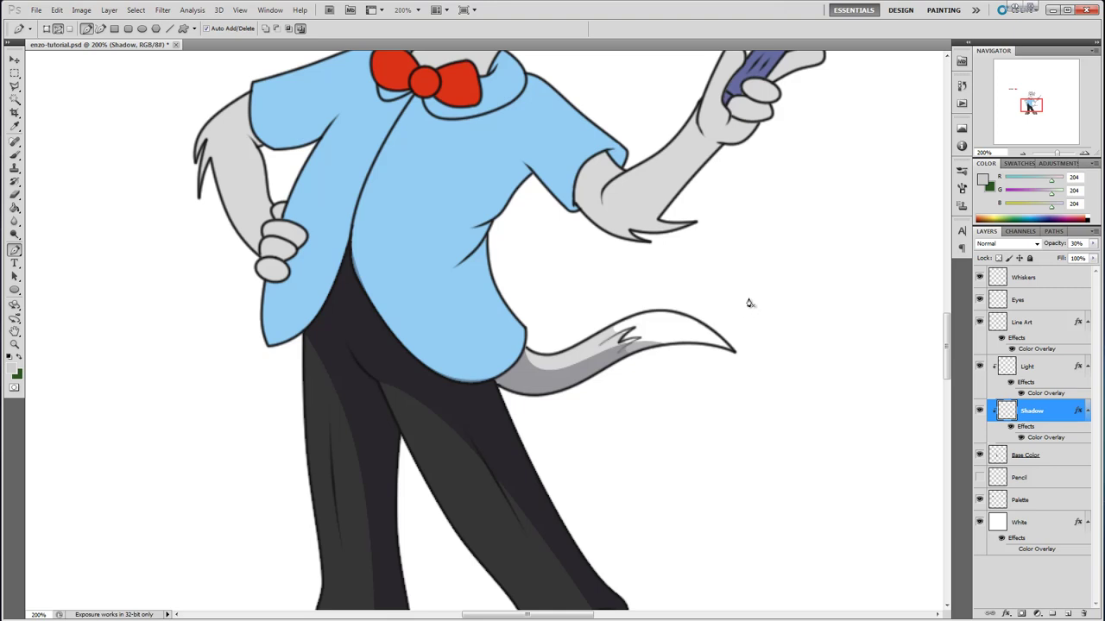
Draw a closed Pen path along the shirt's armpit crease below the raised arm's sleeve and fill it with the foreground color.
drag(949, 326, 949, 314)
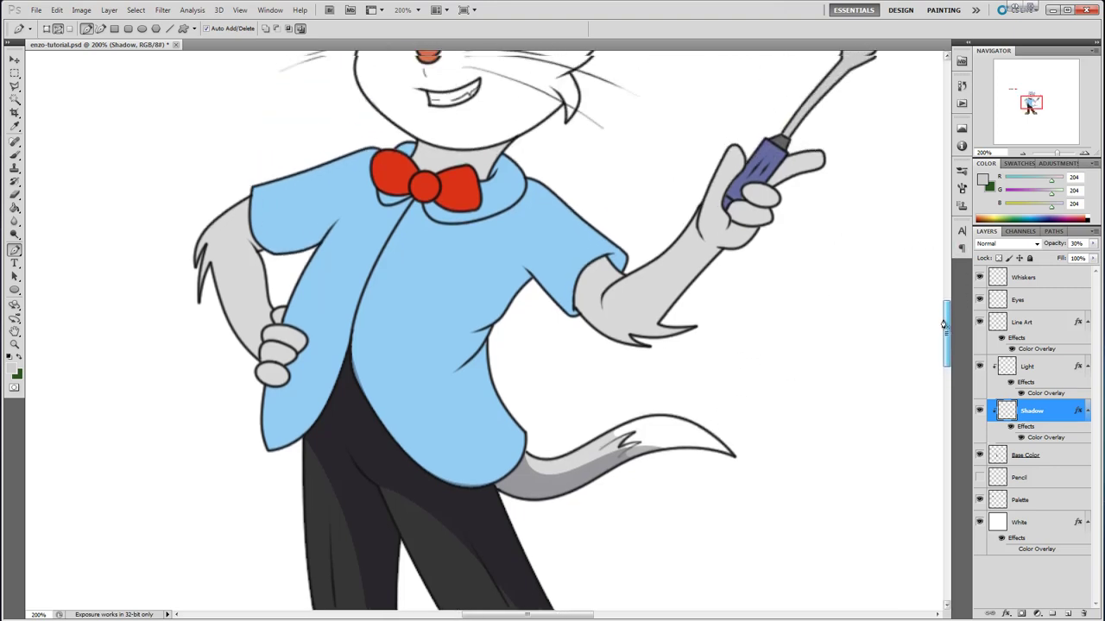
click(519, 265)
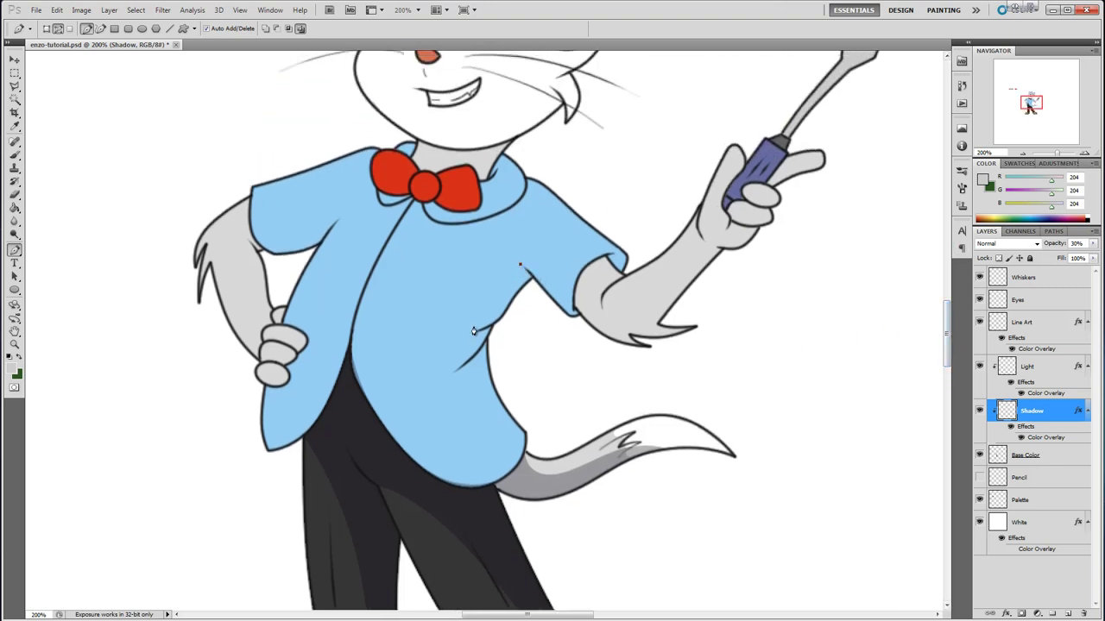
drag(457, 336, 500, 323)
click(521, 266)
right_click(516, 295)
click(547, 361)
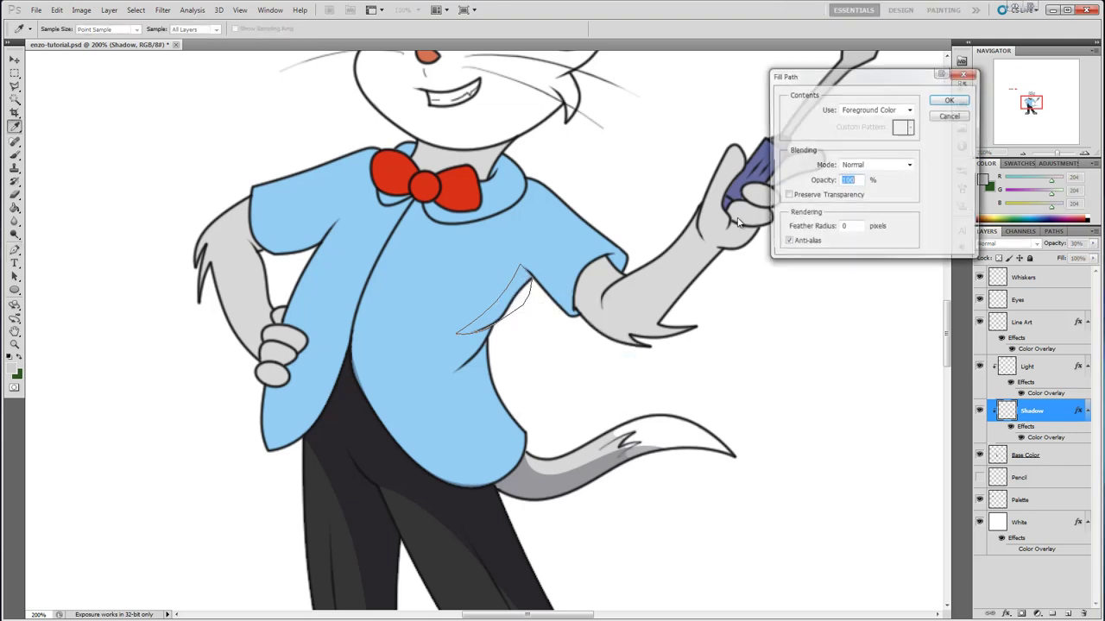
click(966, 107)
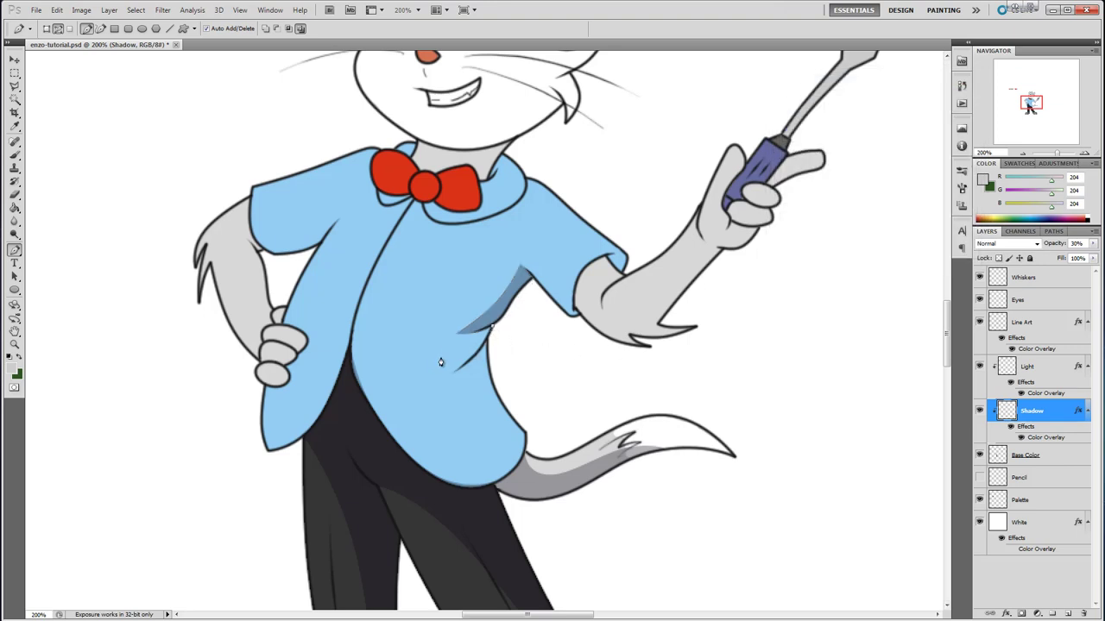
Try to shade the shirt's waist between the two crease lines with a Pen path filled with the foreground color.
drag(453, 351, 467, 348)
drag(493, 332, 481, 338)
drag(445, 374, 461, 370)
click(460, 369)
drag(470, 330, 466, 334)
click(491, 329)
drag(470, 333, 470, 347)
right_click(470, 347)
click(525, 415)
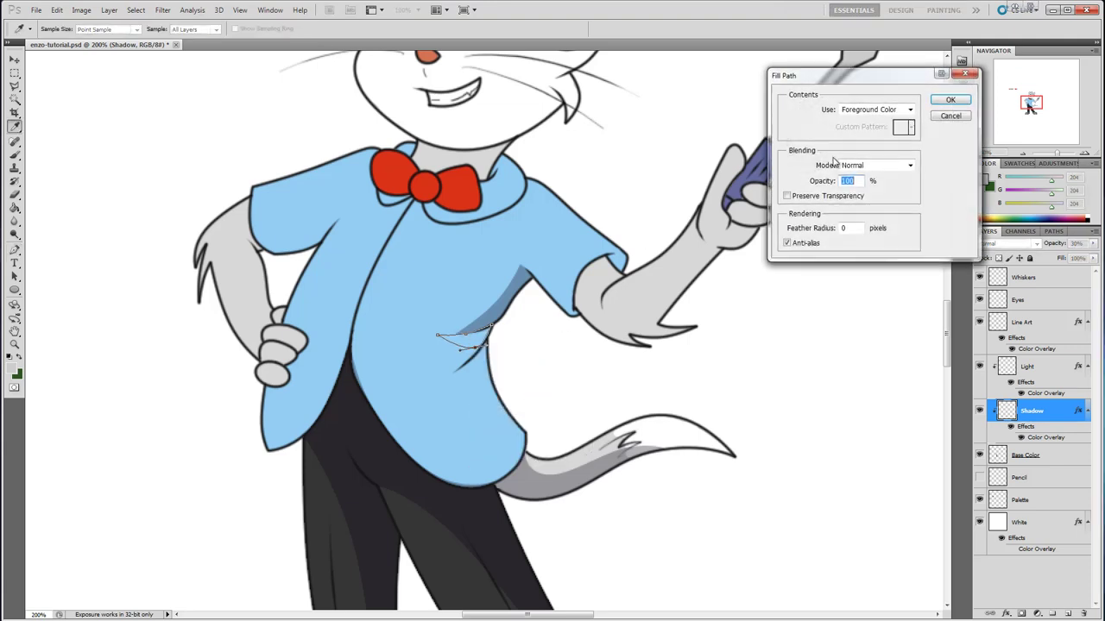
click(950, 101)
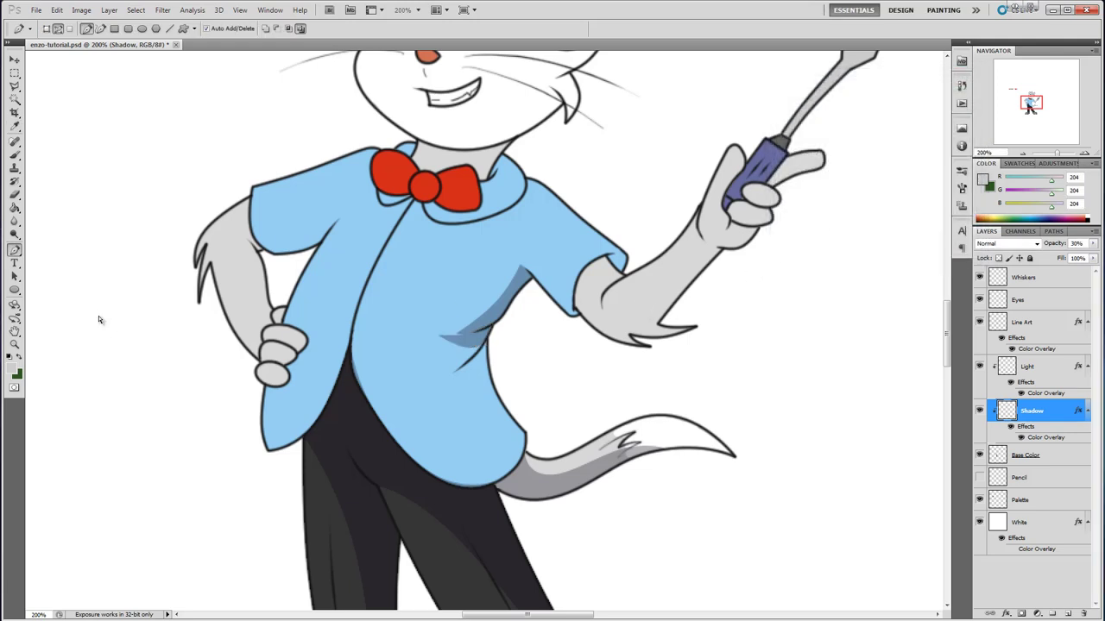
key(ctrl+z)
key(ctrl+z)
key(ctrl+z)
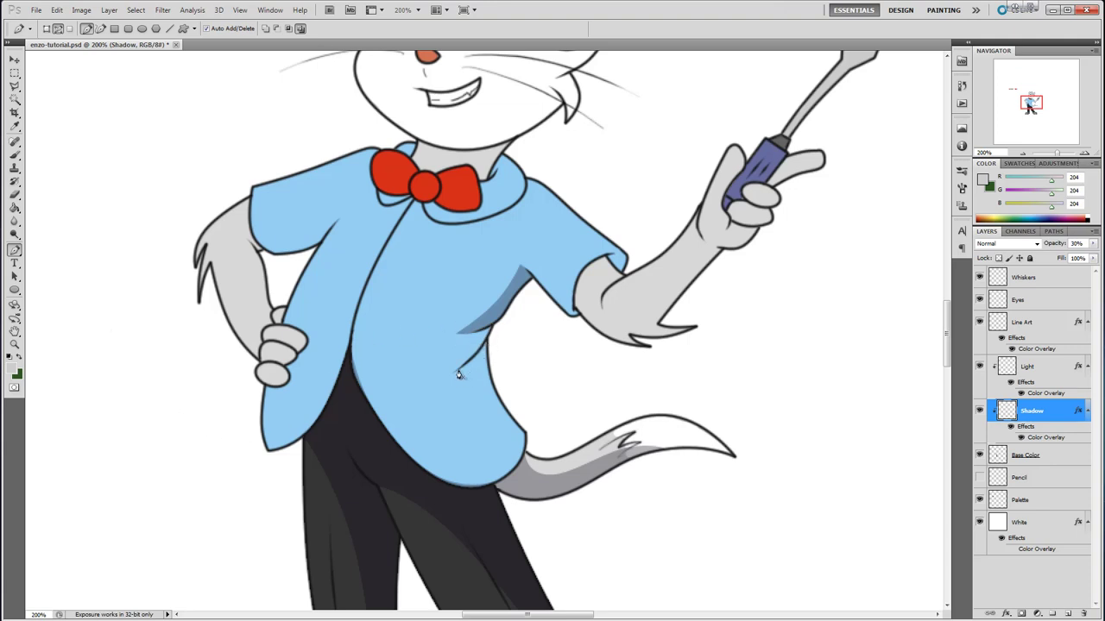
Draw a closed Pen path around the back of the shirt, from the lower waist crease down to the hem above the tail.
click(489, 484)
drag(473, 428, 486, 421)
click(519, 480)
click(526, 451)
click(529, 415)
click(532, 382)
click(519, 356)
click(508, 341)
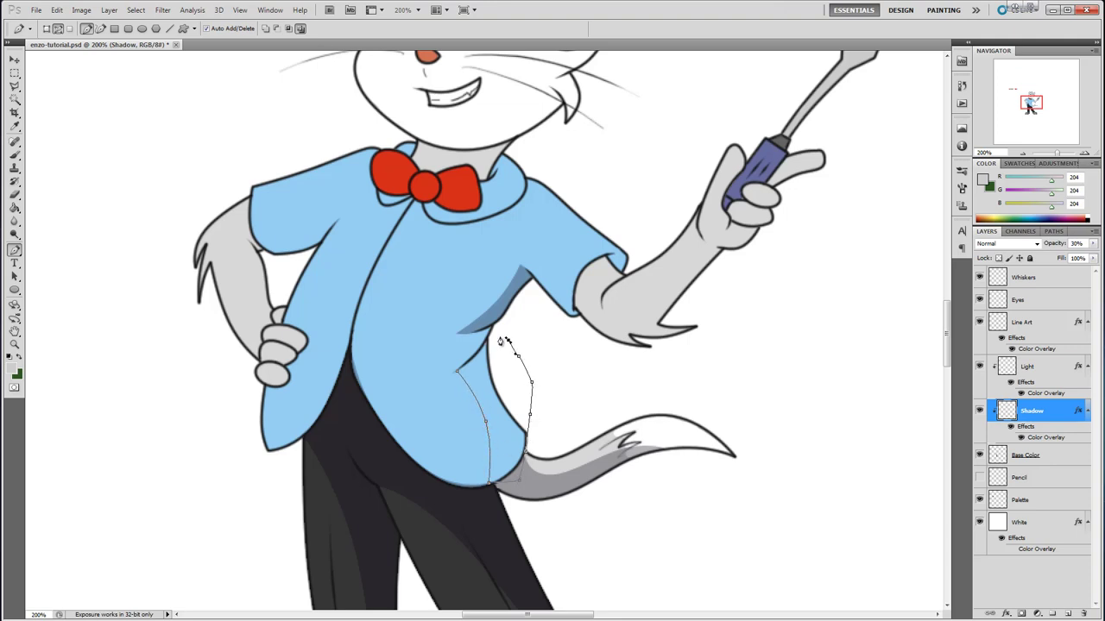
click(458, 372)
Fill the shadow path at the back of the shirt with the foreground color and dismiss the path.
right_click(488, 376)
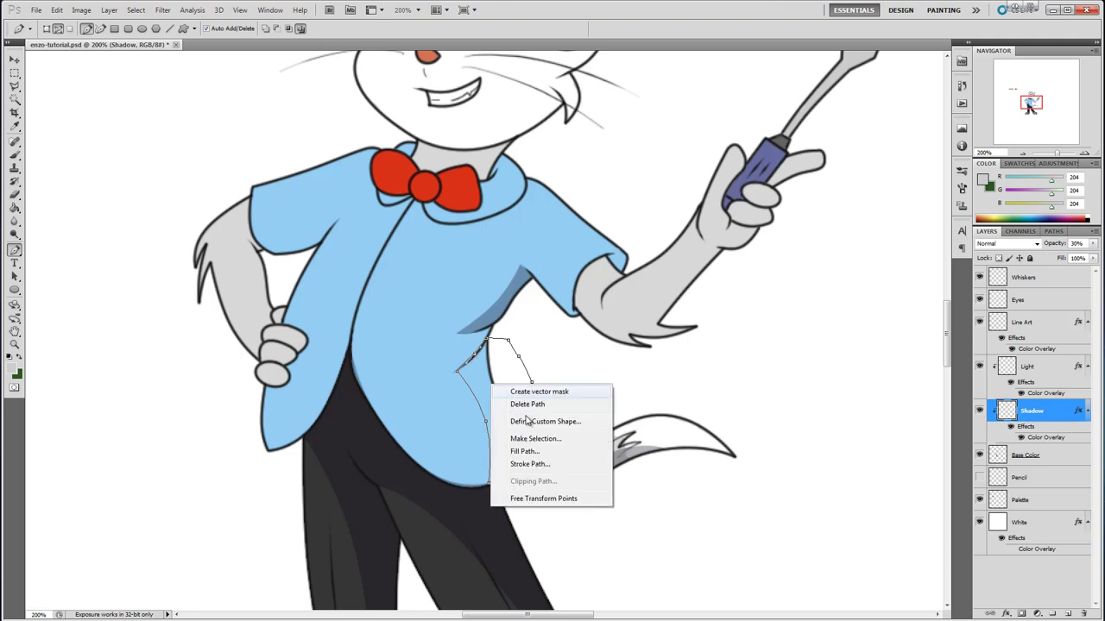
click(531, 450)
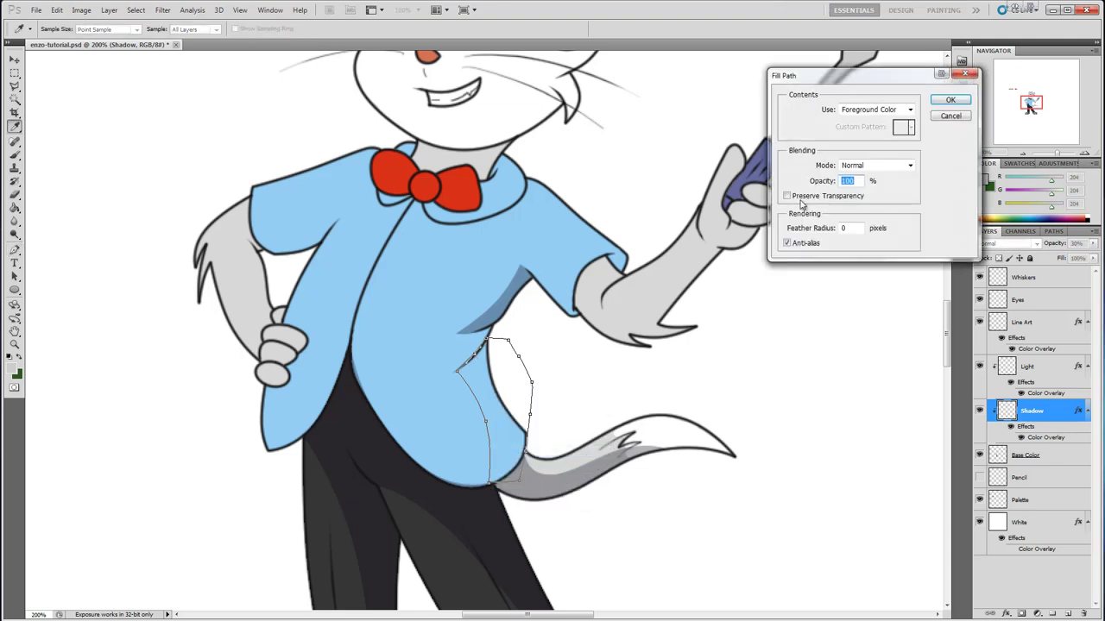
click(949, 102)
key(Return)
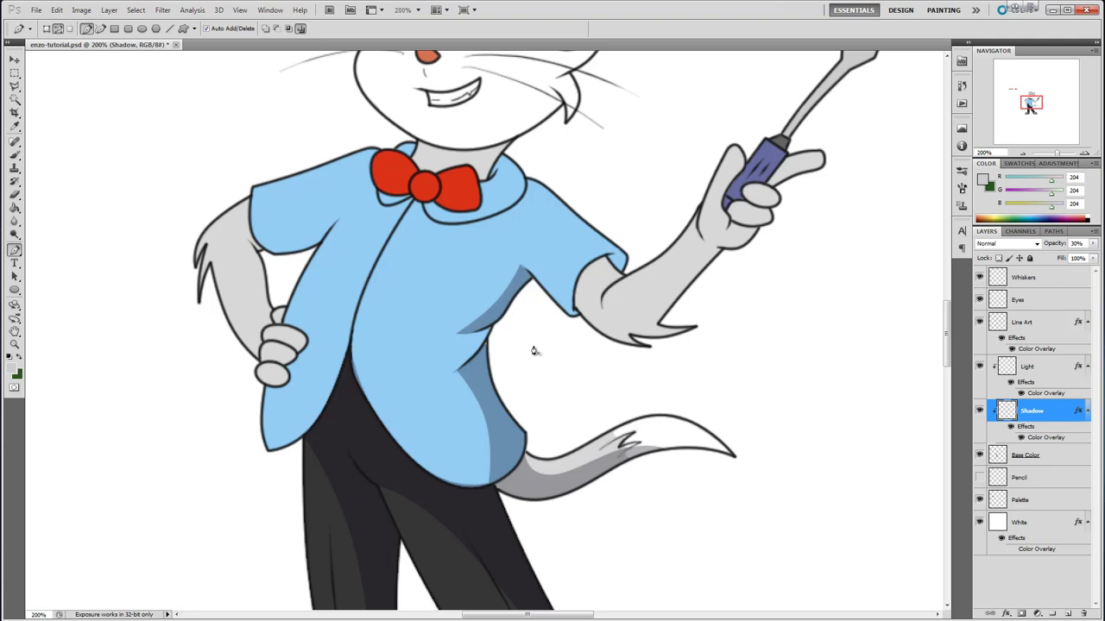
Try to add a small filled Pen path shadow just above the shirt's lower waist crease.
click(457, 371)
key(Delete)
click(450, 357)
drag(468, 349, 463, 368)
drag(467, 347, 465, 350)
right_click(466, 350)
click(504, 424)
key(Return)
key(Return)
Try to brush shadow along the lower waist crease and undo the recent crease edits.
click(14, 155)
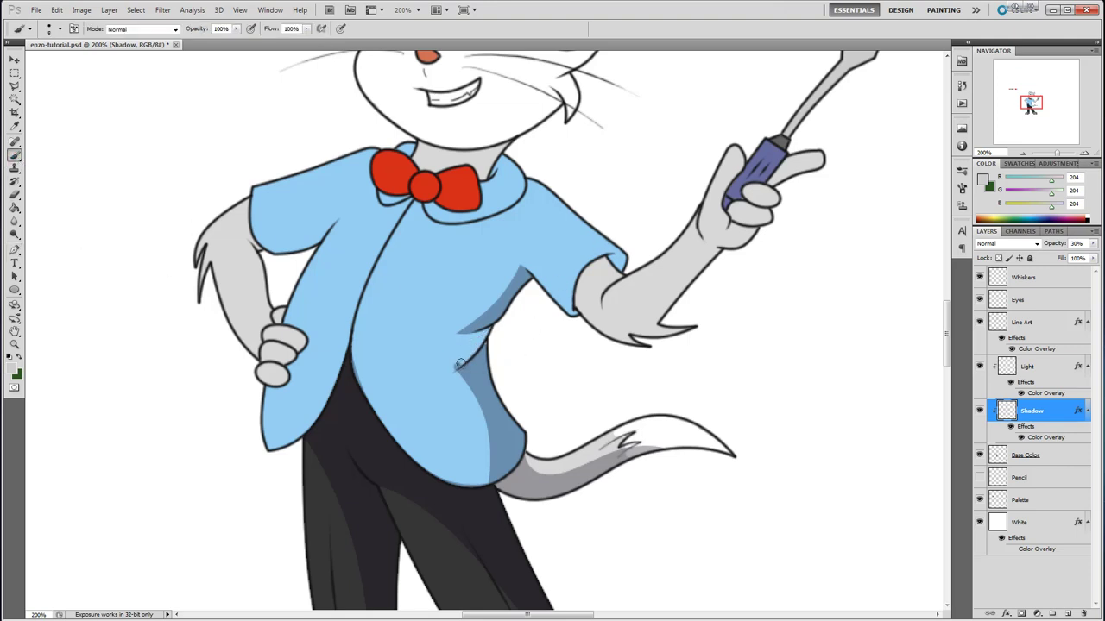
drag(460, 364, 487, 344)
key(ctrl+alt+z)
key(ctrl+alt+z)
key(ctrl+z)
key(ctrl+z)
key(ctrl+z)
click(14, 250)
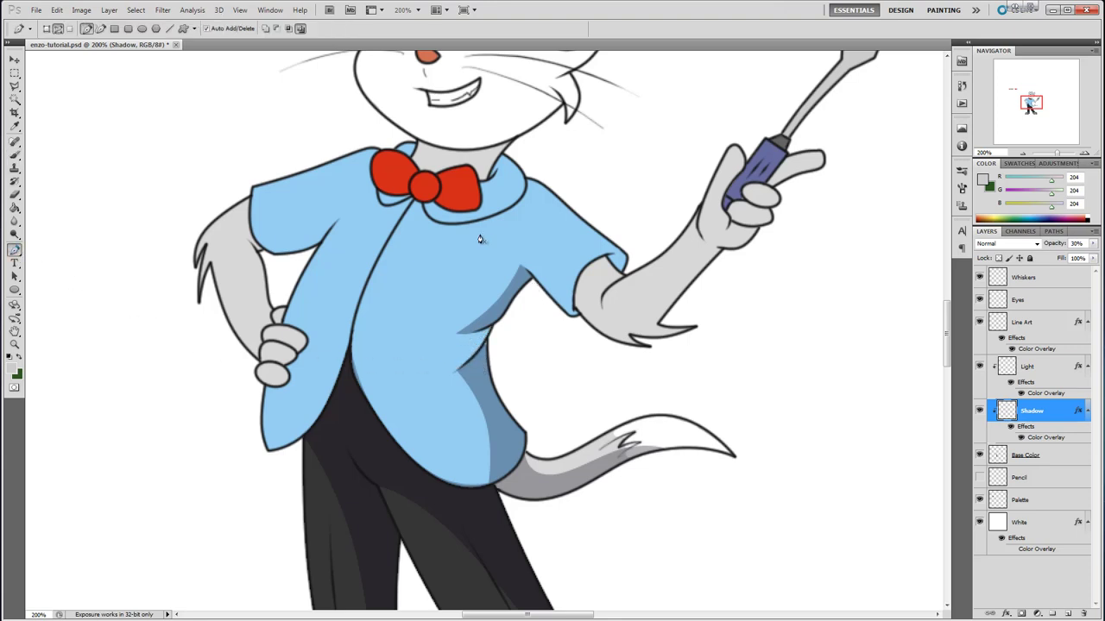
Brush shadow onto the raised arm between the sleeve opening and the elbow crease, undoing unwanted strokes.
click(14, 156)
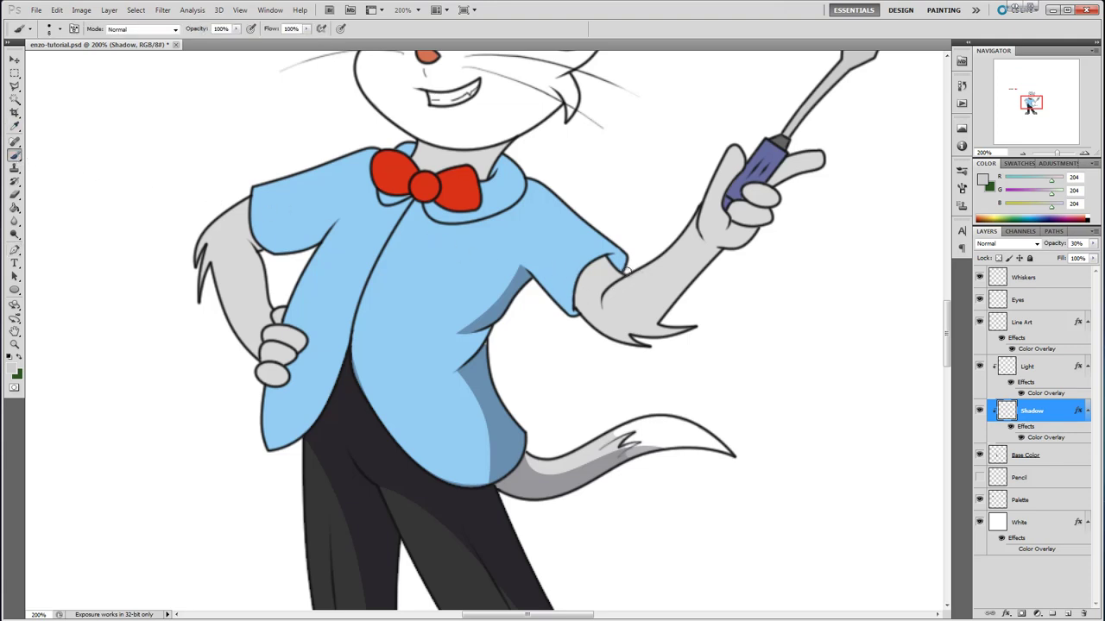
drag(609, 275, 580, 312)
key(ctrl+z)
drag(628, 270, 587, 321)
click(15, 249)
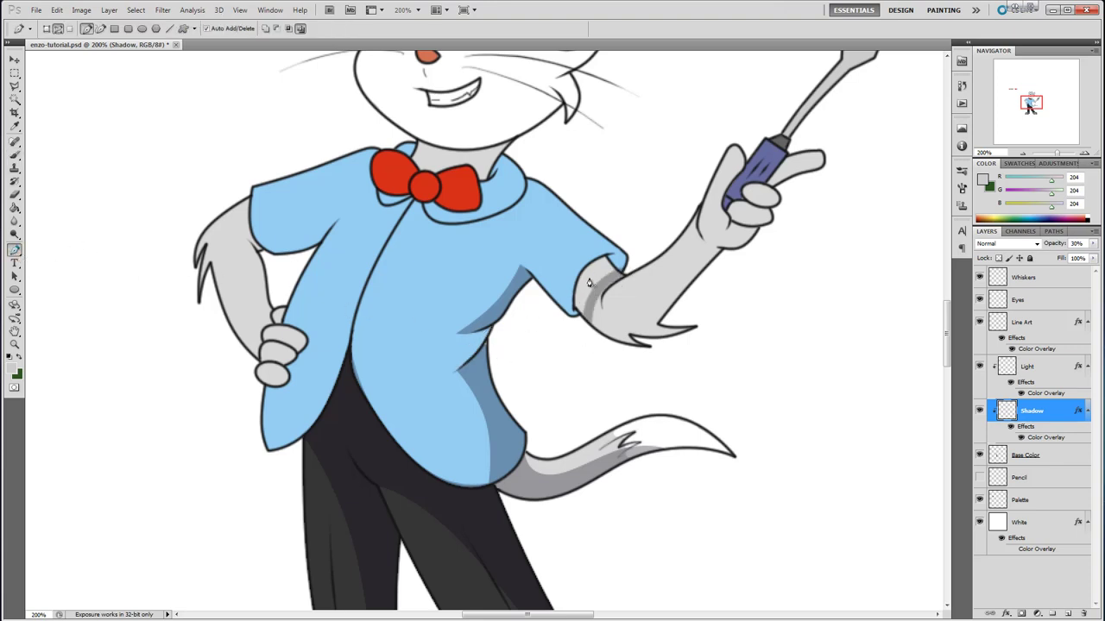
click(15, 155)
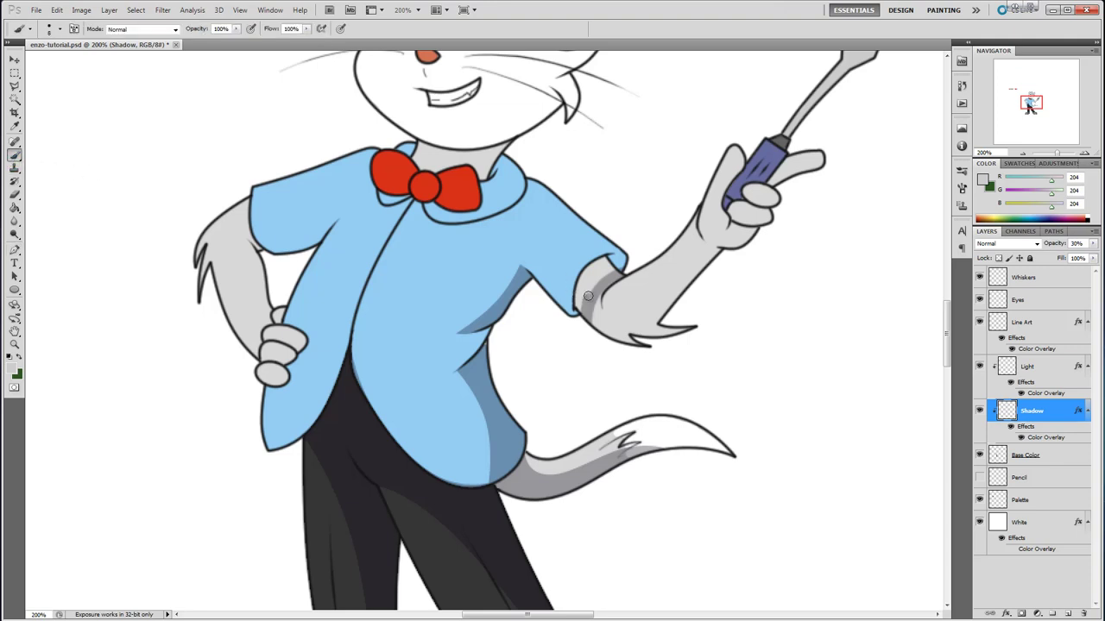
mouse_move(588, 296)
mouse_down()
mouse_move(580, 311)
mouse_move(587, 272)
mouse_move(607, 263)
mouse_move(593, 281)
mouse_move(609, 337)
mouse_move(595, 309)
mouse_move(597, 329)
mouse_up()
key(ctrl+z)
key(ctrl+z)
mouse_move(599, 288)
mouse_down()
mouse_move(615, 348)
mouse_move(597, 327)
mouse_up()
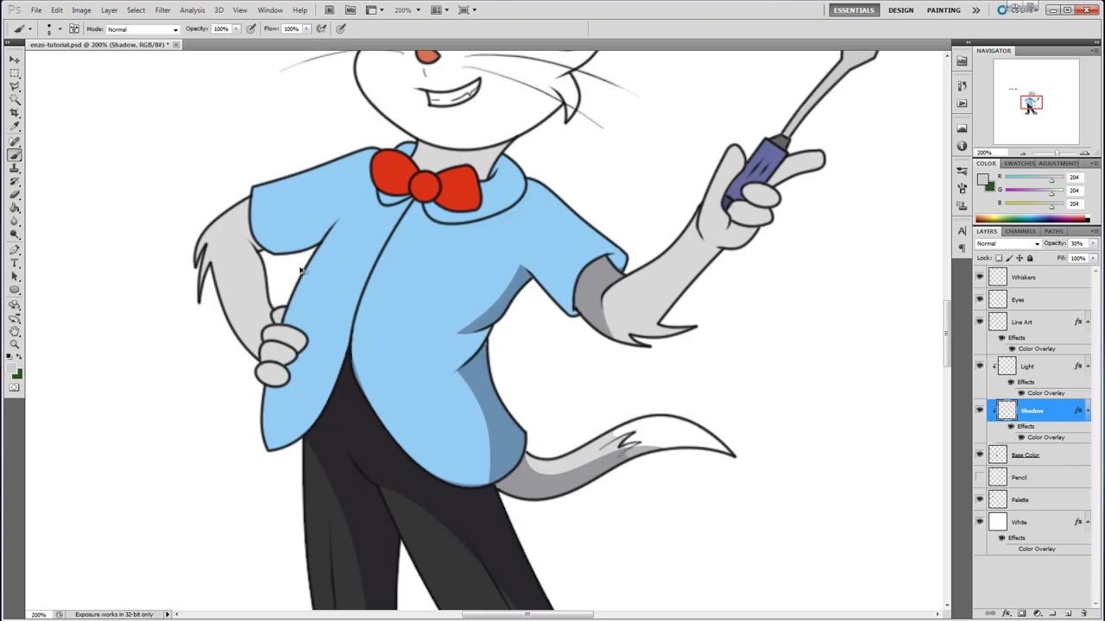
Adjust the brush to use pressure-controlled size and paint shadows on the fingers of the hand resting on the hip.
click(60, 32)
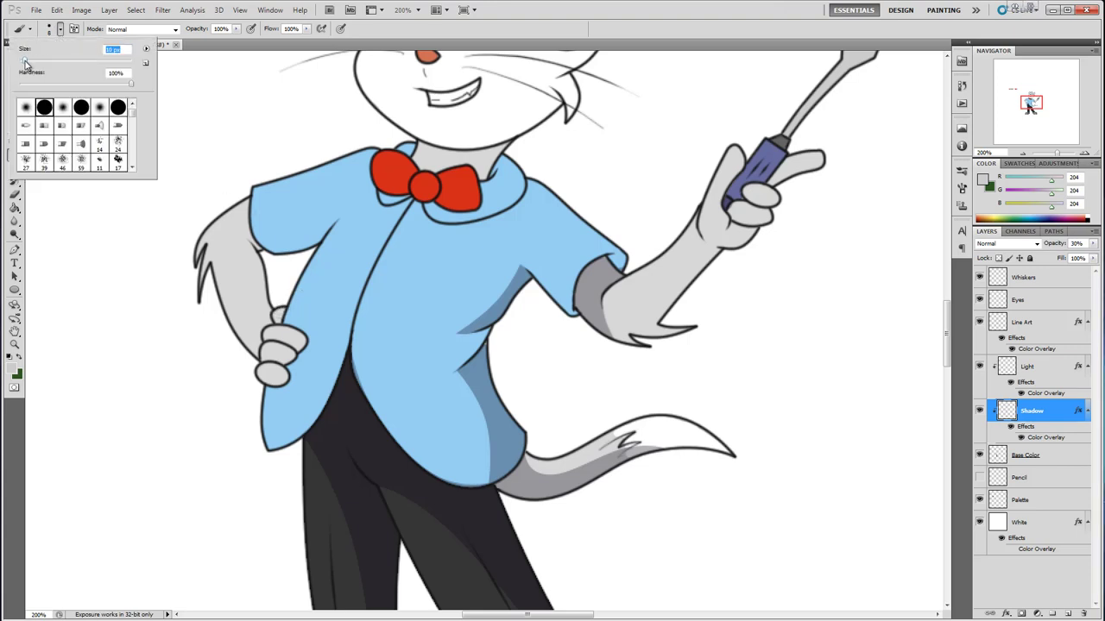
click(341, 29)
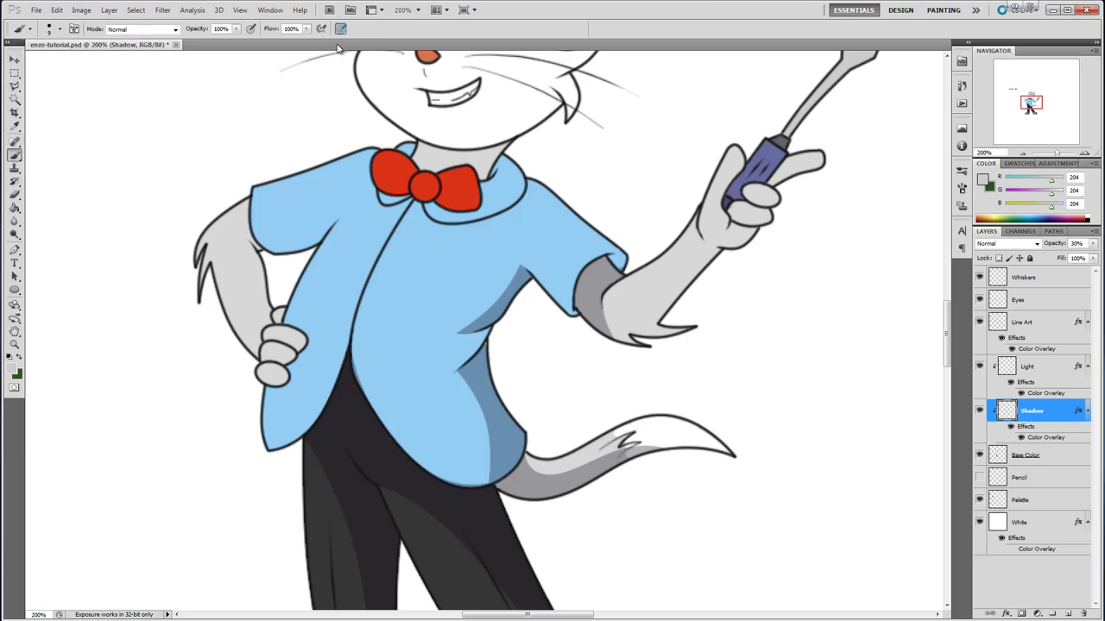
mouse_move(274, 315)
mouse_down()
mouse_move(295, 334)
mouse_move(262, 335)
mouse_move(296, 350)
mouse_move(262, 359)
mouse_move(290, 355)
mouse_up()
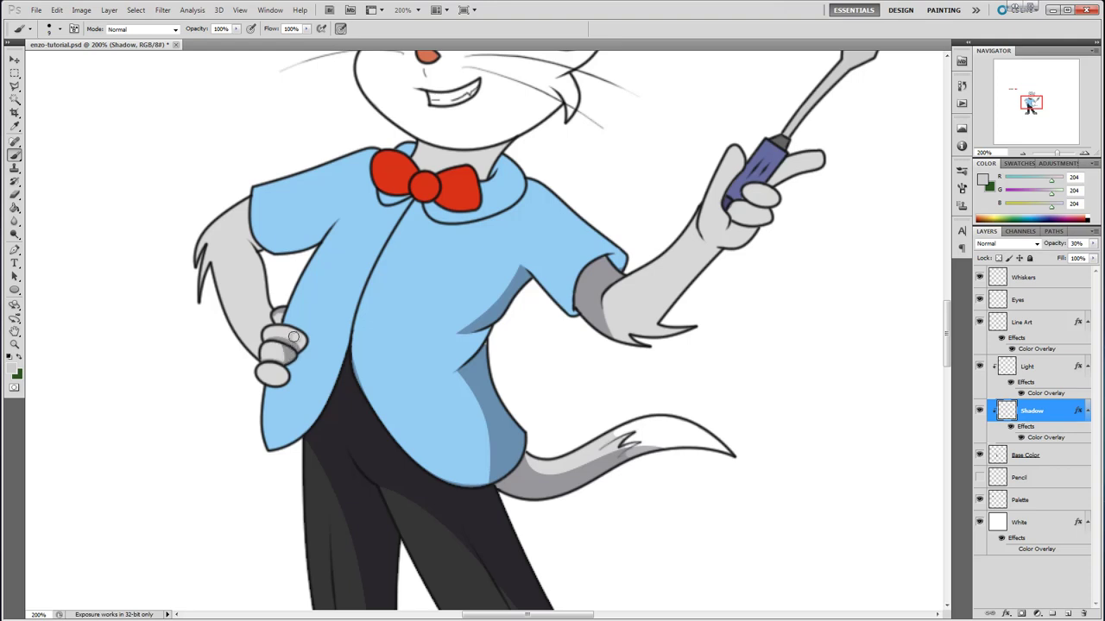
mouse_move(297, 334)
mouse_down()
mouse_move(270, 365)
mouse_move(280, 383)
mouse_up()
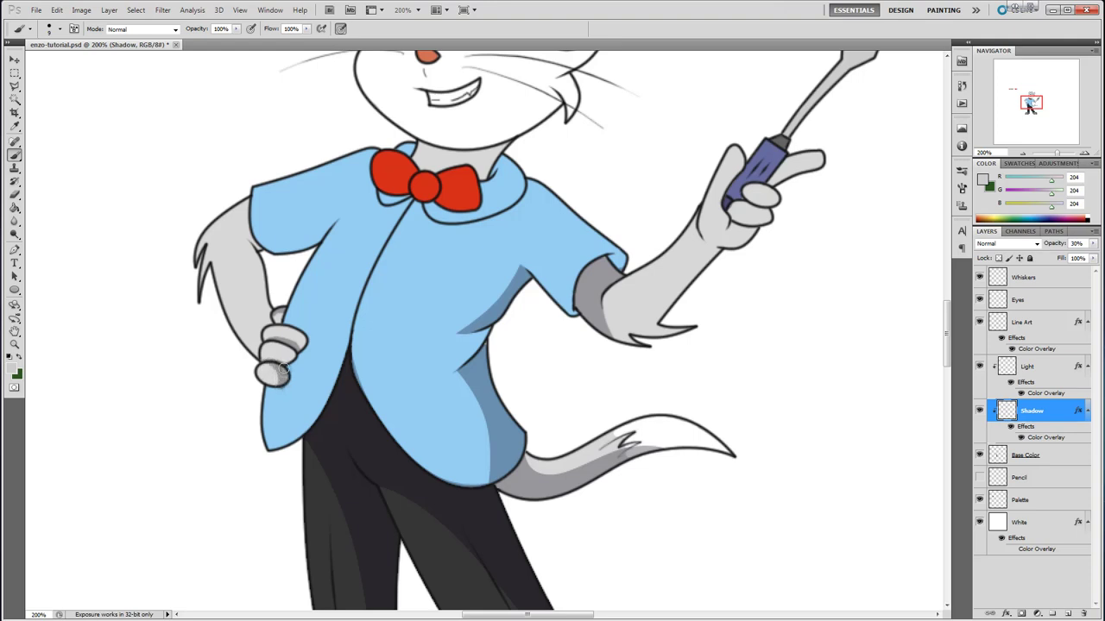
click(15, 193)
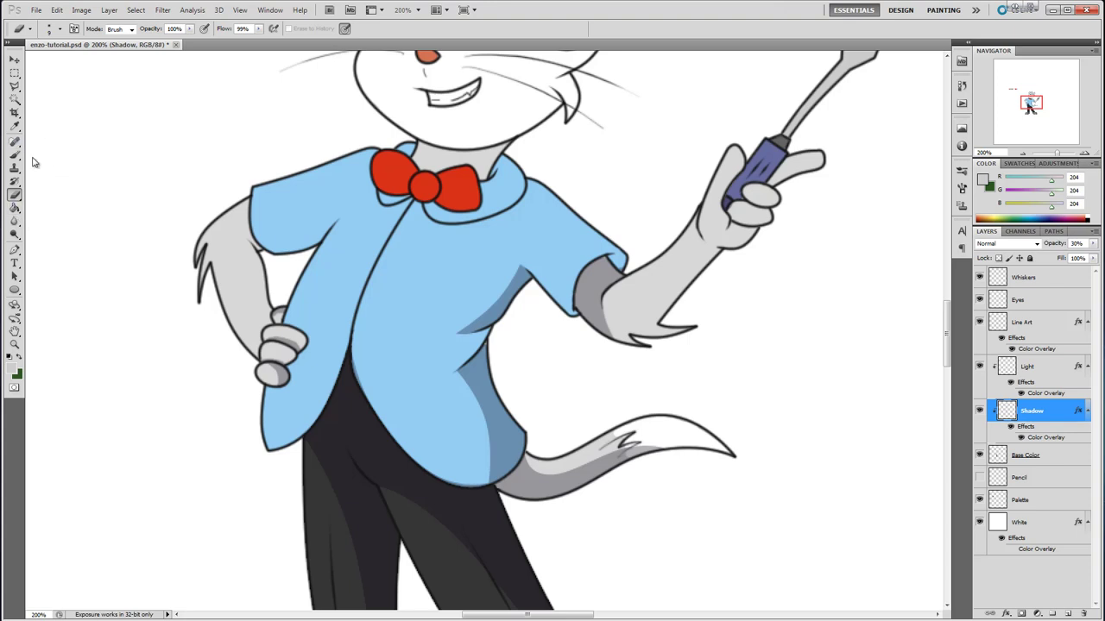
click(15, 249)
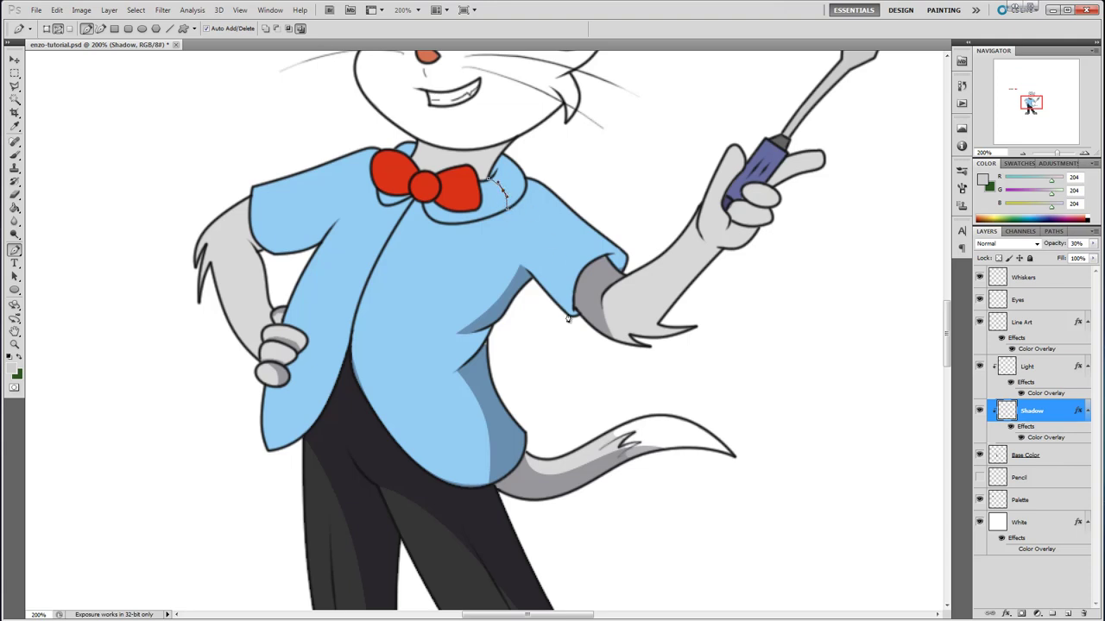
click(605, 258)
drag(545, 227, 542, 211)
key(Escape)
Draw a closed Pen path over the raised arm's shoulder, from the collar beside the neck to the sleeve's outer end.
click(514, 199)
click(597, 258)
drag(550, 223, 583, 233)
click(608, 255)
click(639, 260)
click(640, 208)
click(595, 167)
click(544, 151)
click(529, 160)
click(503, 154)
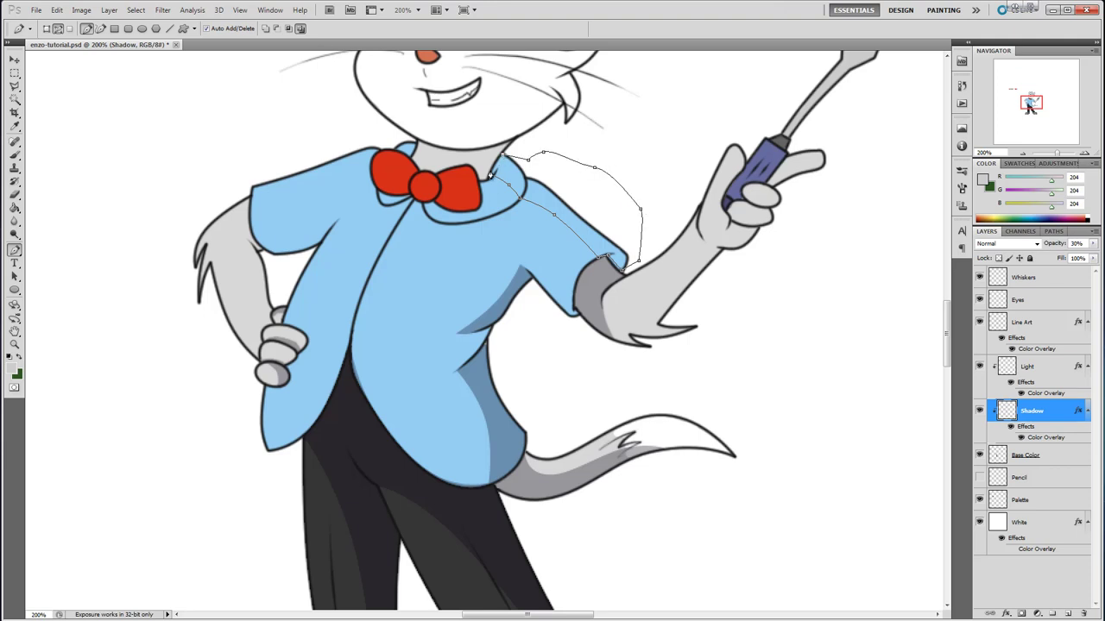
click(490, 176)
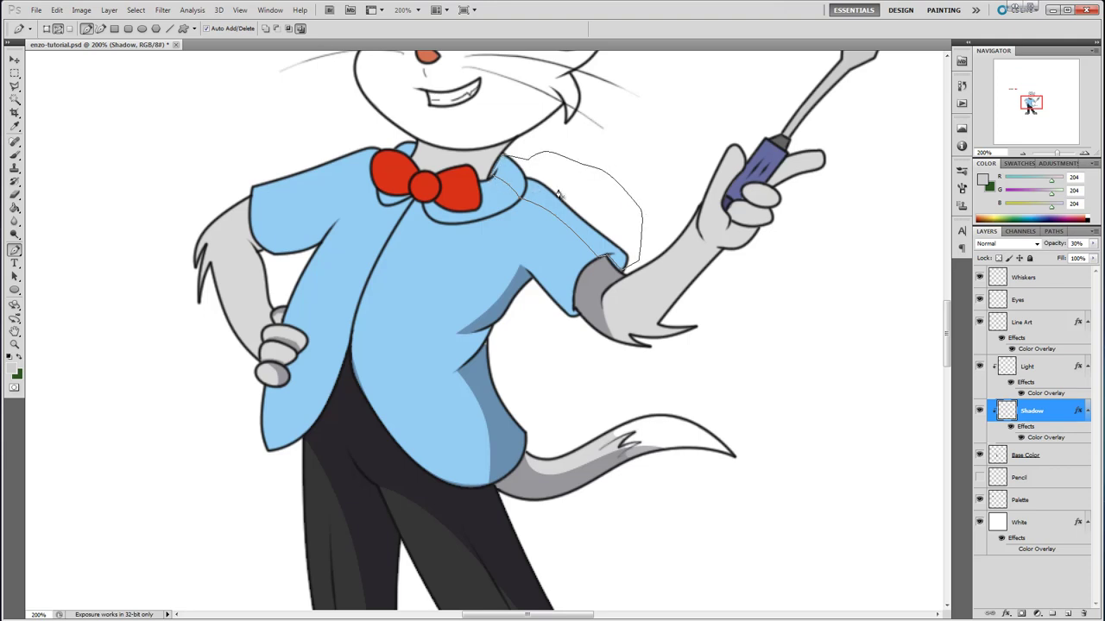
Fill the collar and raised-arm shoulder shadow path with the foreground color and dismiss the path.
right_click(596, 213)
click(629, 280)
key(Return)
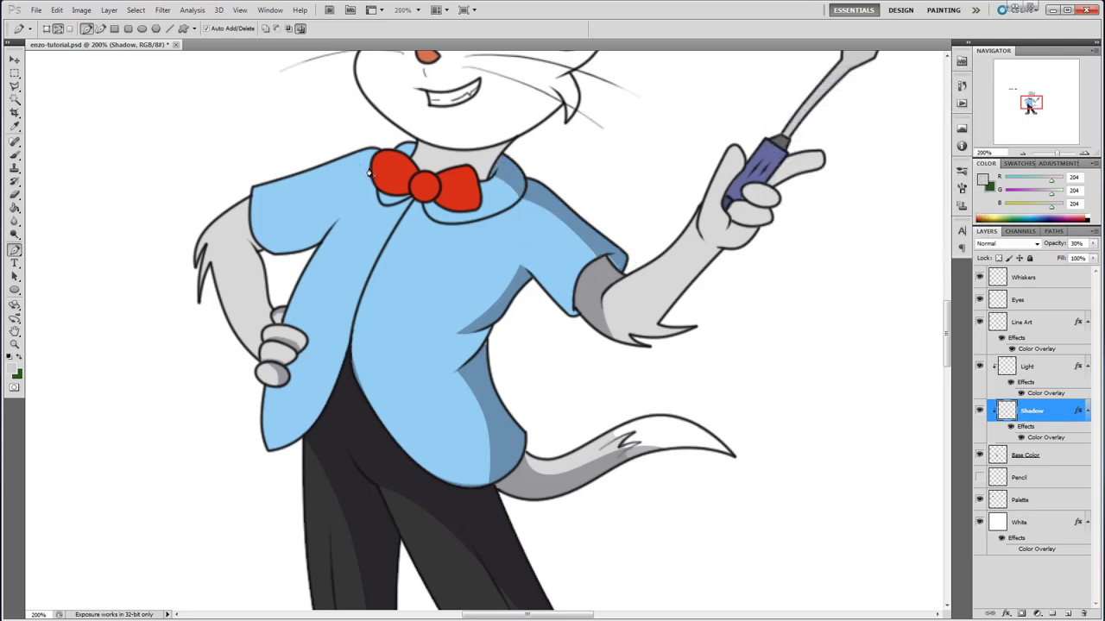
Draw a closed Pen path along the top edge of the other shoulder, from the sleeve corner to the bow tie.
click(251, 197)
click(318, 168)
click(257, 153)
click(307, 135)
click(345, 137)
click(357, 141)
click(372, 141)
click(378, 152)
Fill the shadow path on top of the hip arm's shoulder with the foreground color.
right_click(322, 161)
click(372, 228)
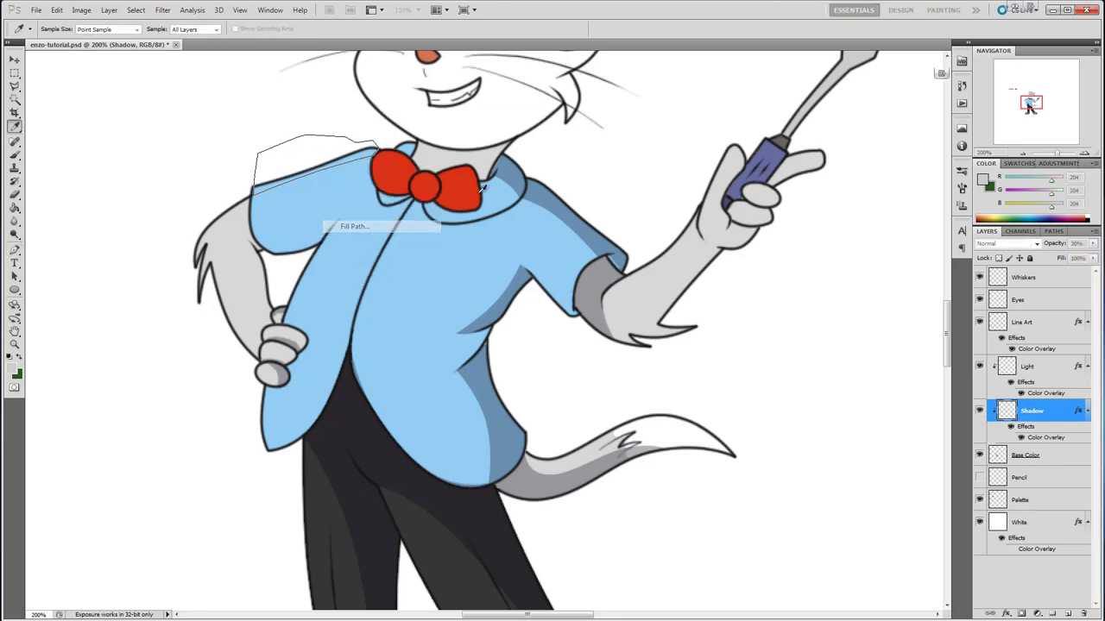
click(954, 101)
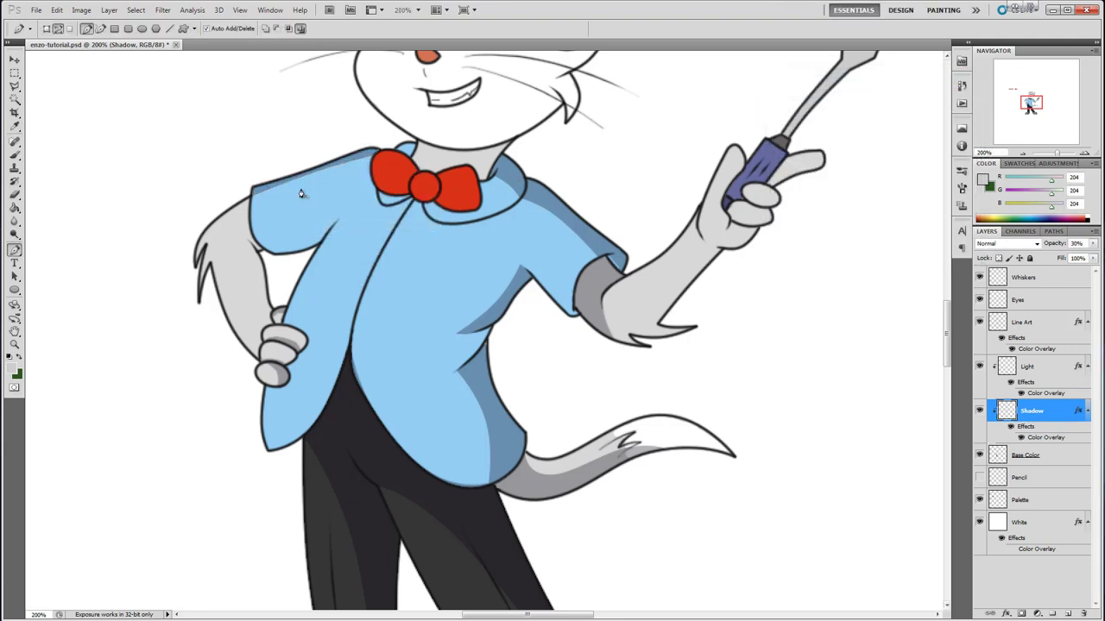
Brush shadows onto the neck under the chin and around the bow tie and collar, undoing unwanted strokes.
click(14, 155)
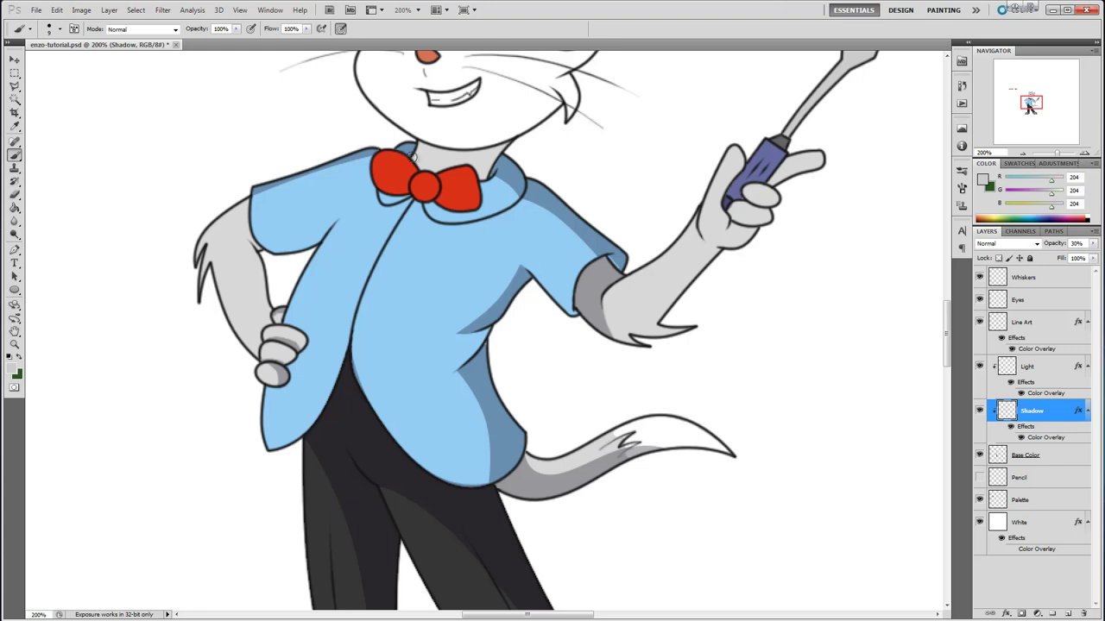
drag(411, 157, 480, 157)
key(ctrl+z)
mouse_move(411, 162)
mouse_down()
mouse_move(471, 158)
mouse_move(480, 177)
mouse_move(470, 154)
mouse_move(484, 155)
mouse_move(484, 176)
mouse_move(505, 147)
mouse_move(477, 154)
mouse_move(491, 165)
mouse_move(414, 144)
mouse_move(649, 159)
mouse_move(623, 218)
mouse_move(470, 198)
mouse_move(426, 191)
mouse_up()
key(ctrl+z)
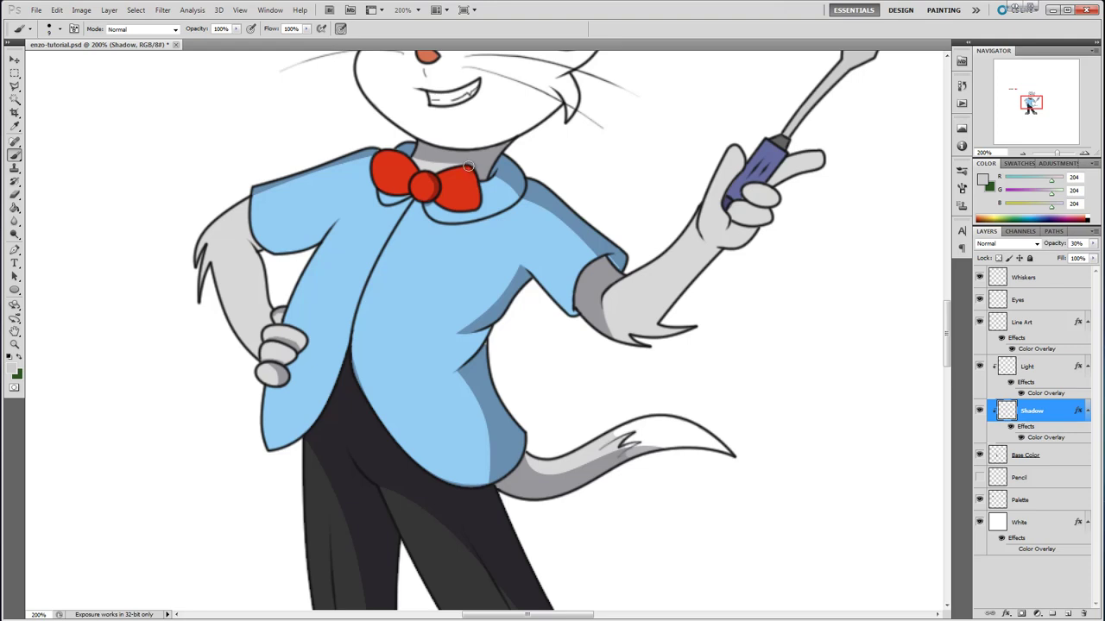
drag(467, 165, 474, 203)
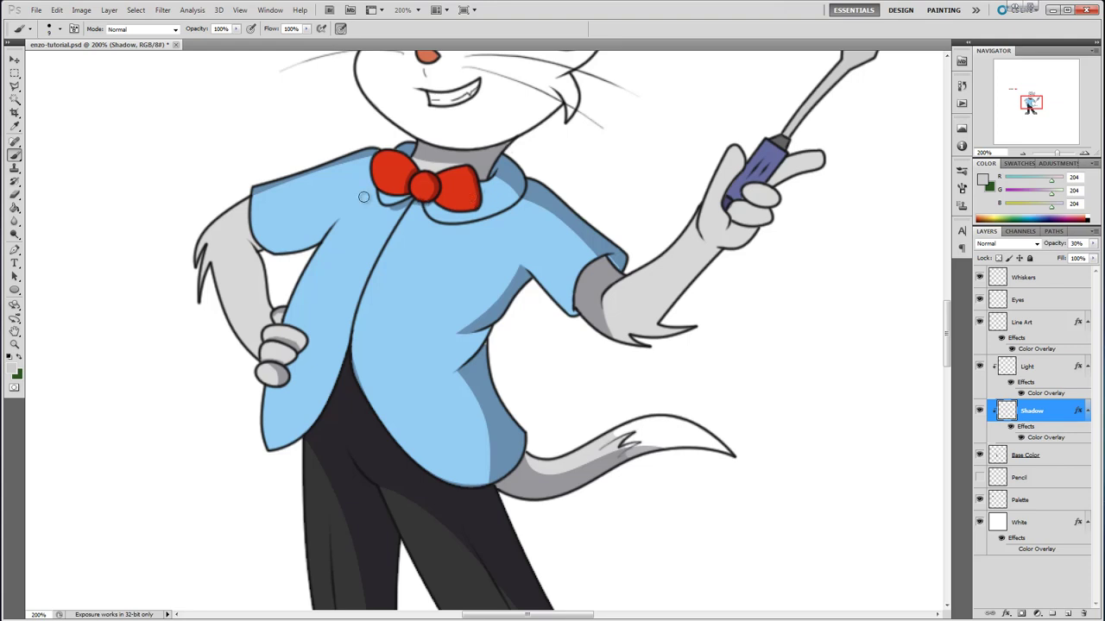
click(15, 194)
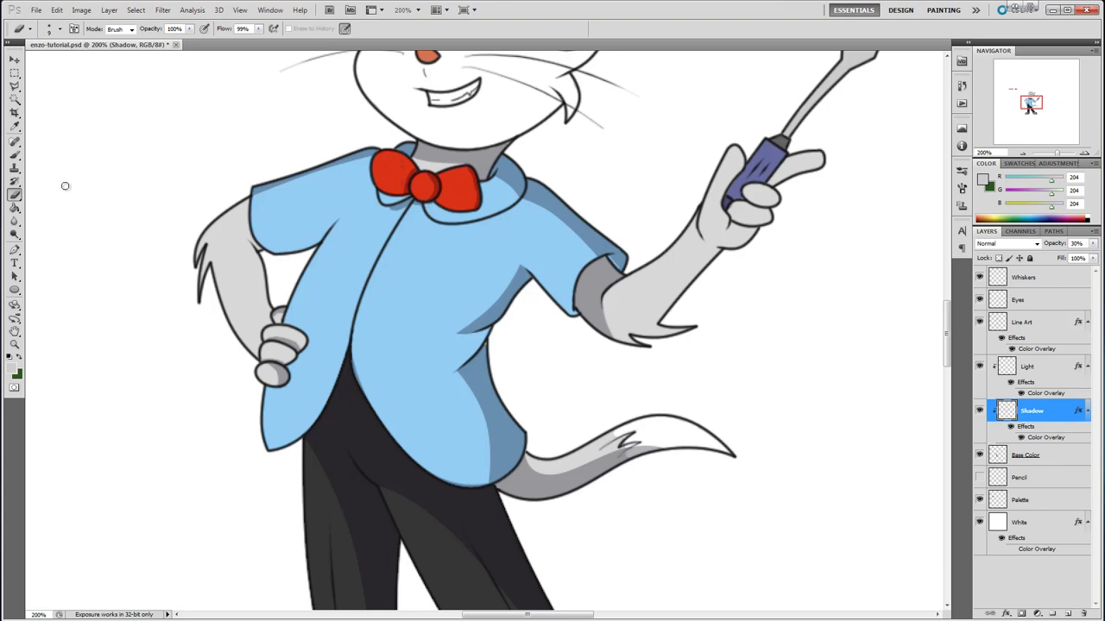
click(14, 156)
Draw a closed Pen path along the inner edge of the hip arm's forearm, from the sleeve to the hand.
click(13, 249)
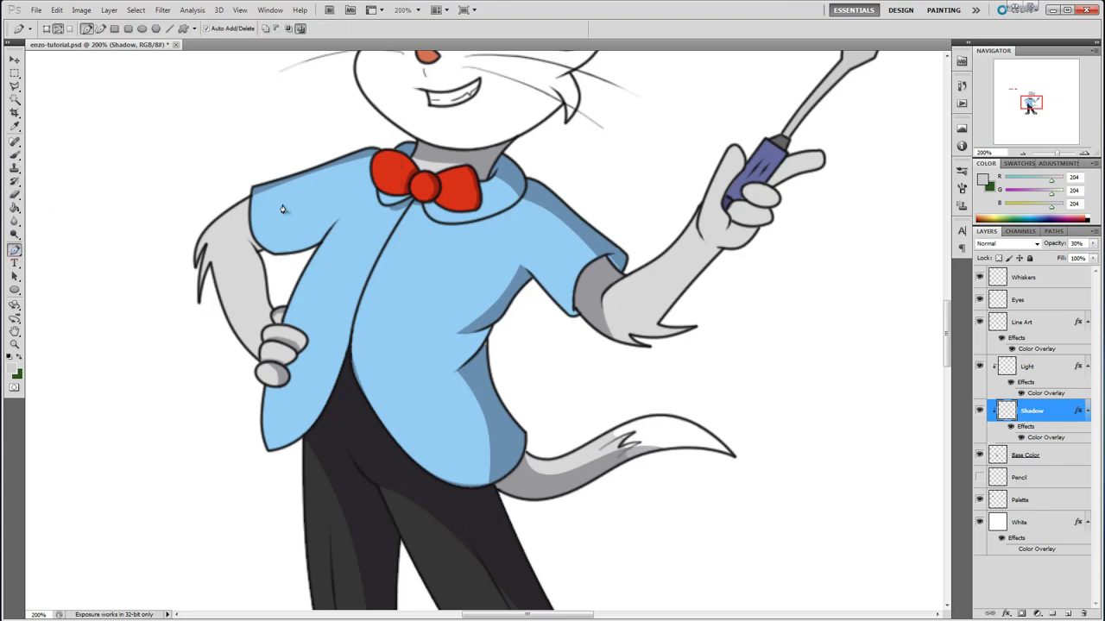
click(249, 242)
click(267, 330)
drag(257, 281, 262, 284)
click(279, 276)
click(248, 243)
right_click(271, 290)
click(320, 361)
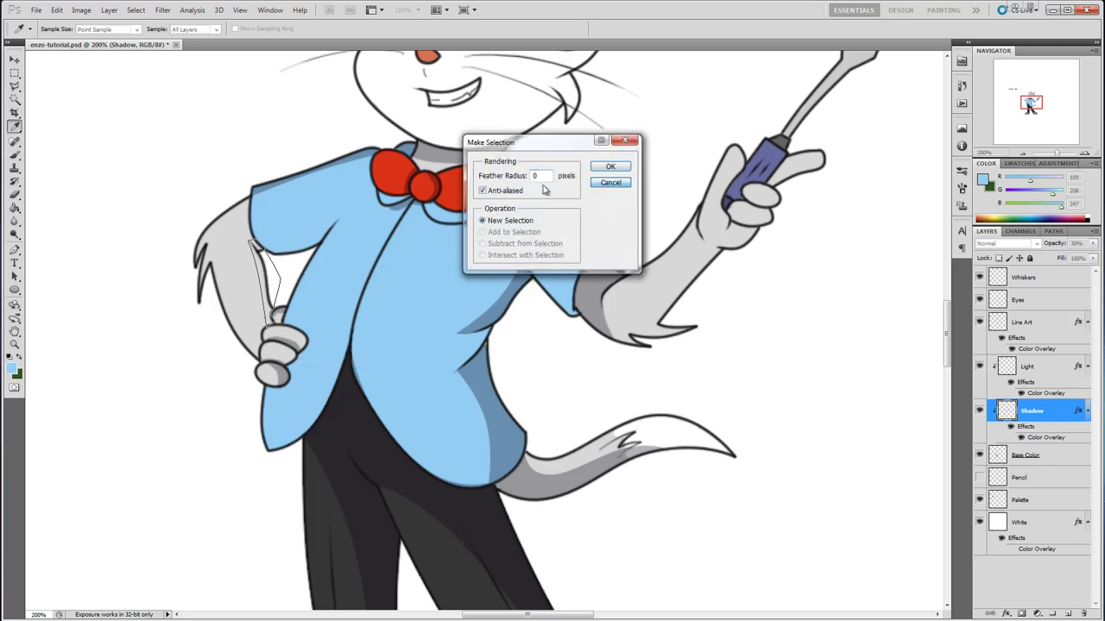
click(595, 183)
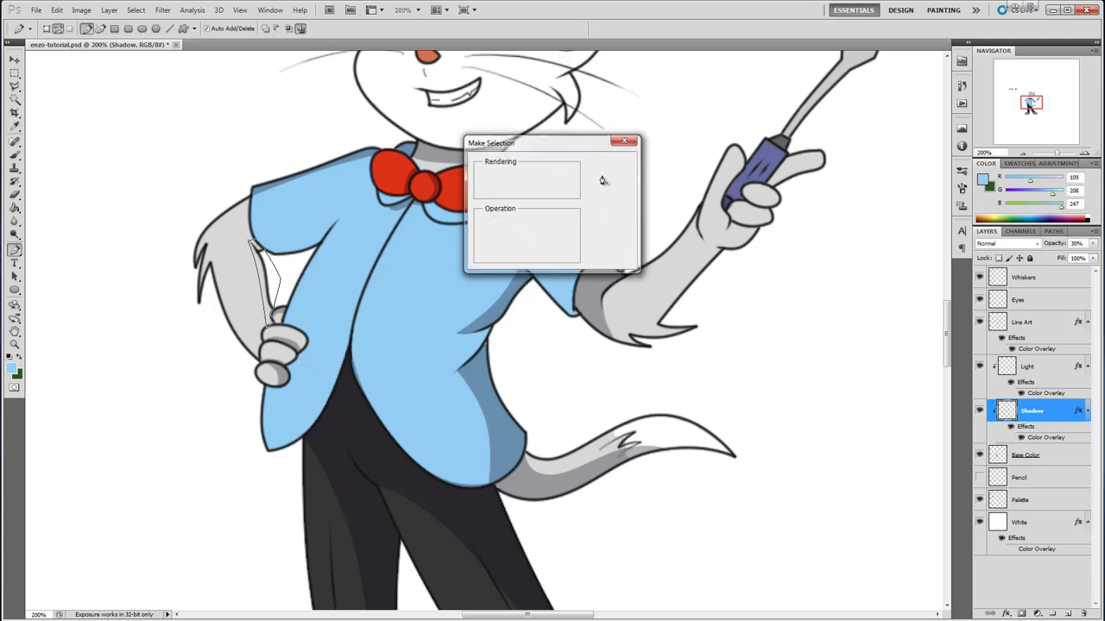
Fill the closed path along the hip arm's inner forearm with the foreground color at 100% opacity.
right_click(273, 288)
click(302, 344)
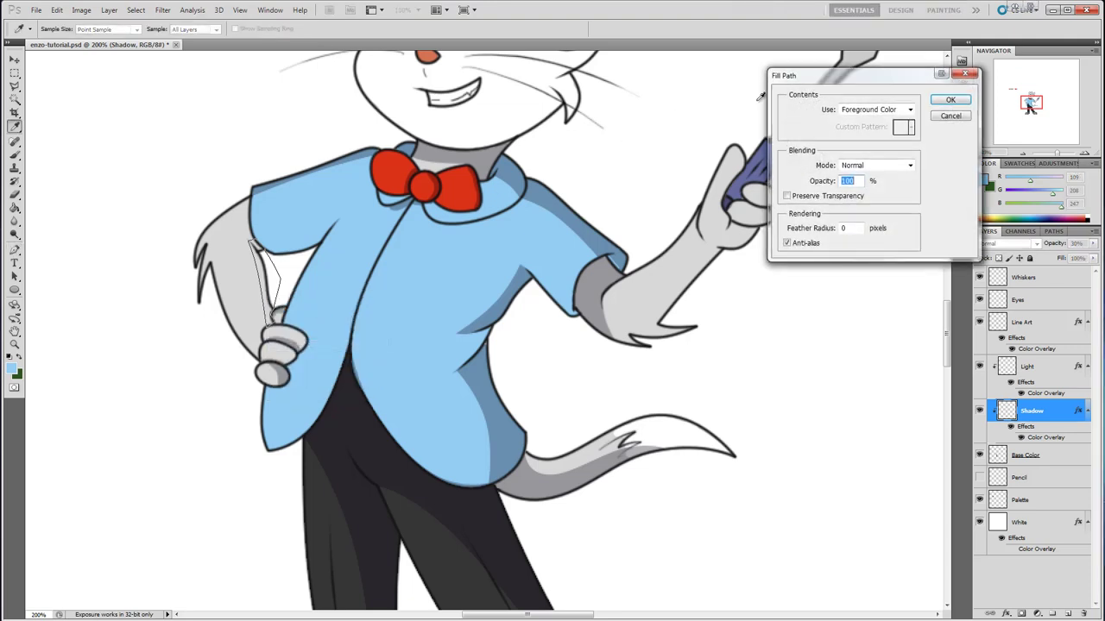
click(951, 99)
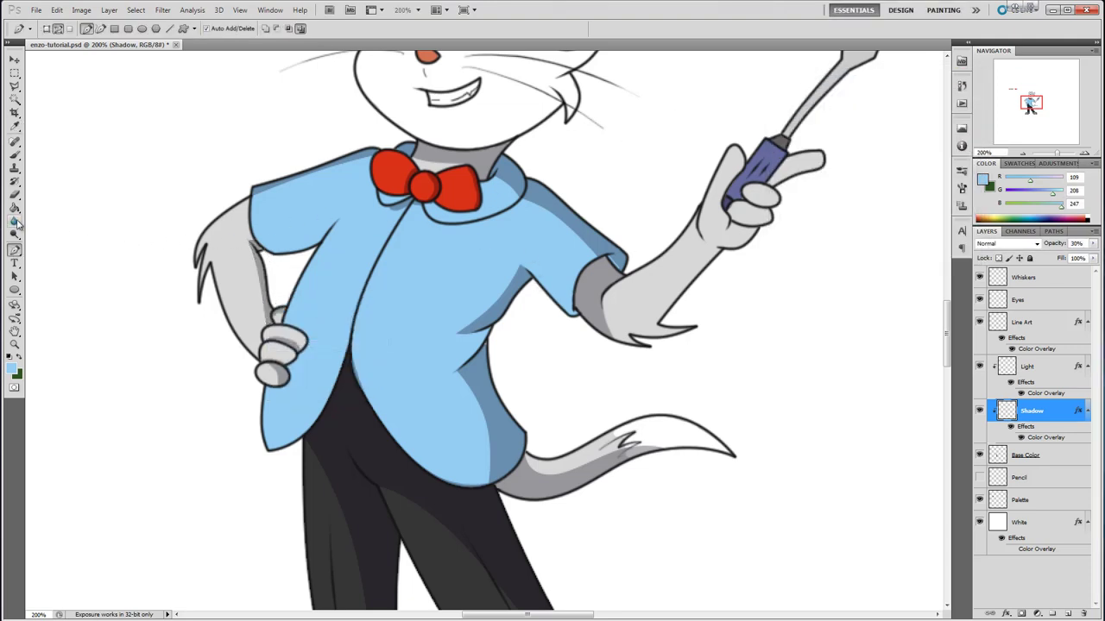
Brush a shadow onto the hip arm along the sleeve opening, undoing the first stroke and repainting it.
click(15, 158)
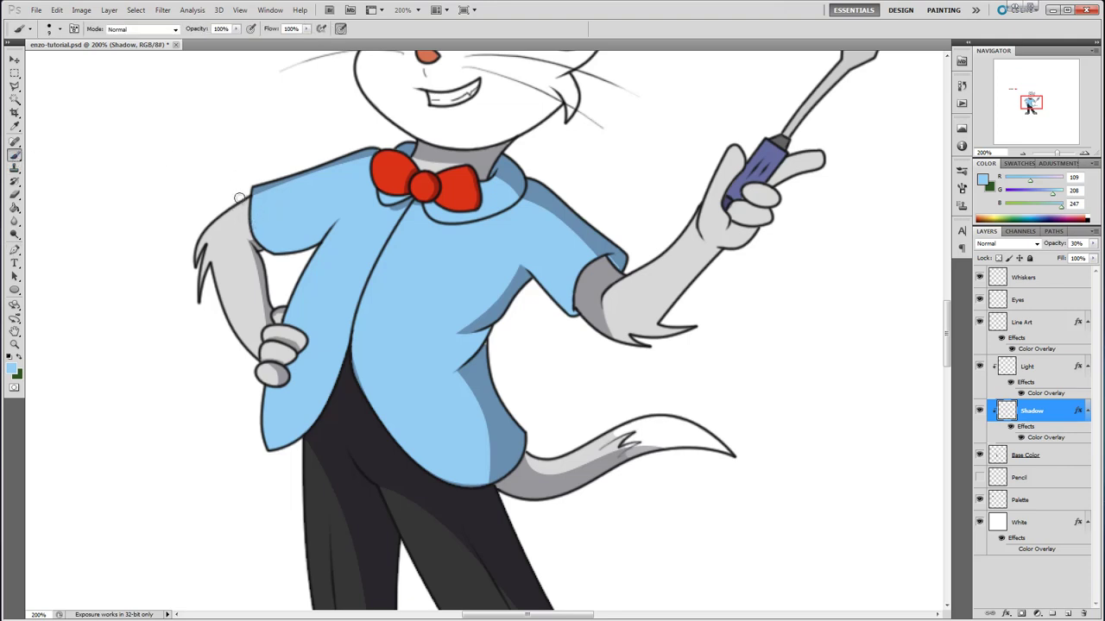
mouse_move(239, 198)
mouse_down()
mouse_move(249, 240)
mouse_move(267, 257)
mouse_up()
key(ctrl+z)
drag(242, 192, 269, 258)
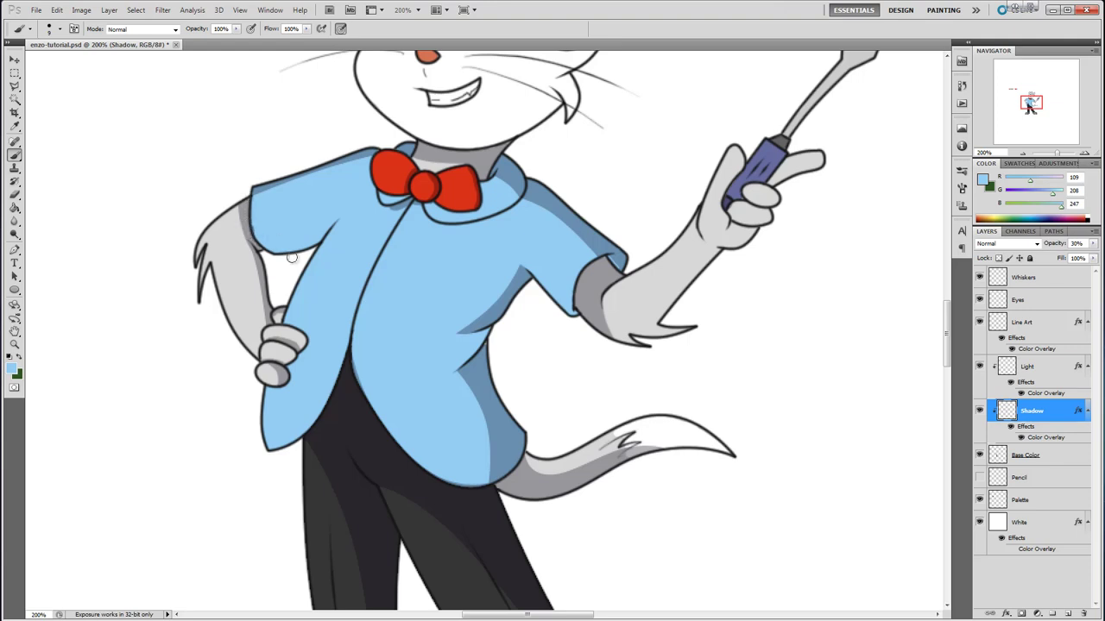
click(14, 195)
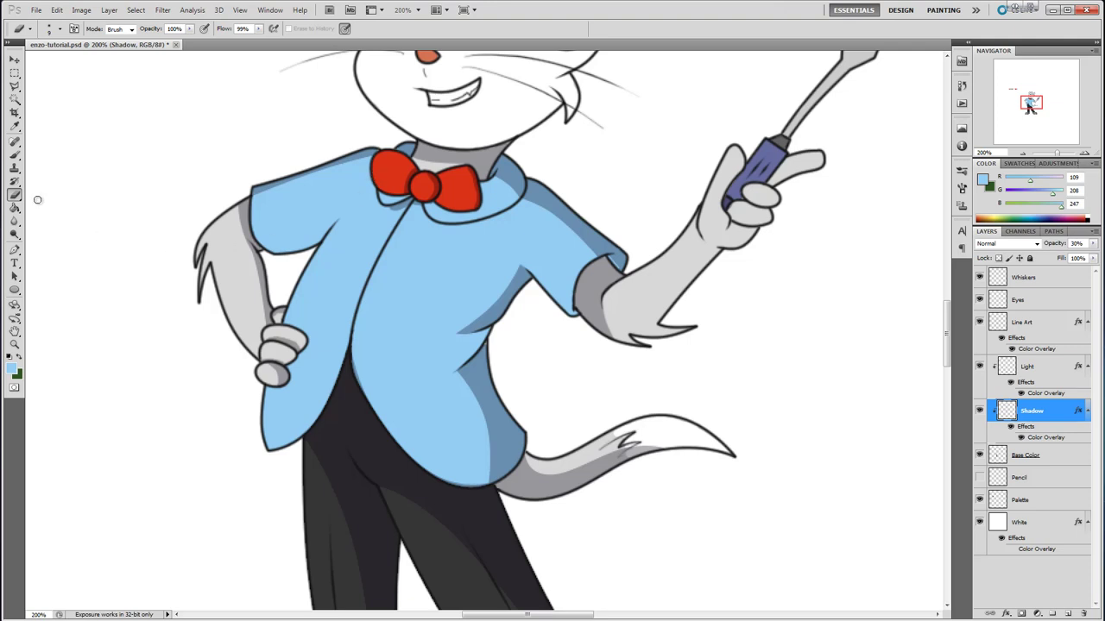
Draw a closed Pen path along the underside of the hip arm's sleeve and fill it with the foreground color.
click(14, 250)
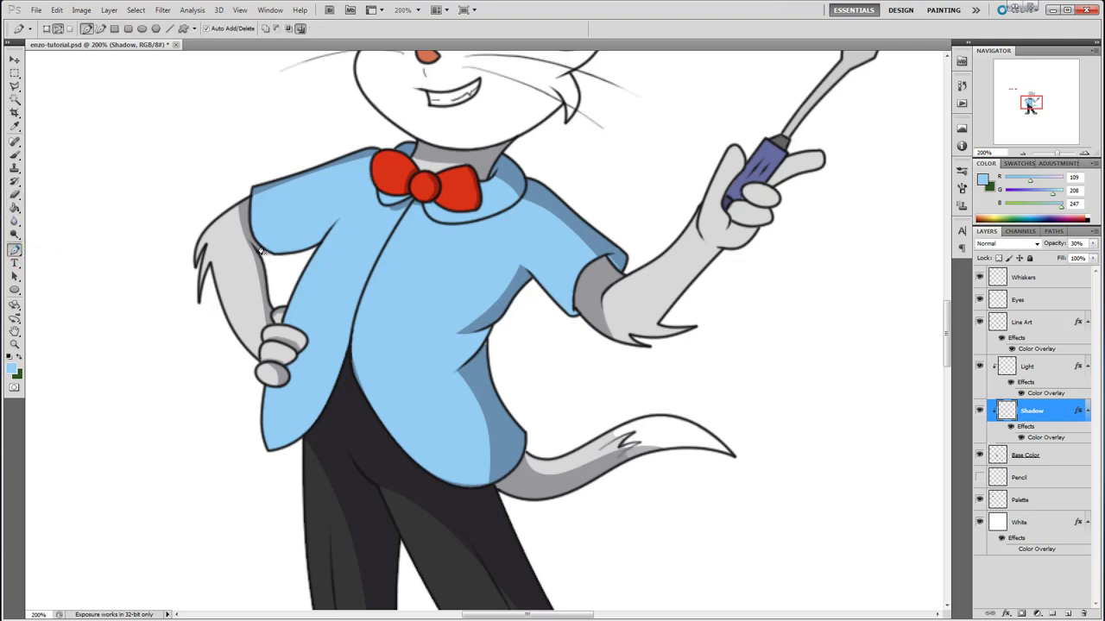
click(336, 224)
drag(298, 238, 283, 260)
right_click(282, 253)
click(346, 322)
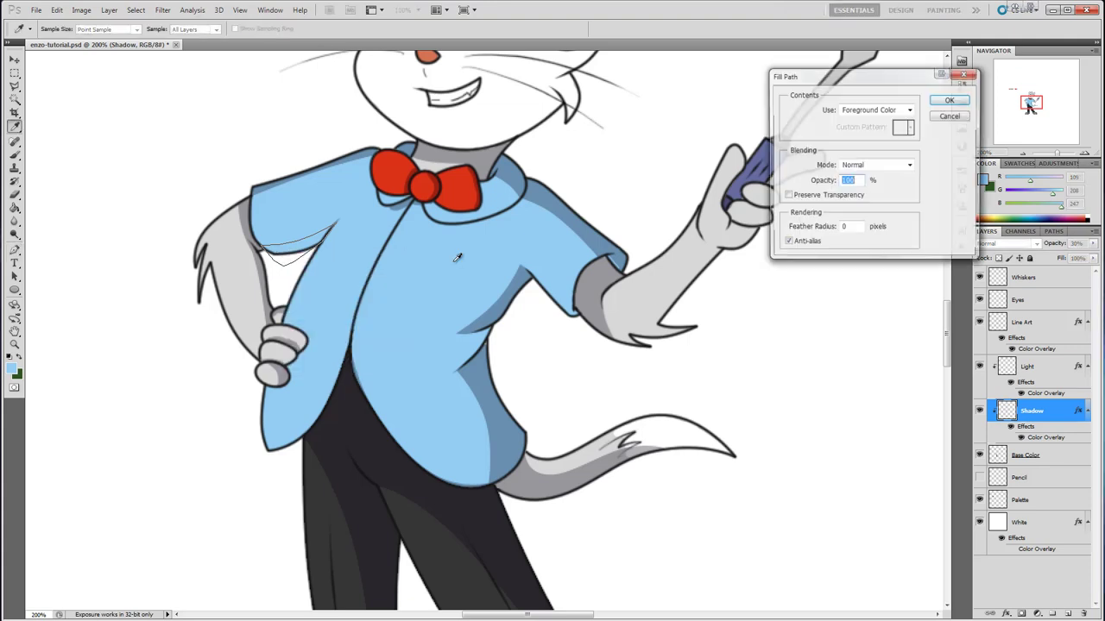
click(947, 100)
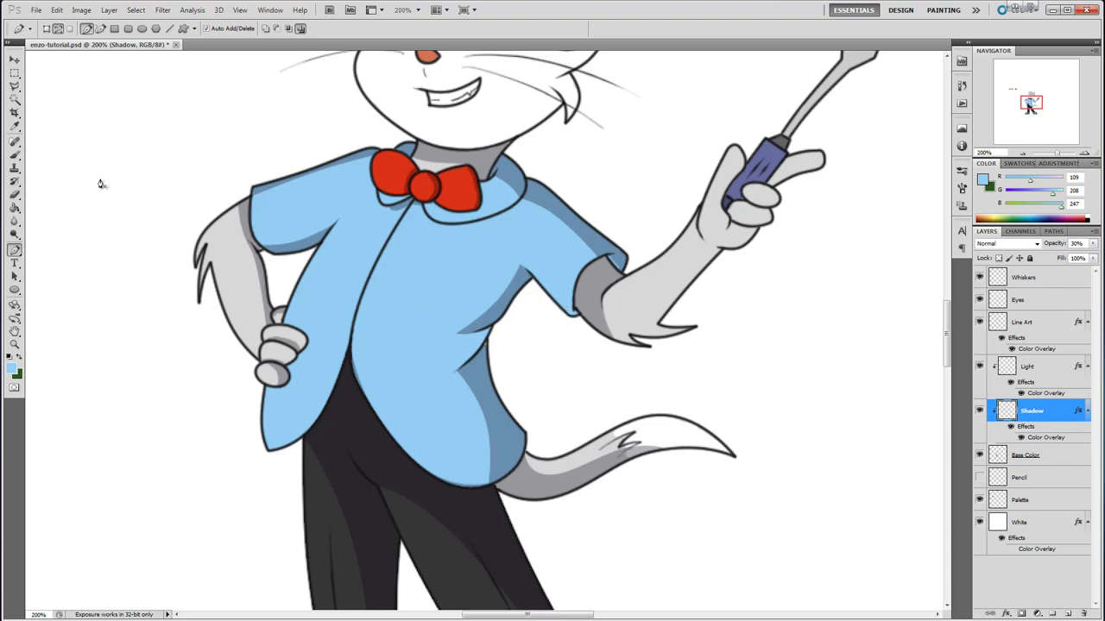
Brush small shadows onto the hip hand's rear finger and the screwdriver's handle and collar.
click(13, 194)
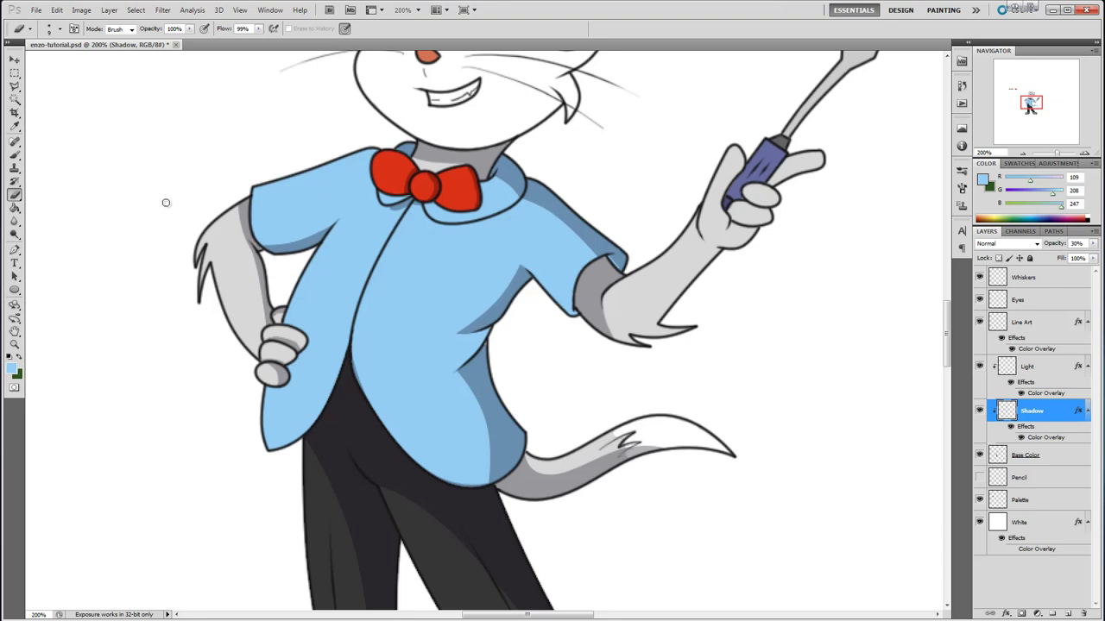
click(15, 155)
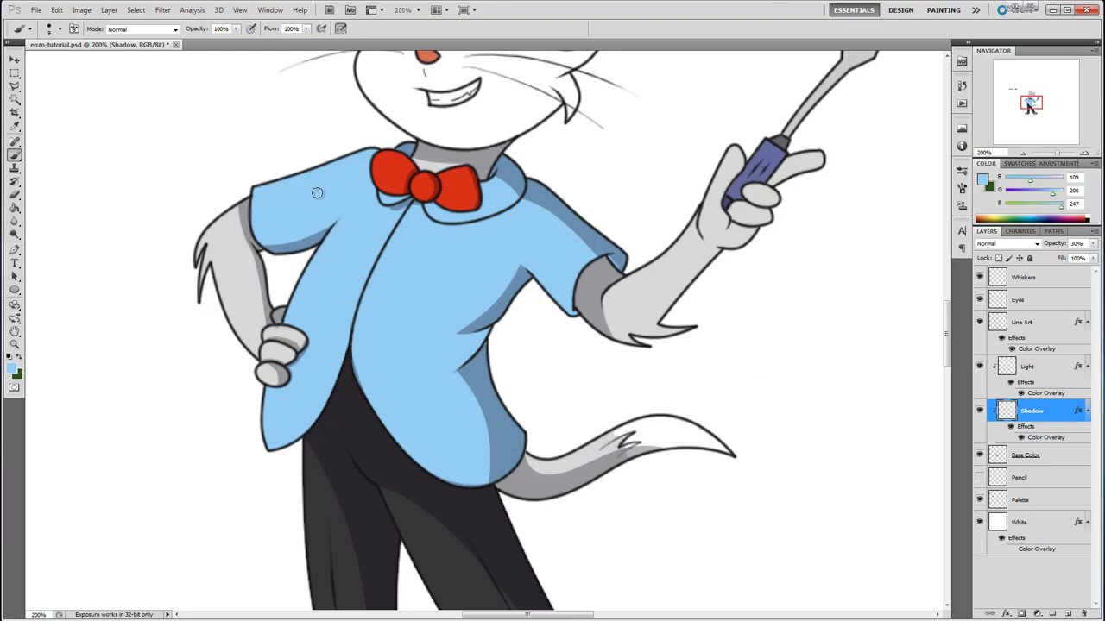
mouse_move(779, 150)
mouse_down()
mouse_move(754, 181)
mouse_move(787, 140)
mouse_up()
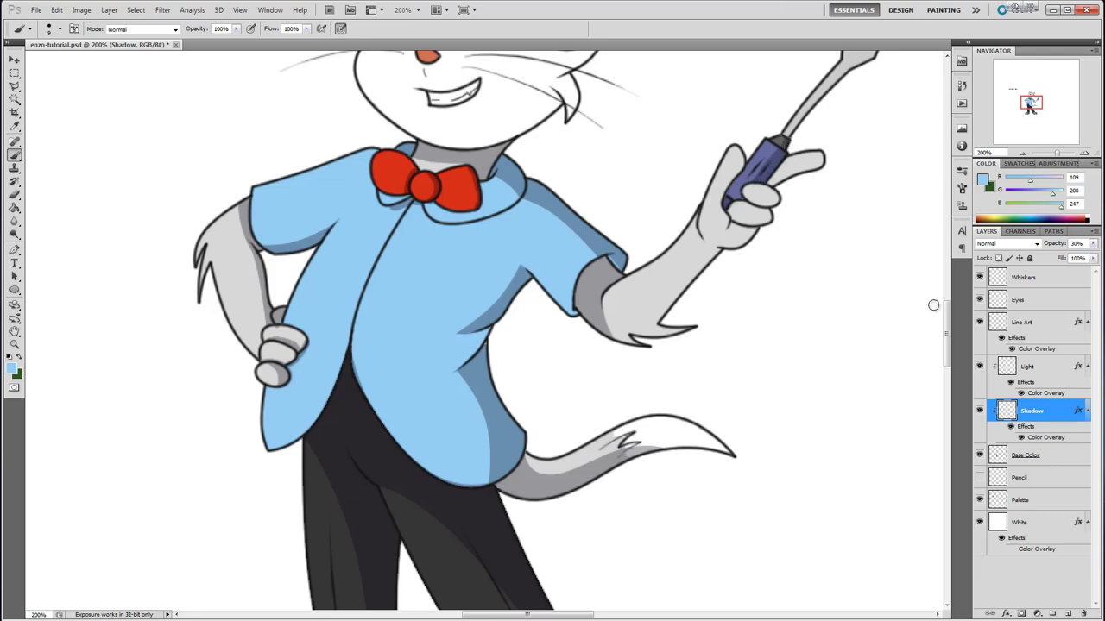
Draw a Pen path along the lower edge of the screwdriver's shaft, from the handle collar to the tip.
scroll(950, 297, up, 4)
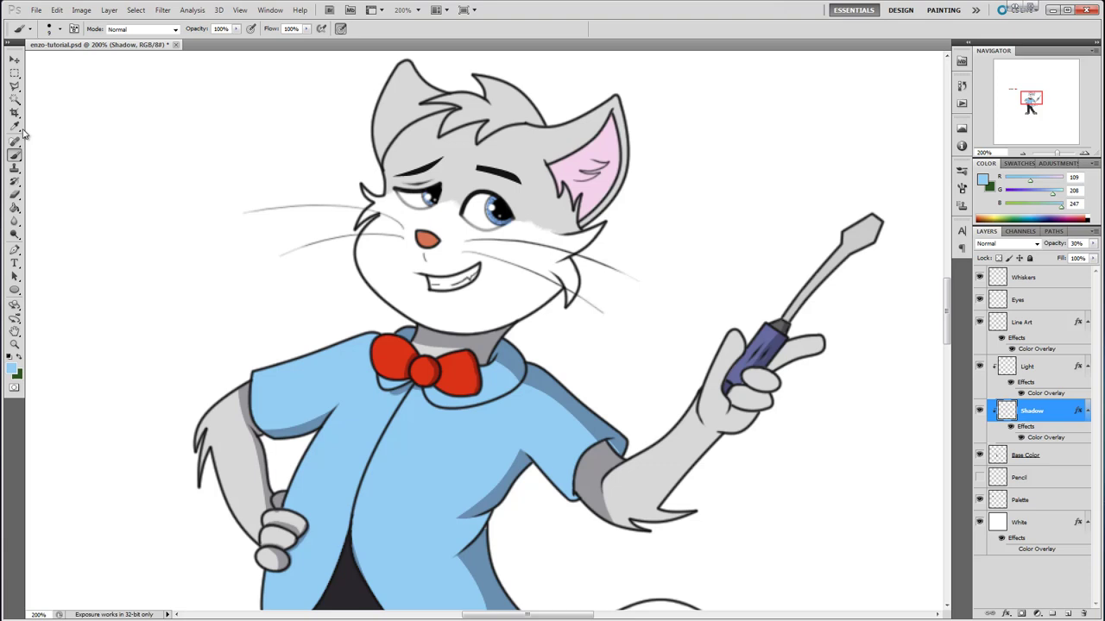
click(15, 250)
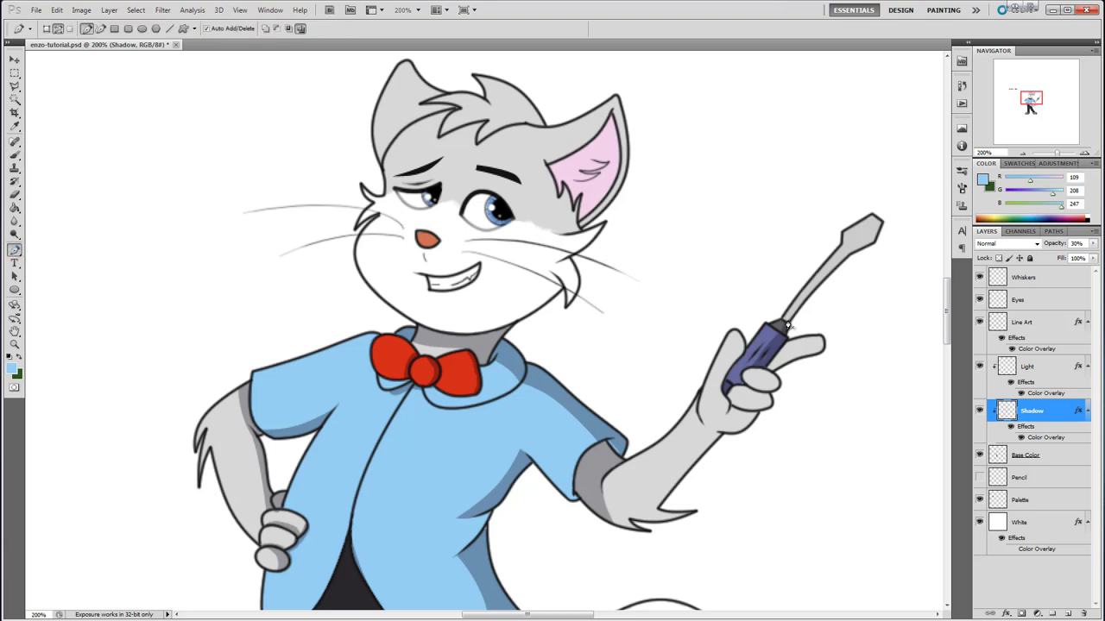
click(847, 255)
drag(824, 279, 850, 256)
Try stroking the screwdriver path with the Brush at its current size, then undo the stroke.
right_click(861, 252)
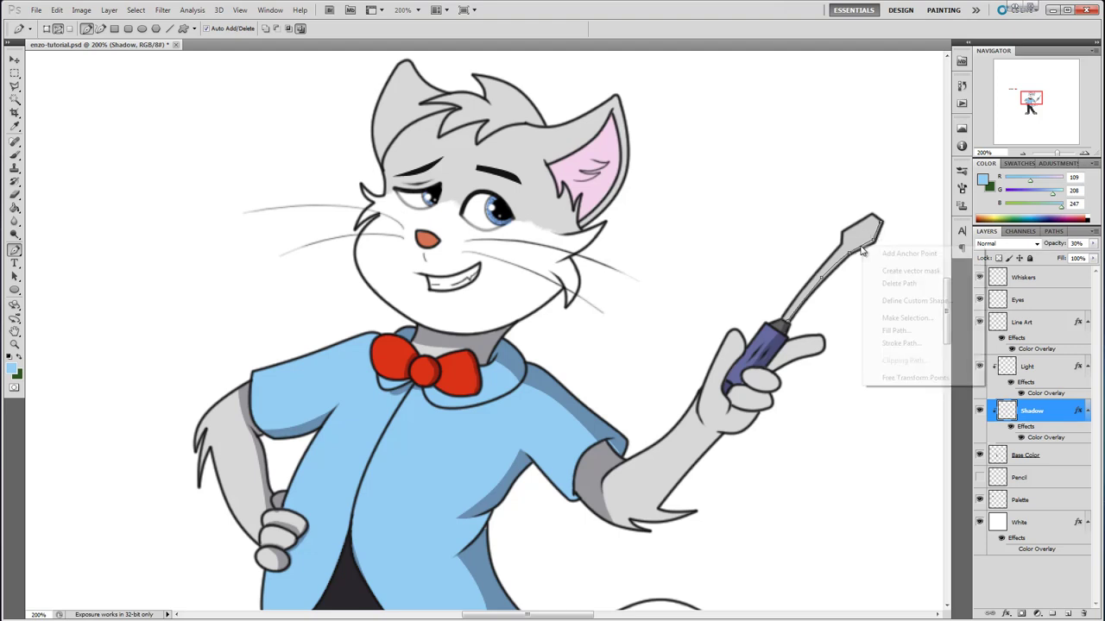
click(901, 343)
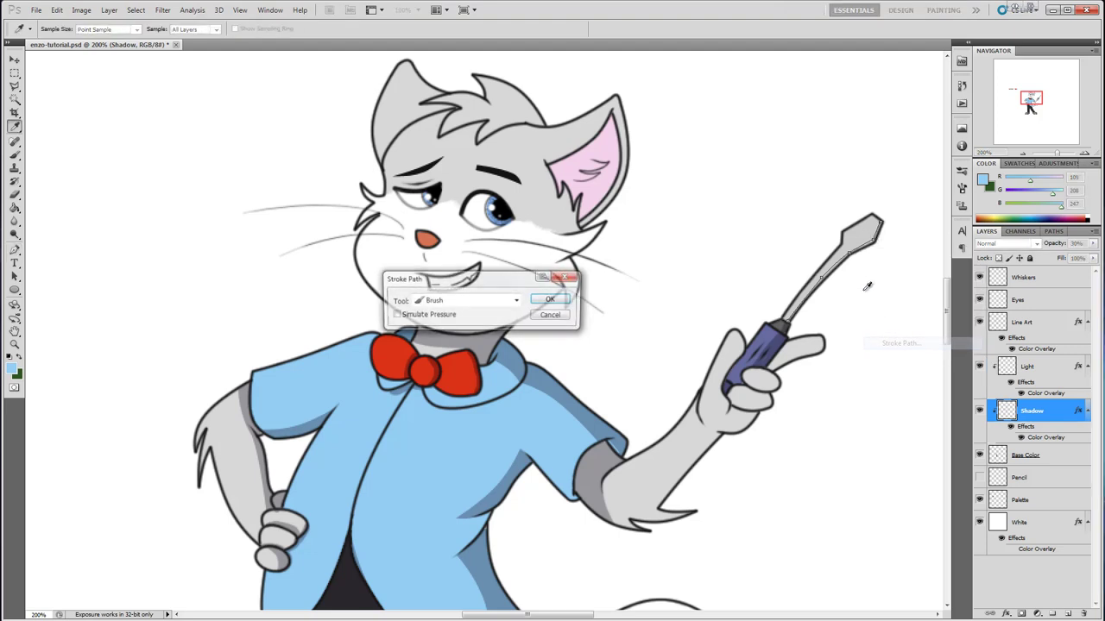
click(550, 299)
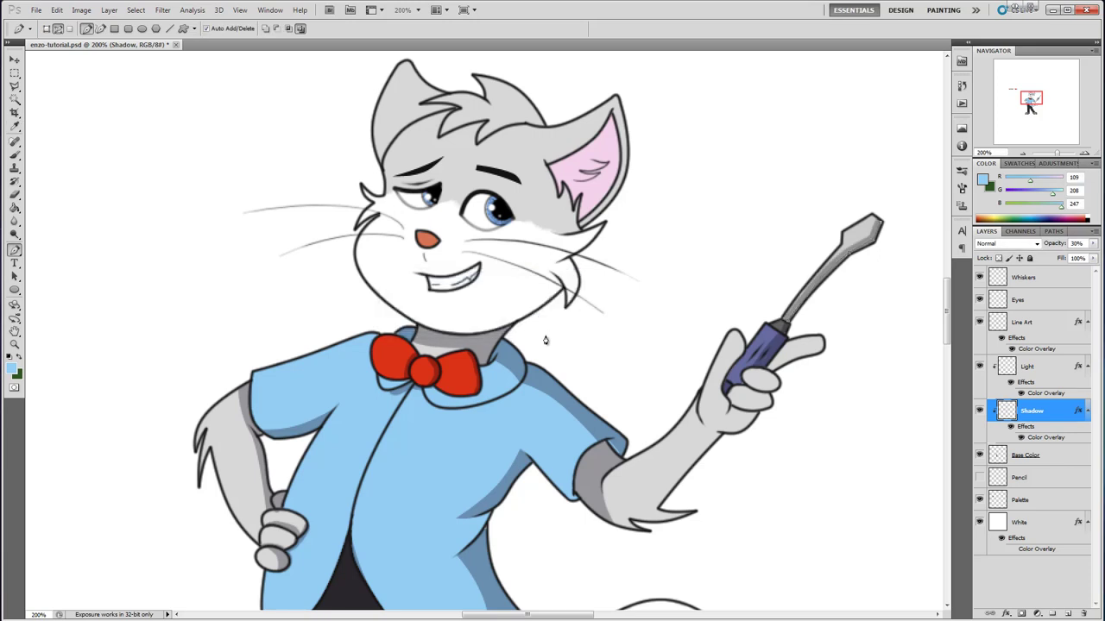
key(ctrl+z)
Set the brush size to 3 px and stroke the screwdriver shaft path with the Brush.
click(15, 154)
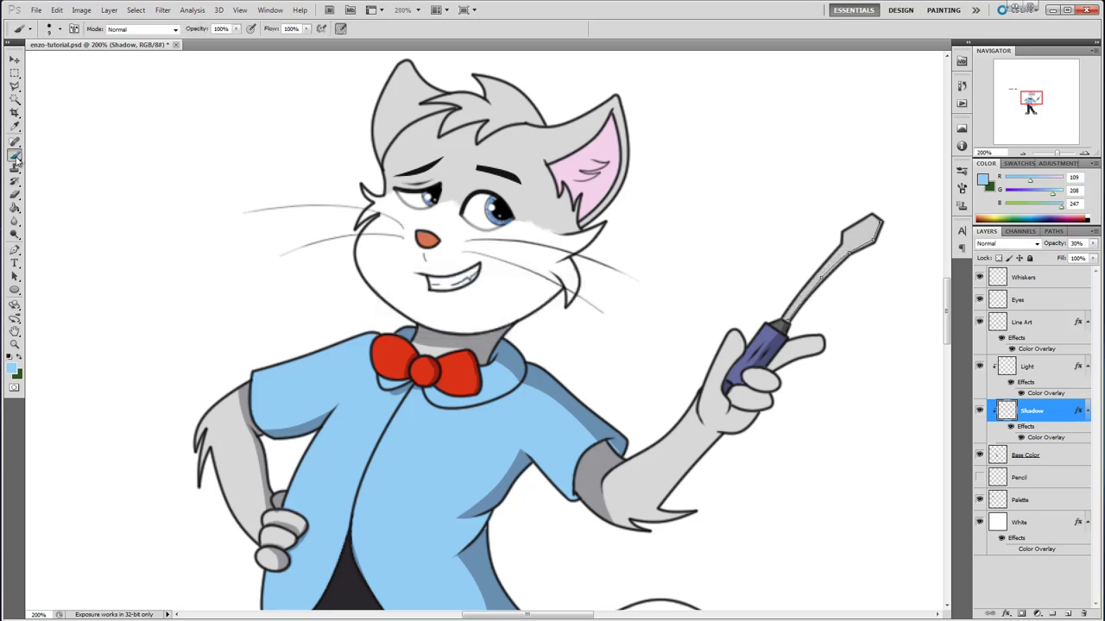
click(59, 28)
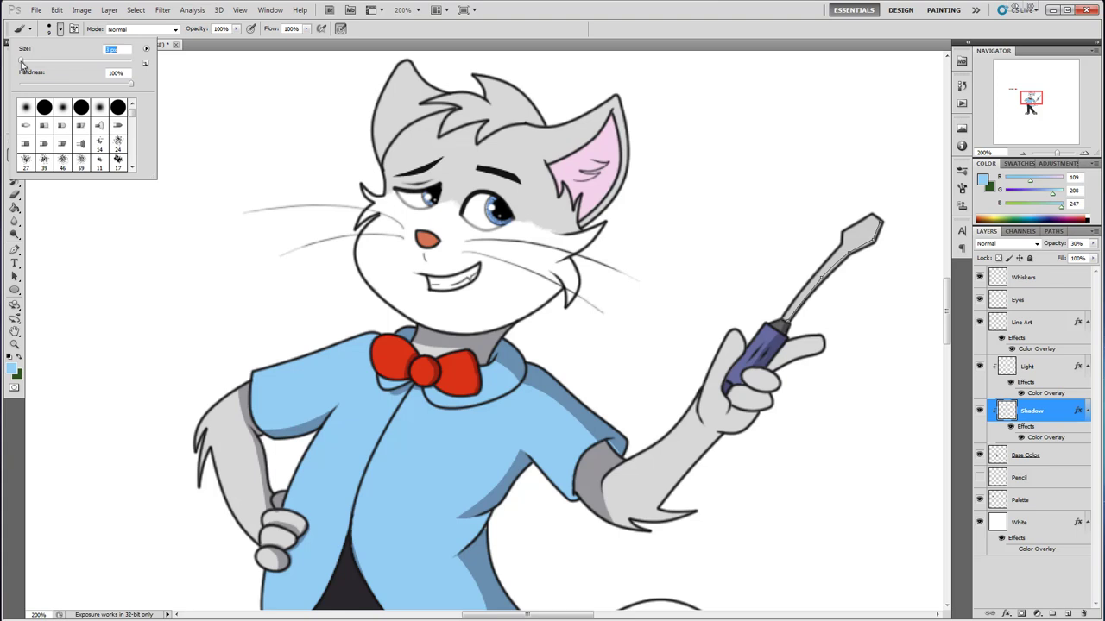
text(3)
key(Return)
right_click(860, 256)
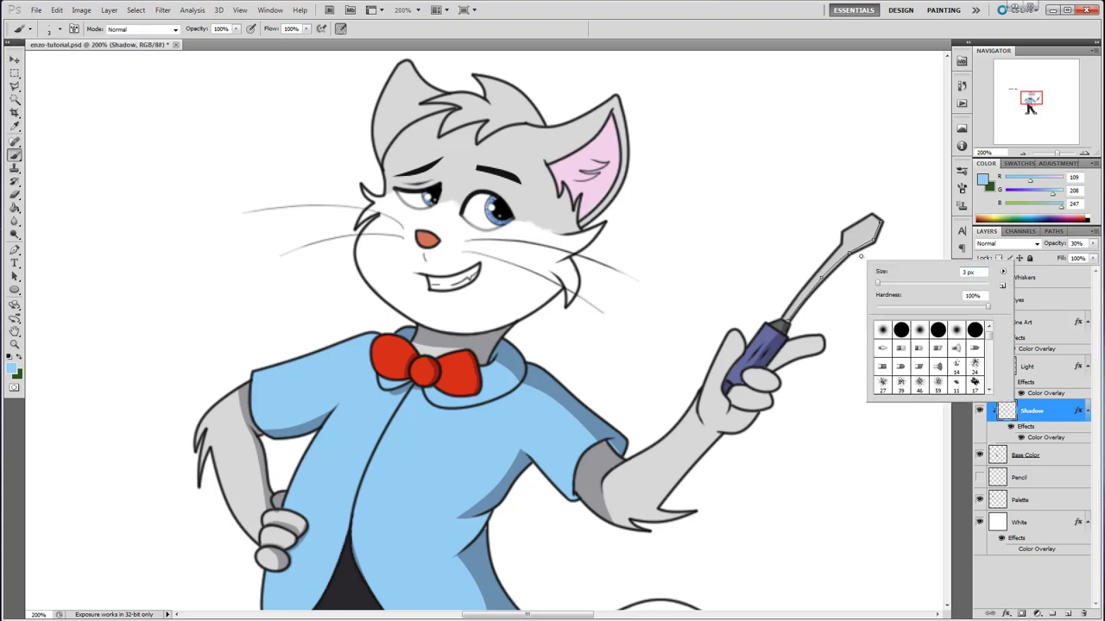
right_click(854, 248)
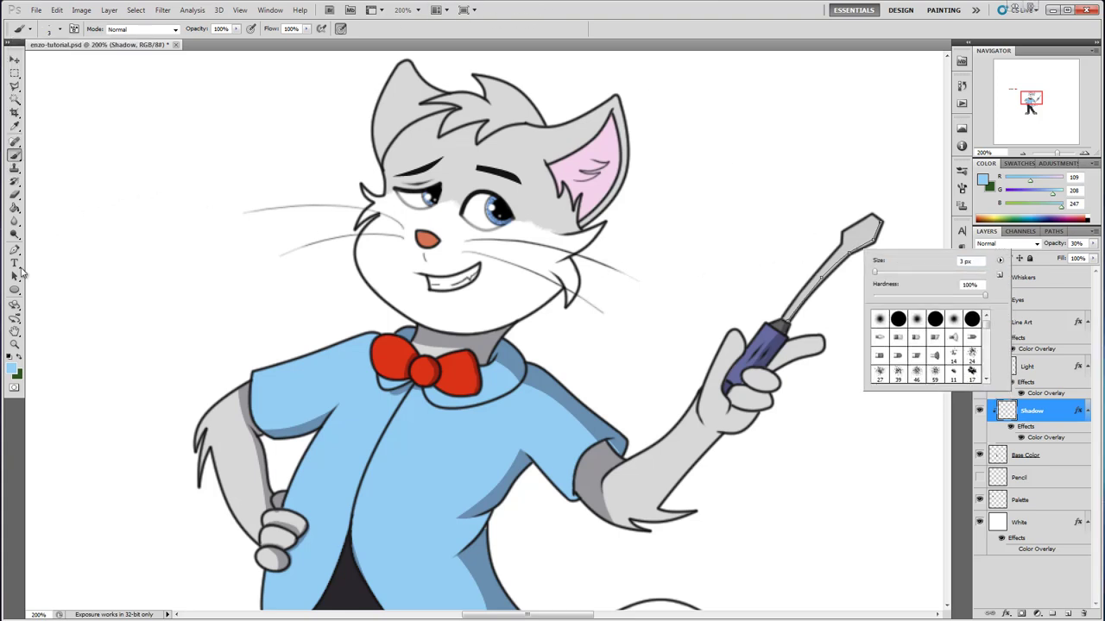
click(15, 249)
right_click(850, 257)
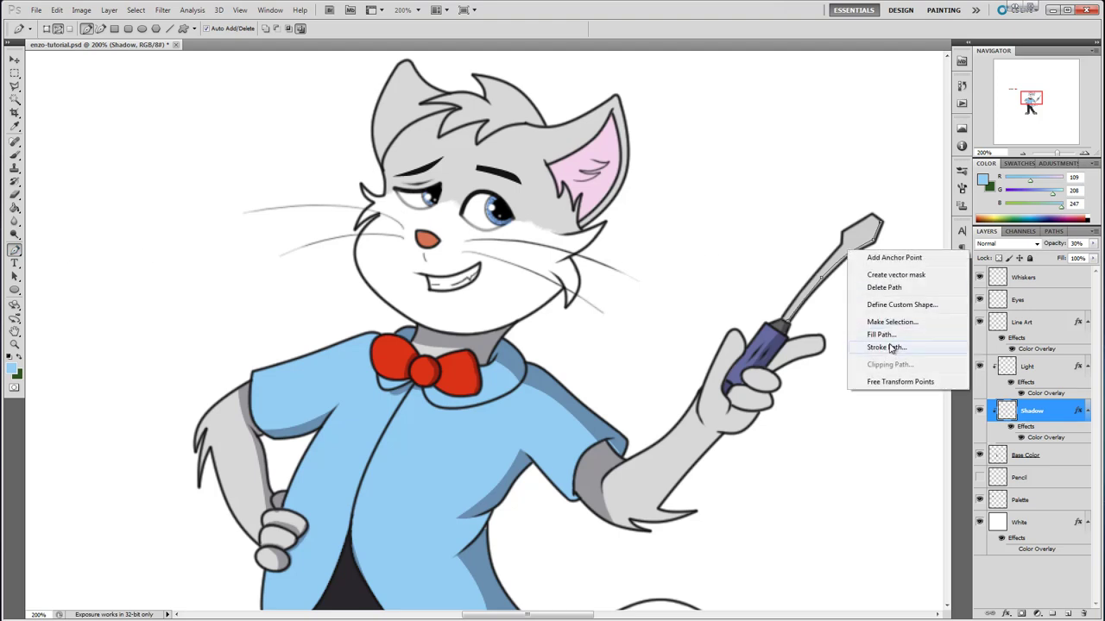
click(886, 347)
click(561, 298)
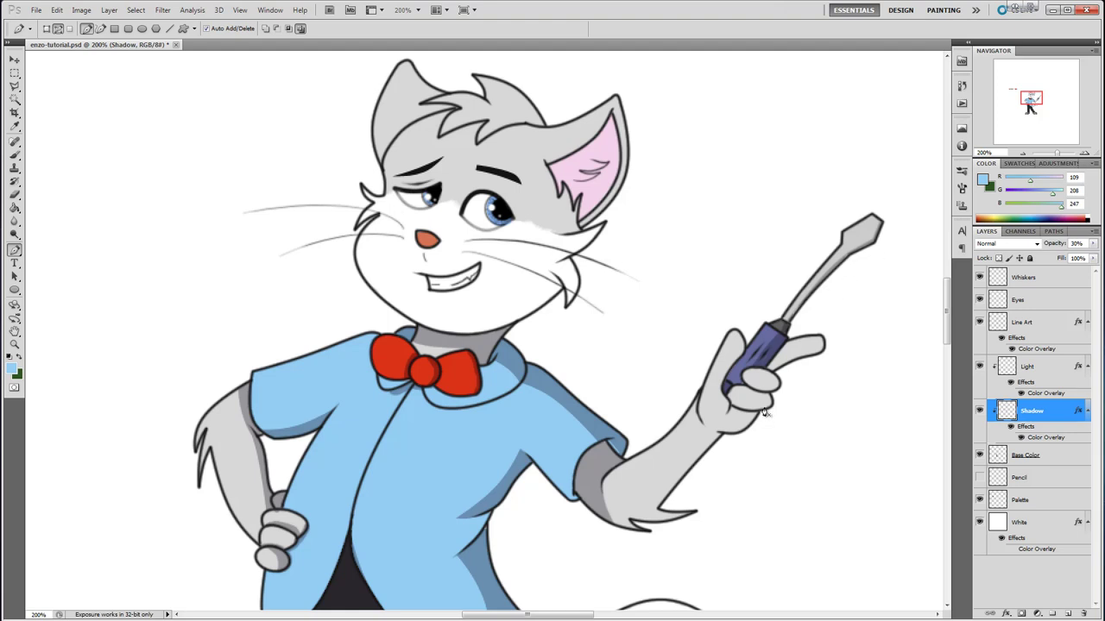
Set the brush size to 7 px and paint shadows on the raised hand's fingers, palm and forearm edge.
click(14, 156)
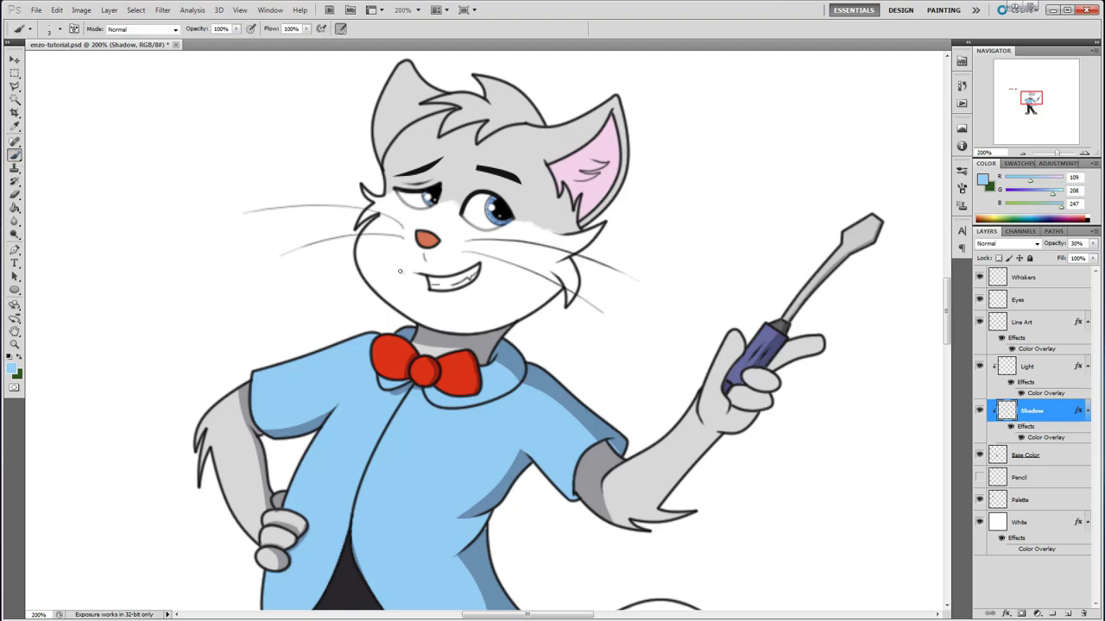
click(60, 29)
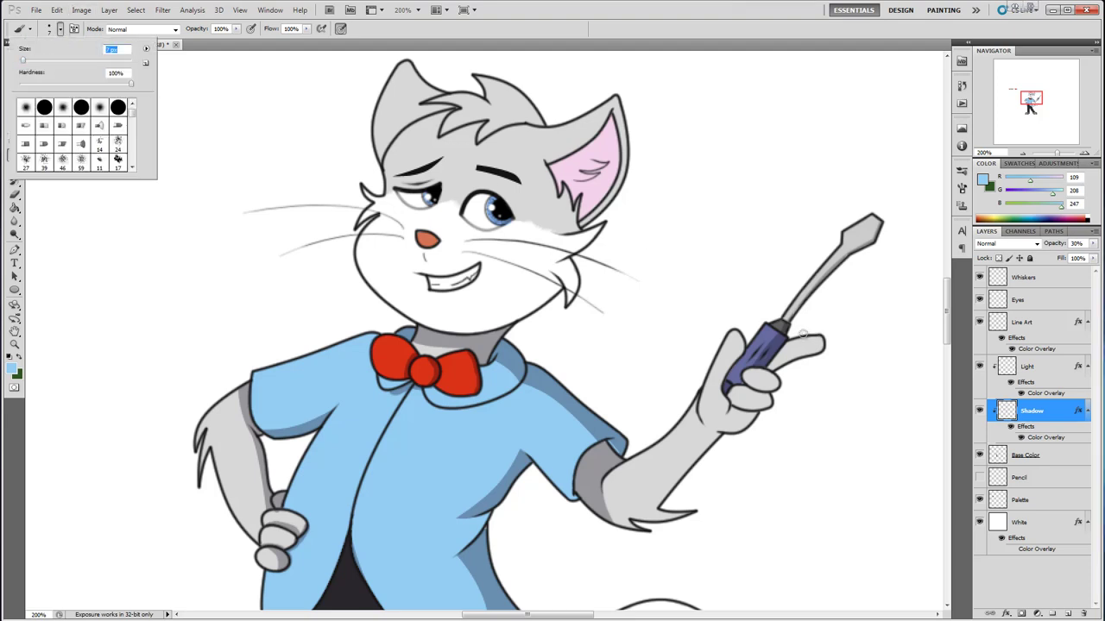
drag(804, 335, 782, 399)
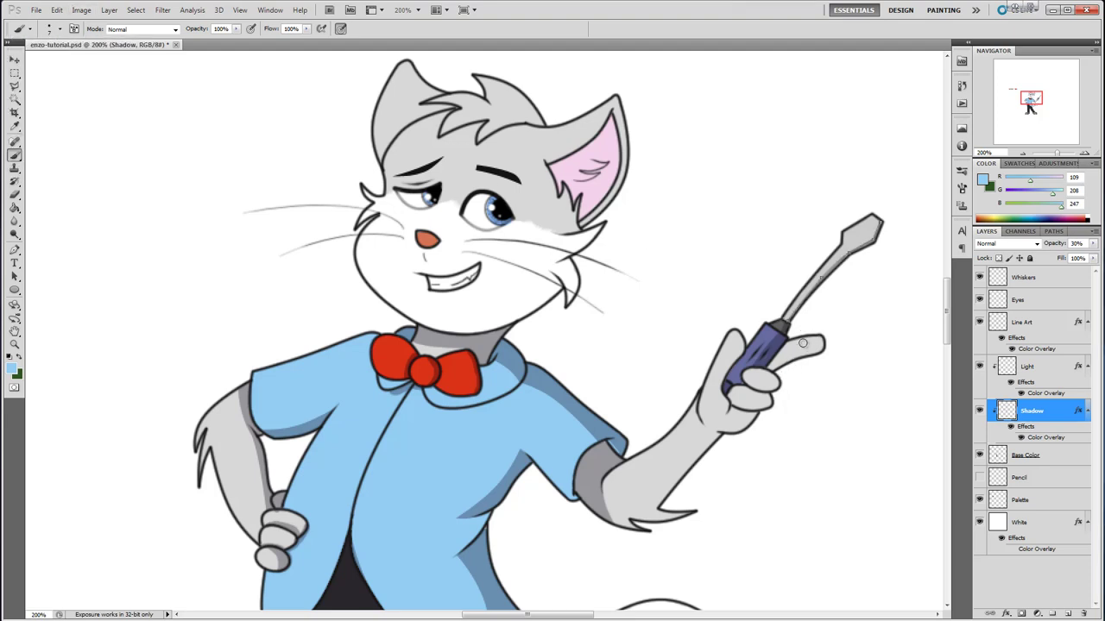
drag(804, 334, 790, 362)
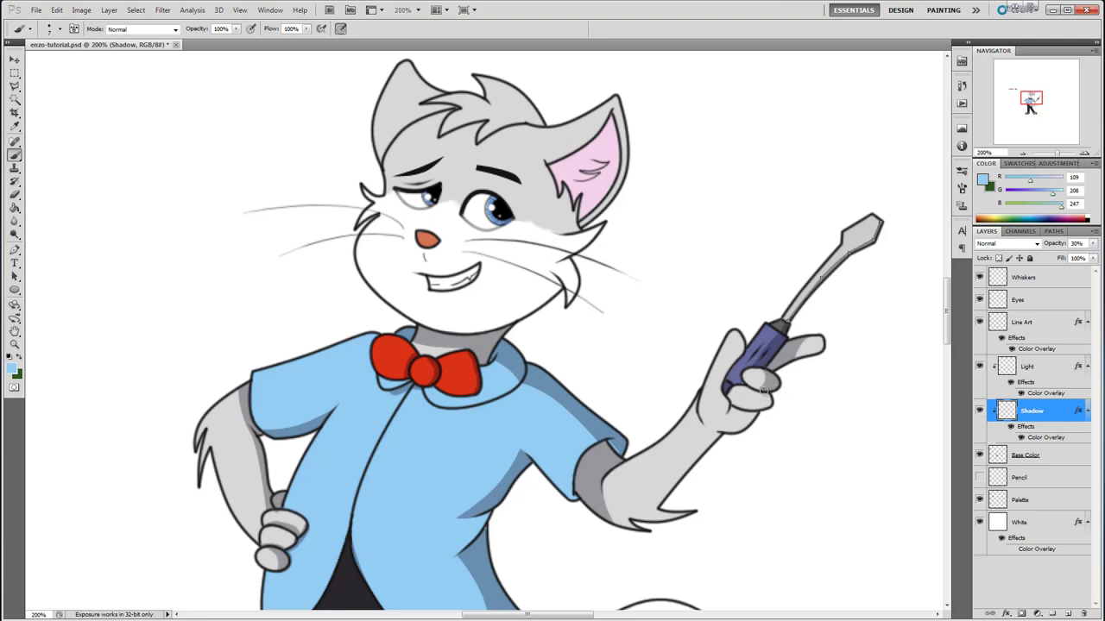
drag(764, 391, 751, 422)
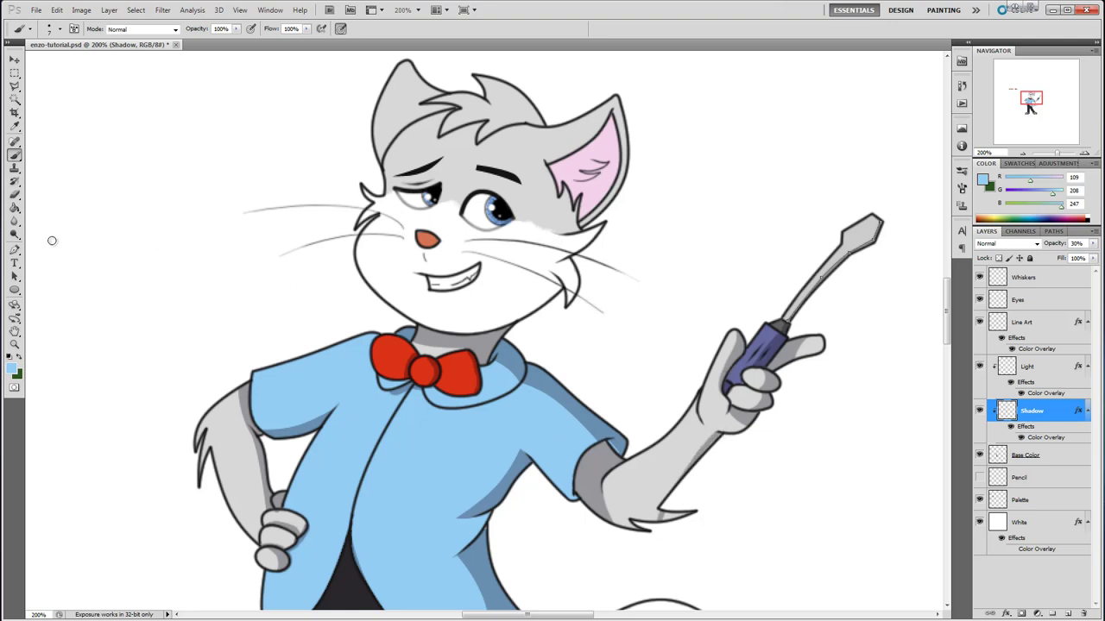
Brush shadows around both eyes beneath the upper eyelids, undoing unwanted strokes.
click(15, 195)
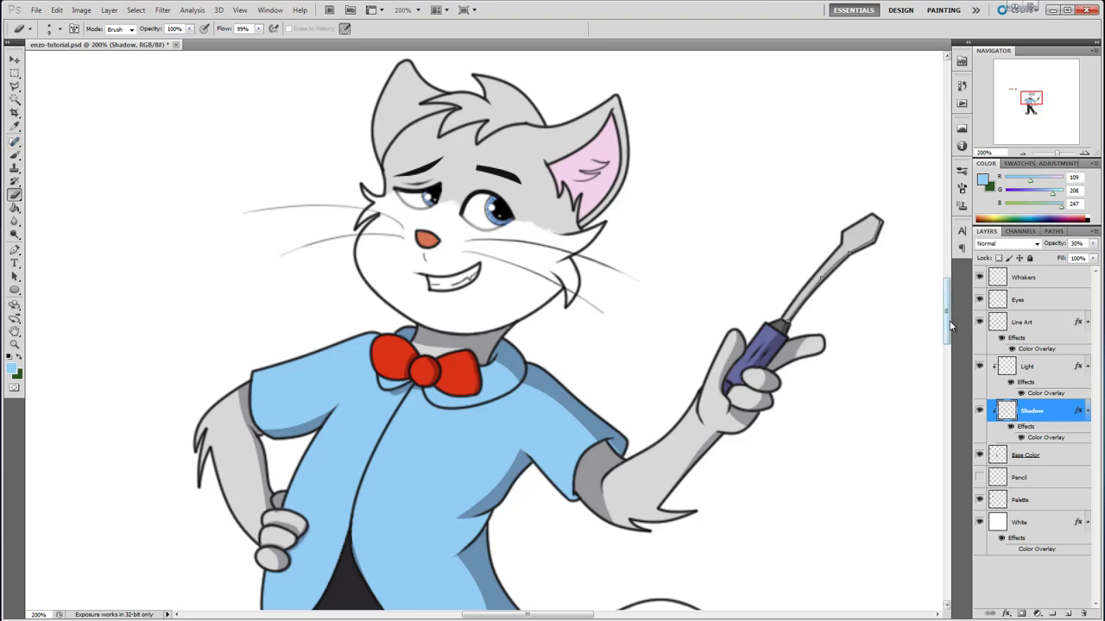
drag(947, 321, 946, 308)
click(15, 156)
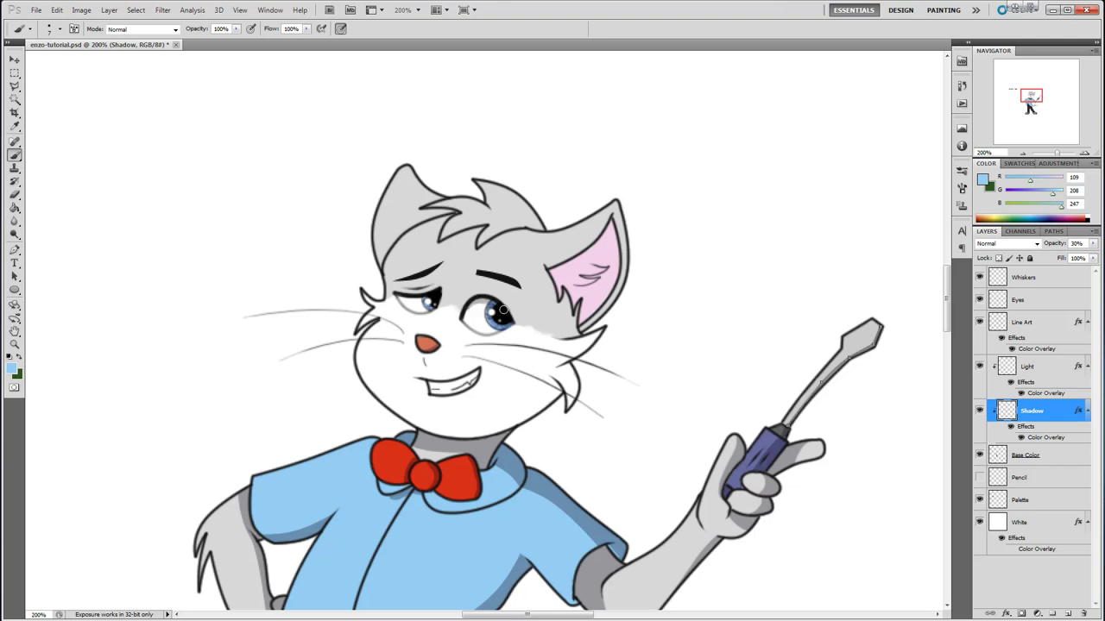
drag(396, 295, 509, 285)
mouse_move(402, 280)
mouse_down()
mouse_move(434, 270)
mouse_move(407, 280)
mouse_move(437, 286)
mouse_up()
key(ctrl+z)
key(ctrl+z)
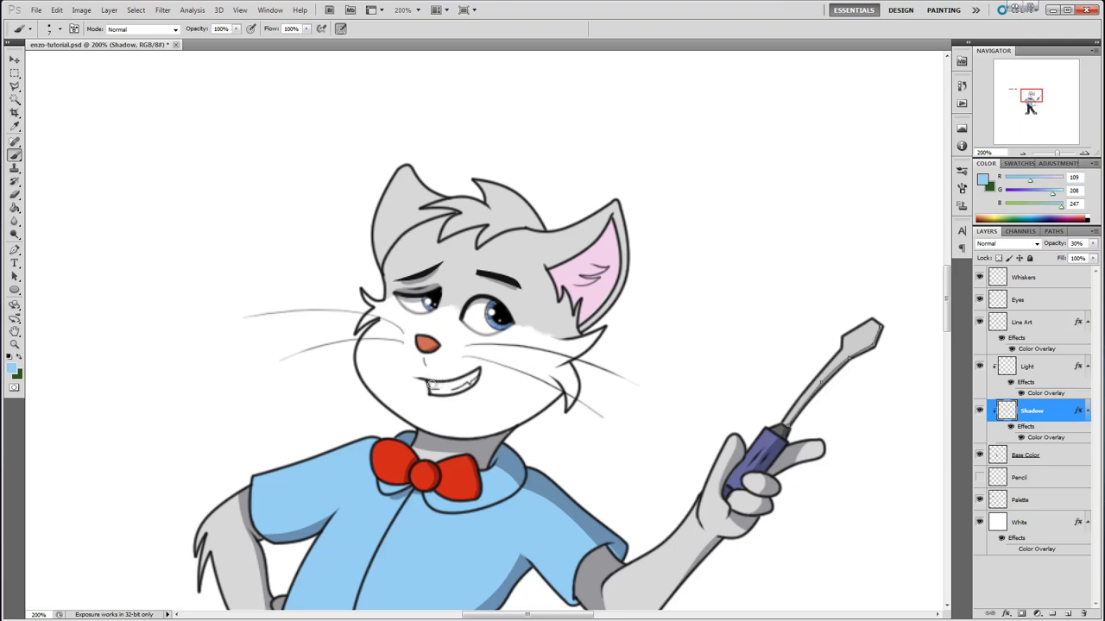
Brush a thin shadow across the upper teeth inside the smile, undoing unwanted strokes.
drag(432, 385, 479, 368)
key(ctrl+z)
key(ctrl+z)
click(16, 194)
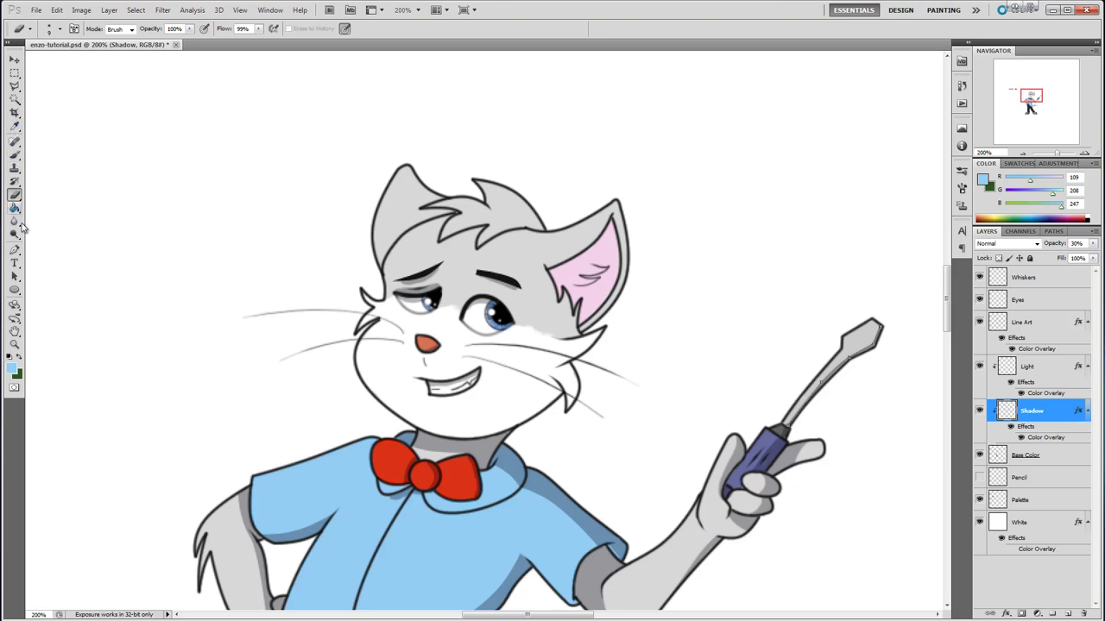
Draw a closed Pen path from the chin up across the cheek to the pink ear's base and around outside the cheek fur.
click(13, 250)
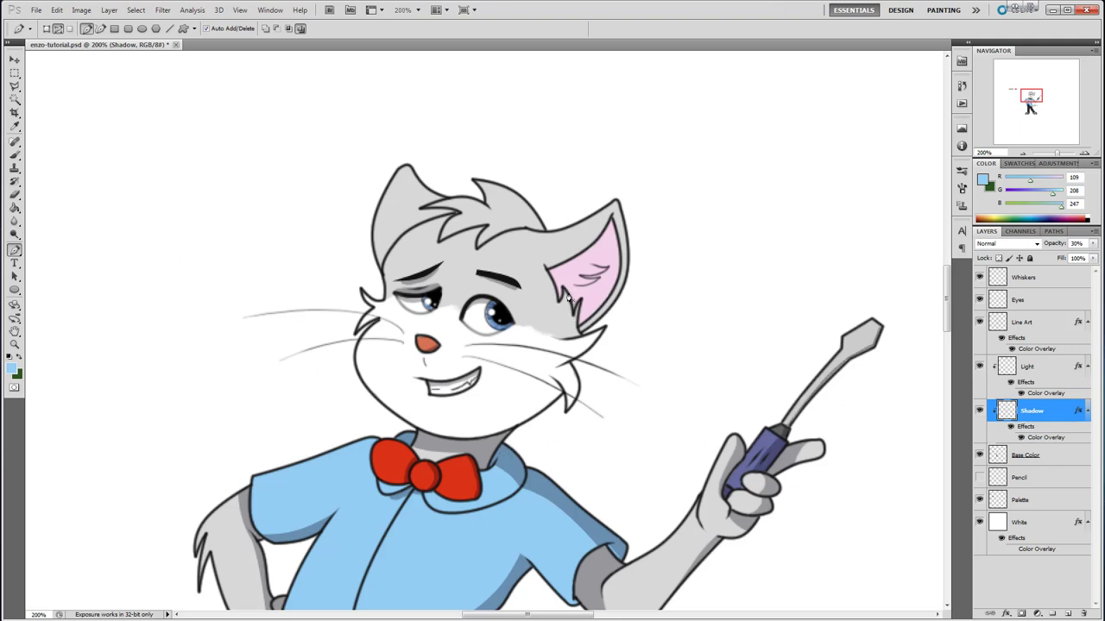
click(449, 438)
drag(515, 359, 539, 374)
click(553, 446)
click(595, 436)
click(639, 381)
click(654, 336)
click(640, 314)
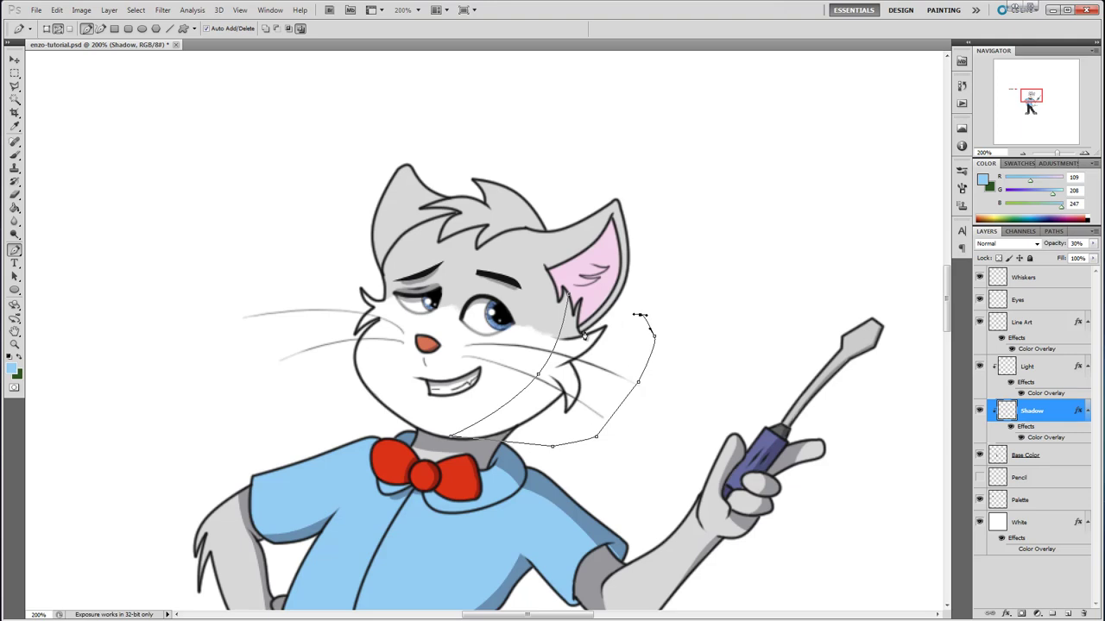
click(577, 323)
click(569, 300)
Fill the cheek shadow path with the foreground color.
right_click(563, 397)
click(615, 456)
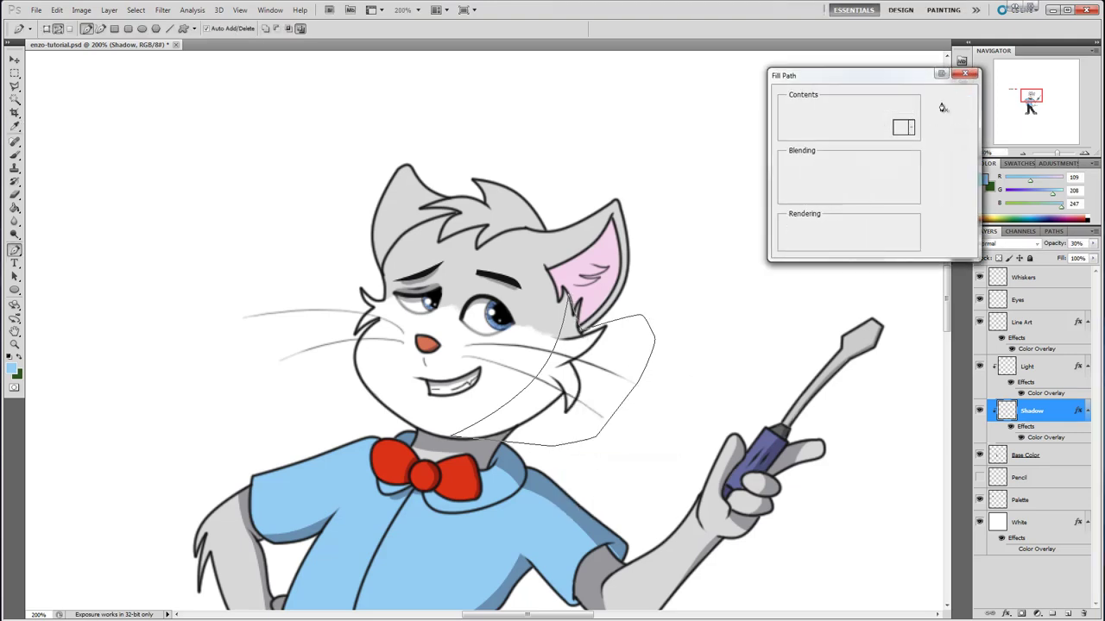
click(943, 107)
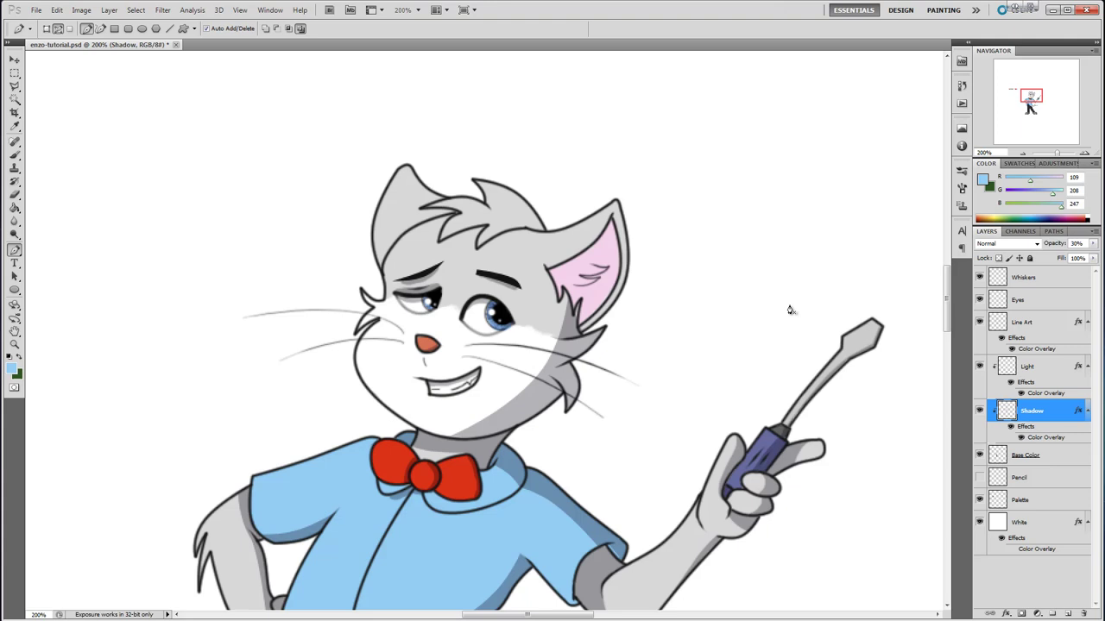
Draw a closed Pen path on the Shadow layer over the inner side of the pink ear, from the ear's base up to its tip.
click(15, 155)
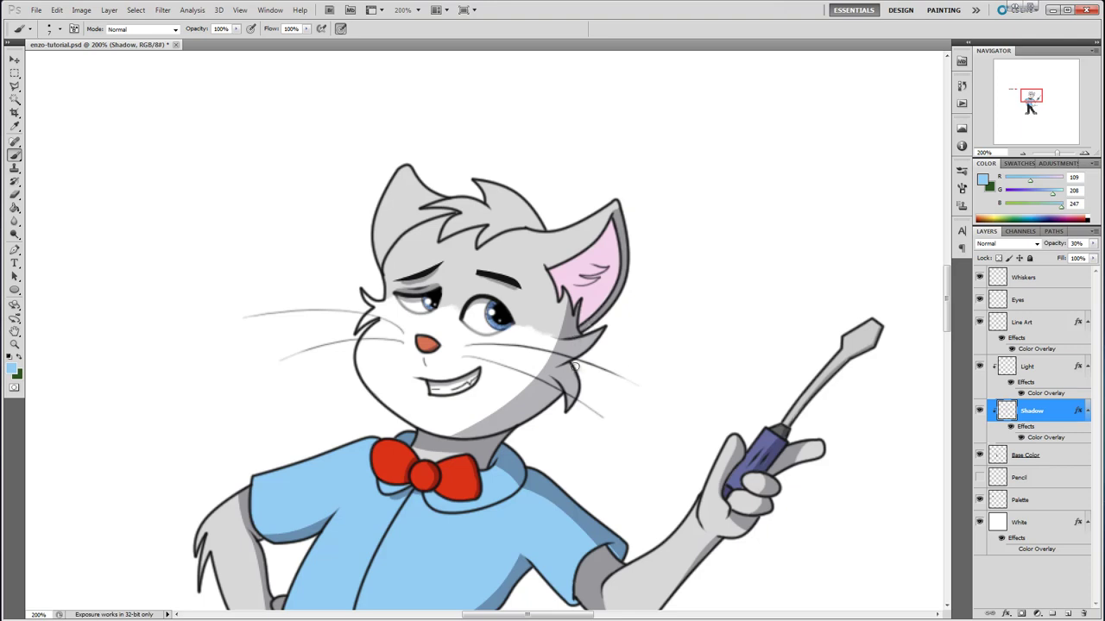
click(15, 250)
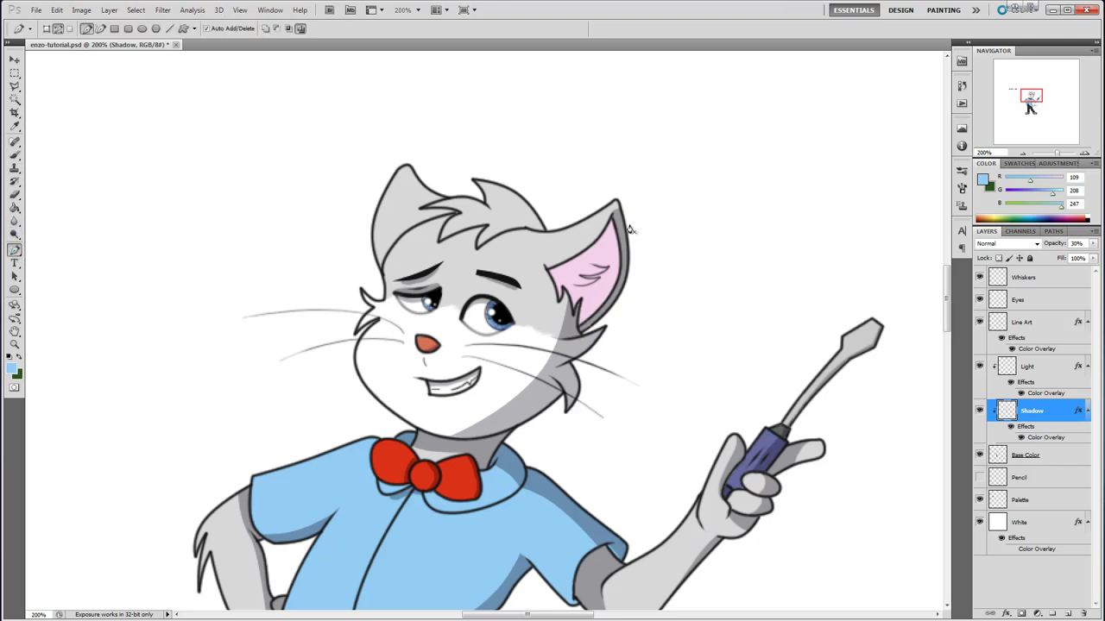
click(571, 302)
drag(589, 266, 596, 275)
click(612, 221)
key(ctrl+z)
drag(612, 222, 587, 248)
Fill the pink ear's shadow path with the foreground color.
right_click(590, 270)
click(630, 341)
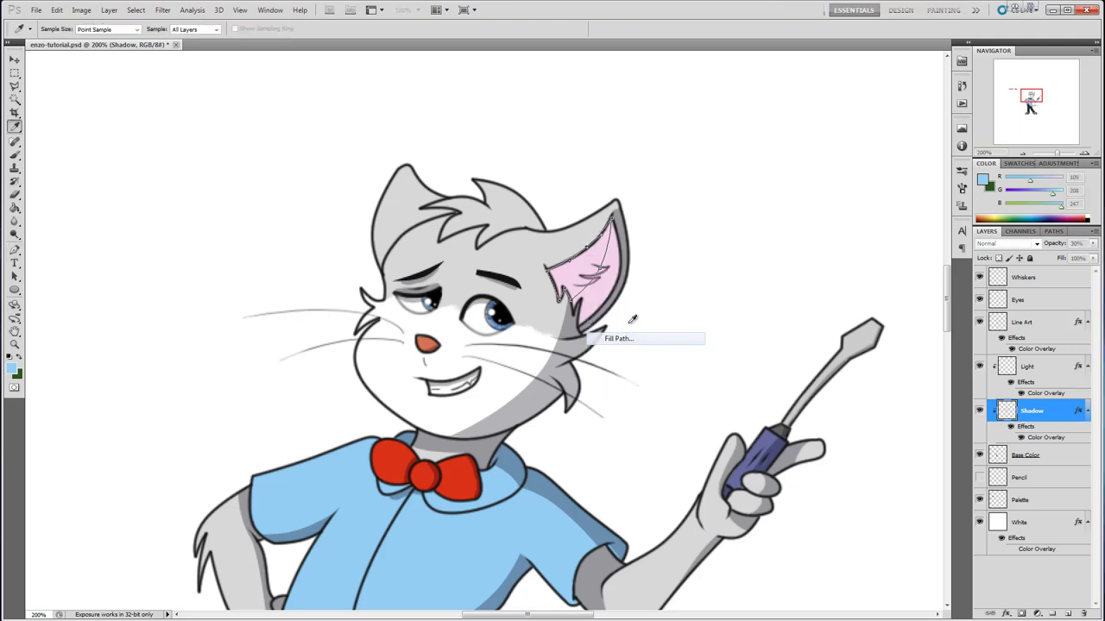
click(950, 100)
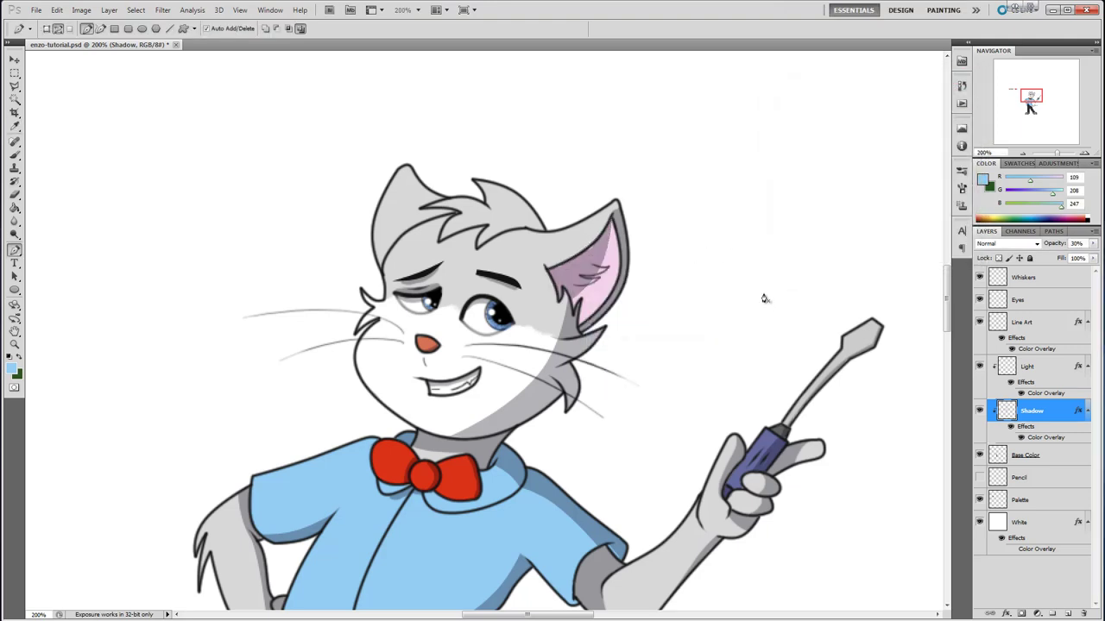
Select the Base Color layer and sample the inner ear's pink as the brush color.
click(14, 155)
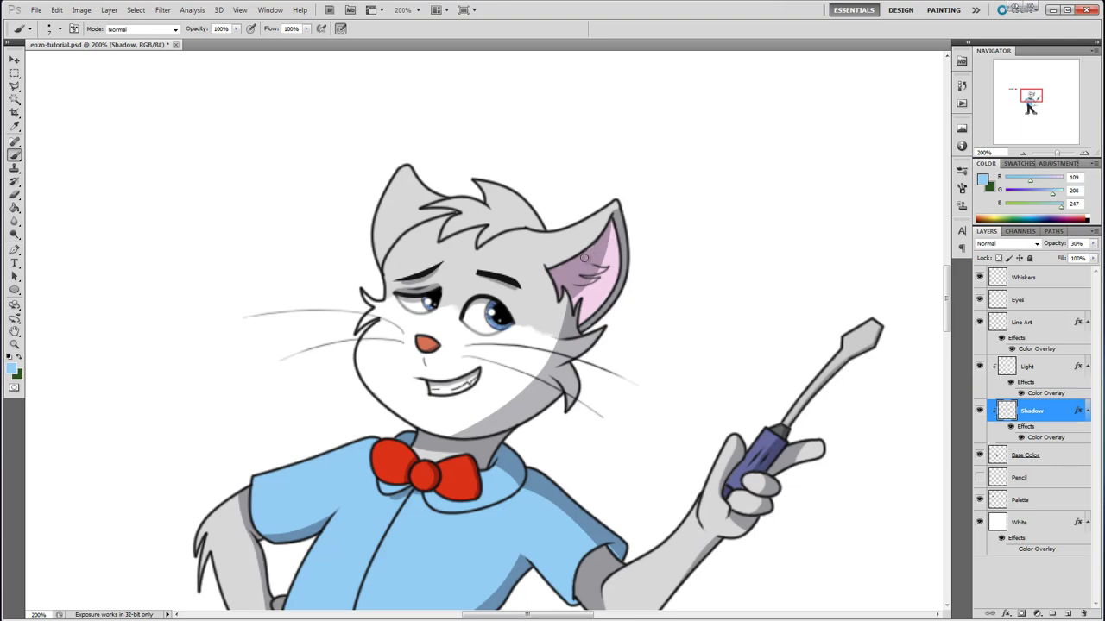
click(1039, 458)
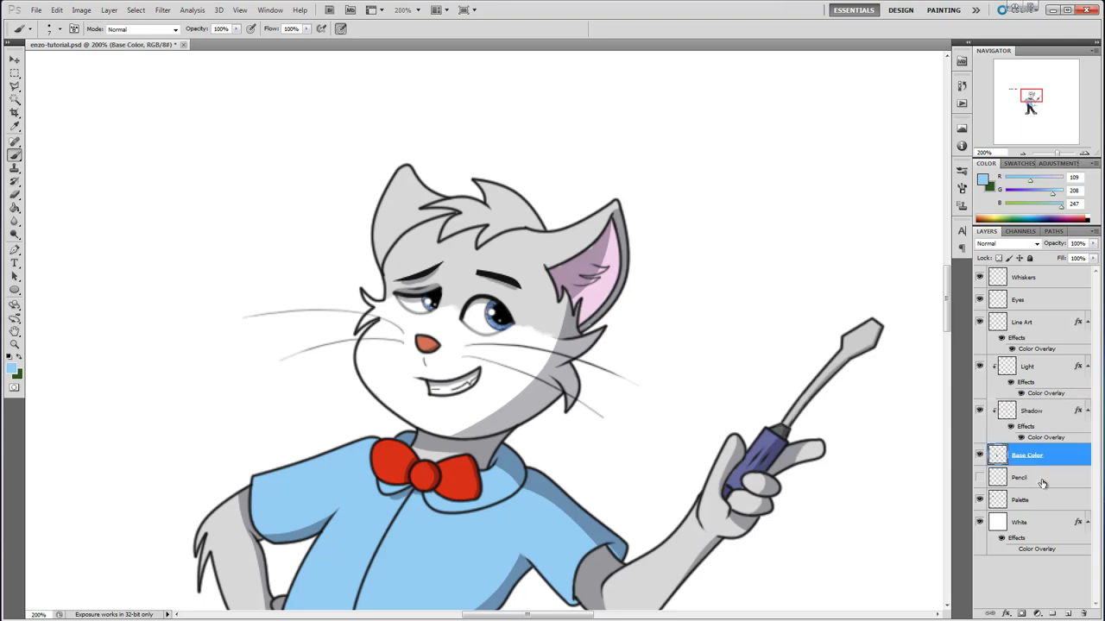
click(14, 125)
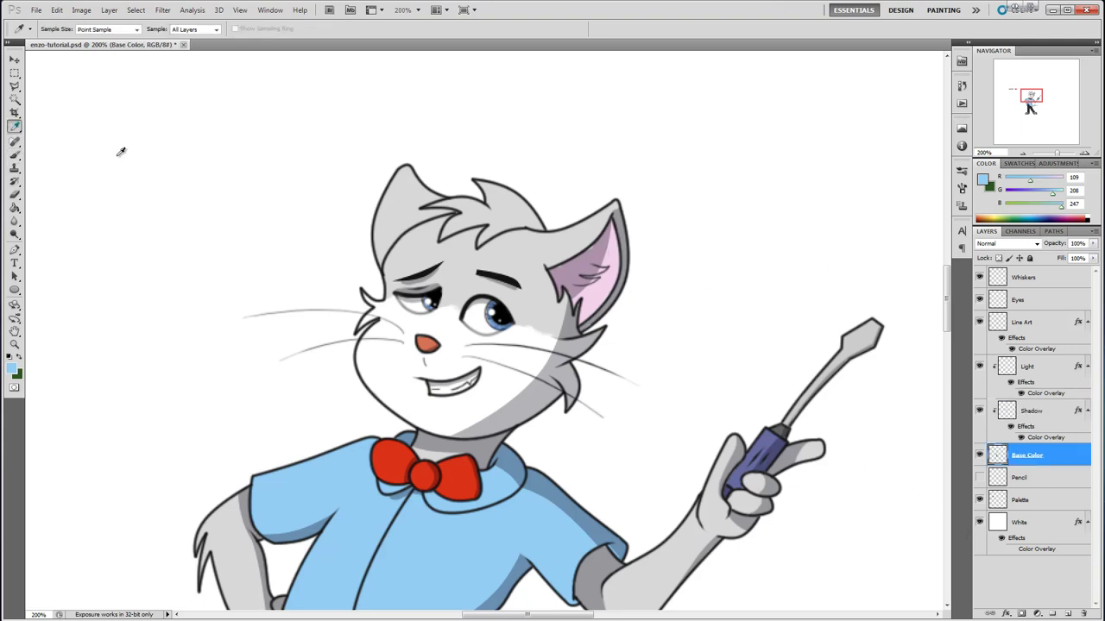
click(618, 255)
click(15, 155)
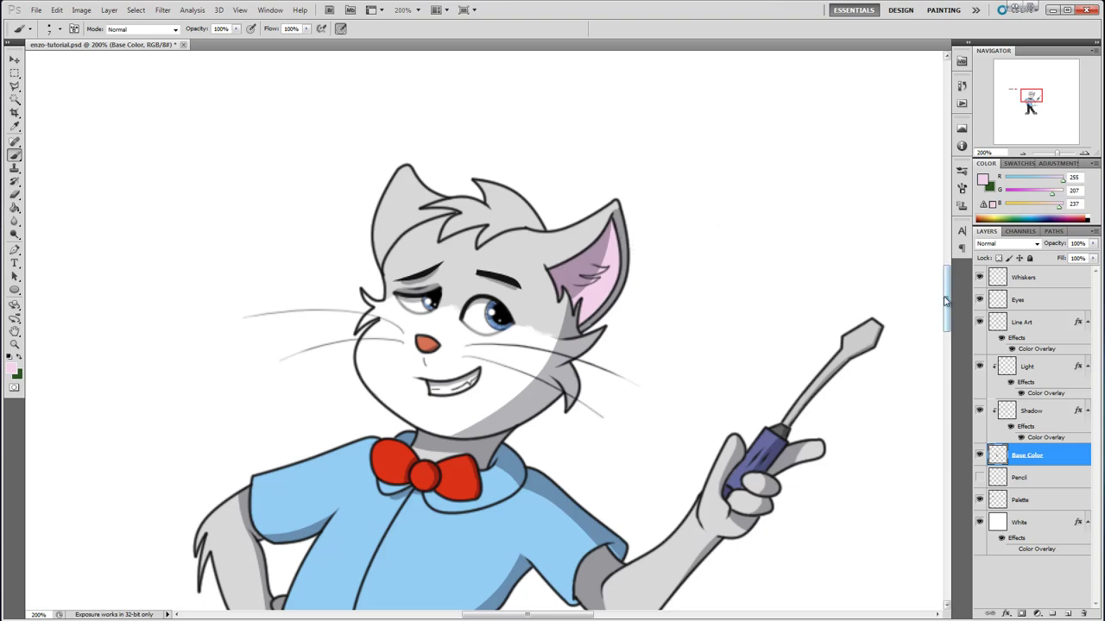
Sample the shirt's light blue as the brush color and make the Shadow layer active again.
drag(946, 298, 947, 319)
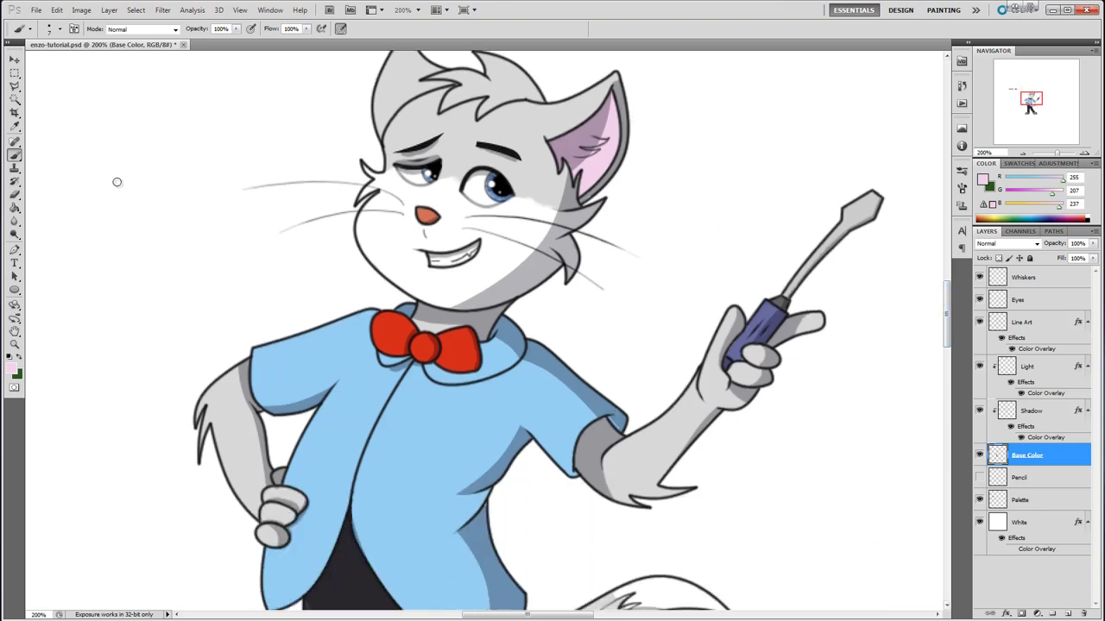
click(15, 126)
click(557, 372)
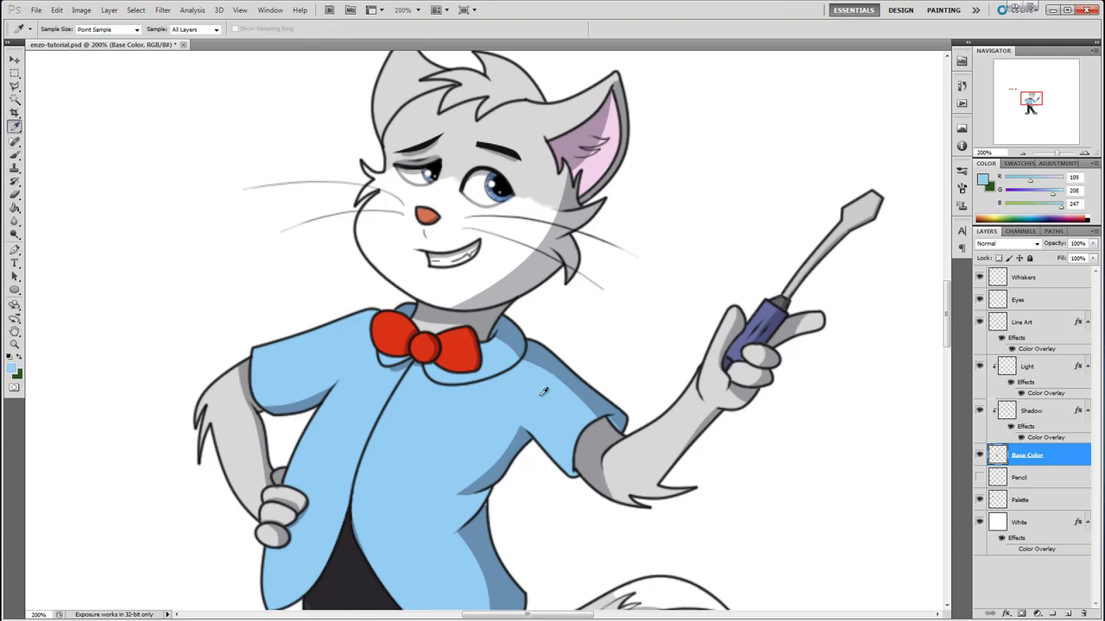
click(15, 156)
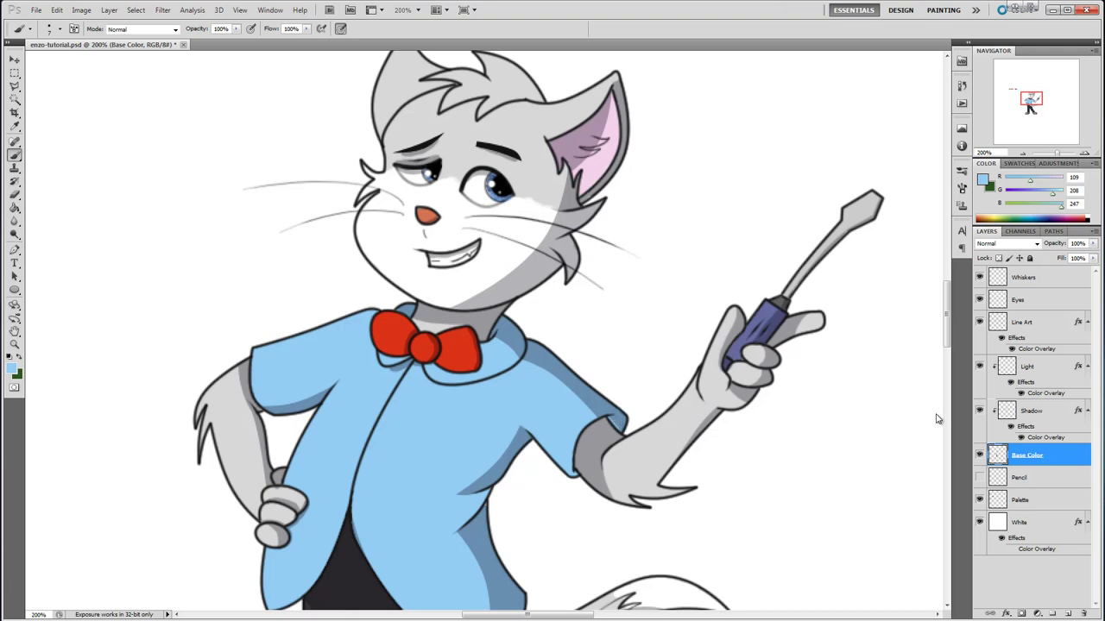
click(1041, 413)
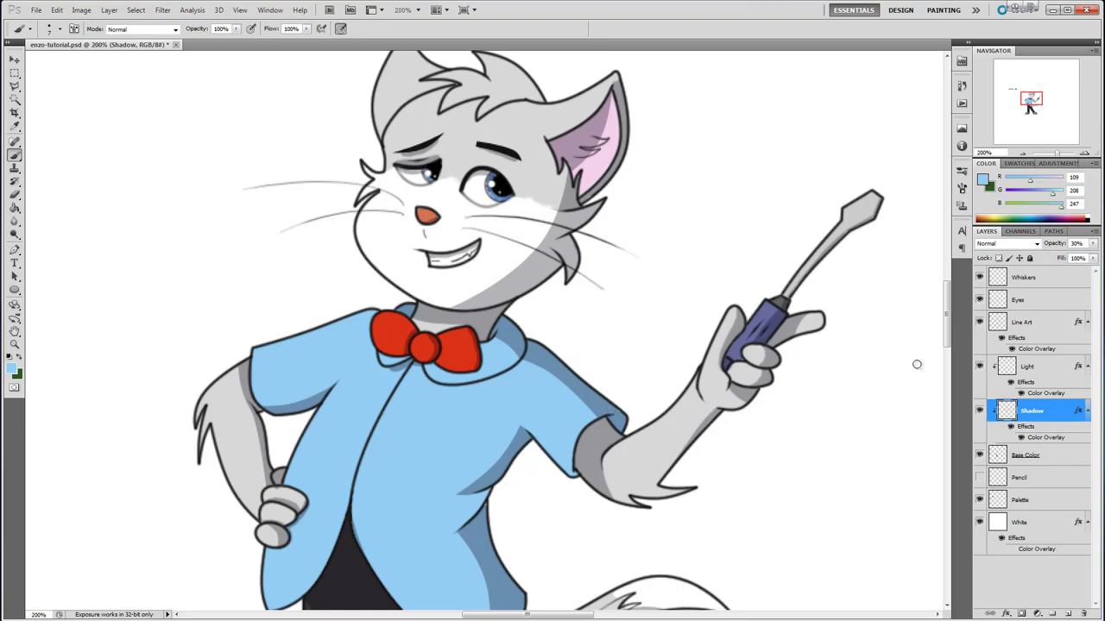
Draw a closed Pen path from the other ear's tip down its inner side, across the hair tuft and around outside the head.
drag(950, 319, 947, 302)
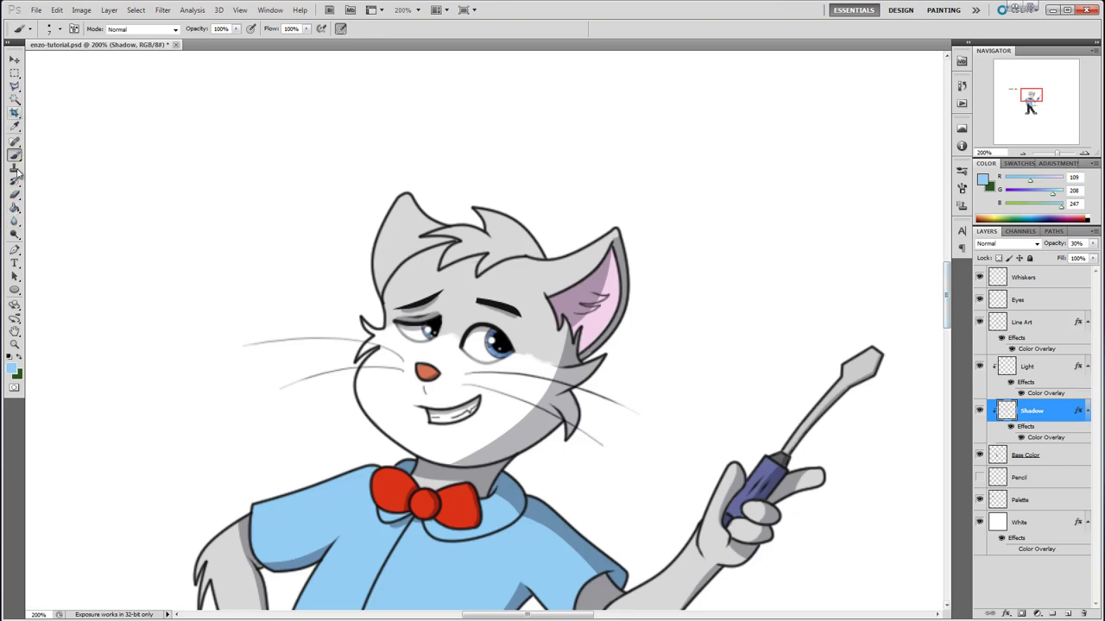
click(15, 250)
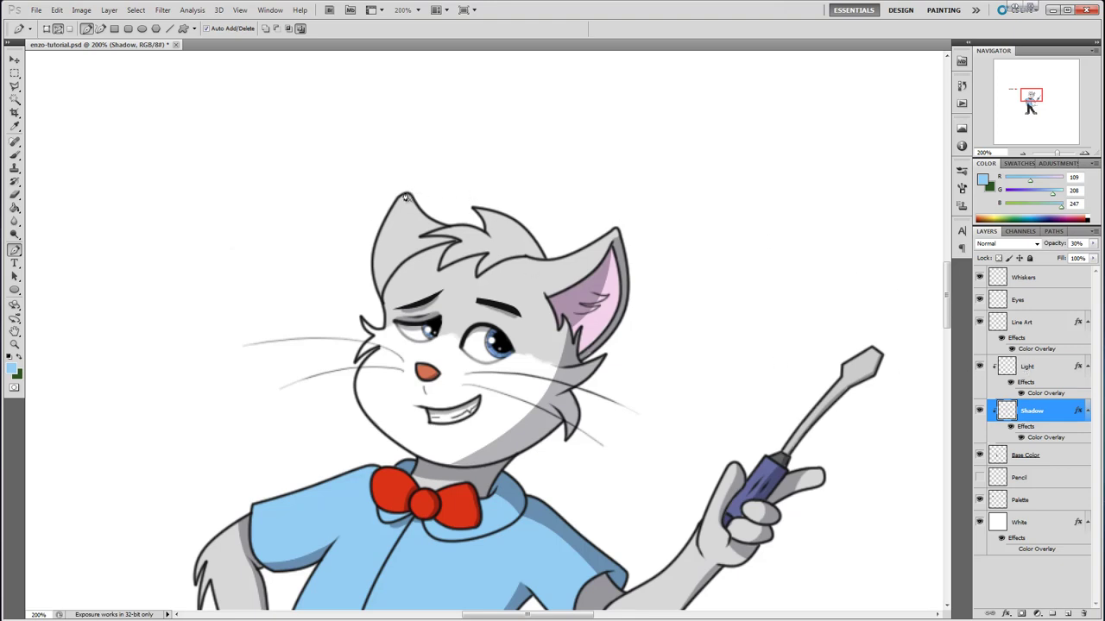
click(409, 231)
drag(411, 231, 415, 226)
click(457, 242)
click(458, 203)
drag(427, 163, 416, 159)
click(403, 195)
Fill the ear shadow path with the foreground color and switch to the Eraser for cleanup.
right_click(426, 208)
click(466, 275)
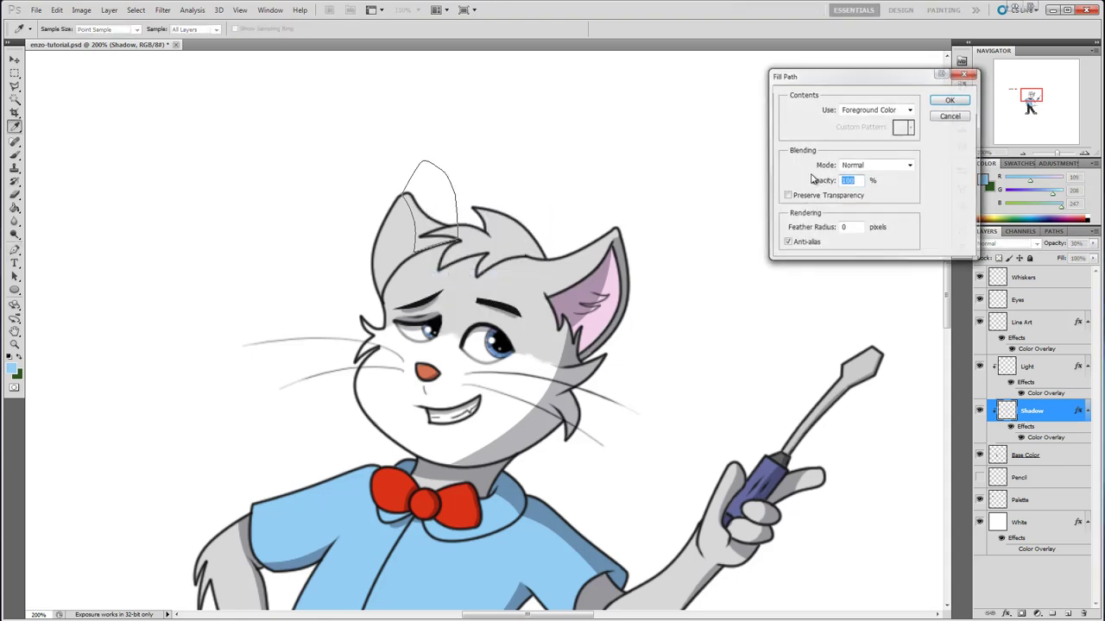
click(945, 100)
click(14, 194)
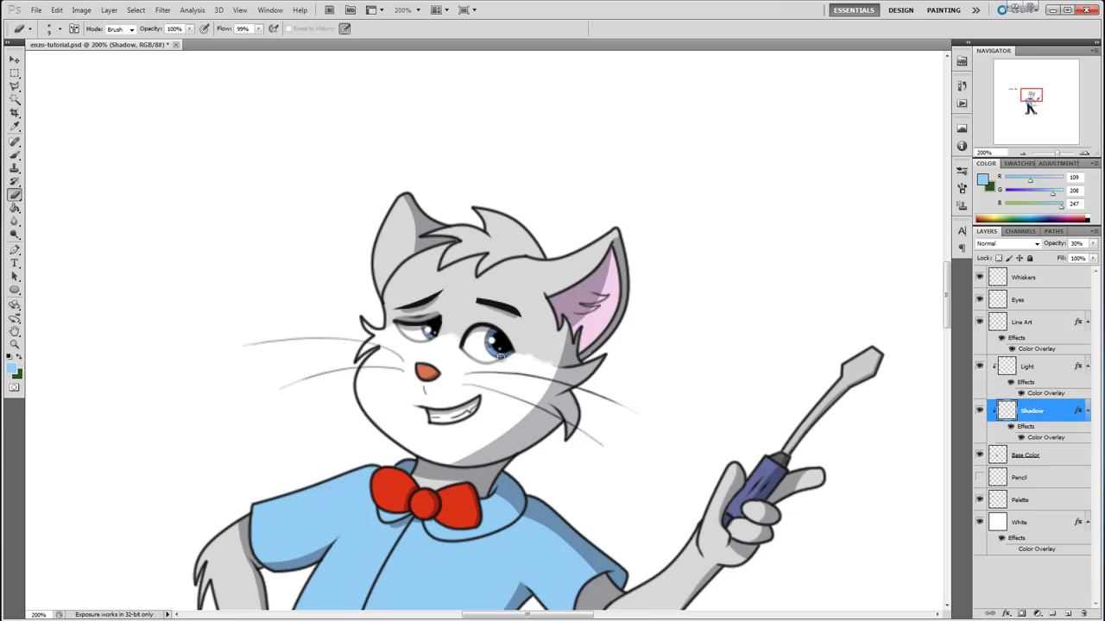
Brush shadows along the back of the hair tuft and under the hair spikes on the forehead, then switch to the Eraser.
click(15, 153)
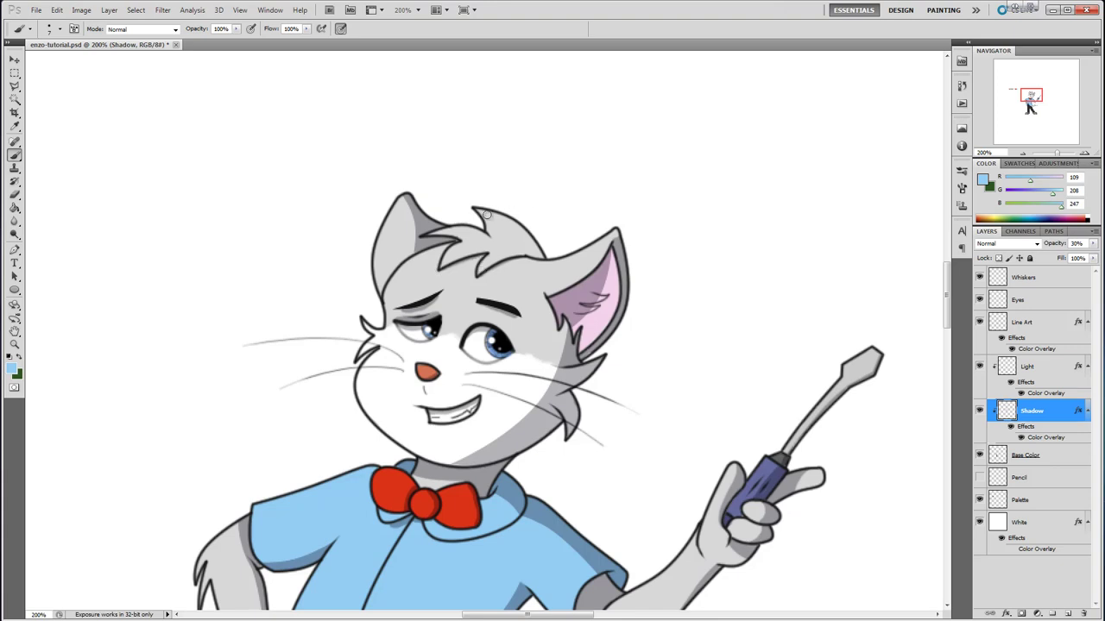
mouse_move(483, 213)
mouse_down()
mouse_move(532, 264)
mouse_move(544, 239)
mouse_move(520, 247)
mouse_move(539, 254)
mouse_move(530, 258)
mouse_move(510, 223)
mouse_up()
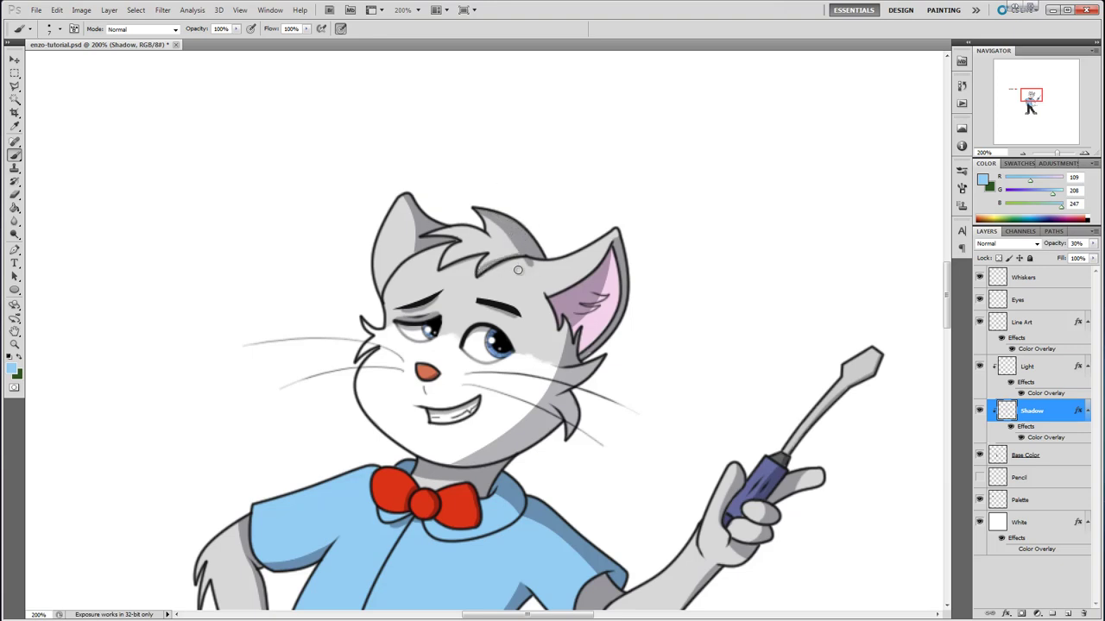
drag(433, 236, 472, 241)
click(14, 194)
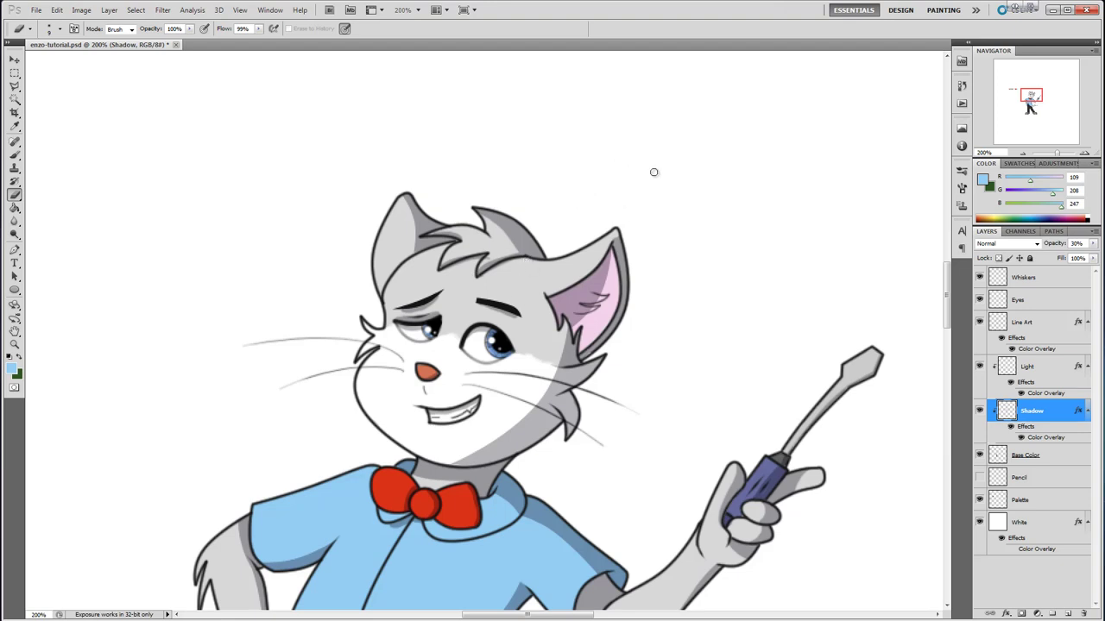
Select the Light layer and set the Brush size to 3 px.
mouse_move(947, 294)
mouse_down()
mouse_move(937, 360)
mouse_move(949, 299)
mouse_up()
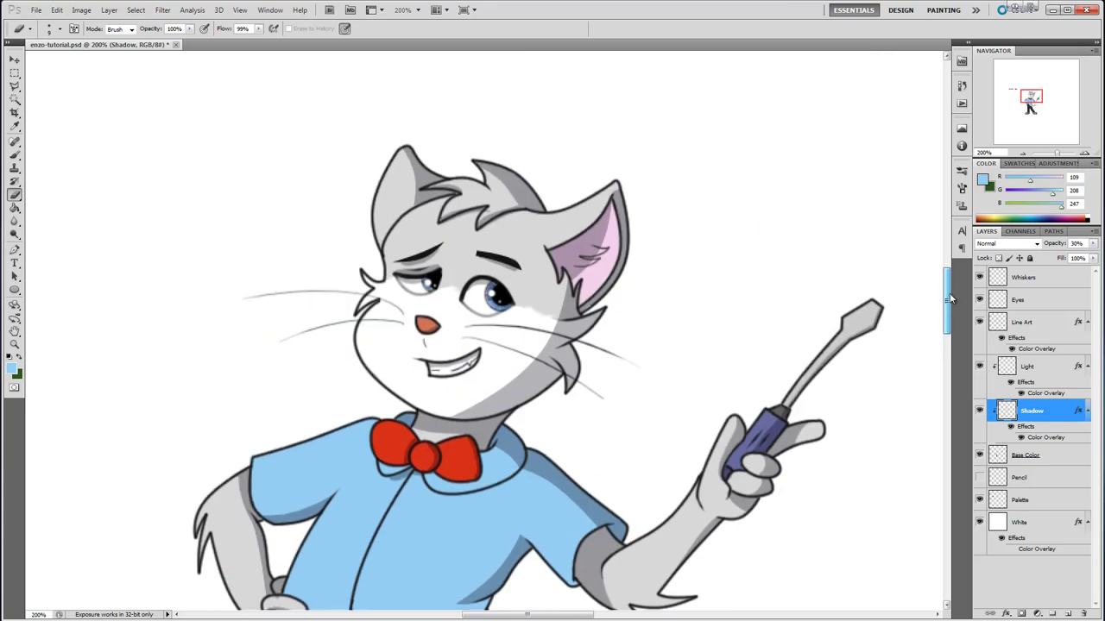
click(1045, 368)
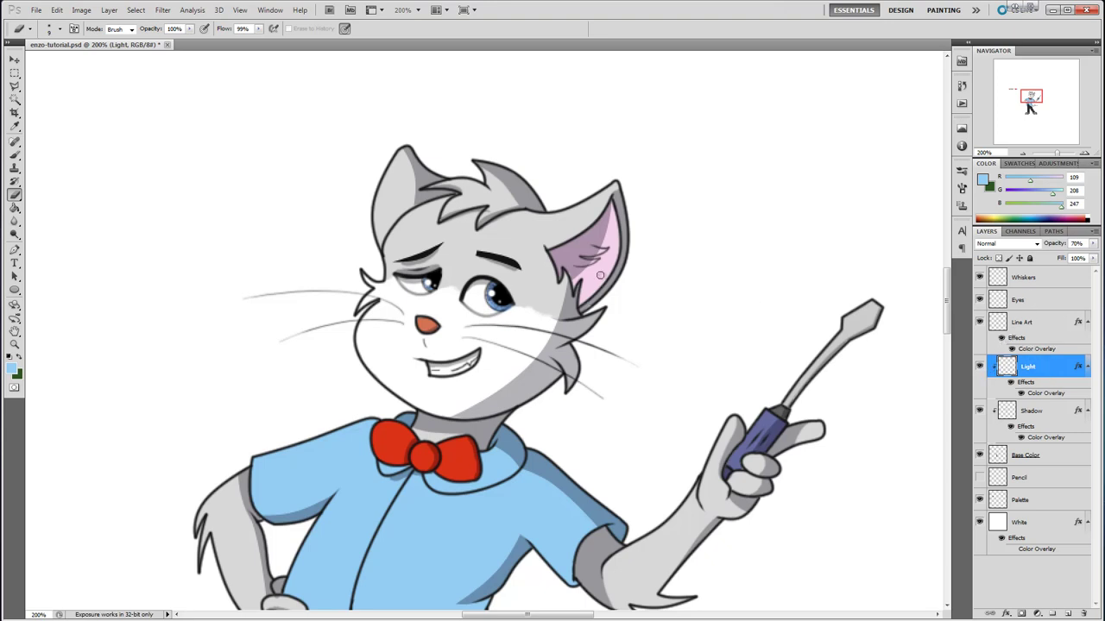
click(15, 251)
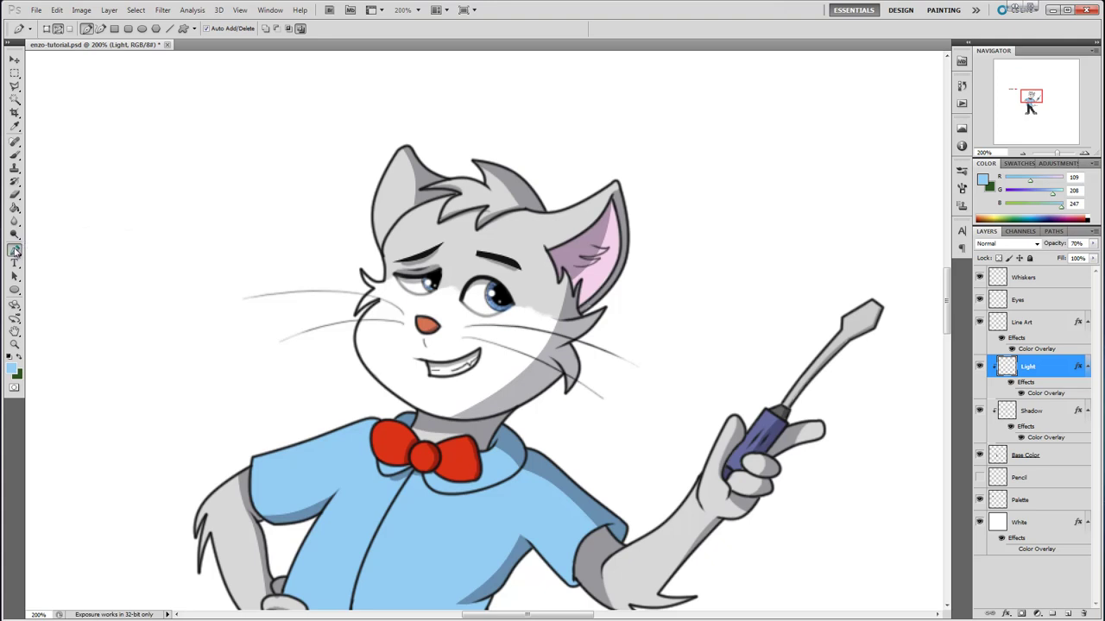
click(15, 155)
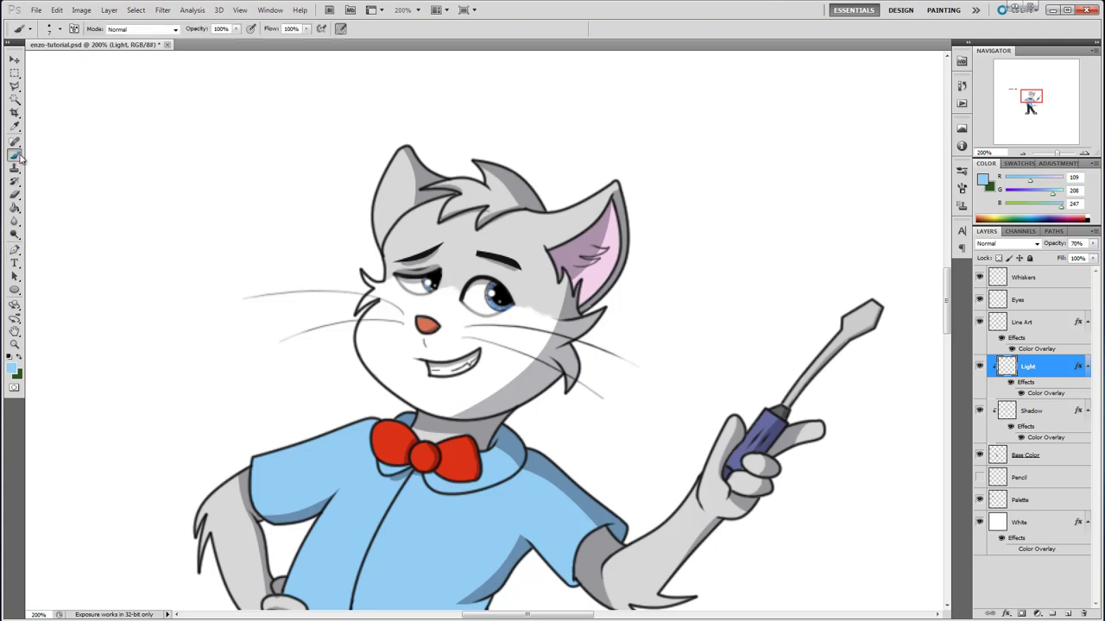
click(59, 30)
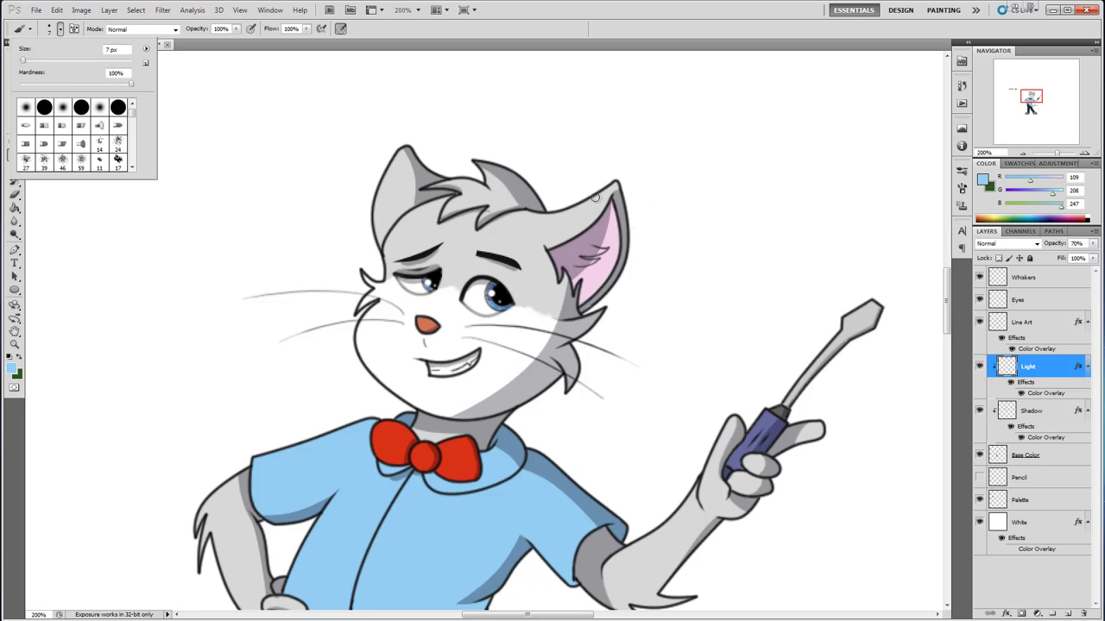
click(23, 63)
click(597, 16)
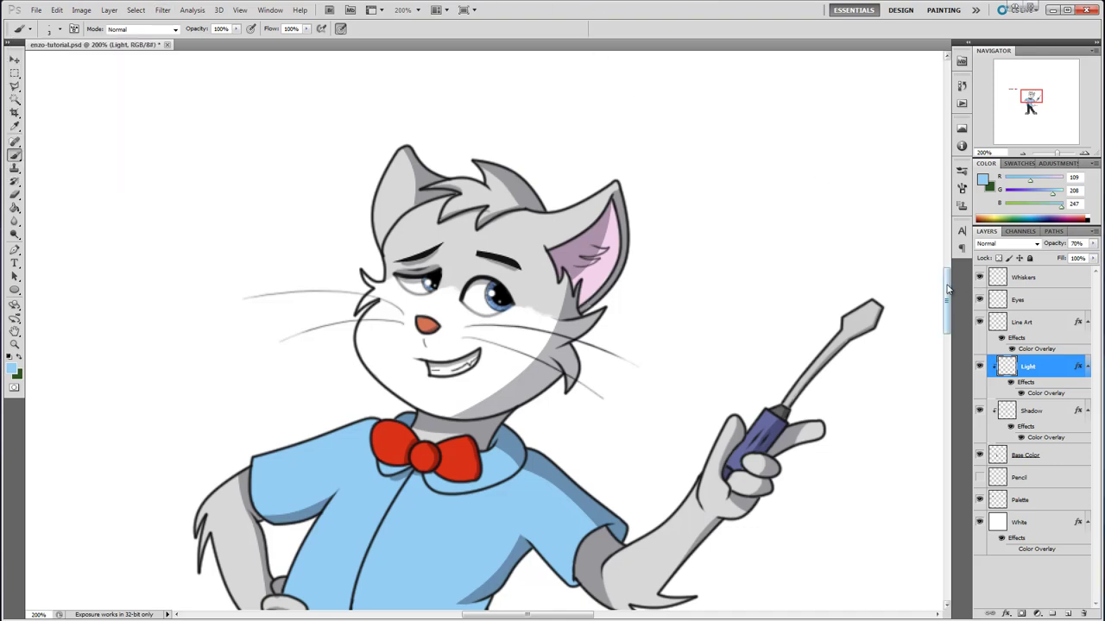
Stroke a Pen path highlight along the shirt collar's outer edge with the Brush and Simulate Pressure on.
drag(946, 291, 947, 296)
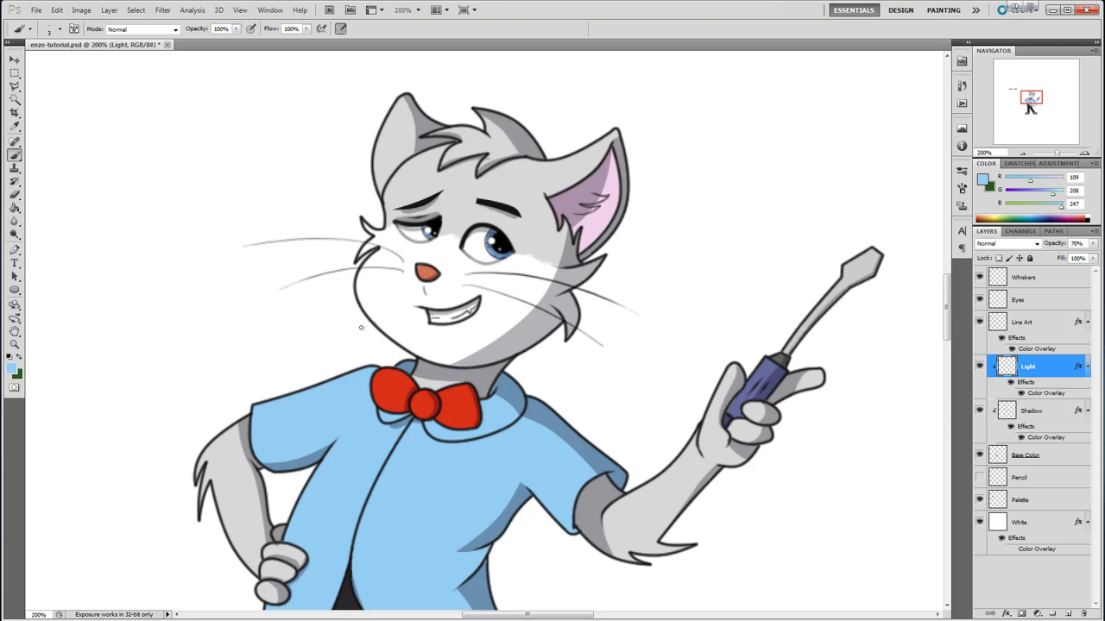
click(14, 250)
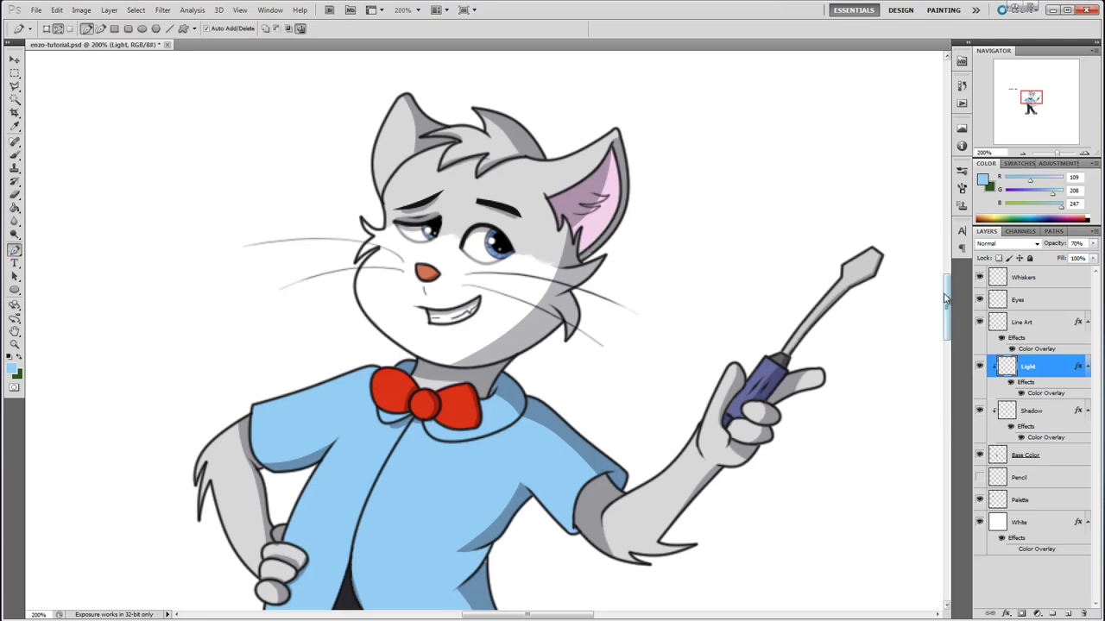
scroll(946, 311, down, 4)
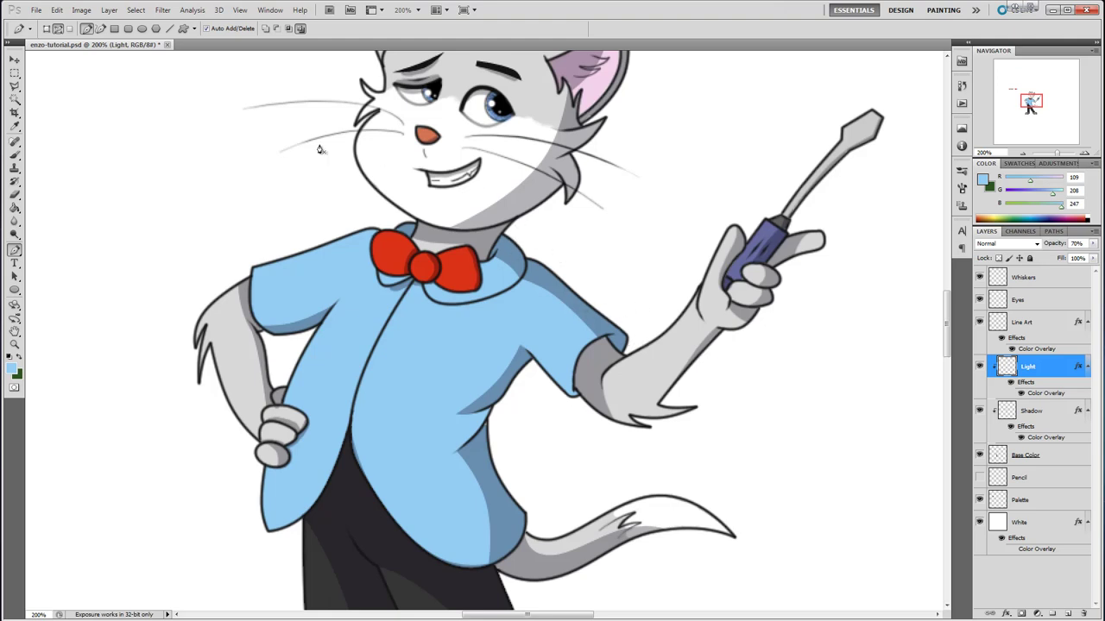
right_click(516, 251)
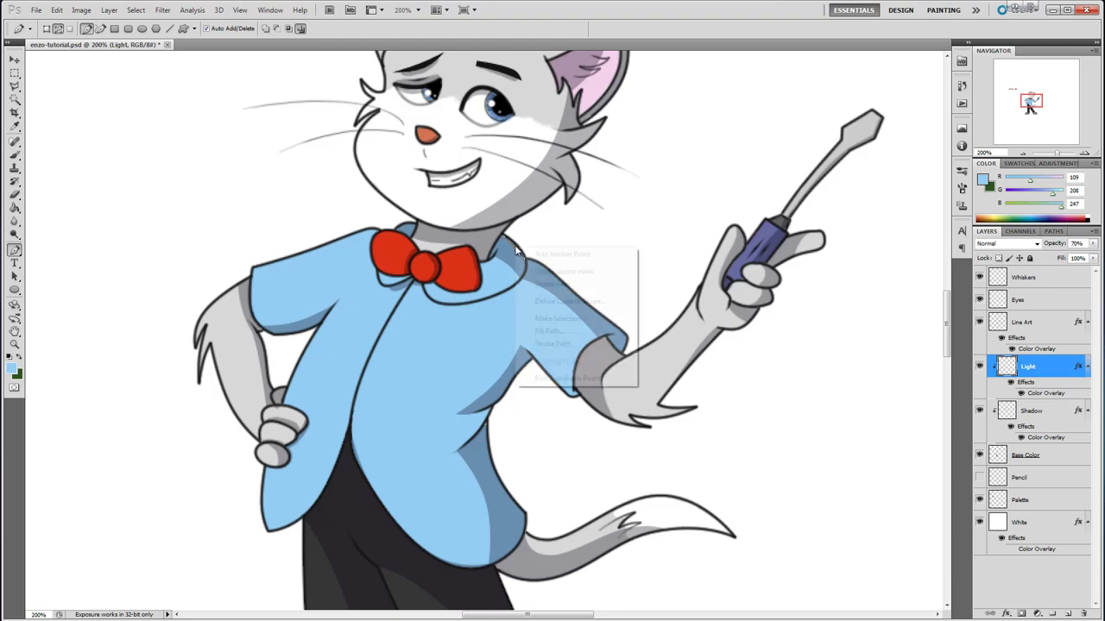
click(561, 344)
click(448, 316)
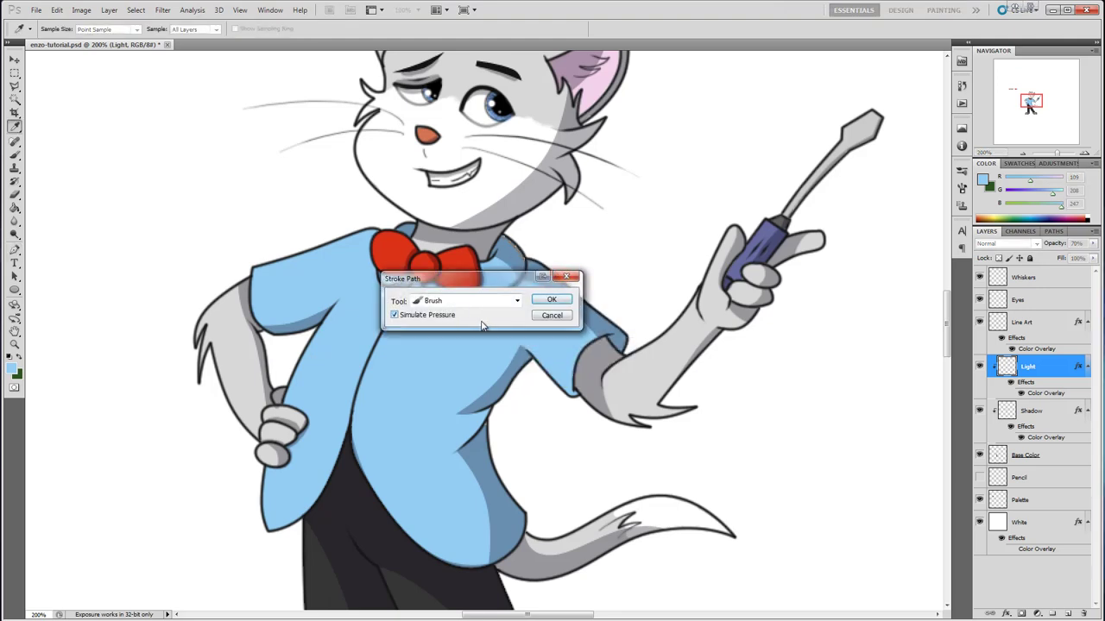
click(559, 301)
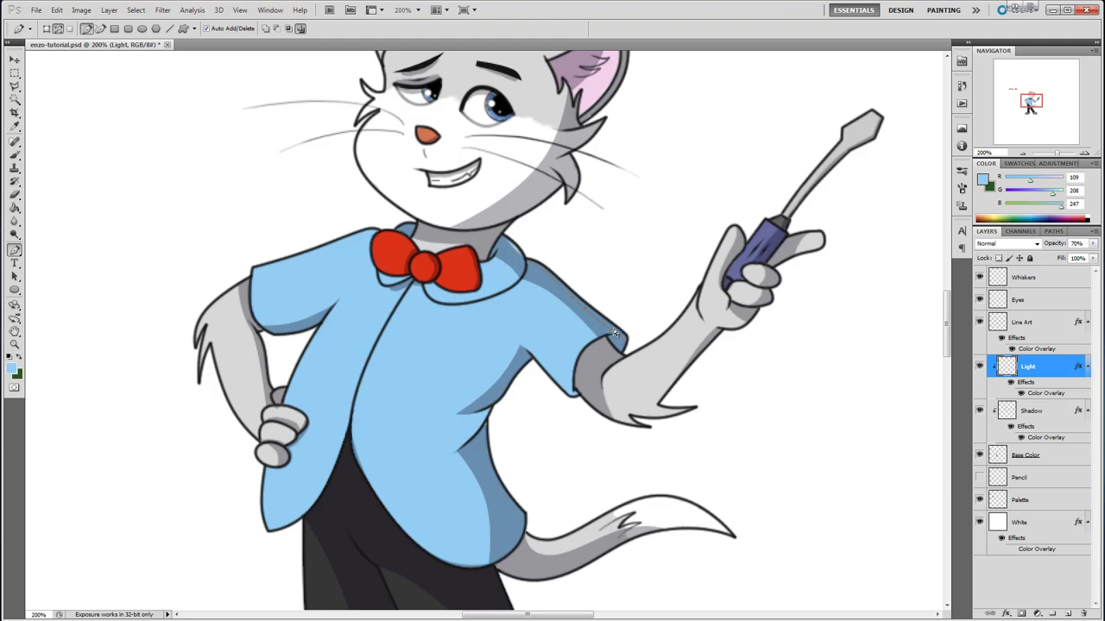
Stroke a Pen path highlight along the upper edge of the screwdriver arm's sleeve with the Brush.
right_click(590, 311)
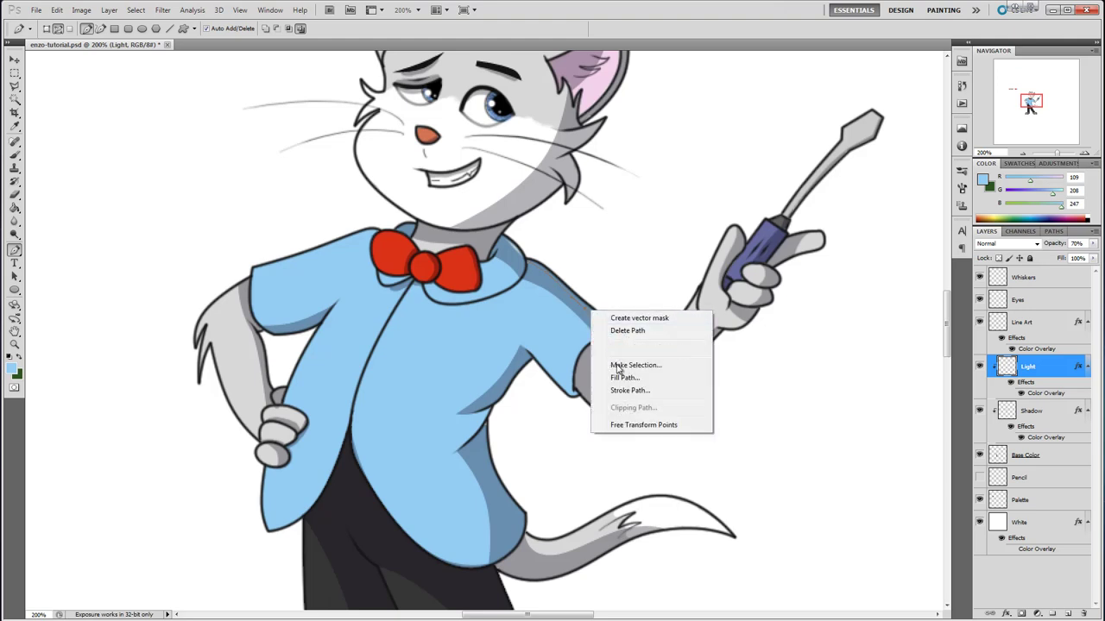
click(628, 392)
click(547, 299)
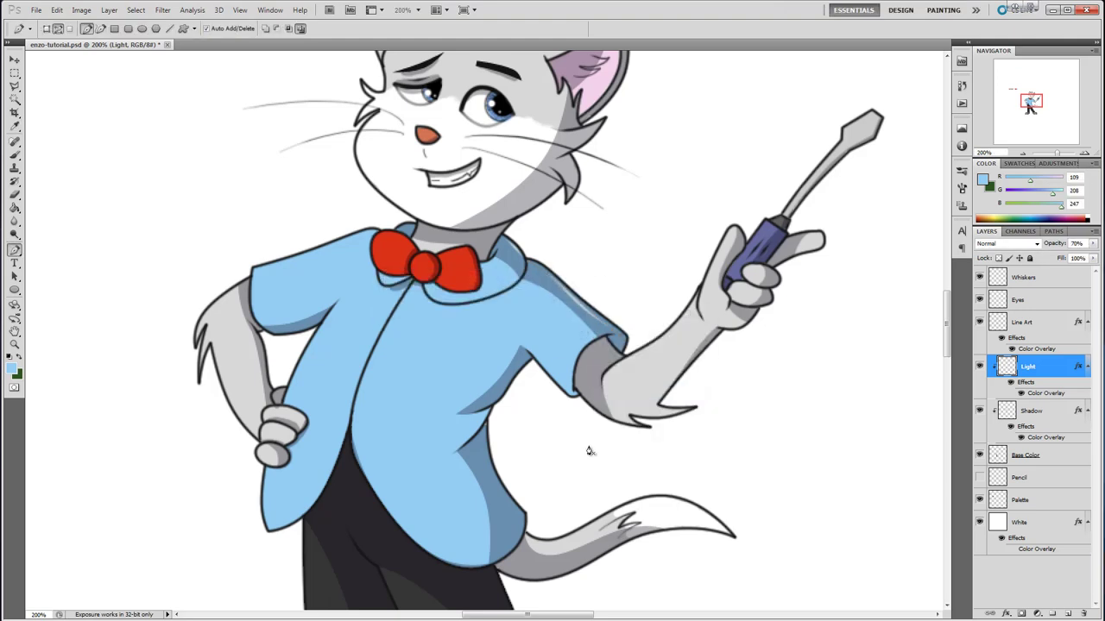
Stroke a Pen path highlight near the lower hem of the opposite sleeve with the Brush.
right_click(302, 330)
click(367, 422)
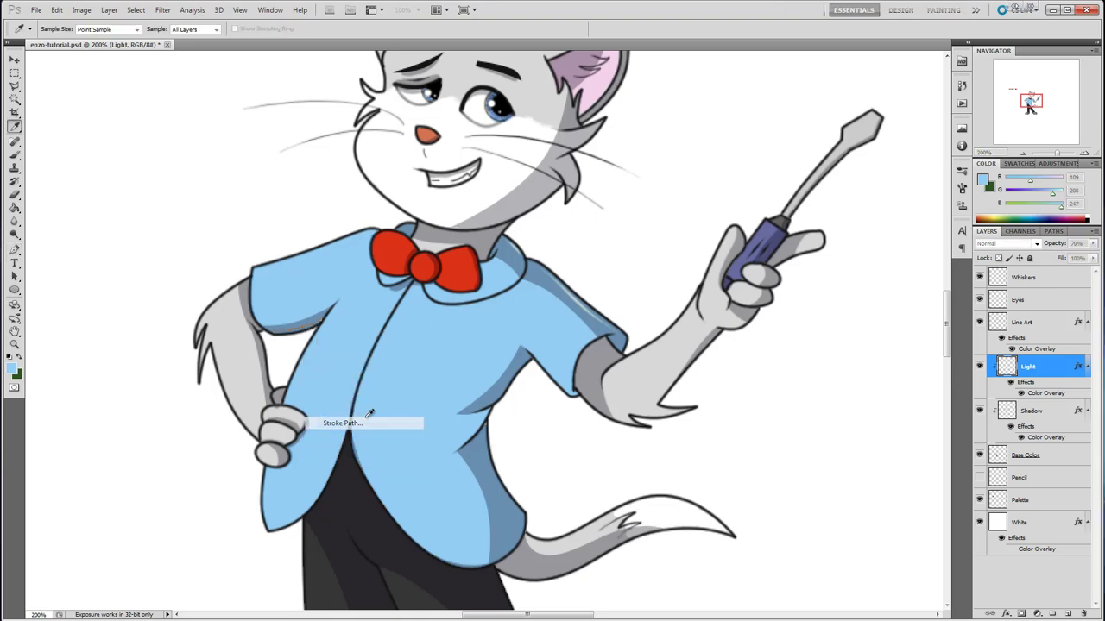
click(552, 300)
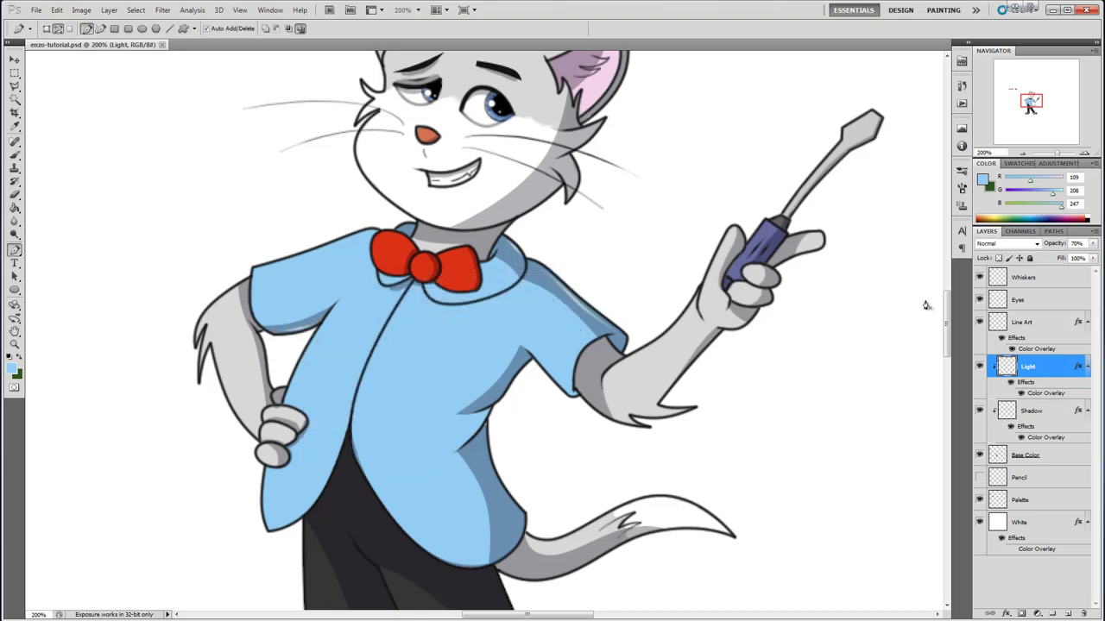
Stroke a Pen path highlight along the lower edge of the tail with the Brush and Simulate Pressure on.
scroll(944, 319, down, 3)
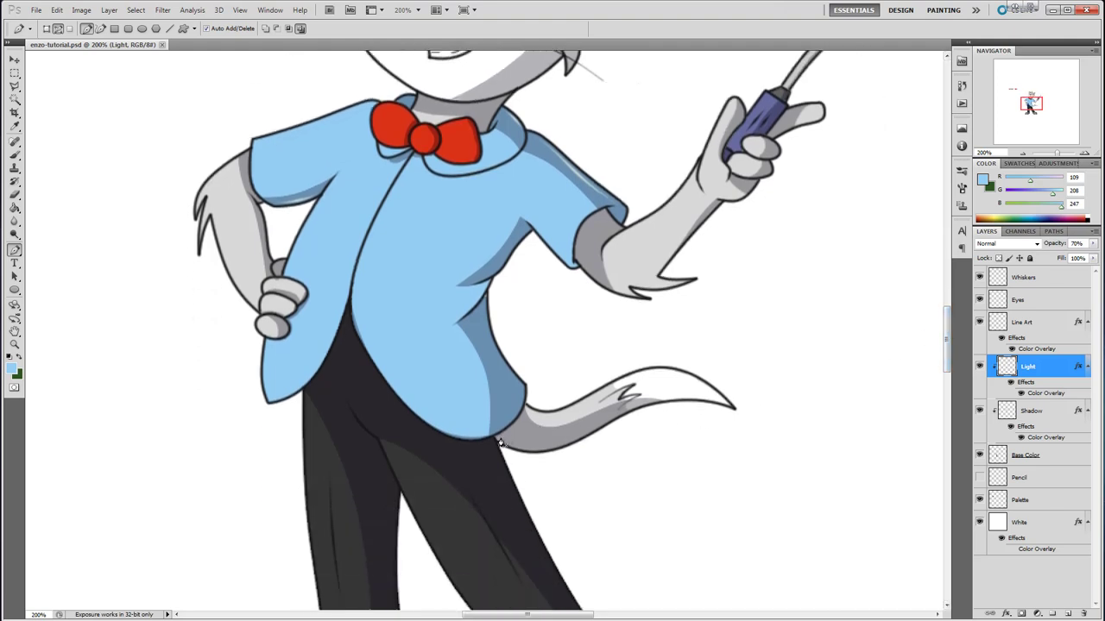
click(653, 401)
click(550, 426)
drag(550, 425, 546, 448)
drag(617, 420, 619, 414)
right_click(587, 434)
click(634, 528)
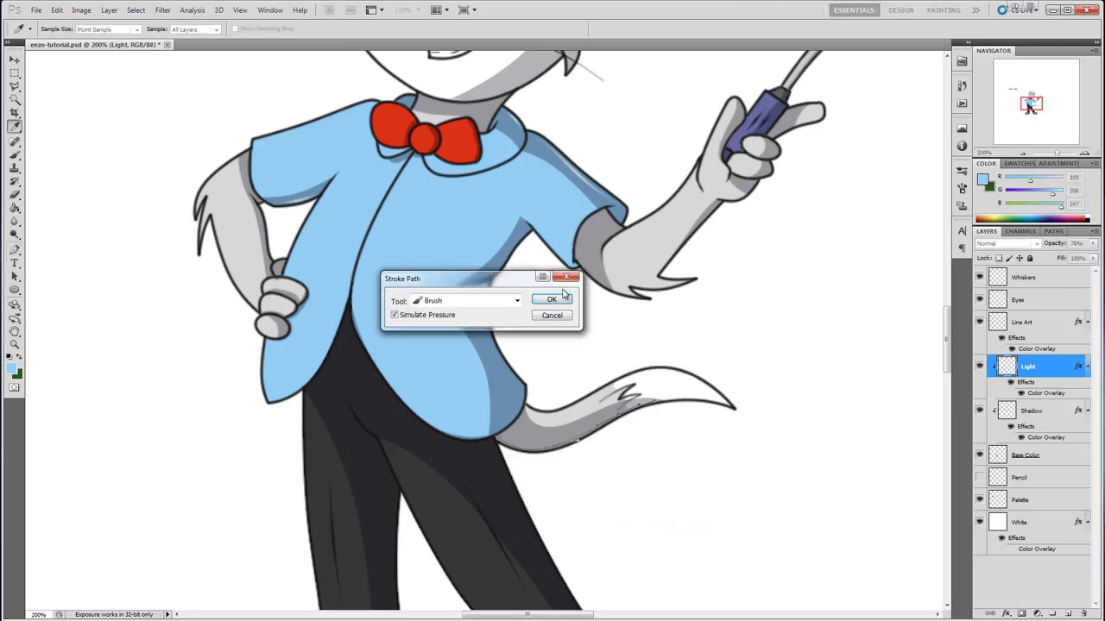
click(547, 299)
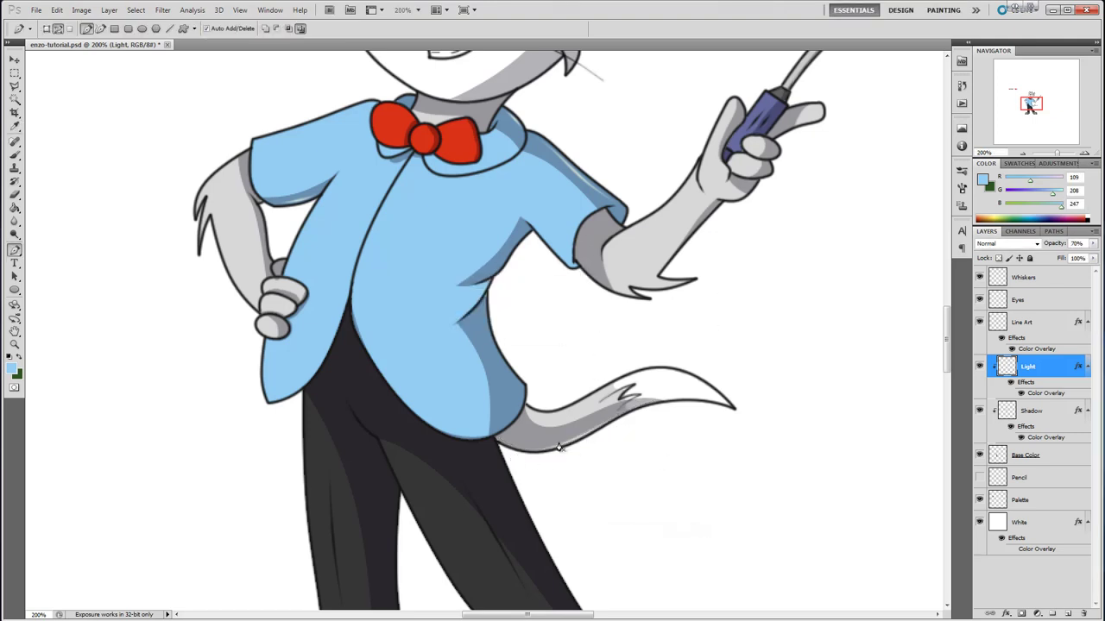
Draw a curved Pen path down the outer edge of the tail-side trouser leg and stroke it with the Brush and Simulate Pressure on.
scroll(947, 345, down, 5)
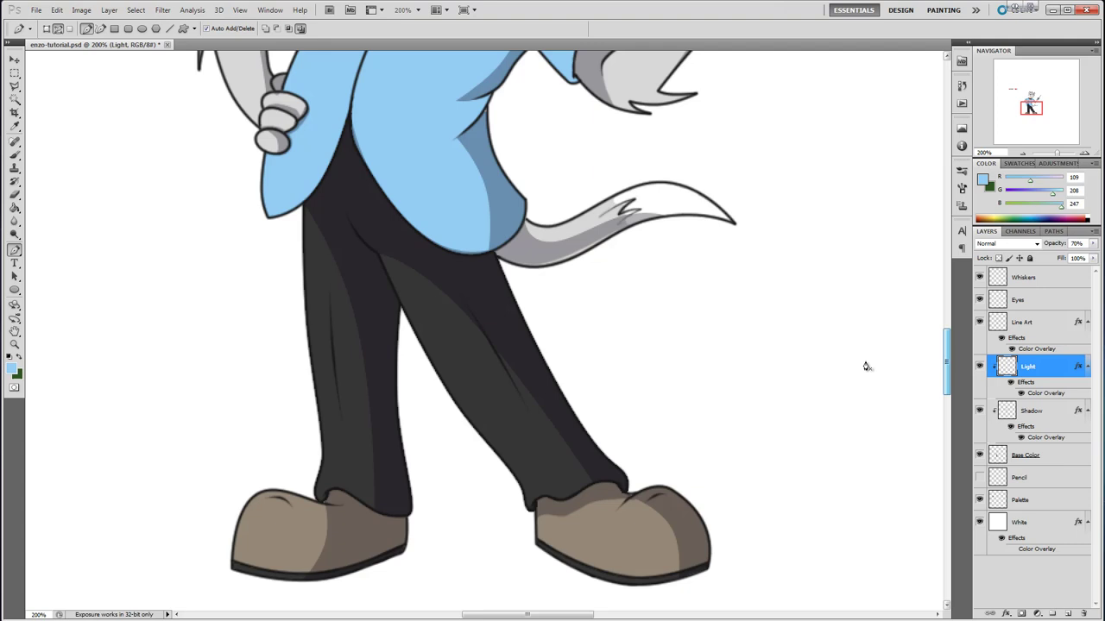
click(497, 257)
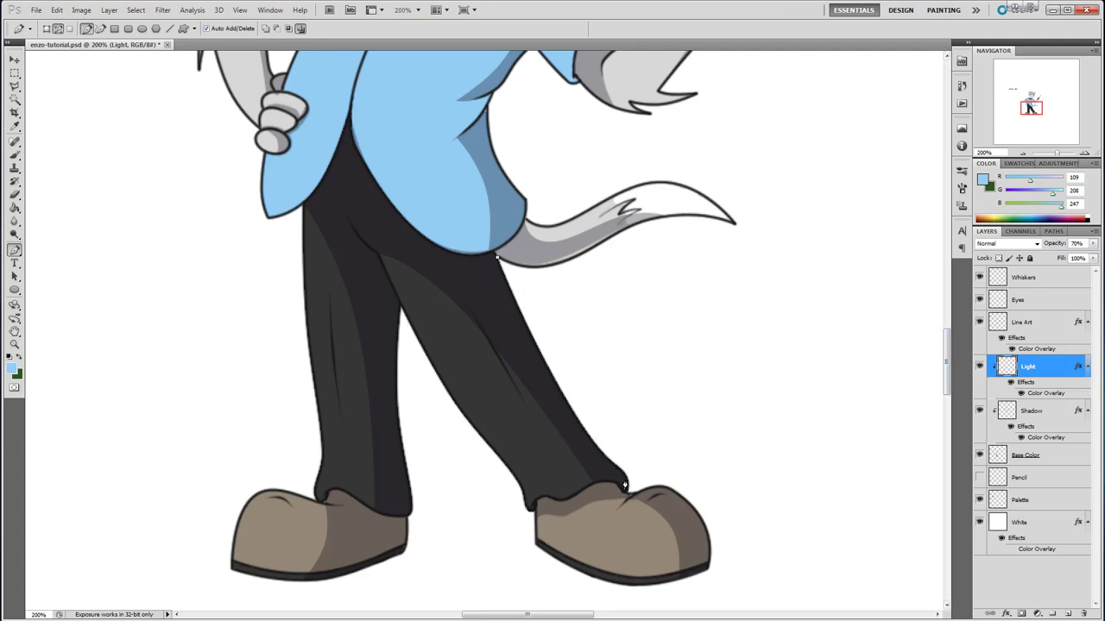
click(624, 479)
drag(560, 364, 550, 376)
drag(585, 435, 621, 471)
click(617, 471)
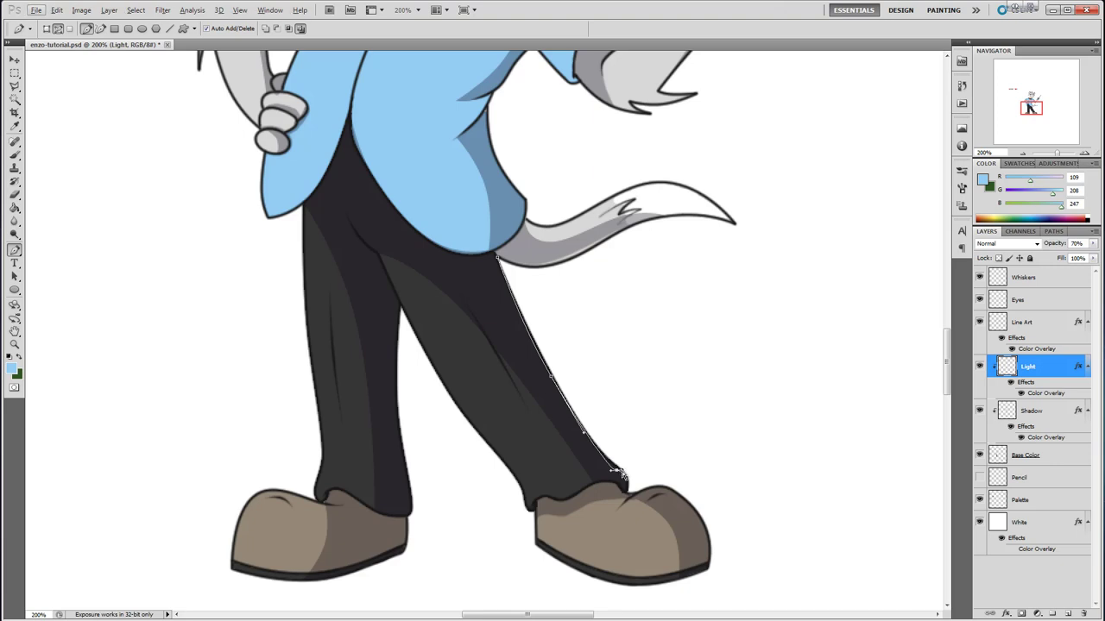
alt+click(619, 473)
right_click(571, 411)
click(611, 508)
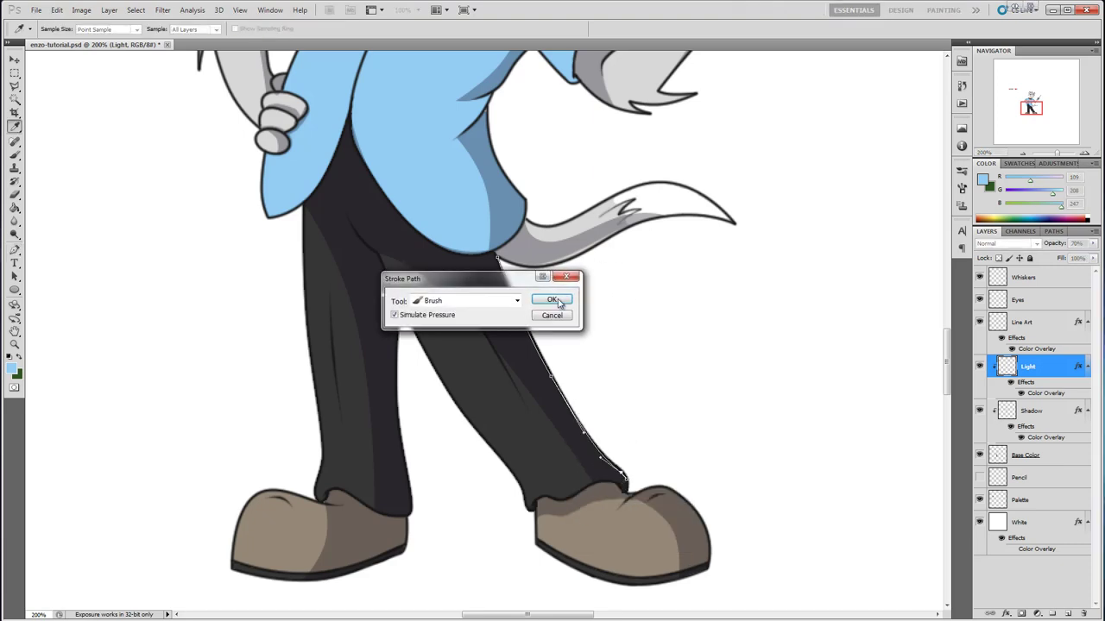
key(Return)
key(Return)
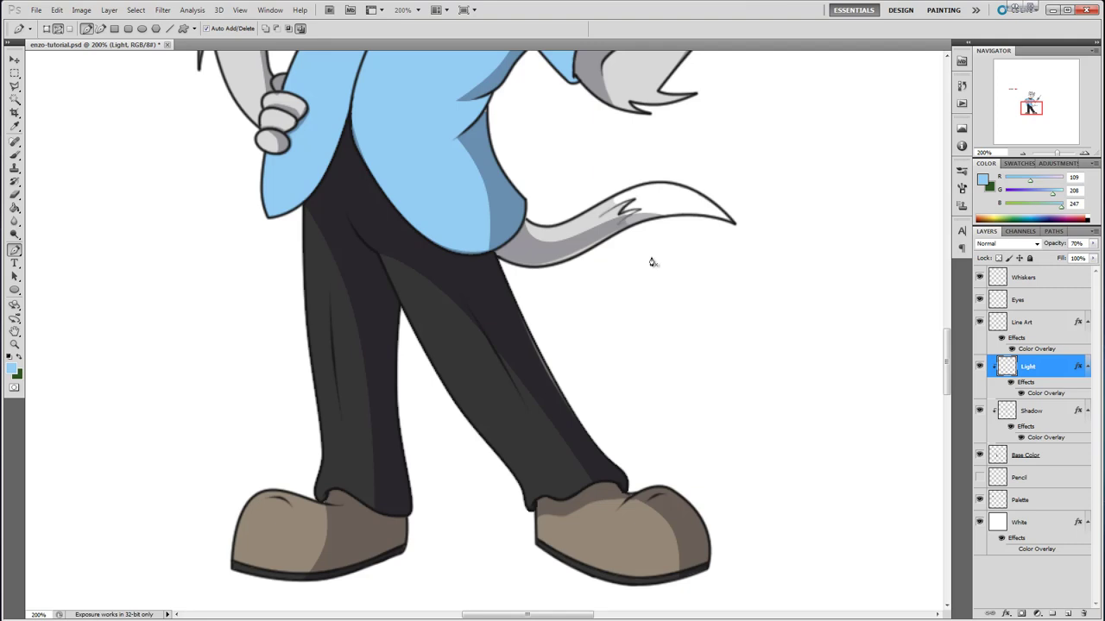
Undo the outer trouser-leg stroke, shift the path's points slightly inward, and stroke it again with the Brush and Simulate Pressure on.
key(ctrl+alt+z)
key(ctrl+alt+z)
drag(497, 257, 494, 257)
drag(552, 377, 551, 378)
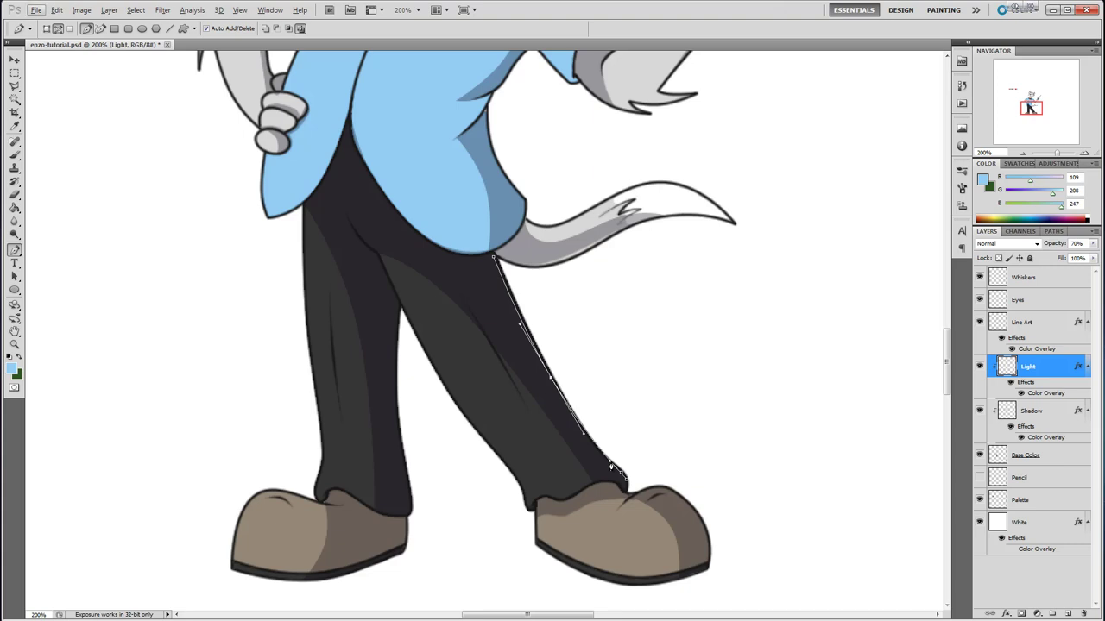
drag(610, 461, 604, 463)
right_click(566, 401)
click(614, 494)
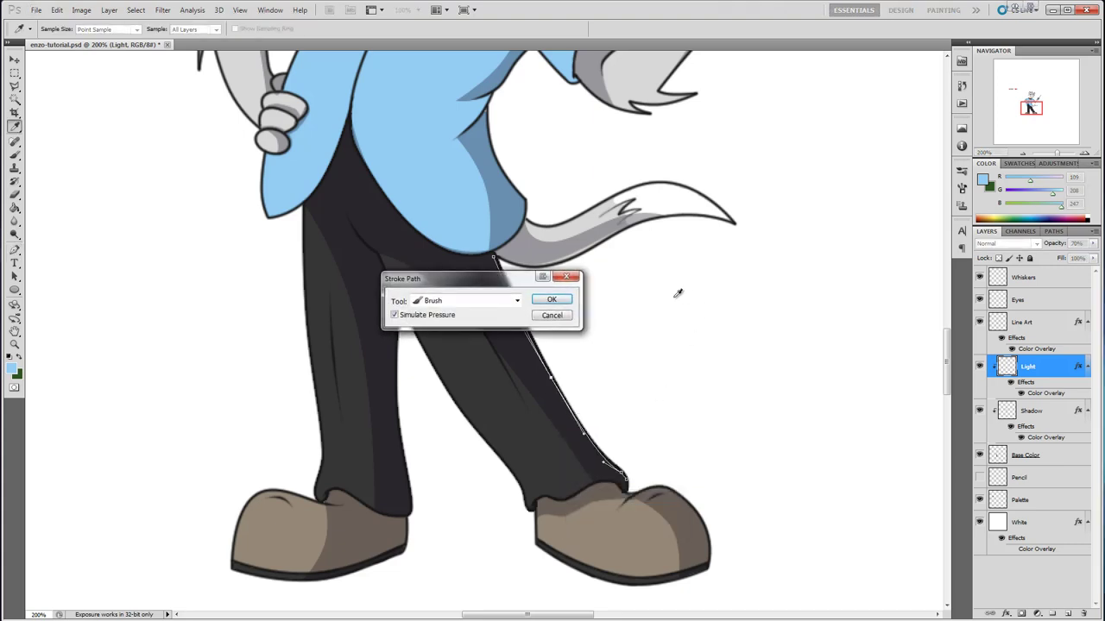
click(559, 300)
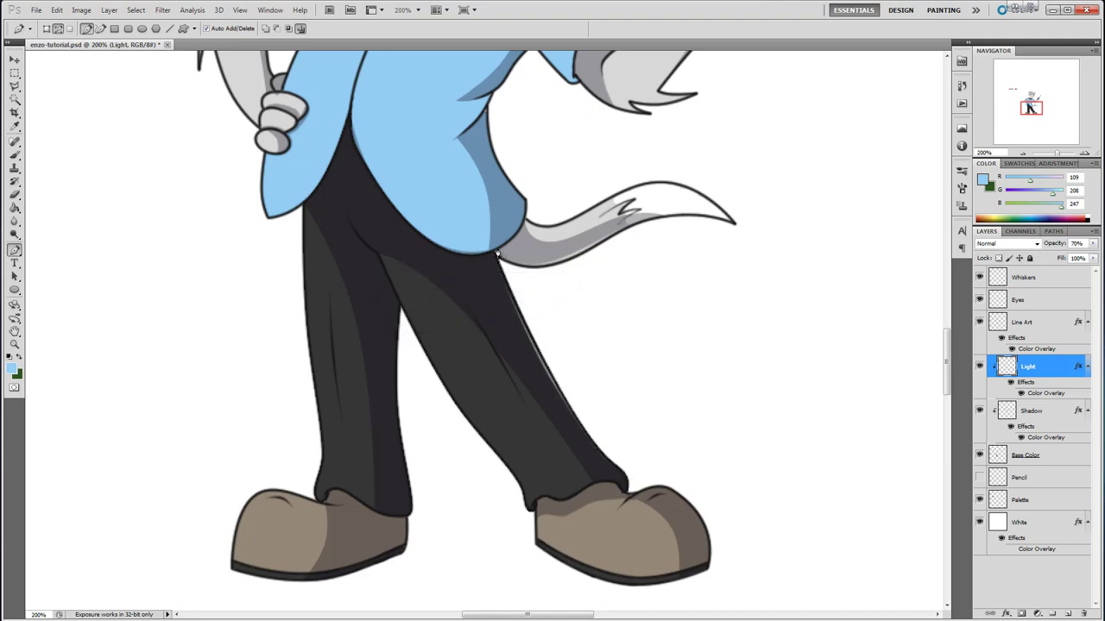
Stroke a Pen path highlight from the crotch down the inner edge of the other trouser leg with the Brush.
click(398, 301)
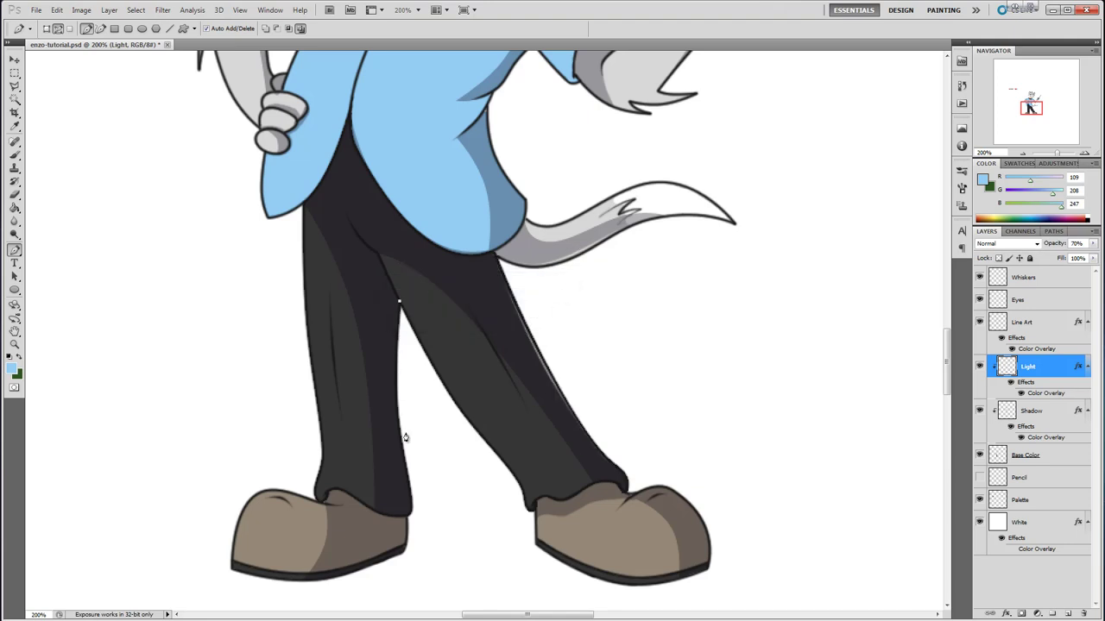
click(409, 512)
drag(403, 393, 393, 389)
click(403, 475)
drag(403, 475, 408, 480)
right_click(393, 381)
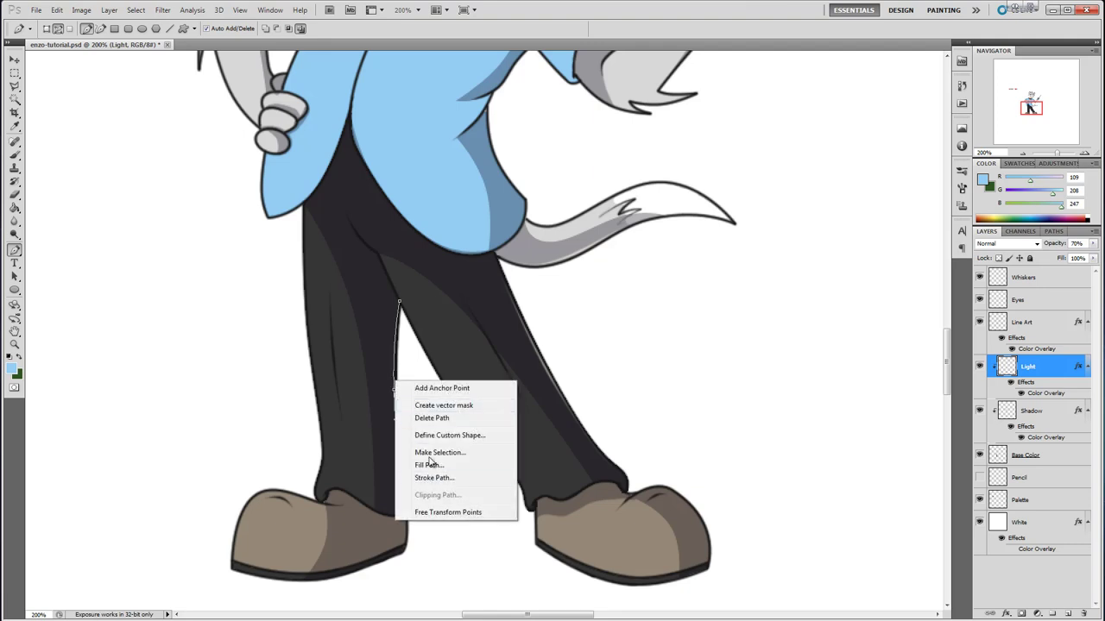
click(444, 480)
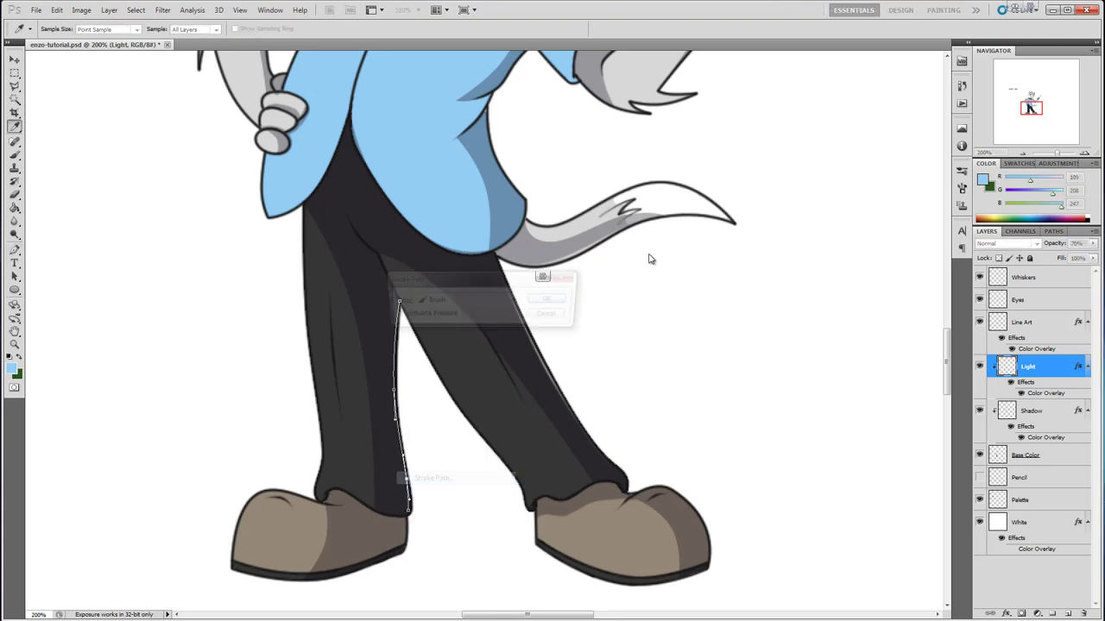
click(563, 301)
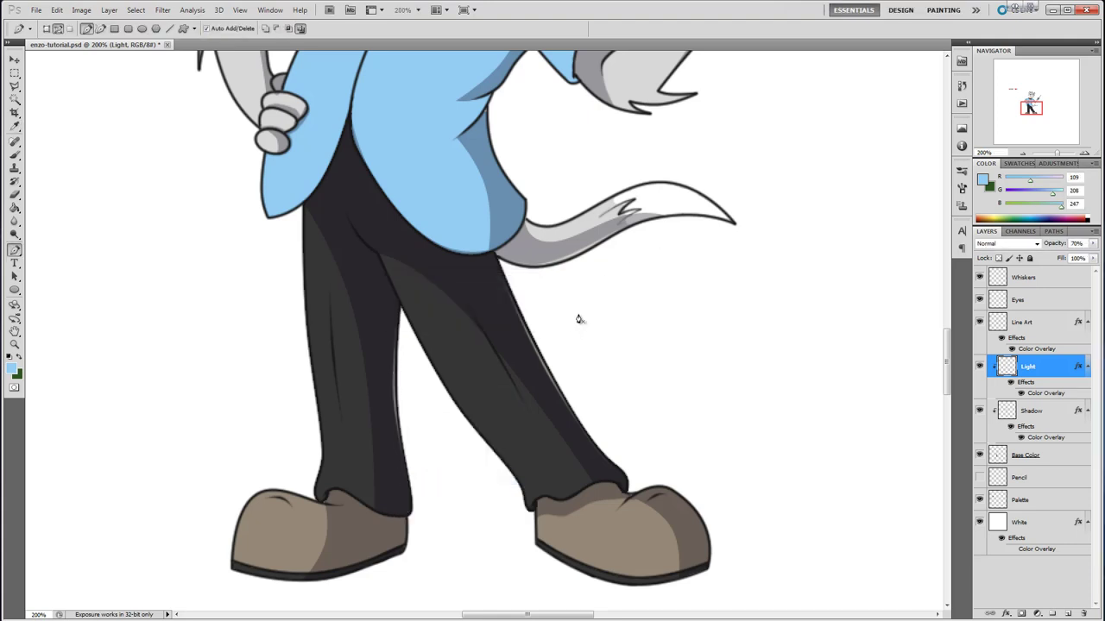
Draw a curved Pen path over the toe of the tail-side shoe and stroke it with the Brush and Simulate Pressure on.
click(639, 492)
click(706, 565)
drag(672, 529, 677, 483)
right_click(687, 508)
click(738, 466)
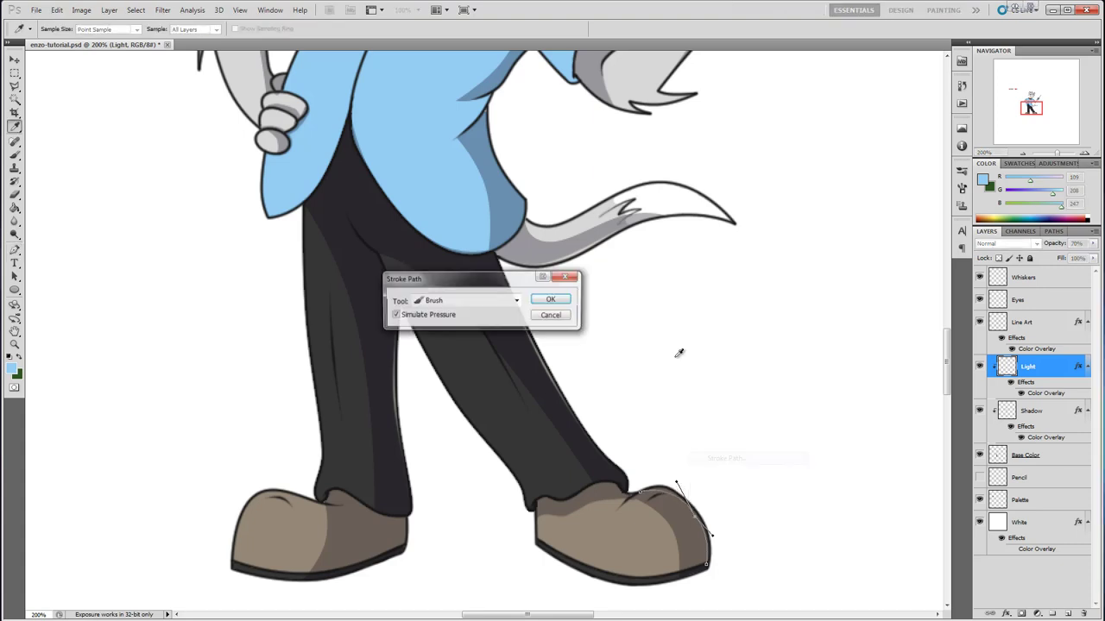
click(550, 297)
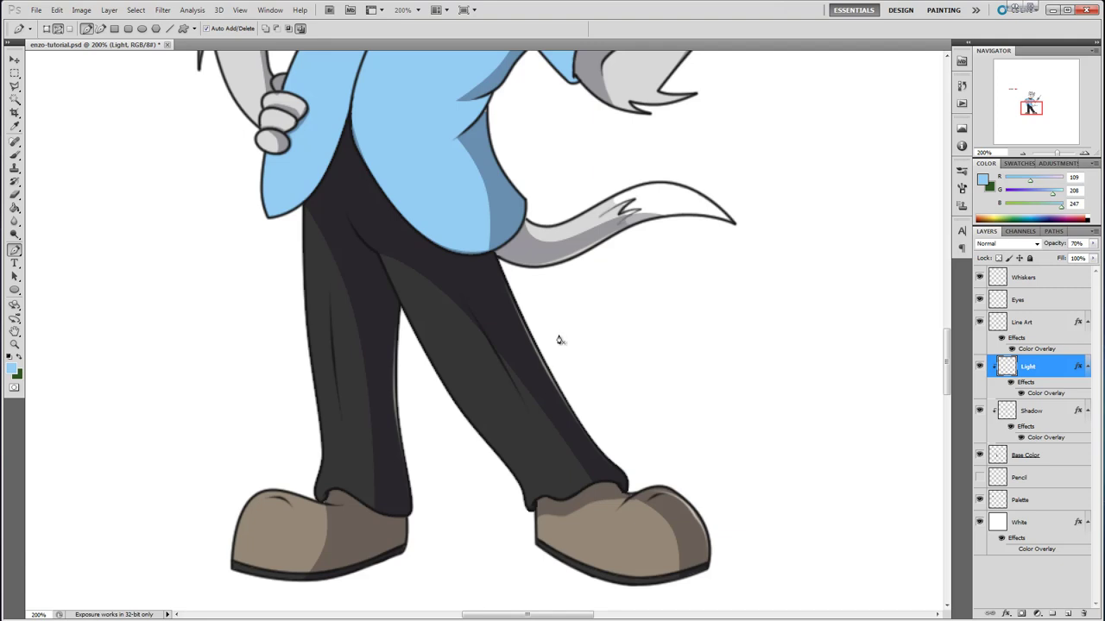
Undo the shoe-toe stroke, reshape the path to follow the toe's outline more closely, and stroke it again with the Brush.
key(ctrl+alt+z)
key(ctrl+alt+z)
click(695, 519)
drag(658, 517, 713, 535)
drag(678, 498, 684, 501)
right_click(679, 514)
click(721, 592)
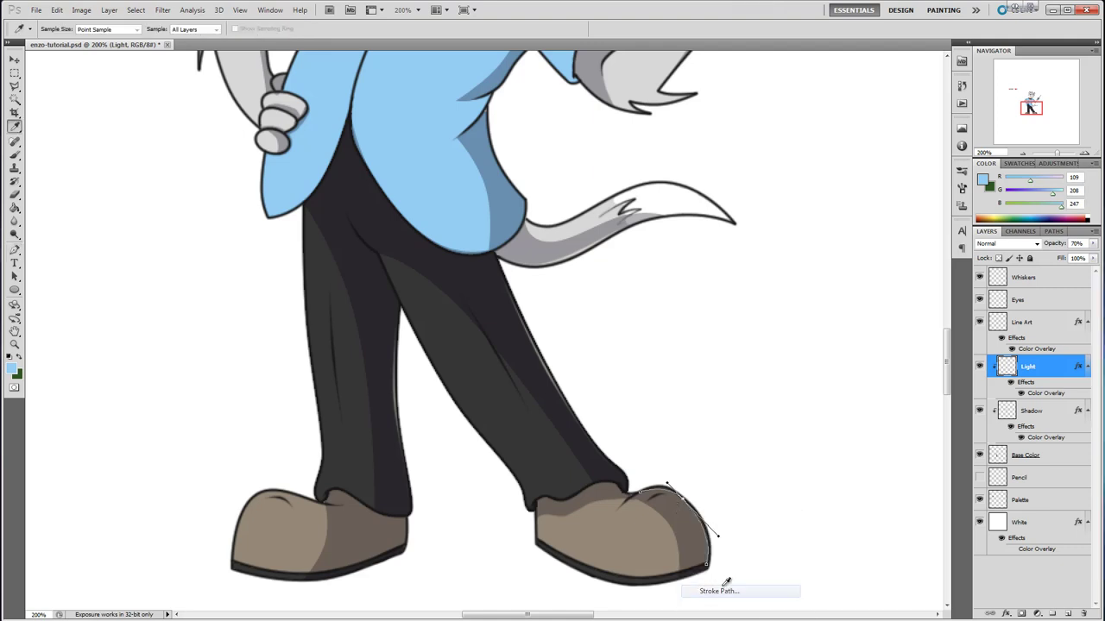
key(Return)
key(Return)
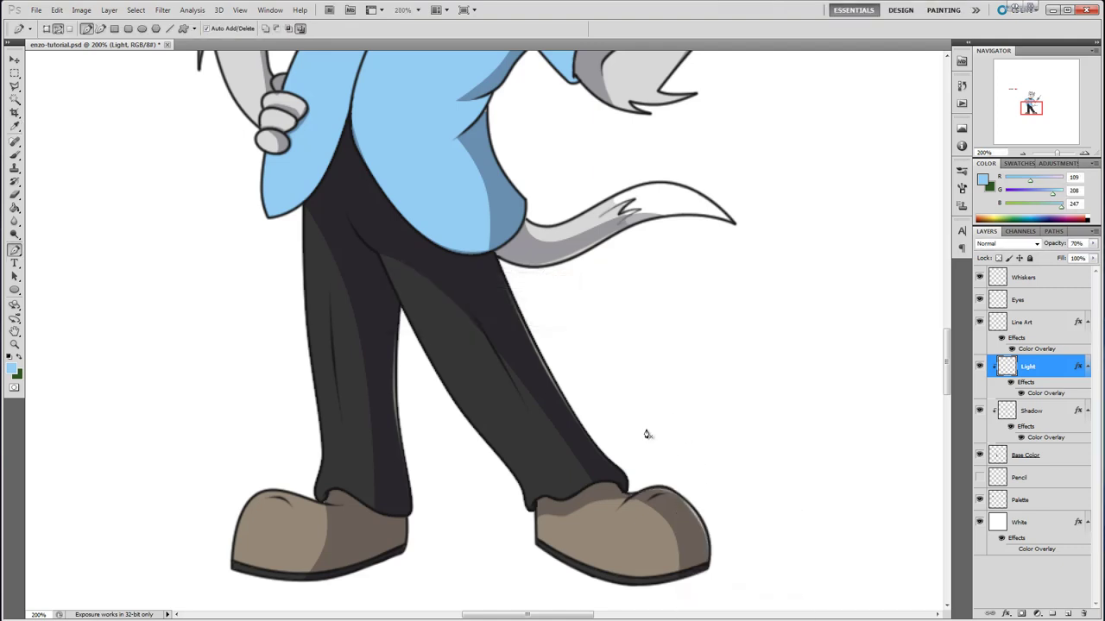
Stroke a short Pen path highlight along the inner side edge of the other shoe, below the trouser hem, with the Brush.
click(403, 520)
click(403, 545)
click(400, 550)
drag(402, 536, 405, 533)
right_click(403, 536)
click(448, 489)
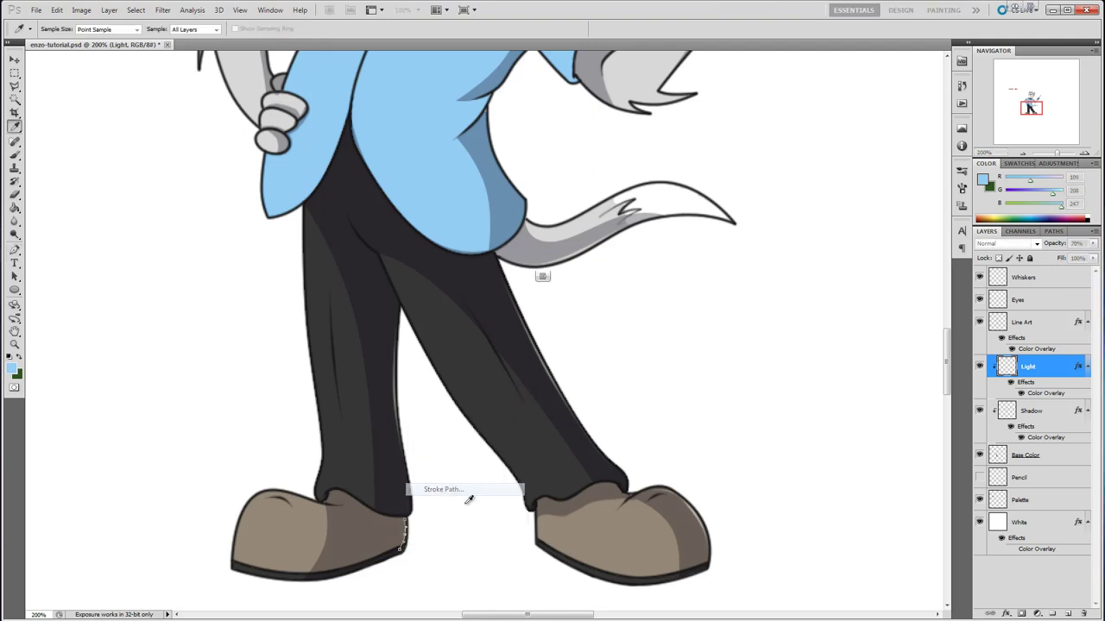
key(Return)
key(p)
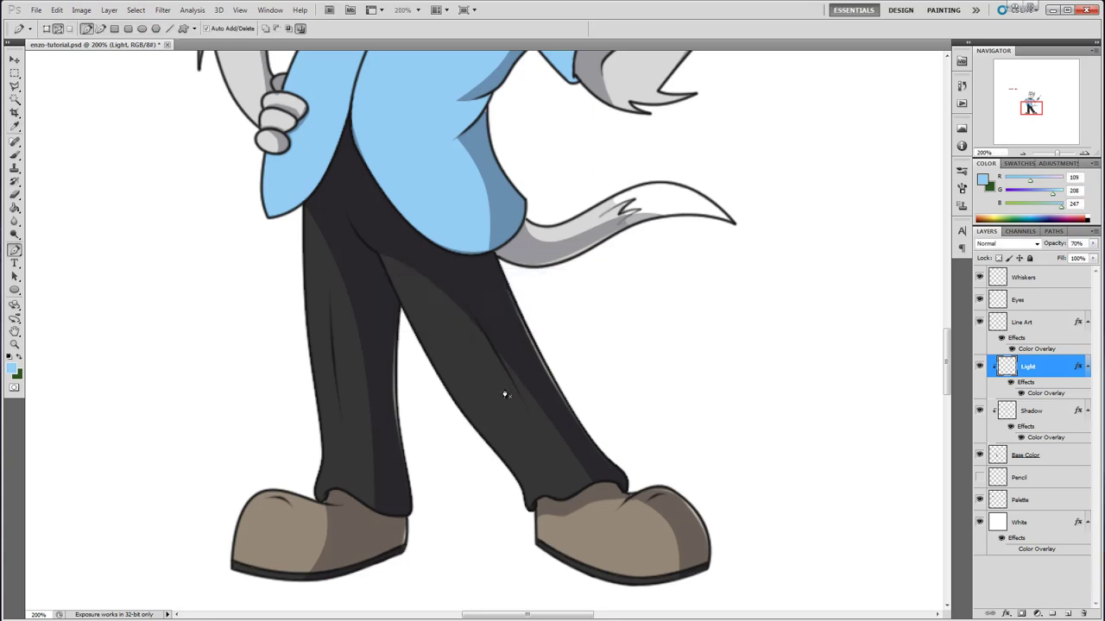
Stroke a Pen path highlight along the underside of the screwdriver arm near the elbow with the Brush.
drag(946, 384, 939, 354)
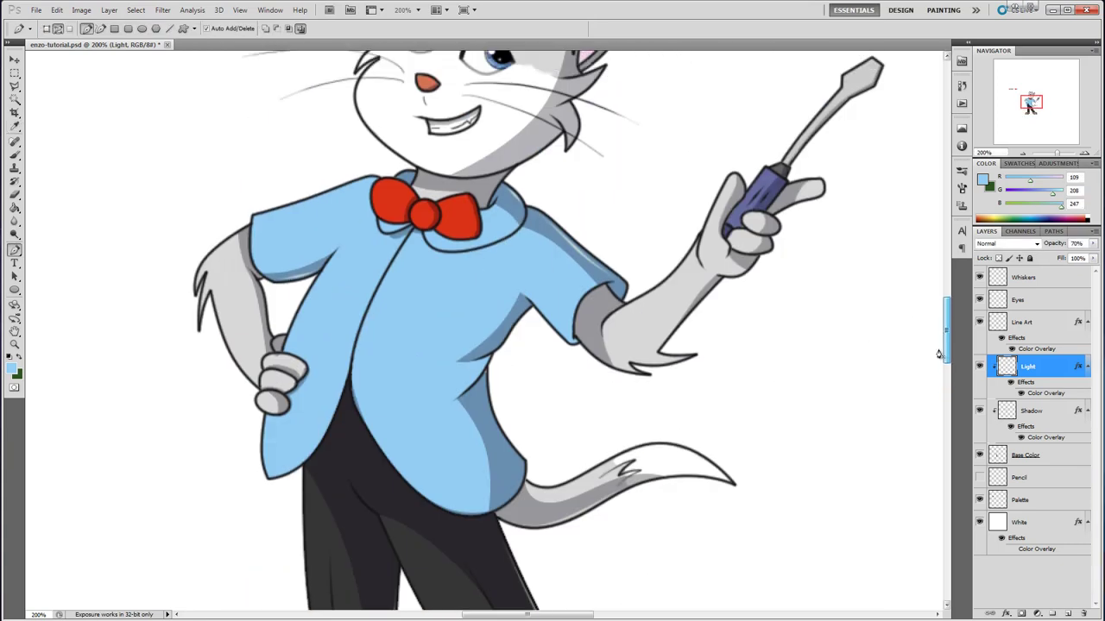
right_click(592, 349)
click(656, 450)
key(Return)
Stroke a Pen path highlight along the inner edge of the forearm resting on the hip with the Brush and Simulate Pressure on.
right_click(270, 304)
click(318, 385)
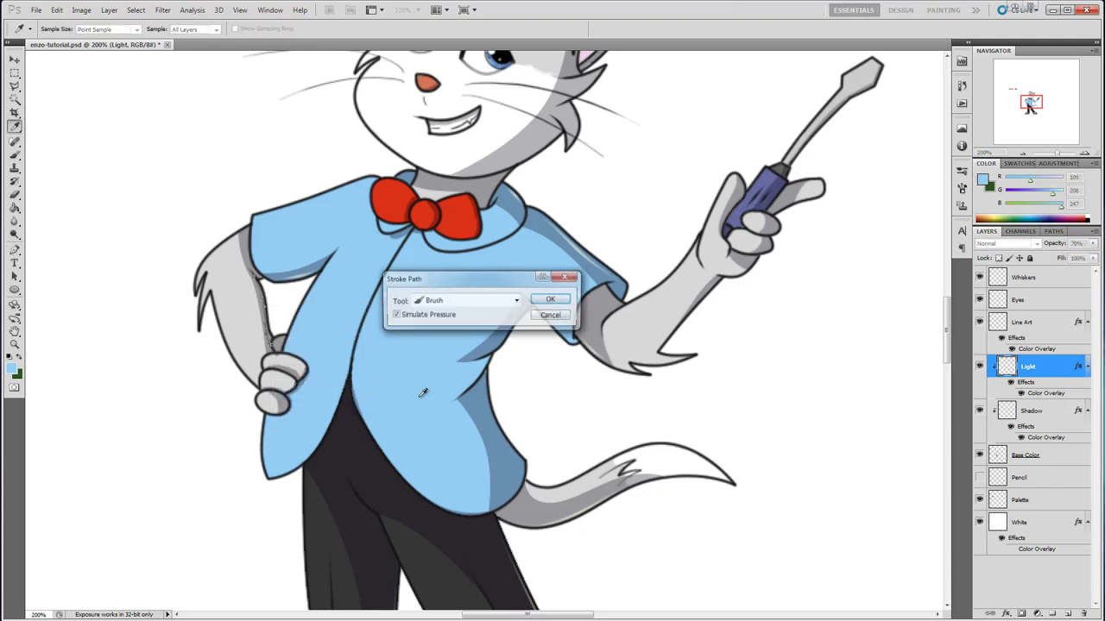
key(Return)
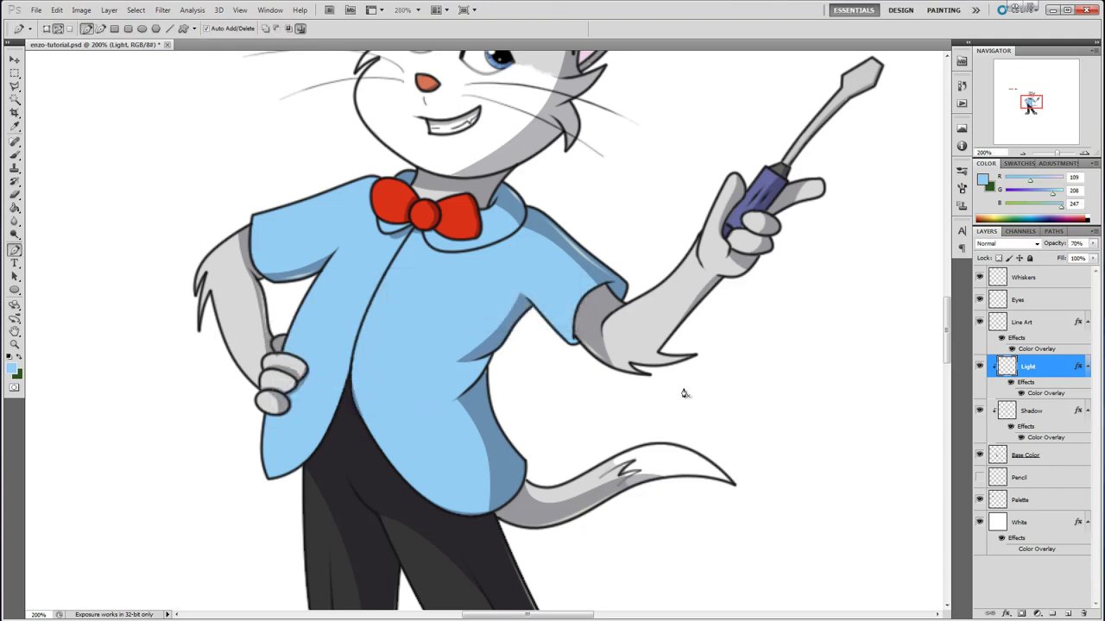
Stroke a Pen path highlight along the upper edge of the screwdriver's shaft and tip with the Brush and Simulate Pressure on.
click(15, 155)
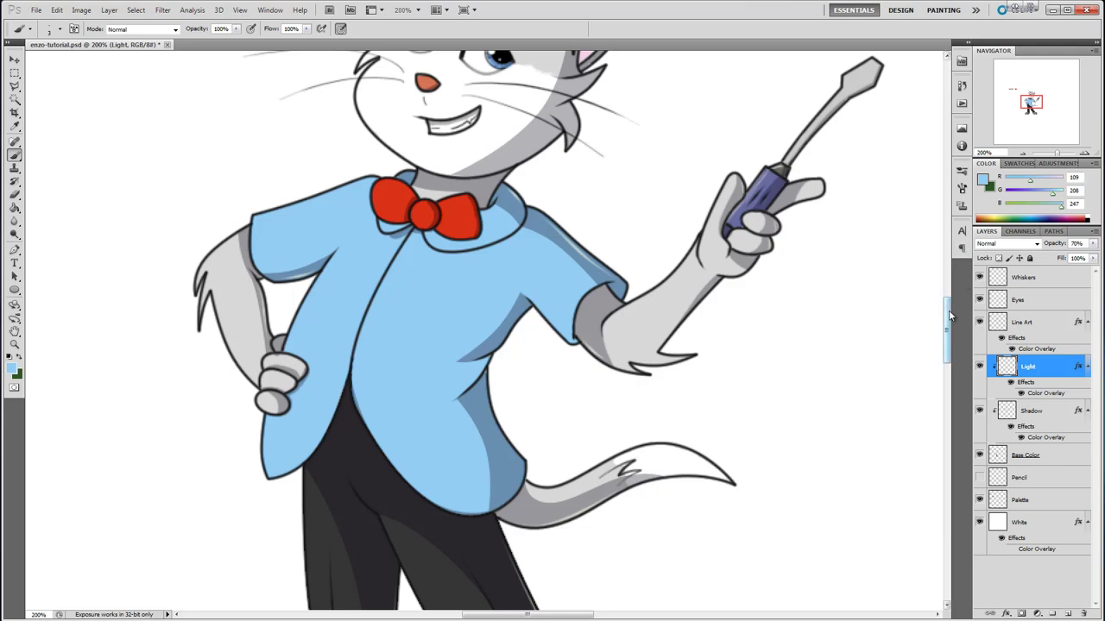
drag(947, 315, 947, 297)
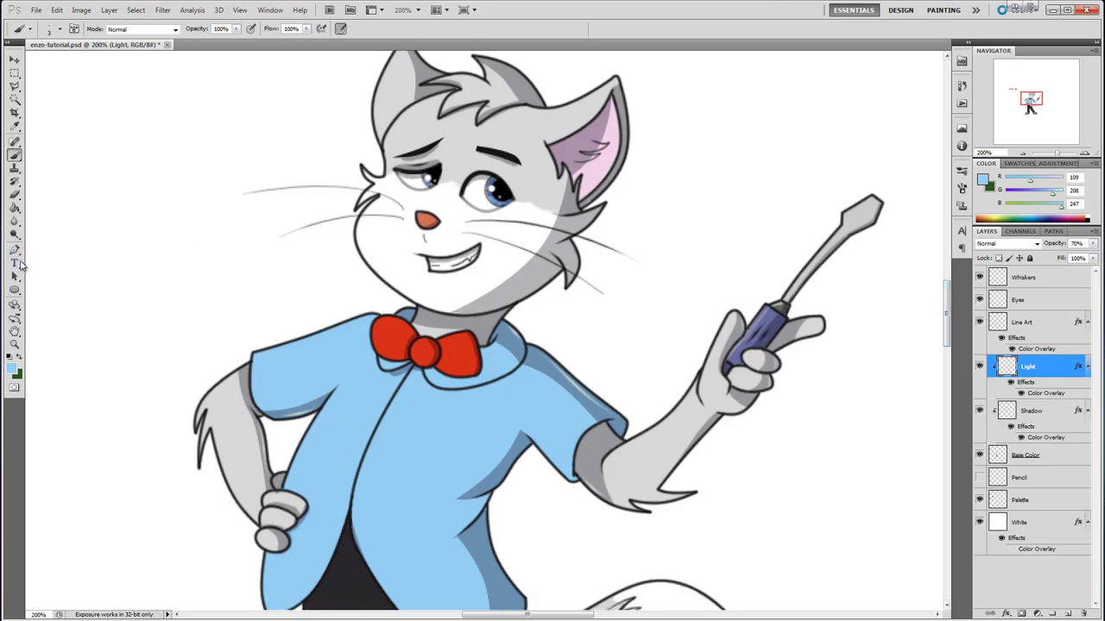
click(14, 250)
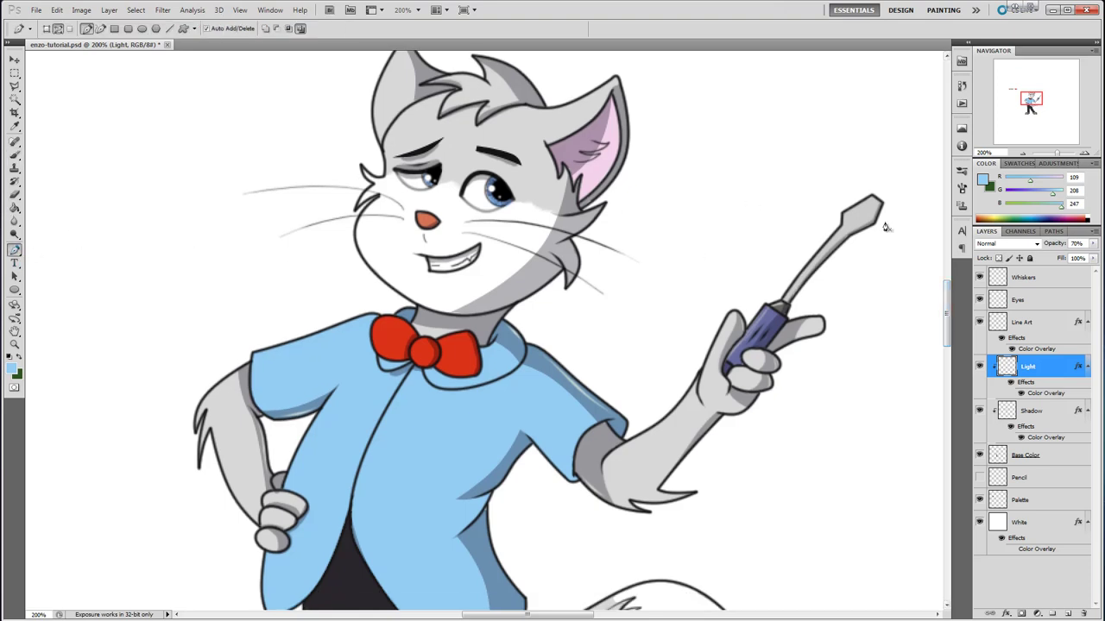
click(783, 298)
click(843, 227)
click(872, 200)
right_click(874, 177)
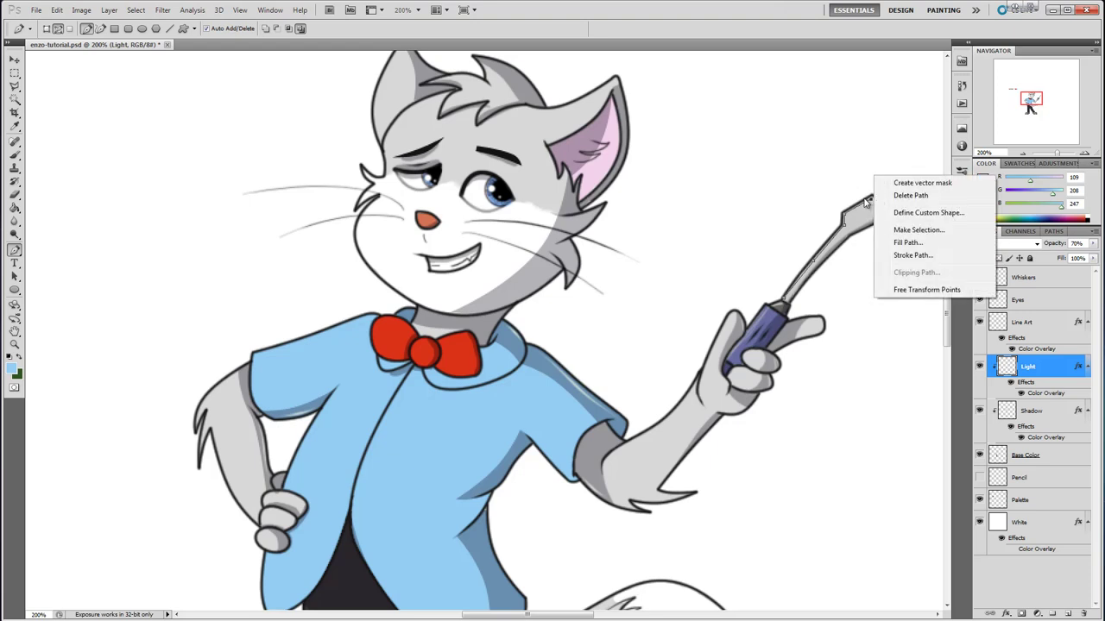
click(910, 255)
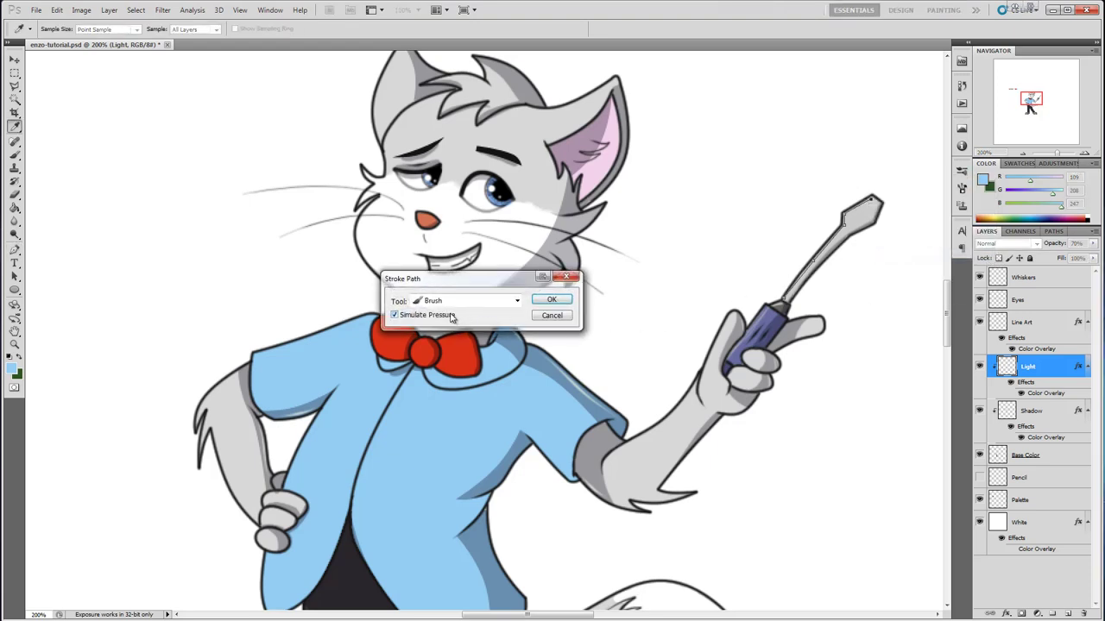
click(552, 300)
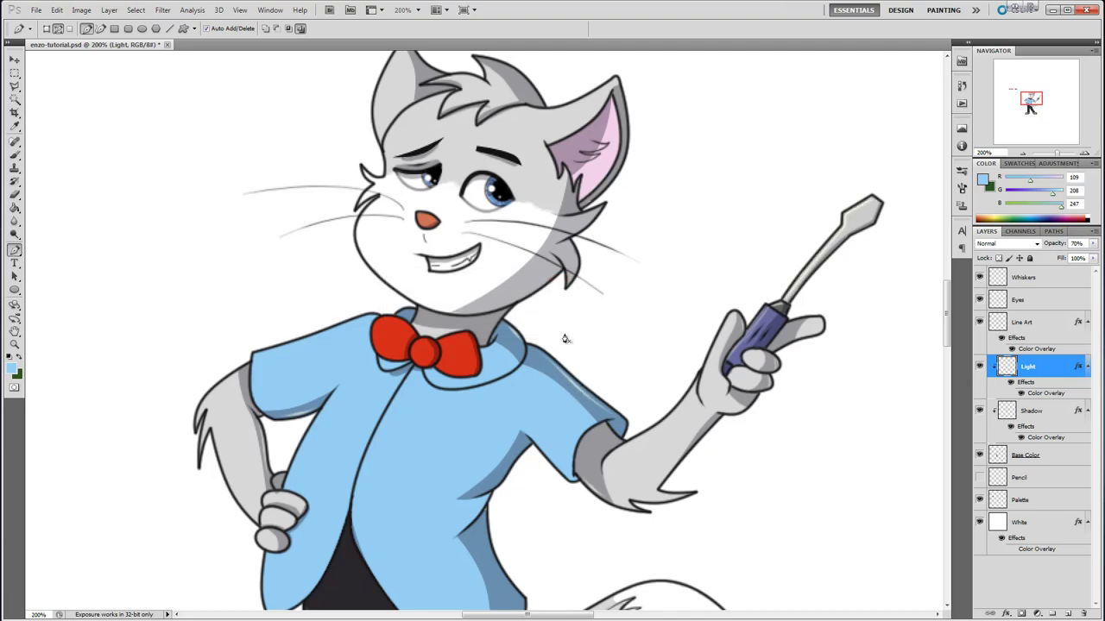
Stroke a Pen path highlight along the shaded jawline from the chin to the cheek fur with the Brush and Simulate Pressure on.
click(13, 157)
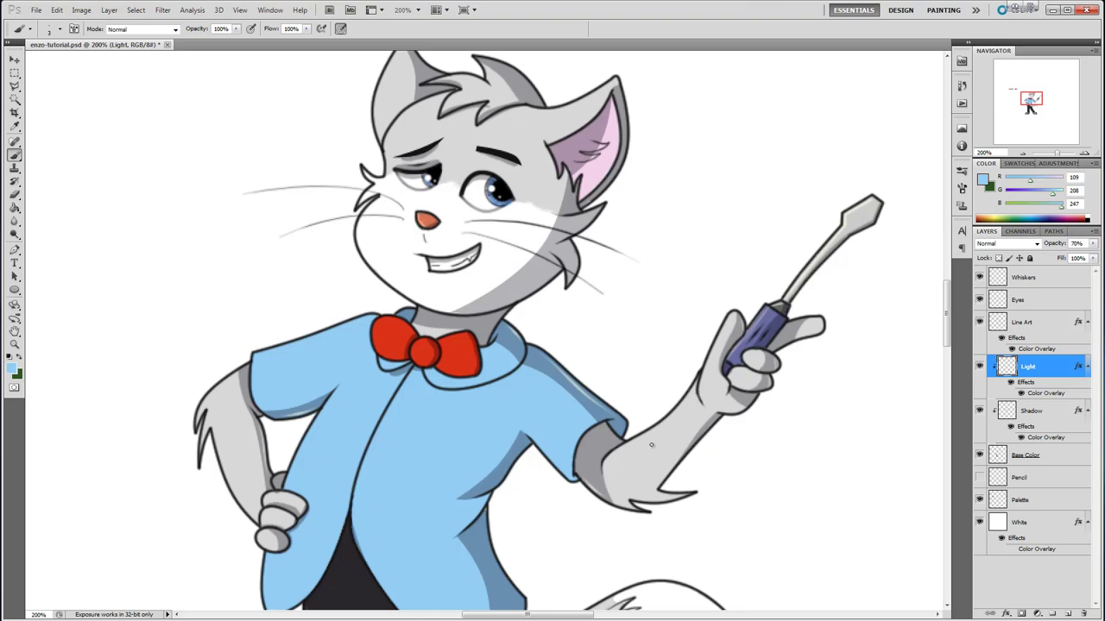
click(15, 249)
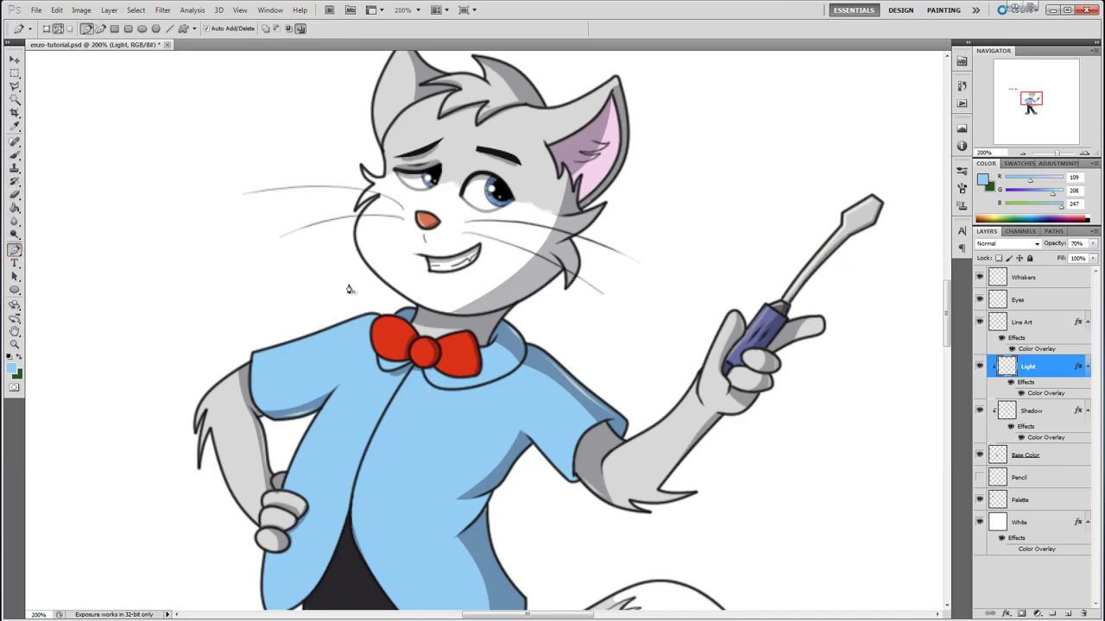
click(457, 313)
click(563, 268)
click(522, 286)
drag(521, 285, 517, 300)
right_click(521, 299)
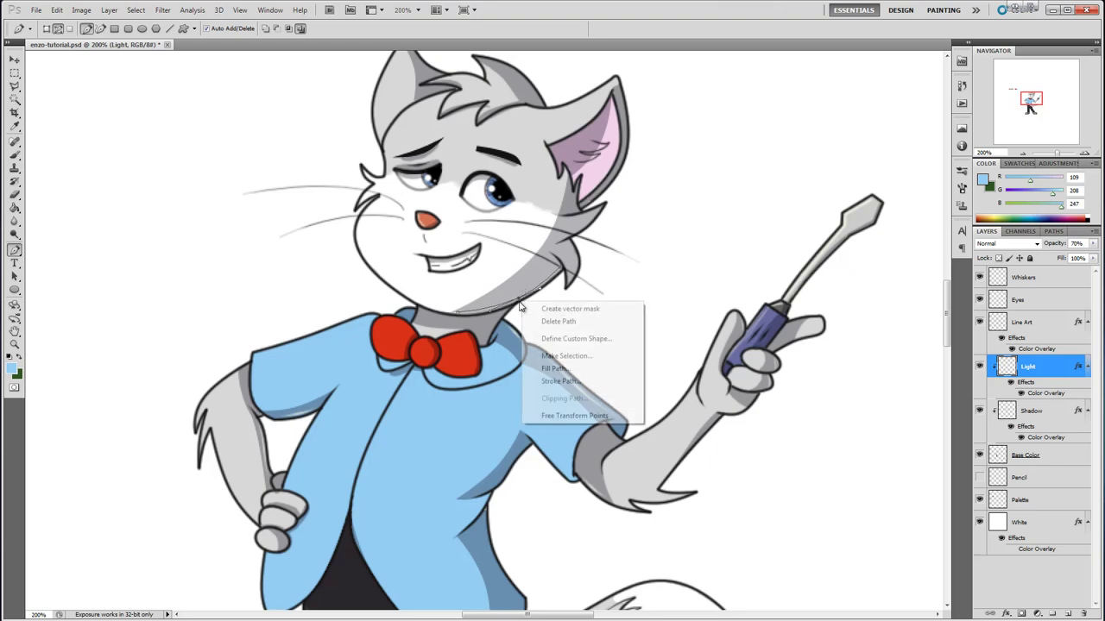
click(558, 380)
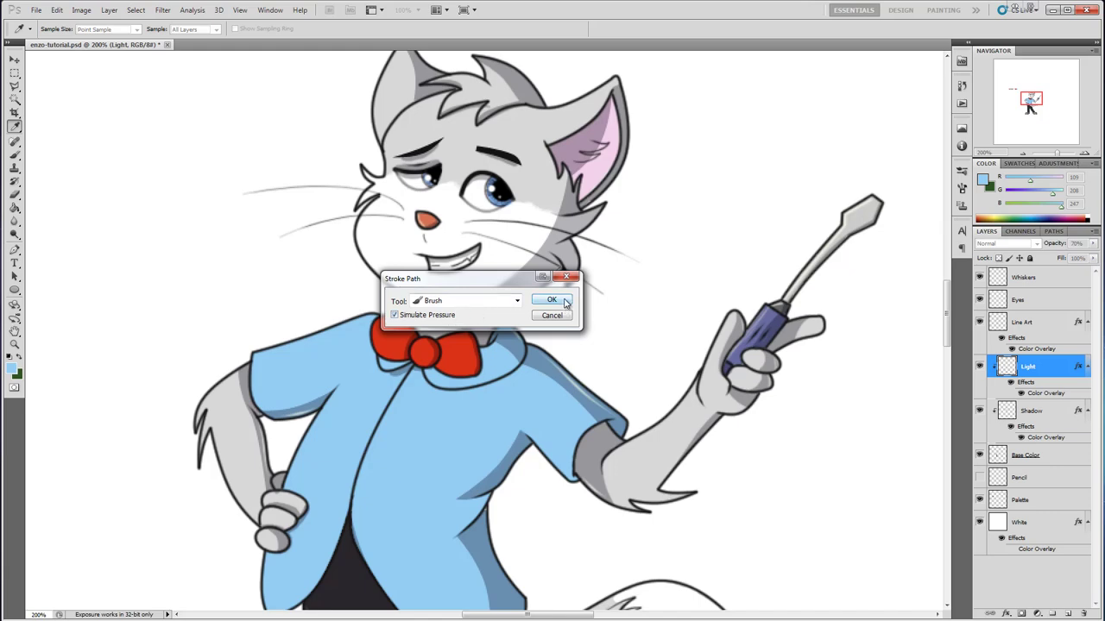
click(563, 304)
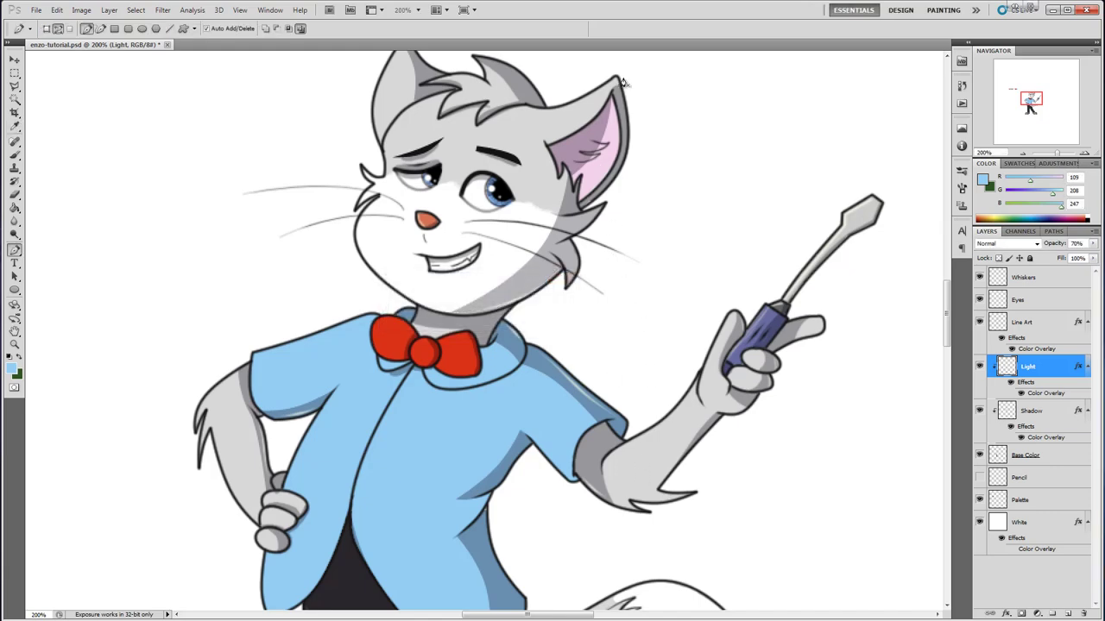
Stroke a Pen path highlight along the outer edge of the pink-lined ear with the Brush and Simulate Pressure on.
click(580, 207)
click(601, 147)
ctrl+drag(601, 148, 622, 160)
right_click(620, 162)
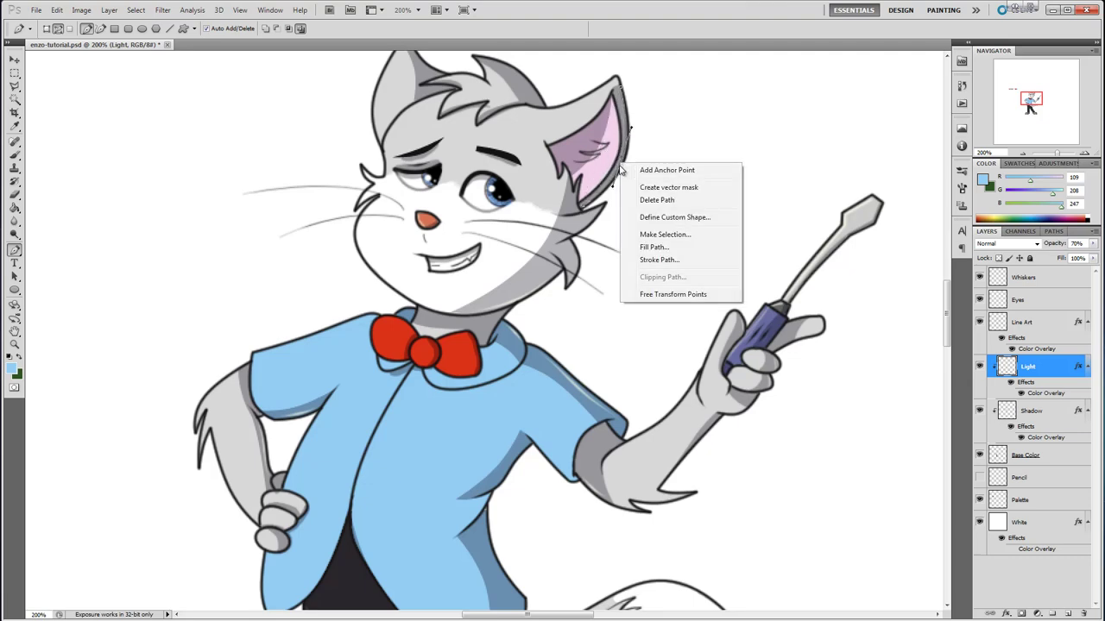
click(669, 261)
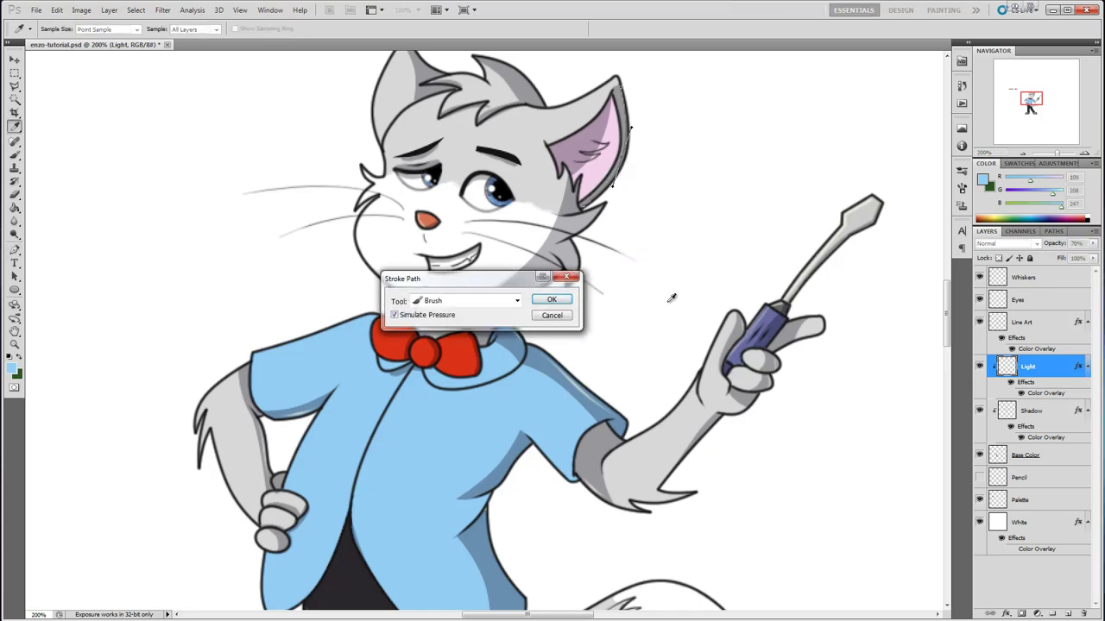
click(566, 300)
key(Return)
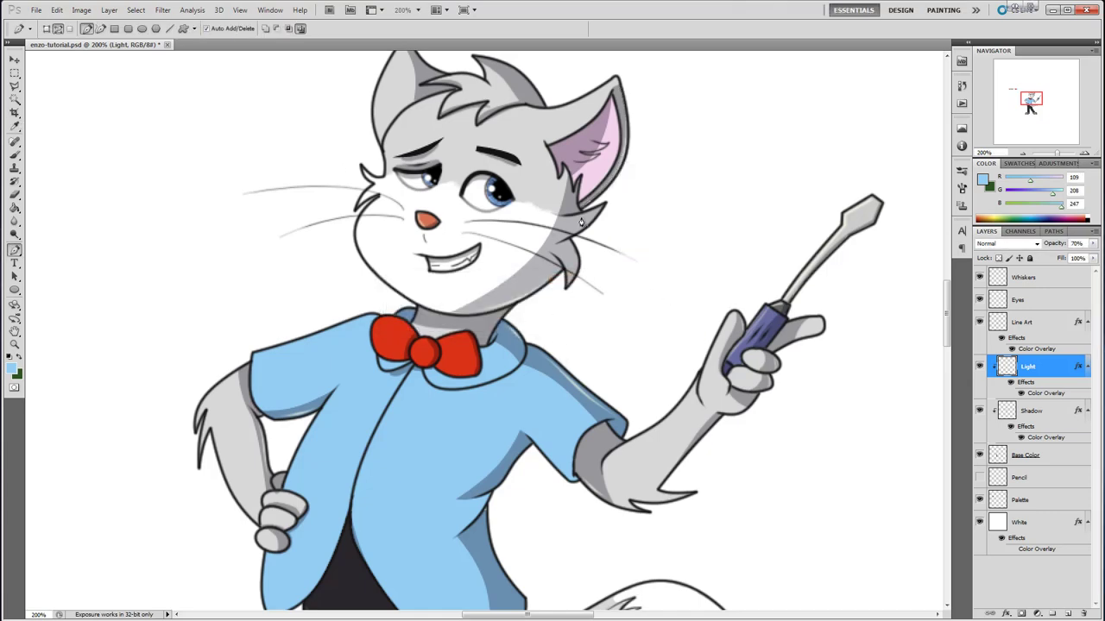
Stroke a Pen path highlight along the back edge of the hair tuft on top of the head with the Brush and Simulate Pressure on.
drag(947, 309, 947, 300)
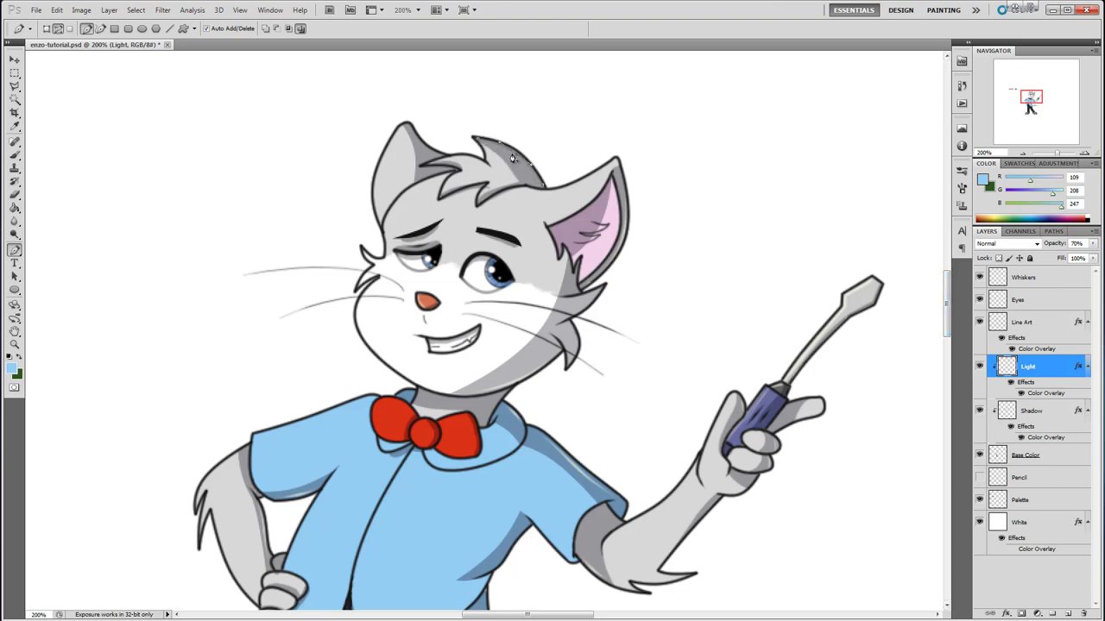
right_click(516, 155)
click(568, 252)
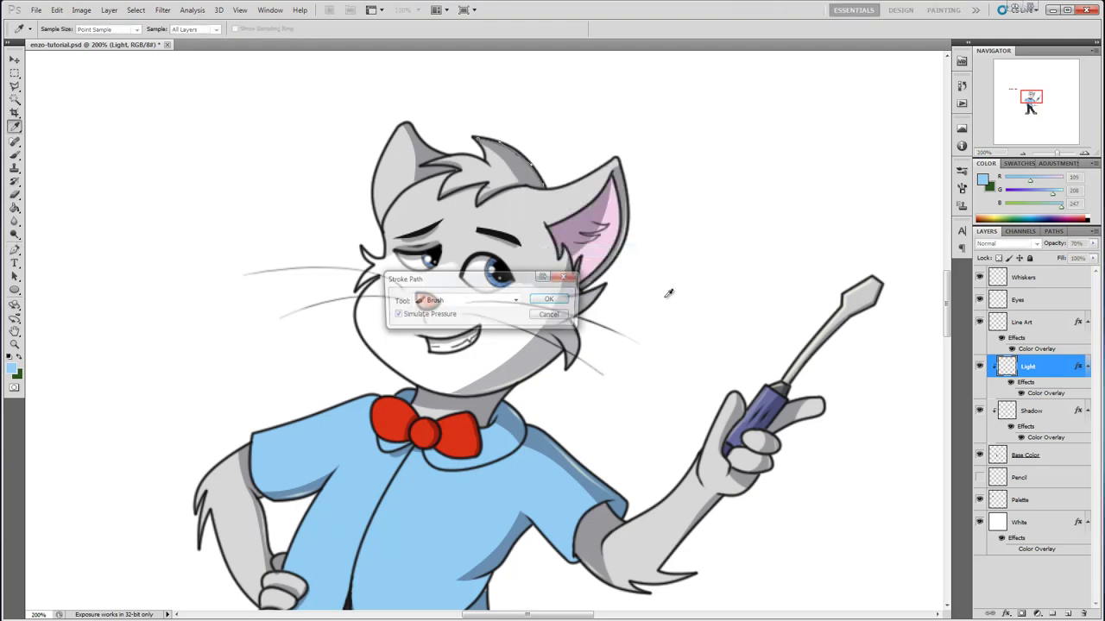
click(563, 312)
Stroke a Pen path highlight along the shaded inner edge of the other ear, from its tip to the hair, with the Brush.
click(408, 123)
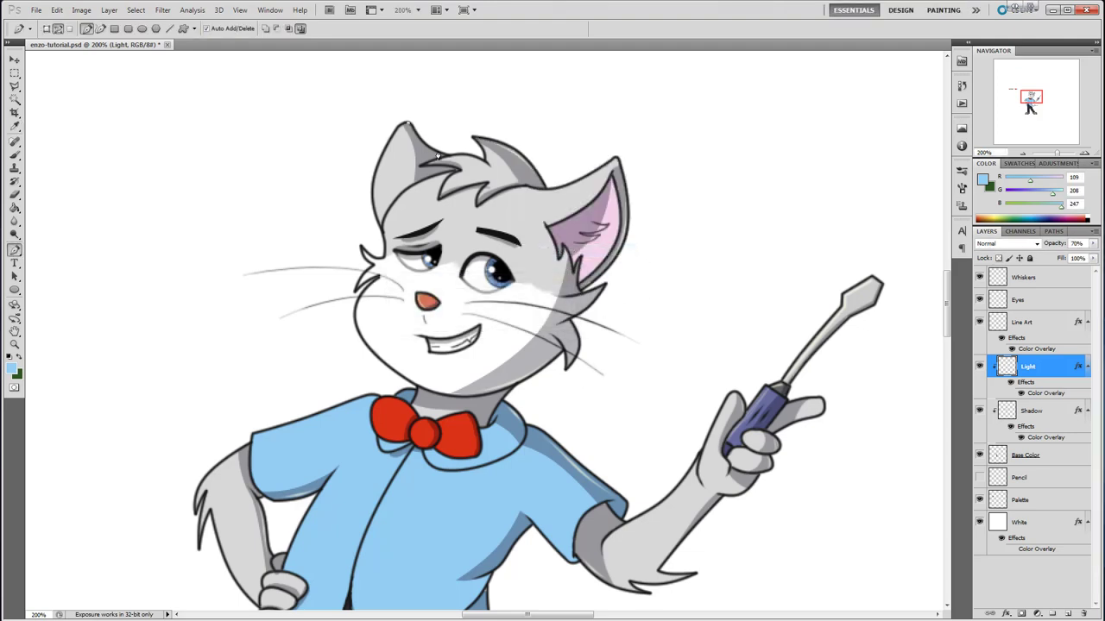
click(445, 155)
click(430, 143)
drag(430, 143, 426, 148)
right_click(426, 152)
click(453, 250)
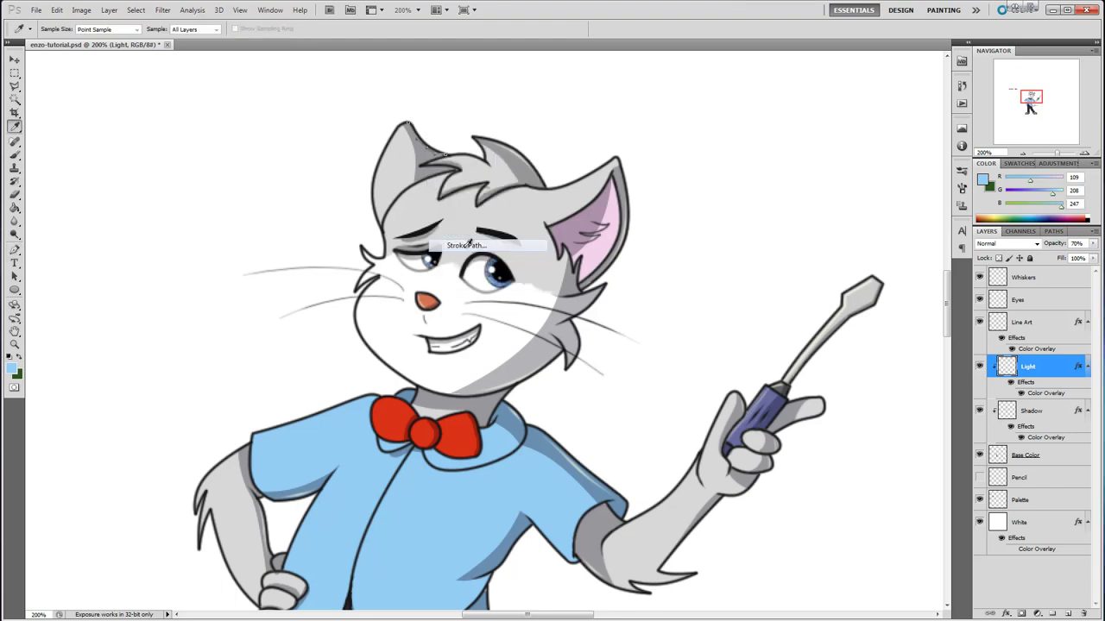
click(567, 302)
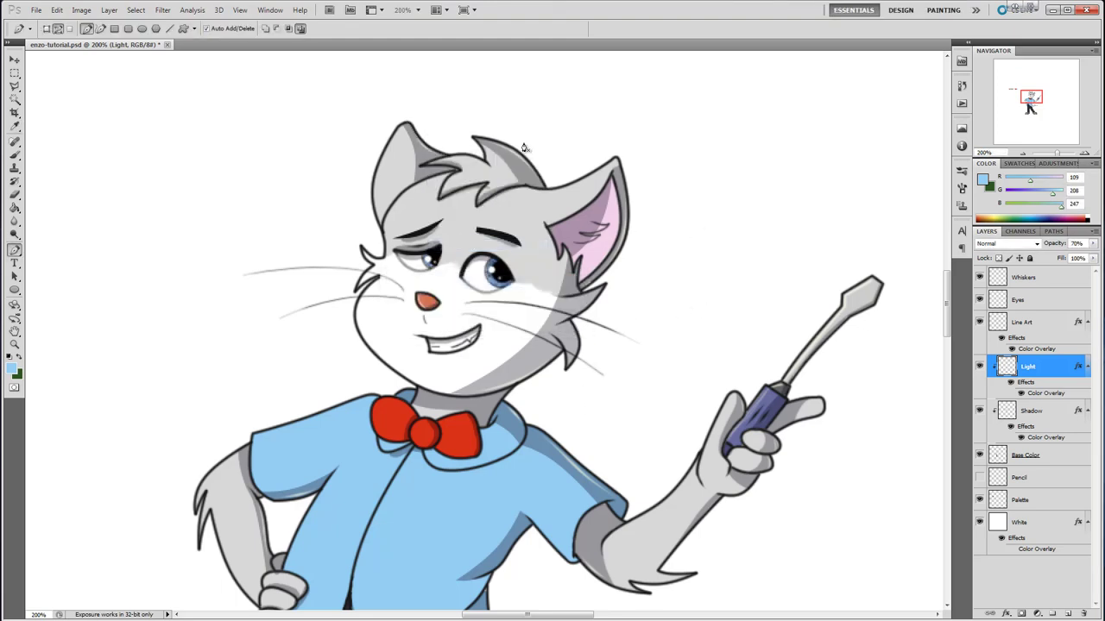
Stroke a Pen path highlight along the shaded neck edge beside the shirt collar with the Brush and Simulate Pressure on.
scroll(949, 311, down, 2)
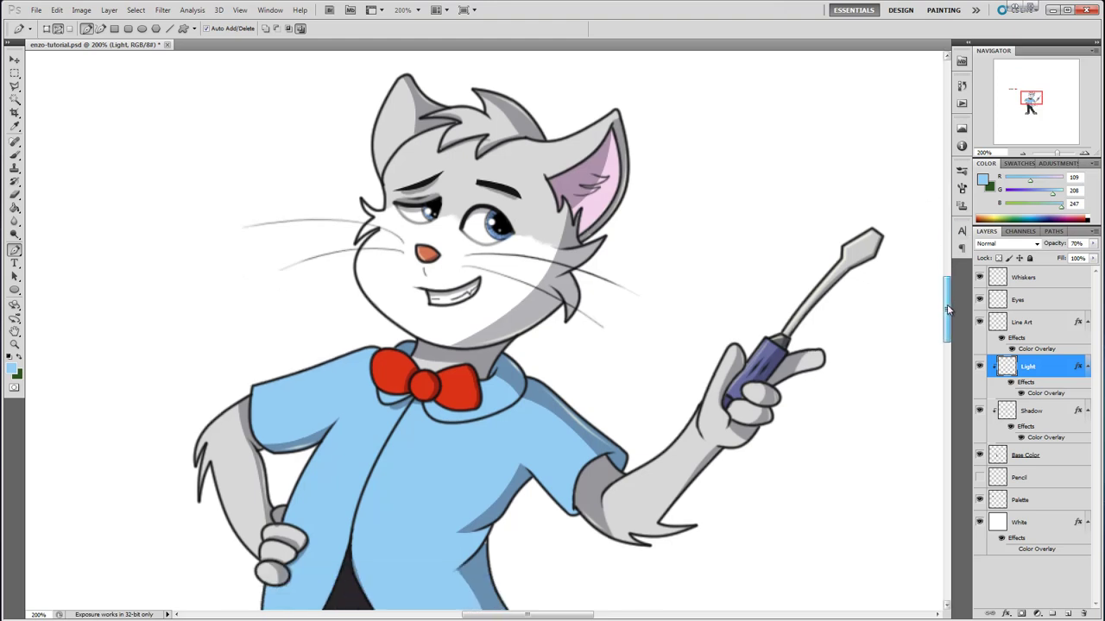
right_click(495, 363)
click(528, 443)
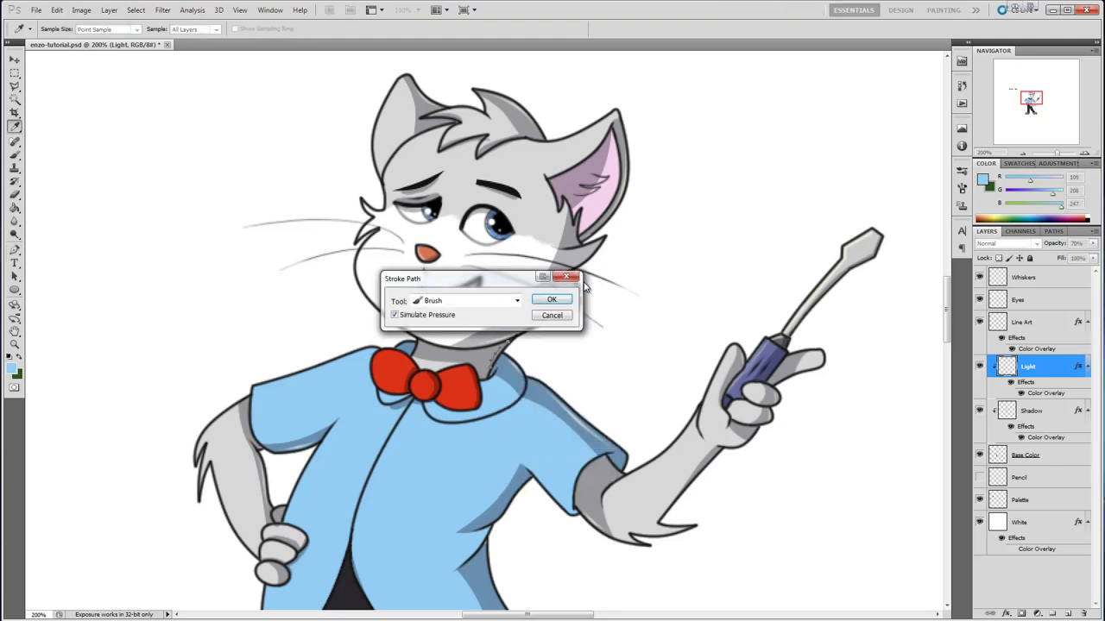
click(565, 301)
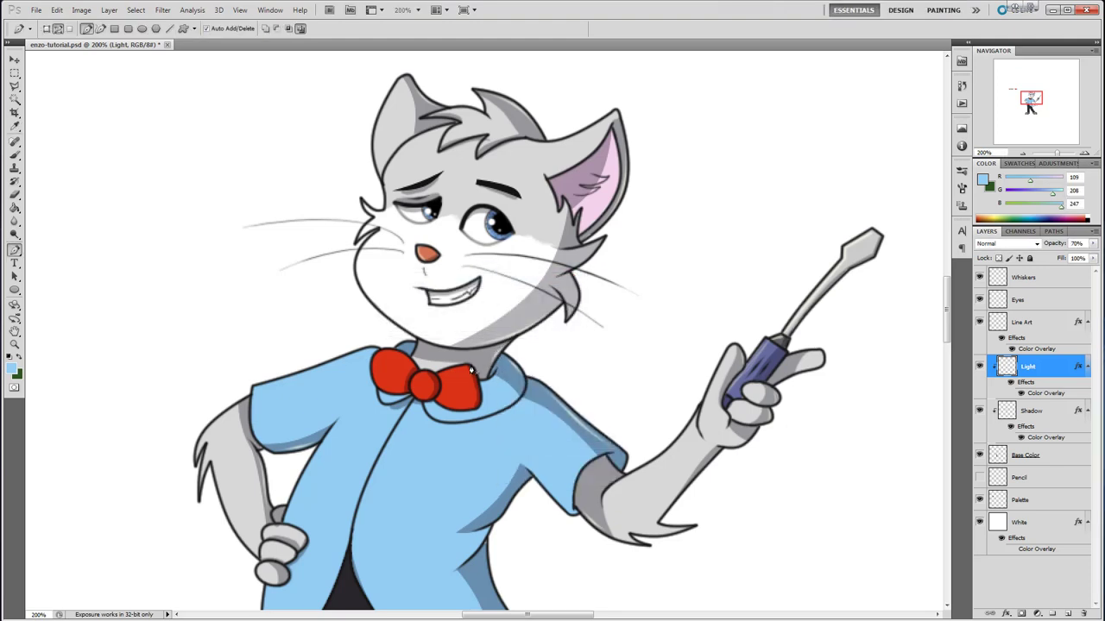
Stroke a Pen path highlight along the outer edge of the bow tie's shaded wing with the Brush and Simulate Pressure on.
click(471, 365)
right_click(478, 389)
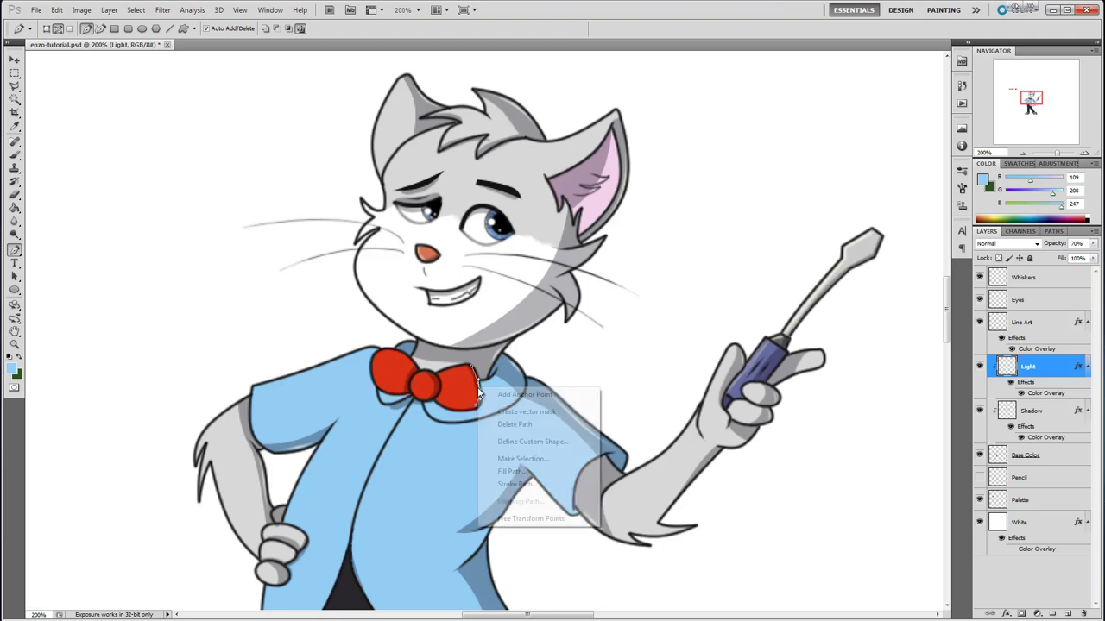
click(535, 484)
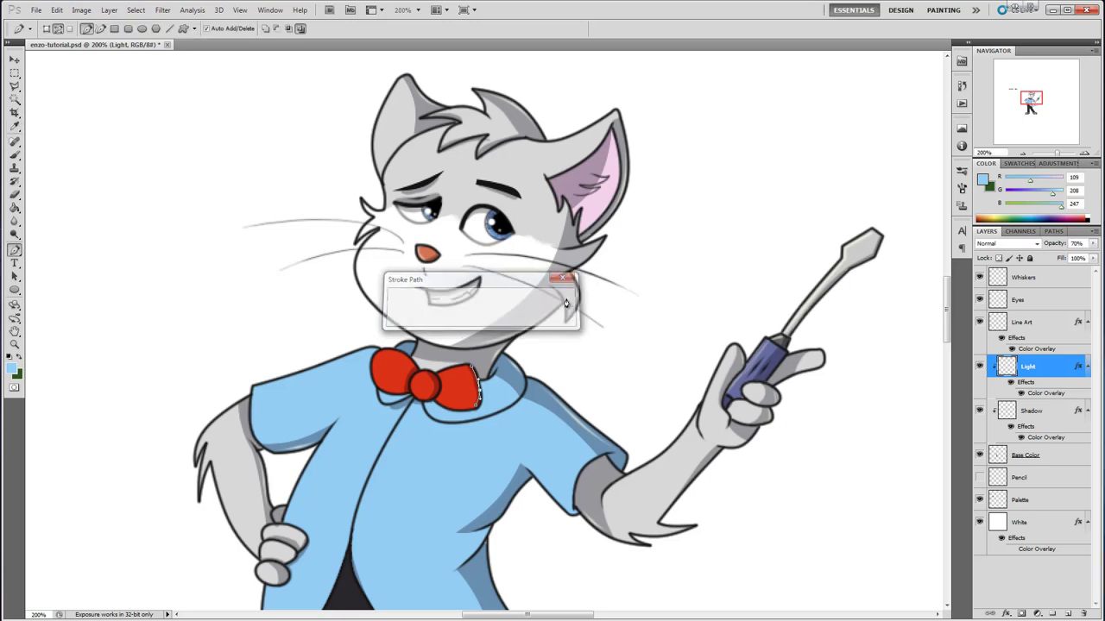
click(566, 302)
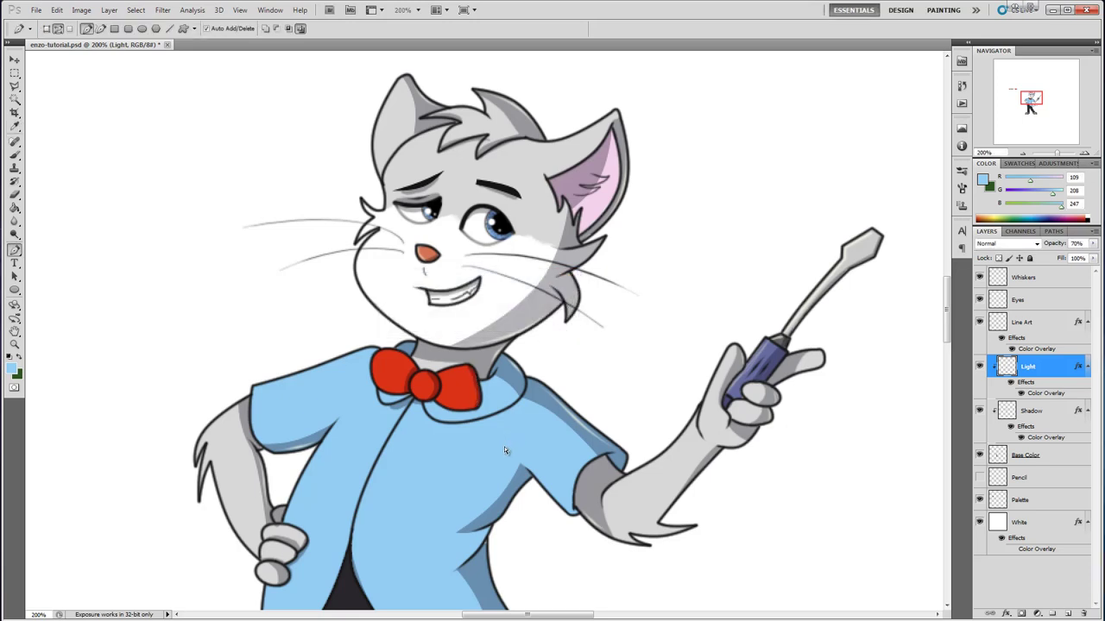
drag(473, 388, 478, 388)
right_click(478, 390)
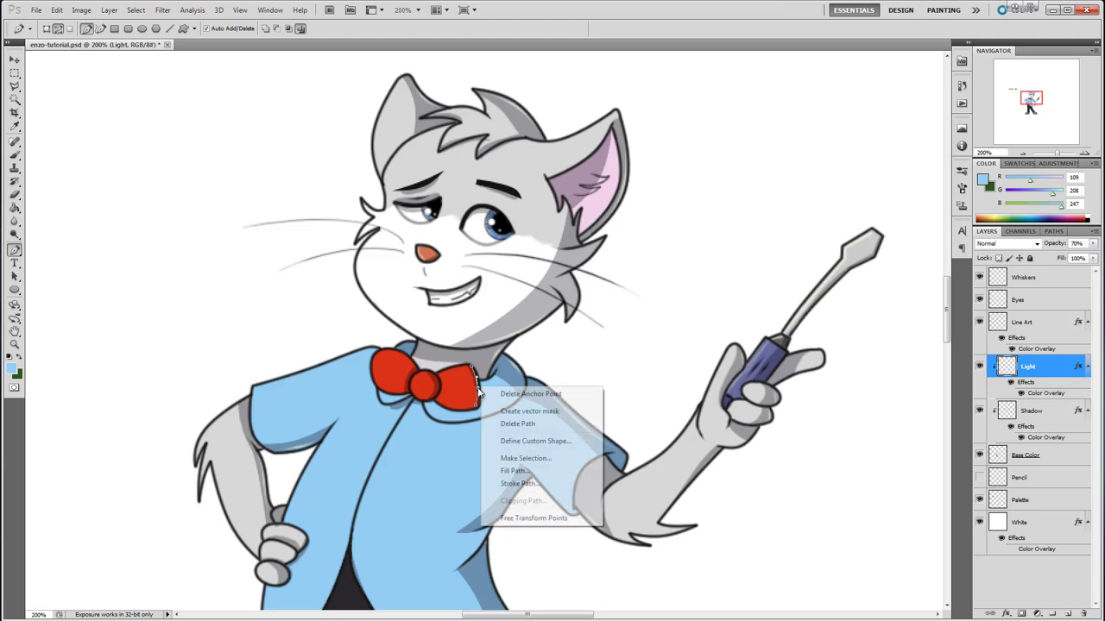
click(521, 481)
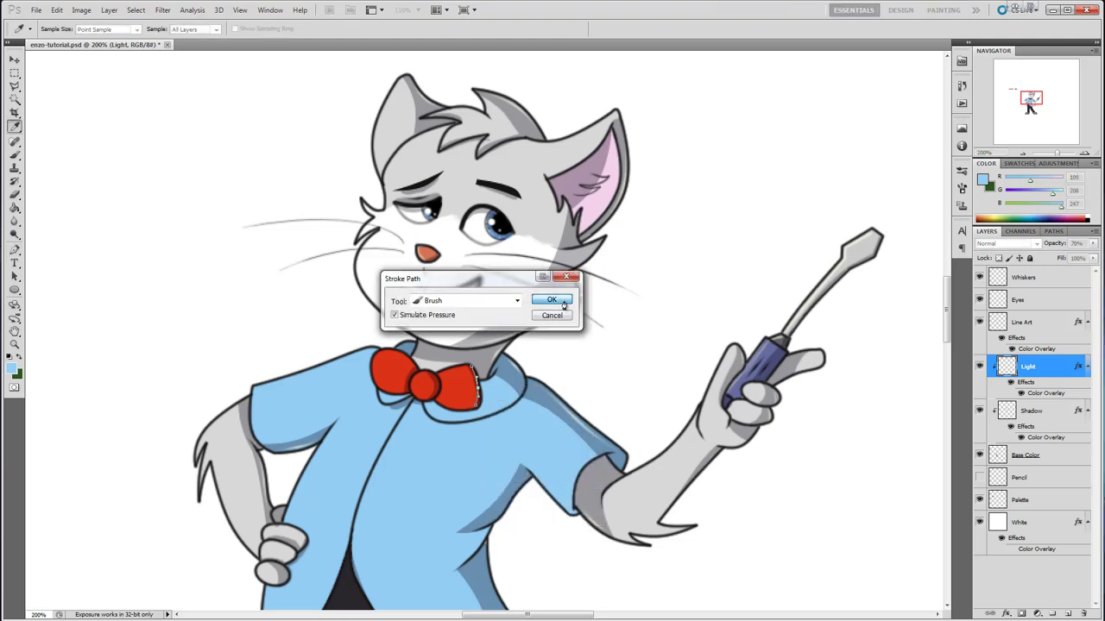
click(565, 302)
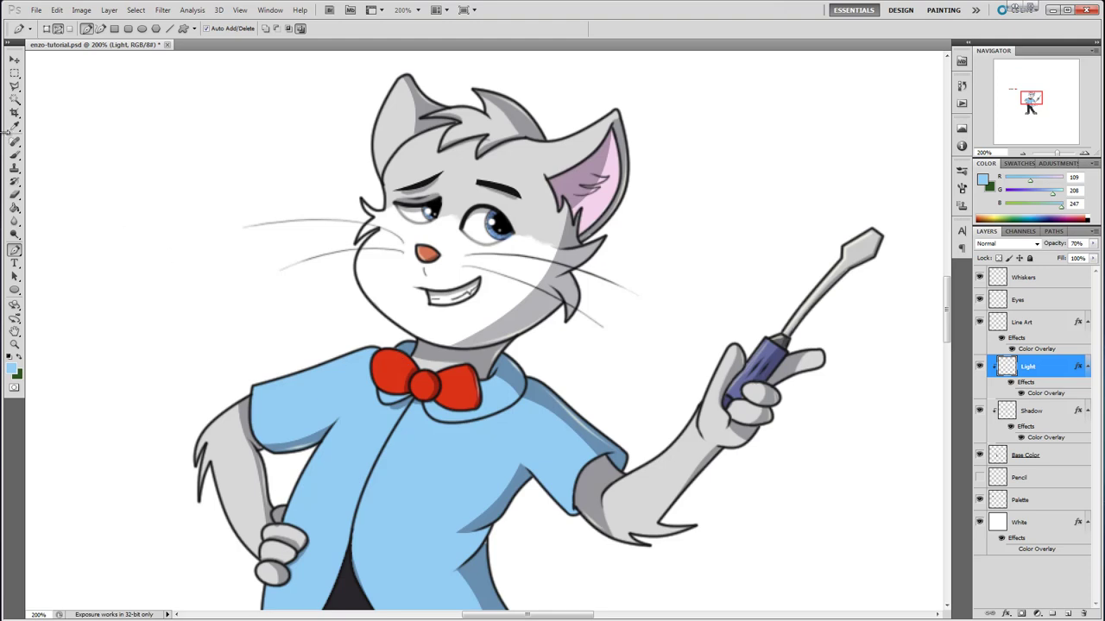
Paint the fur tuft inside the pink ear white on the Base Color layer with a 10 px Brush.
click(16, 155)
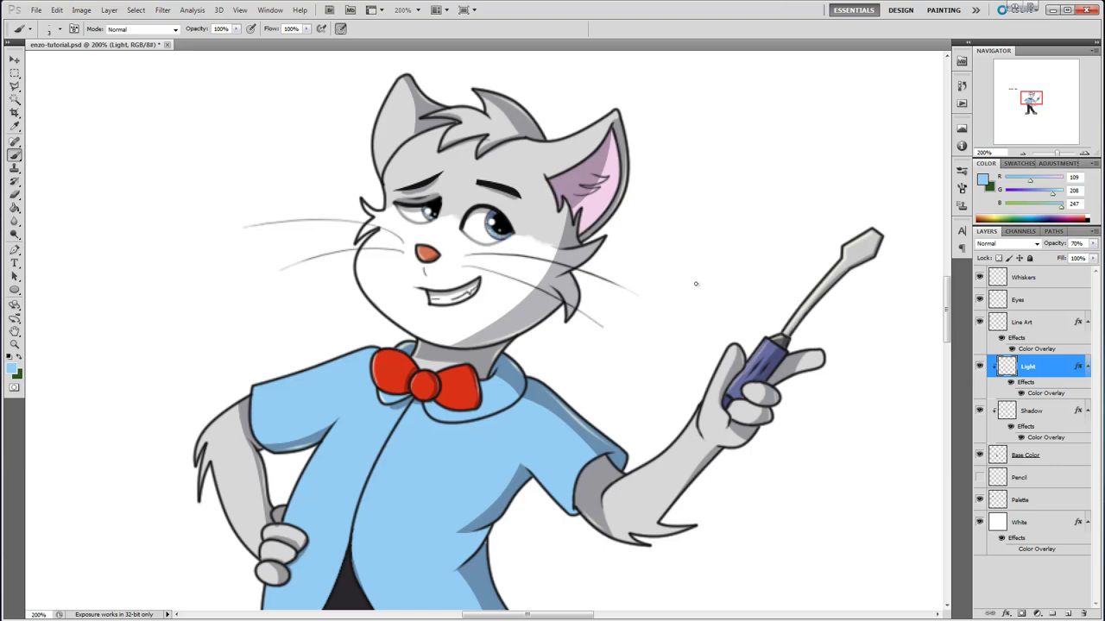
click(1031, 457)
click(1031, 213)
drag(1028, 212, 1029, 208)
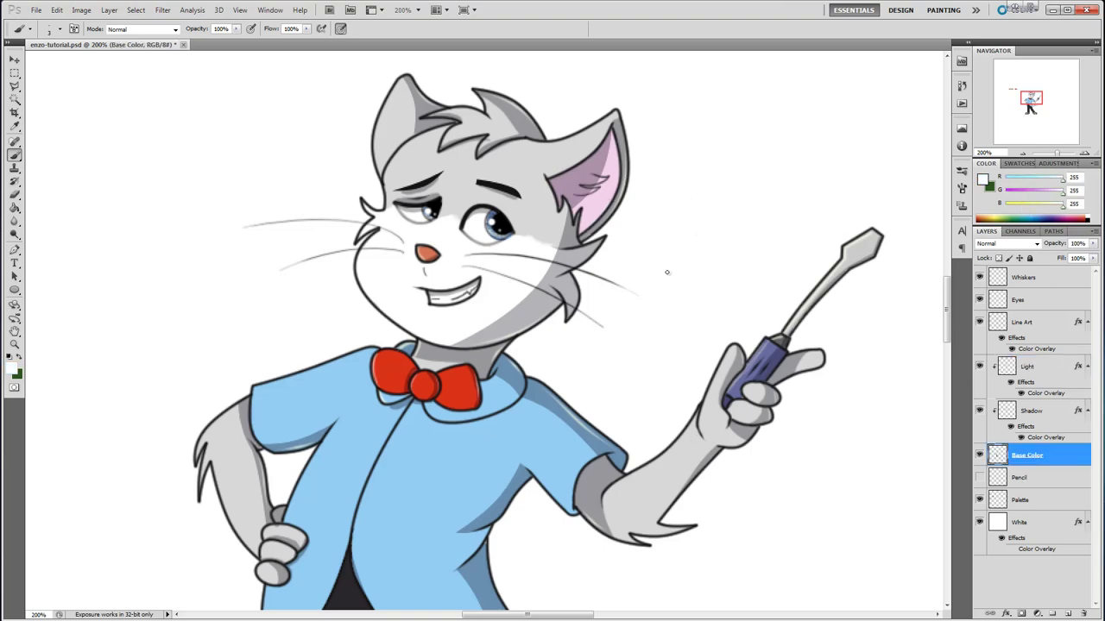
click(58, 28)
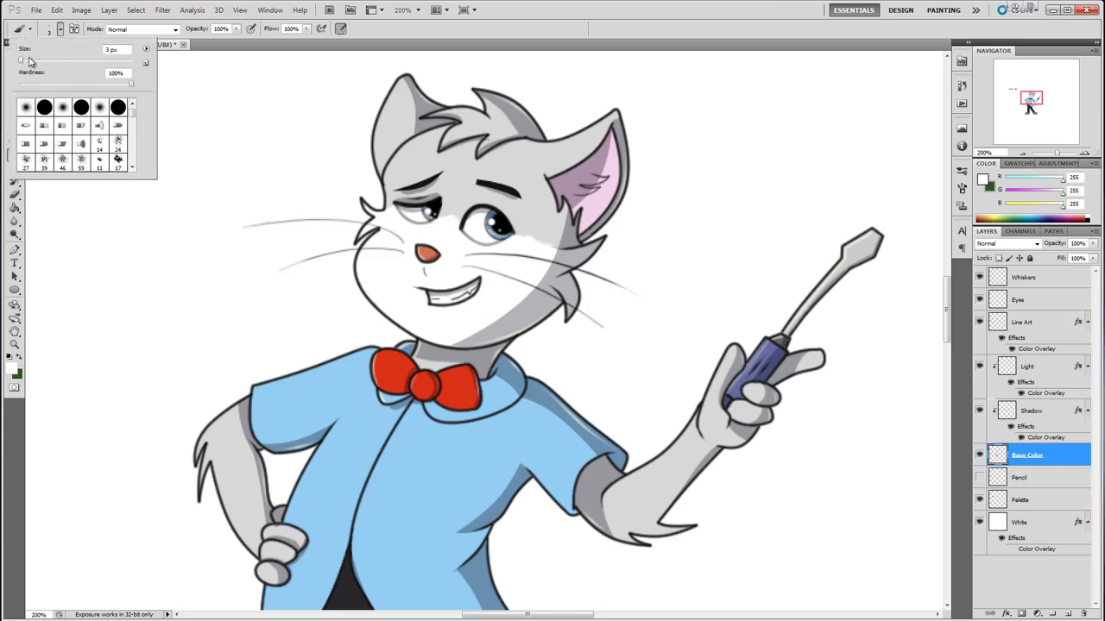
drag(33, 62, 26, 62)
click(576, 22)
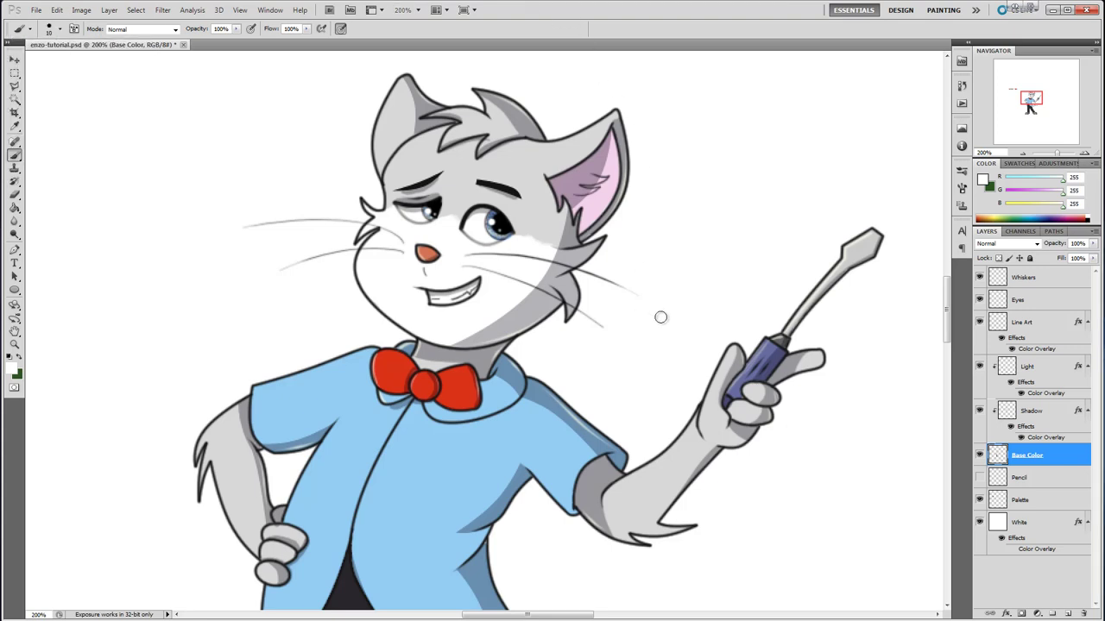
mouse_move(598, 165)
mouse_down()
mouse_move(588, 182)
mouse_move(599, 179)
mouse_move(580, 192)
mouse_move(602, 180)
mouse_move(595, 189)
mouse_move(577, 188)
mouse_up()
Set the brush size back to 3 px and make the Light layer active.
click(14, 126)
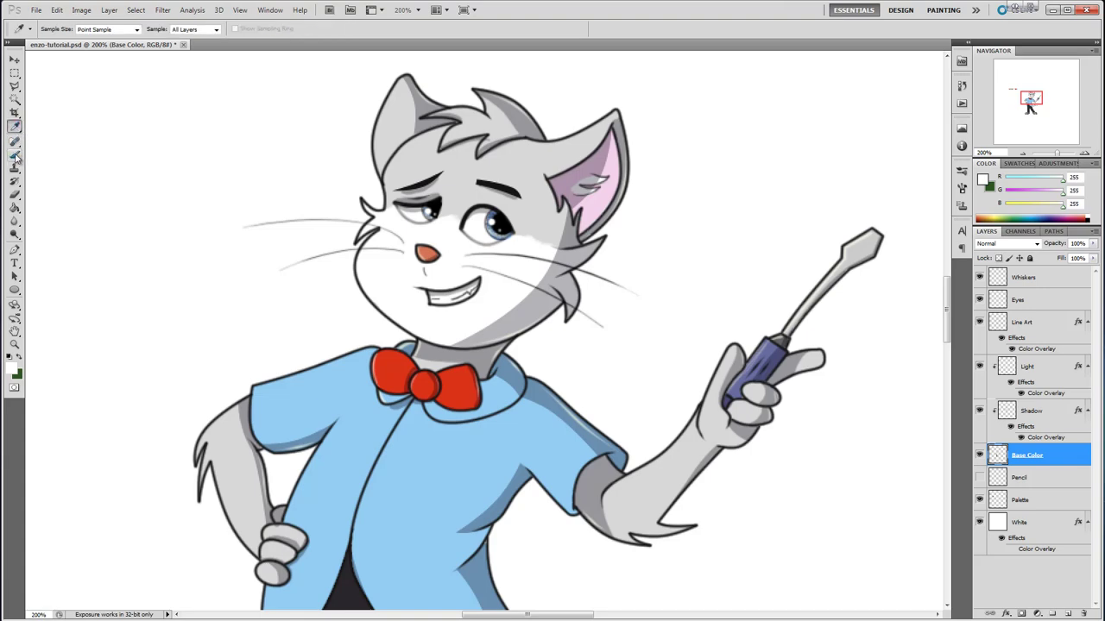
click(15, 155)
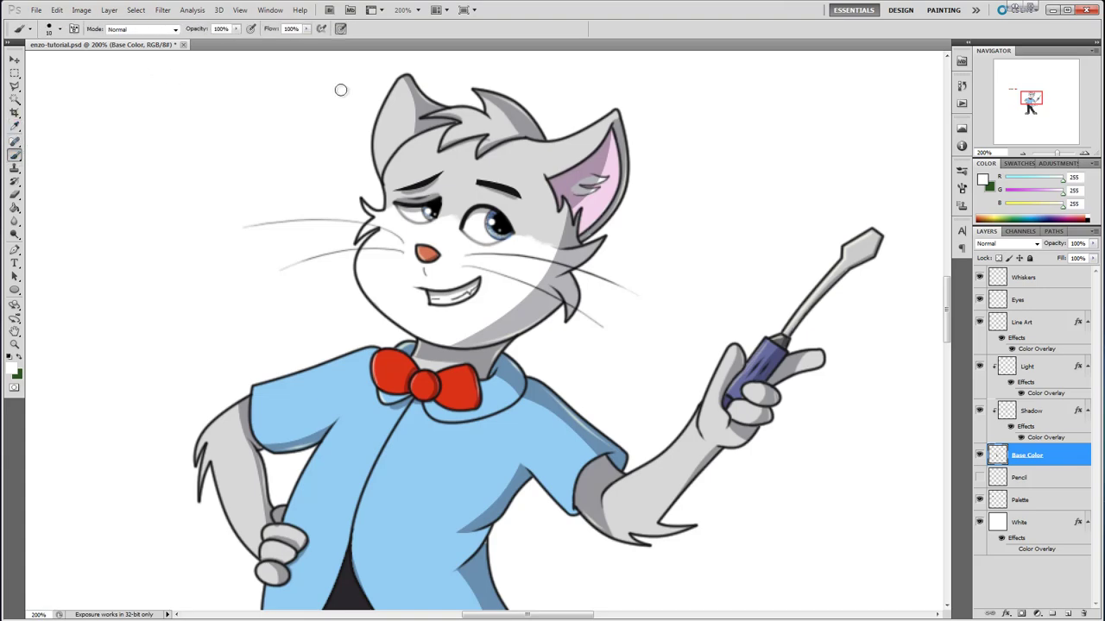
click(60, 30)
drag(26, 62, 24, 63)
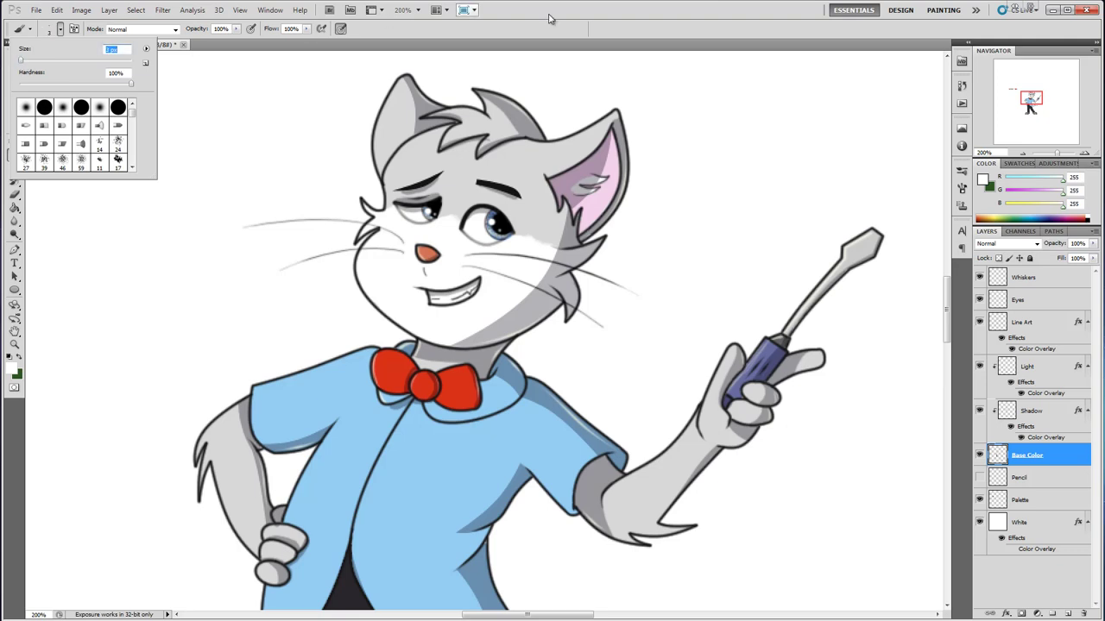
click(589, 107)
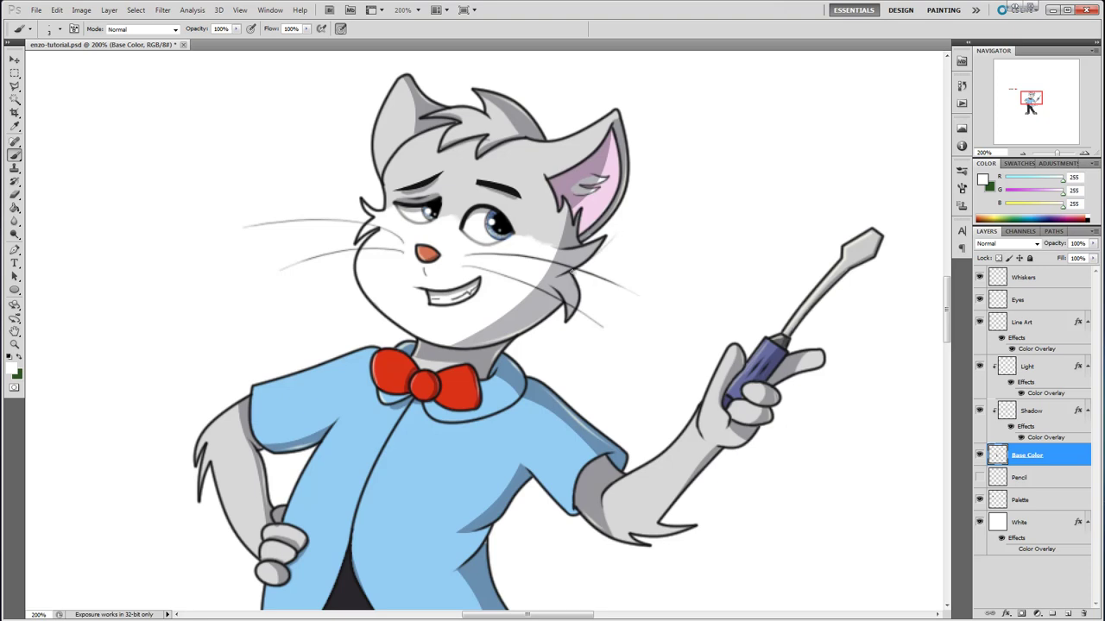
click(1047, 373)
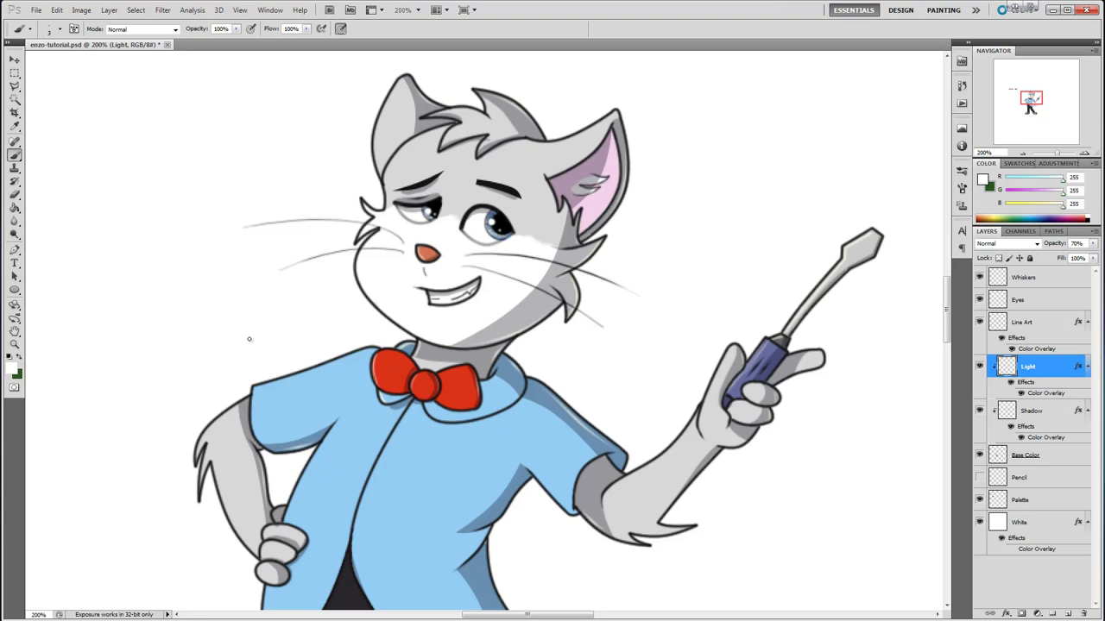
Stroke a Pen path highlight along the shirt's side edge below the armpit with the Brush and Simulate Pressure on.
drag(947, 301, 948, 321)
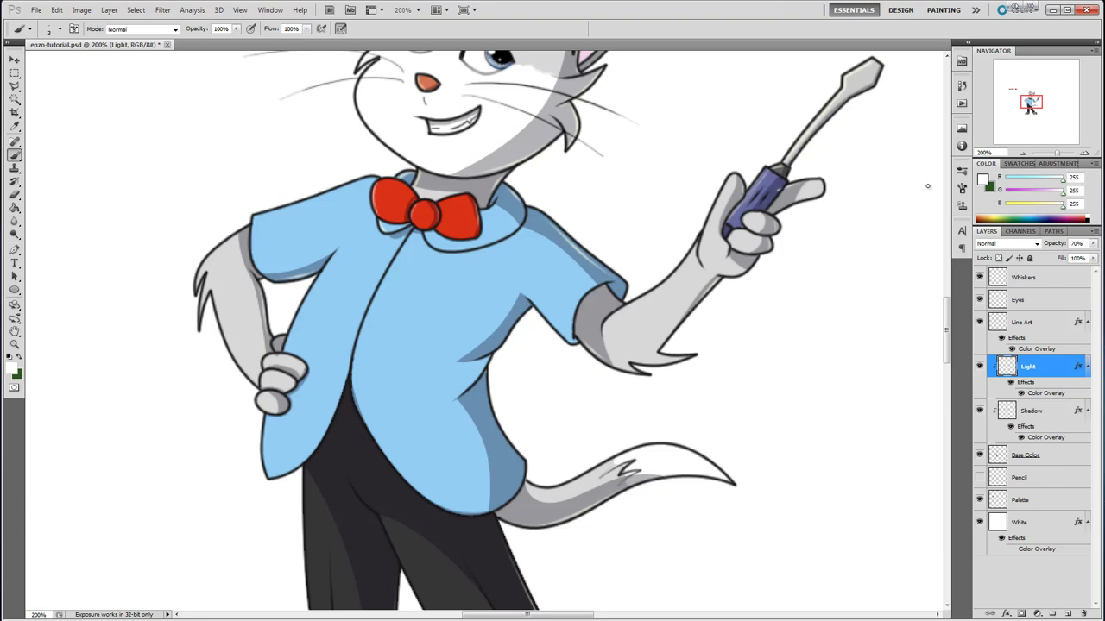
click(15, 195)
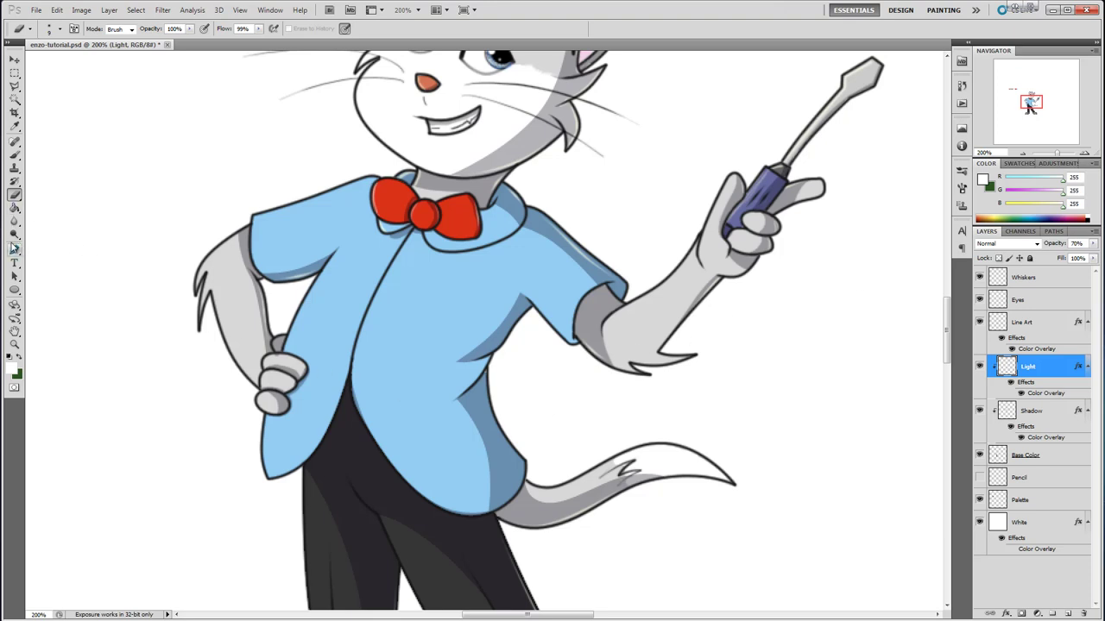
click(13, 248)
click(529, 304)
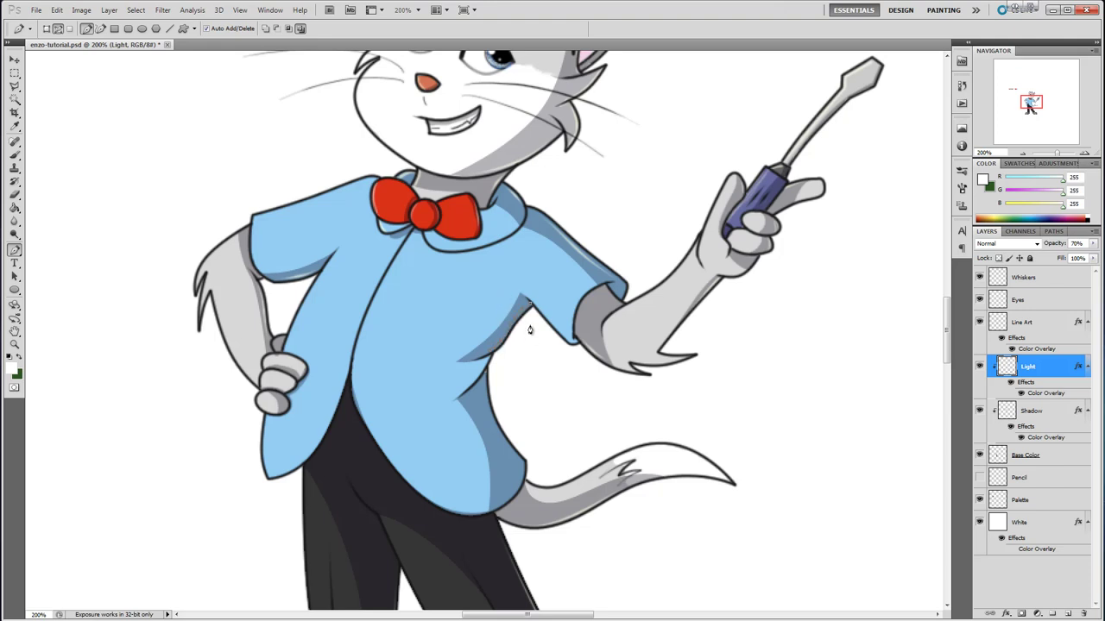
right_click(515, 327)
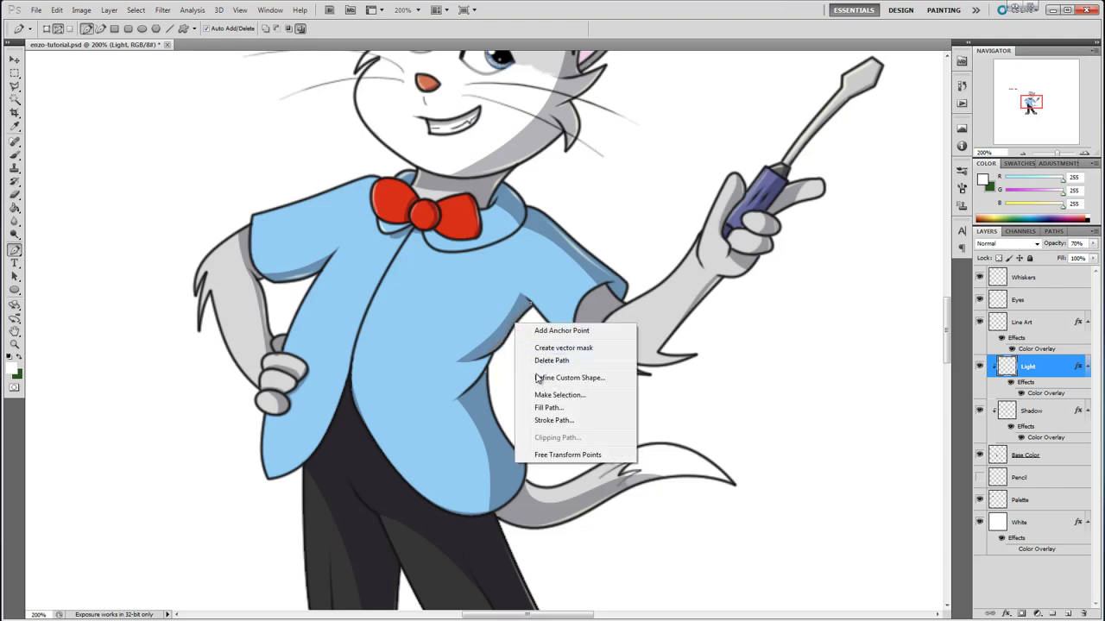
click(560, 421)
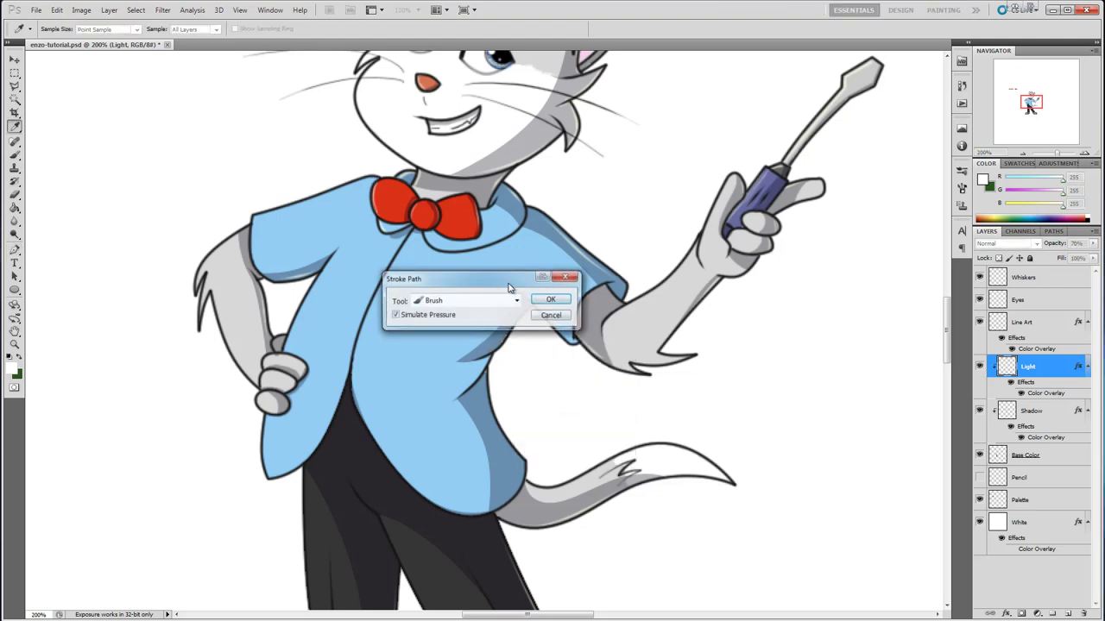
click(557, 295)
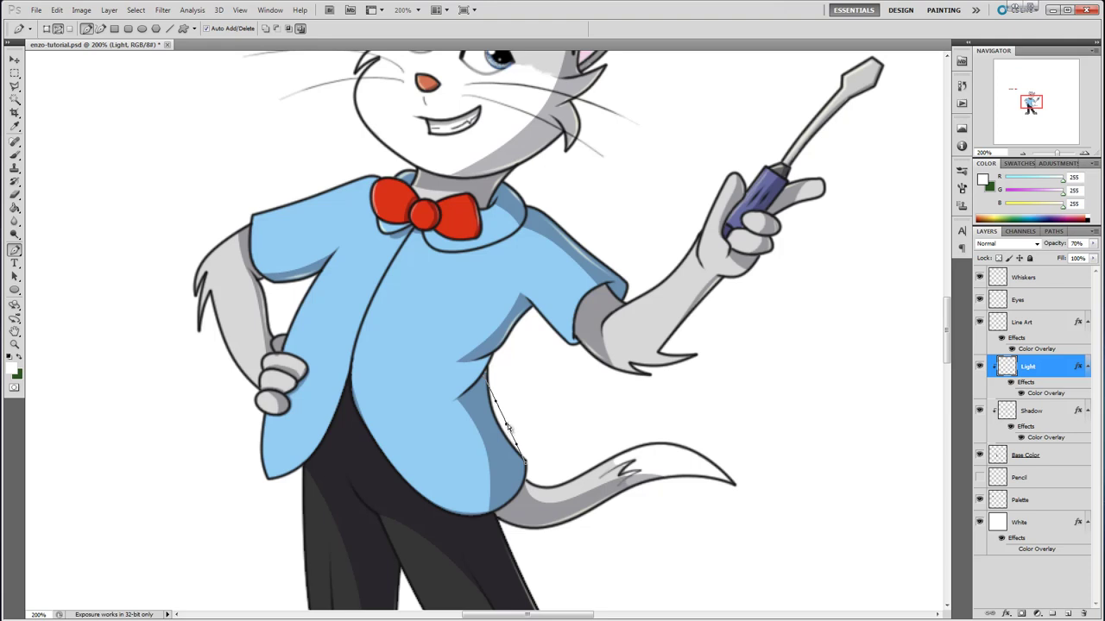
Stroke the Pen path highlight along the shirt's back edge from the waist down to the tail.
right_click(497, 432)
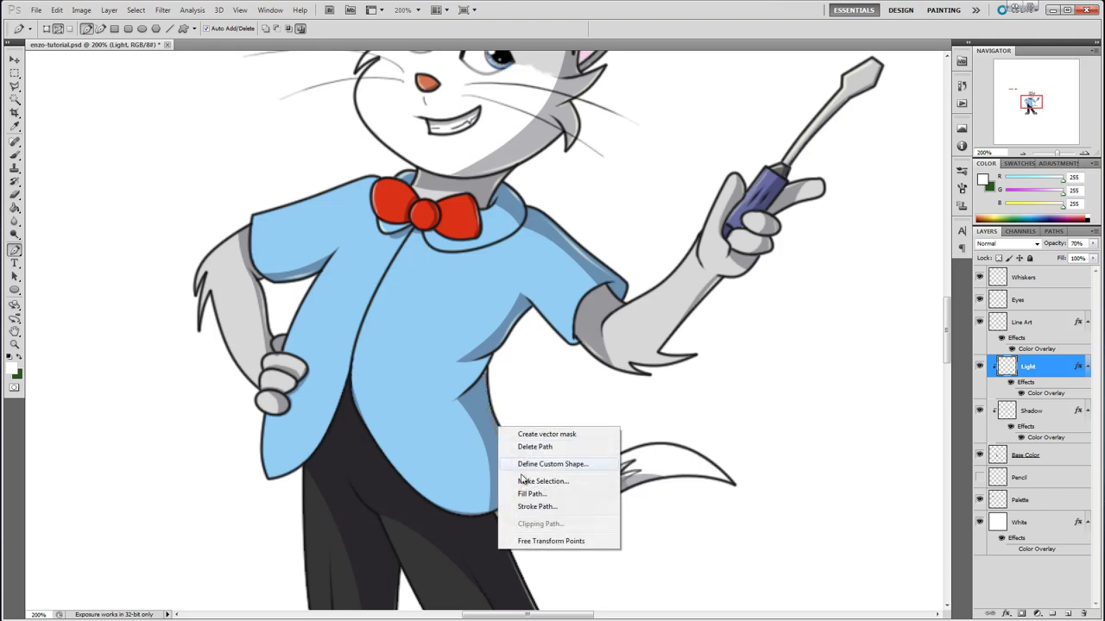
click(552, 511)
click(550, 310)
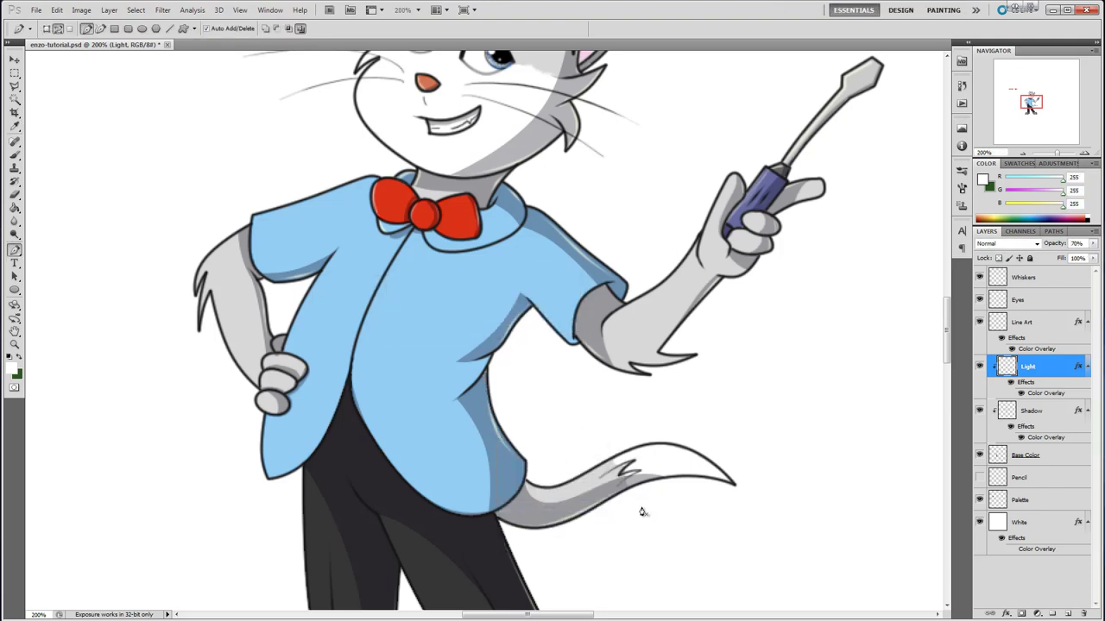
Stroke a short Pen path highlight on the Light layer along the shirt fold at the waist.
click(489, 357)
click(462, 392)
right_click(476, 378)
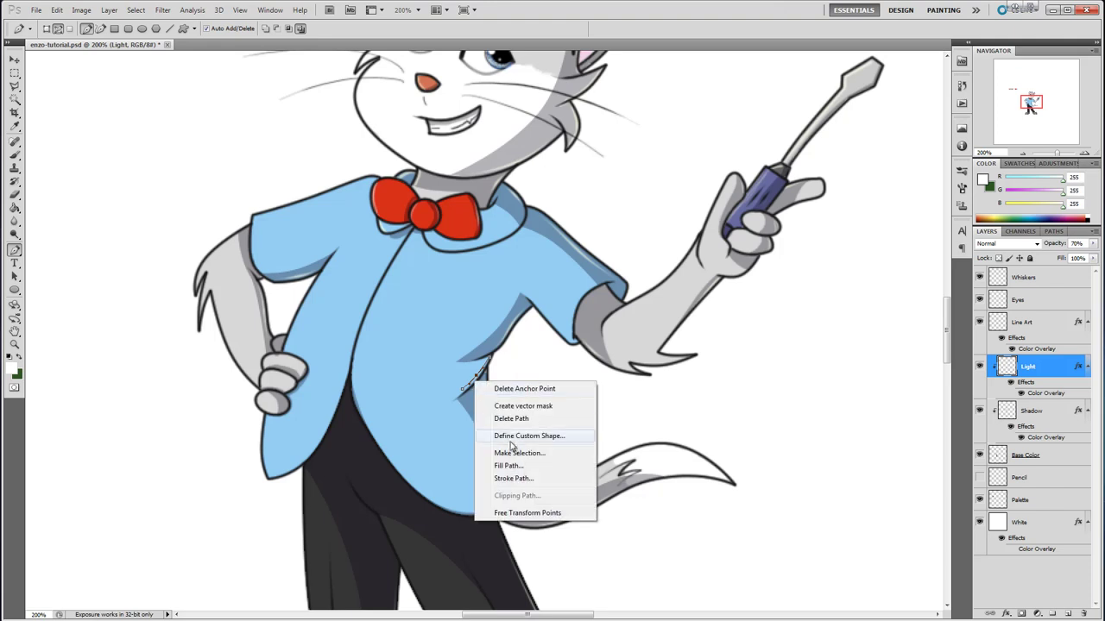
click(510, 475)
click(556, 300)
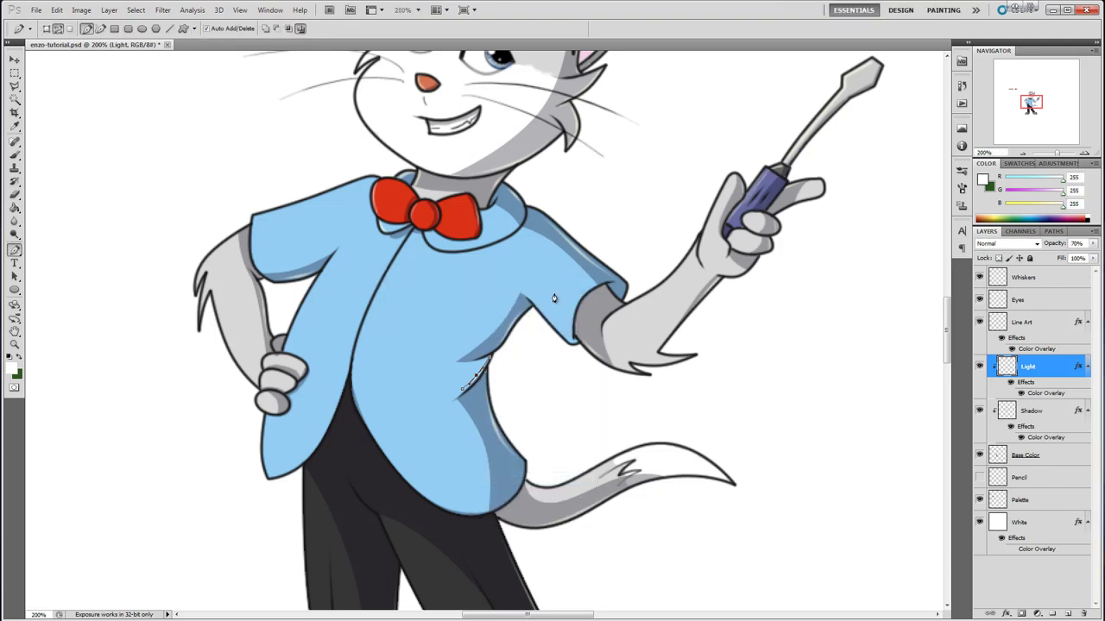
key(Return)
Create a new layer group and move it to the top of the layer stack above Whiskers.
click(1023, 152)
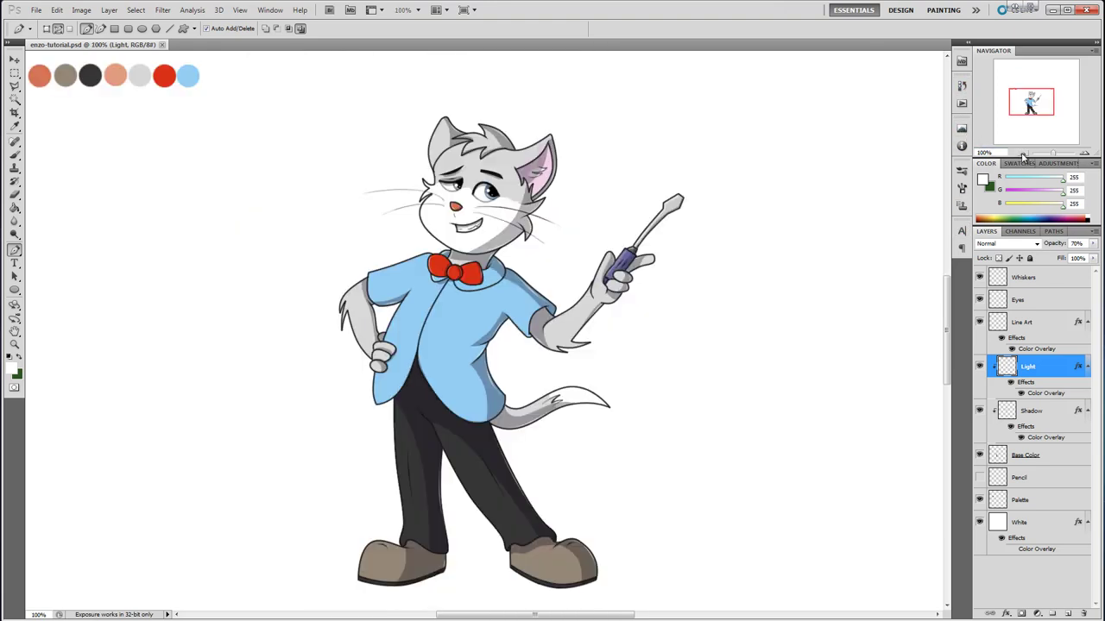
drag(948, 284, 948, 296)
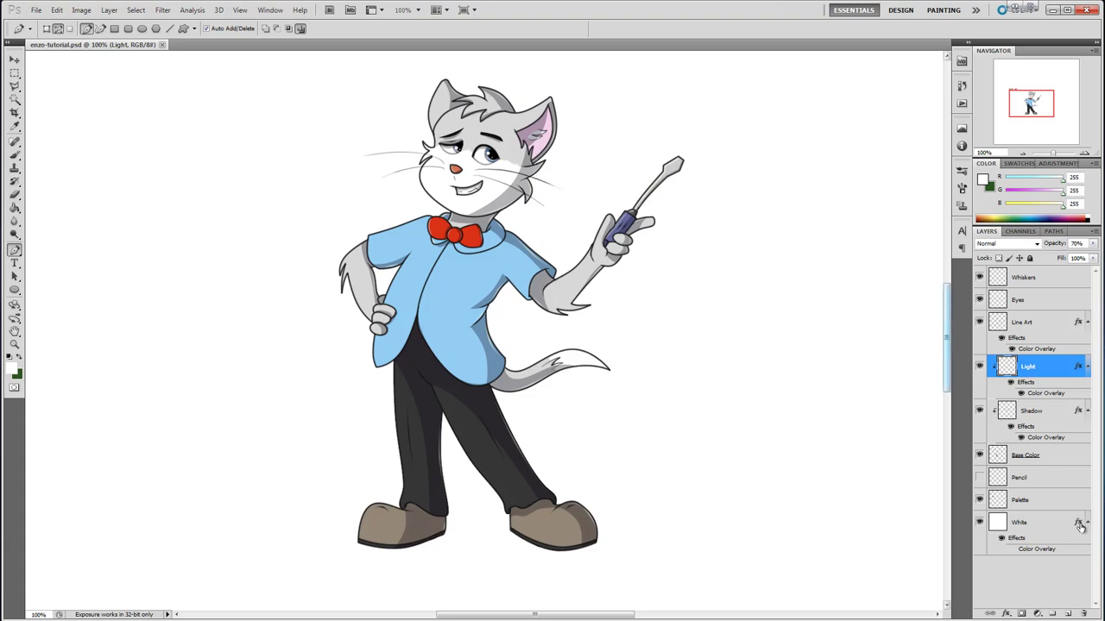
click(1051, 613)
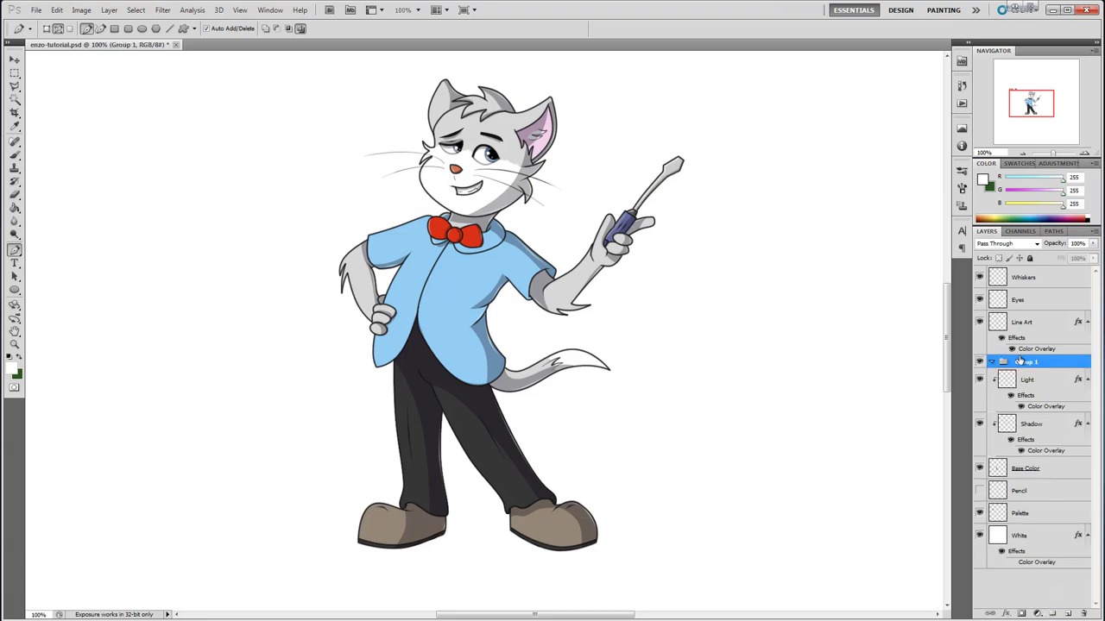
drag(1033, 358, 1035, 275)
Move all layers from Whiskers through Palette into the new group and rename the group PSD.
click(1033, 291)
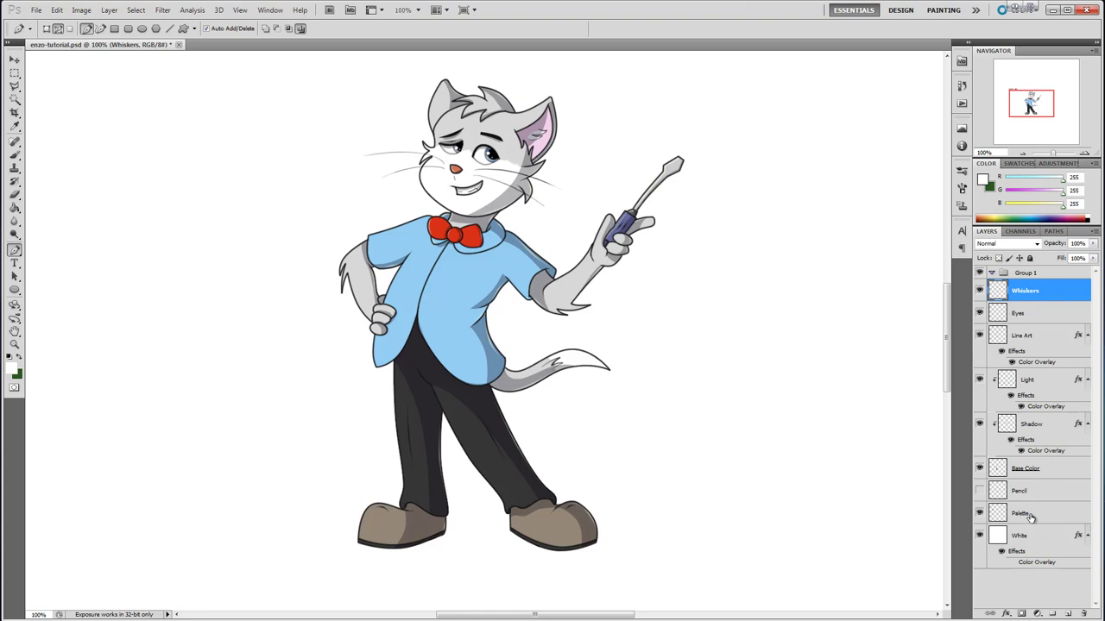
shift+click(1030, 515)
drag(1029, 294, 1036, 281)
double_click(1026, 273)
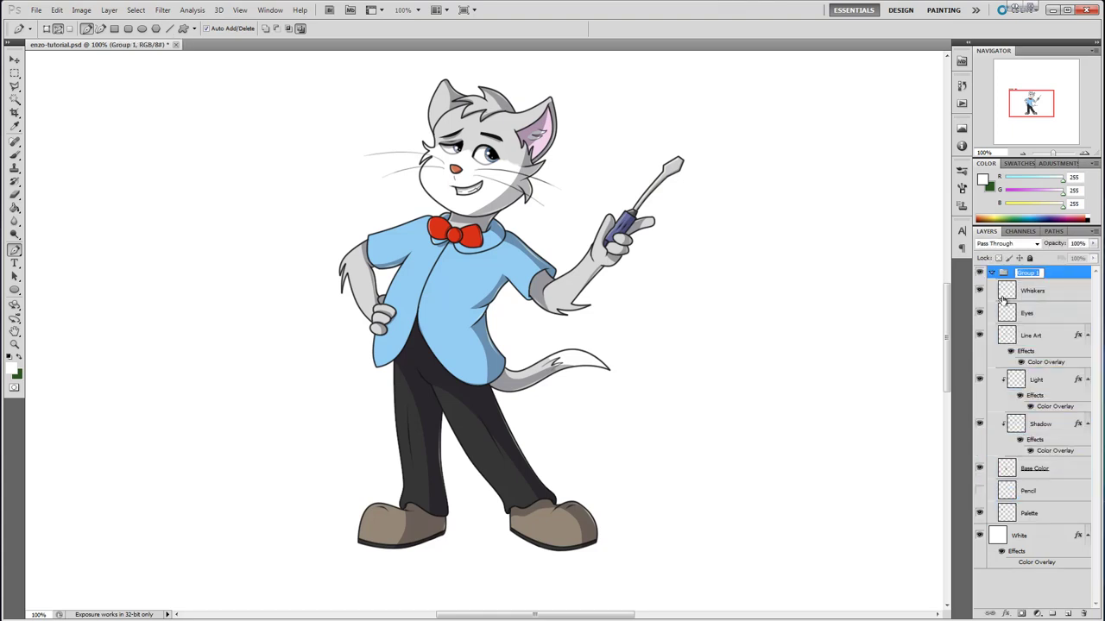
key(Return)
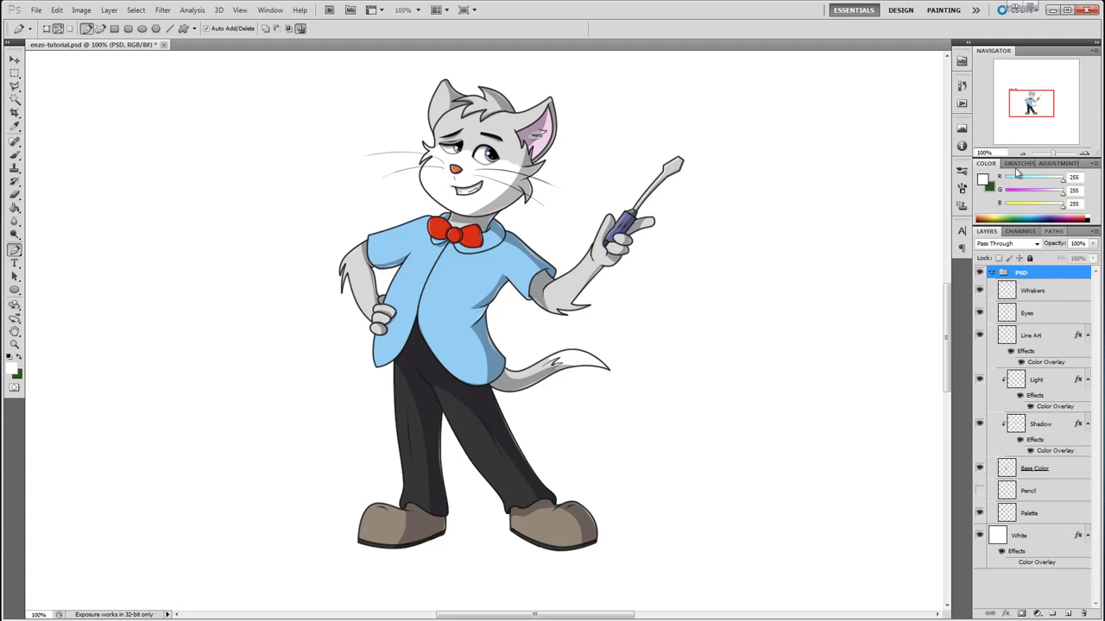
Duplicate the PSD group within the same document under the name PSD copy.
right_click(1027, 274)
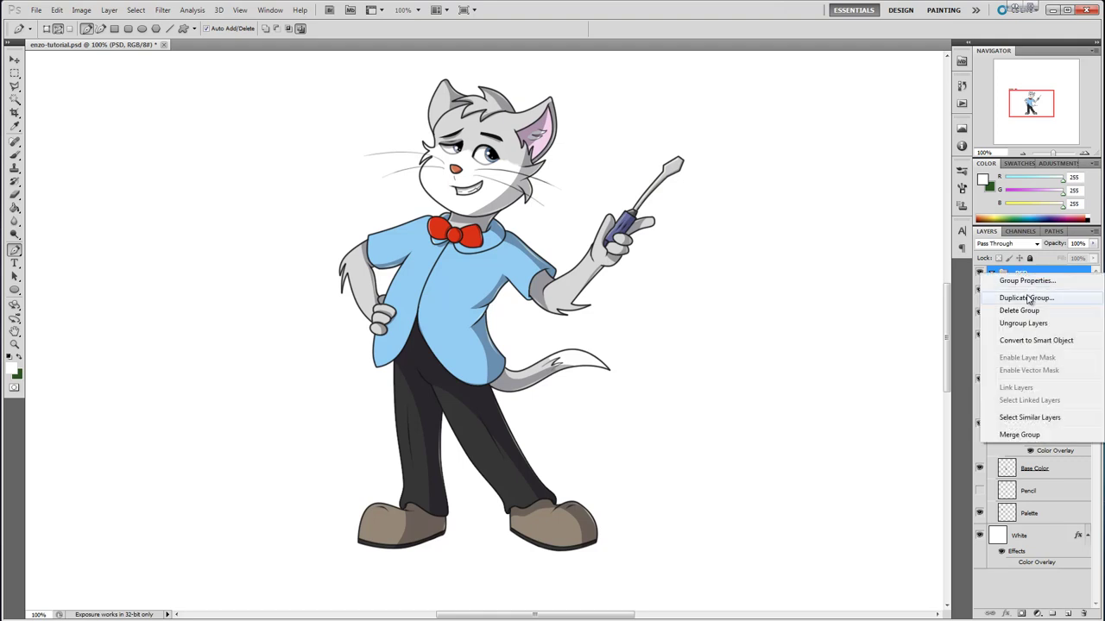
click(1027, 298)
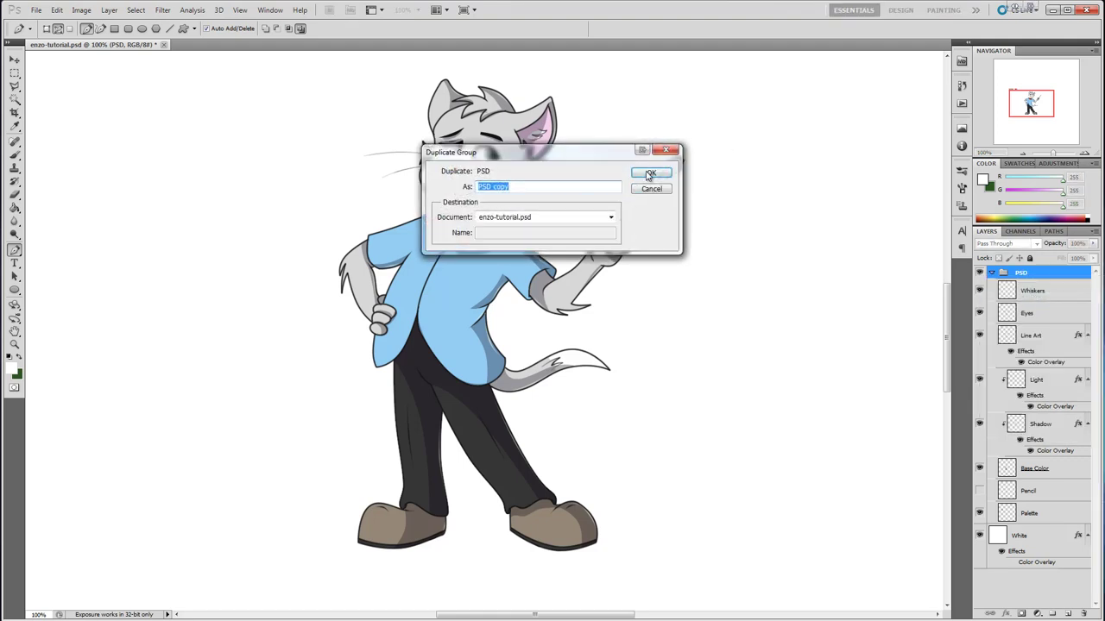
click(650, 174)
Hide the Palette layer in the PSD copy group and merge its layers from Whiskers through Pencil into one.
click(1029, 293)
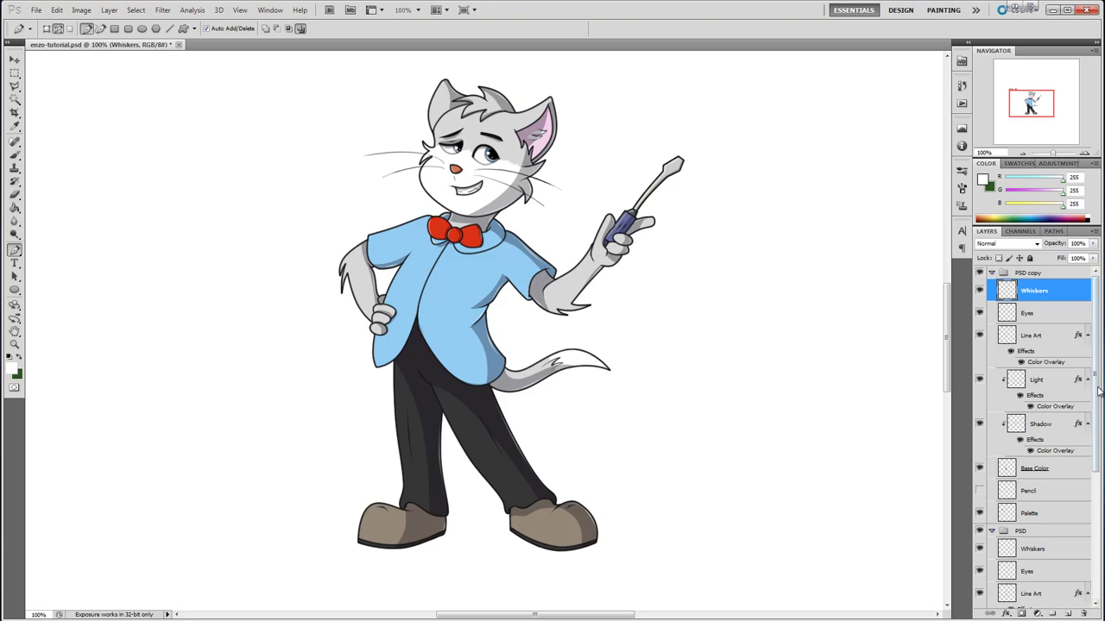
shift+click(1045, 515)
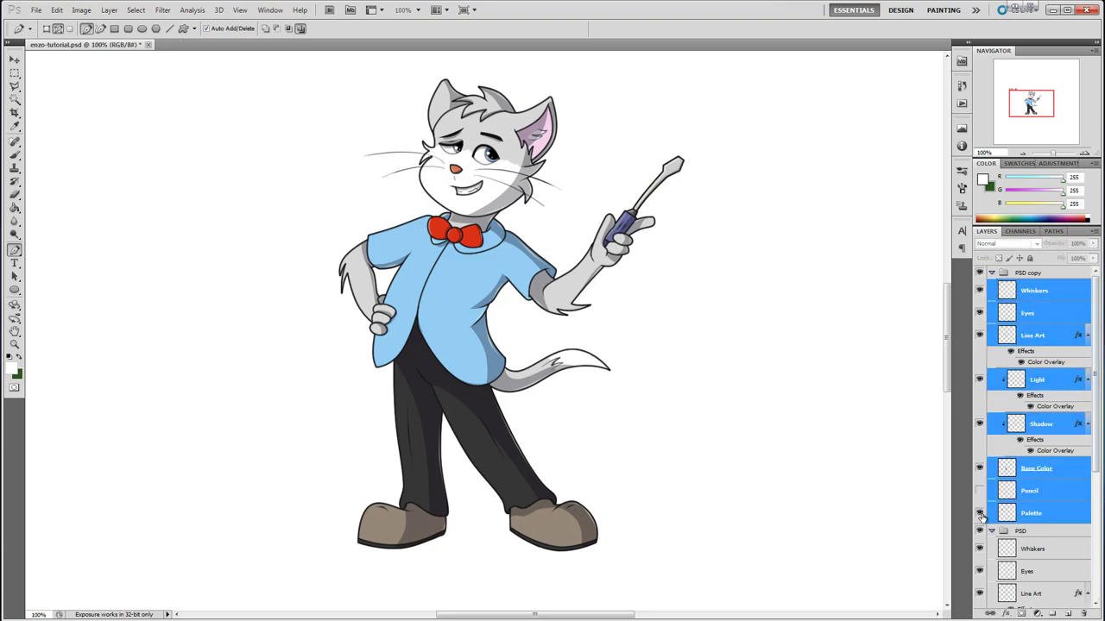
click(1041, 495)
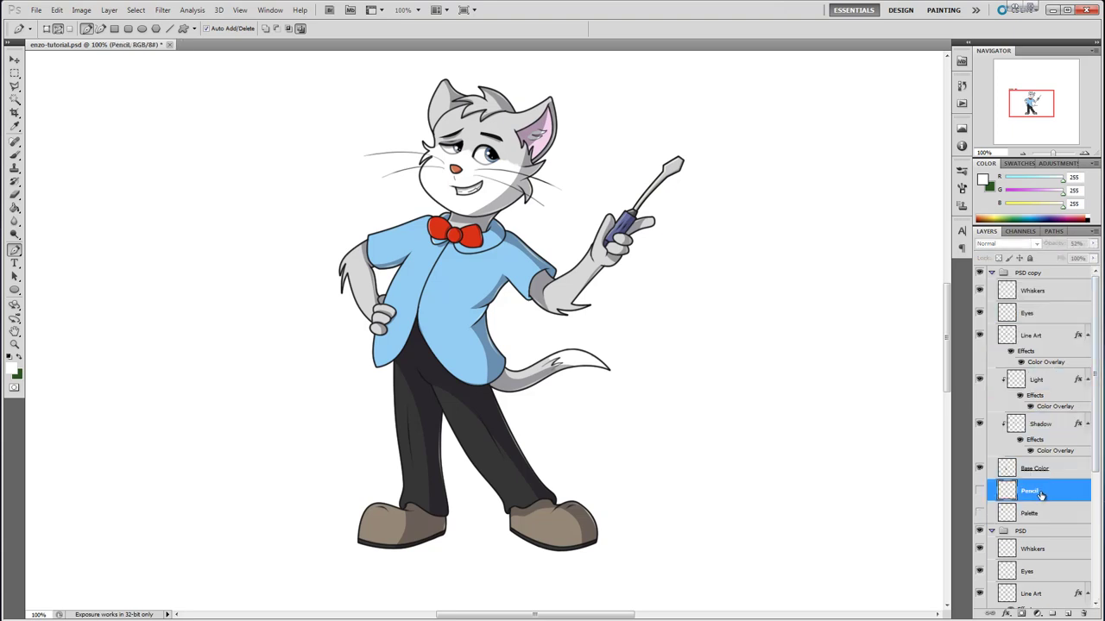
shift+click(1035, 293)
right_click(1035, 294)
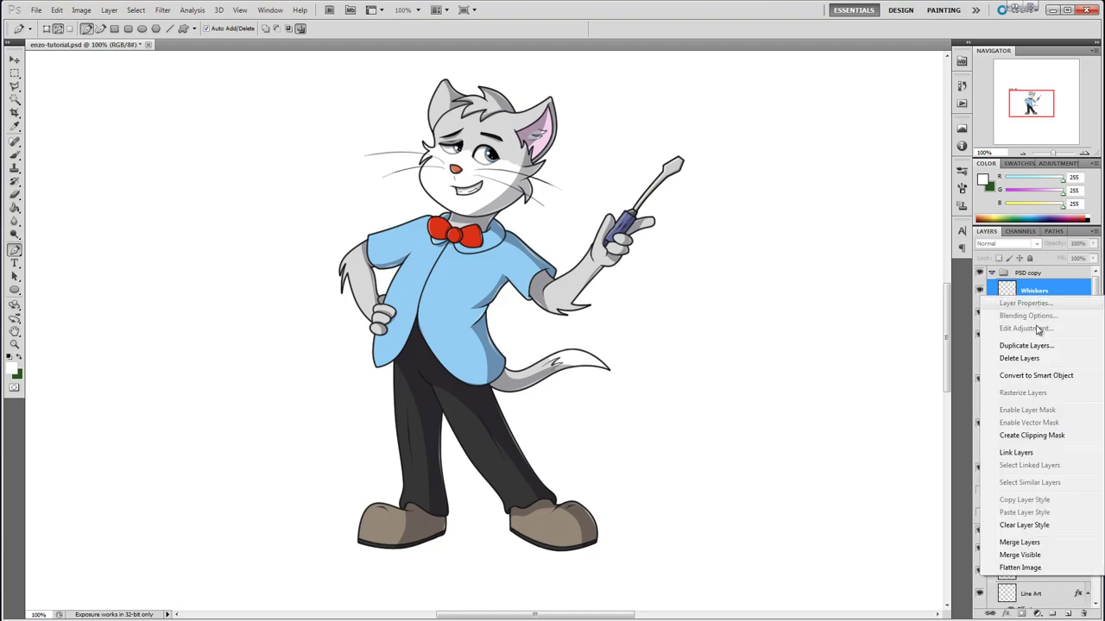
click(1037, 544)
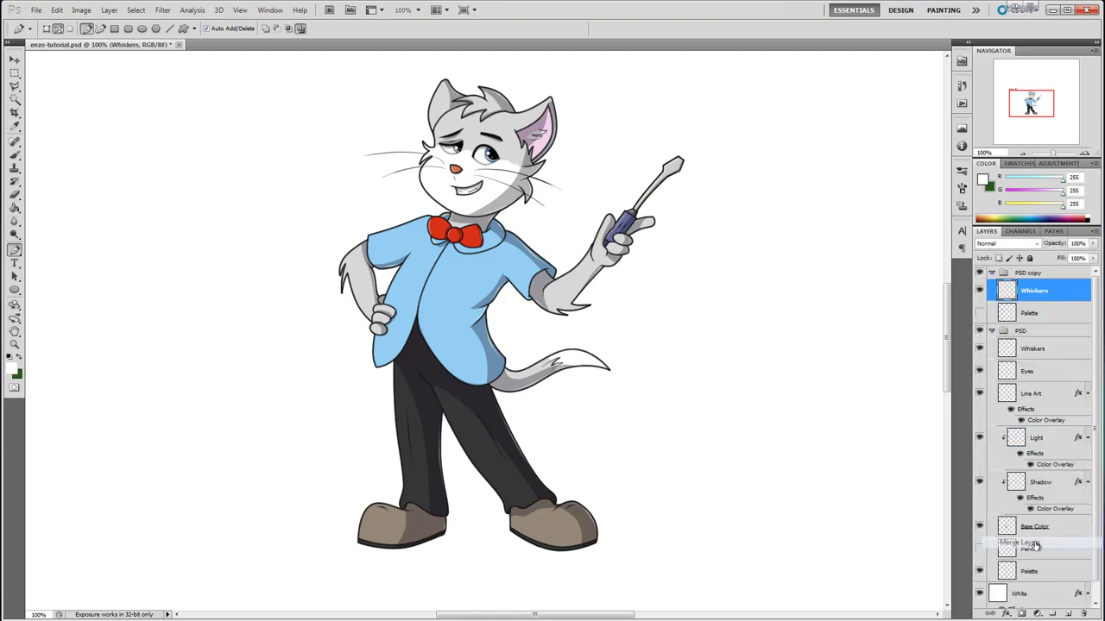
Delete the Palette layer from the PSD copy group and ungroup the remaining merged layer.
click(1041, 317)
click(1084, 612)
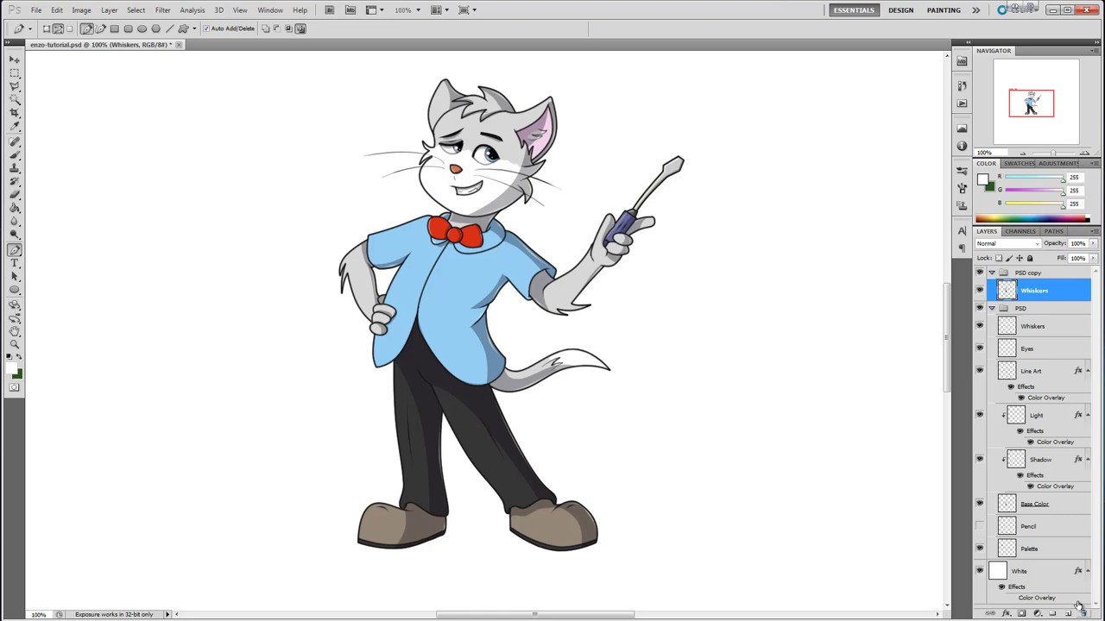
right_click(1035, 275)
click(1029, 324)
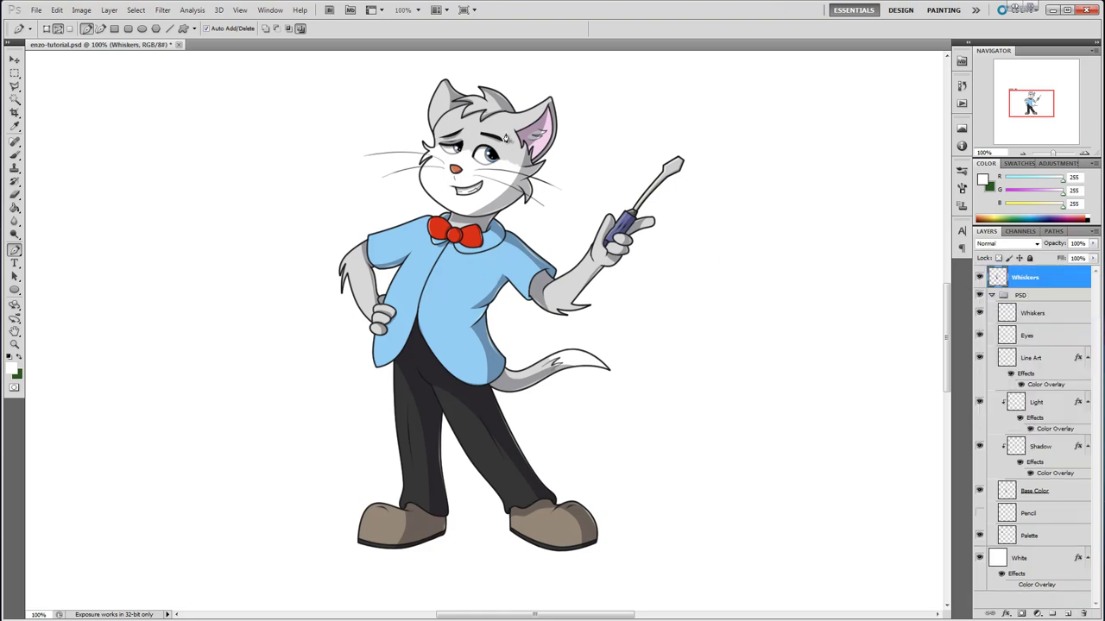
Hide the PSD group so that only the merged Whiskers layer shows over the White background.
alt+click(984, 280)
alt+click(984, 280)
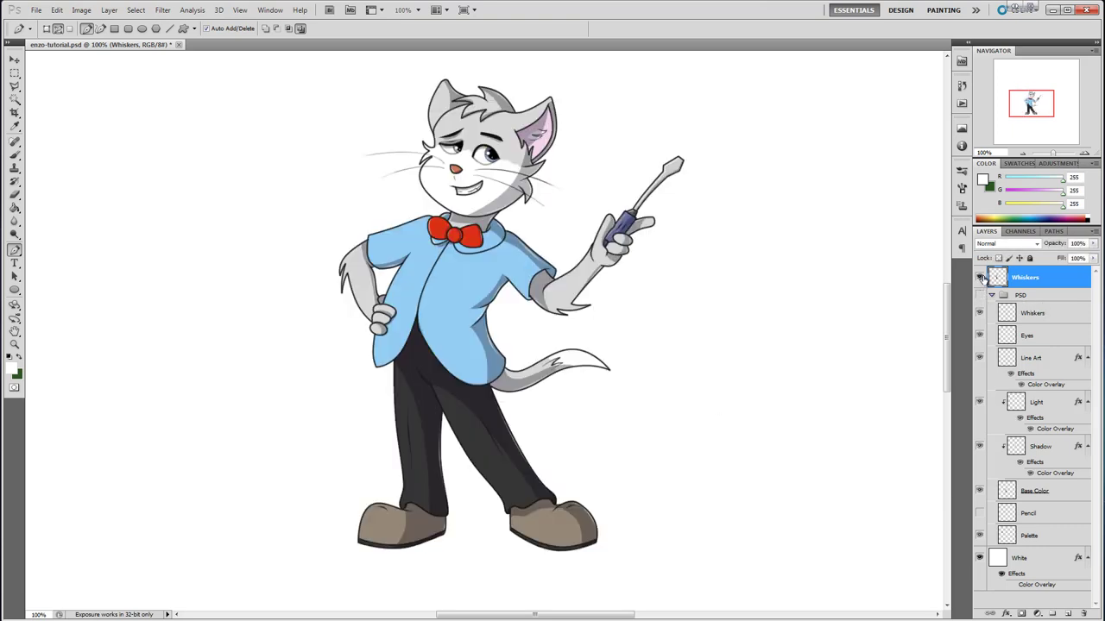
alt+click(983, 279)
alt+click(984, 279)
alt+click(984, 278)
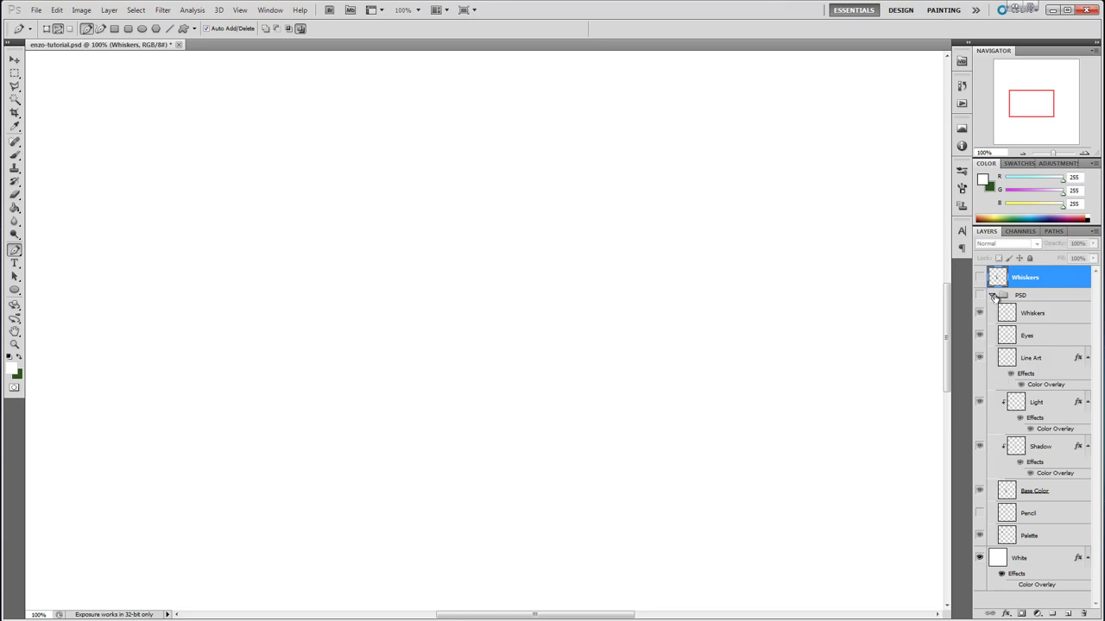
click(992, 295)
click(992, 295)
alt+click(980, 278)
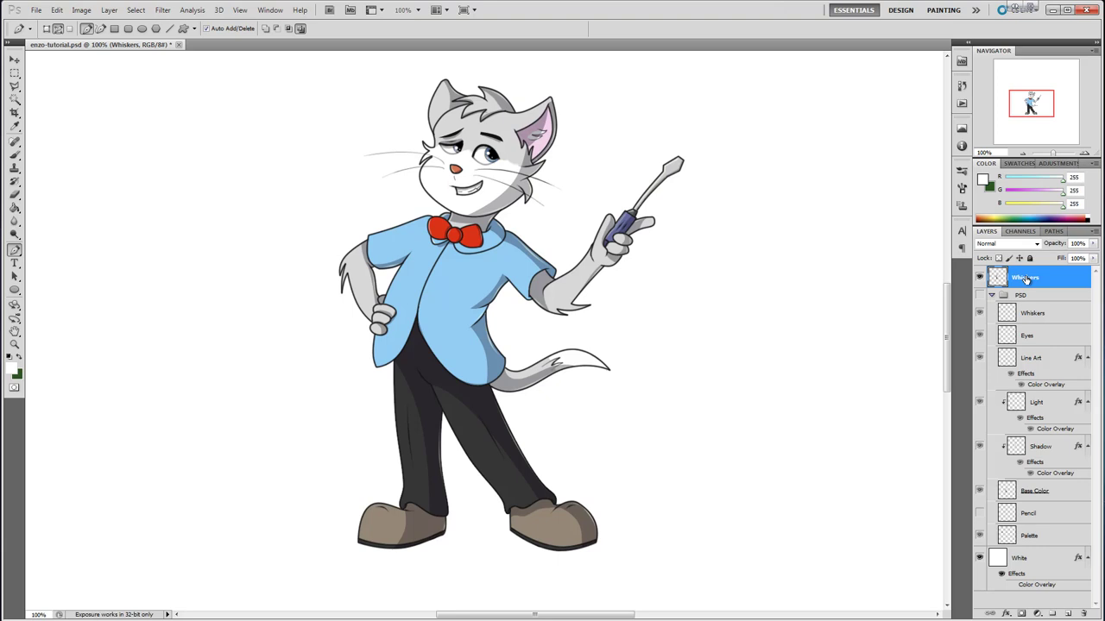
Set up the Dodge tool with a soft 55 px brush, Midtones range and 8% exposure.
click(14, 233)
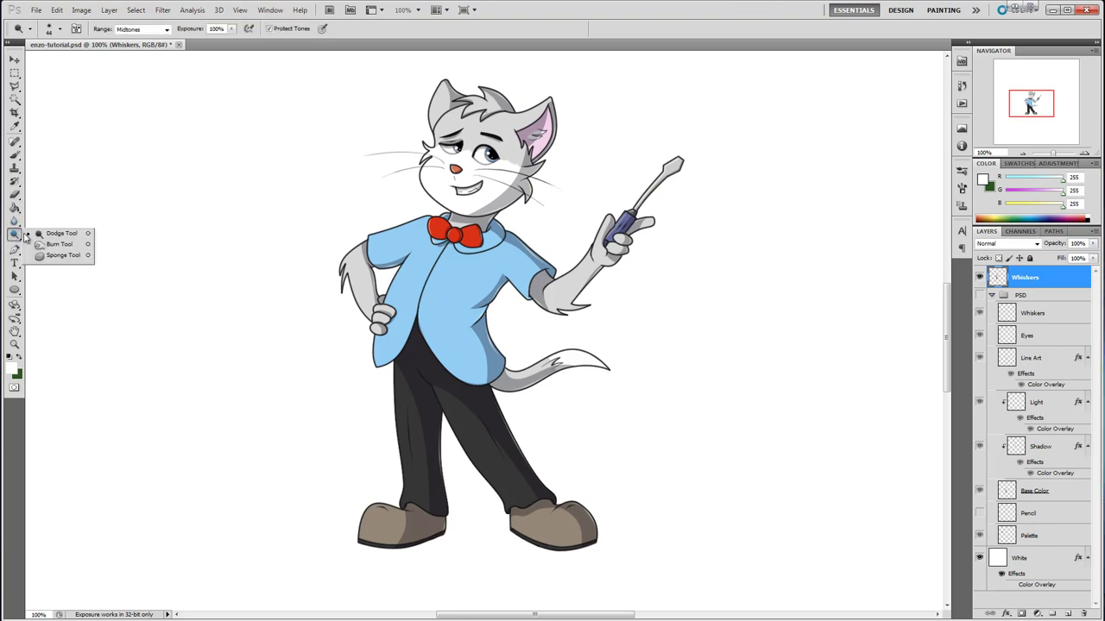
click(30, 228)
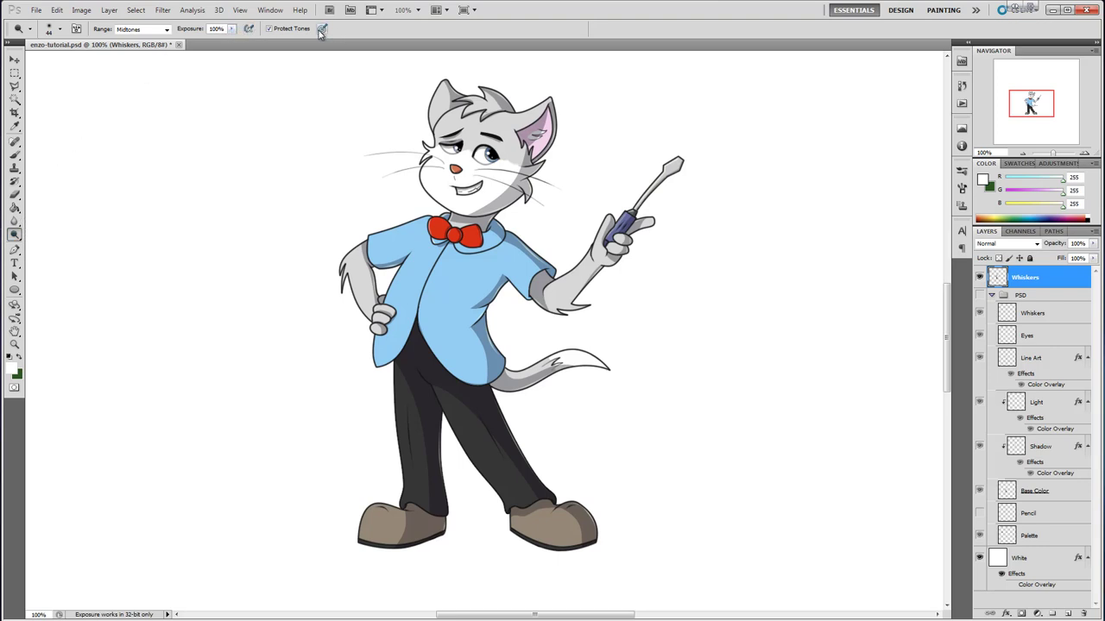
click(59, 28)
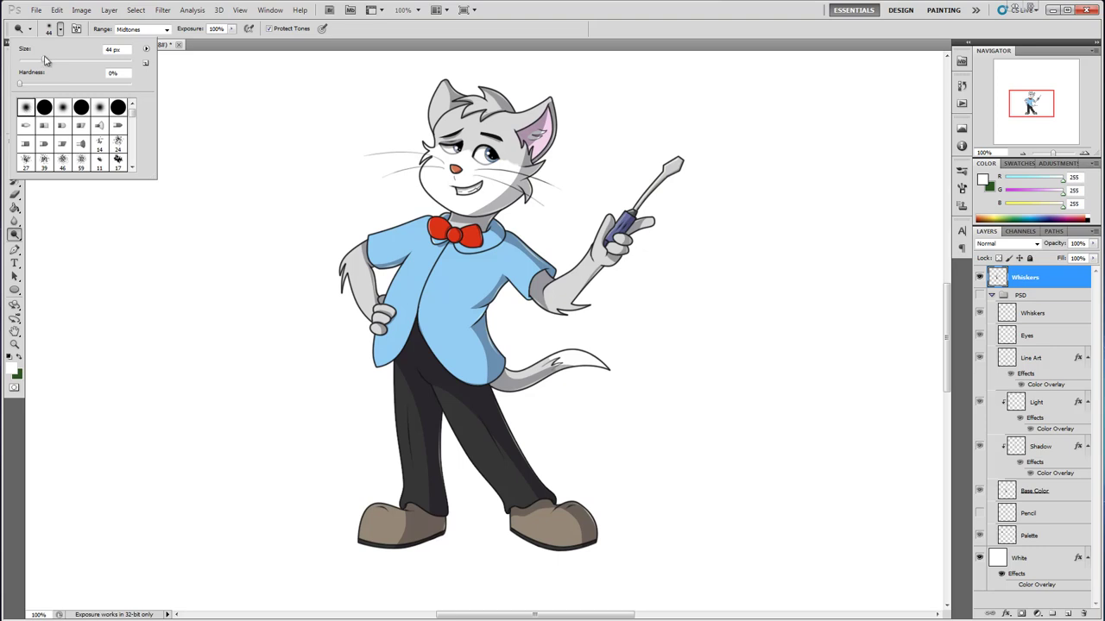
click(231, 30)
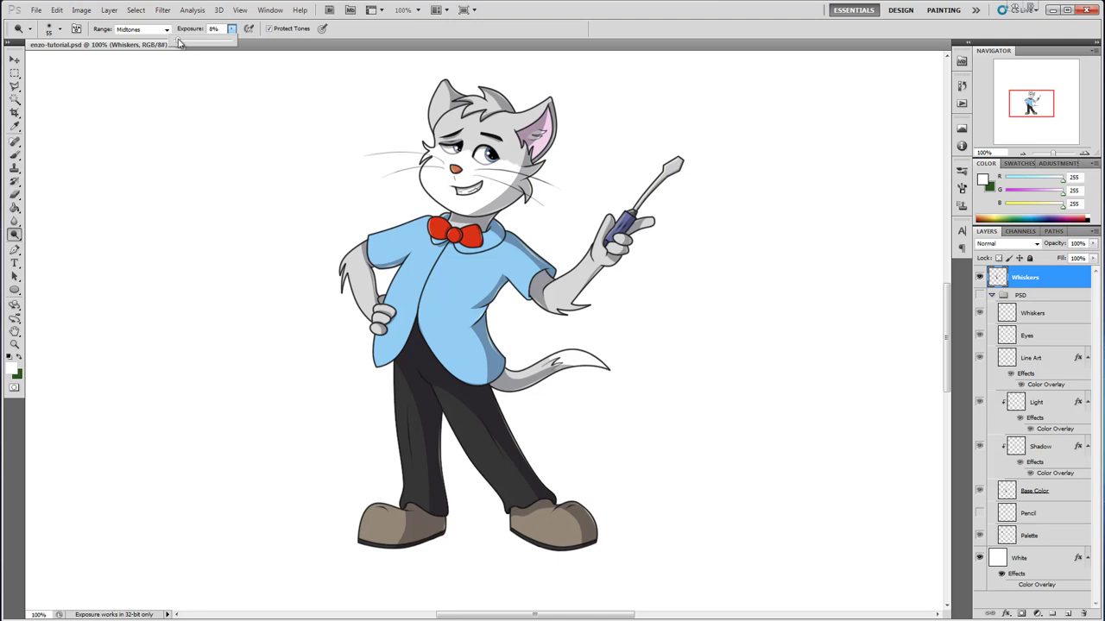
click(633, 31)
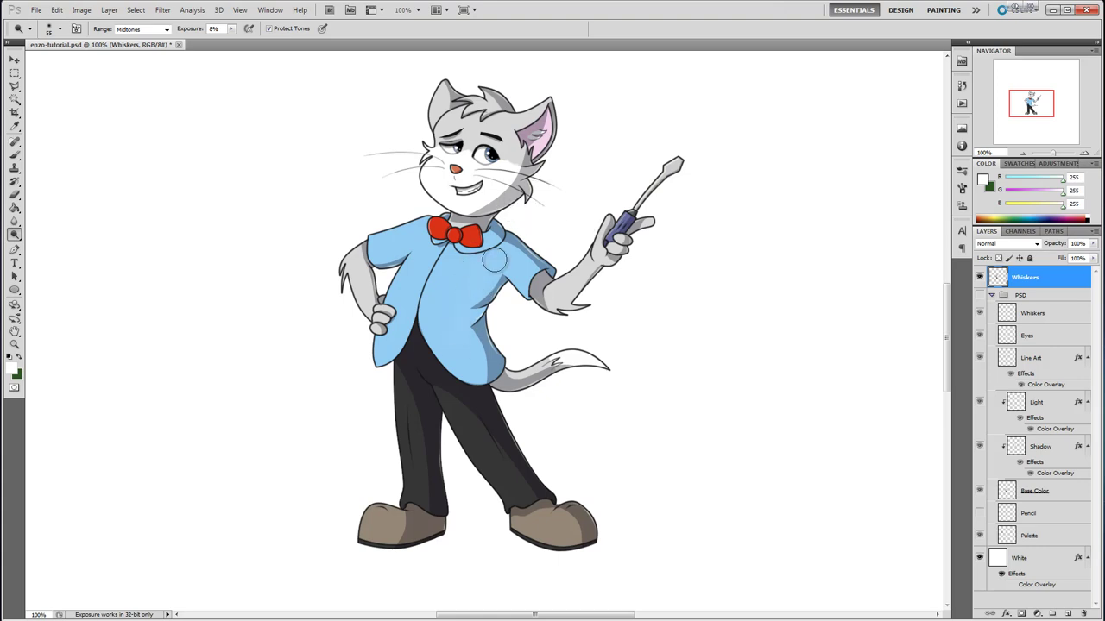
Dodge soft highlights onto the cat's shirt, arms, head and ears on the merged layer.
mouse_move(494, 259)
mouse_down()
mouse_move(485, 290)
mouse_move(440, 344)
mouse_up()
mouse_move(433, 259)
mouse_down()
mouse_move(415, 334)
mouse_move(421, 276)
mouse_move(414, 302)
mouse_move(457, 270)
mouse_move(413, 271)
mouse_move(405, 319)
mouse_move(477, 259)
mouse_move(440, 368)
mouse_move(428, 255)
mouse_move(389, 265)
mouse_move(390, 236)
mouse_move(382, 258)
mouse_move(355, 271)
mouse_move(363, 304)
mouse_move(352, 253)
mouse_move(350, 317)
mouse_up()
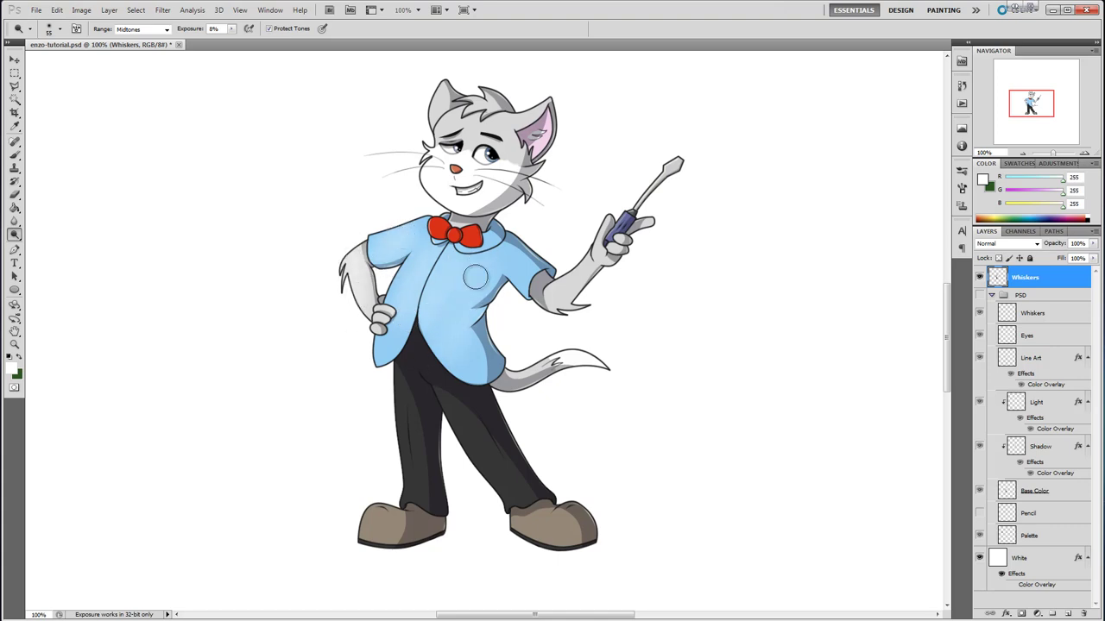
mouse_move(584, 265)
mouse_down()
mouse_move(552, 302)
mouse_move(582, 262)
mouse_move(567, 290)
mouse_move(664, 215)
mouse_move(591, 236)
mouse_move(699, 143)
mouse_move(487, 210)
mouse_move(501, 178)
mouse_move(438, 194)
mouse_move(495, 181)
mouse_move(486, 115)
mouse_move(433, 201)
mouse_up()
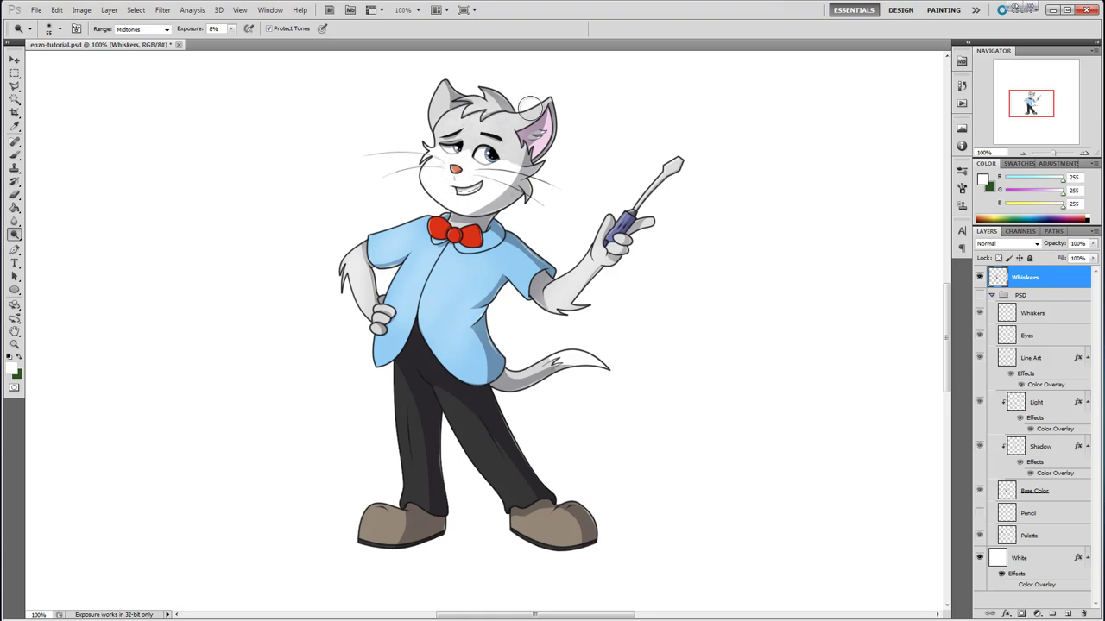
drag(450, 80, 451, 86)
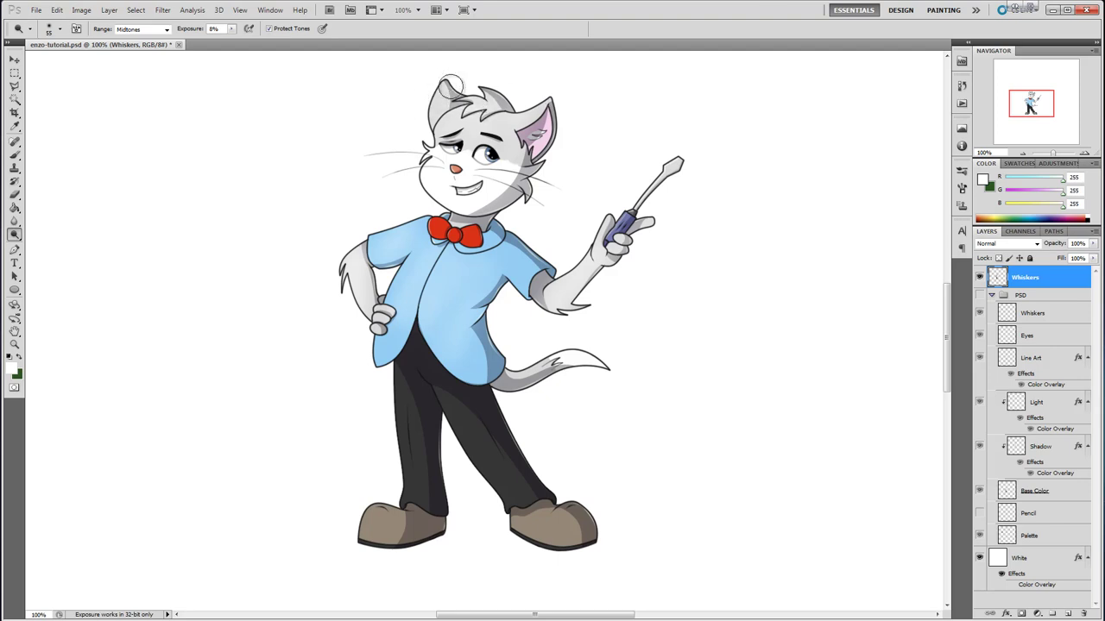
Dodge soft highlights down both trouser legs and across both shoes.
mouse_move(513, 468)
mouse_down()
mouse_move(449, 403)
mouse_move(500, 480)
mouse_move(470, 413)
mouse_move(461, 408)
mouse_move(509, 489)
mouse_up()
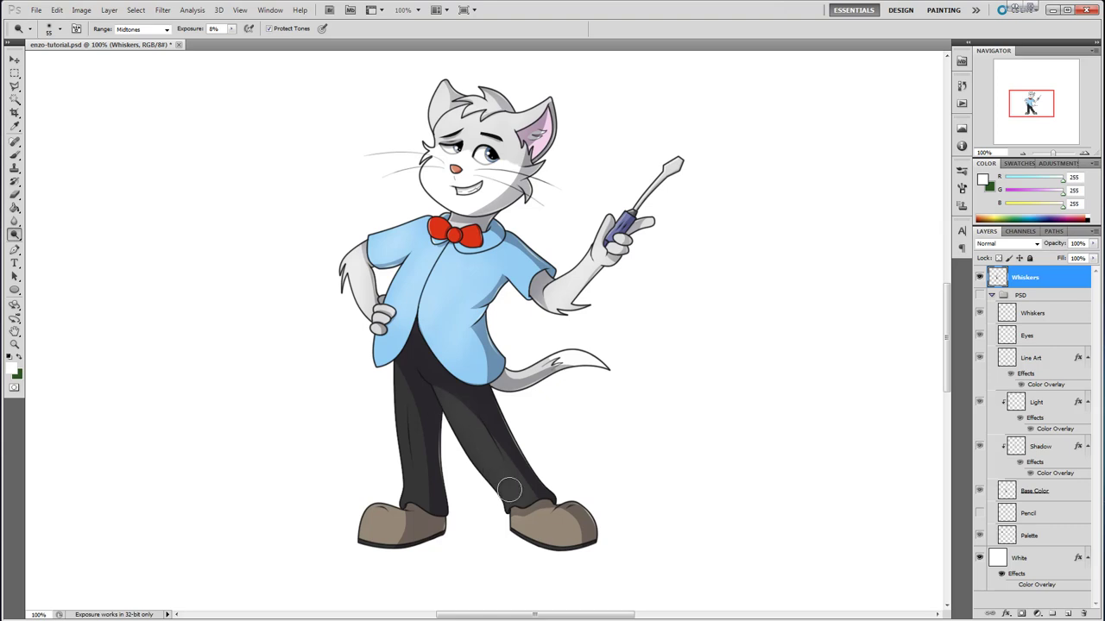
drag(404, 429, 409, 508)
mouse_move(408, 400)
mouse_down()
mouse_move(419, 514)
mouse_move(390, 539)
mouse_move(392, 494)
mouse_move(380, 532)
mouse_move(386, 497)
mouse_move(353, 554)
mouse_up()
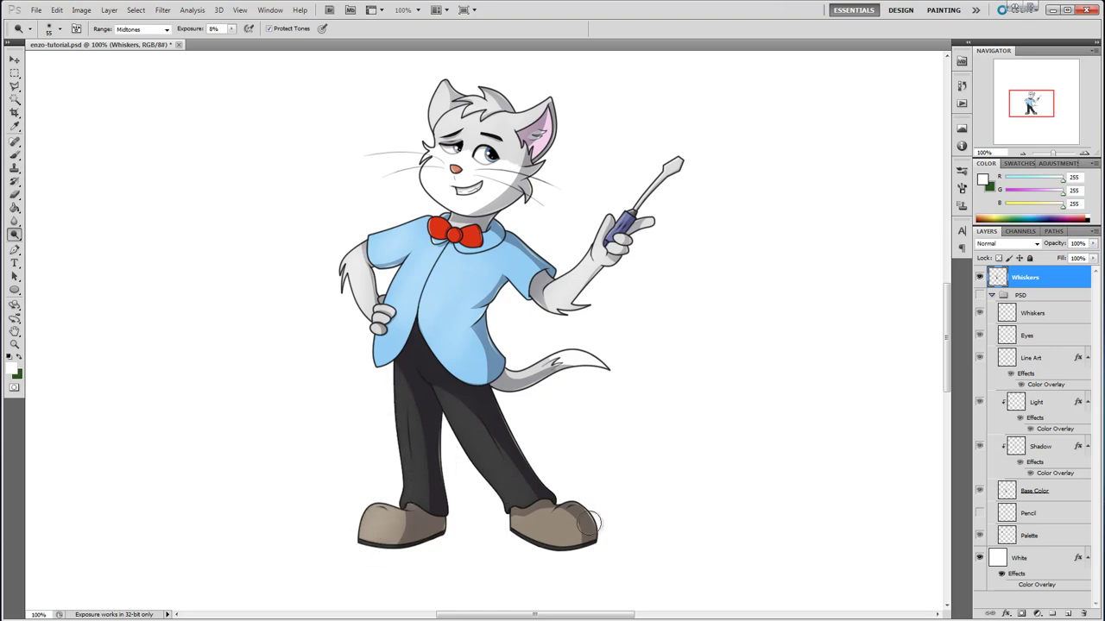
mouse_move(589, 523)
mouse_down()
mouse_move(542, 544)
mouse_move(534, 518)
mouse_move(543, 527)
mouse_move(496, 530)
mouse_move(543, 529)
mouse_move(567, 589)
mouse_up()
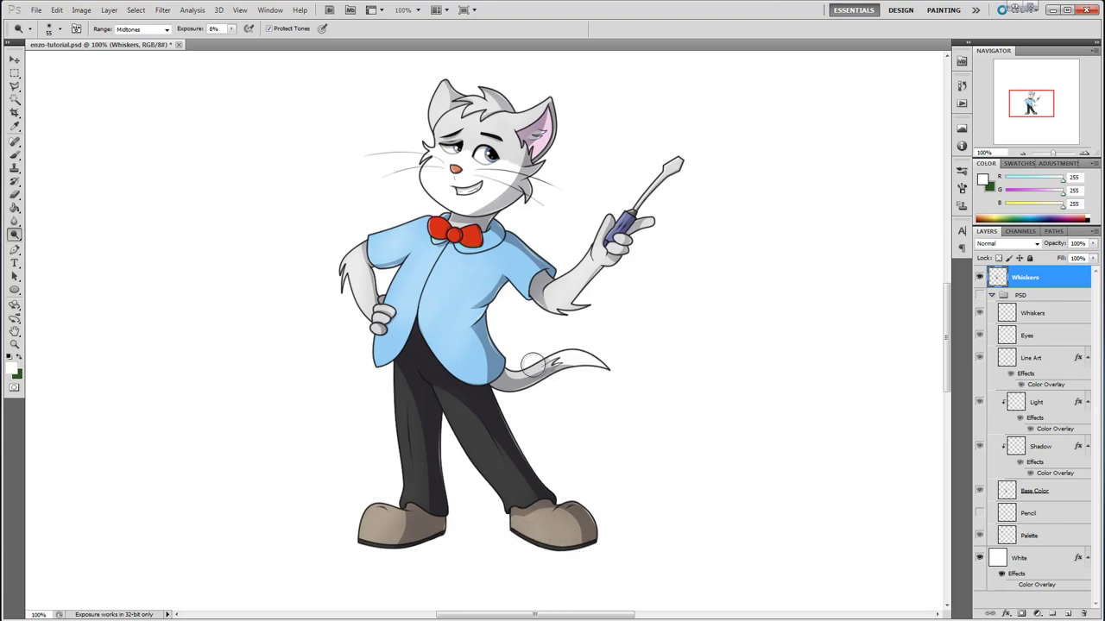
Dodge soft highlights onto the tail, the raised forearm and the red bow tie.
drag(532, 365, 588, 357)
drag(577, 290, 587, 256)
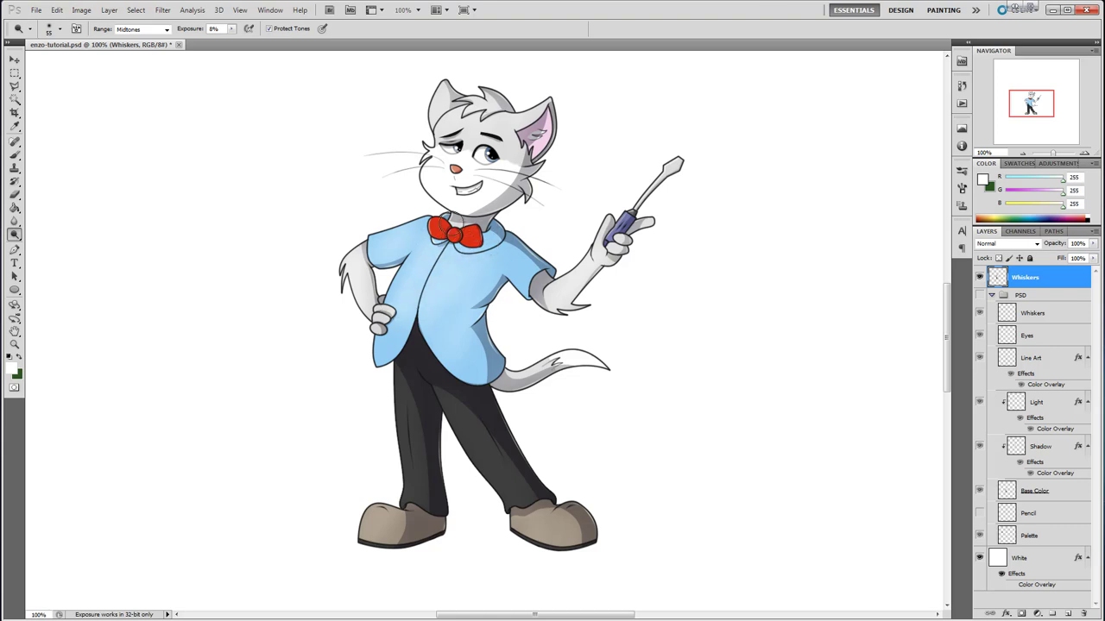
mouse_move(452, 225)
mouse_down()
mouse_move(456, 237)
mouse_move(439, 241)
mouse_up()
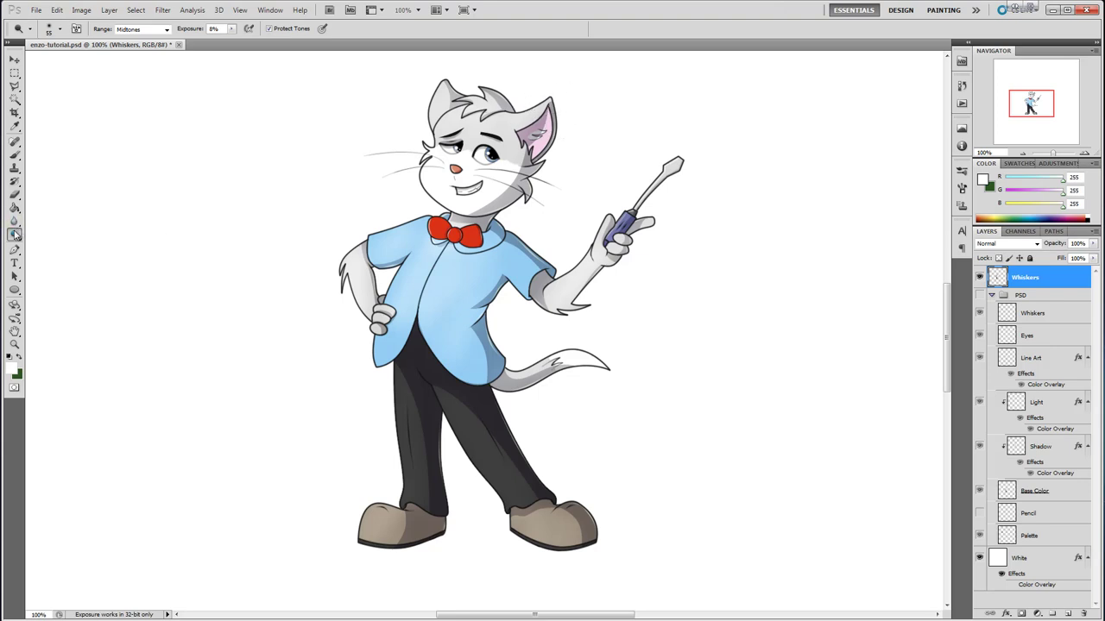
Set up the Burn tool with the Midtones range and 13% exposure.
drag(15, 234, 47, 247)
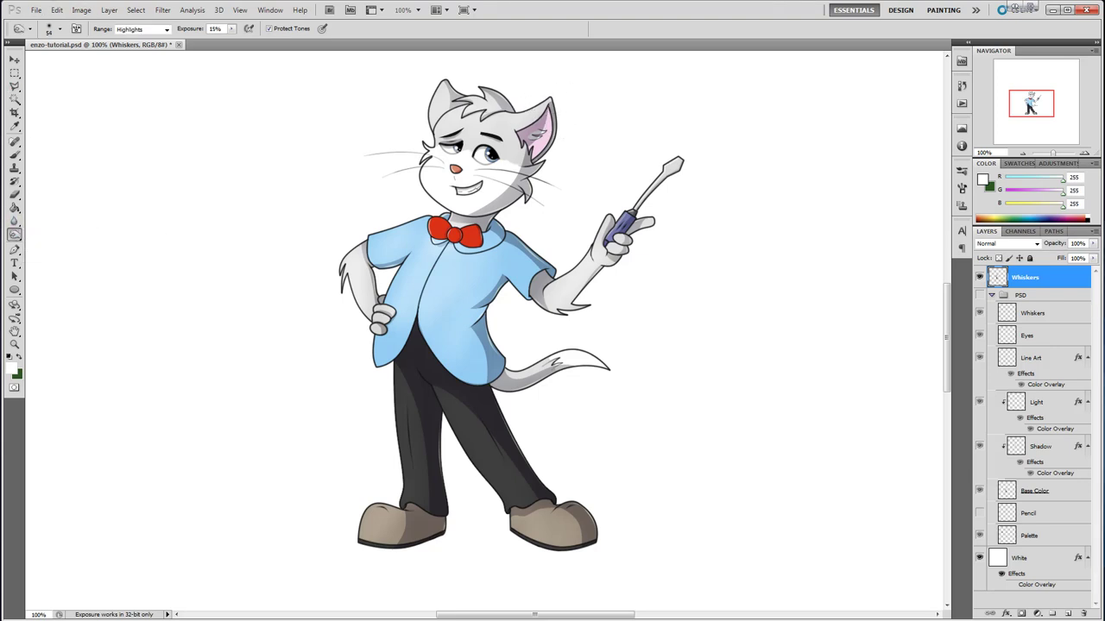
click(231, 28)
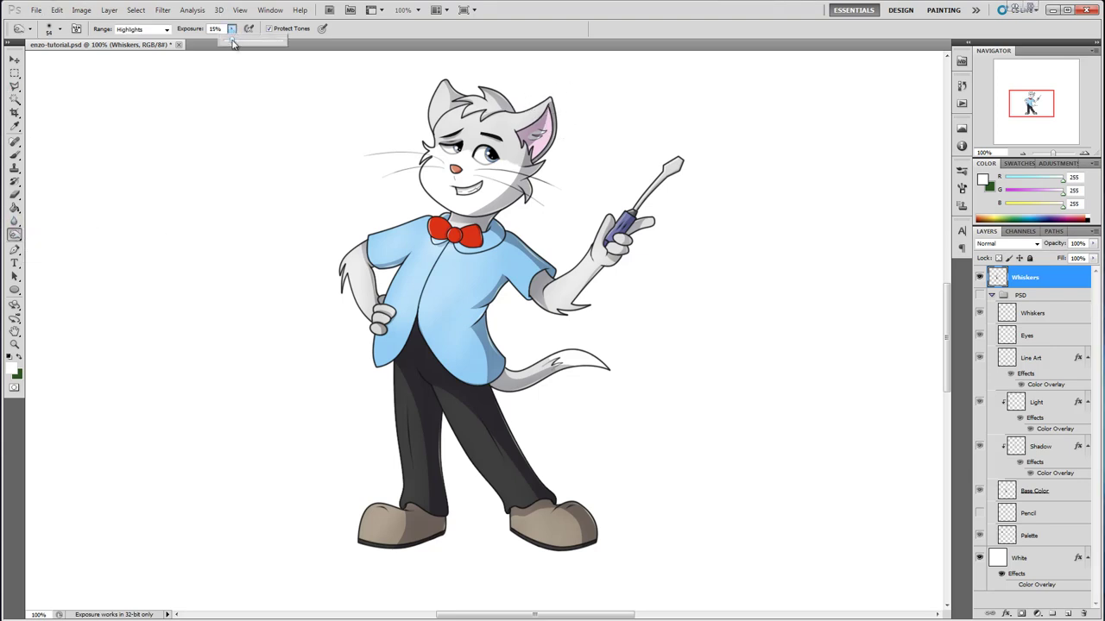
click(165, 30)
click(151, 48)
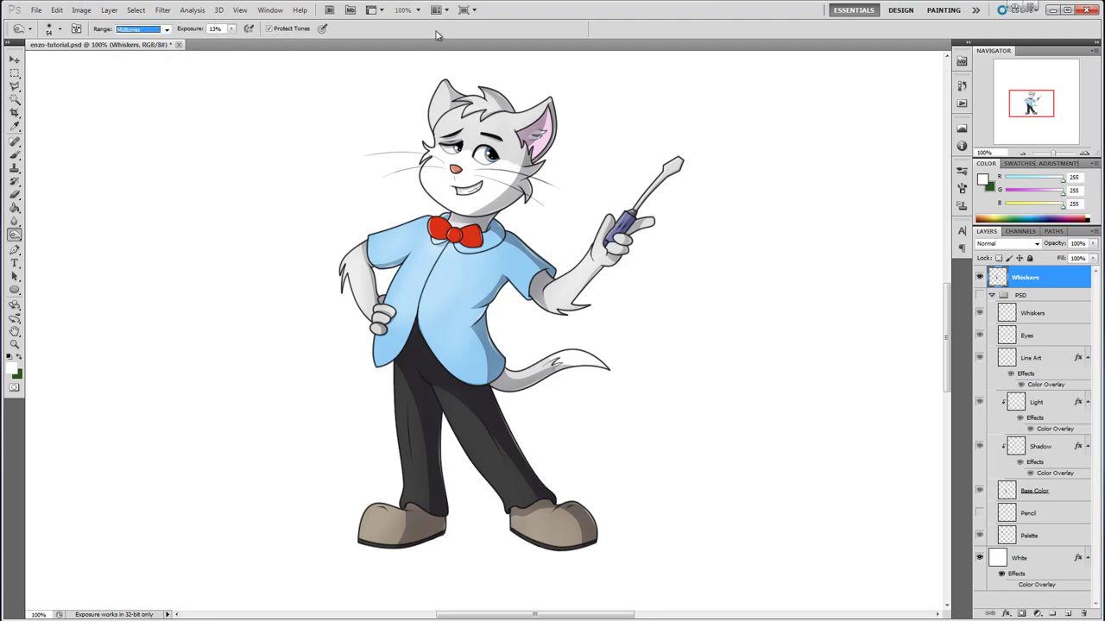
Burn soft shadows along the shaded sides of the trouser legs and both shoes on the merged layer.
mouse_move(490, 414)
mouse_down()
mouse_move(507, 449)
mouse_move(564, 498)
mouse_up()
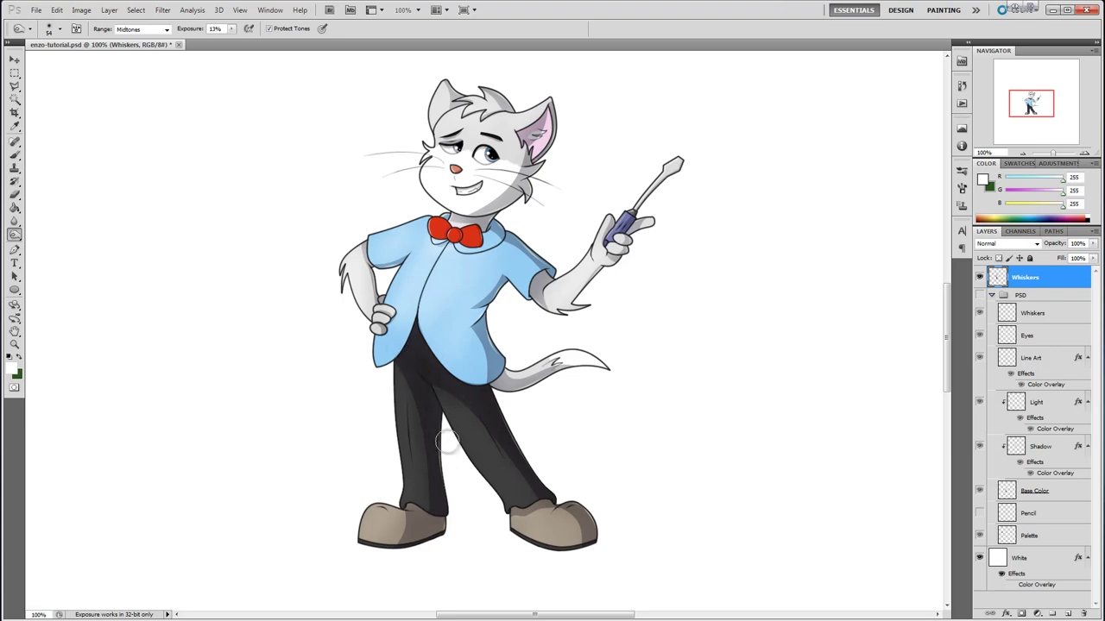
mouse_move(427, 509)
mouse_down()
mouse_move(393, 536)
mouse_move(439, 516)
mouse_move(455, 528)
mouse_move(398, 515)
mouse_move(407, 565)
mouse_up()
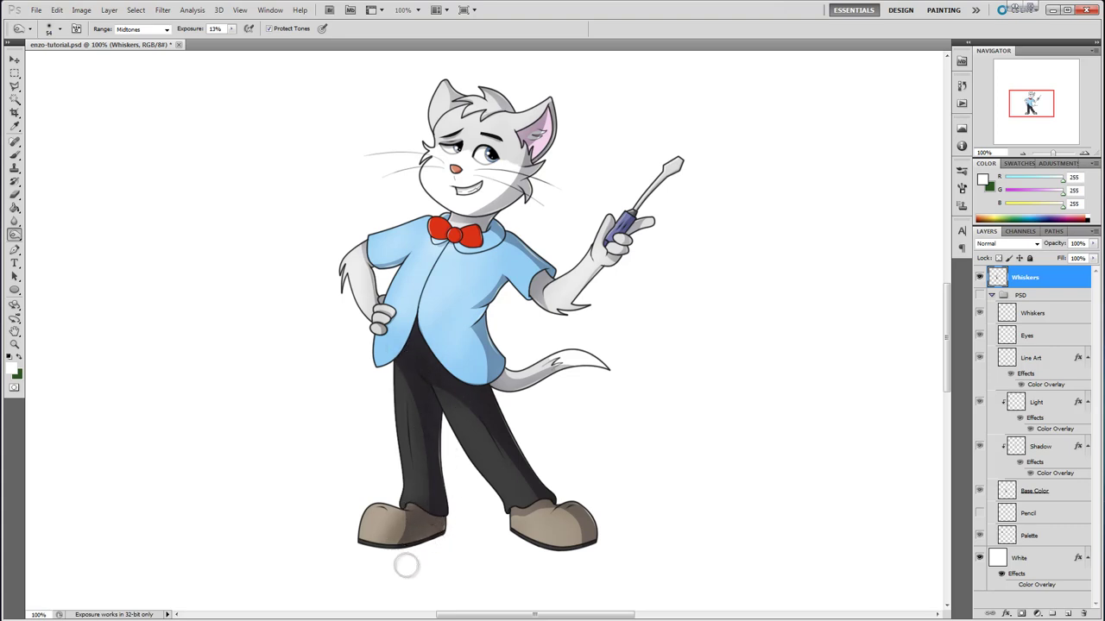
mouse_move(594, 545)
mouse_down()
mouse_move(577, 516)
mouse_move(535, 509)
mouse_up()
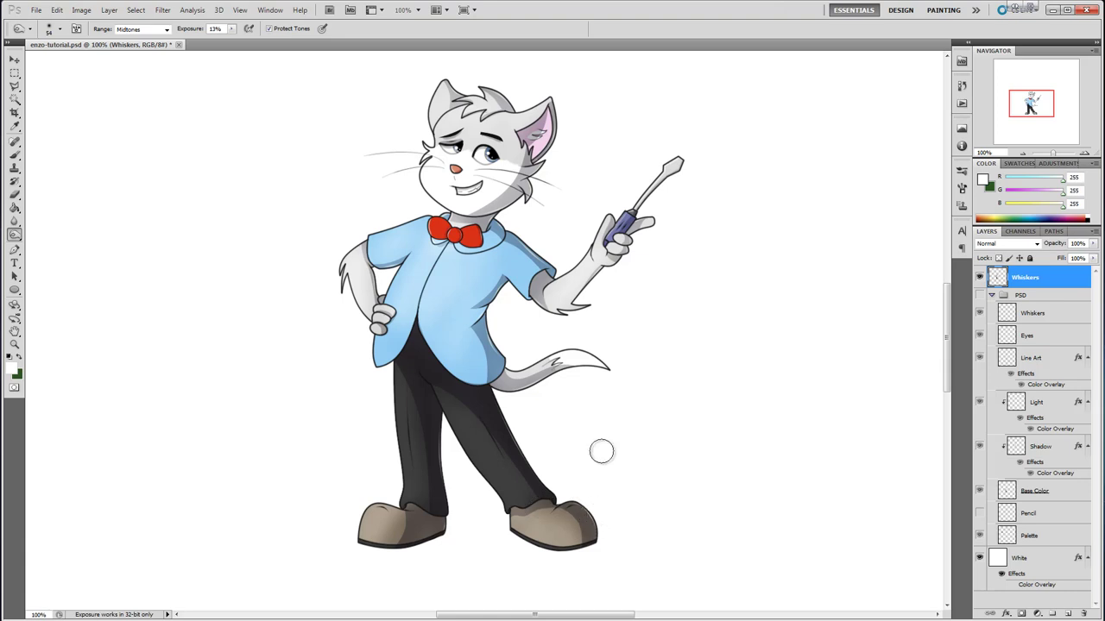
Burn soft shadows onto both arms, the underside of the tail, the shaded cheek and neck, and the pink inner ear.
mouse_move(541, 288)
mouse_down()
mouse_move(556, 311)
mouse_move(580, 308)
mouse_up()
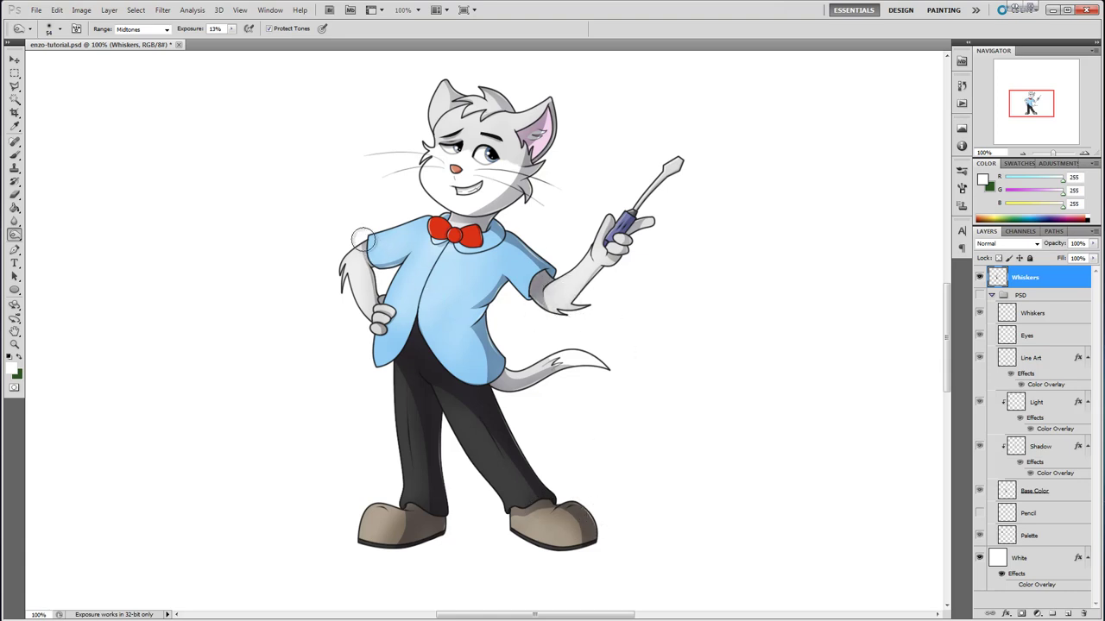
mouse_move(380, 262)
mouse_down()
mouse_move(402, 255)
mouse_move(382, 324)
mouse_move(386, 305)
mouse_up()
mouse_move(514, 388)
mouse_down()
mouse_move(502, 385)
mouse_move(580, 367)
mouse_up()
mouse_move(528, 163)
mouse_down()
mouse_move(489, 216)
mouse_move(528, 165)
mouse_move(463, 224)
mouse_move(472, 217)
mouse_up()
drag(564, 93, 537, 139)
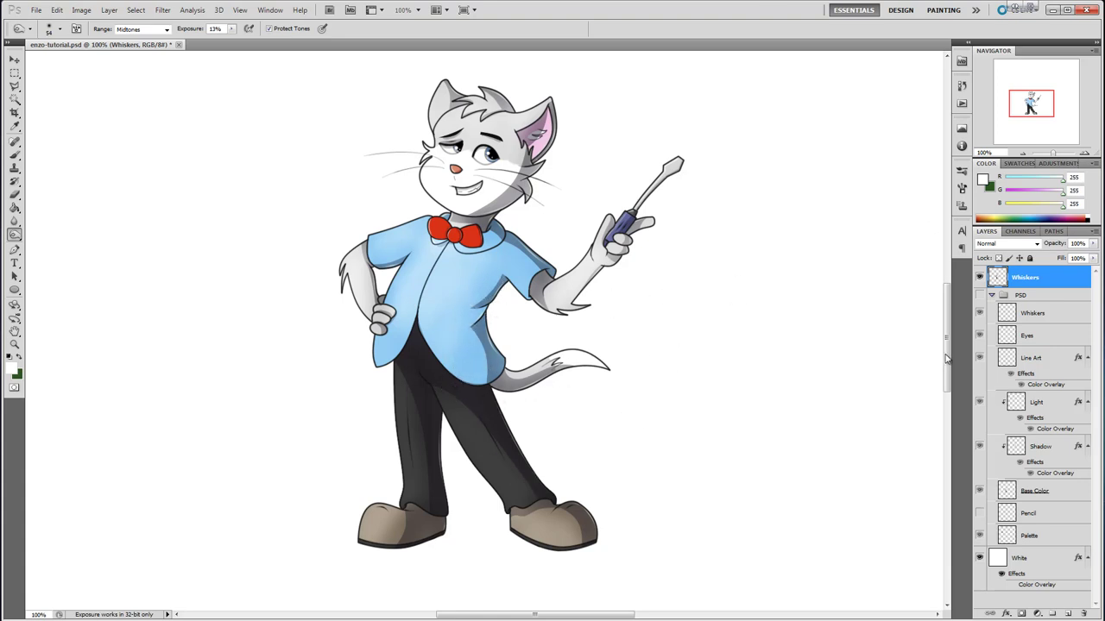
Compare the shaded merged layer with the original PSD group by toggling their visibility, leaving the group hidden.
click(979, 294)
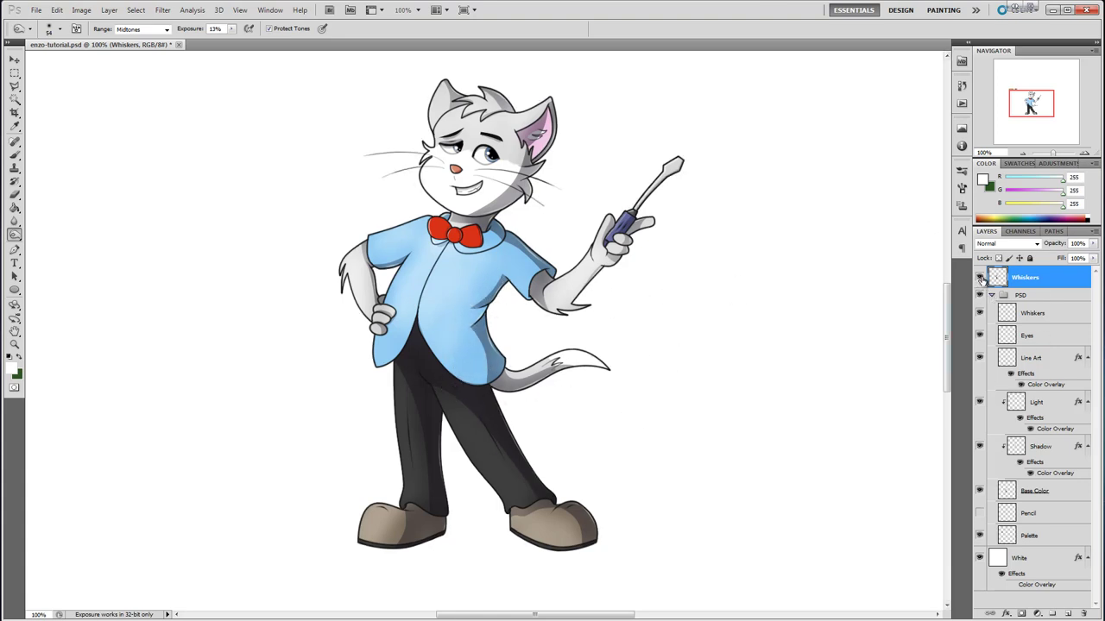
click(980, 277)
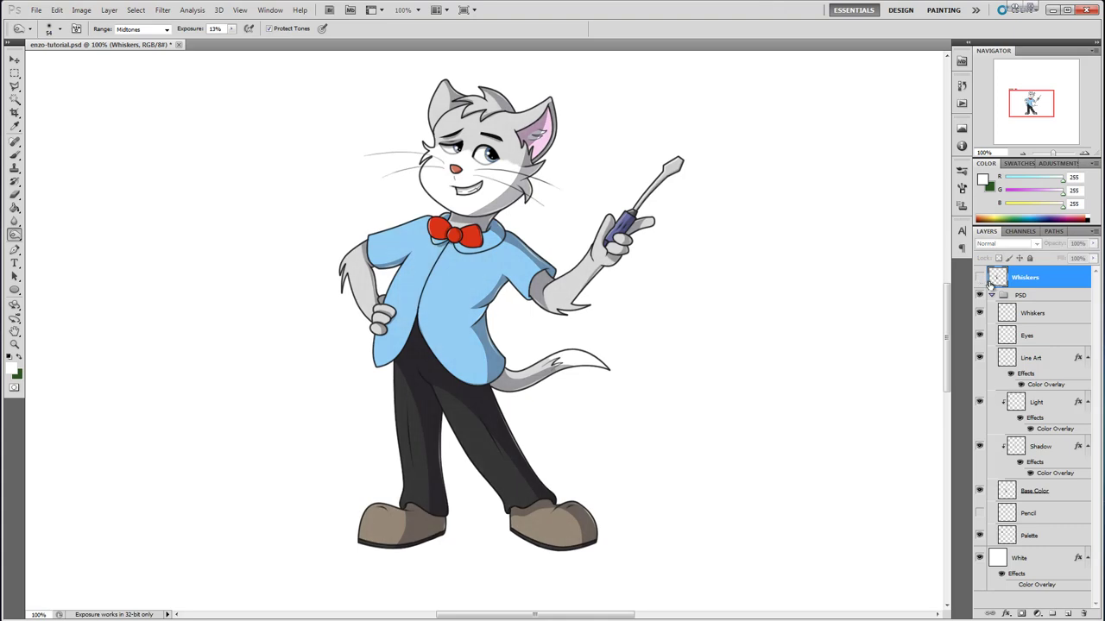
click(980, 277)
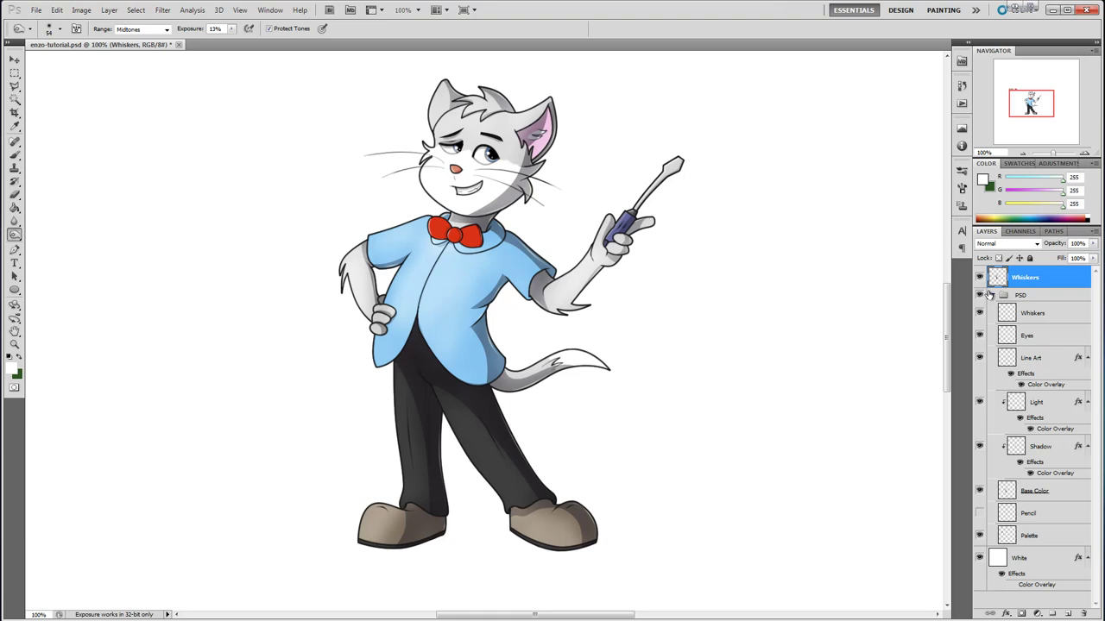
click(980, 295)
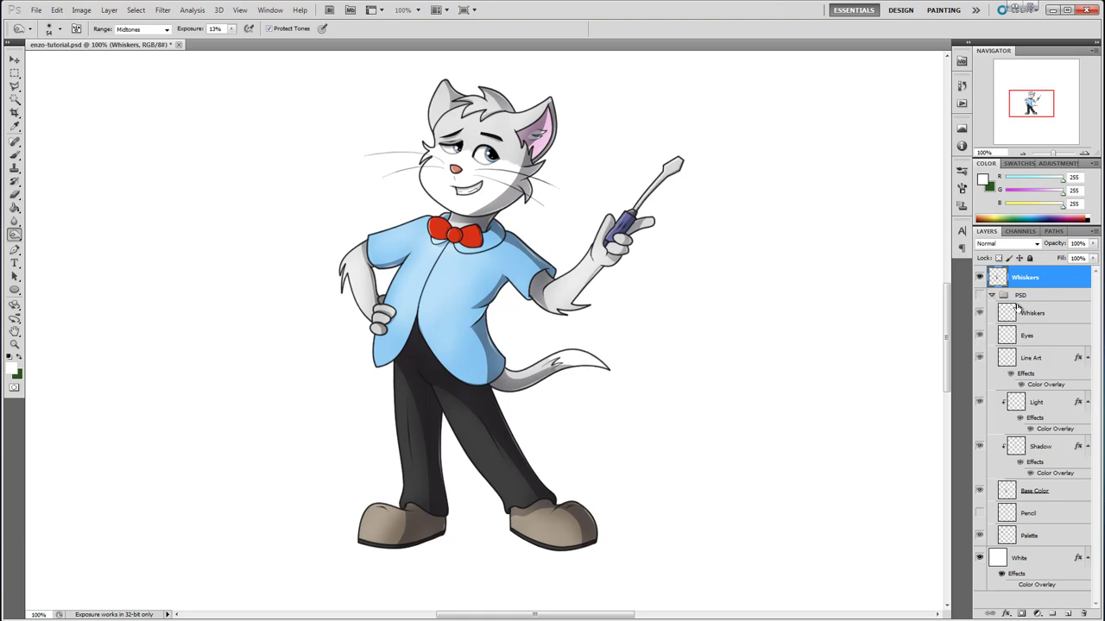
Add a Vibrance adjustment layer and two Photo Filter adjustment layers above the merged Whiskers layer.
click(1056, 163)
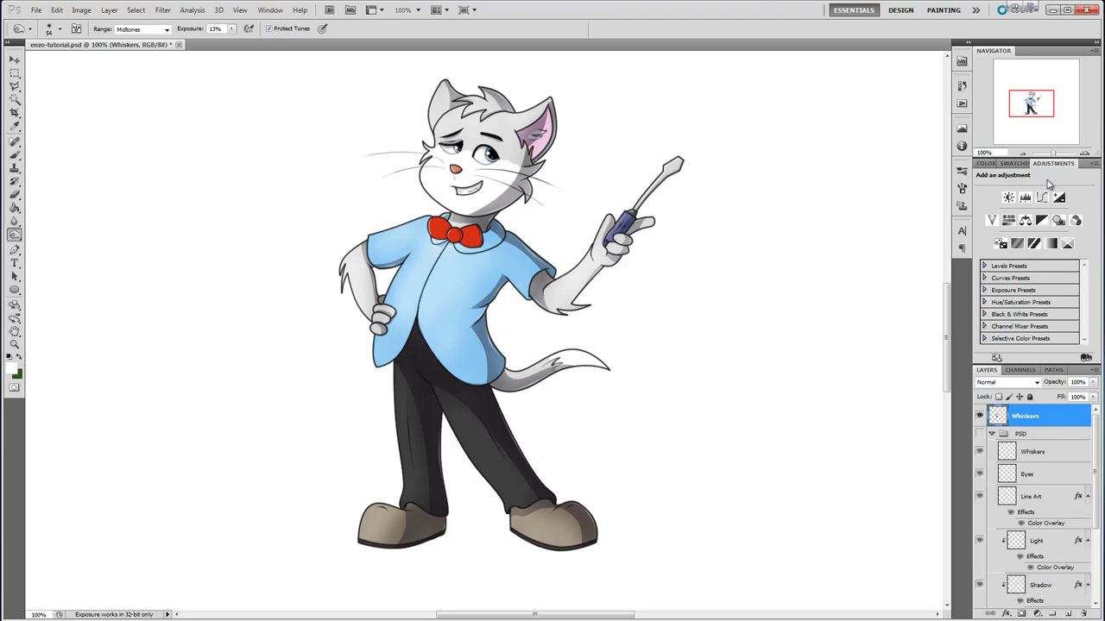
click(991, 221)
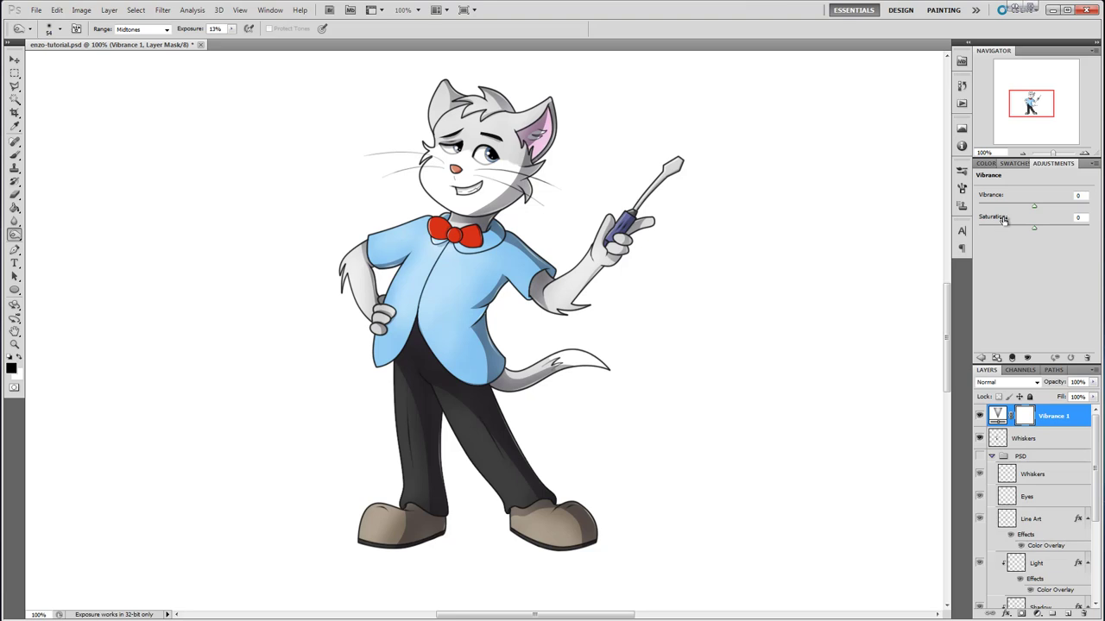
click(1034, 440)
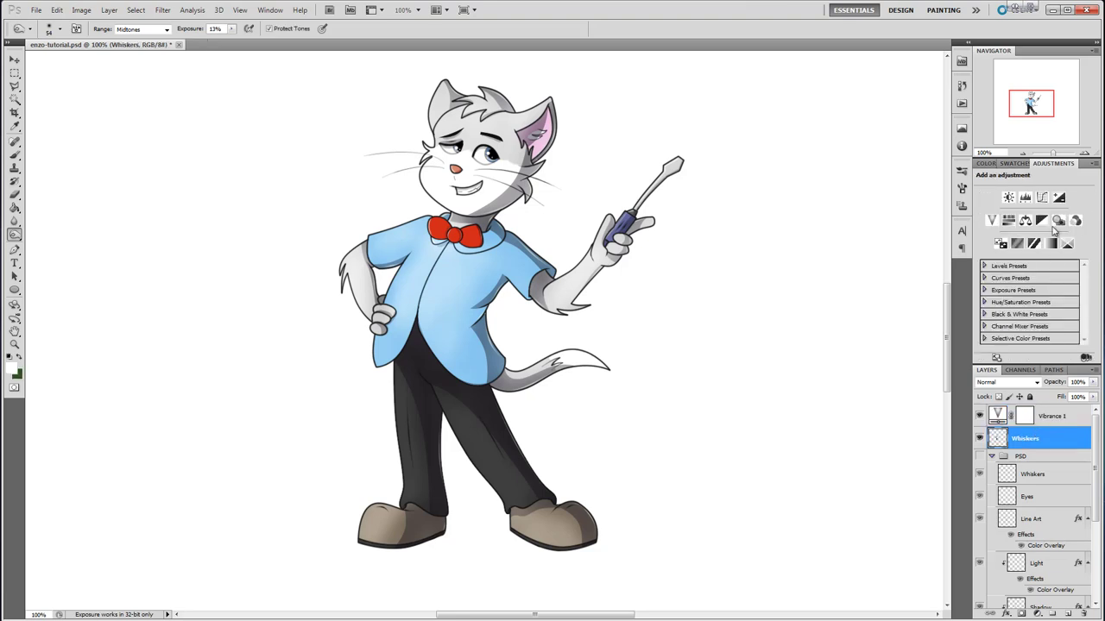
click(1059, 222)
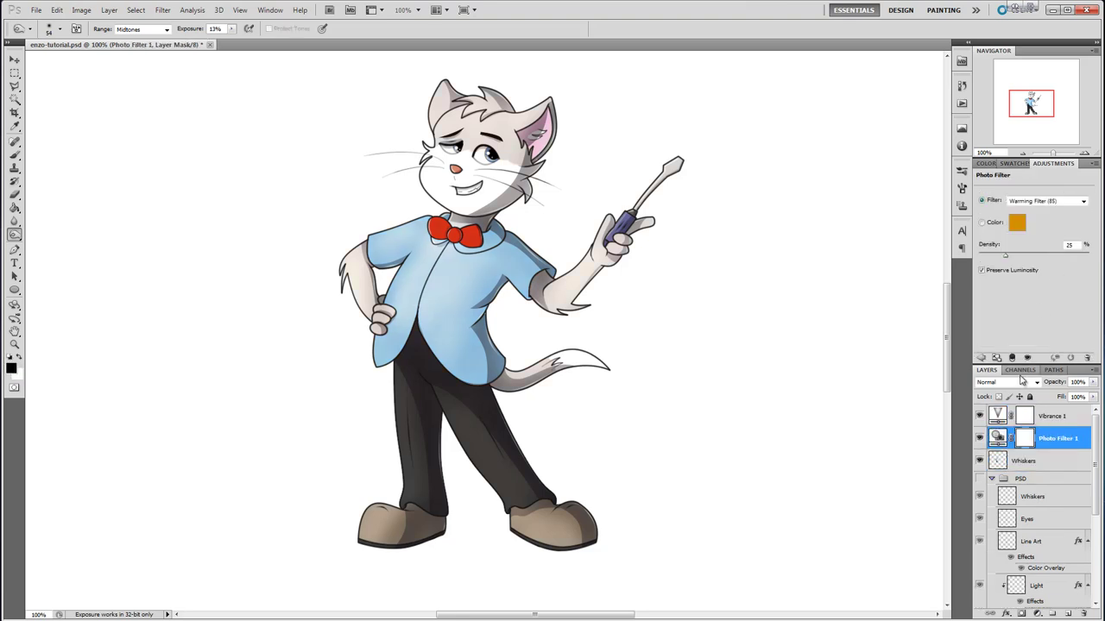
click(1028, 458)
click(1057, 224)
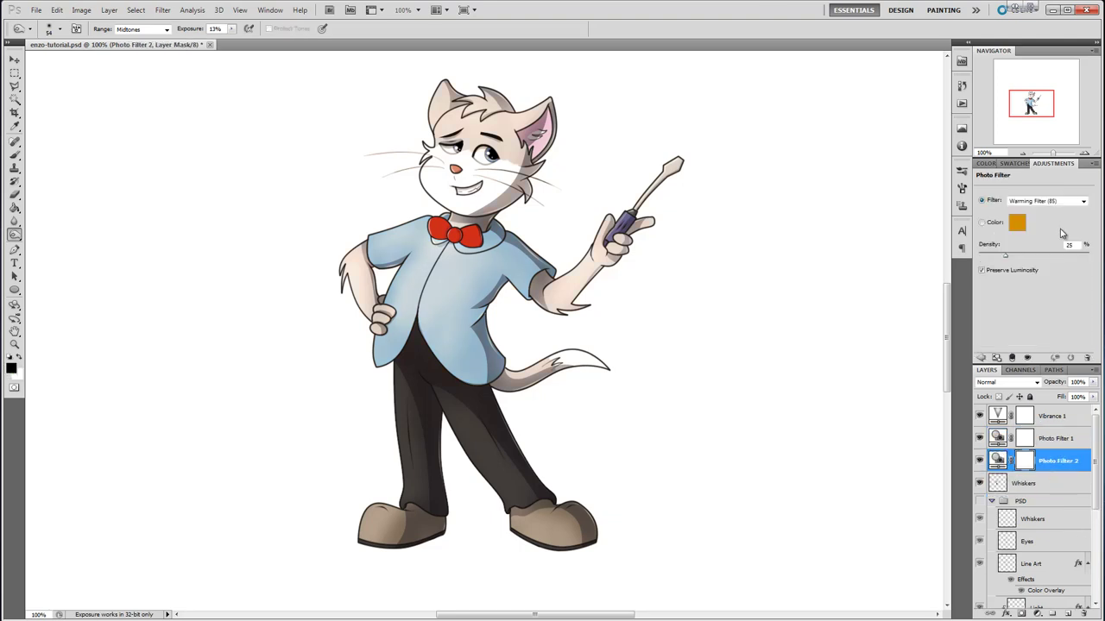
Set the Vibrance adjustment to +49 and change Photo Filter 1 to Cooling Filter (80).
click(1058, 417)
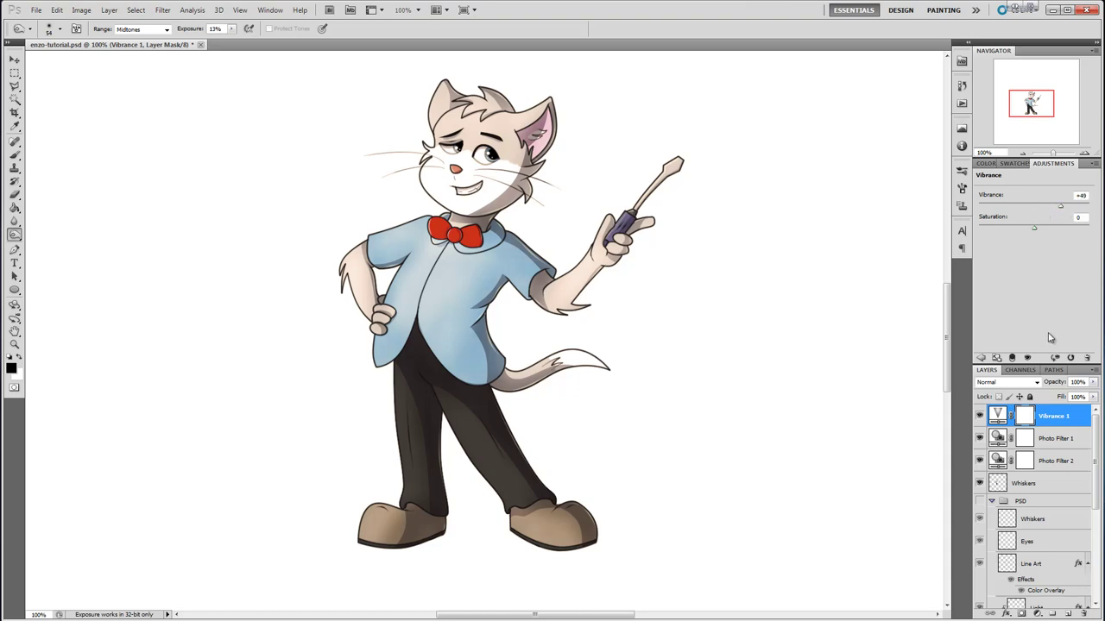
click(1044, 440)
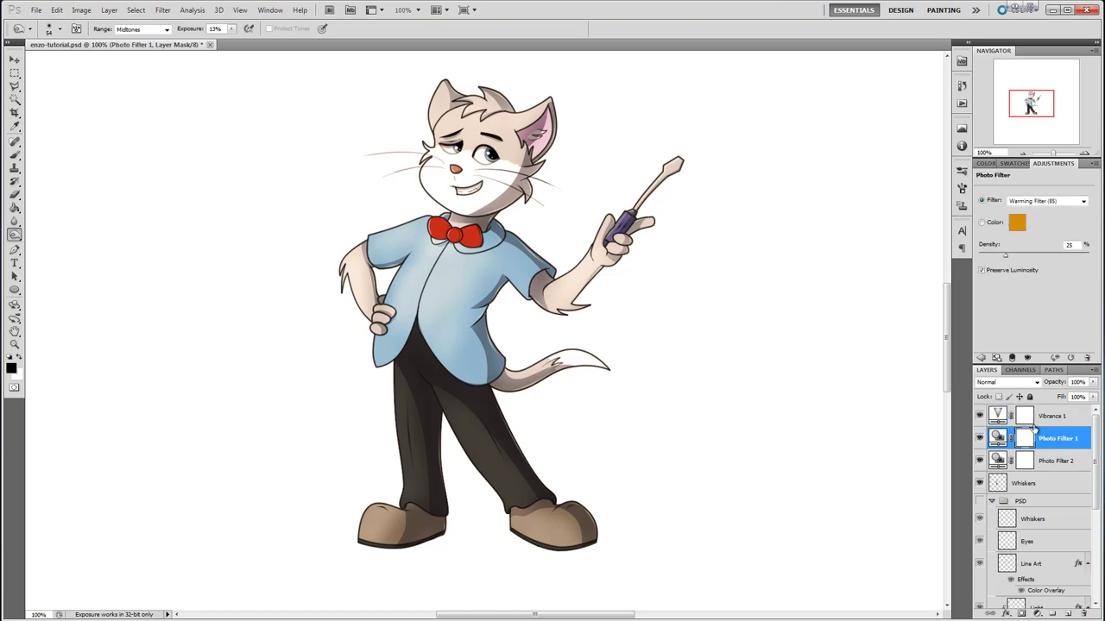
click(1067, 203)
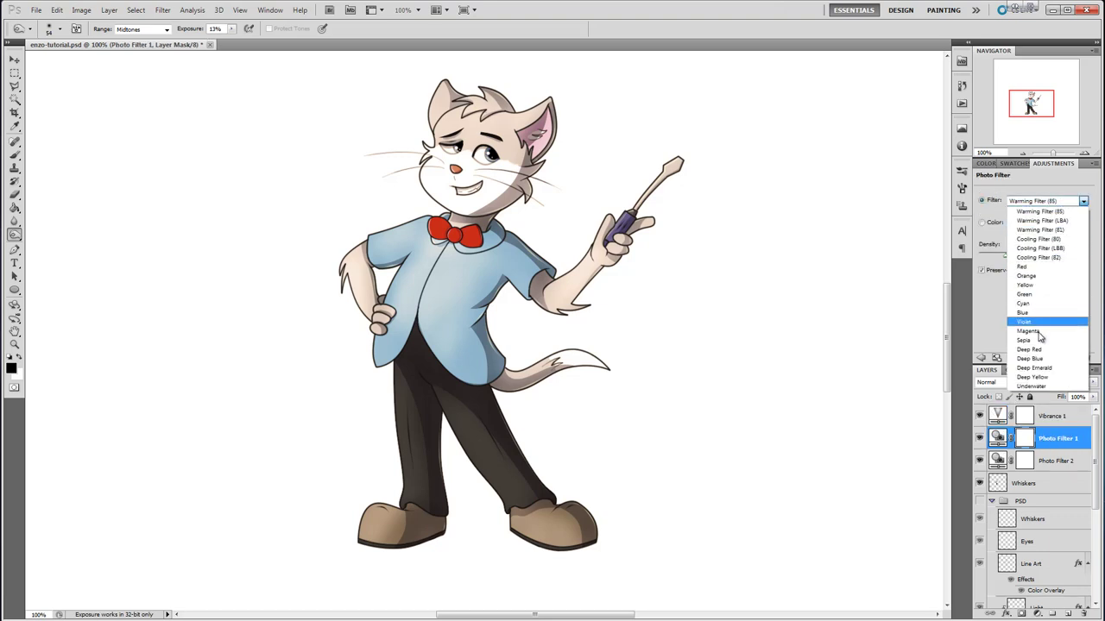
click(1040, 239)
Clip the Vibrance layer and both Photo Filter layers to the merged Whiskers layer with a clipping mask.
click(1046, 462)
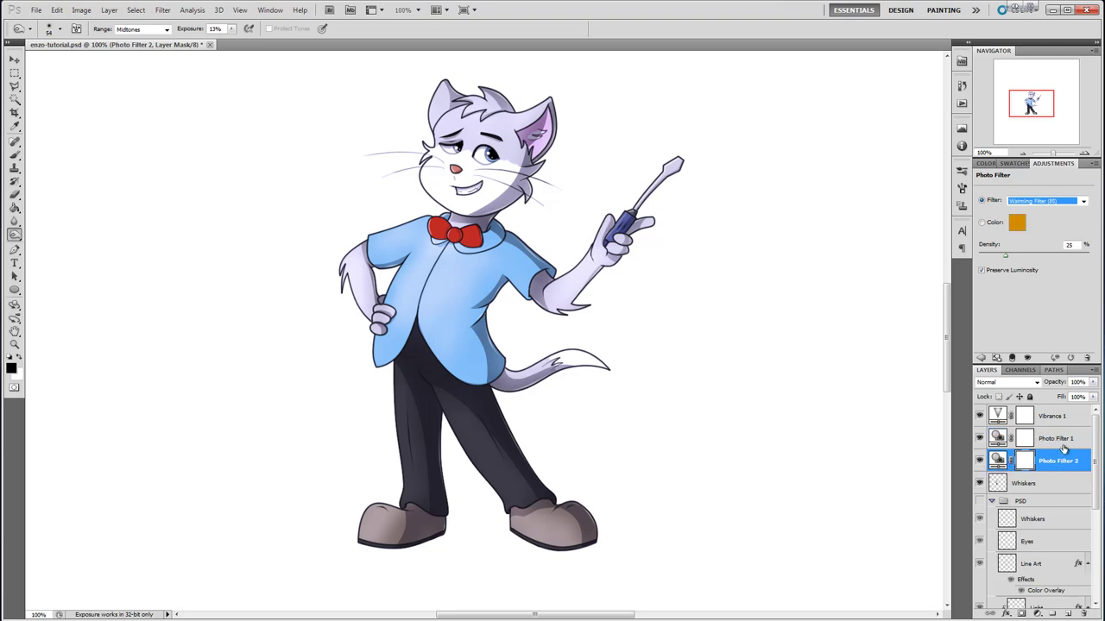
shift+click(1055, 417)
right_click(1053, 419)
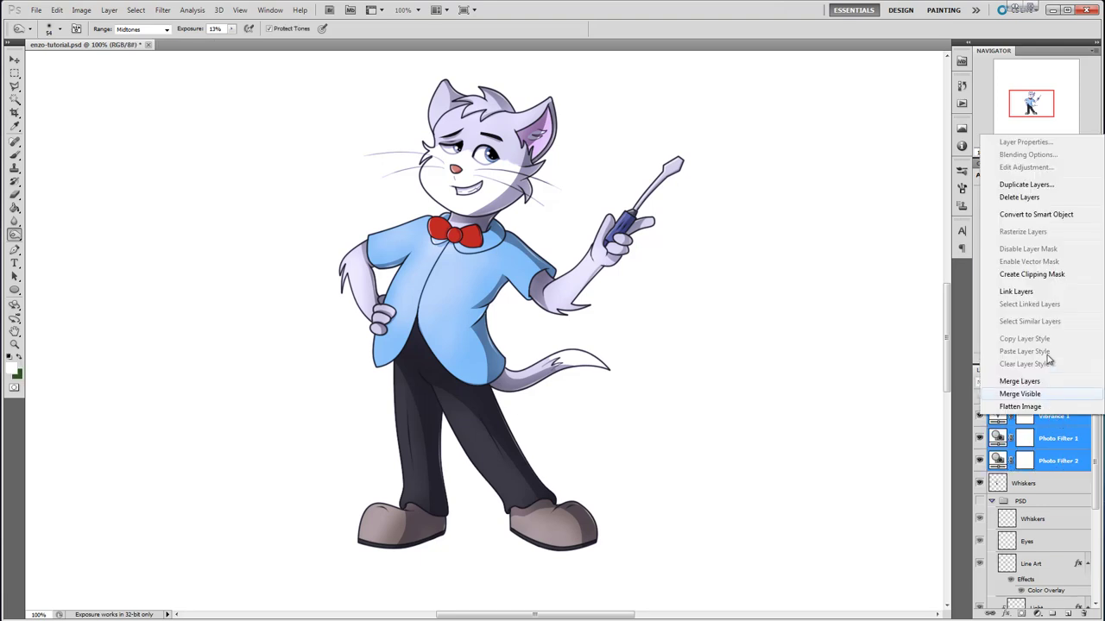
click(1044, 274)
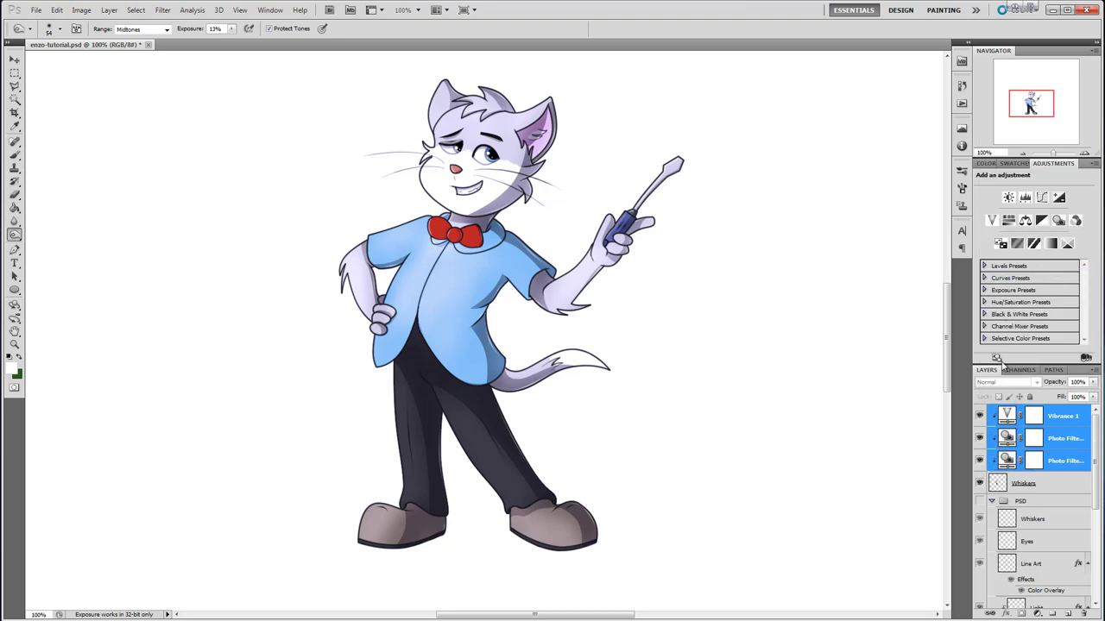
Select Photo Filter 1's layer and set up a soft 62 px brush with 30% flow and pen-pressure sizing turned off.
click(1057, 463)
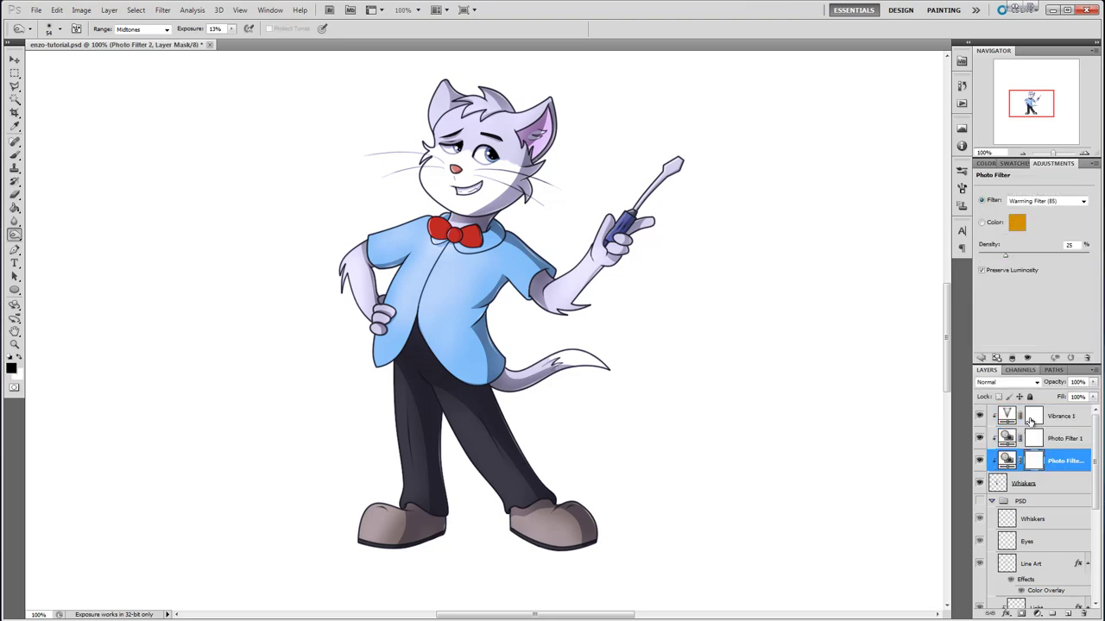
click(1037, 441)
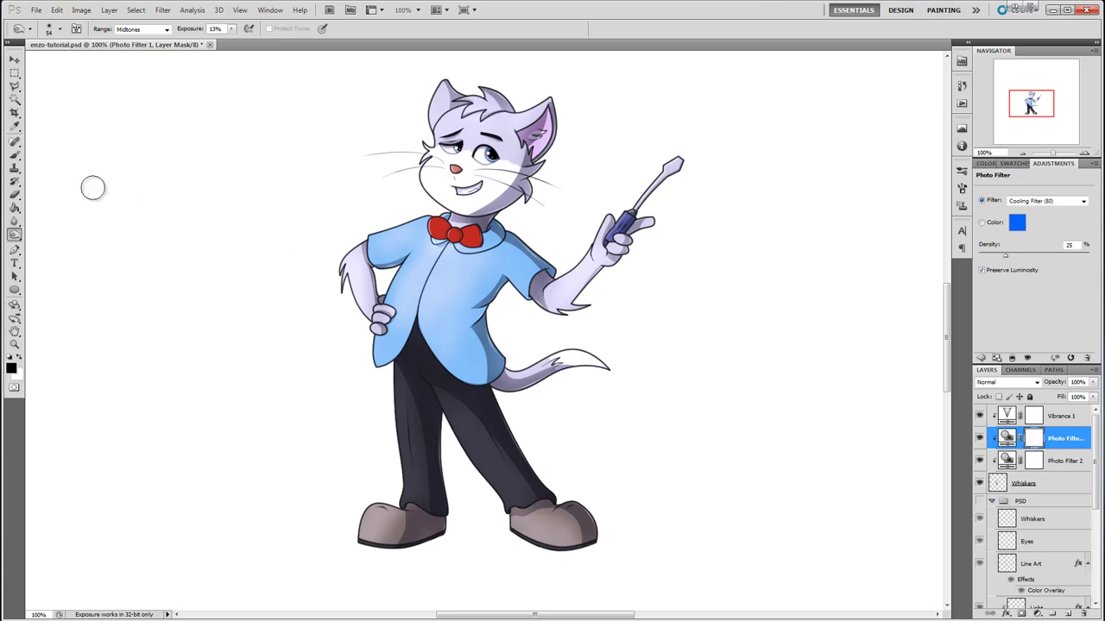
click(16, 155)
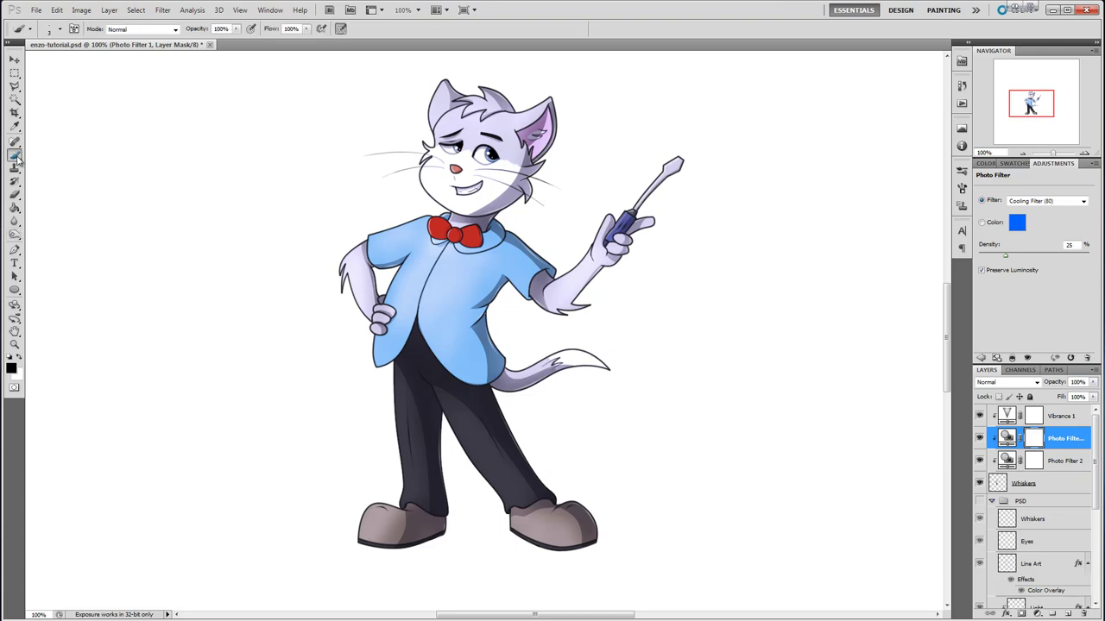
click(58, 31)
click(26, 109)
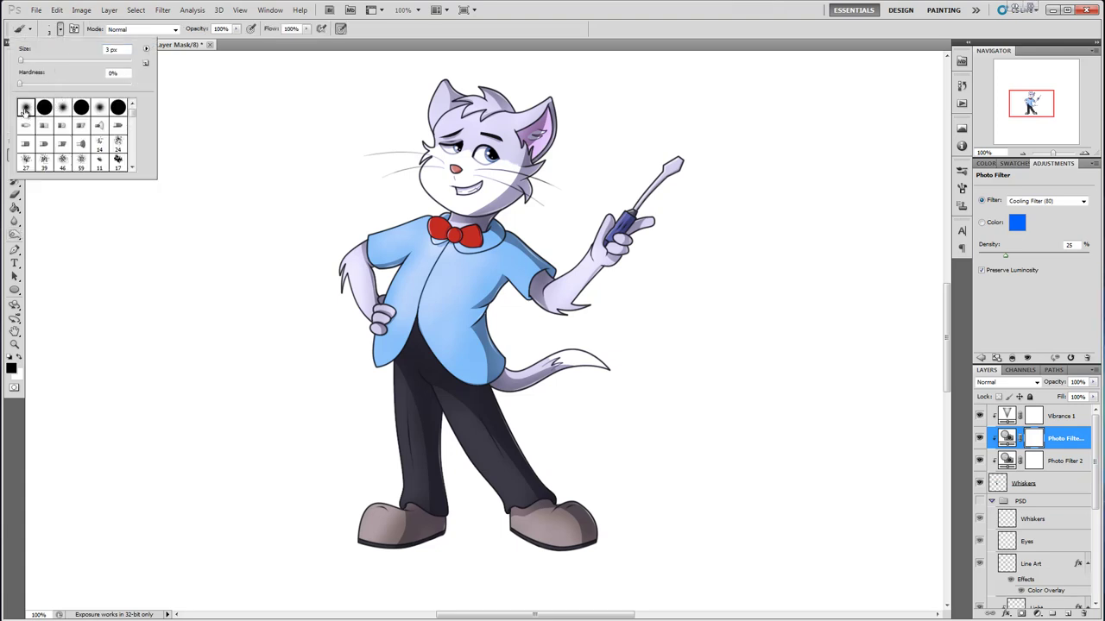
drag(25, 65, 36, 63)
drag(52, 63, 53, 61)
click(307, 28)
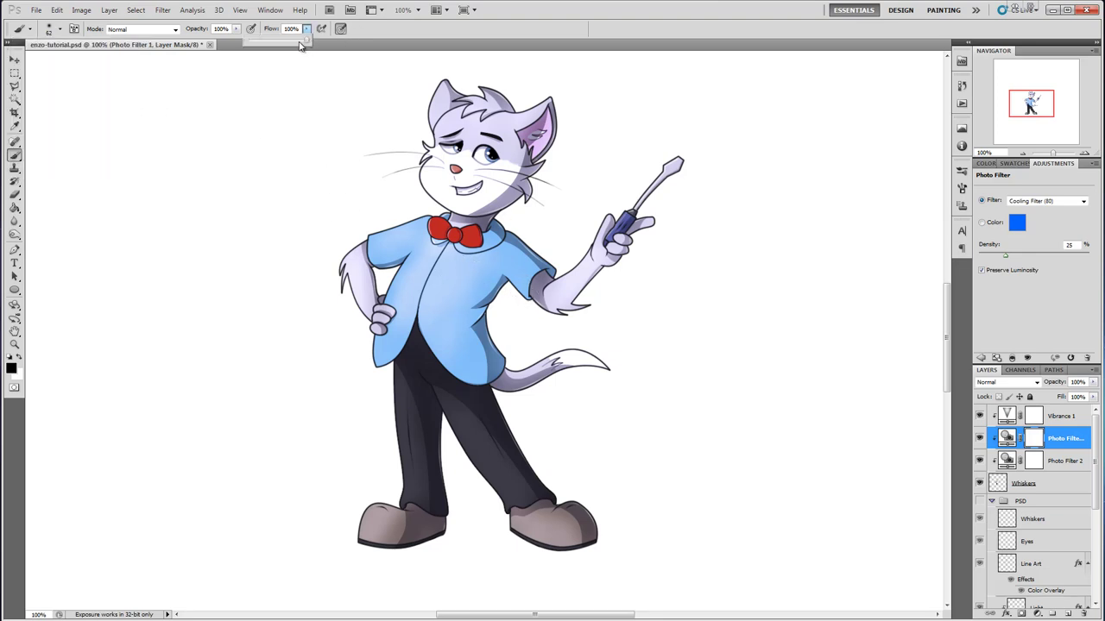
drag(304, 43, 264, 43)
click(512, 19)
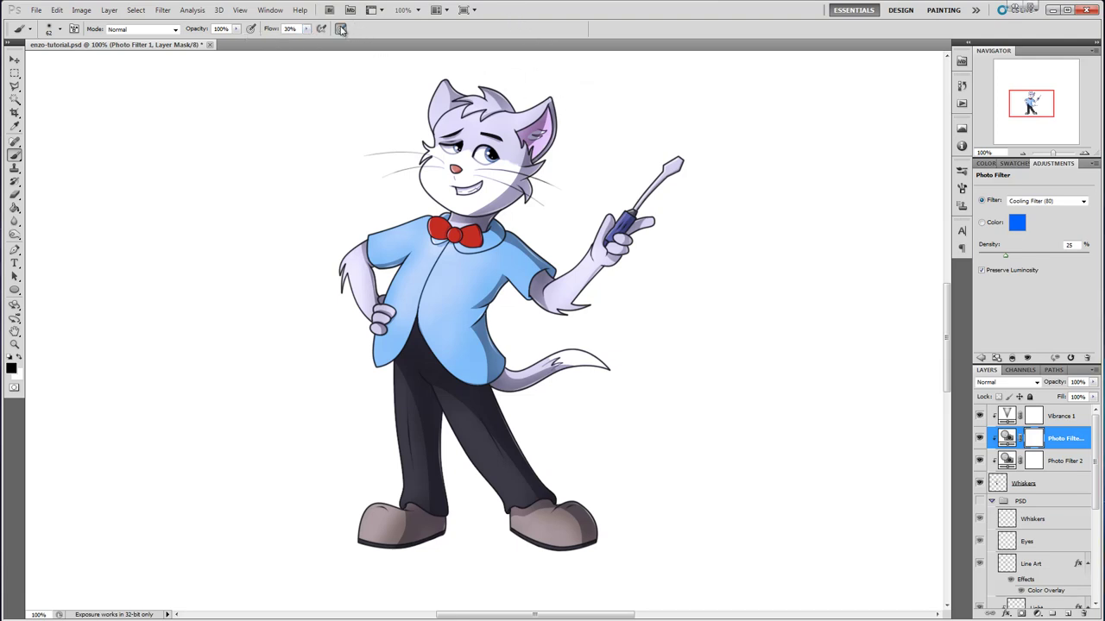
click(342, 29)
Paint black on Photo Filter 1's mask over the lit areas of the shirt, arms, head, tail, trousers and shoes.
click(979, 438)
click(979, 438)
click(985, 163)
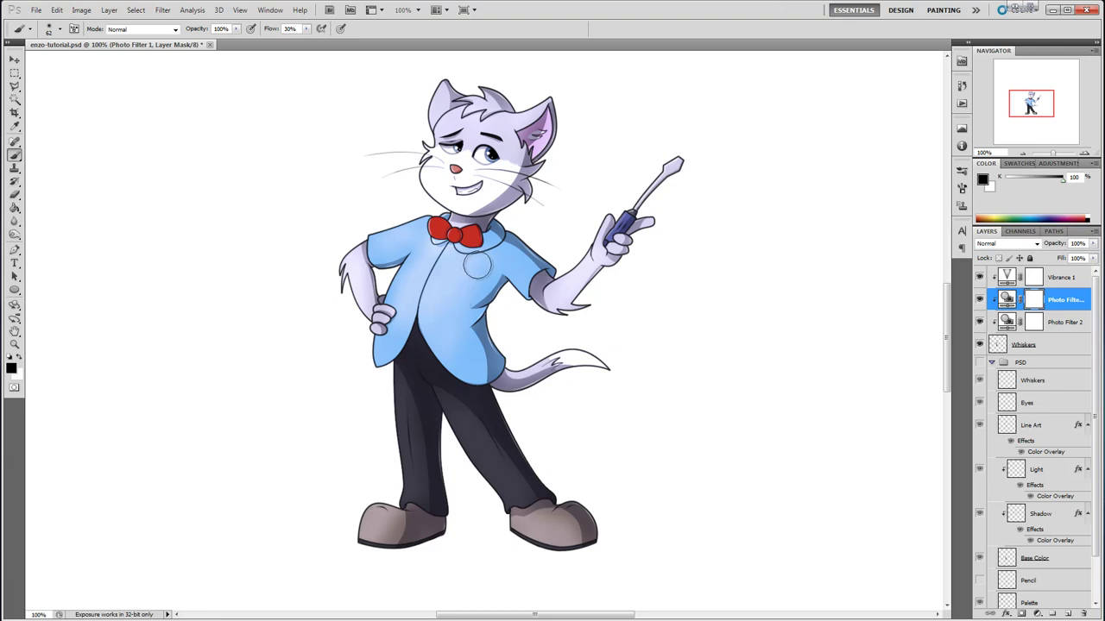
mouse_move(483, 267)
mouse_down()
mouse_move(463, 297)
mouse_move(479, 263)
mouse_move(468, 285)
mouse_move(498, 259)
mouse_up()
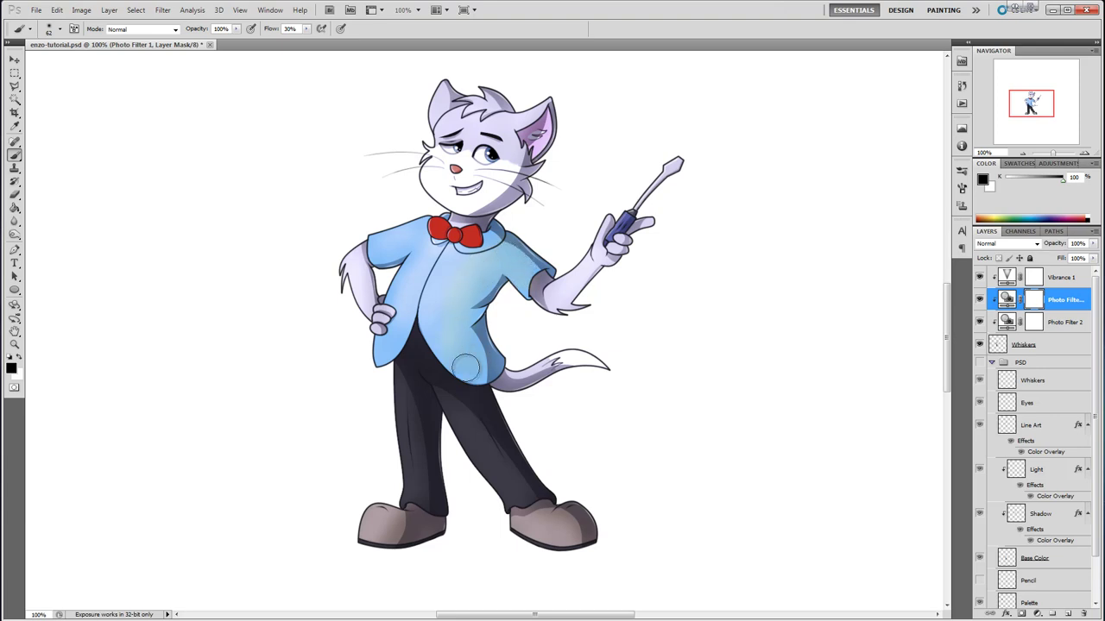
mouse_move(410, 257)
mouse_down()
mouse_move(405, 317)
mouse_move(403, 264)
mouse_move(369, 257)
mouse_move(444, 228)
mouse_up()
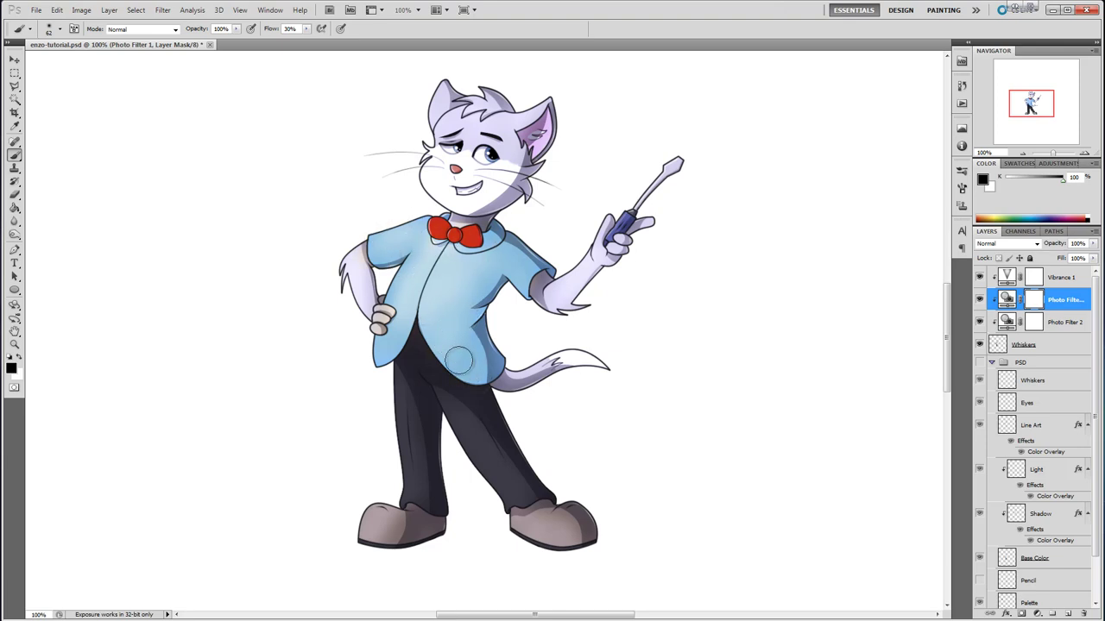
mouse_move(389, 346)
mouse_down()
mouse_move(373, 241)
mouse_move(352, 258)
mouse_move(356, 318)
mouse_move(354, 247)
mouse_up()
mouse_move(584, 266)
mouse_down()
mouse_move(561, 293)
mouse_move(605, 259)
mouse_move(612, 203)
mouse_move(588, 234)
mouse_move(666, 223)
mouse_move(504, 194)
mouse_move(457, 168)
mouse_move(456, 156)
mouse_move(448, 186)
mouse_move(559, 84)
mouse_move(492, 183)
mouse_move(414, 130)
mouse_move(433, 101)
mouse_move(426, 138)
mouse_move(458, 211)
mouse_up()
mouse_move(548, 366)
mouse_down()
mouse_move(504, 369)
mouse_move(601, 357)
mouse_move(544, 545)
mouse_move(510, 526)
mouse_move(531, 526)
mouse_move(389, 541)
mouse_move(358, 537)
mouse_up()
mouse_move(407, 477)
mouse_down()
mouse_move(394, 384)
mouse_move(454, 437)
mouse_move(463, 397)
mouse_move(483, 468)
mouse_move(510, 491)
mouse_move(486, 430)
mouse_move(521, 473)
mouse_move(564, 358)
mouse_up()
Set Photo Filter 1's cooling density to 13% and fine-tune the density of Photo Filter 2's Warming Filter (85).
double_click(1007, 298)
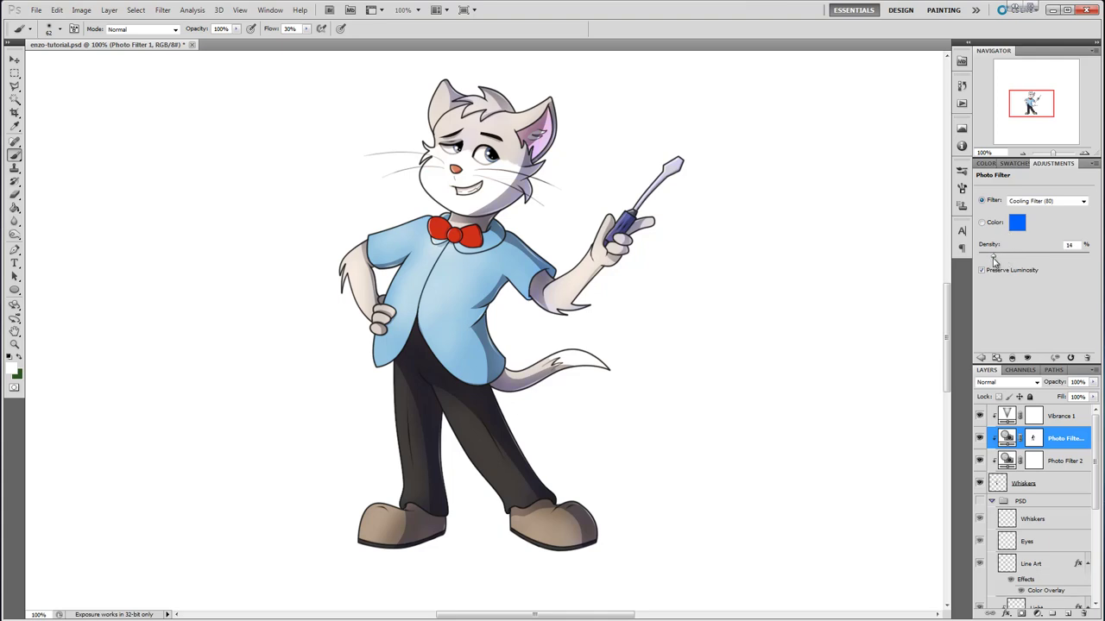
drag(993, 261, 991, 261)
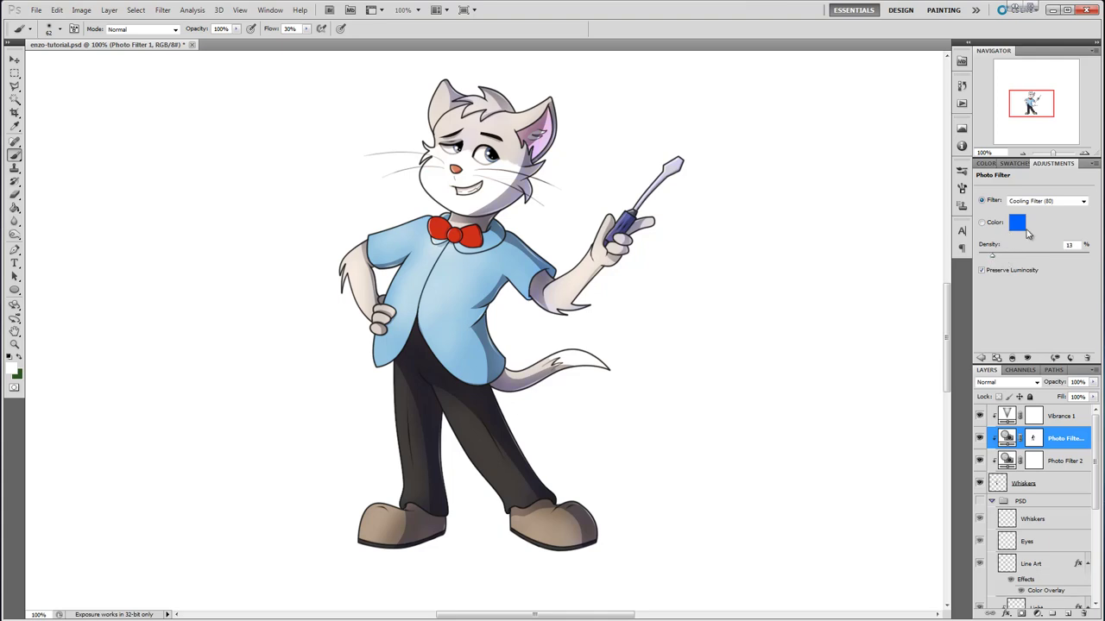
click(1008, 464)
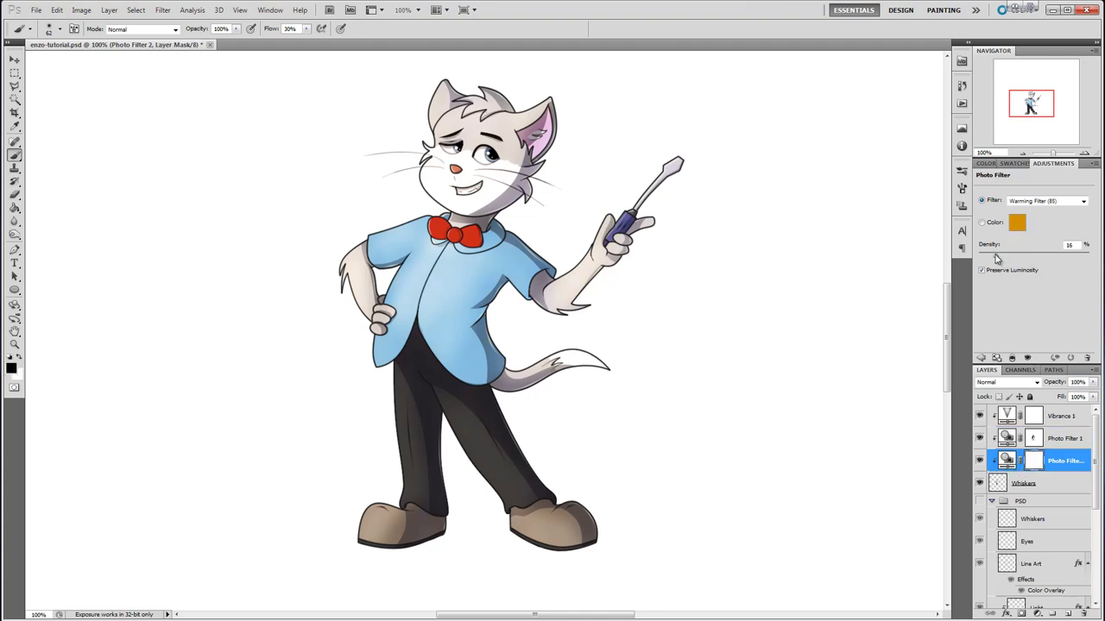
drag(994, 259, 995, 259)
click(1061, 418)
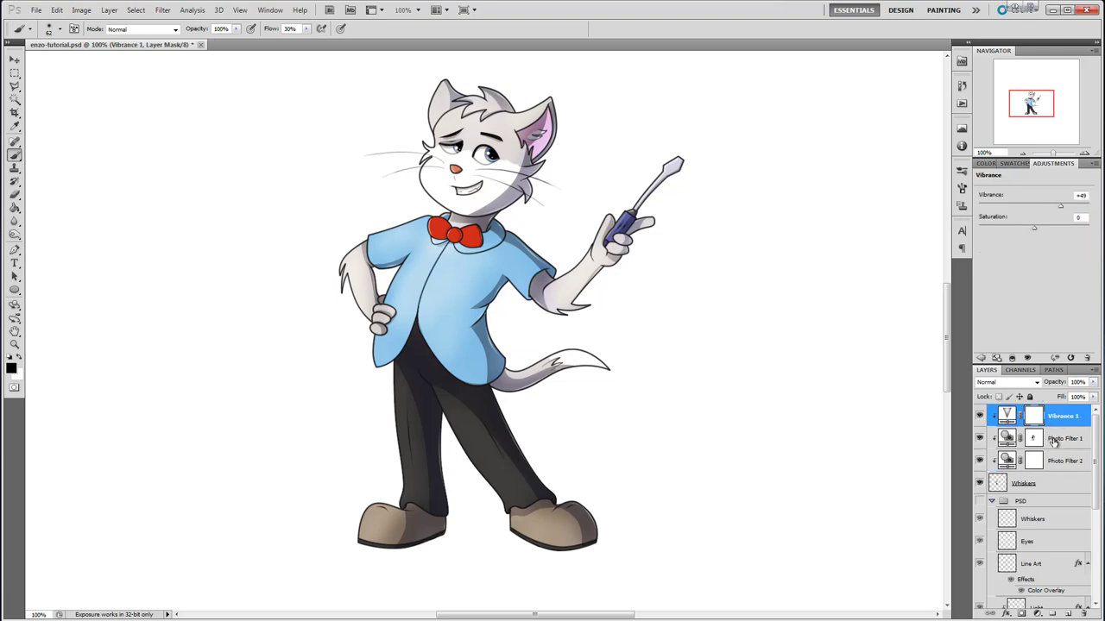
click(81, 10)
click(100, 65)
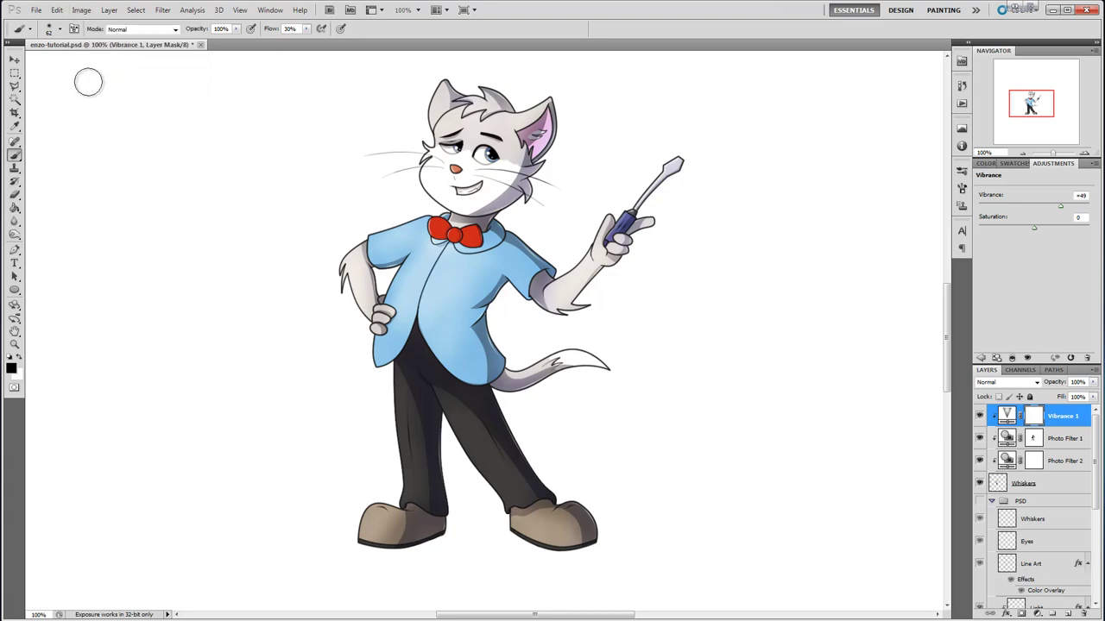
click(87, 10)
click(97, 65)
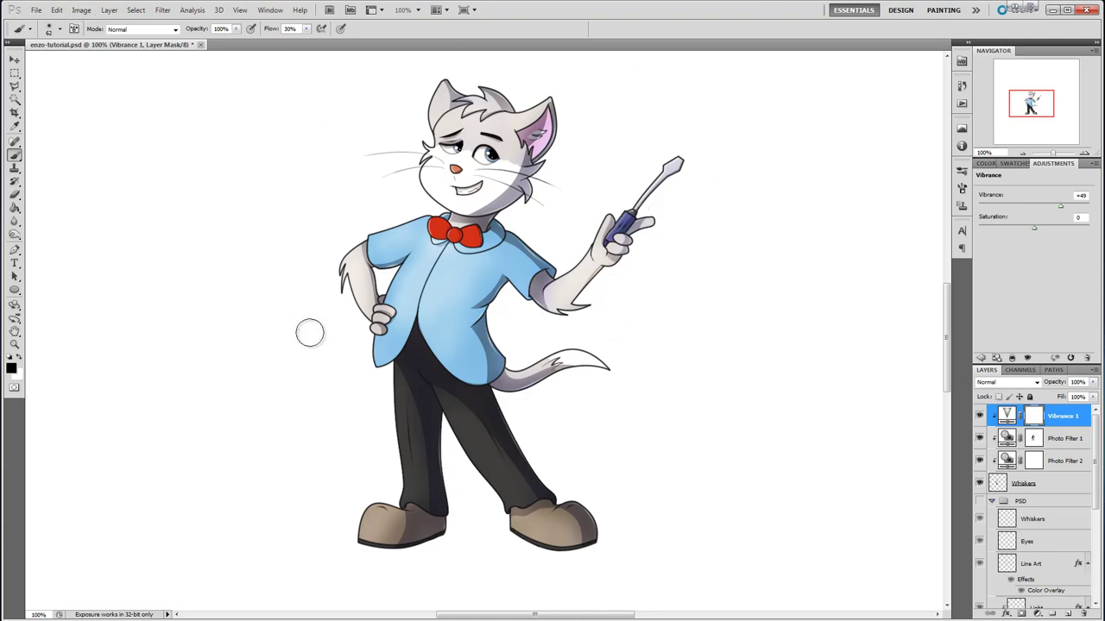
click(1012, 164)
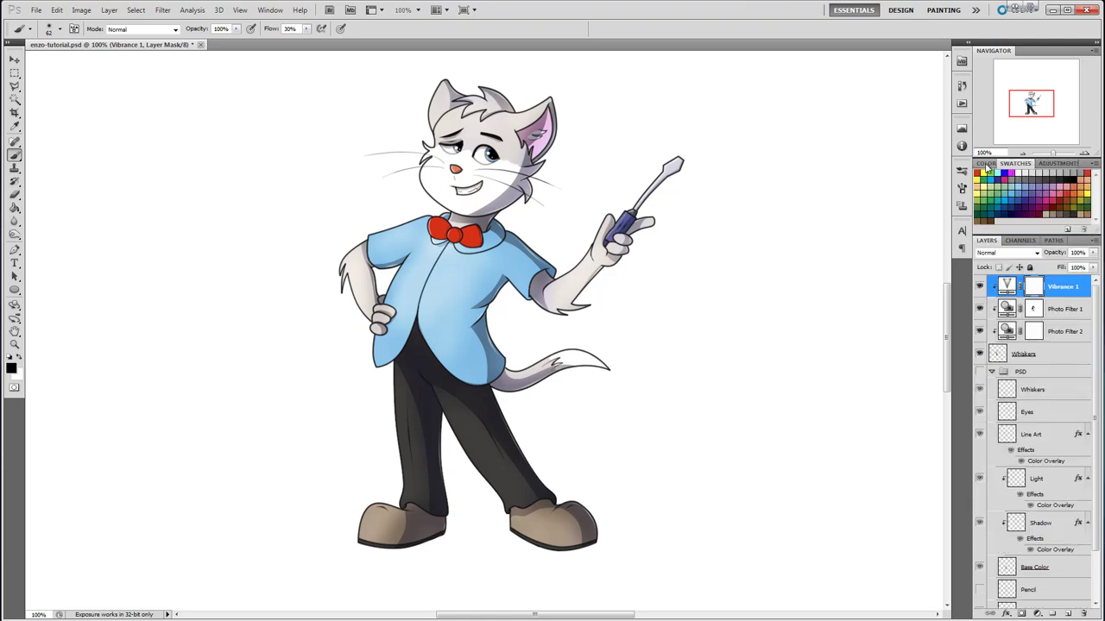
click(987, 164)
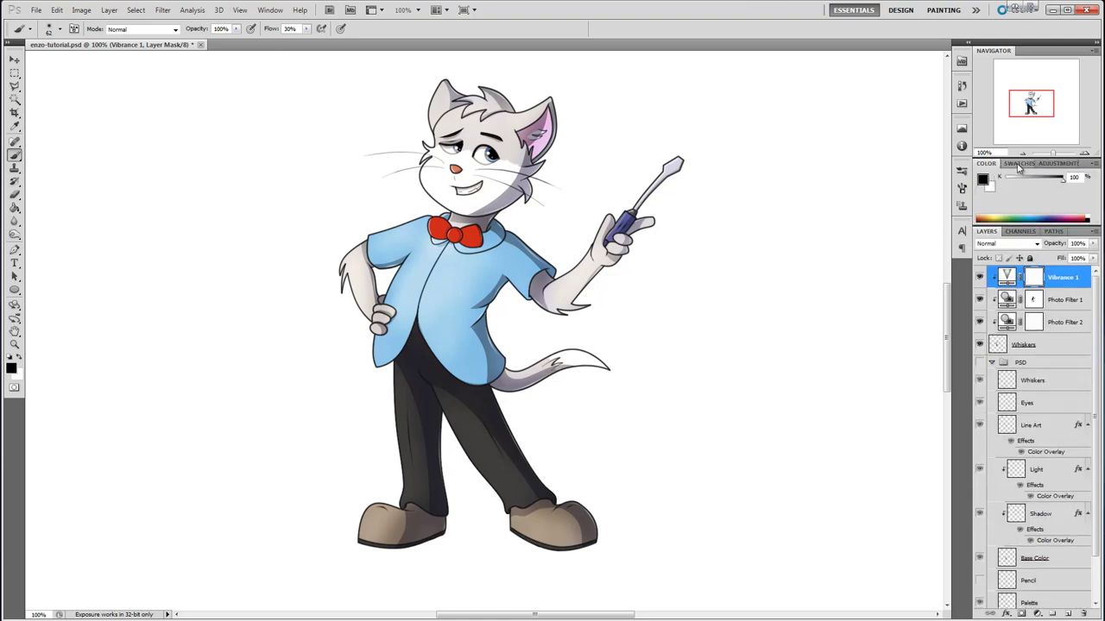
click(1053, 164)
drag(1034, 461, 1047, 488)
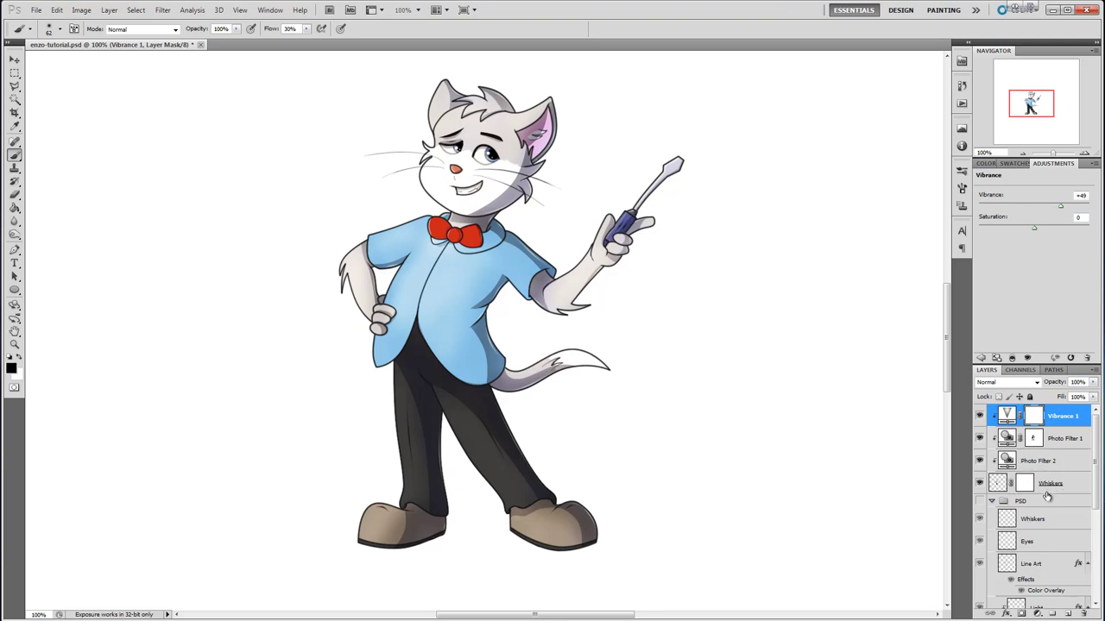
key(ctrl+z)
Try a Brightness/Contrast adjustment directly above the merged Whiskers layer, with brightness -10 and contrast 45.
click(1053, 489)
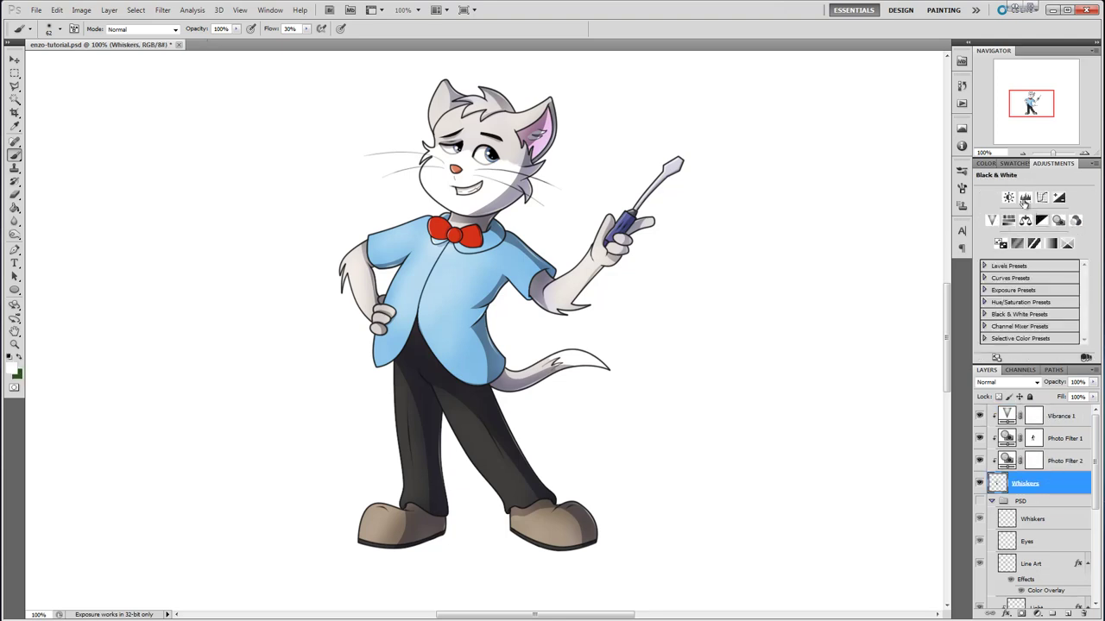
click(1009, 198)
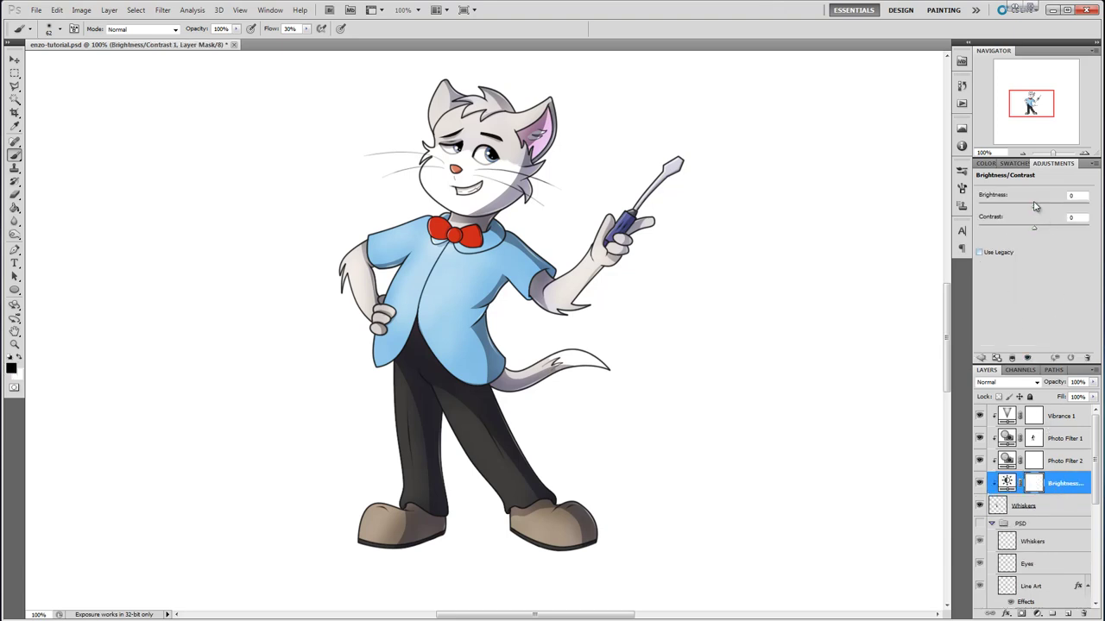
drag(1032, 207, 1030, 207)
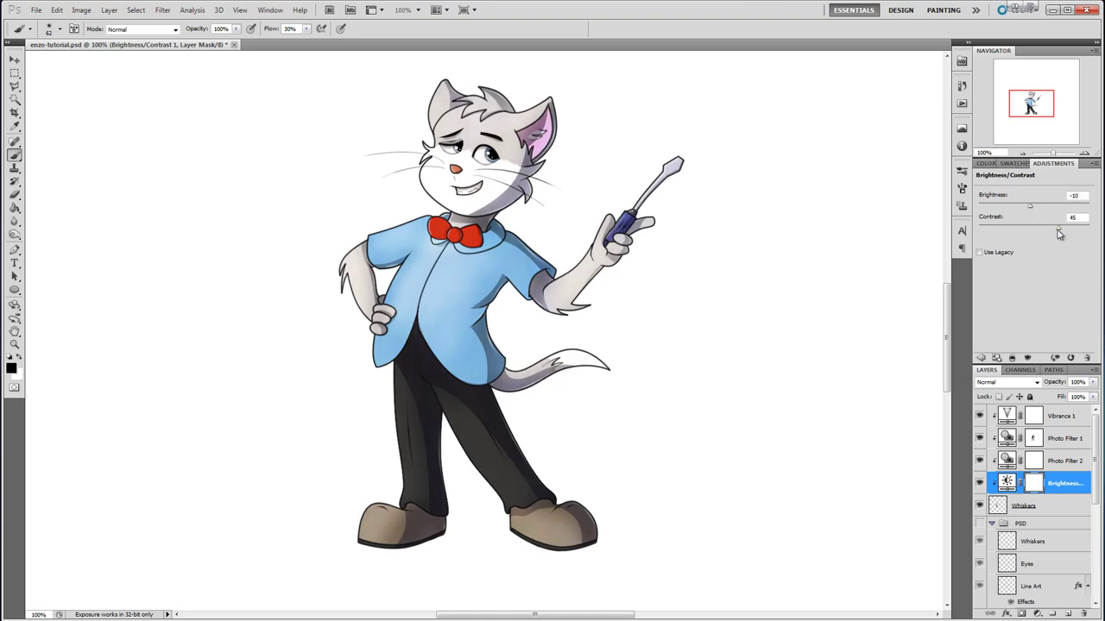
drag(1032, 211, 1029, 210)
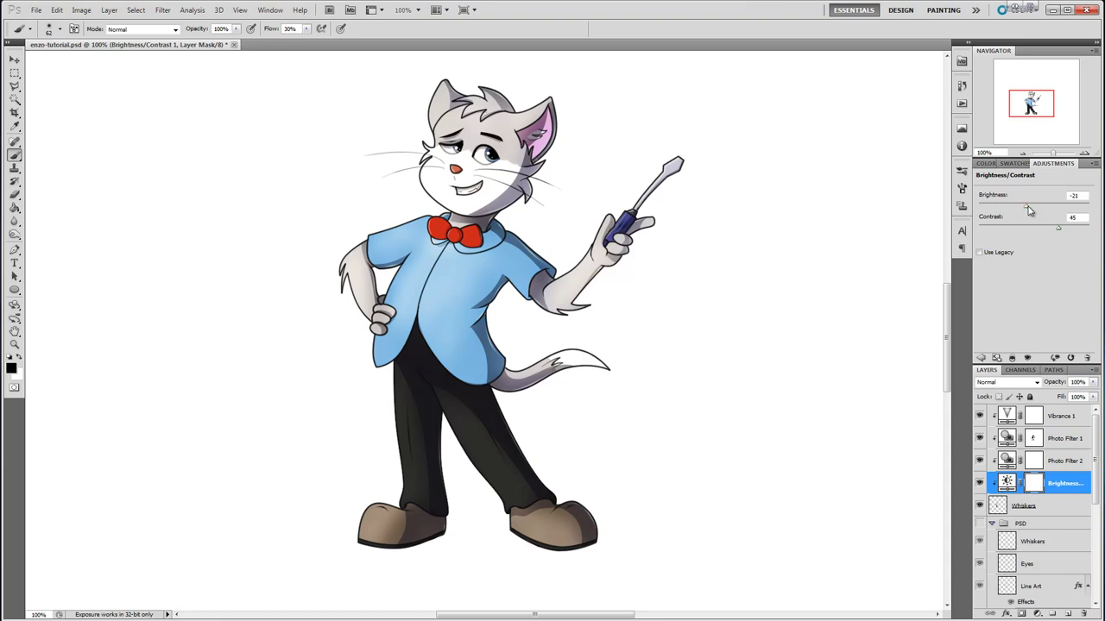
drag(1027, 211, 1029, 212)
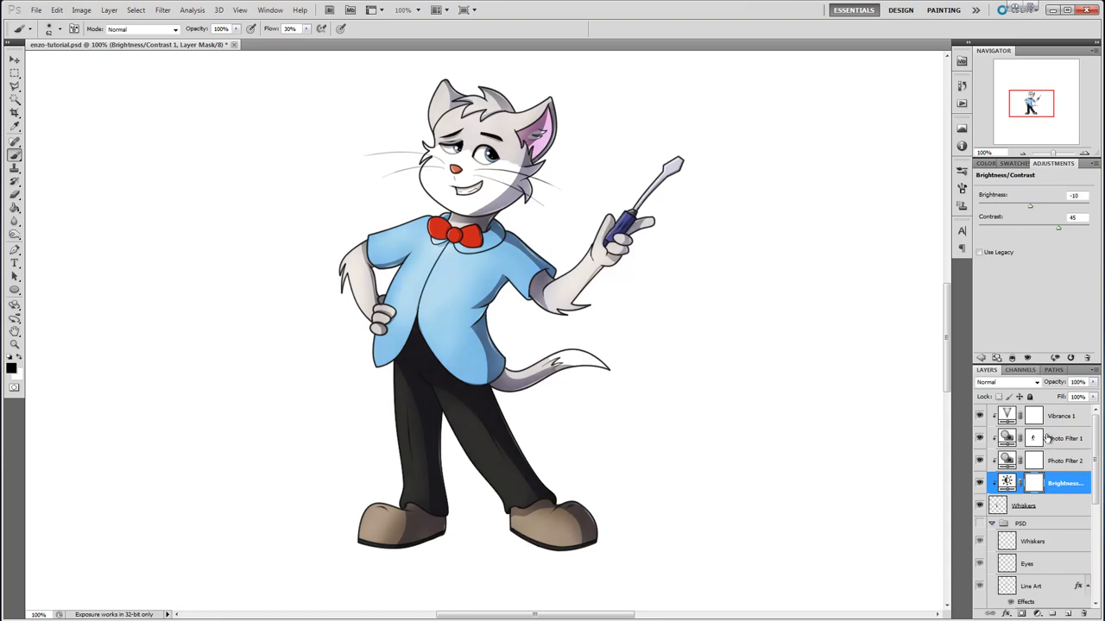
Delete the Brightness/Contrast adjustment layer together with its layer mask.
click(1084, 614)
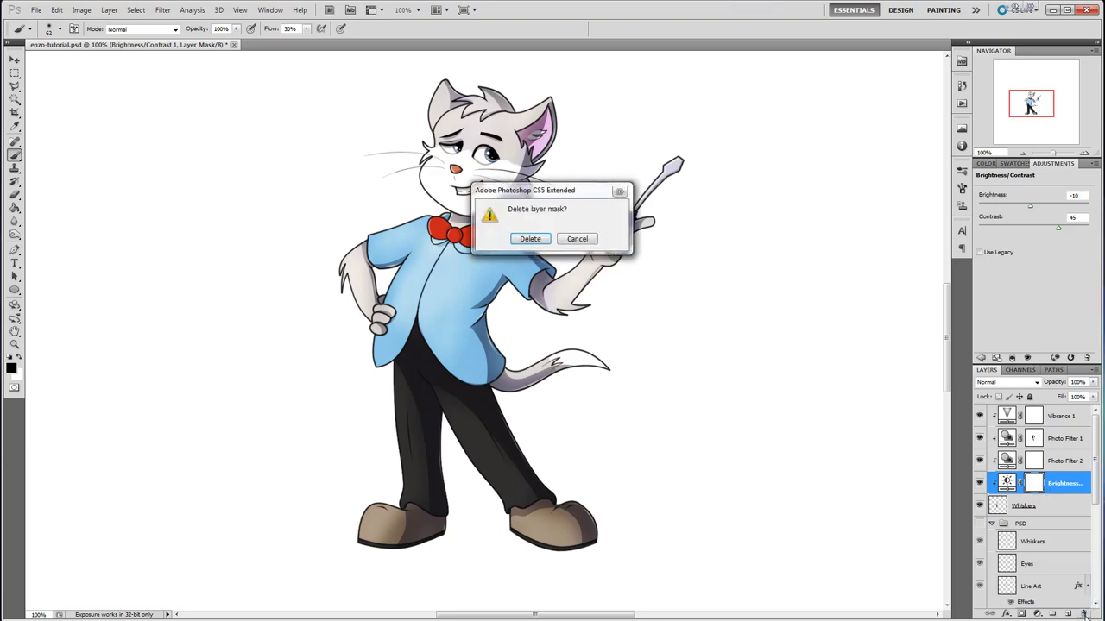
click(530, 239)
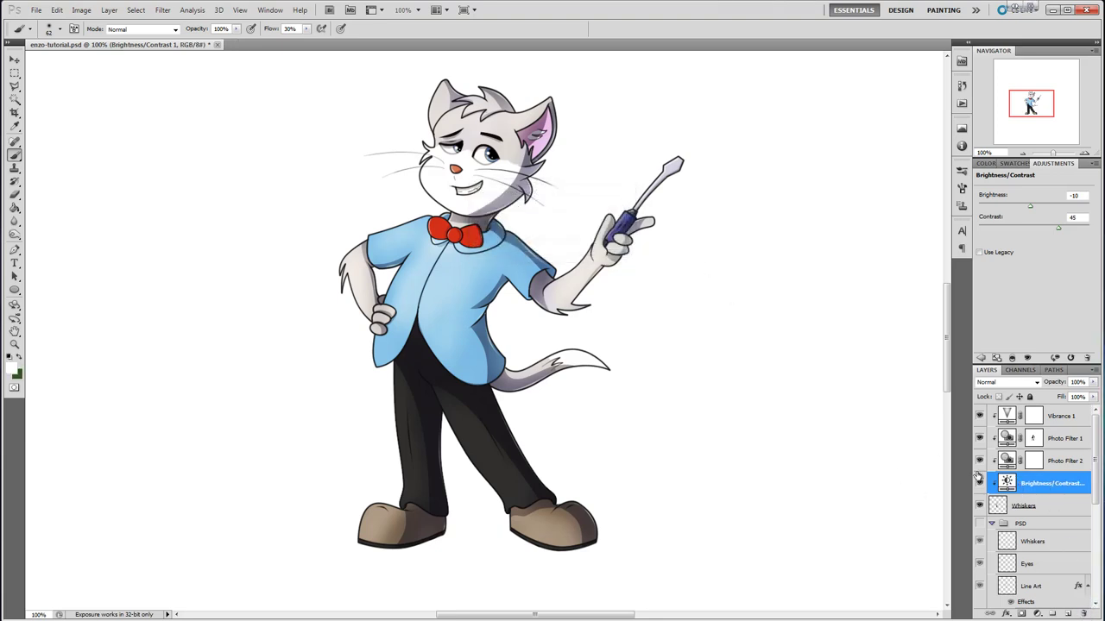
click(1084, 609)
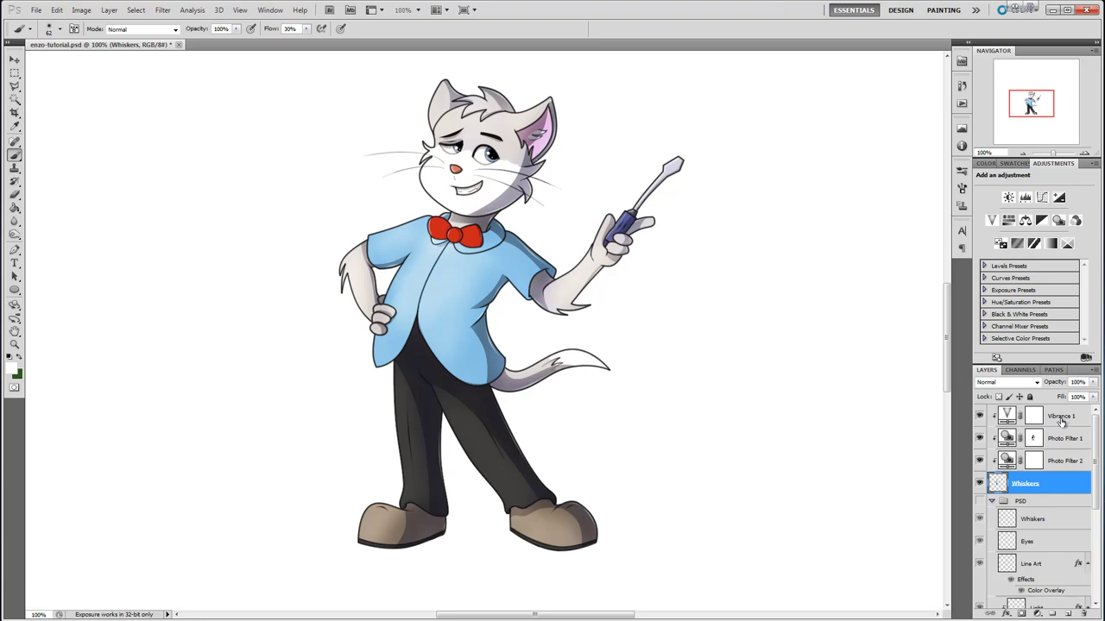
Add a new layer above Vibrance 1 and set up a black 3 px brush with 100% flow and pen-pressure sizing.
click(1067, 613)
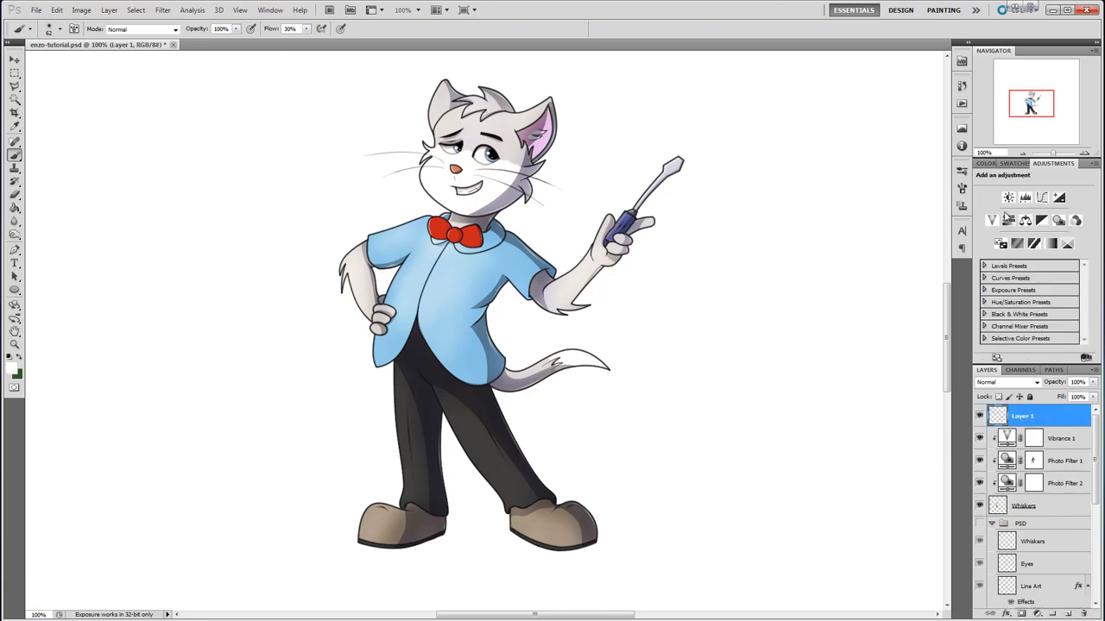
click(61, 29)
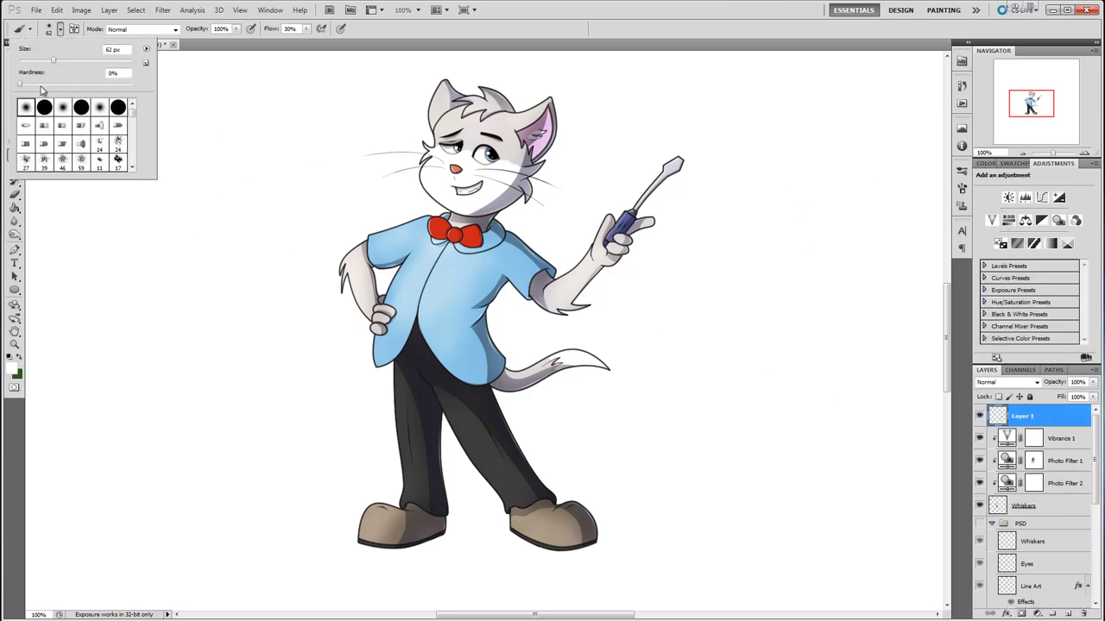
drag(27, 66, 23, 62)
key(Return)
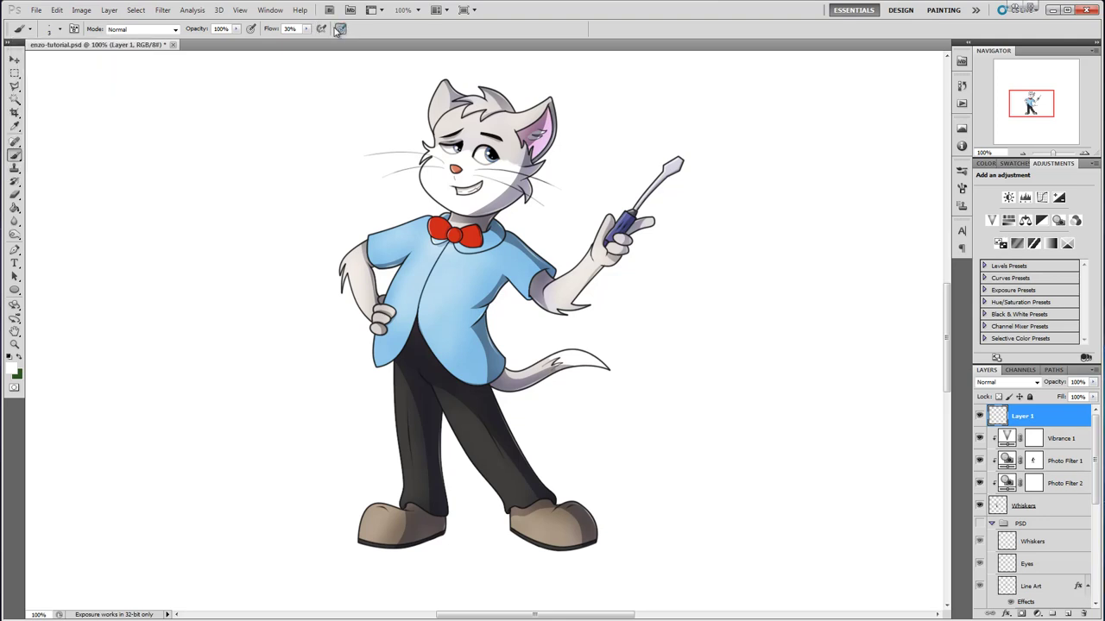
click(306, 30)
drag(325, 41, 522, 31)
click(986, 163)
click(1086, 220)
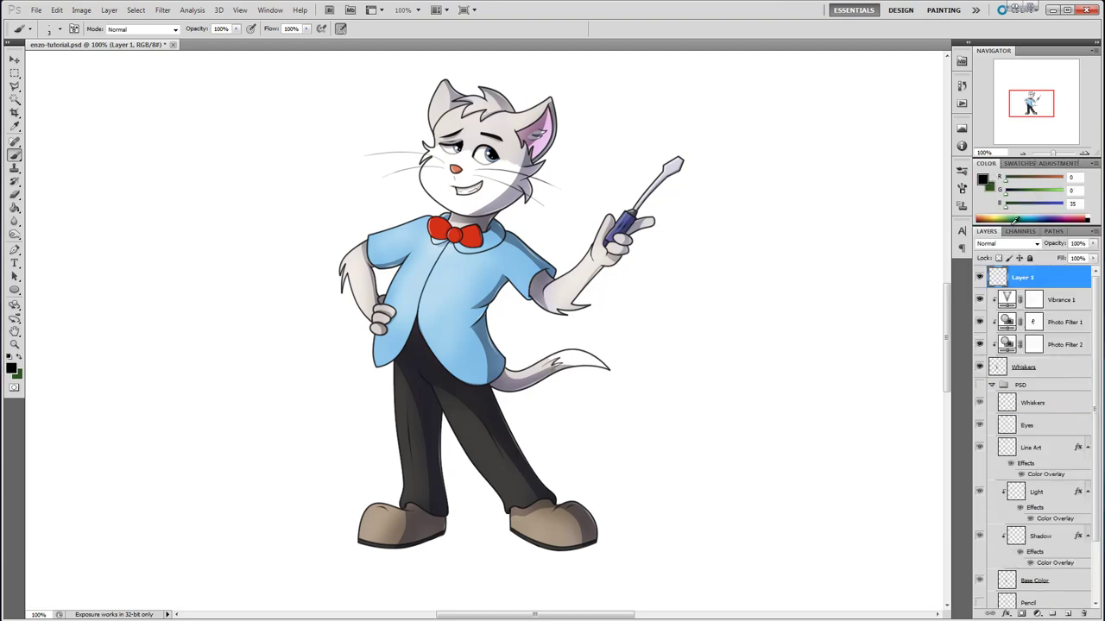
drag(737, 247, 691, 297)
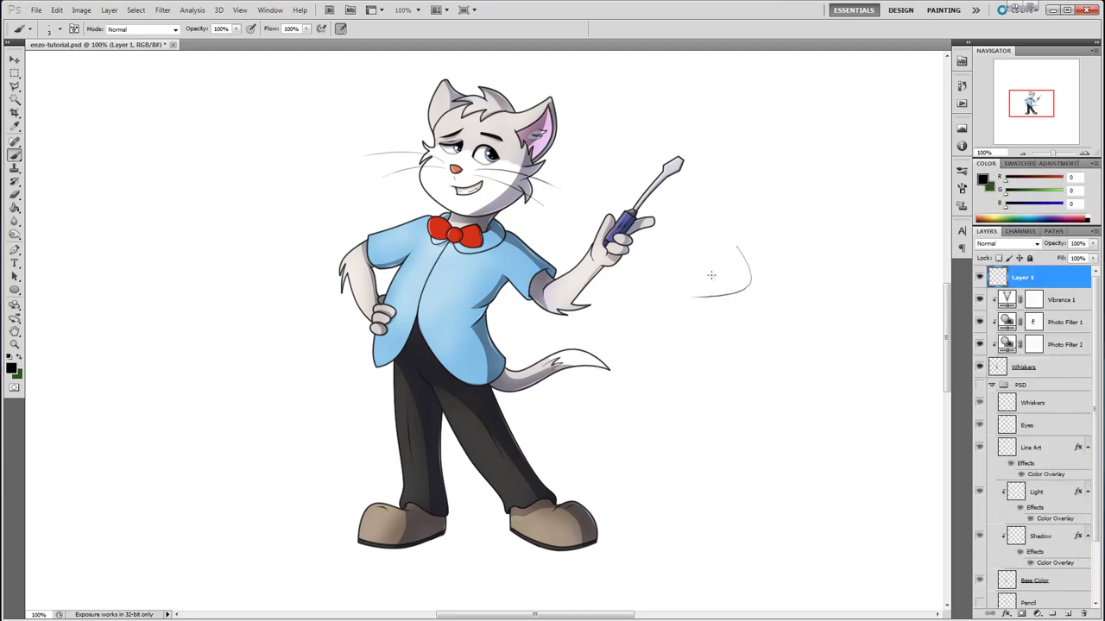
drag(732, 203, 744, 258)
drag(761, 188, 767, 250)
key(ctrl+z)
key(ctrl+alt+z)
key(ctrl+alt+z)
Enlarge the brush to 5 px and hand-write the artist's initials in the empty area beside the raised screwdriver.
click(60, 29)
drag(21, 64, 24, 64)
click(717, 261)
drag(731, 278, 674, 311)
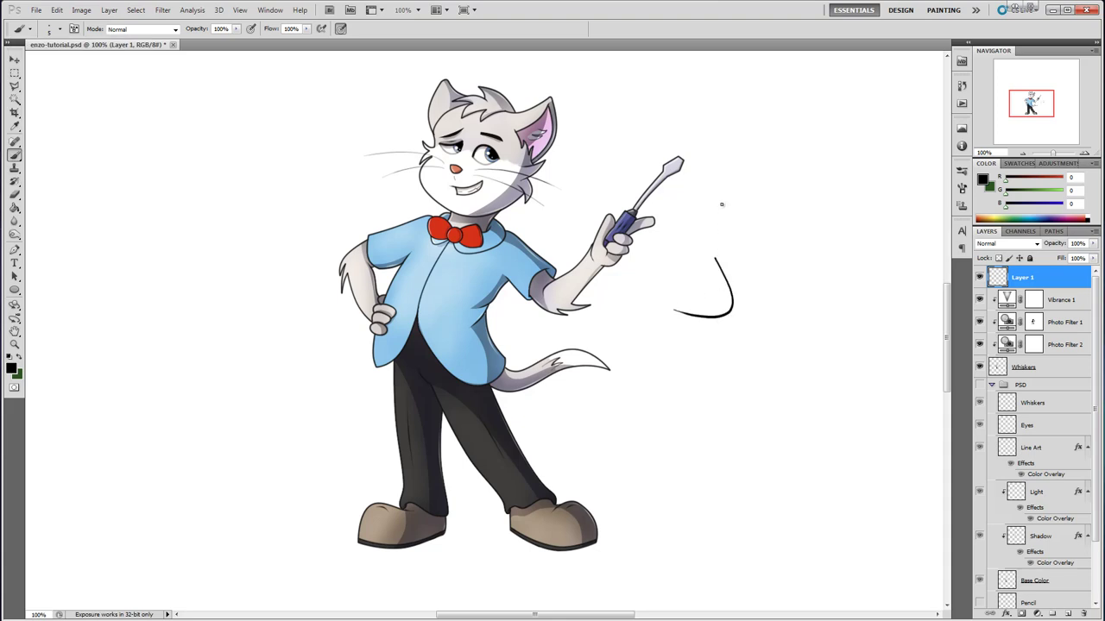
drag(721, 202, 732, 276)
mouse_move(745, 176)
mouse_down()
mouse_move(760, 257)
mouse_move(775, 205)
mouse_up()
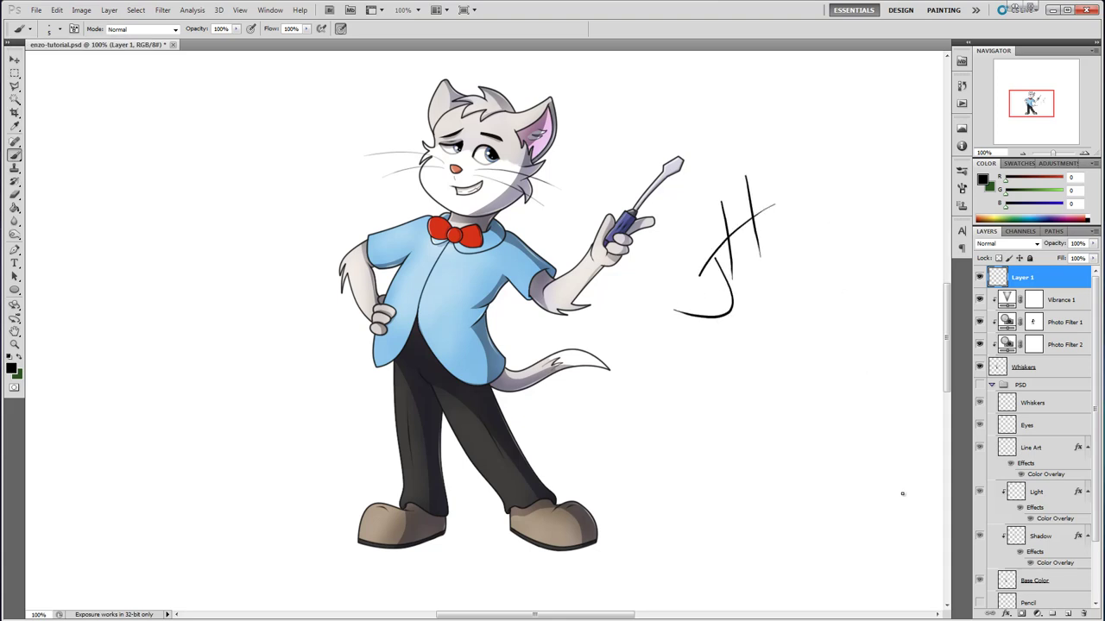